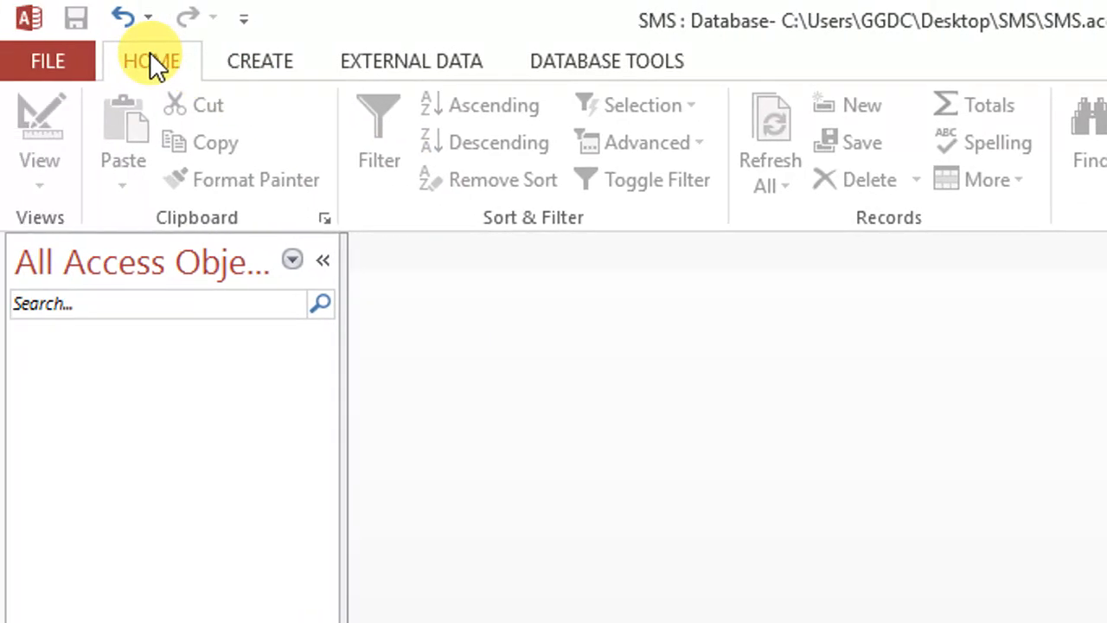
Step: Create a new table in the SMS database and save it as FacultyT
click(255, 65)
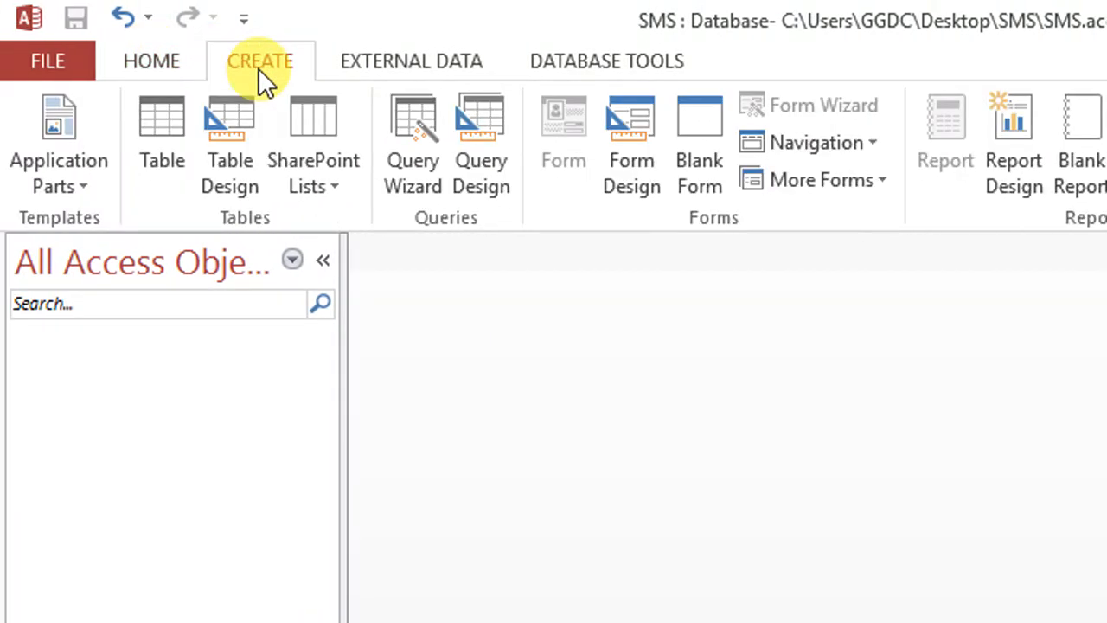
click(183, 143)
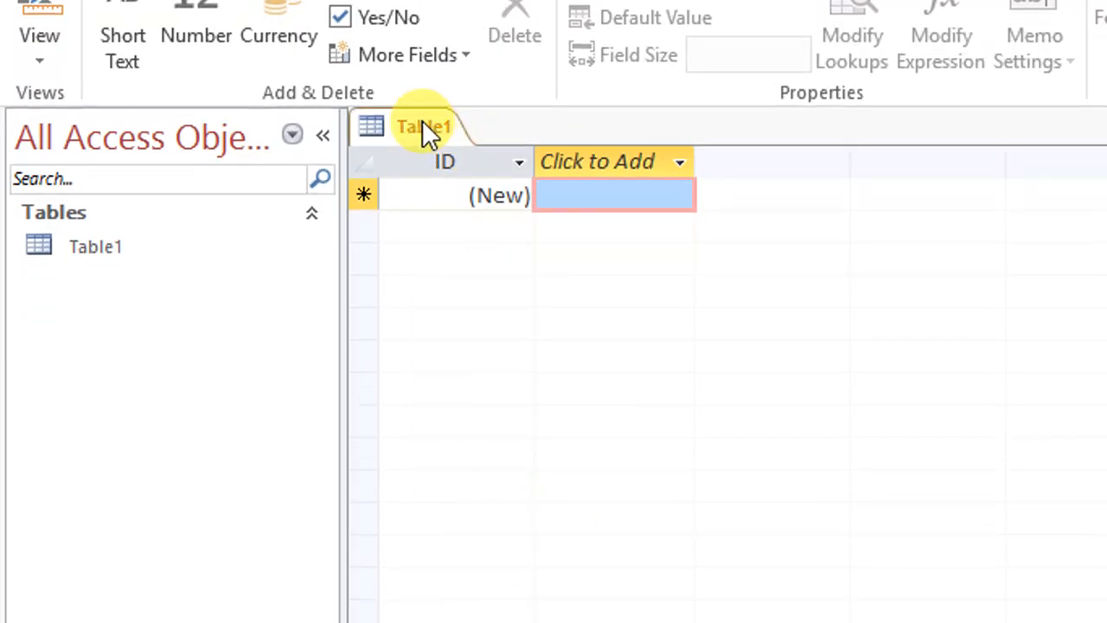
right_click(422, 247)
click(461, 143)
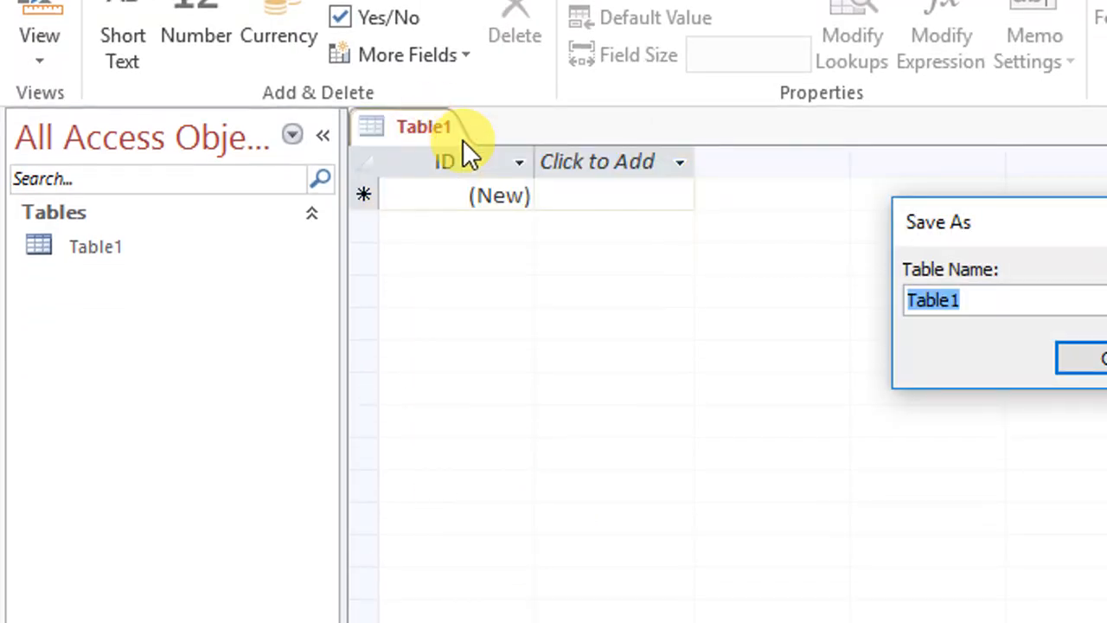
text(Fa)
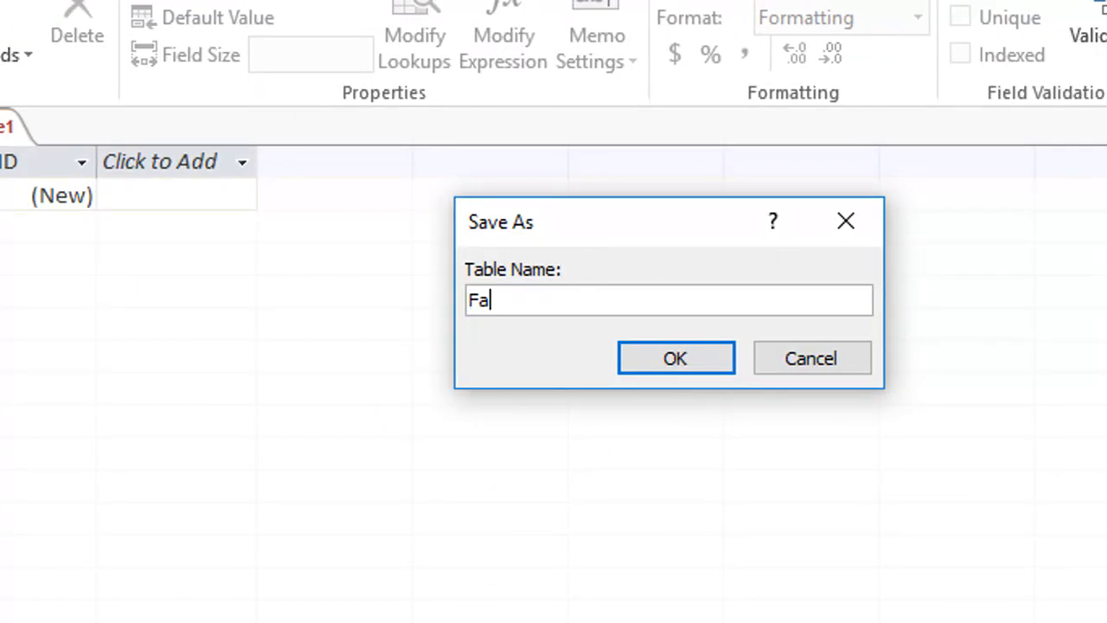
text(cultyT)
key(Return)
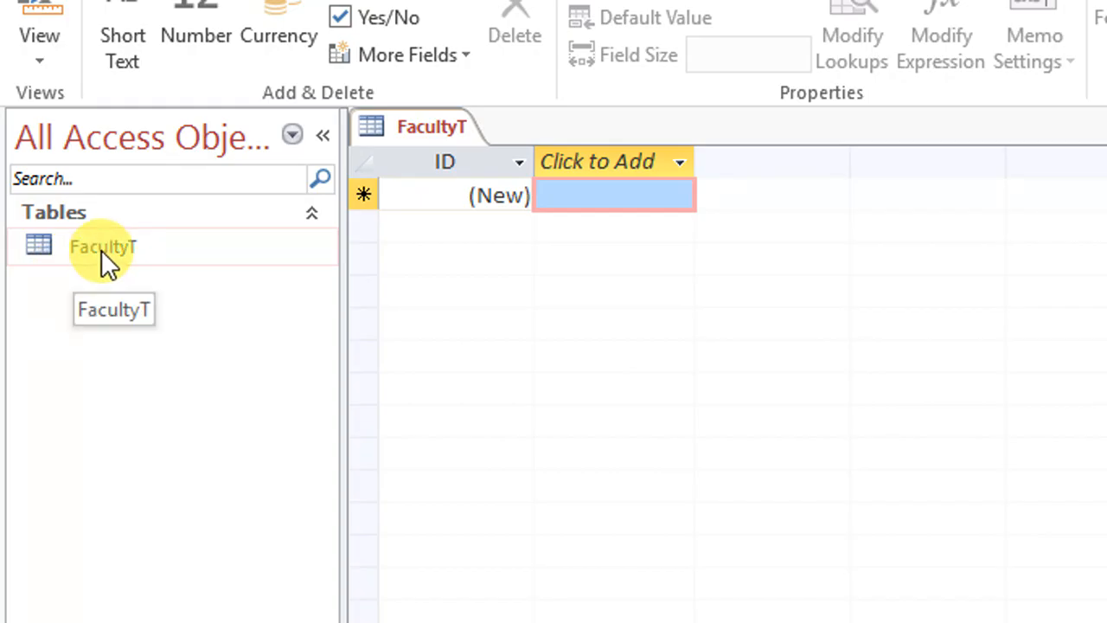
Step: Open the FacultyT table in Design View and rename its primary key field to FID
right_click(0, 246)
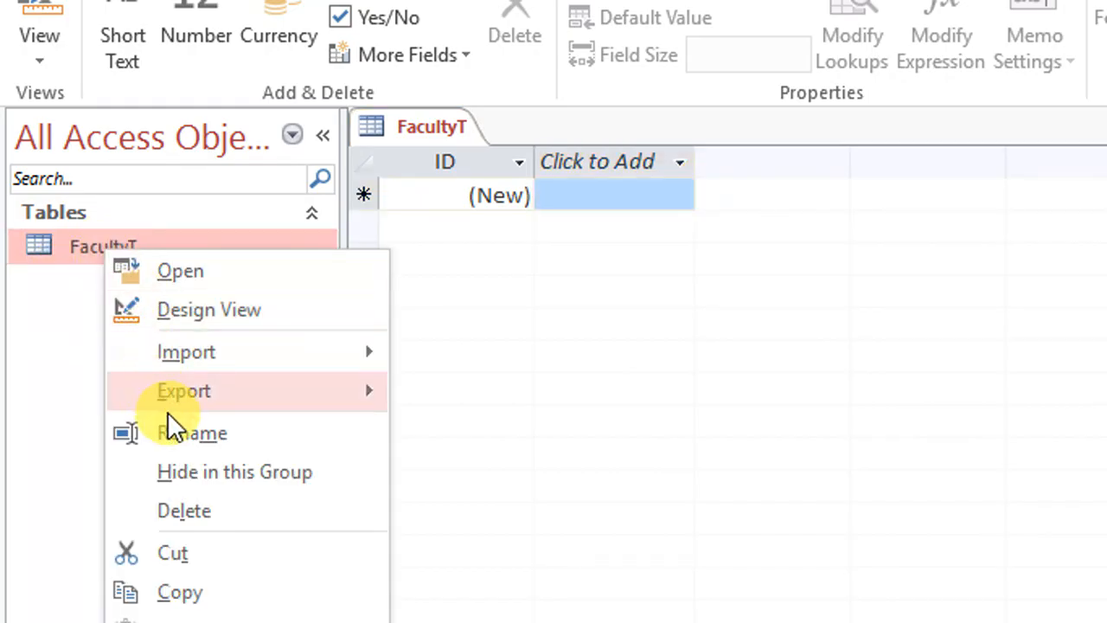
click(232, 316)
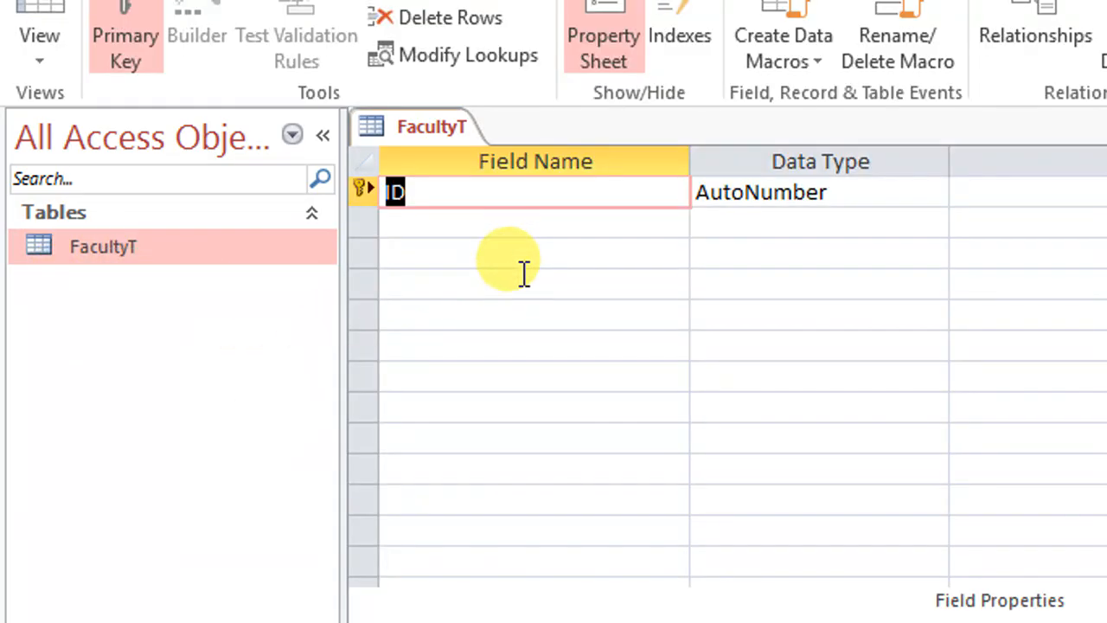
click(401, 195)
key(Left)
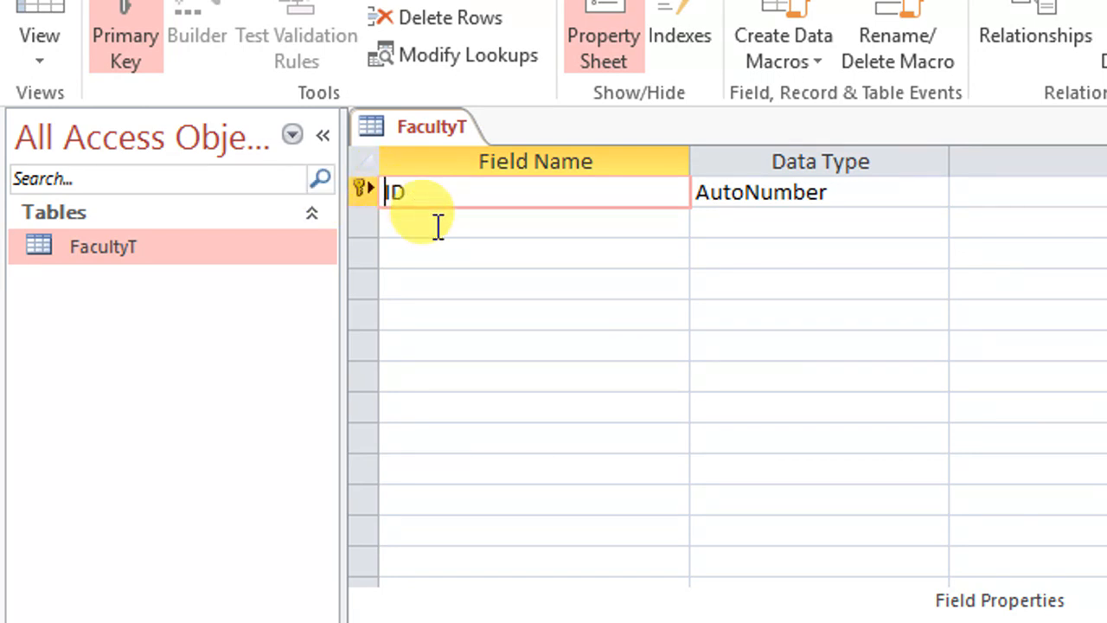
text(F)
Step: Add a second field named Facult below FID, keeping the default Short Text data type
click(439, 226)
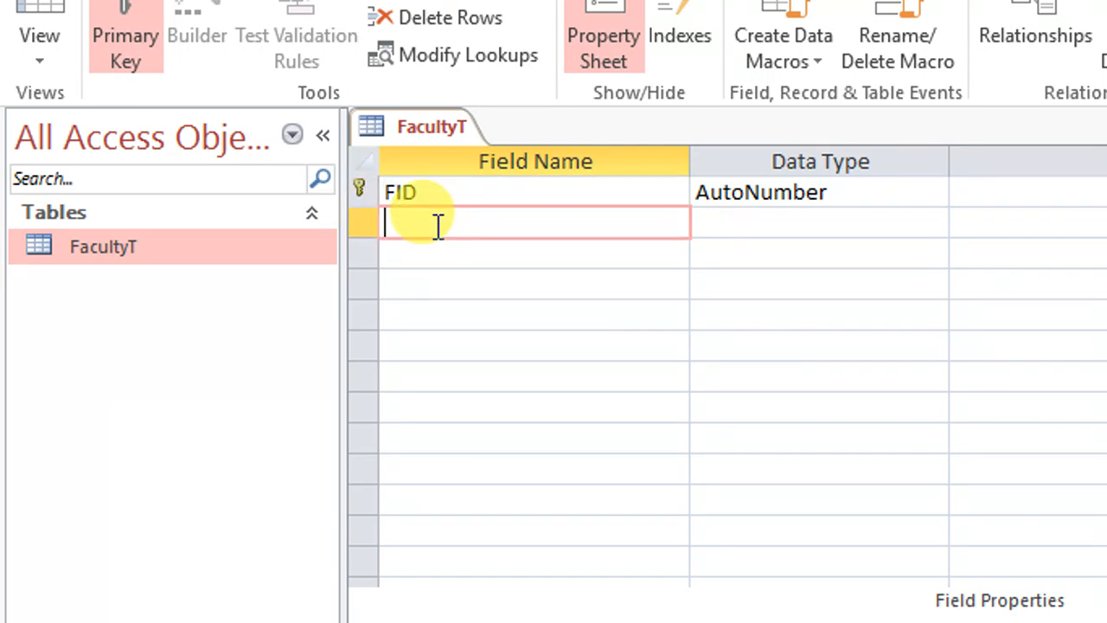
text(Fcul)
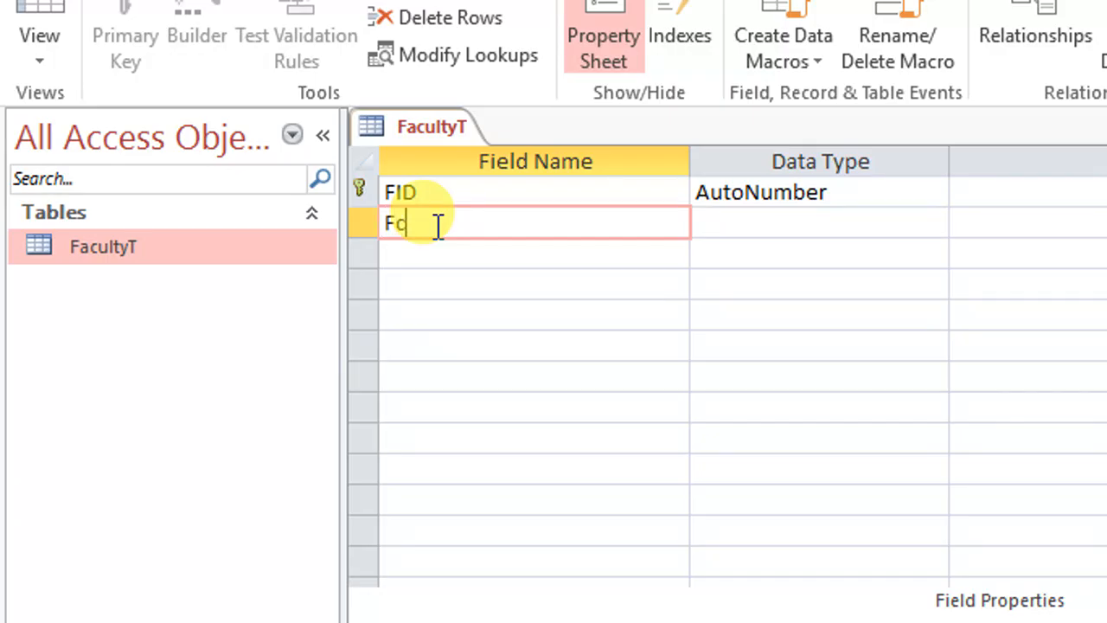
key(BackSpace)
key(BackSpace)
text(cul)
key(BackSpace)
key(BackSpace)
key(BackSpace)
text(acult)
click(468, 251)
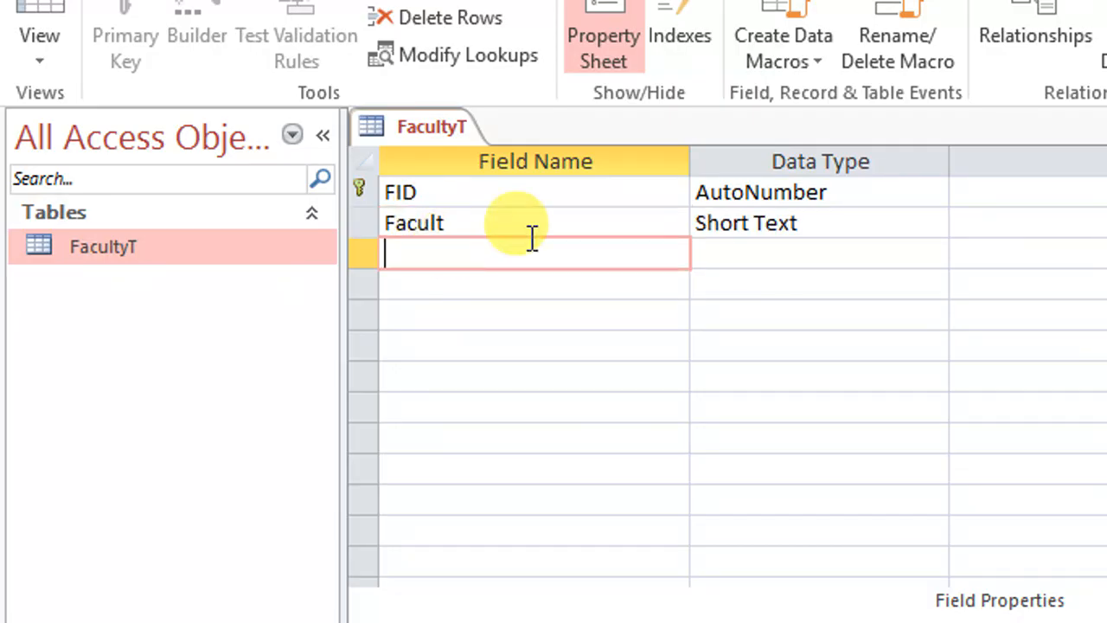
click(899, 222)
click(933, 223)
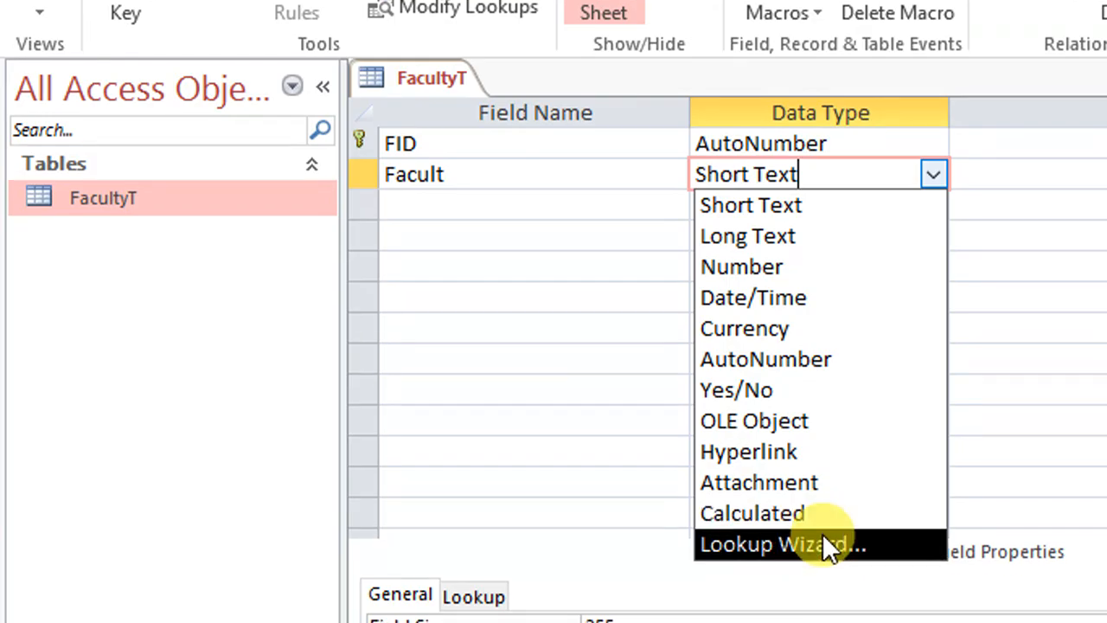
click(843, 544)
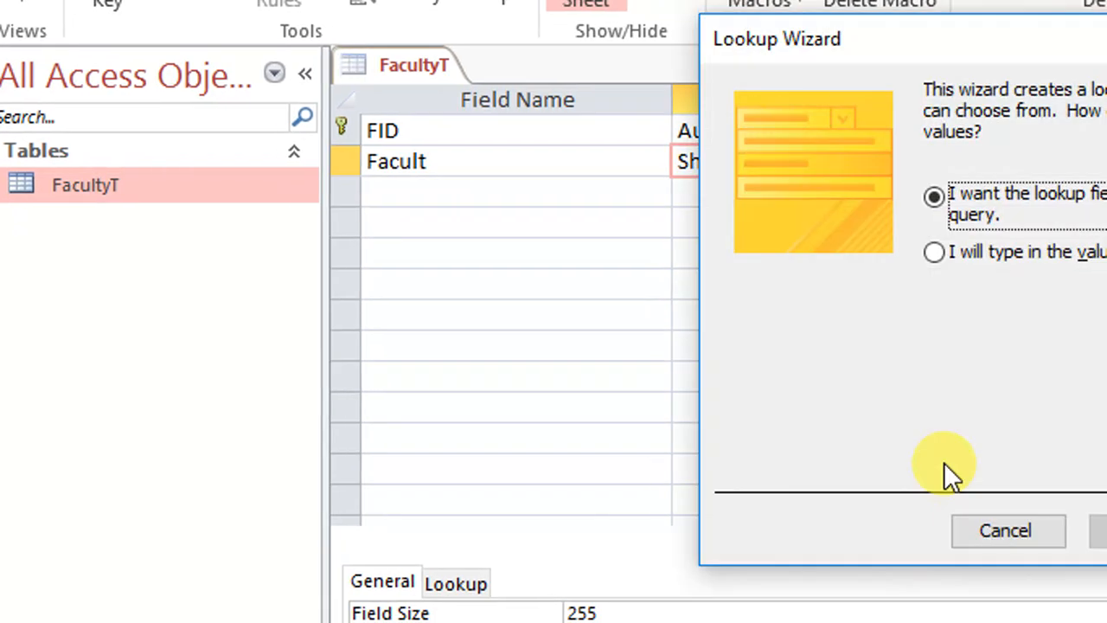
click(945, 261)
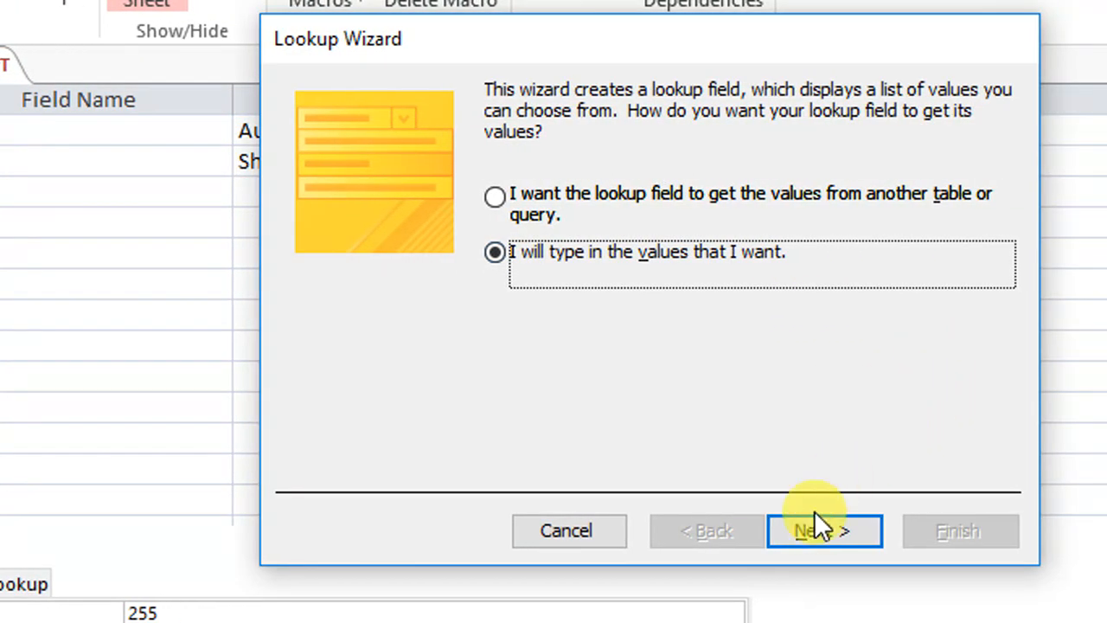
click(825, 534)
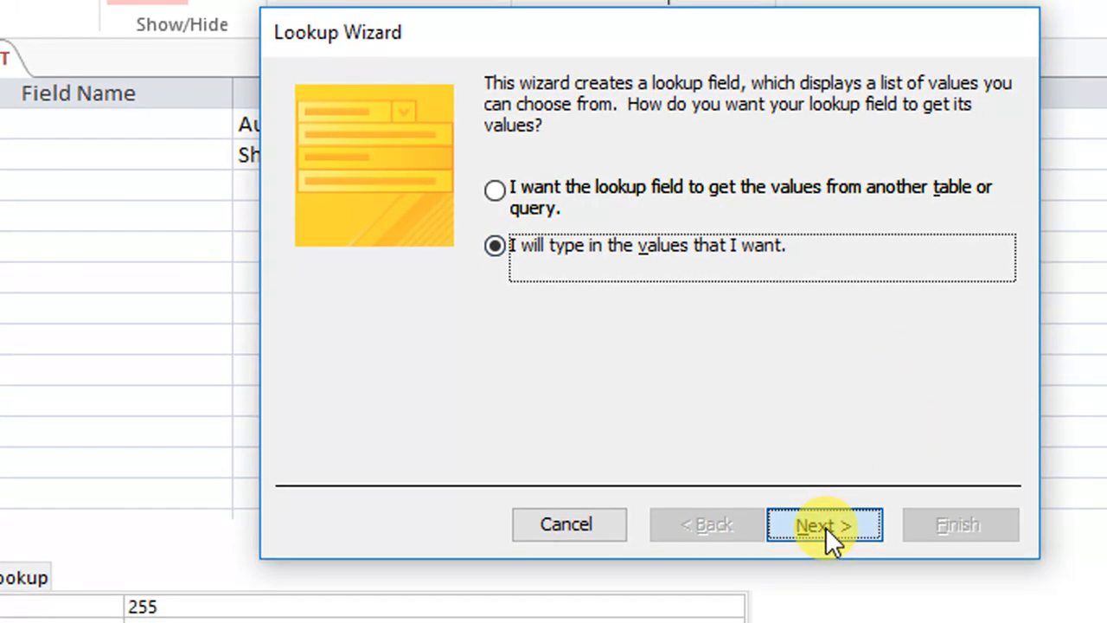
click(601, 525)
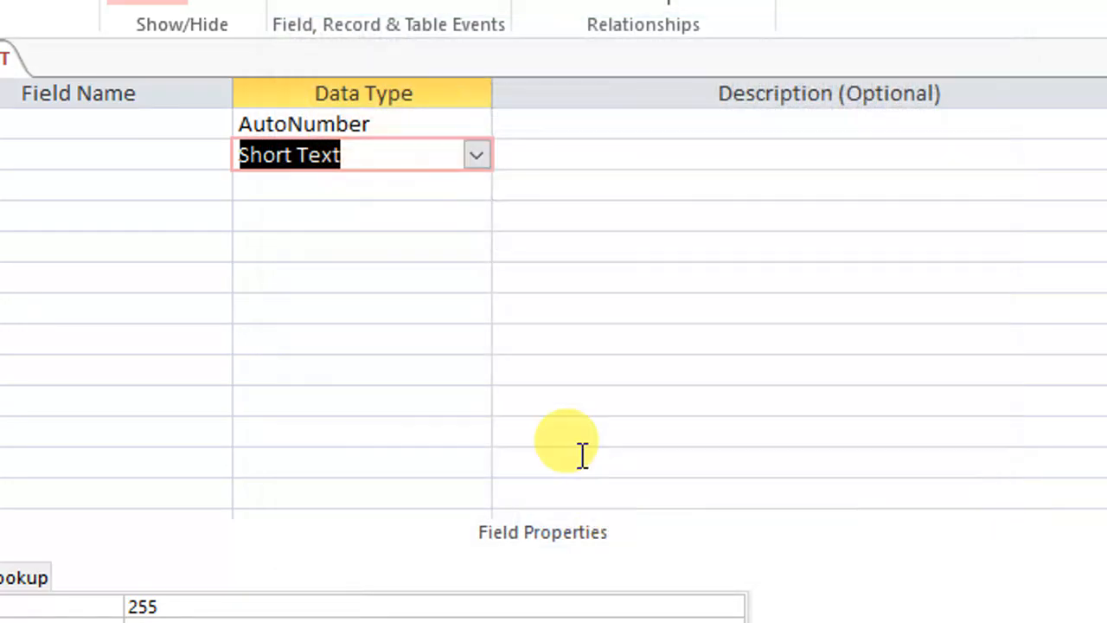
Step: Save the table design, switch FacultyT to Datasheet View and widen the Facult column to about twice its width
click(433, 225)
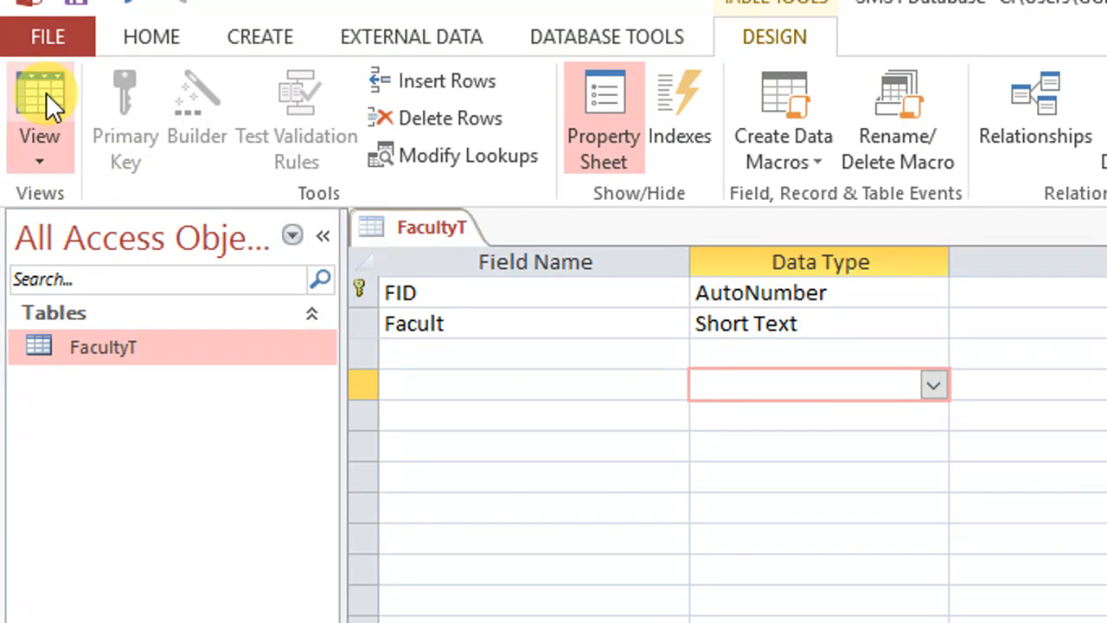
click(48, 93)
click(1069, 436)
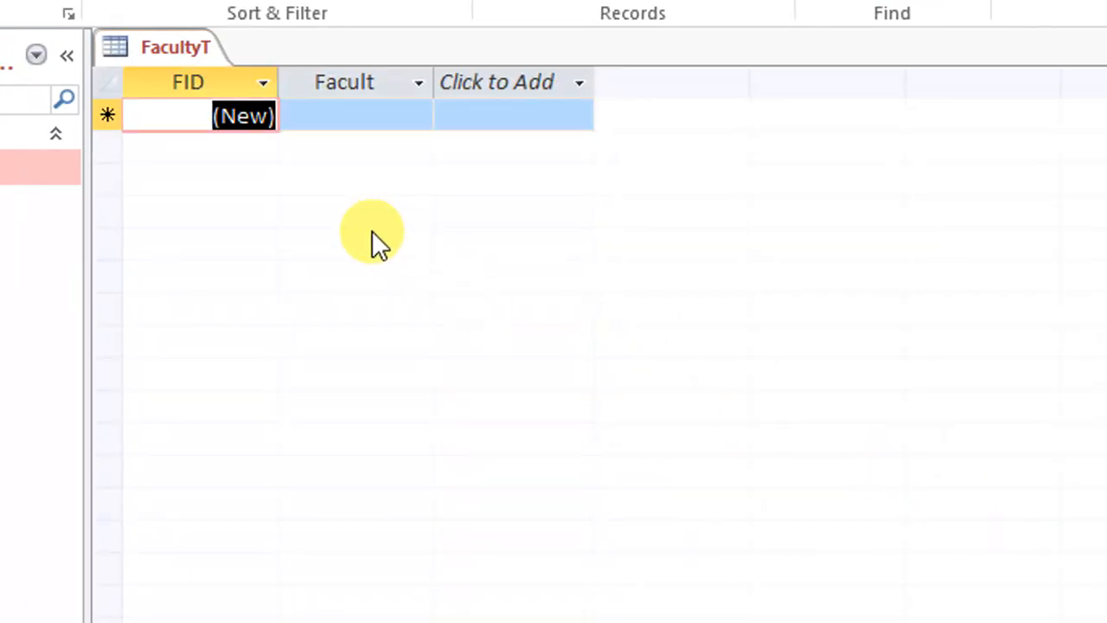
click(372, 119)
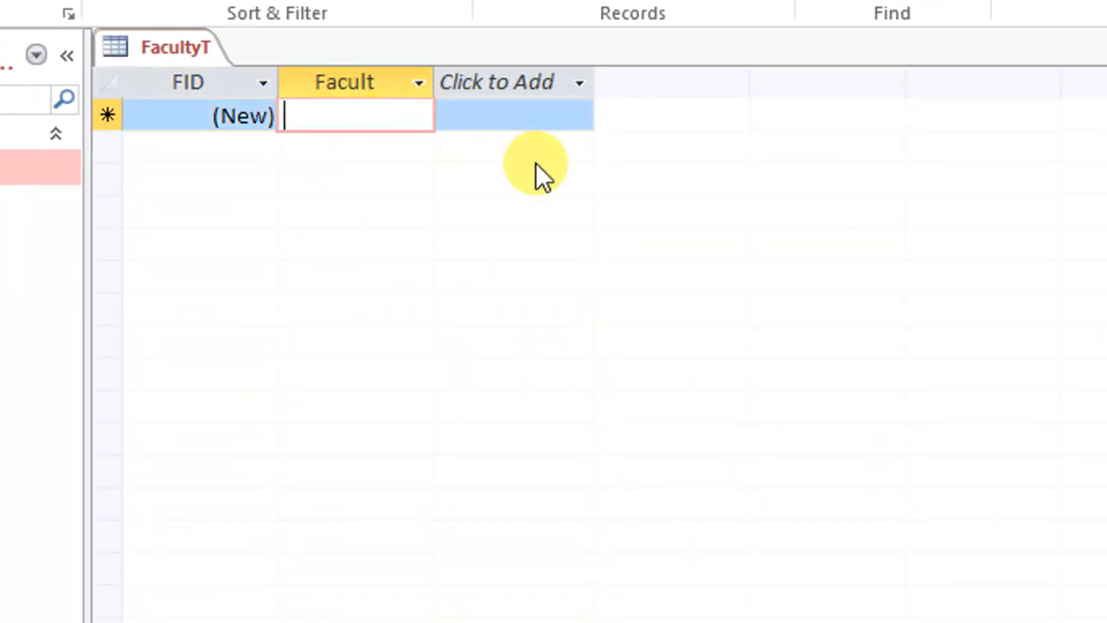
drag(435, 82, 606, 82)
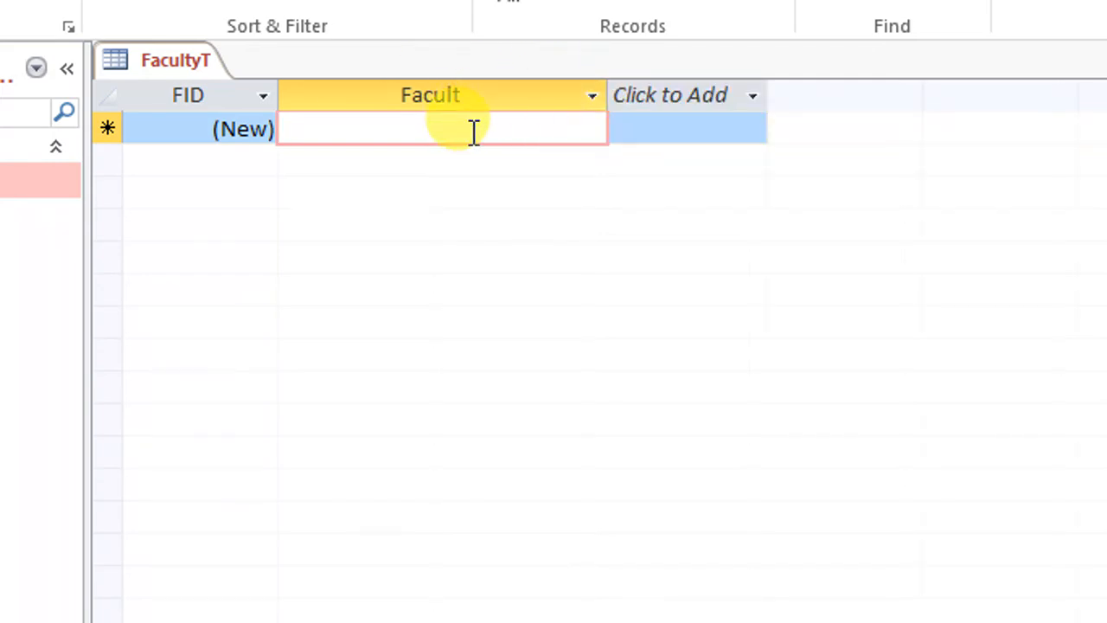
text(Science)
key(BackSpace)
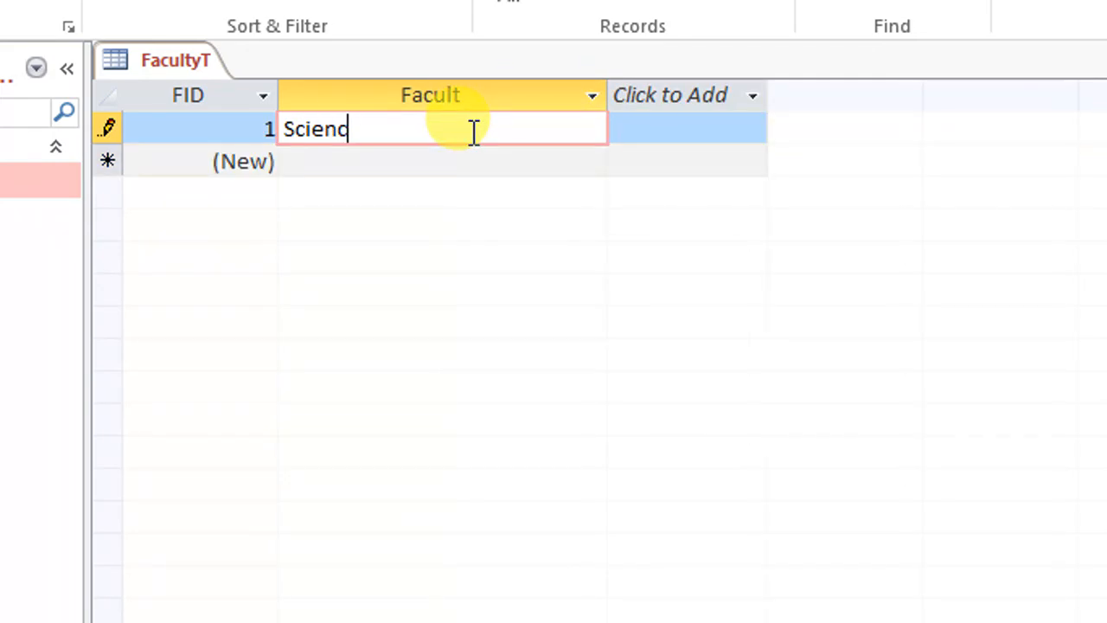
key(BackSpace)
key(BackSpace)
key(BackSpace)
key(BackSpace)
key(BackSpace)
key(BackSpace)
Step: Enter the first four Facult records: PlayGroup, KG, Science and Arts
text(PlayGroup)
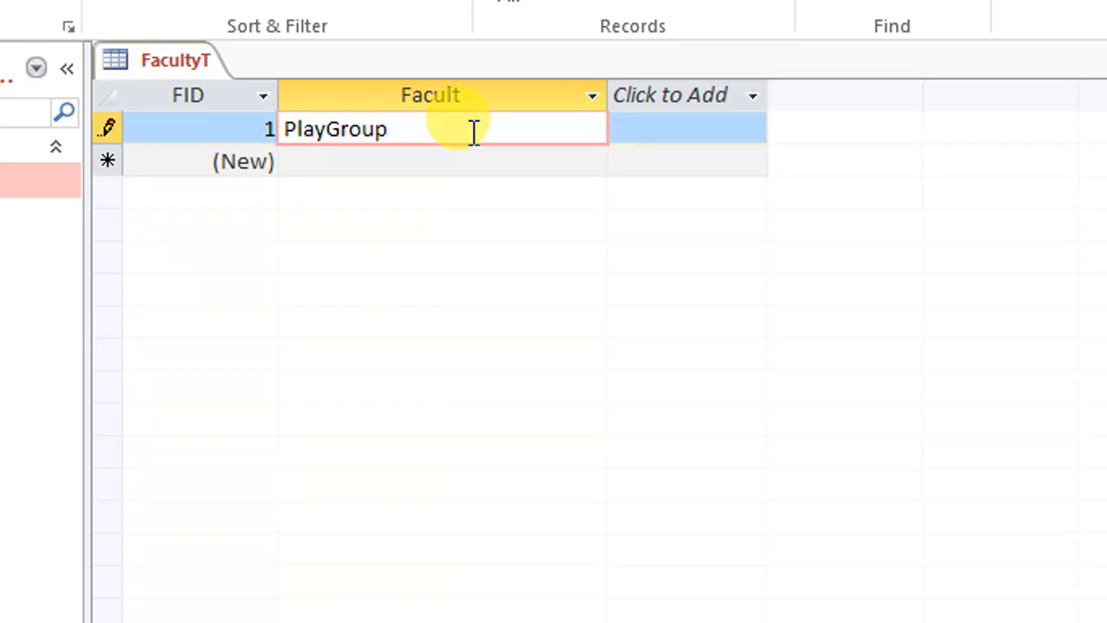
key(Down)
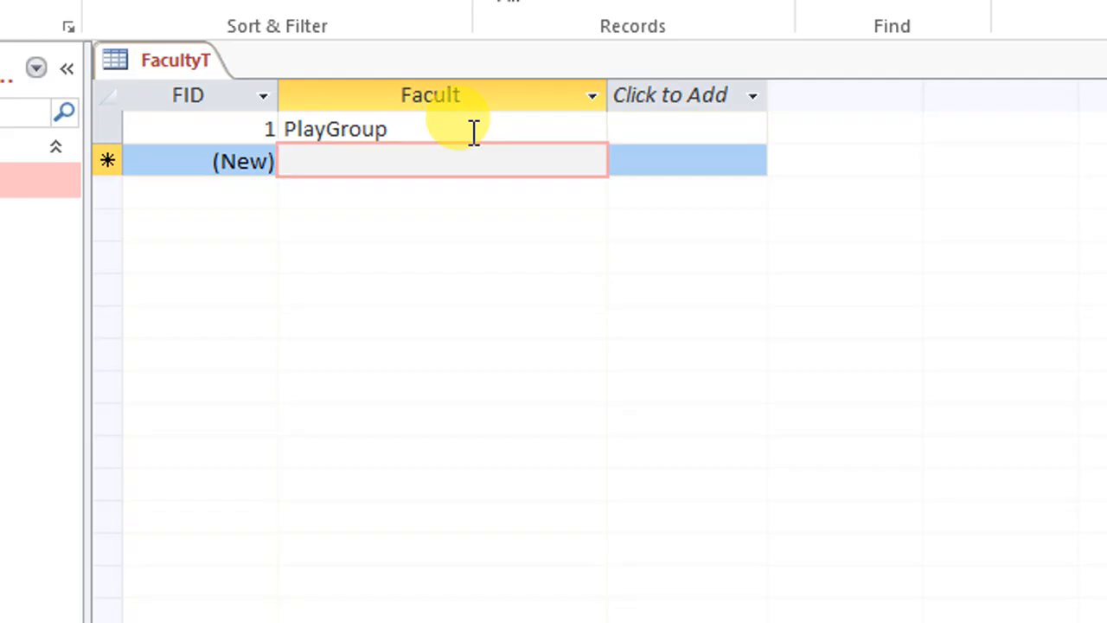
text(KG)
key(Down)
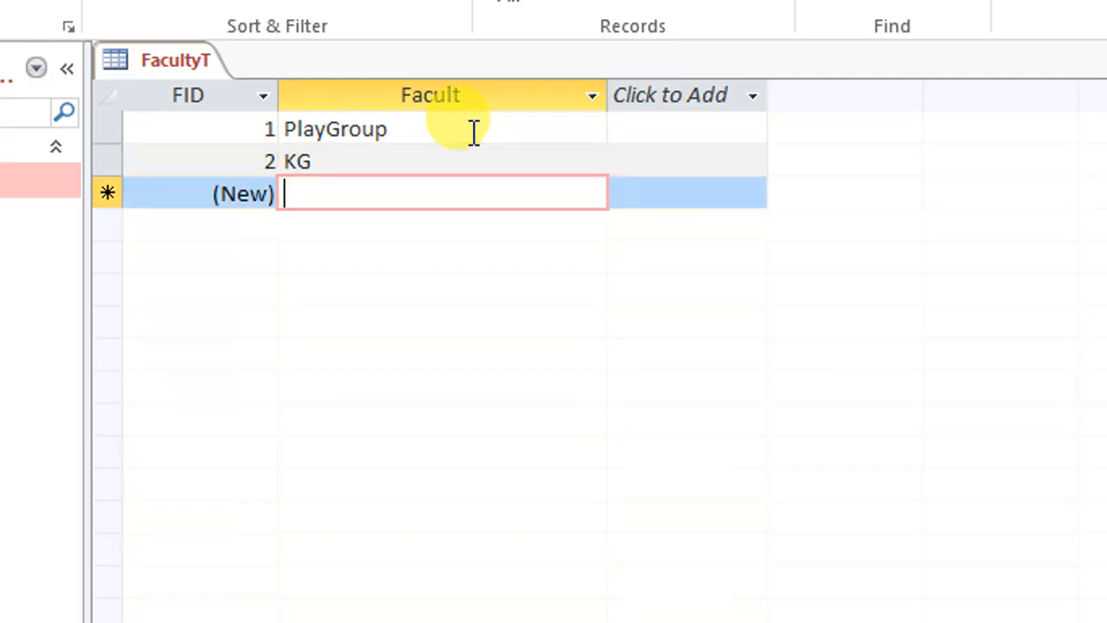
text(Science)
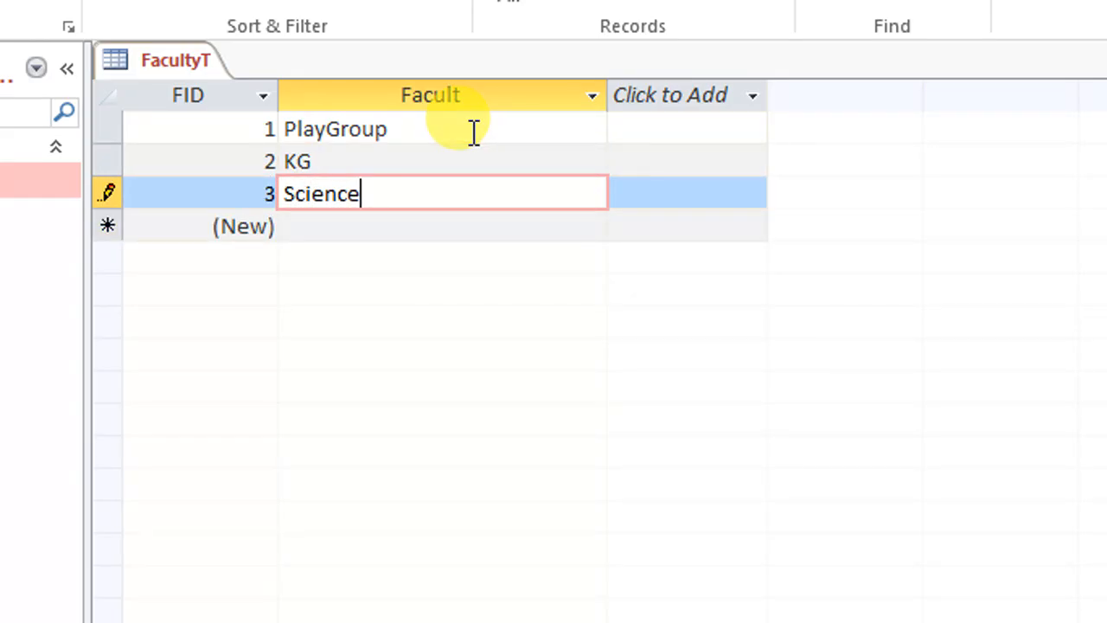
key(Down)
text(Arts)
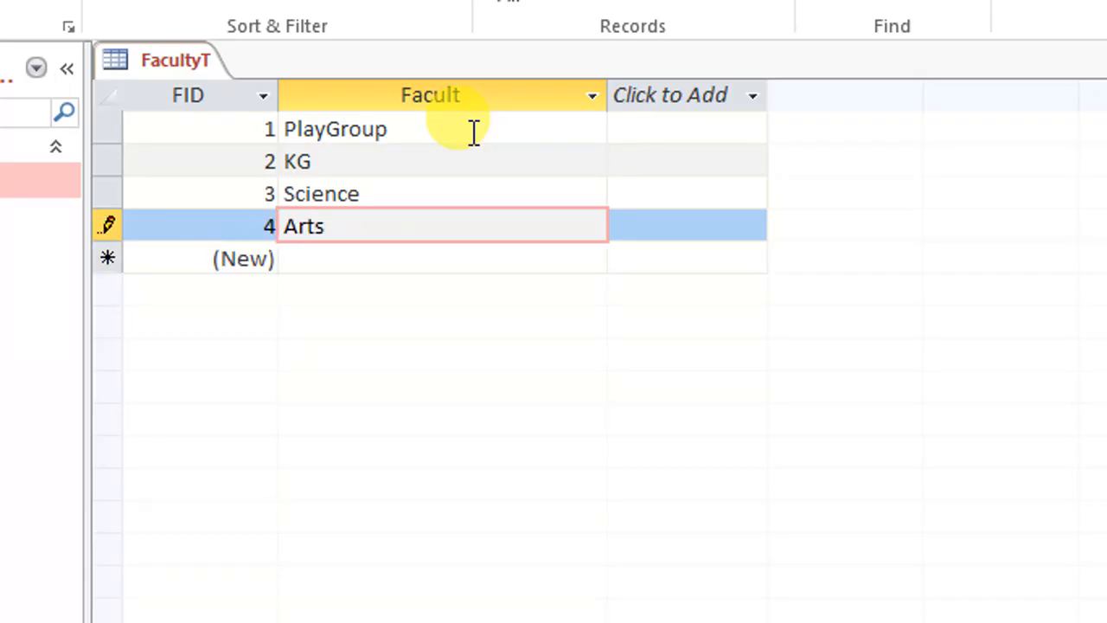
key(Down)
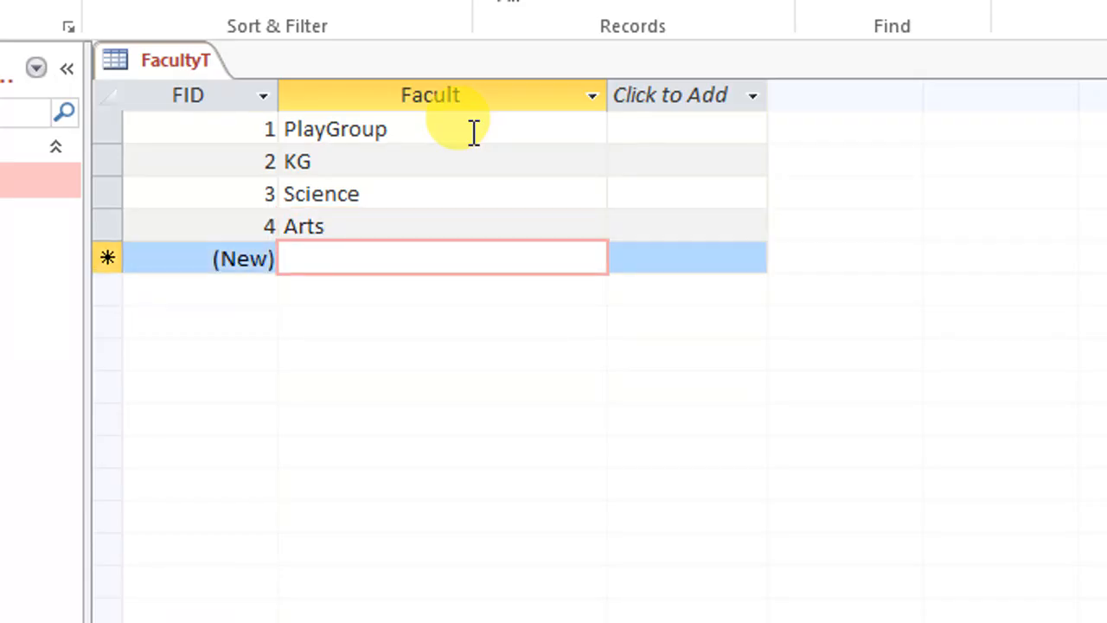
Step: Add the records Pre-Medical and Pre-Engineering below Arts in the Facult column
text(Pre-Medical)
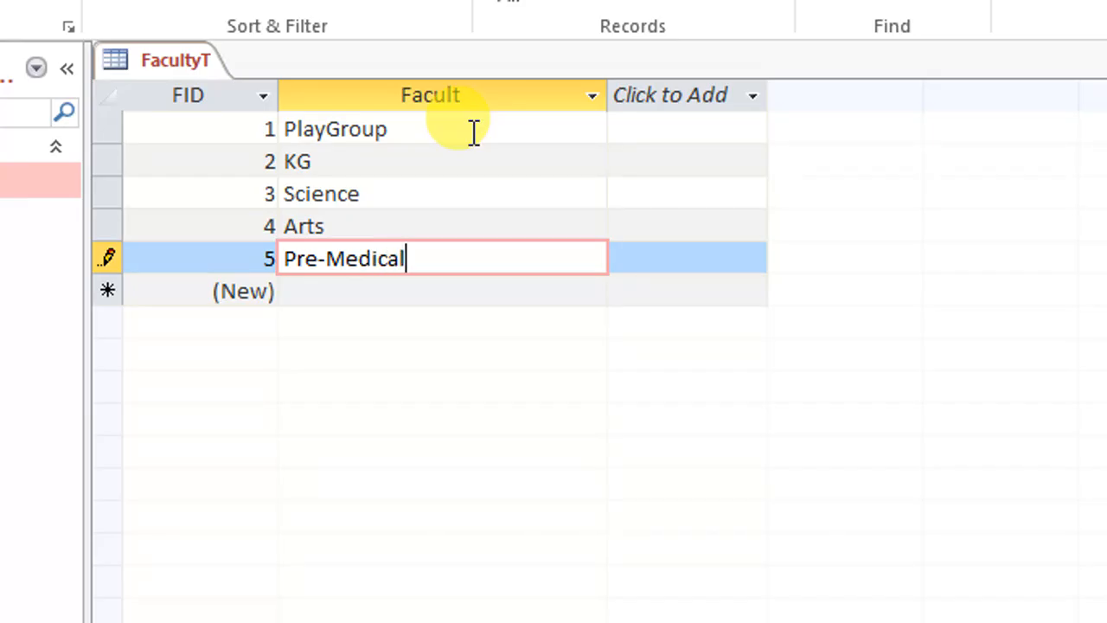
key(Down)
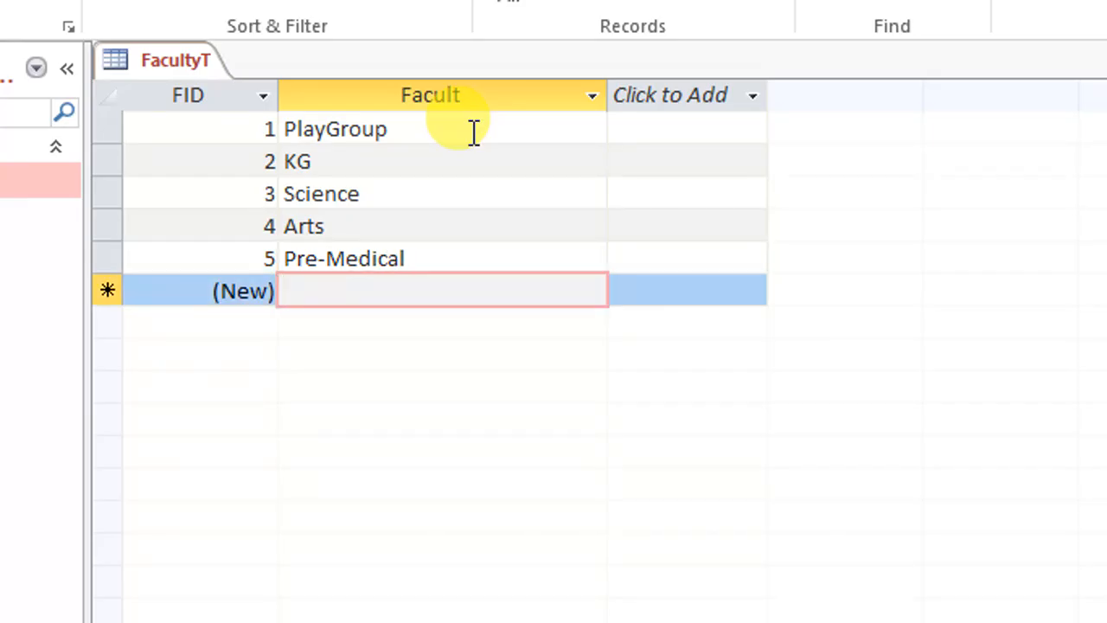
text(Pre-Engineering)
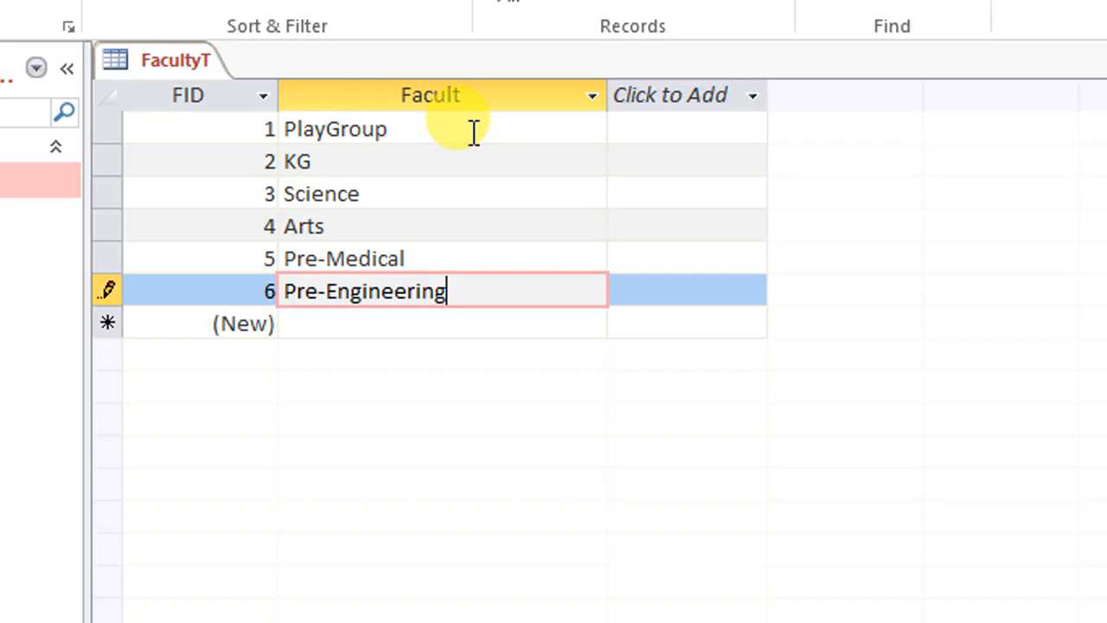
key(Down)
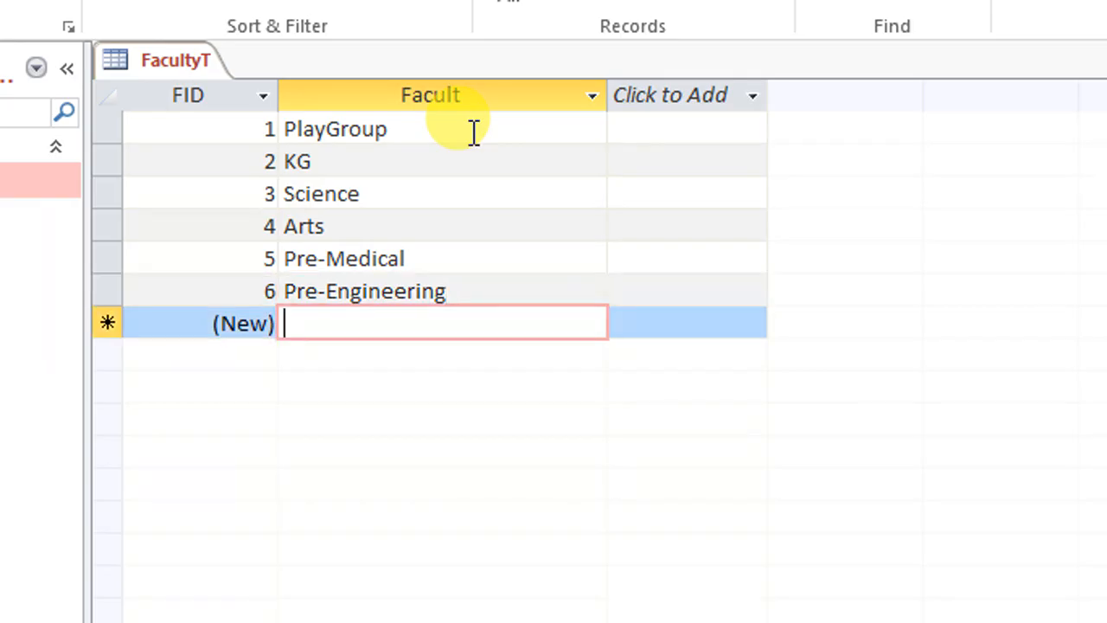
Step: Add the record Arts/Humanities below Pre-Engineering and move to the Facult cell of the new blank record
text(Ar)
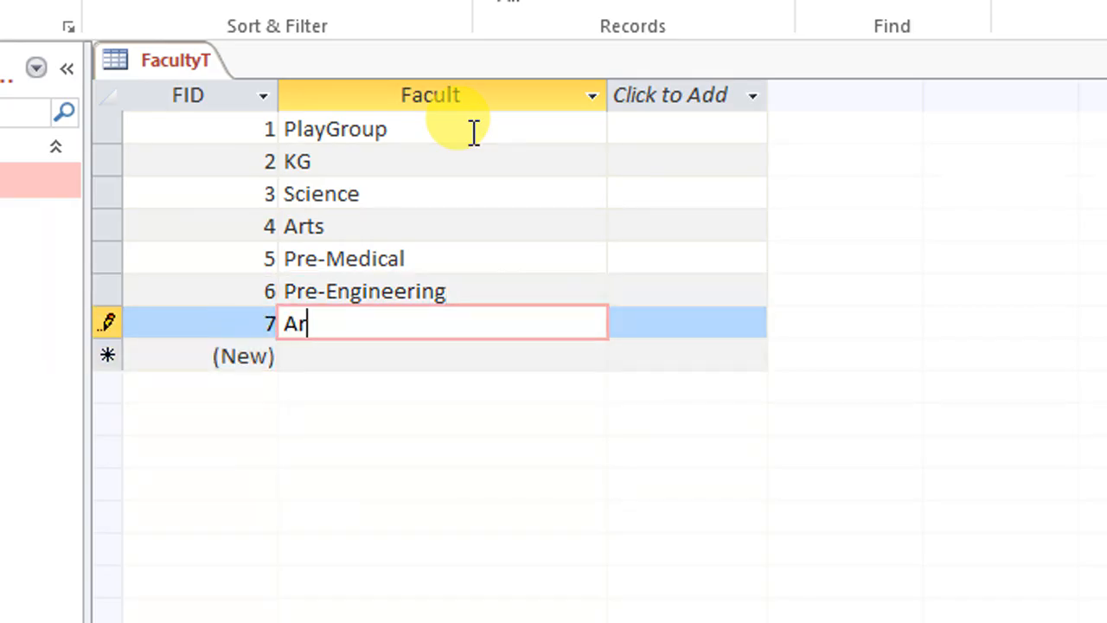
text(ts/Humaniteis)
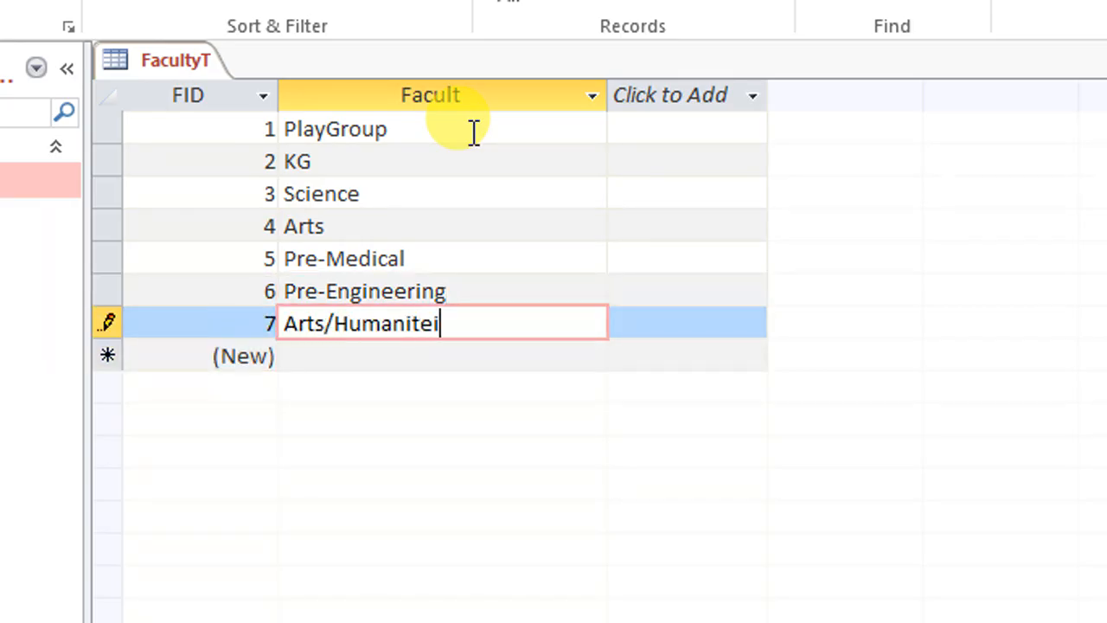
key(BackSpace)
key(BackSpace)
key(BackSpace)
text(ies)
key(Tab)
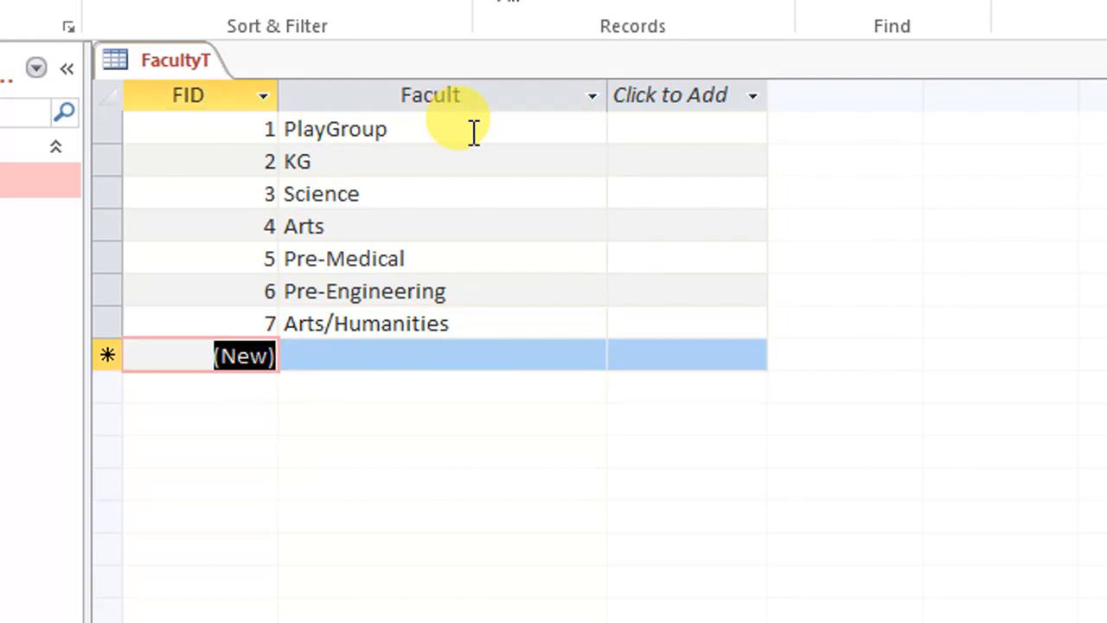
key(Tab)
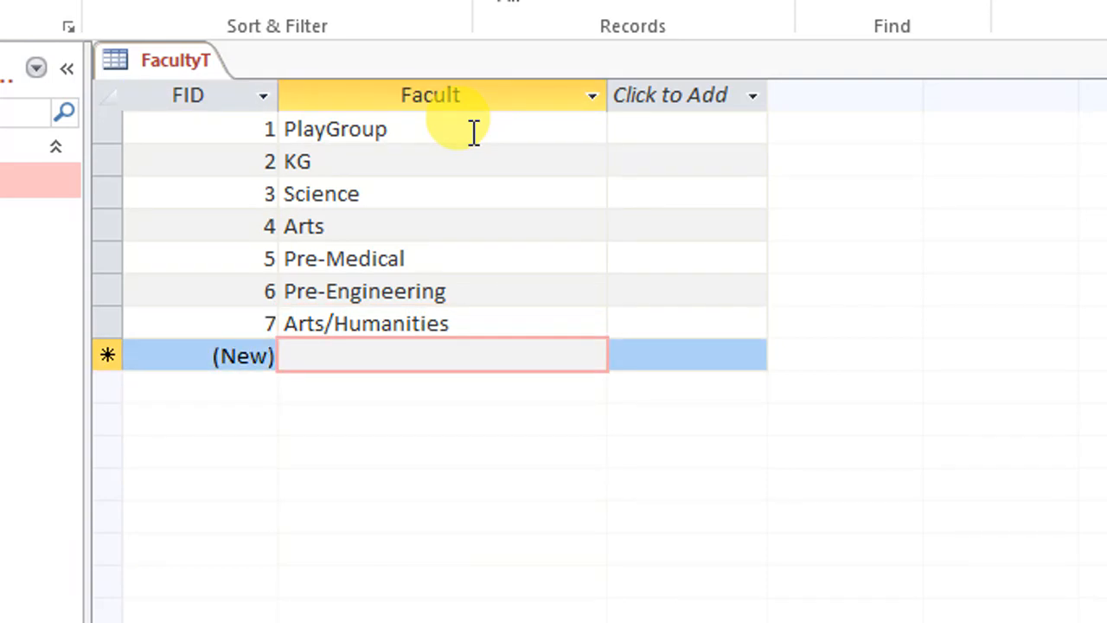
Step: Add the record Computer Science below Arts/Humanities in the Facult column
text(P)
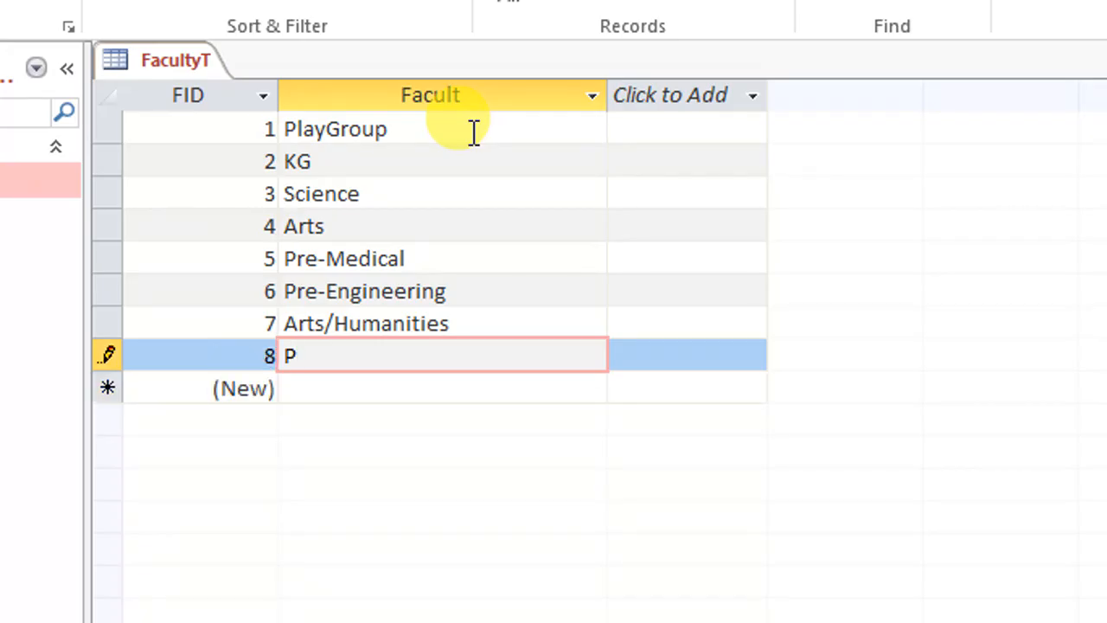
key(BackSpace)
text(Compute)
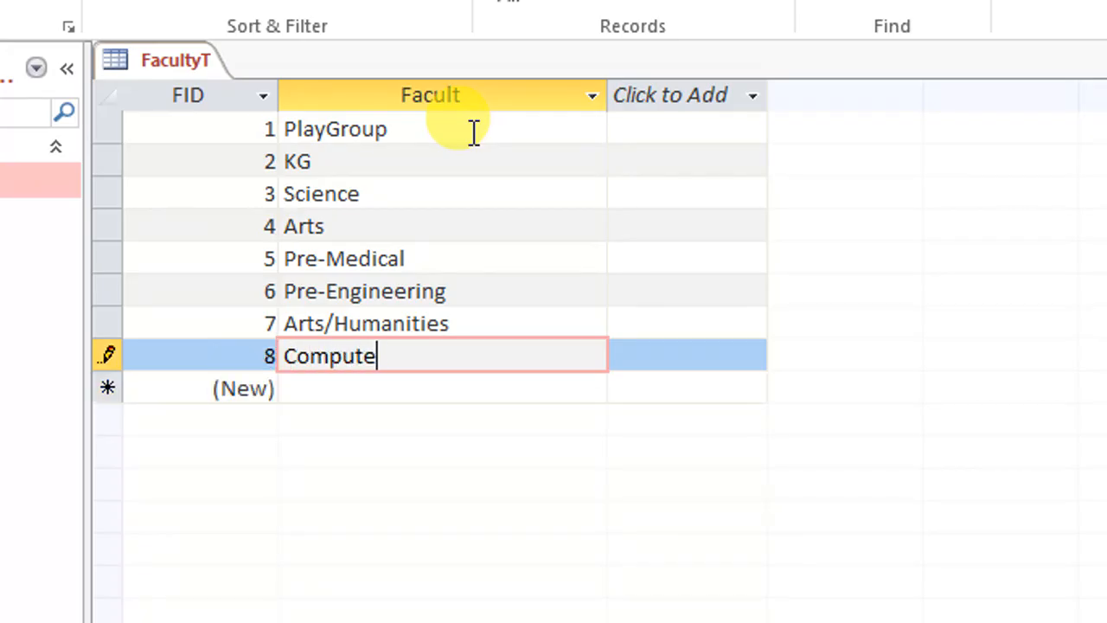
text(r Scien)
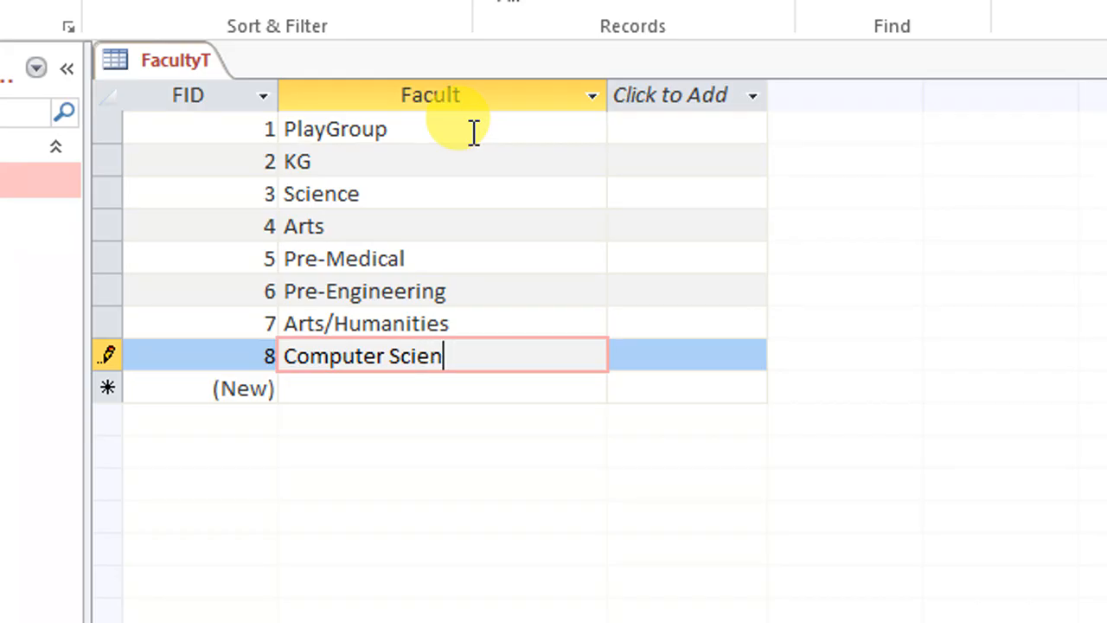
text(ce)
key(Tab)
key(Tab)
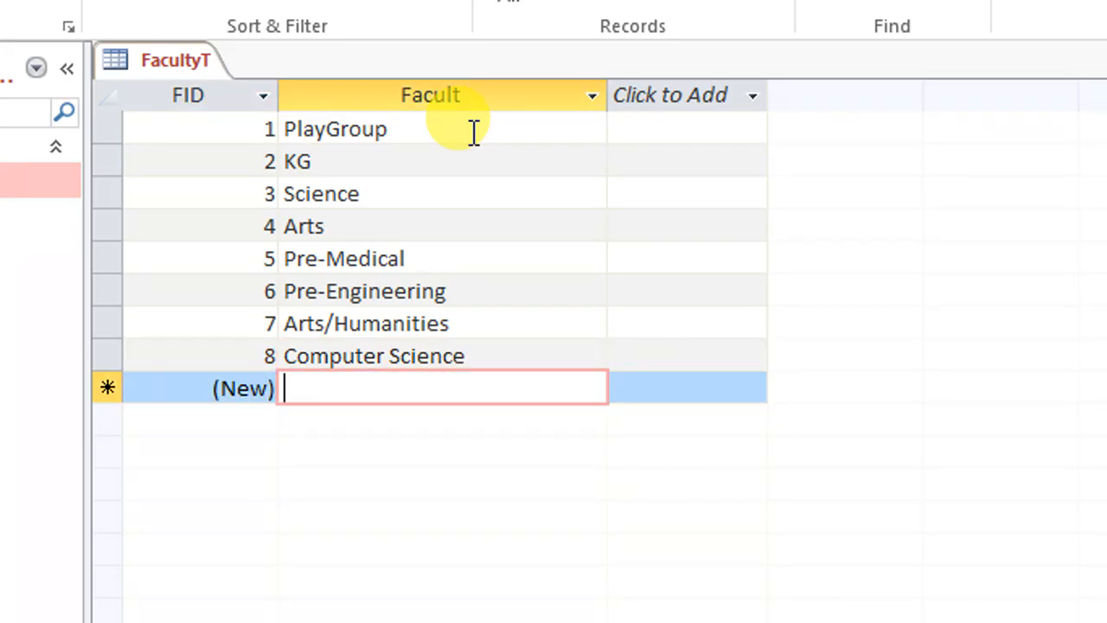
Step: Add the records BS Chemistry and BS Physics below Computer Science in the Facult column
text(BS Ch)
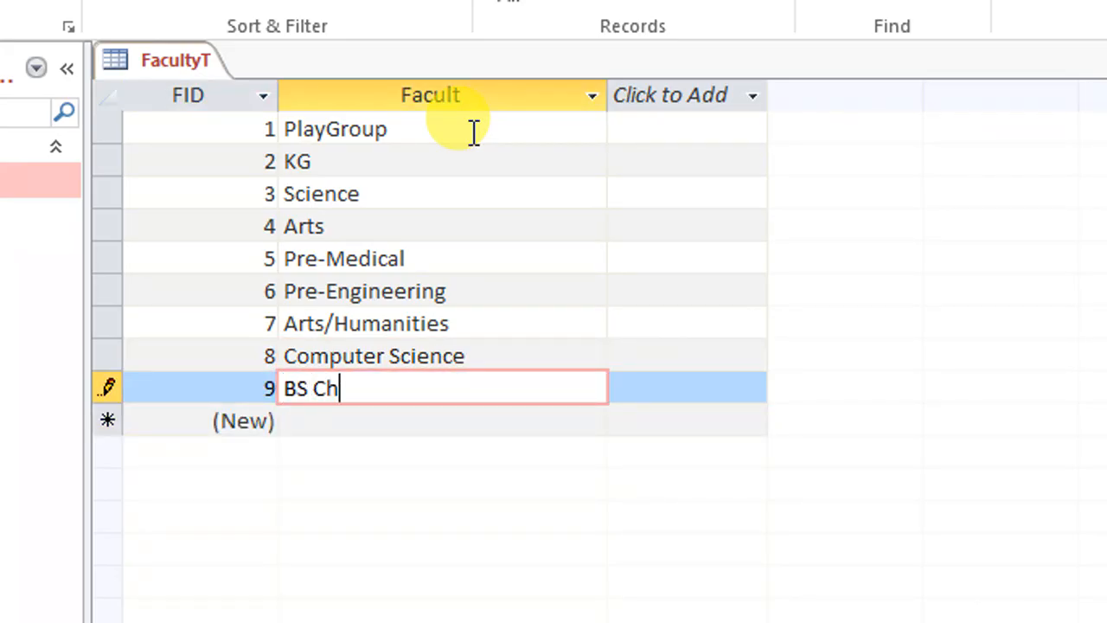
text(emistry)
key(Tab)
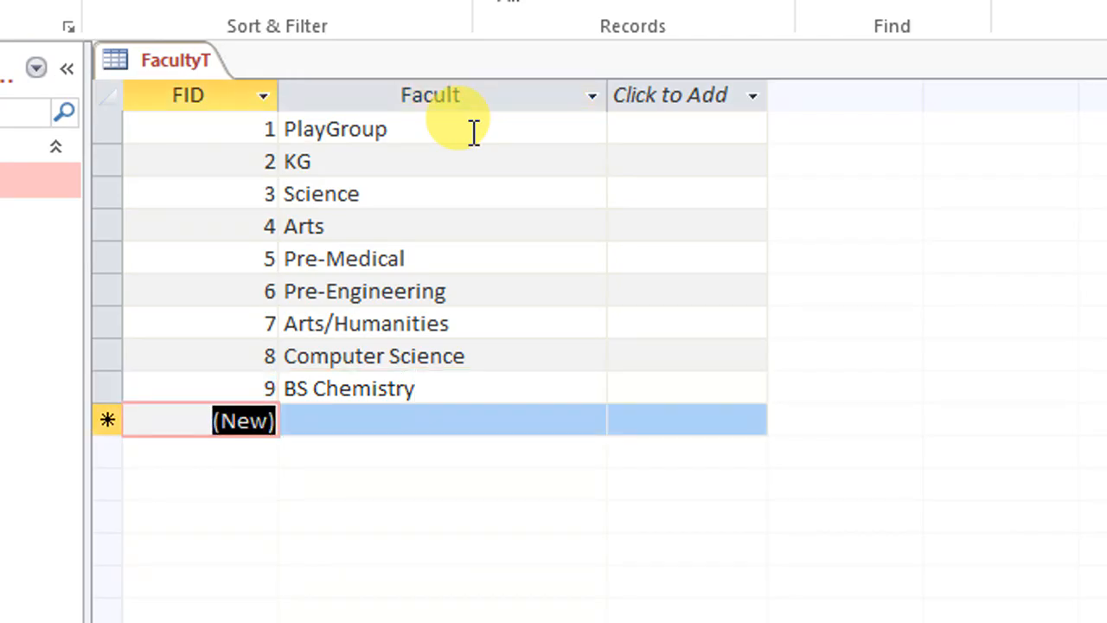
key(Tab)
text(BS )
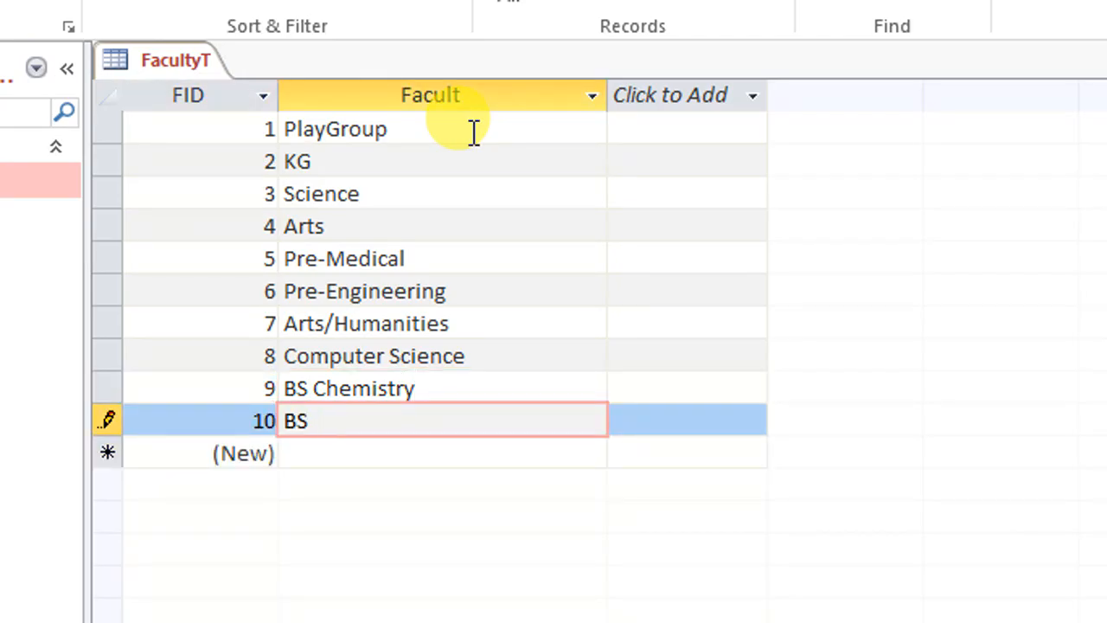
text(Physiscs)
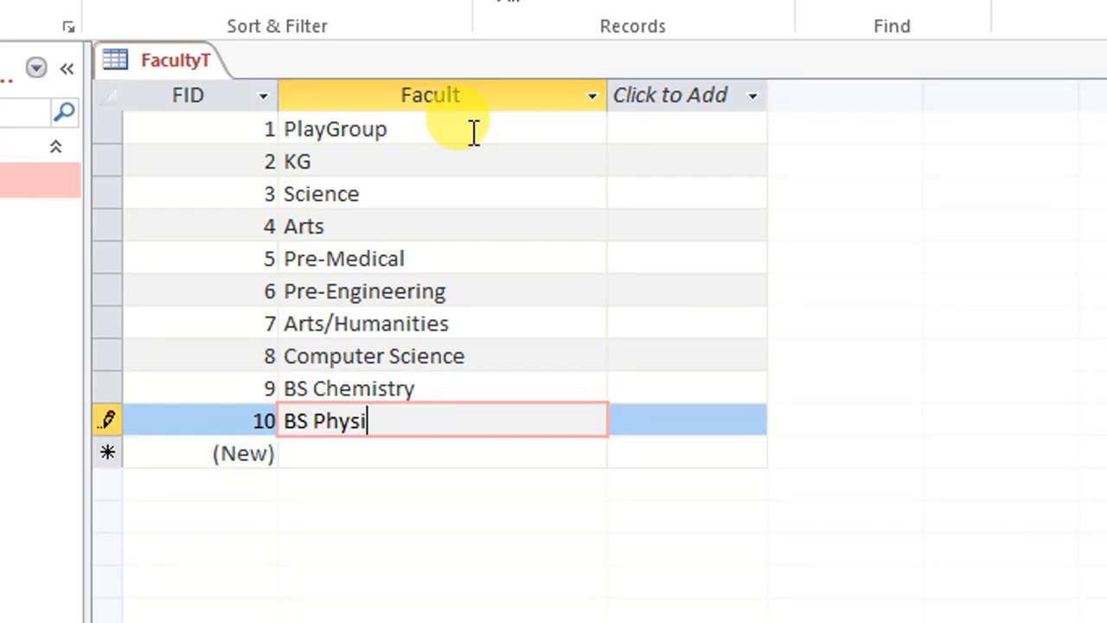
key(BackSpace)
key(BackSpace)
text(s)
key(Tab)
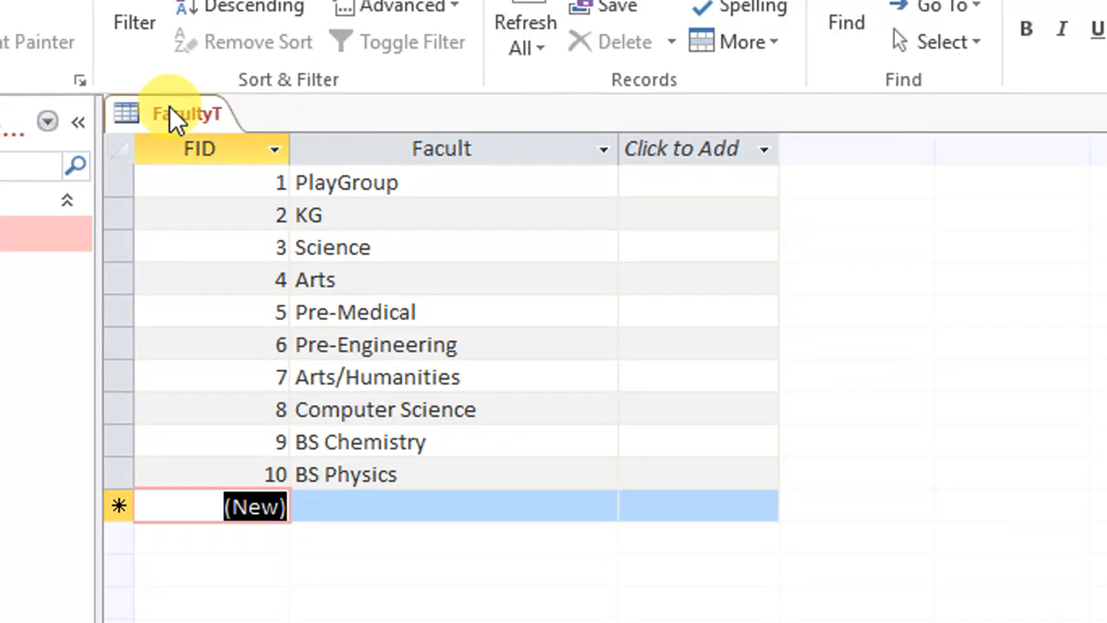
Step: Save the FacultyT table and close it
right_click(190, 65)
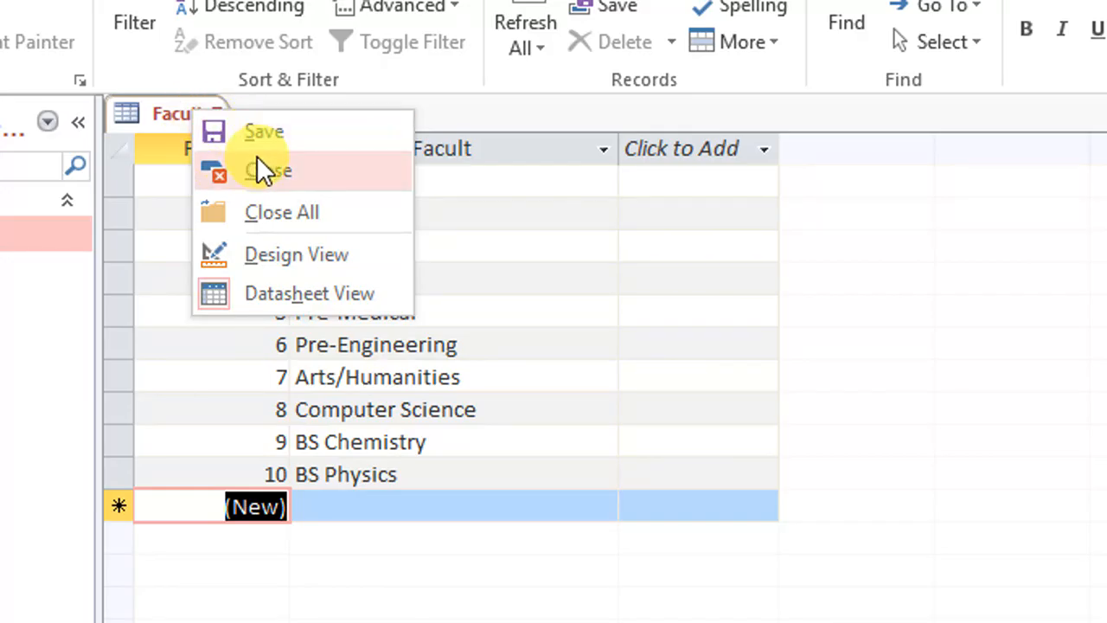
click(226, 121)
right_click(216, 119)
click(268, 166)
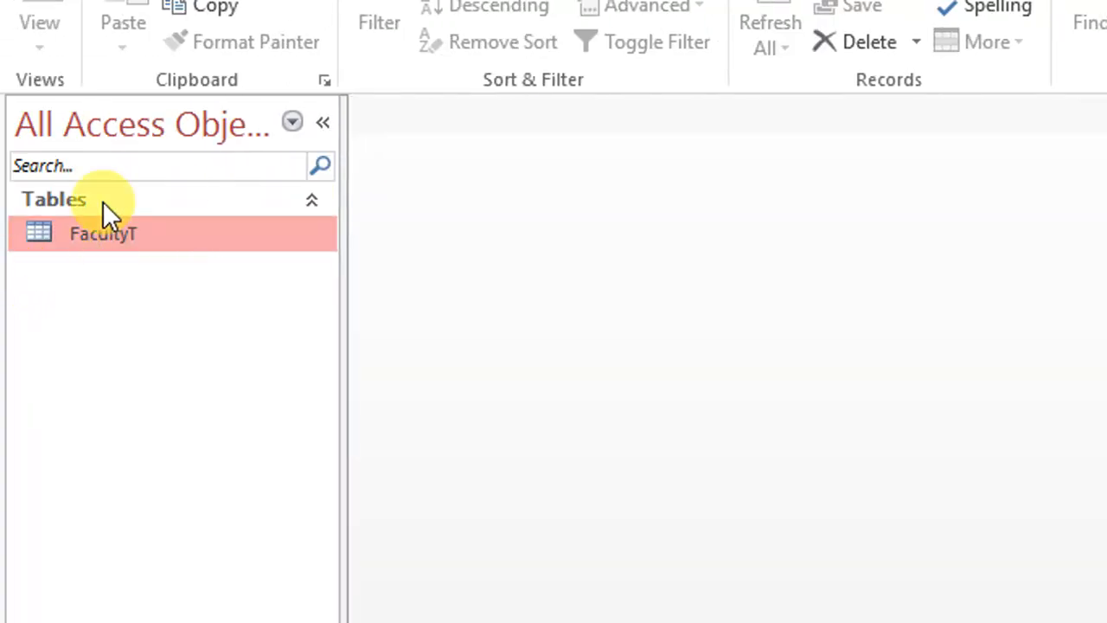
Step: Create a new table in the database and save it under the name SemesterOrClassesT
click(261, 66)
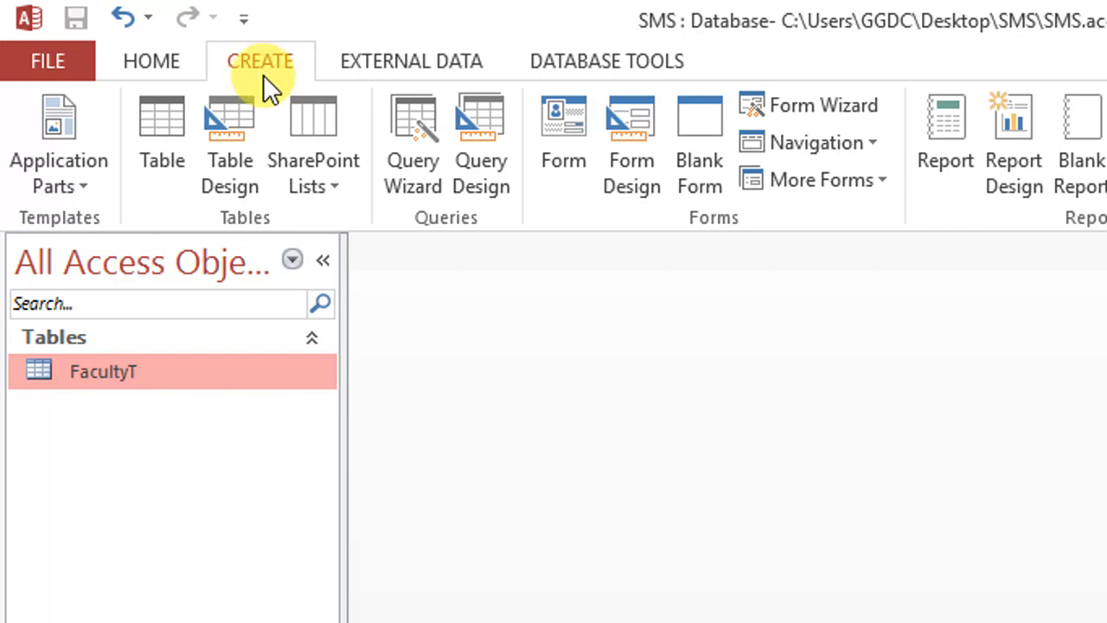
click(177, 144)
right_click(443, 258)
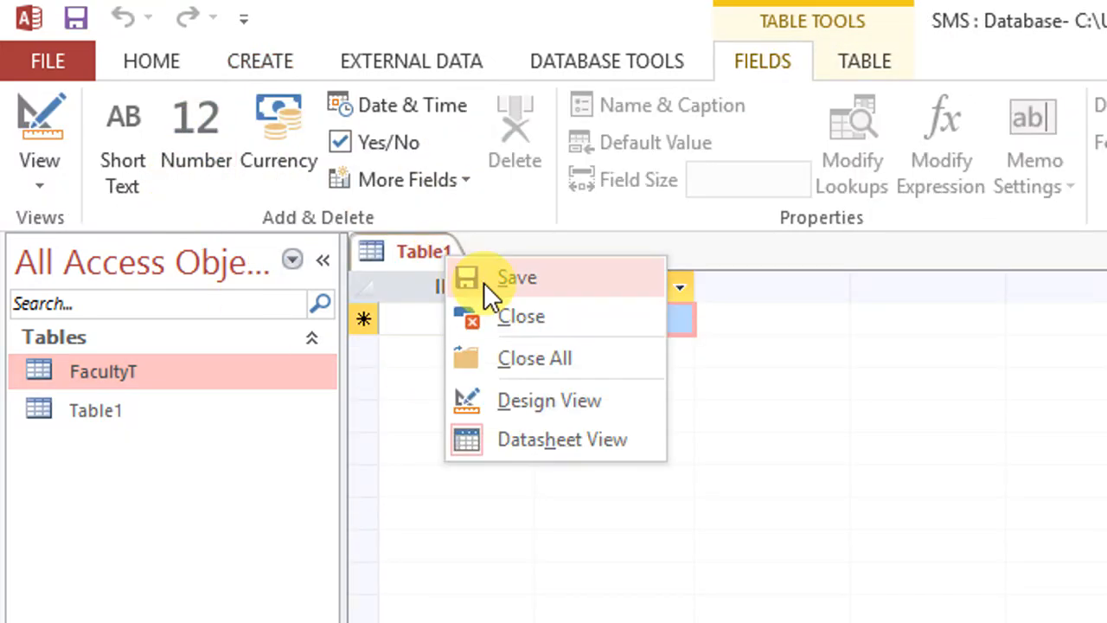
click(524, 281)
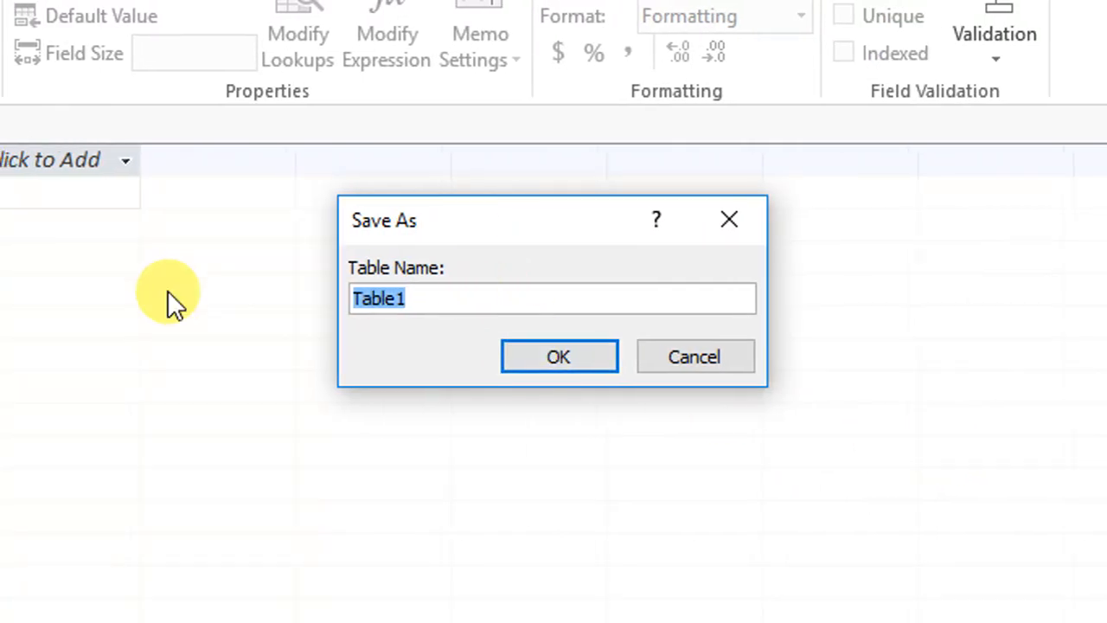
text(SE)
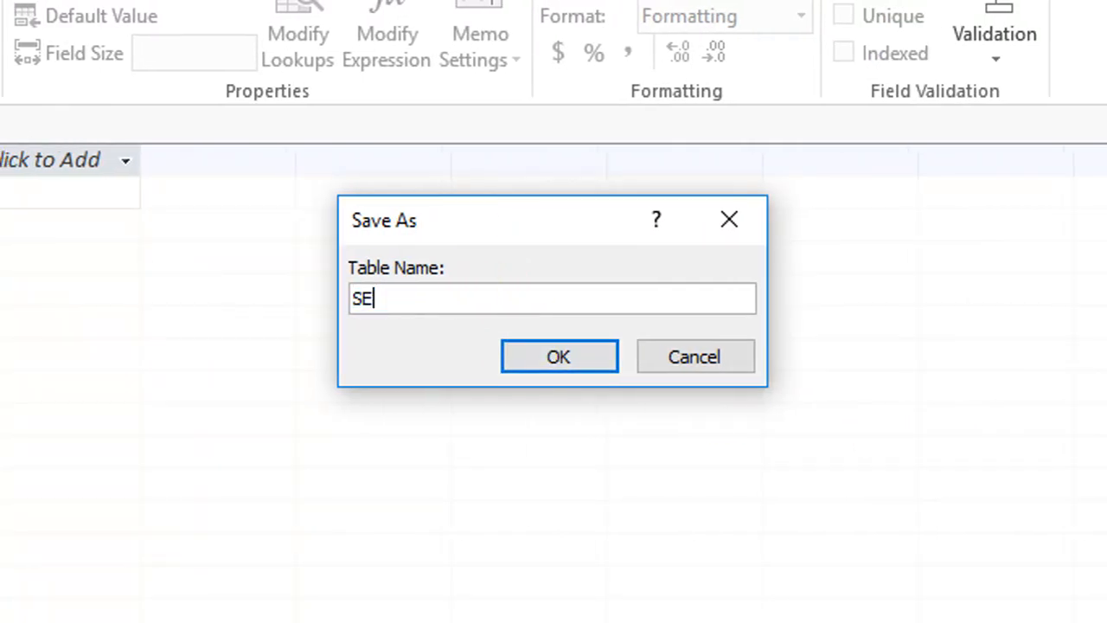
text(mester/C)
key(BackSpace)
key(BackSpace)
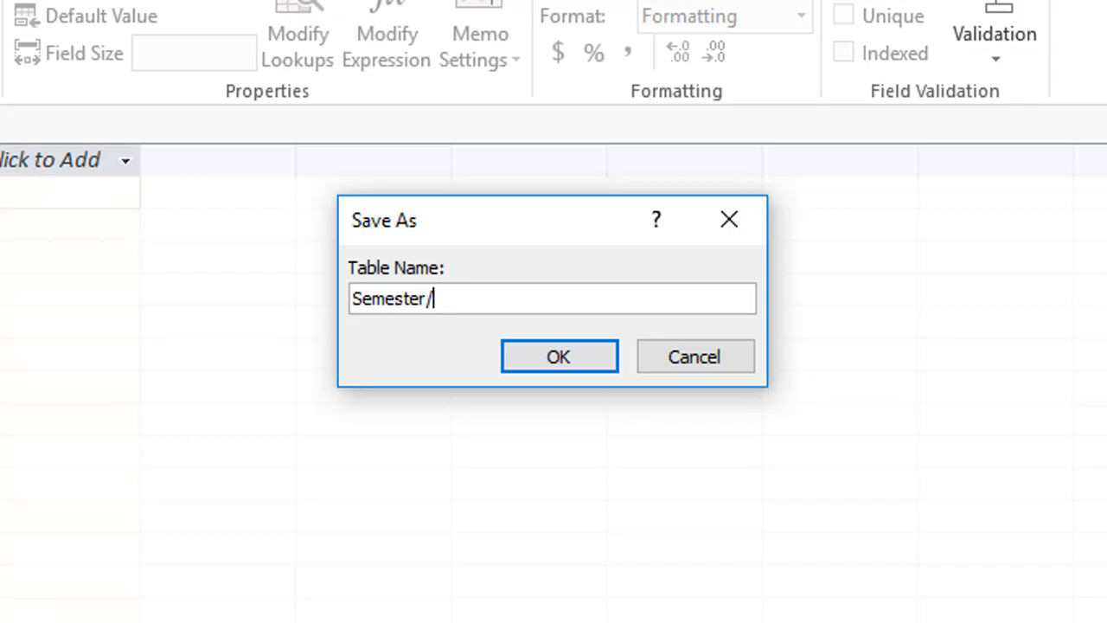
text(OrClasses)
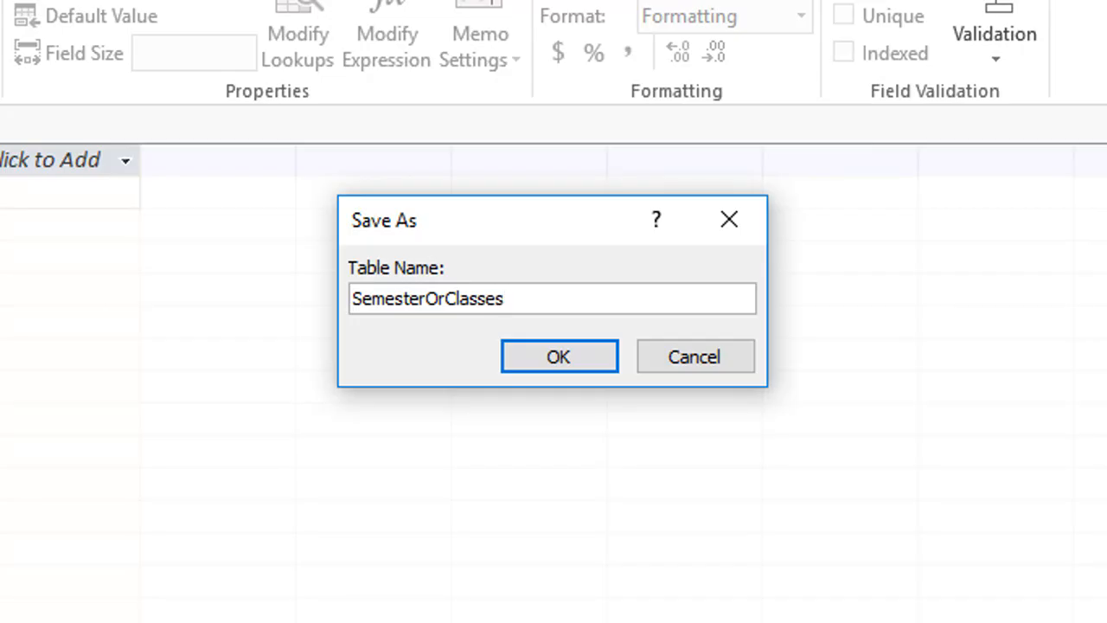
text(T)
key(Return)
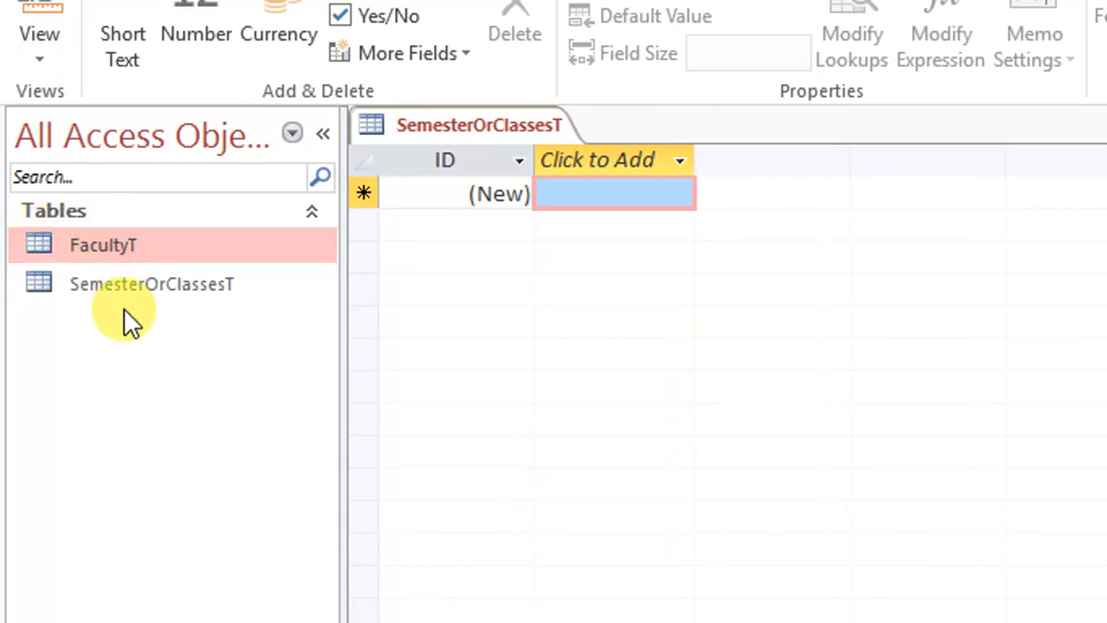
Step: Switch SemesterOrClassesT to Design View and rename its ID field to CID
click(135, 287)
right_click(474, 127)
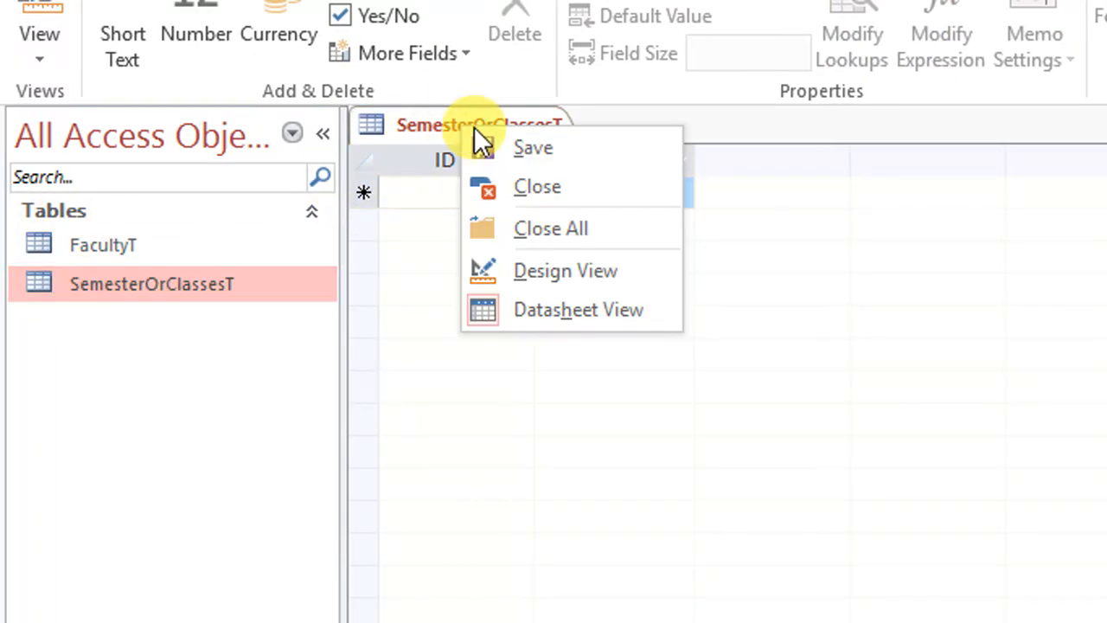
right_click(484, 117)
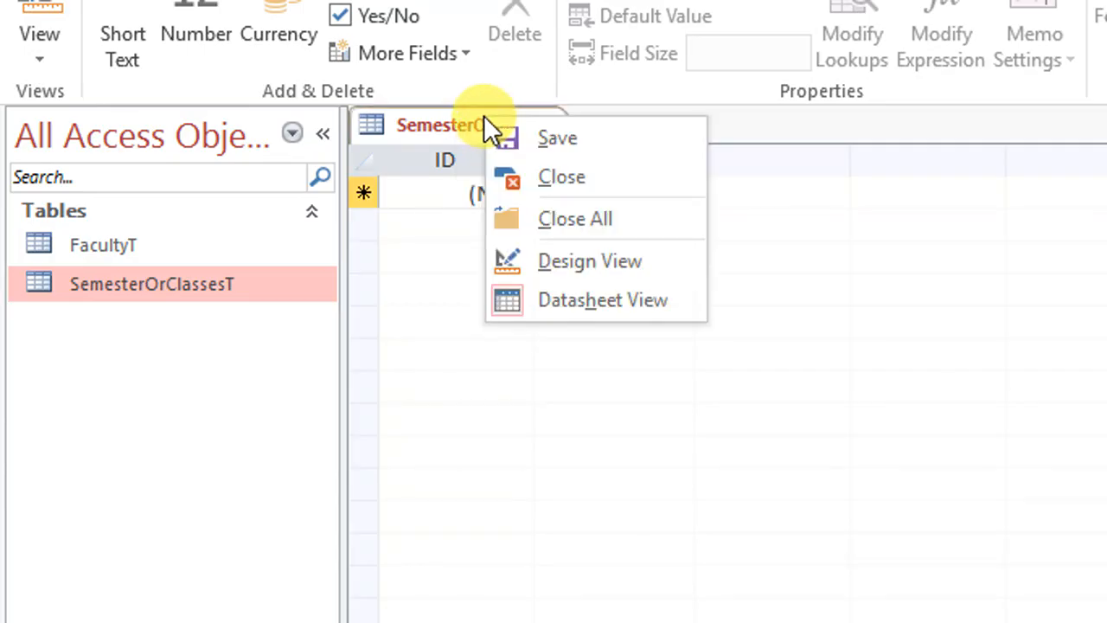
click(547, 257)
click(390, 190)
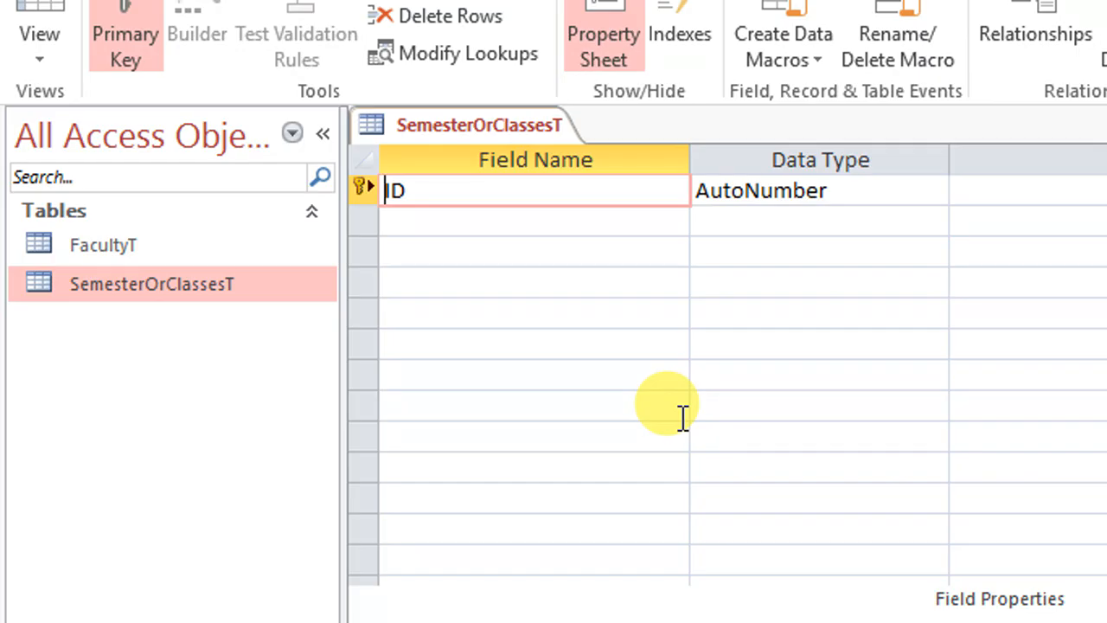
text(C)
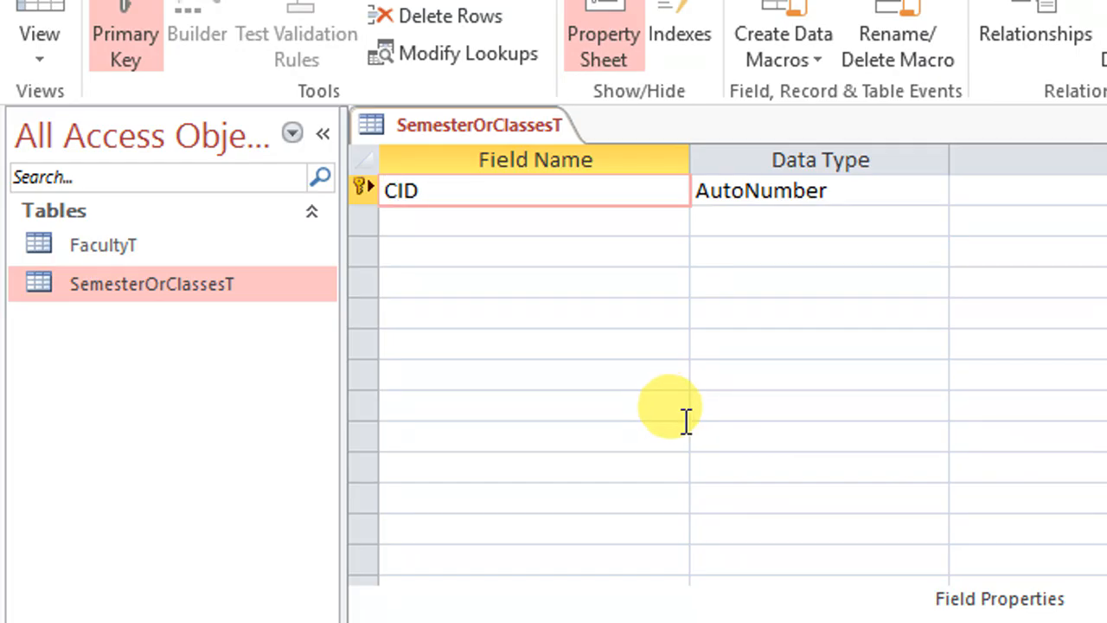
Step: Add a field named FID with the Number data type below CID
click(529, 224)
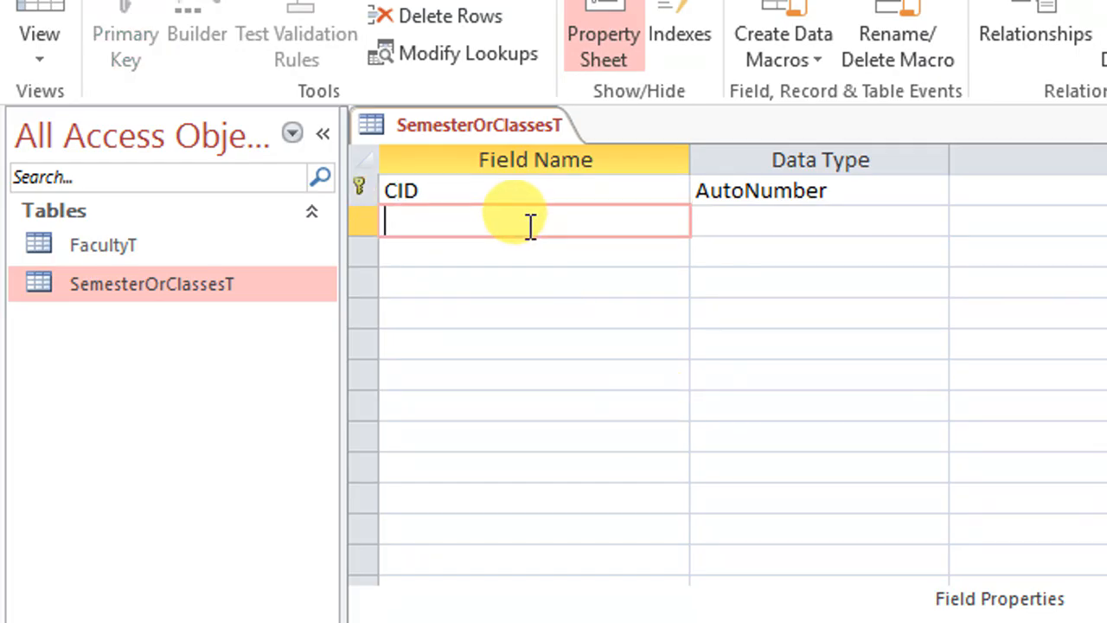
text(FID)
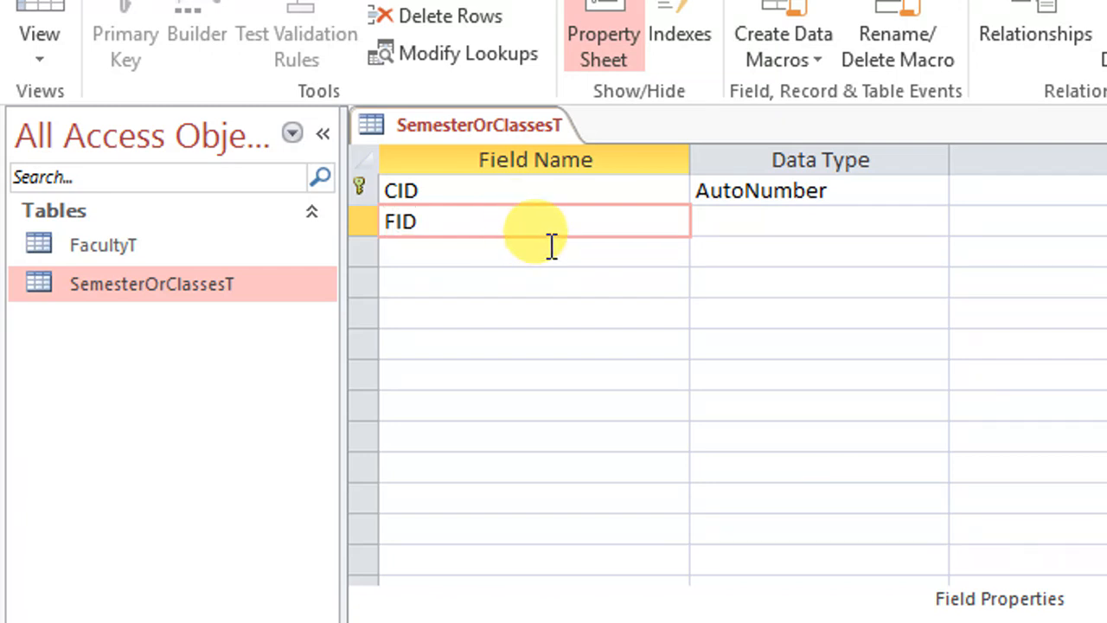
key(Tab)
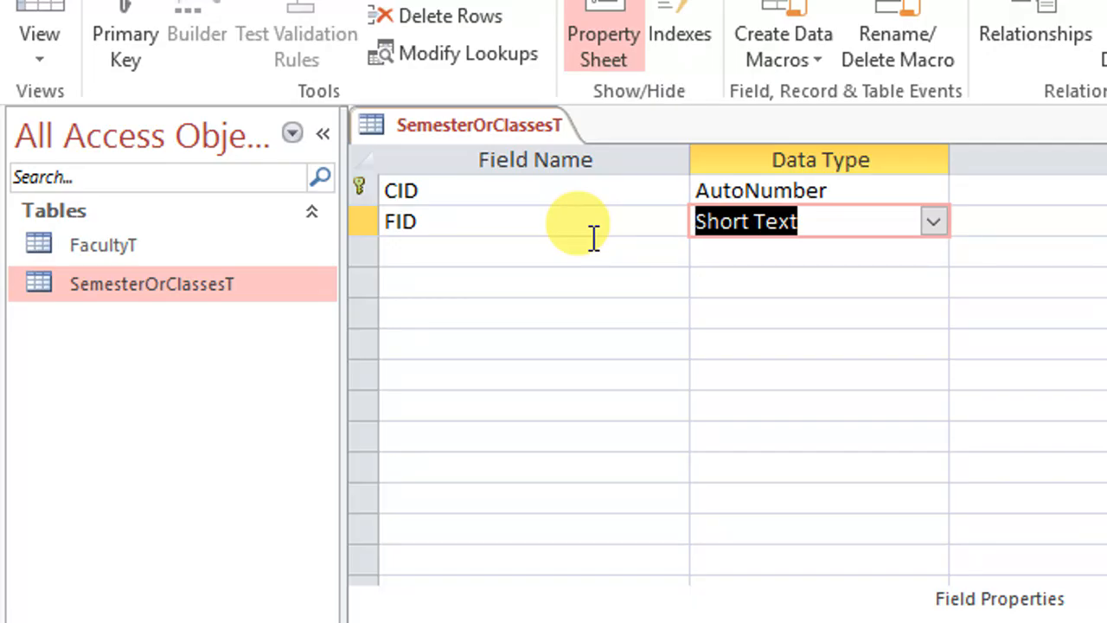
text(number)
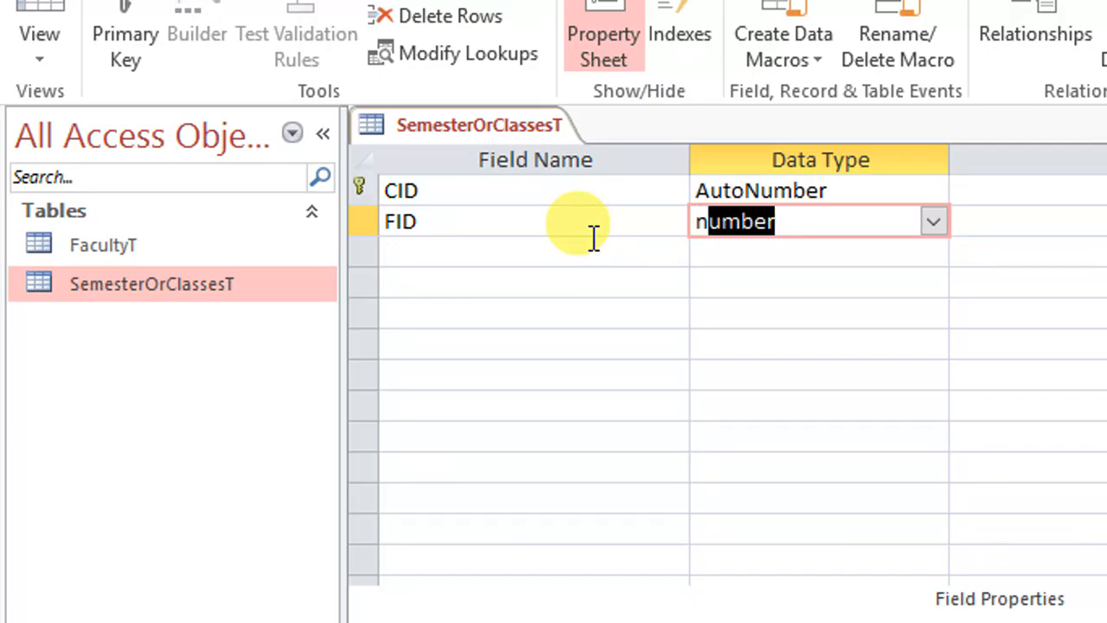
key(Tab)
key(Tab)
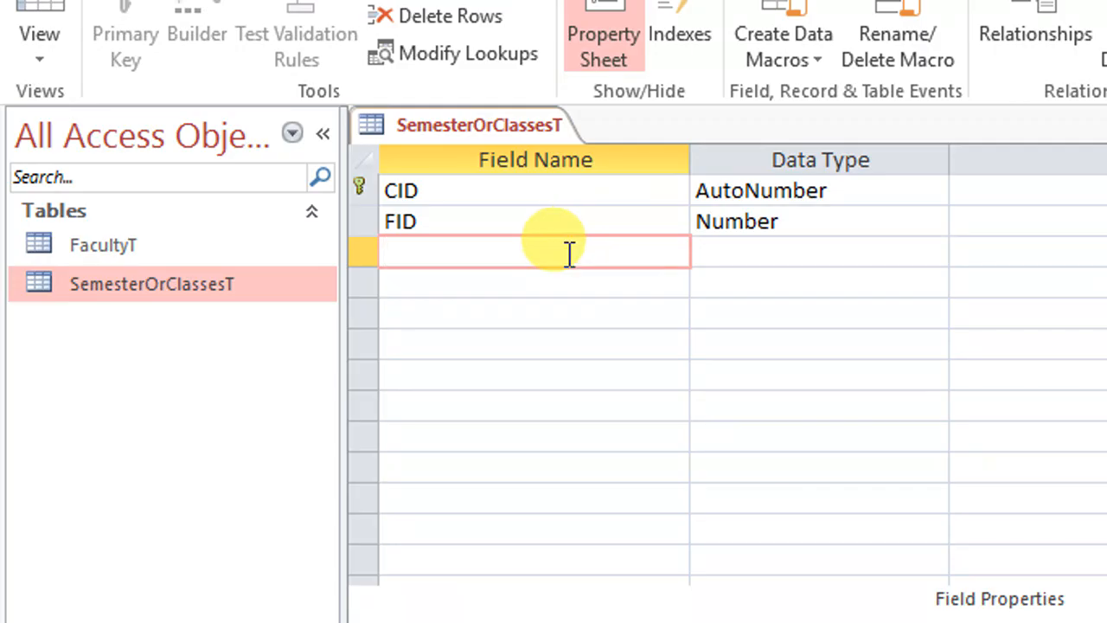
Step: Add a SemClas field with the Short Text data type below FID
text(SemClas)
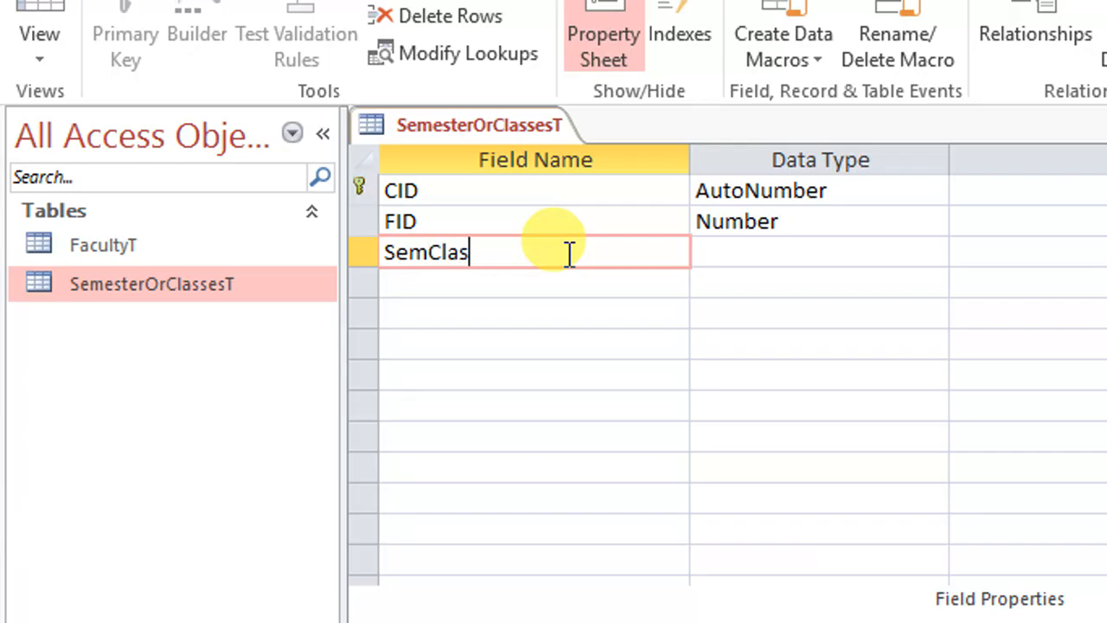
key(Tab)
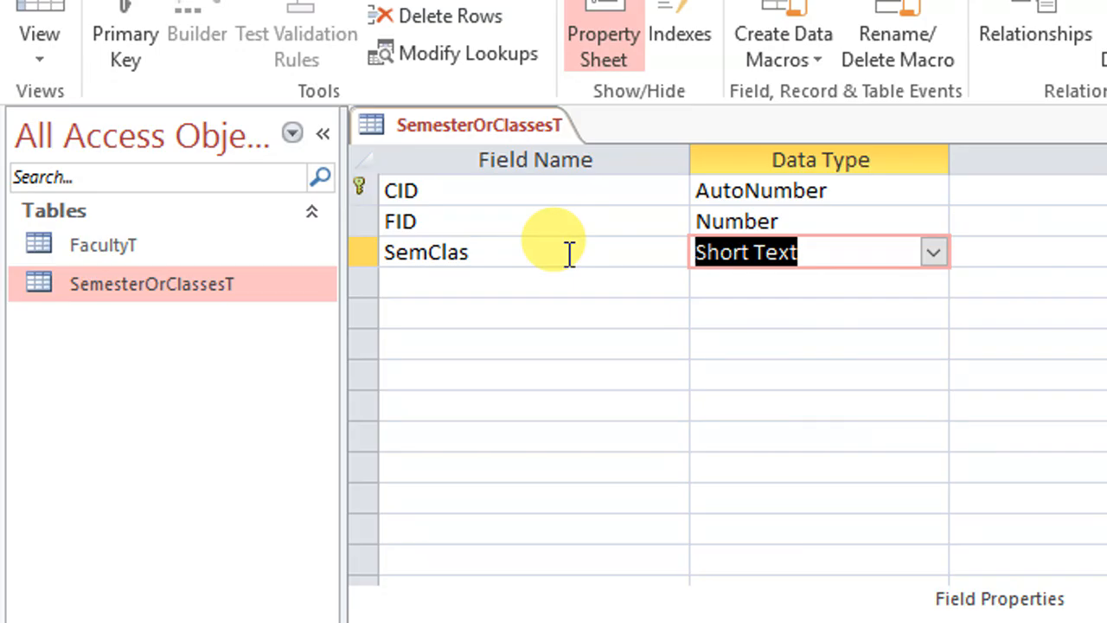
key(Down)
key(Left)
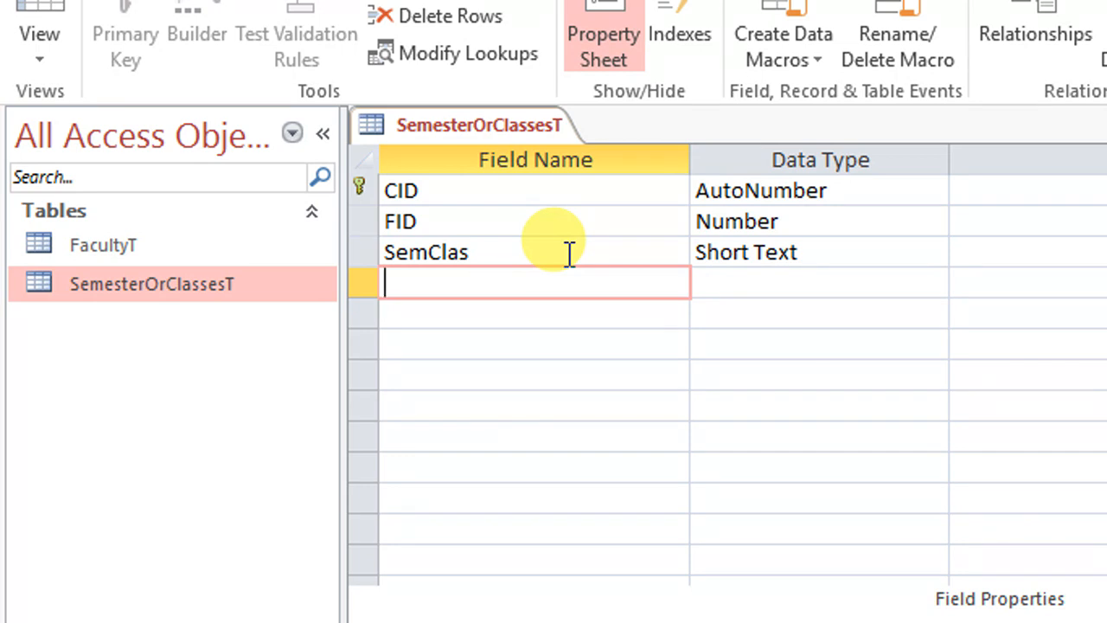
Step: Add a TutionFee field below SemClas and set its data type to Number
text(TutionFee)
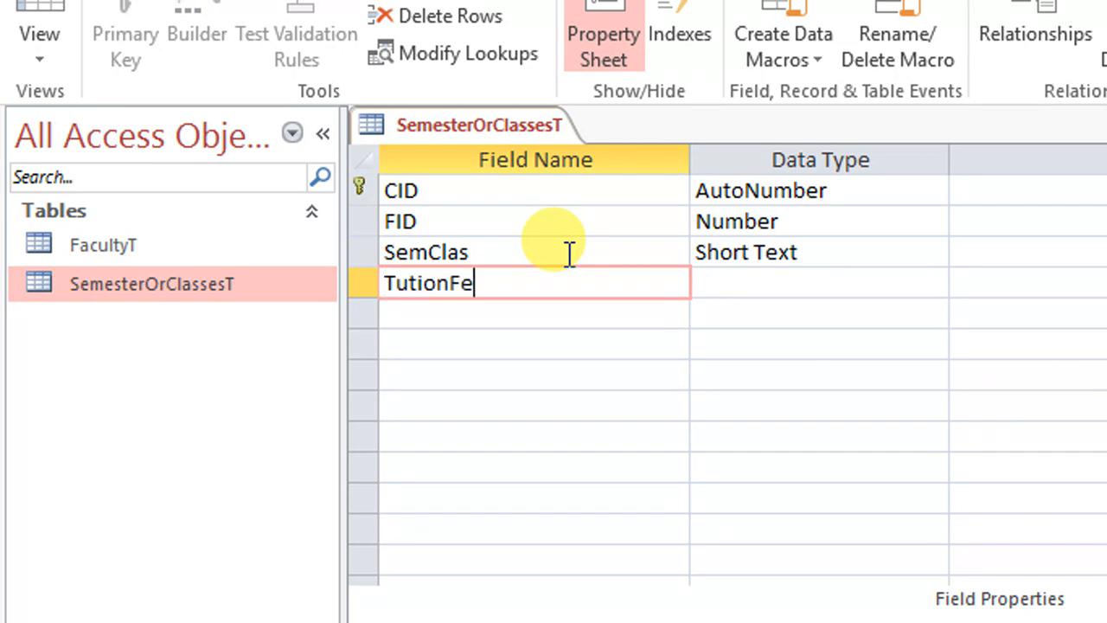
key(Tab)
key(Down)
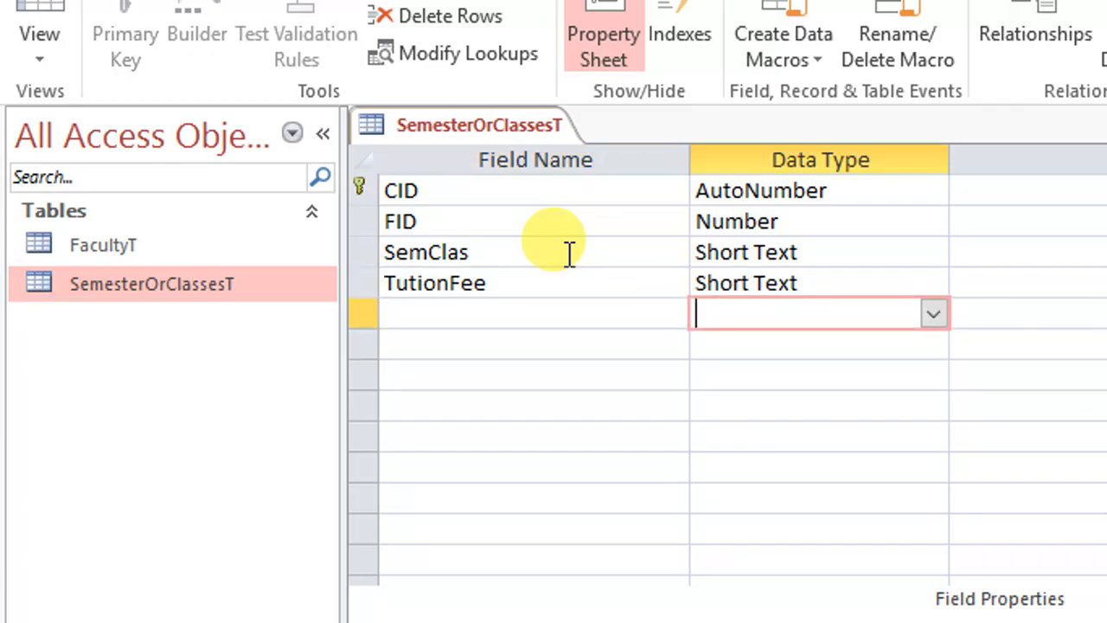
key(Up)
text(n)
key(Down)
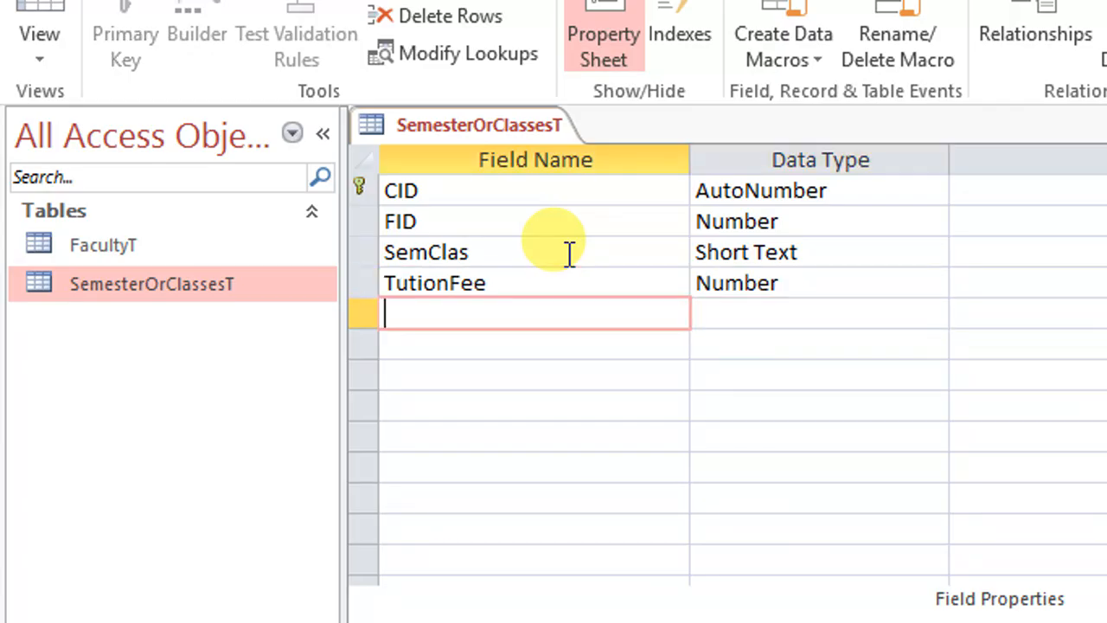
Step: Add an AdmissionFee field with the Number data type below TutionFee
text(AdmissionFee)
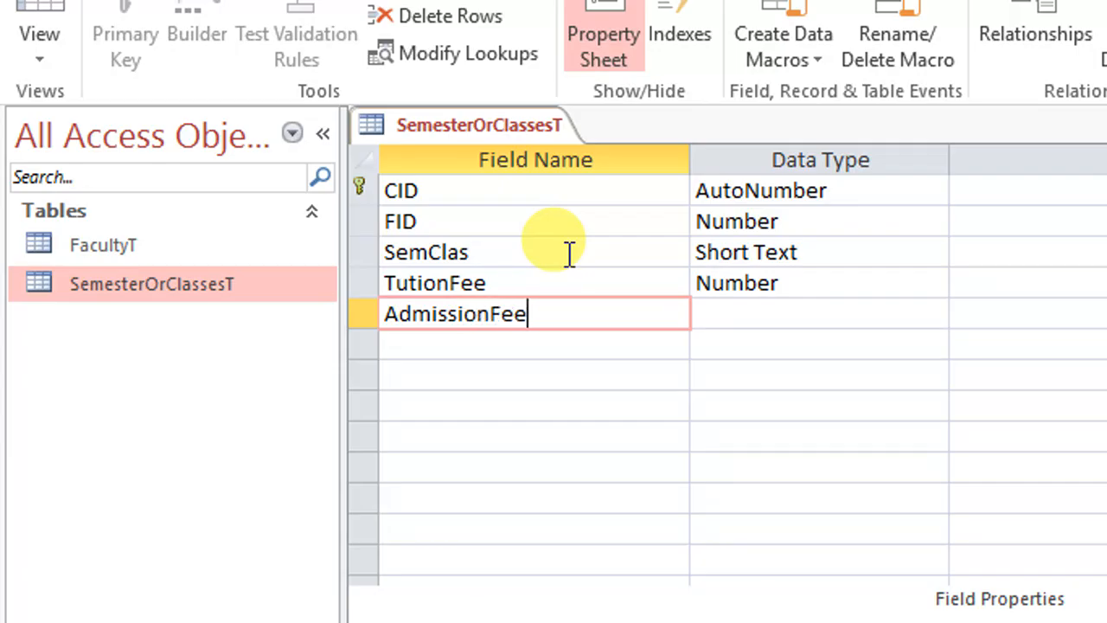
key(Tab)
text(n)
key(Down)
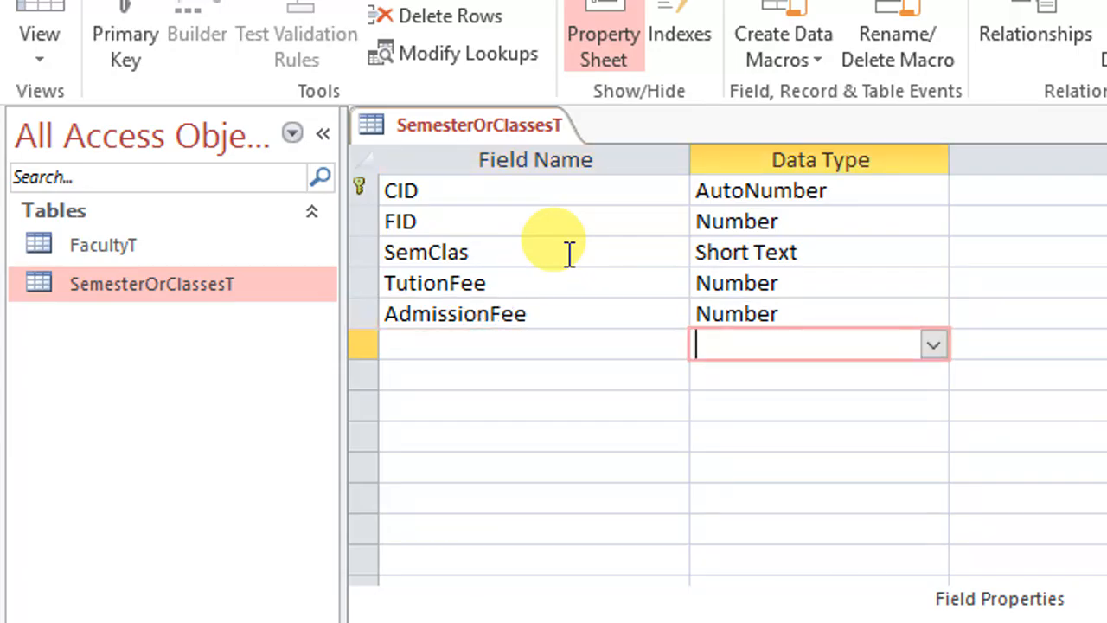
Step: Add a SportsFee field with the Number data type below AdmissionFee
key(Left)
text(Sports)
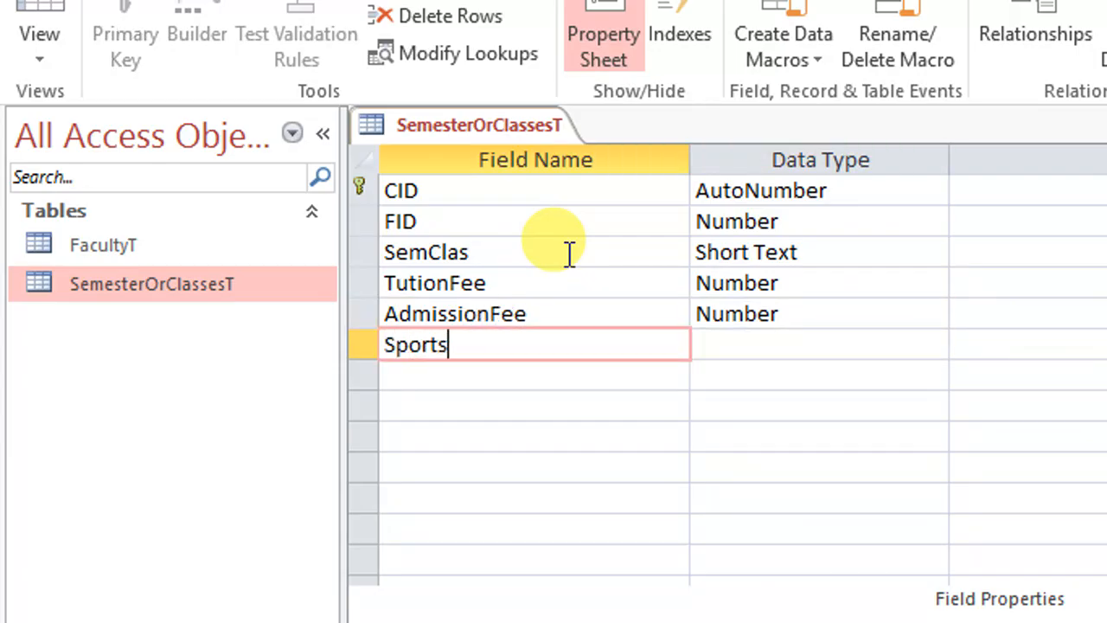
text(Fee)
key(Tab)
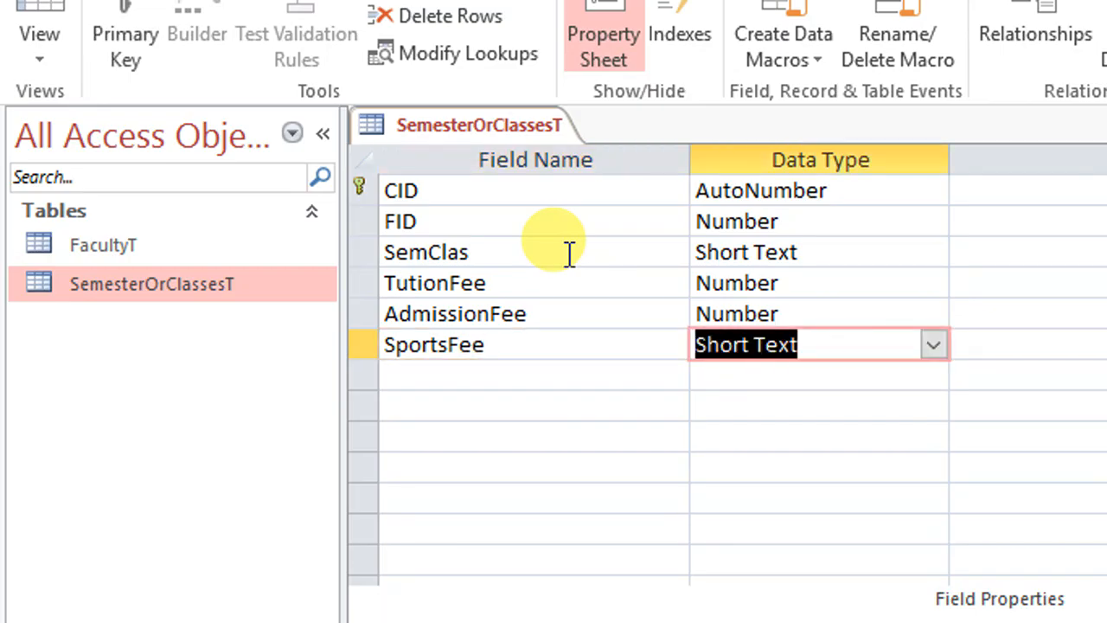
text(number)
key(Down)
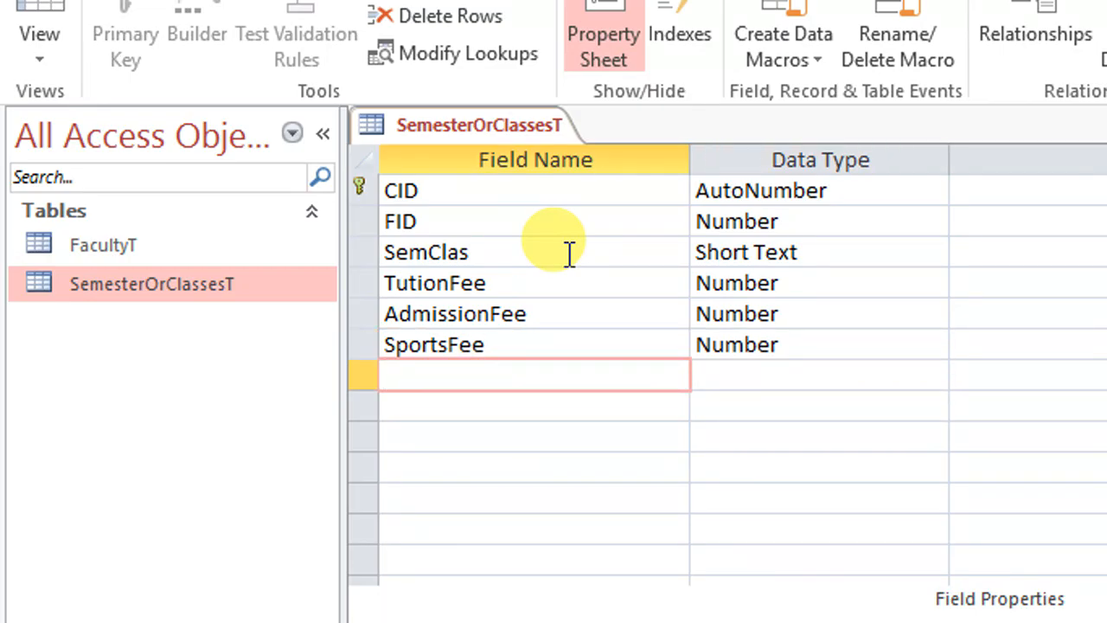
Step: Add an IDCFee field below SportsFee and set its data type to Number
text(DCAr)
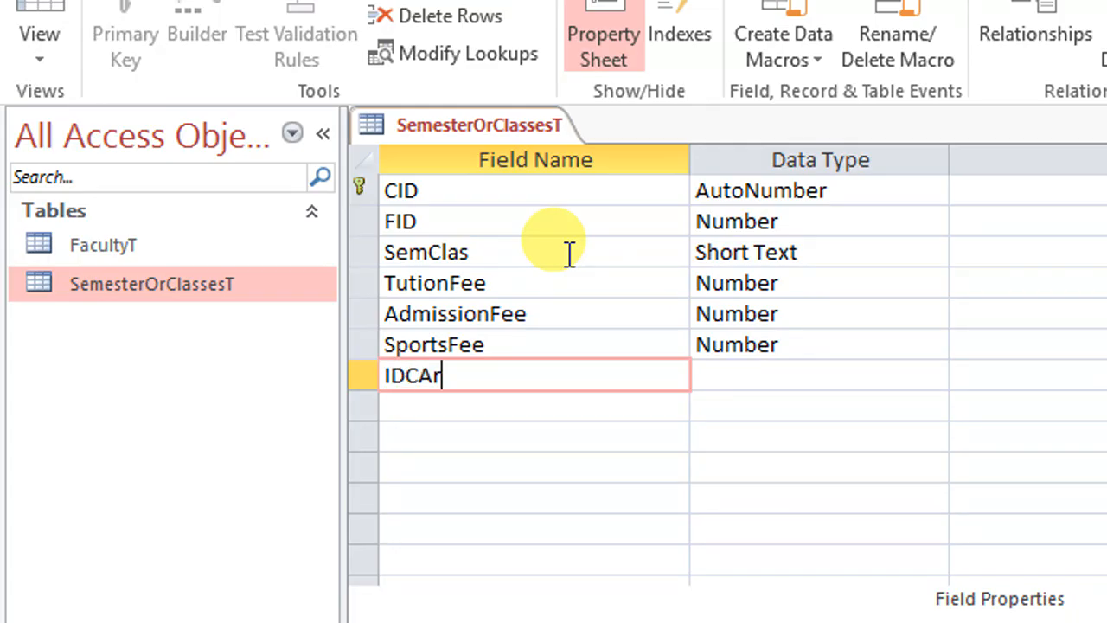
key(BackSpace)
key(BackSpace)
key(BackSpace)
text(Fee)
key(Tab)
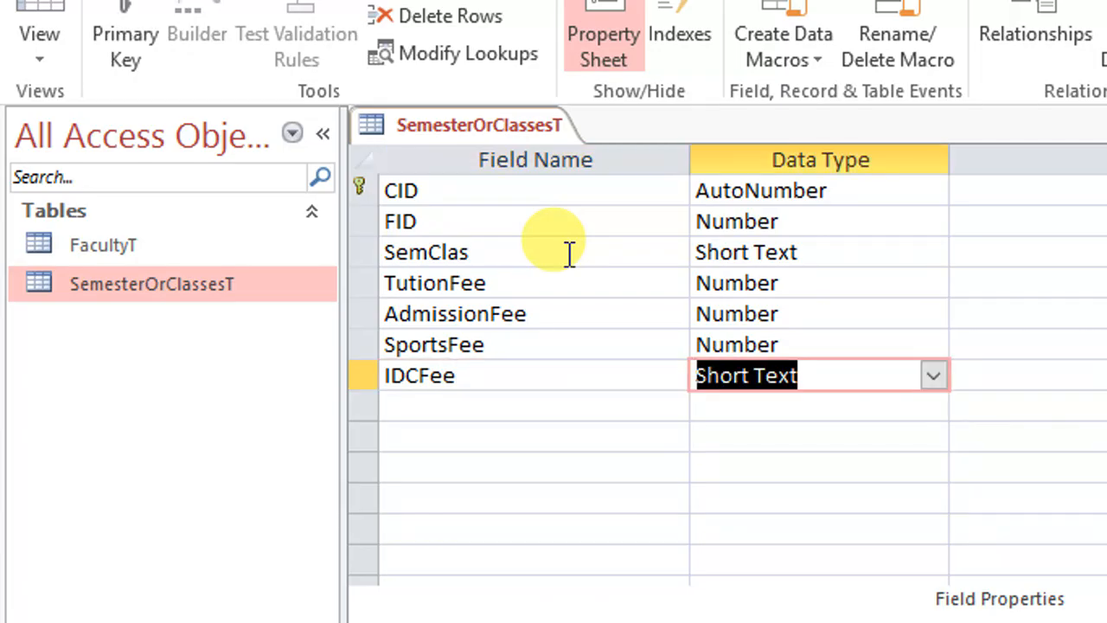
text(n)
key(Tab)
key(Tab)
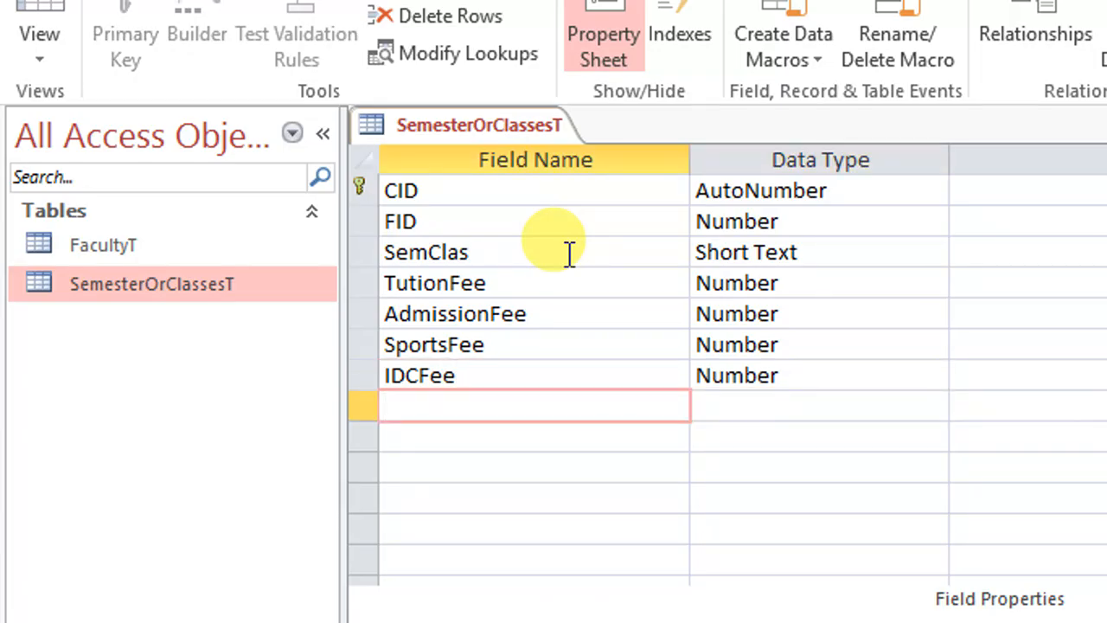
text(Total)
key(Tab)
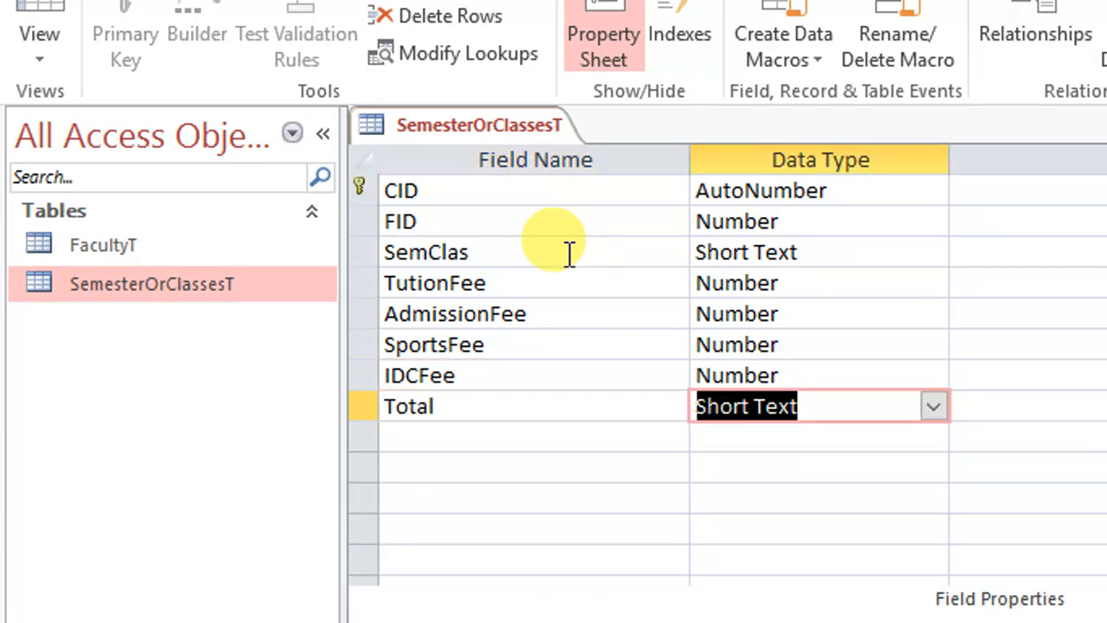
click(562, 400)
text(Fee)
key(Tab)
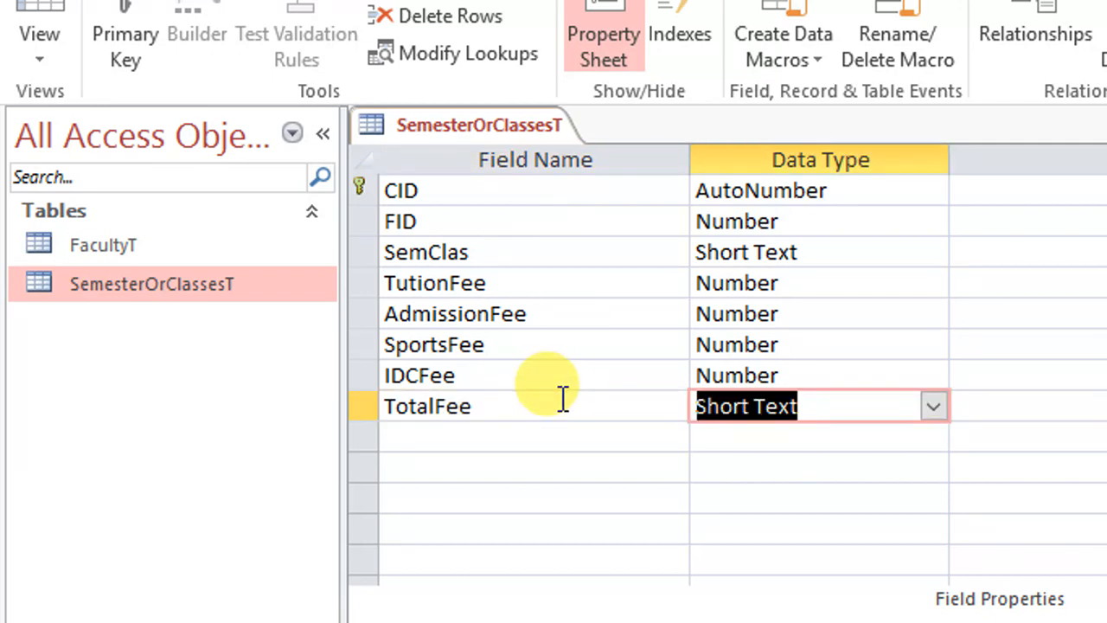
text(calculated)
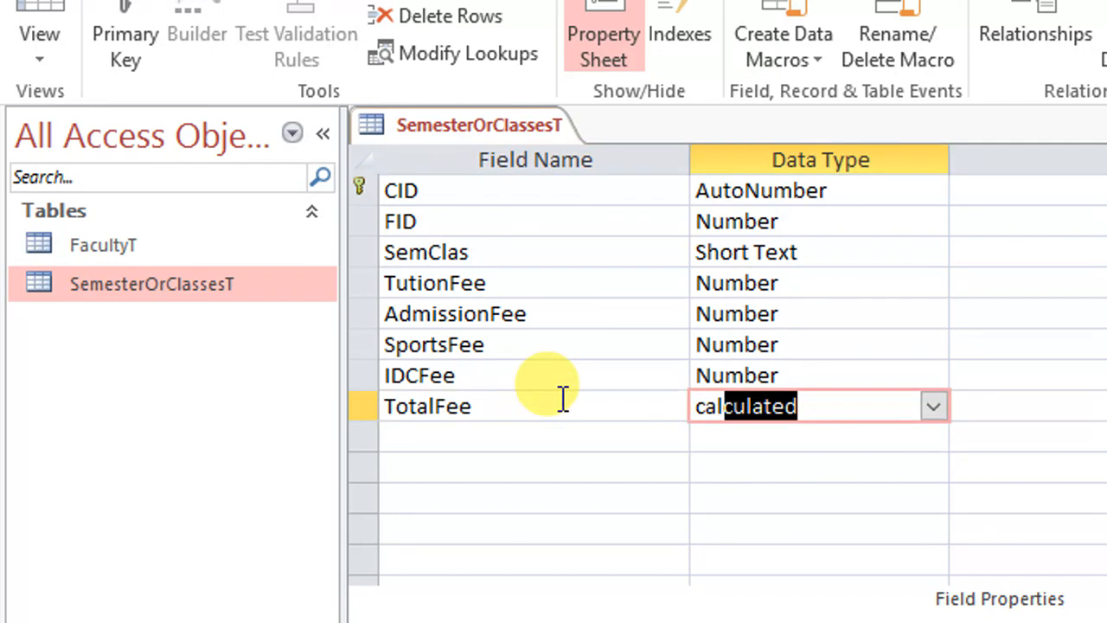
key(Tab)
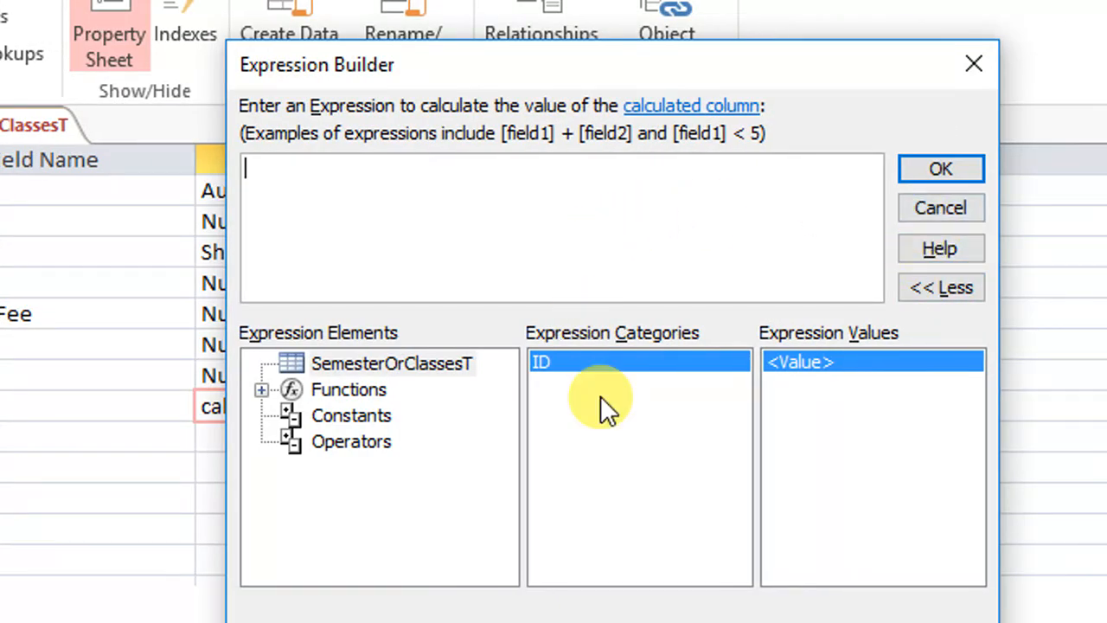
click(943, 209)
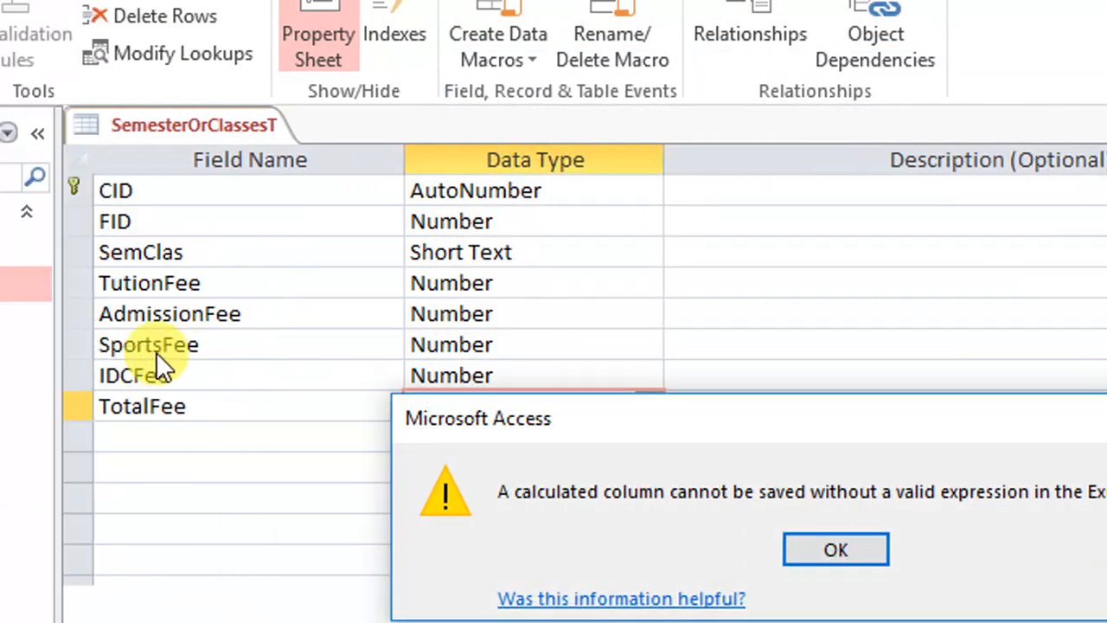
click(844, 524)
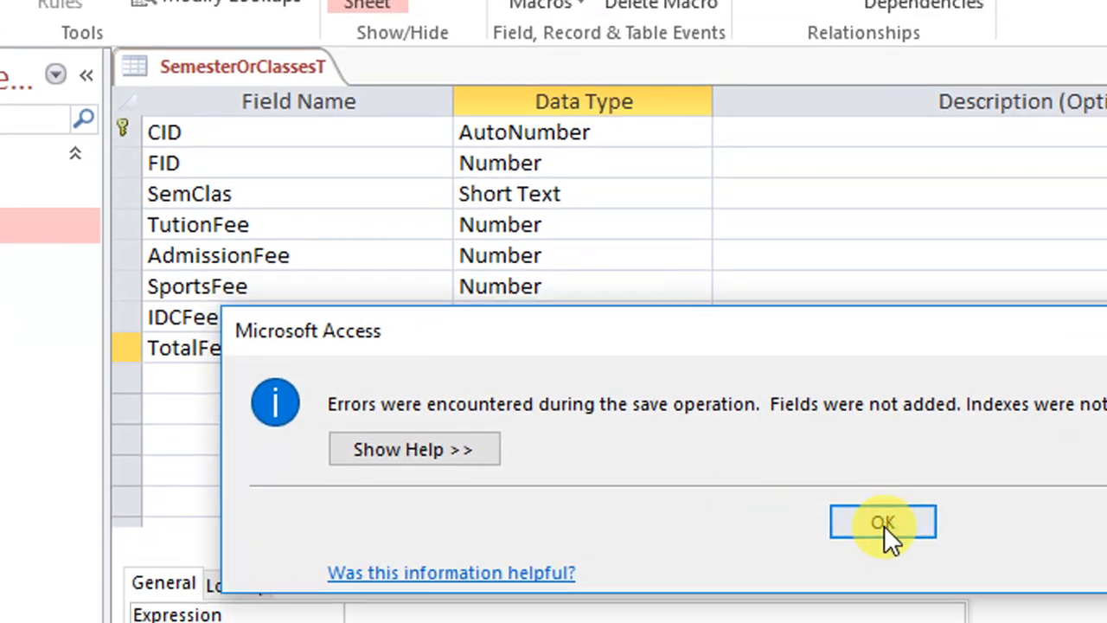
click(863, 551)
click(134, 348)
key(Delete)
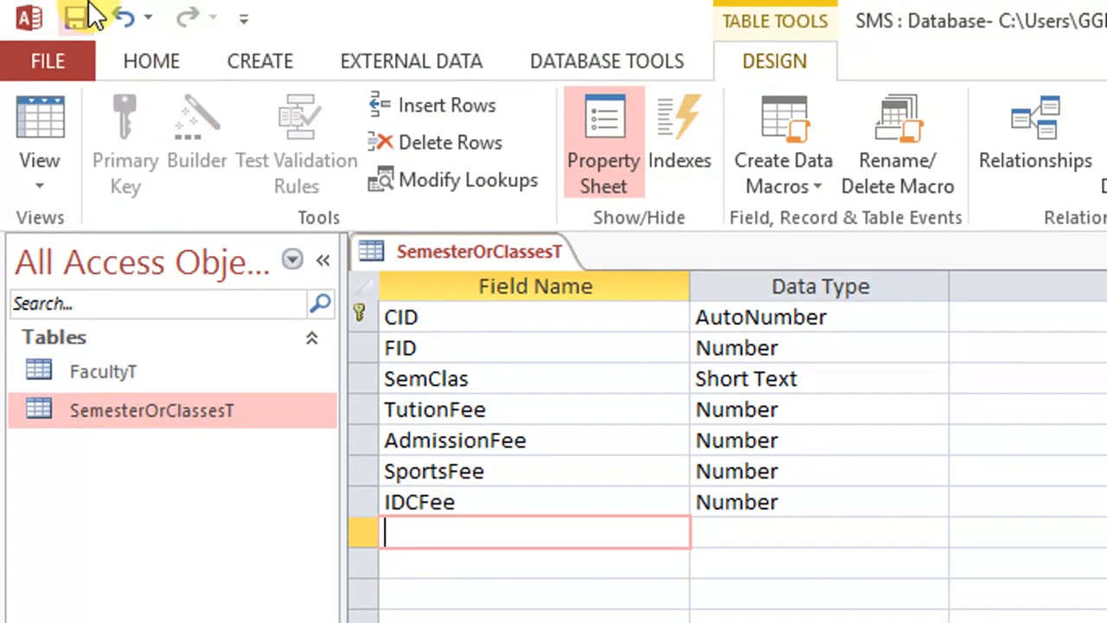
Step: Save the table design and add a TotalFee field with the Calculated data type below IDCFee
click(83, 18)
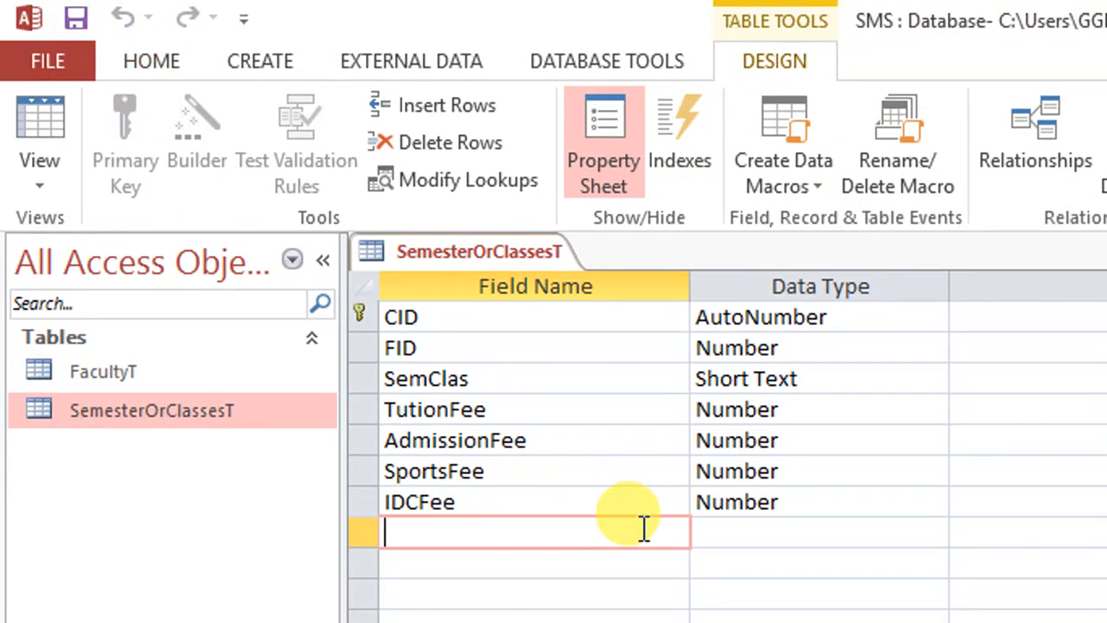
text(TotalFee)
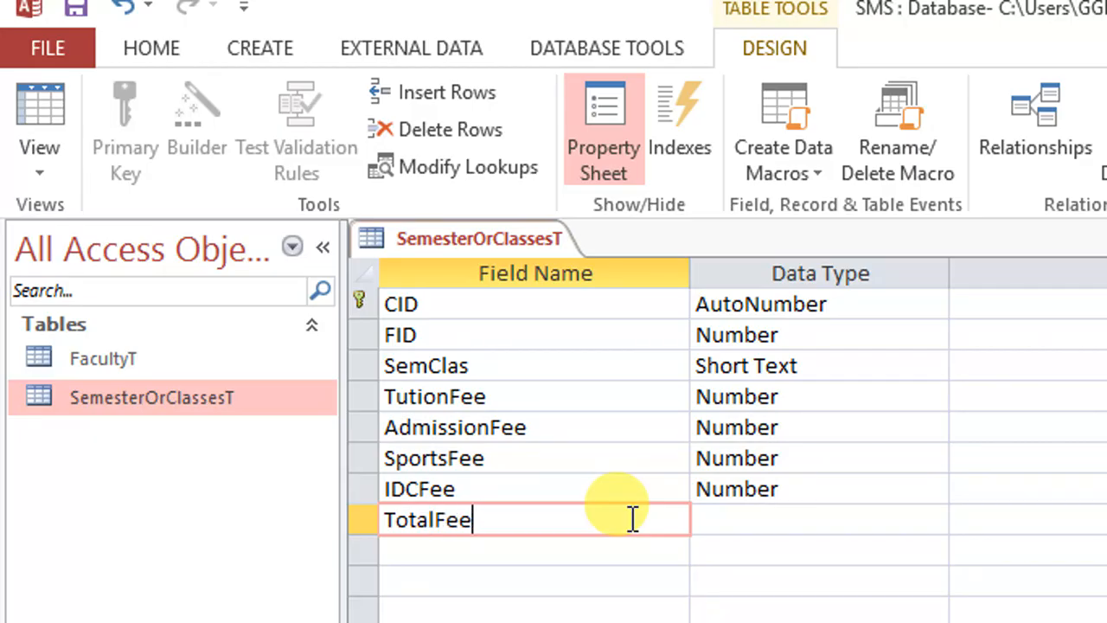
key(Tab)
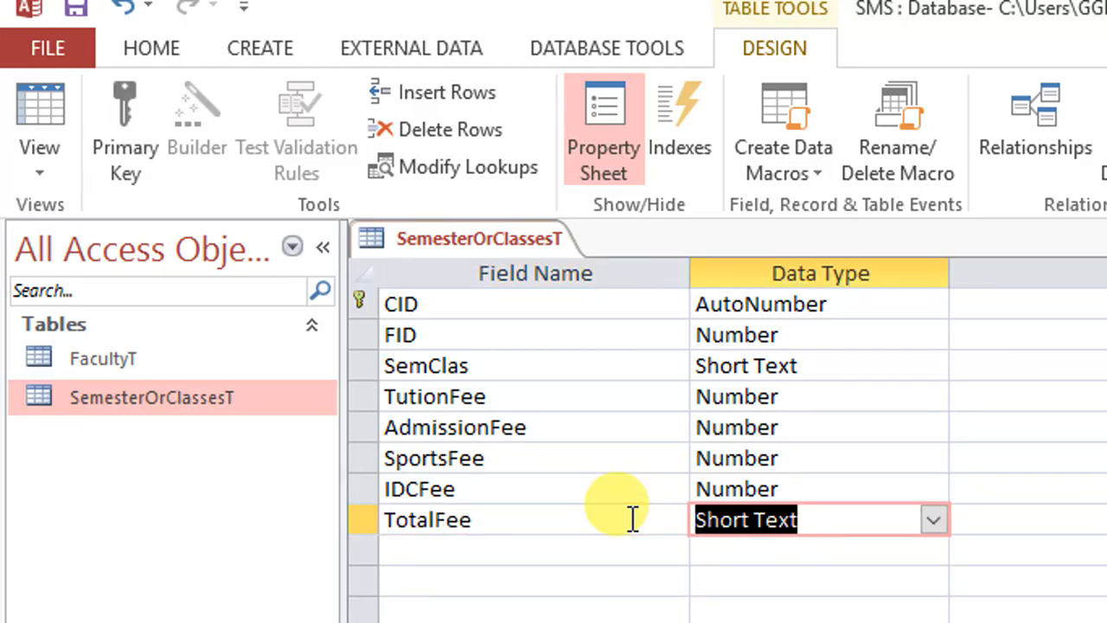
text(cal)
key(Return)
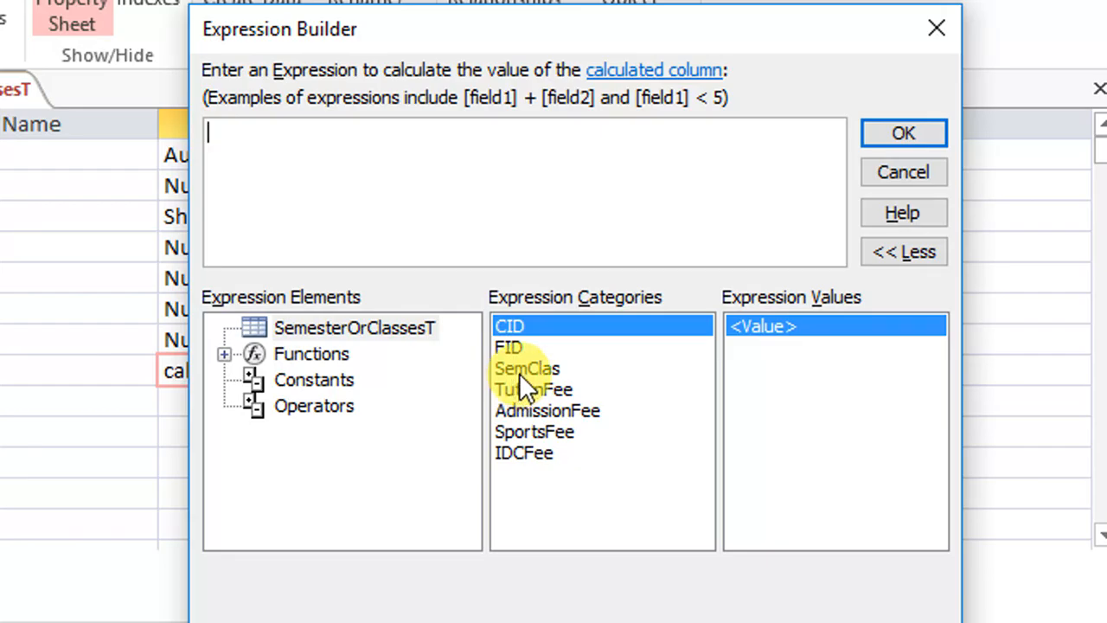
Step: Define the TotalFee expression as [TutionFee] + [AdmissionFee] + [SportsFee] + [IDCFee] and accept it
double_click(534, 391)
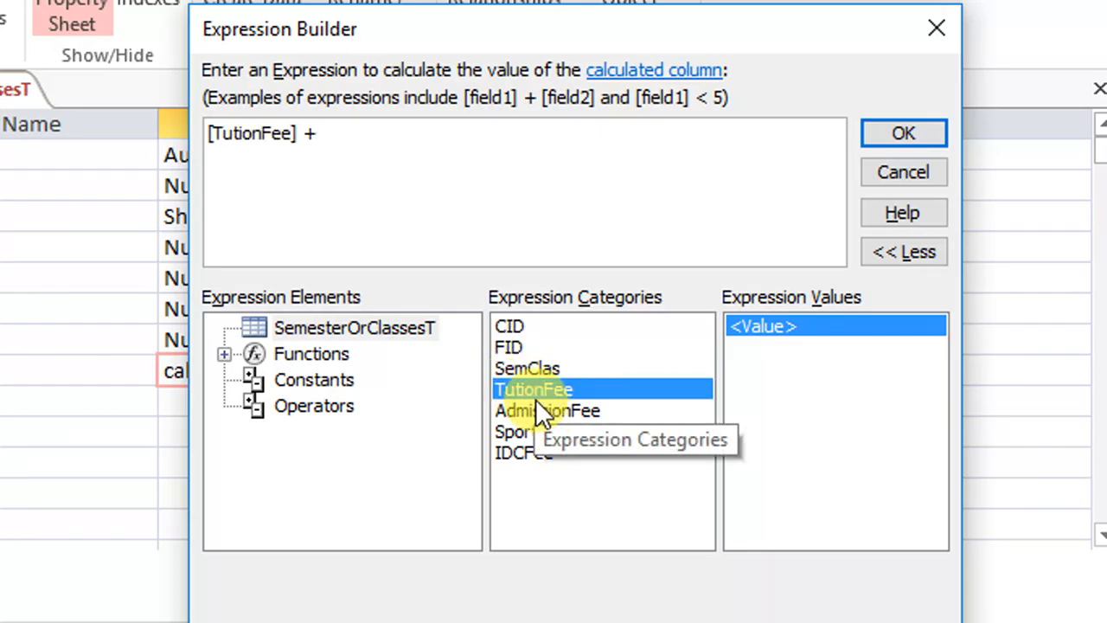
double_click(548, 410)
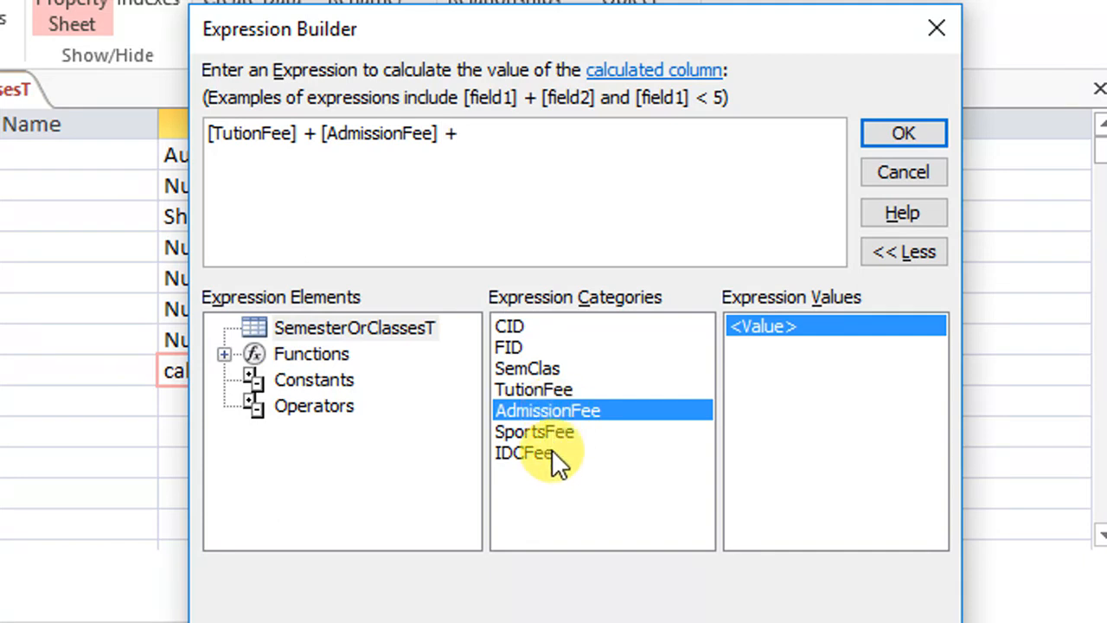
double_click(554, 452)
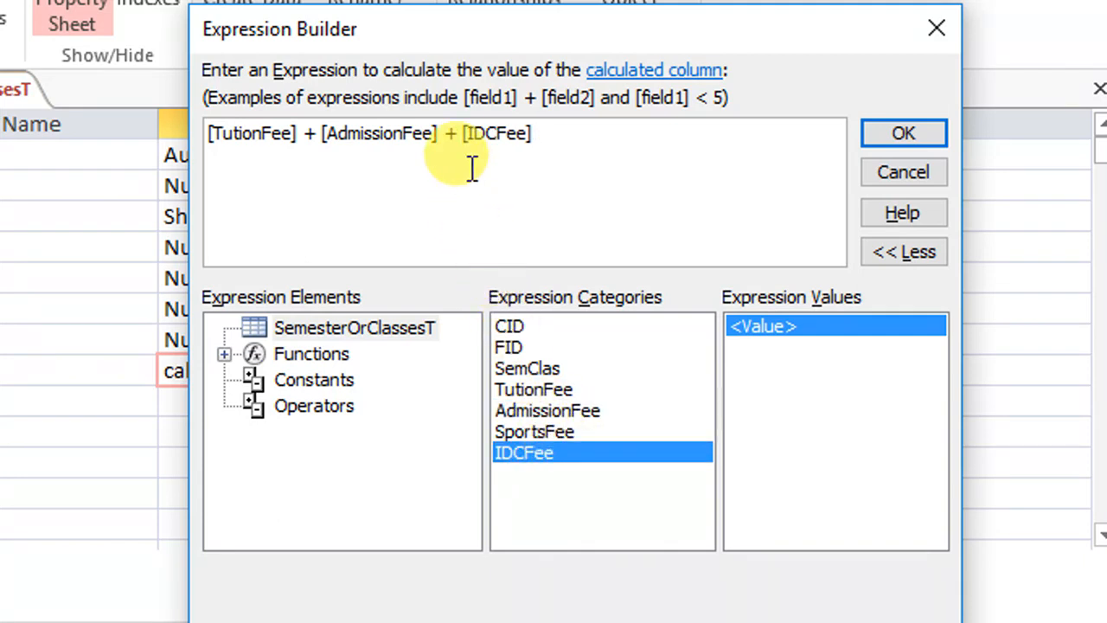
click(466, 138)
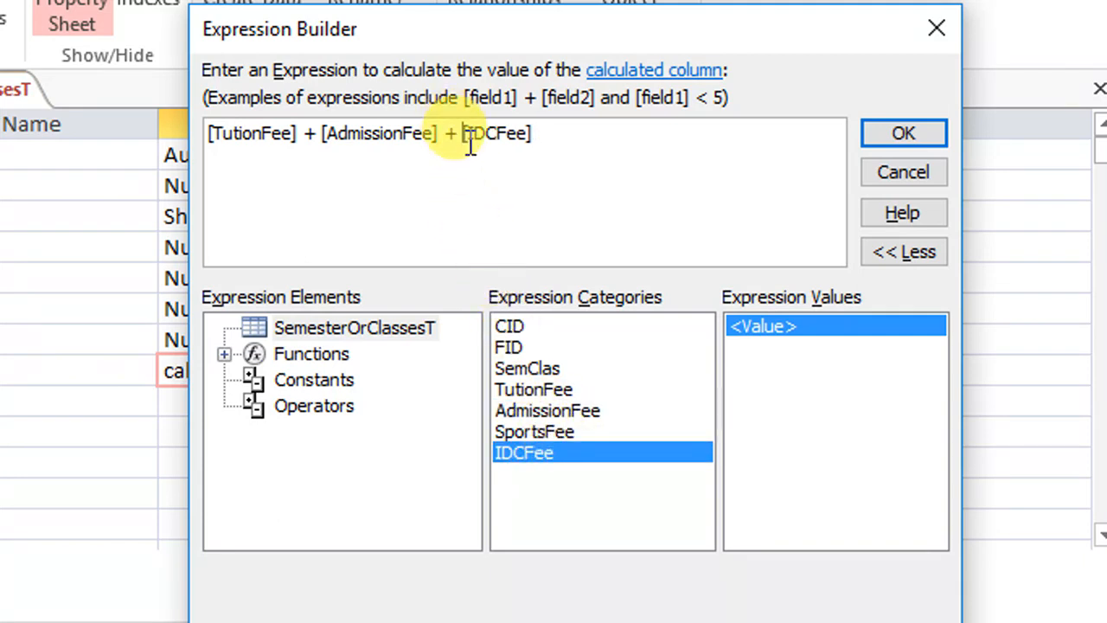
double_click(547, 432)
text(+[)
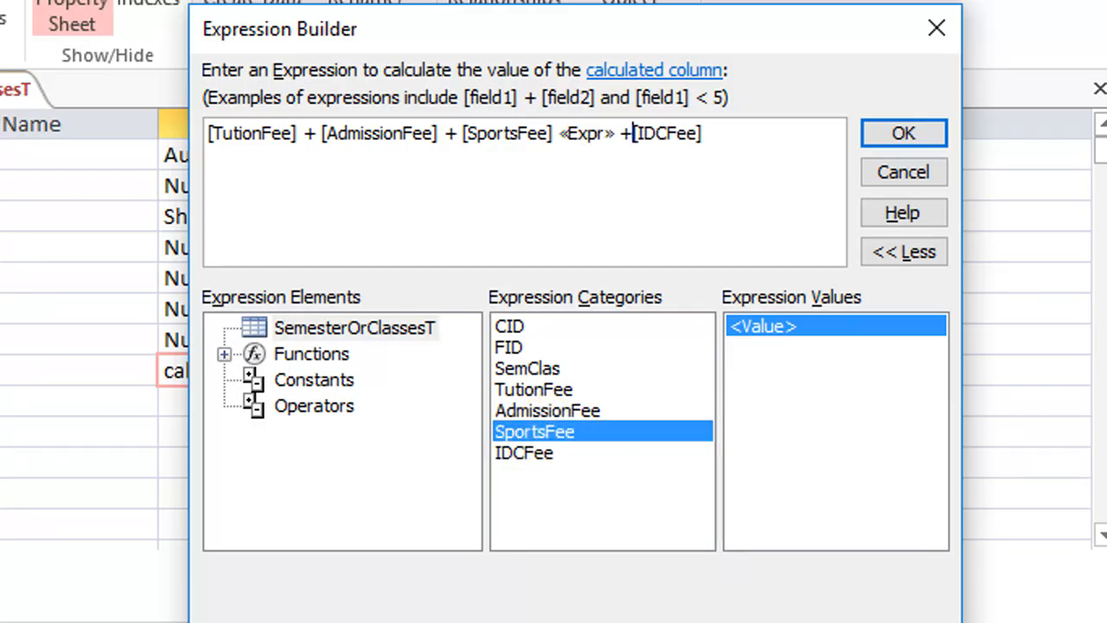
drag(614, 131, 564, 133)
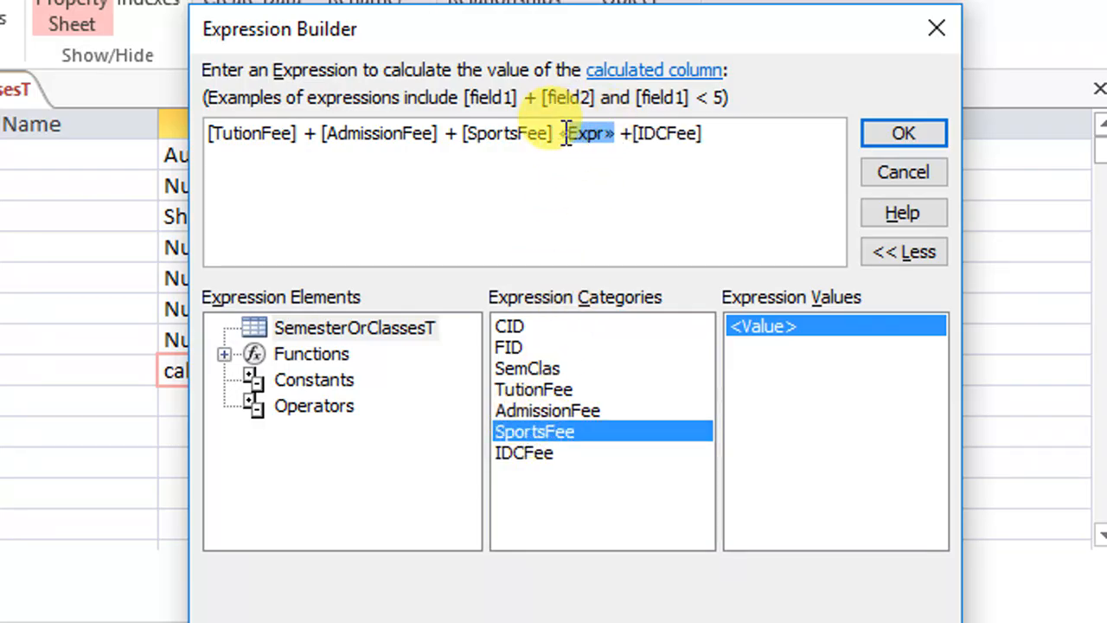
key(Delete)
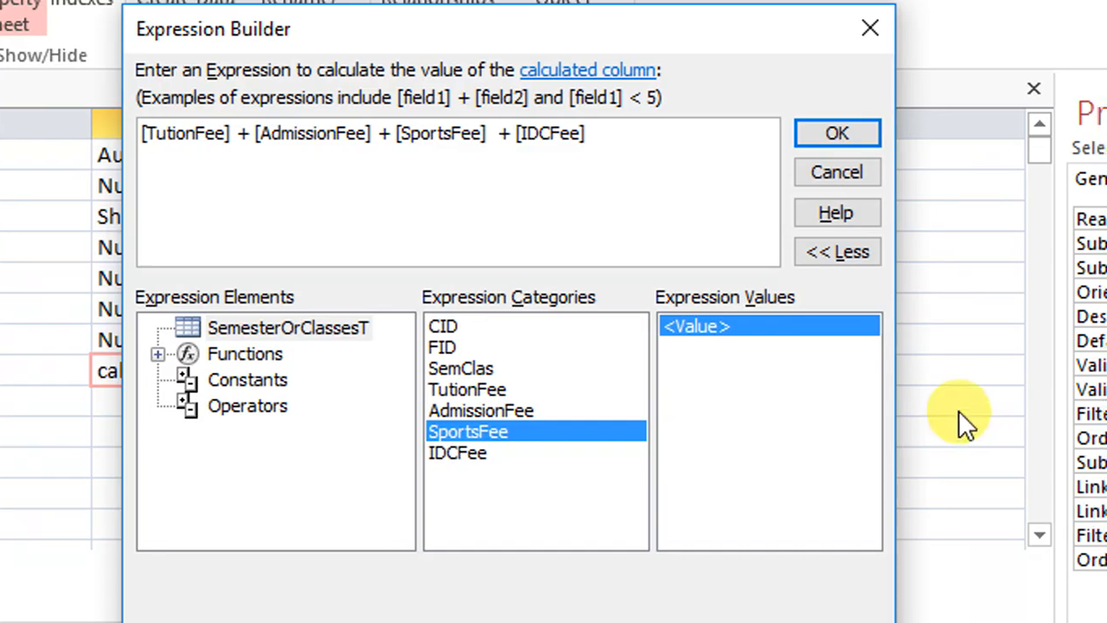
click(820, 134)
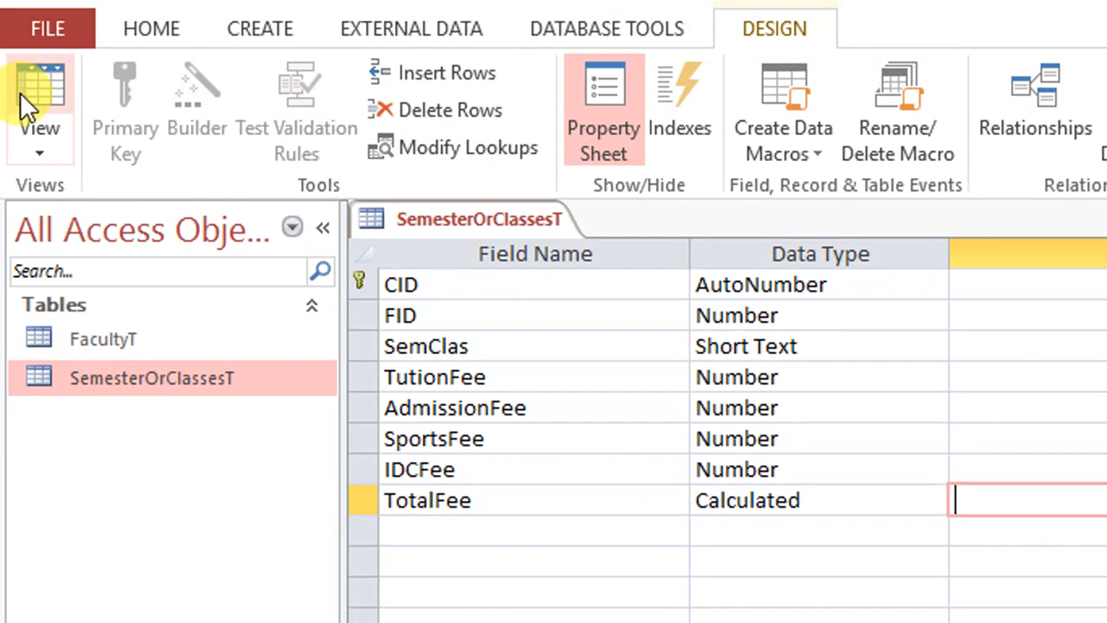
Step: Save the table while switching it to Datasheet View and go through its columns up to TotalFee
click(26, 91)
click(942, 494)
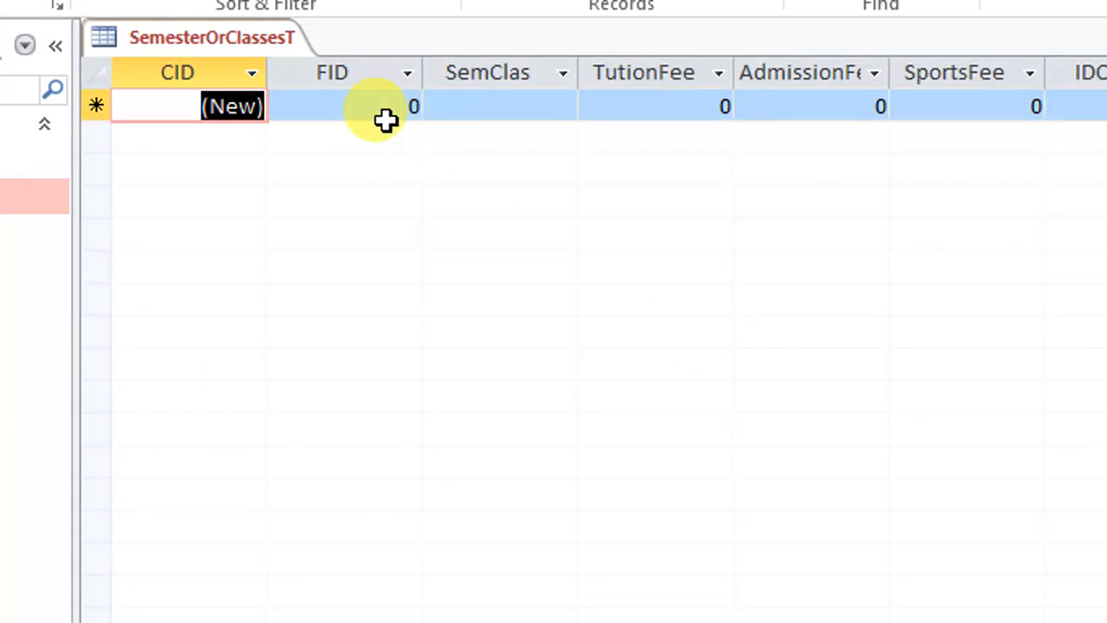
click(510, 109)
key(Tab)
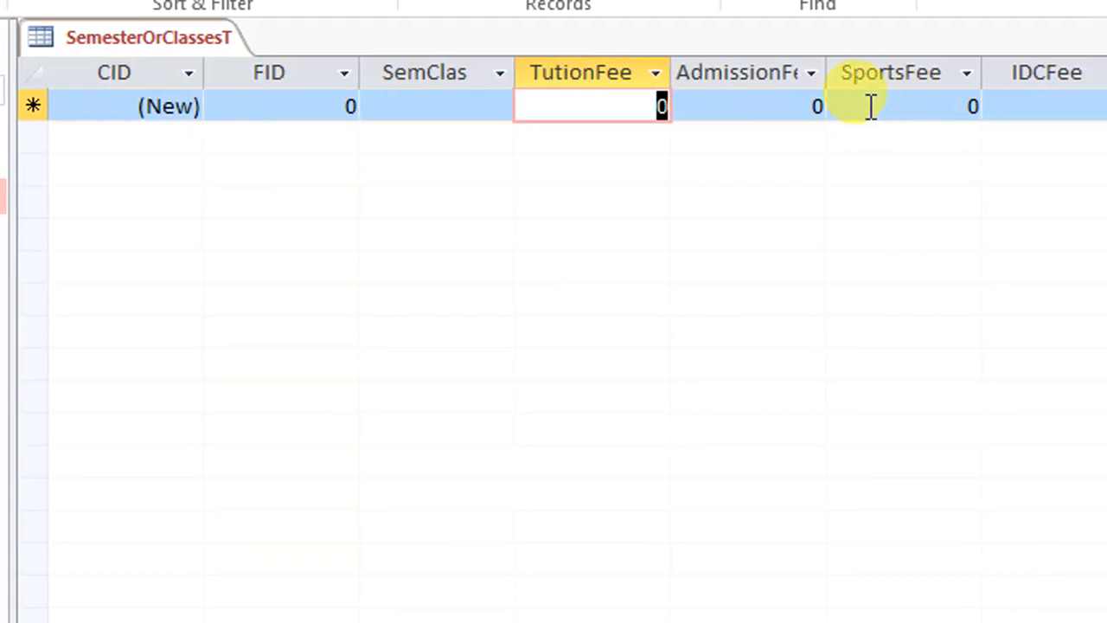
key(Tab)
key(Tab)
key(Tab)
key(Tab)
key(Tab)
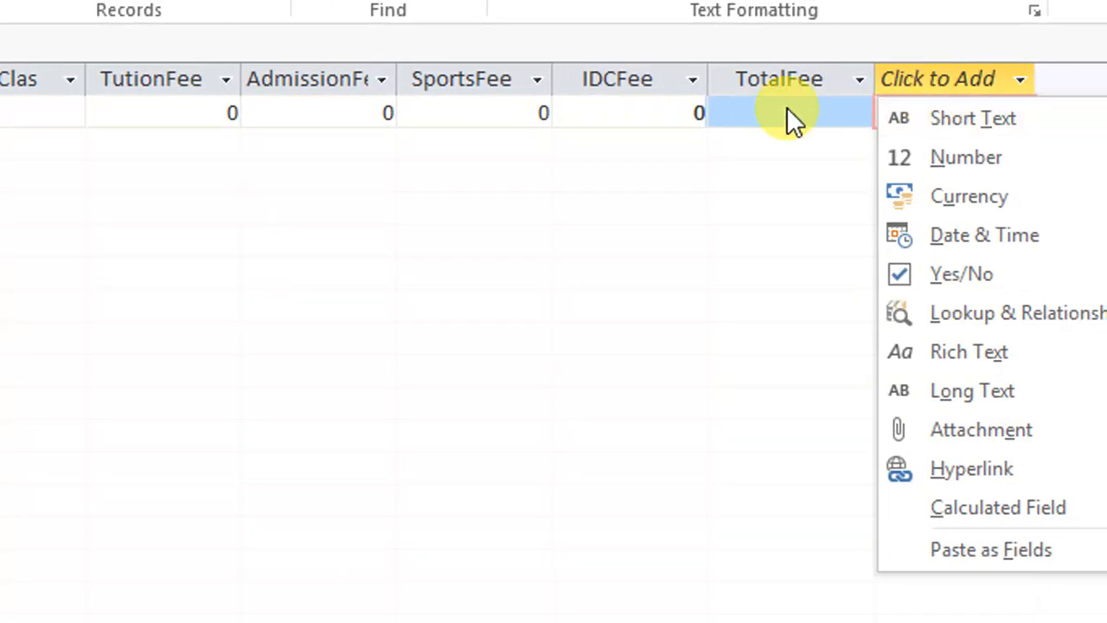
key(Escape)
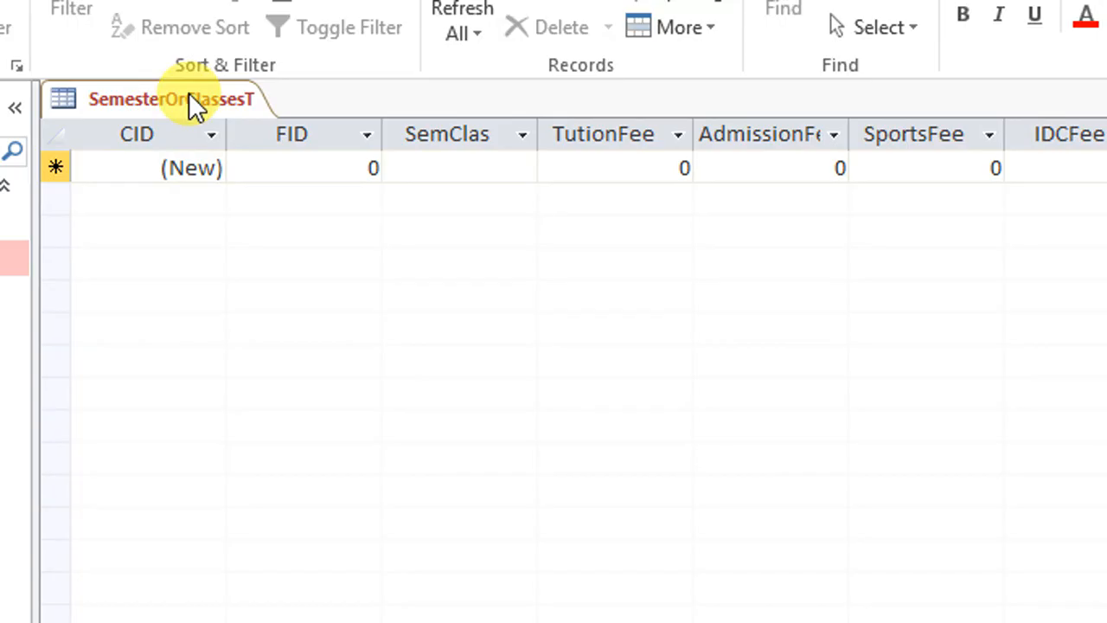
Step: Close the SemesterOrClassesT table
right_click(191, 99)
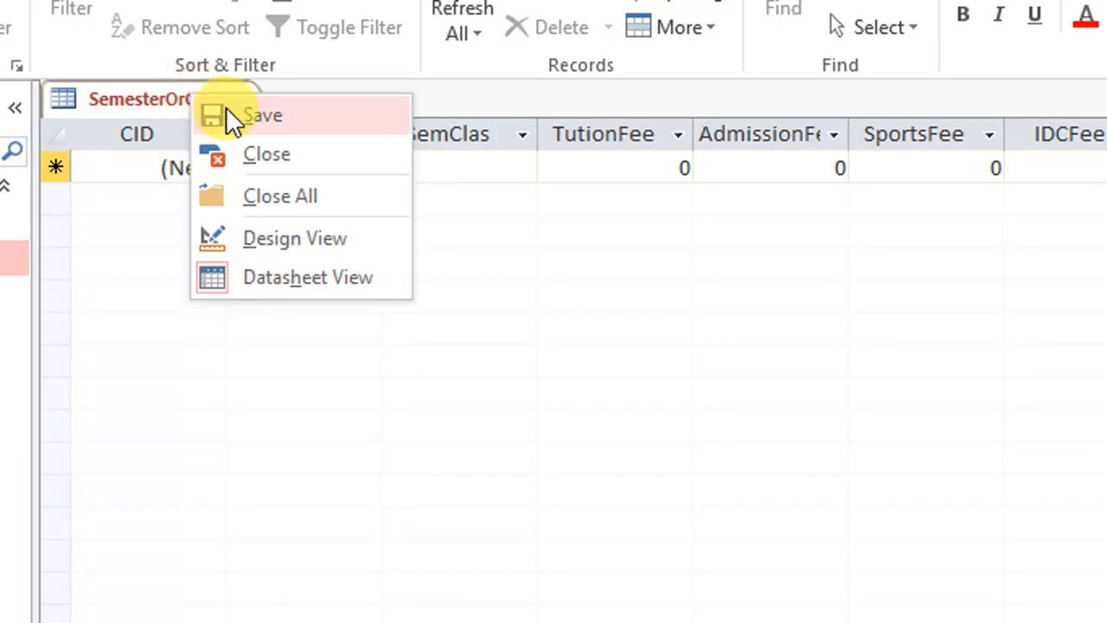
key(Escape)
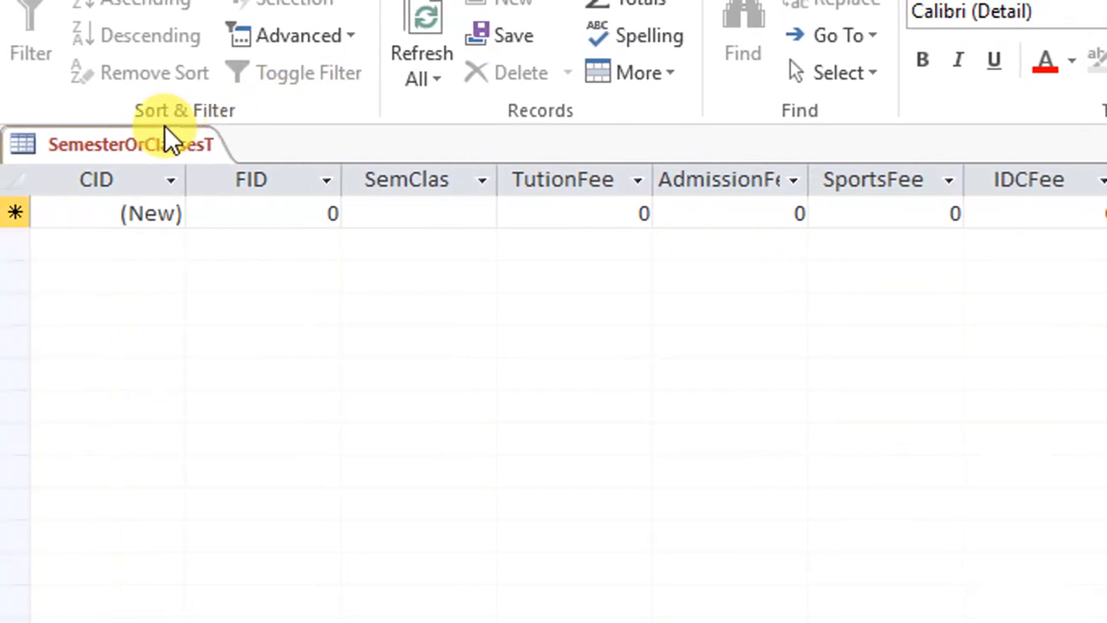
right_click(166, 129)
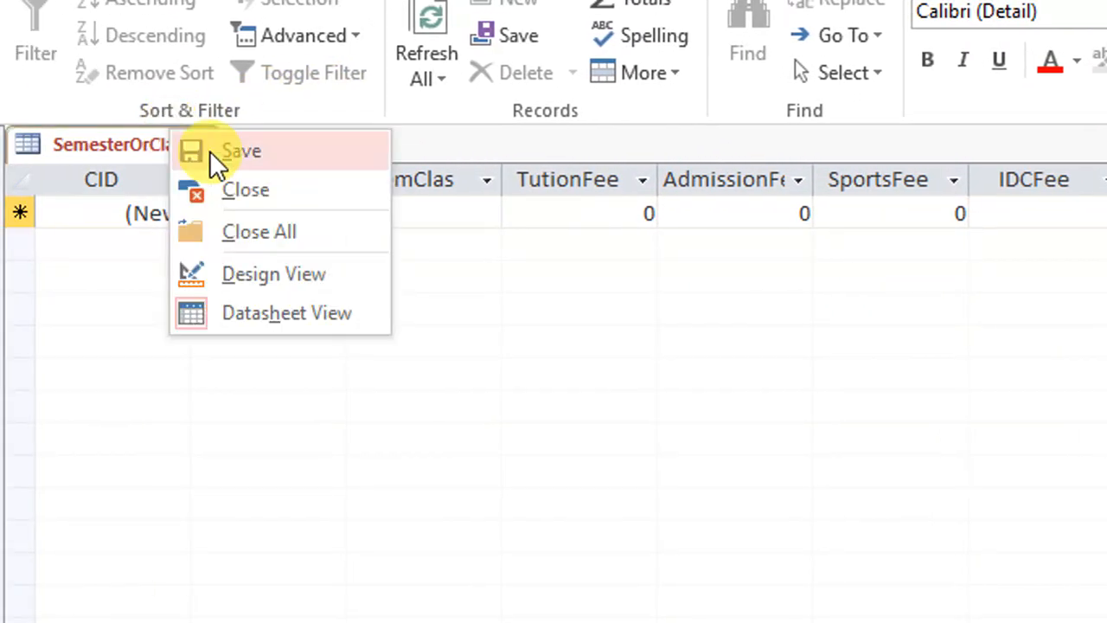
right_click(200, 148)
click(174, 148)
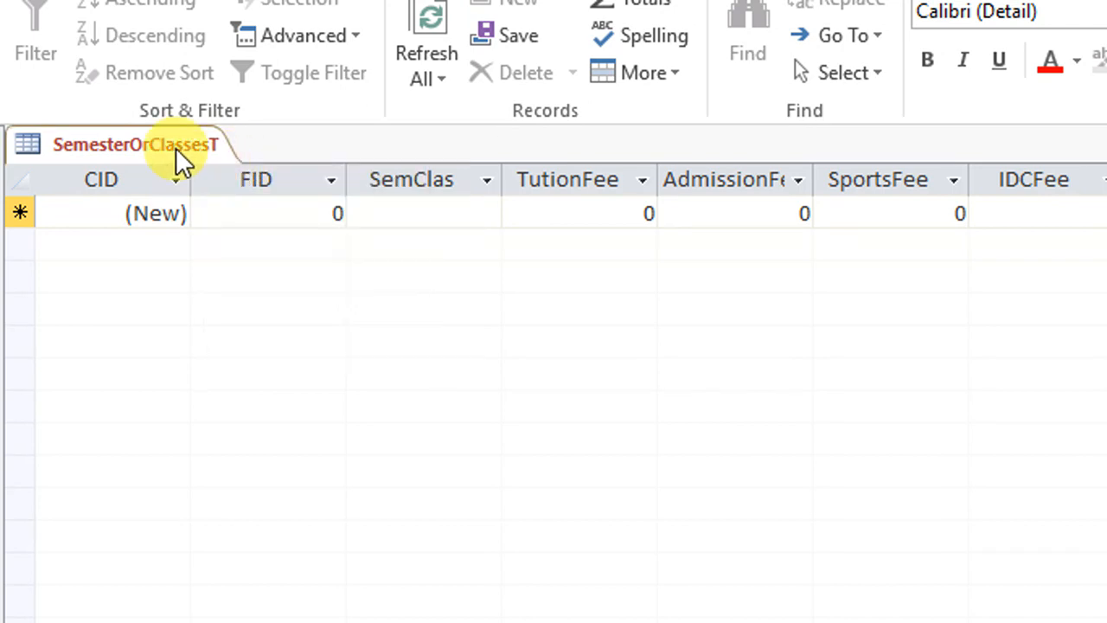
right_click(176, 147)
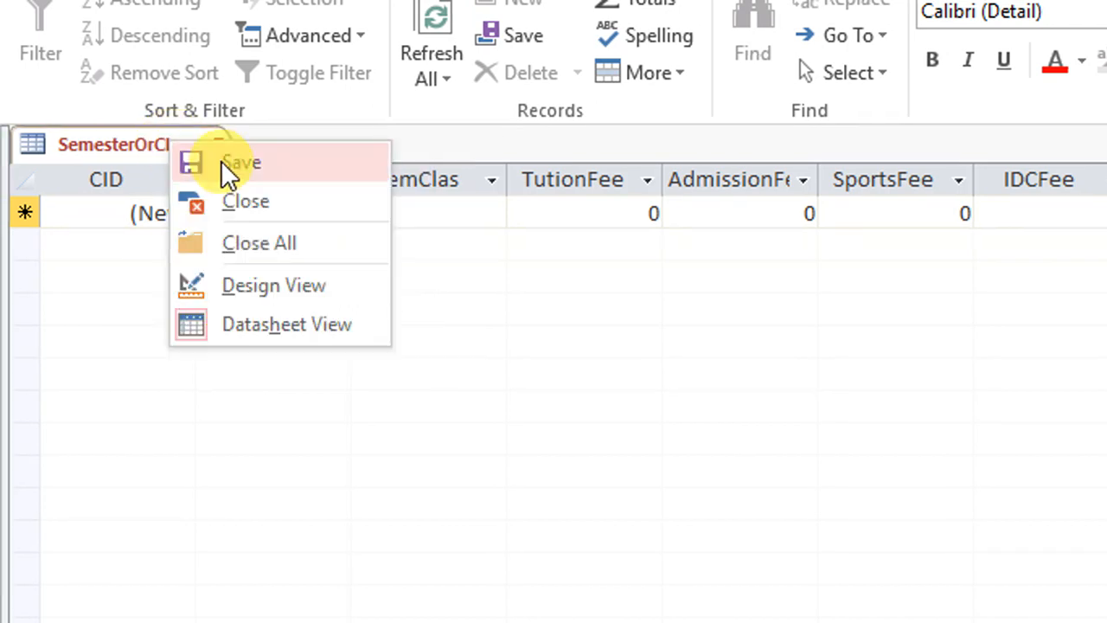
click(248, 191)
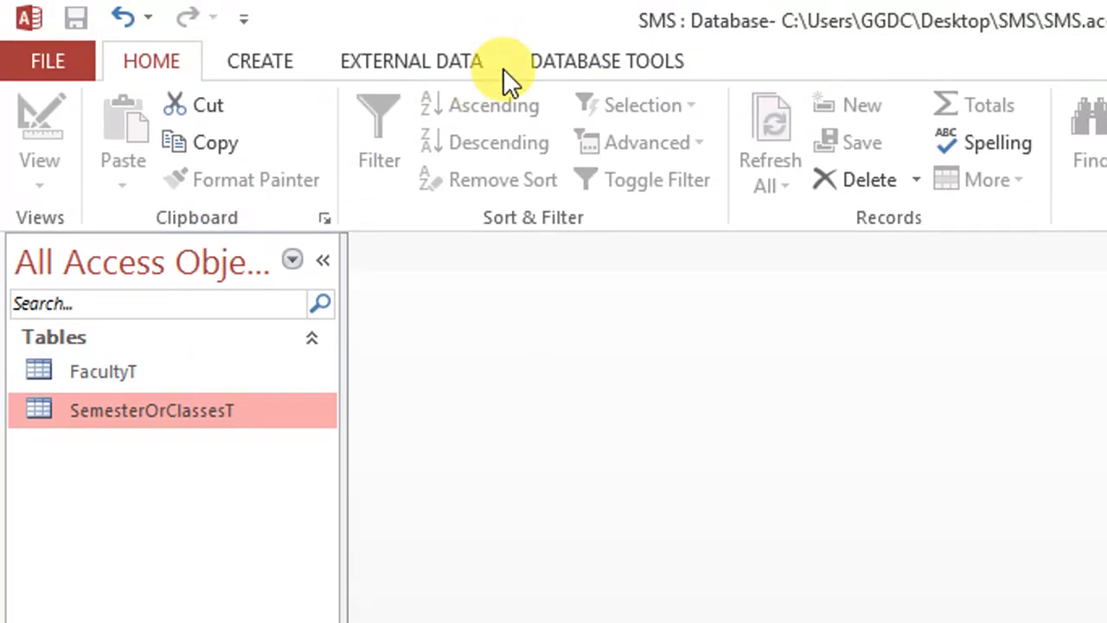
Step: Open the Relationships layout, add the FacultyT and SemesterOrClassesT tables, and lengthen both boxes to fit all their fields
click(606, 61)
click(370, 125)
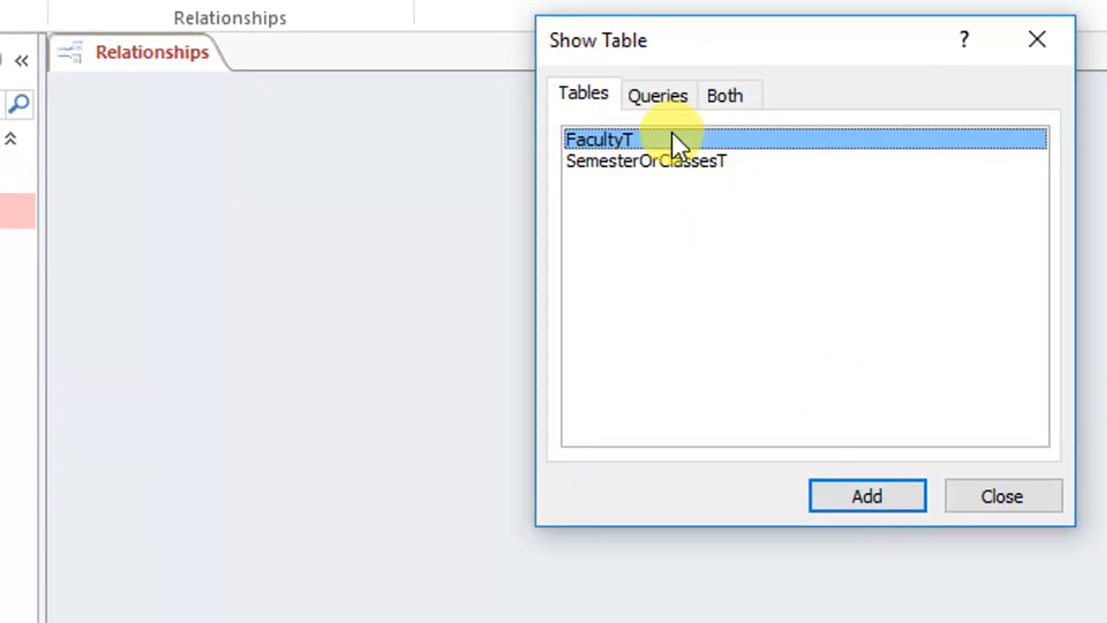
double_click(671, 138)
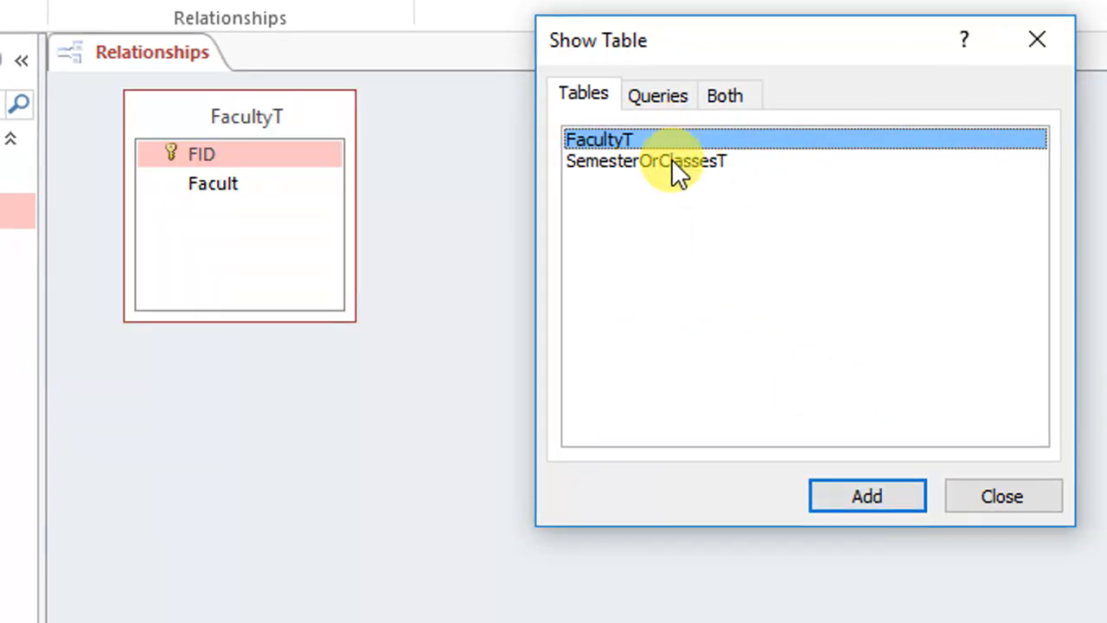
double_click(673, 161)
click(999, 498)
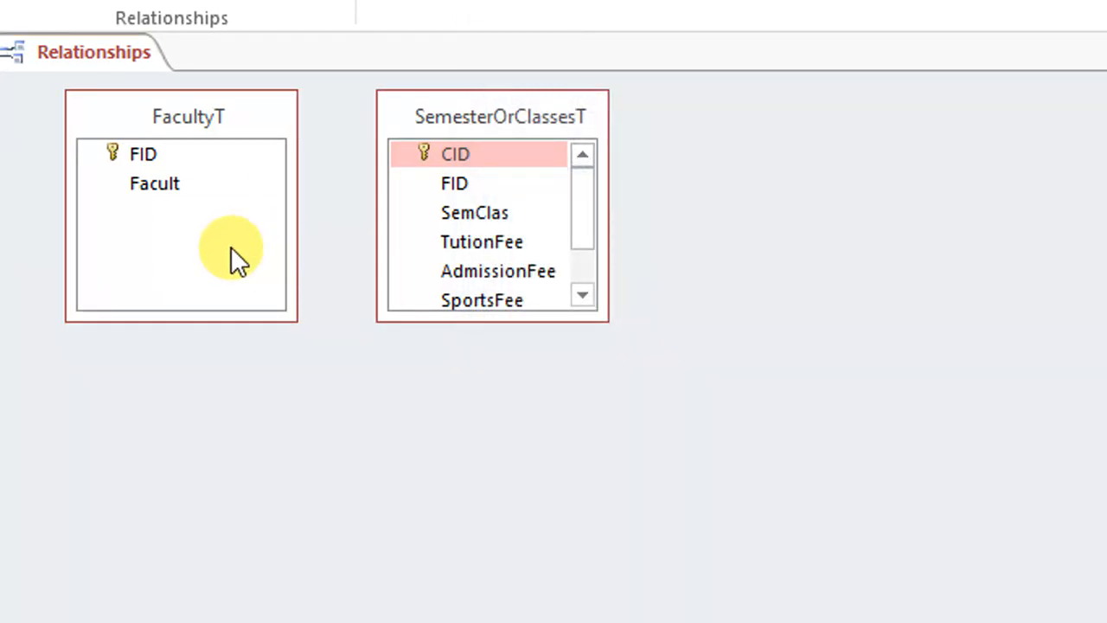
drag(453, 322, 477, 533)
drag(162, 309, 157, 548)
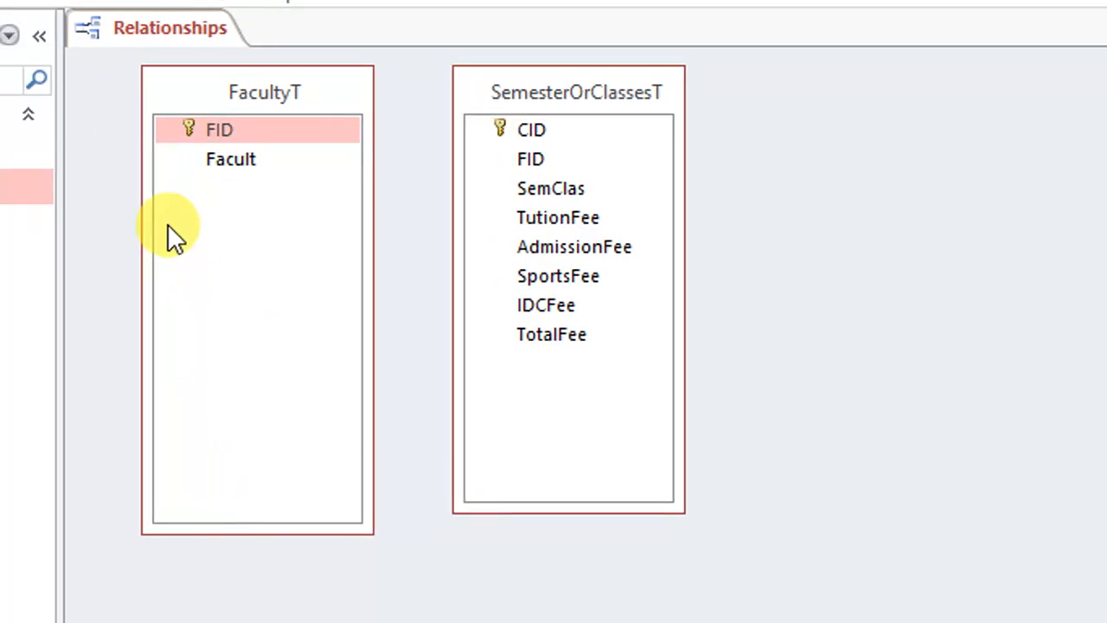
Step: Create a relationship from FacultyT's FID to SemesterOrClassesT's FID with referential integrity, cascade update and cascade delete enabled
click(245, 163)
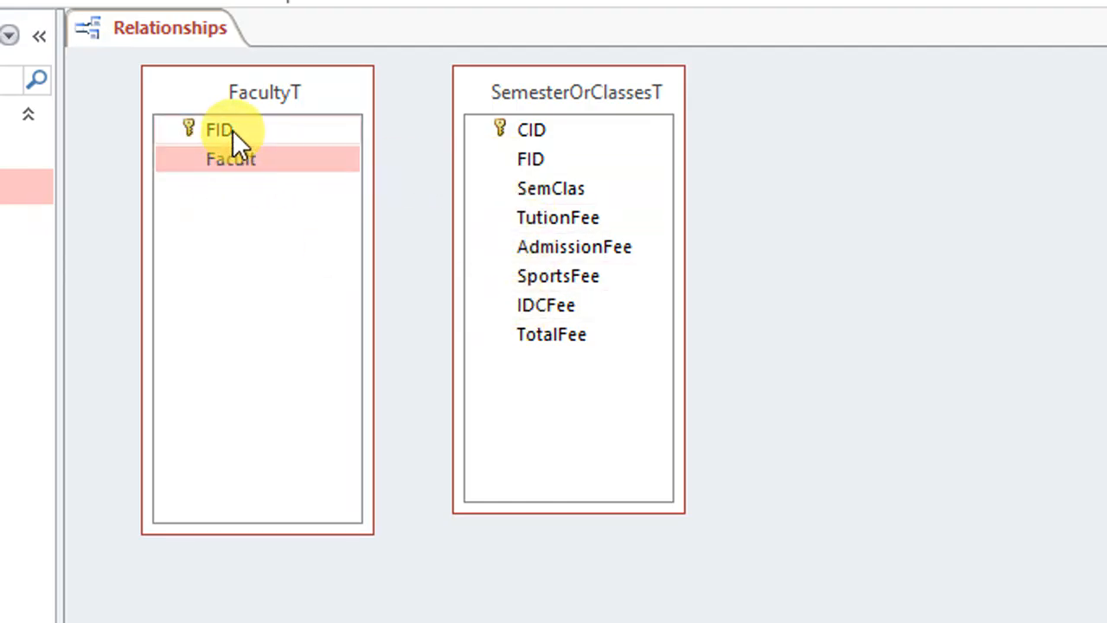
drag(232, 130, 531, 159)
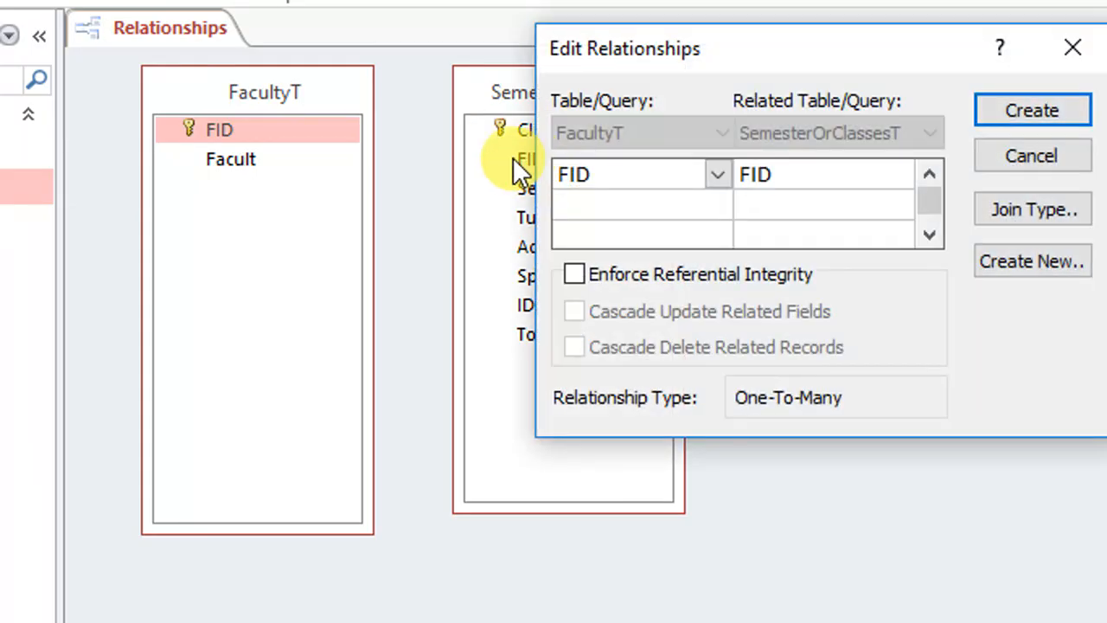
click(609, 274)
click(620, 346)
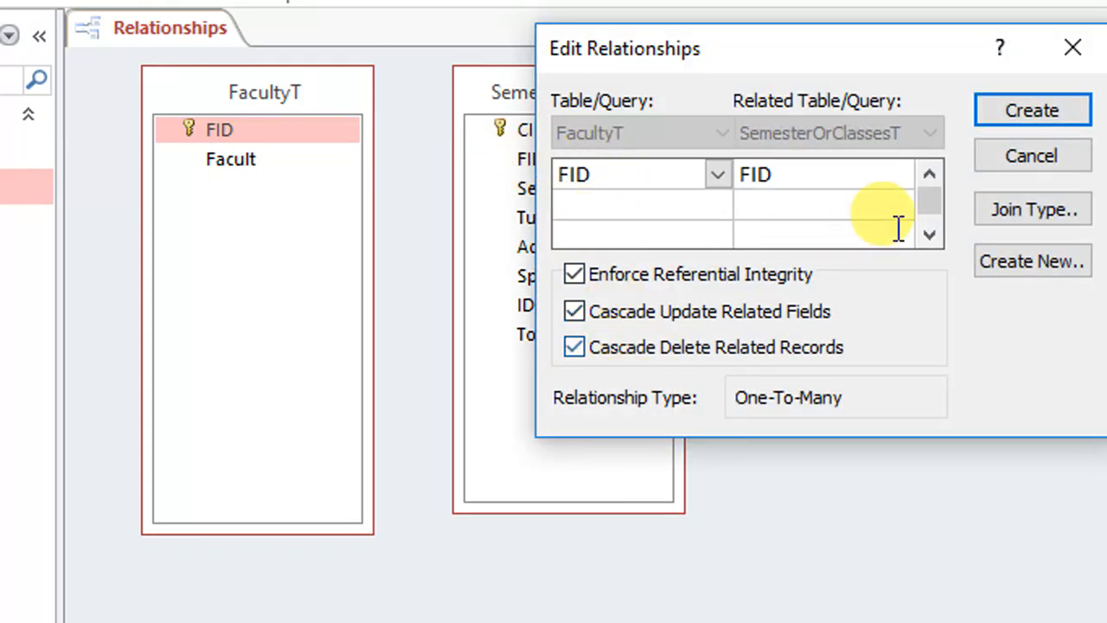
click(1033, 112)
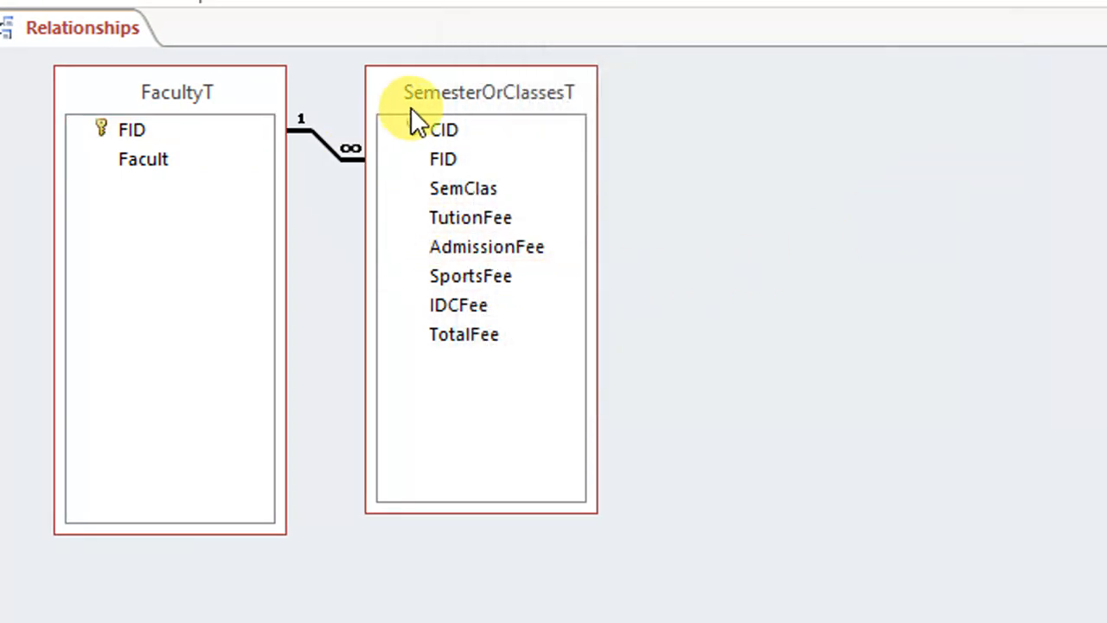
Step: Move the SemesterOrClassesT box further away from FacultyT and save the relationship layout
drag(445, 98, 510, 102)
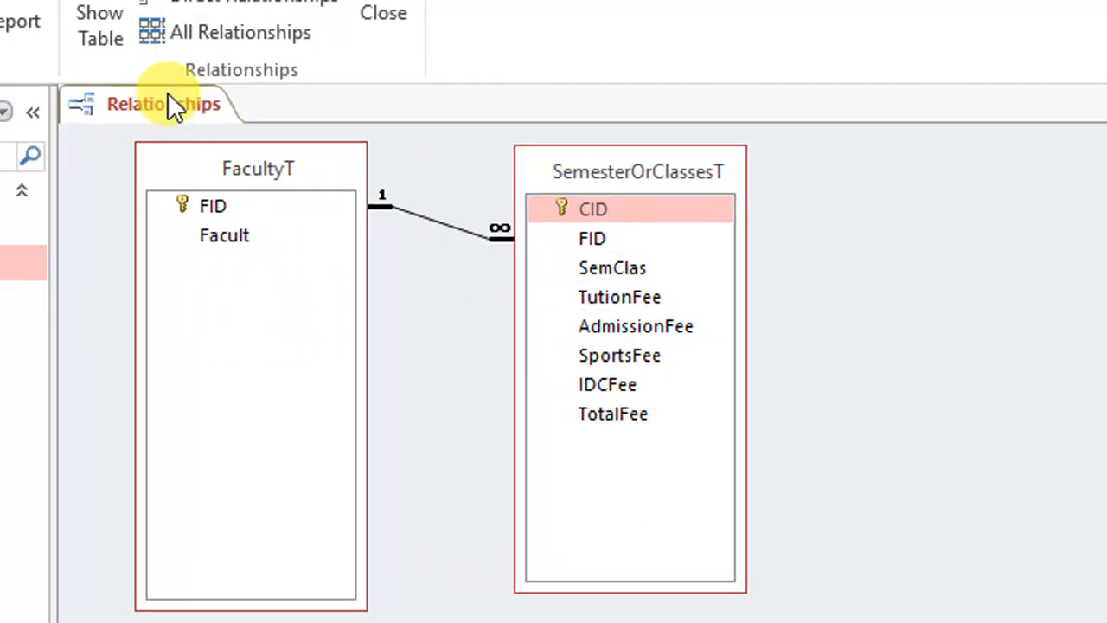
right_click(78, 26)
click(118, 43)
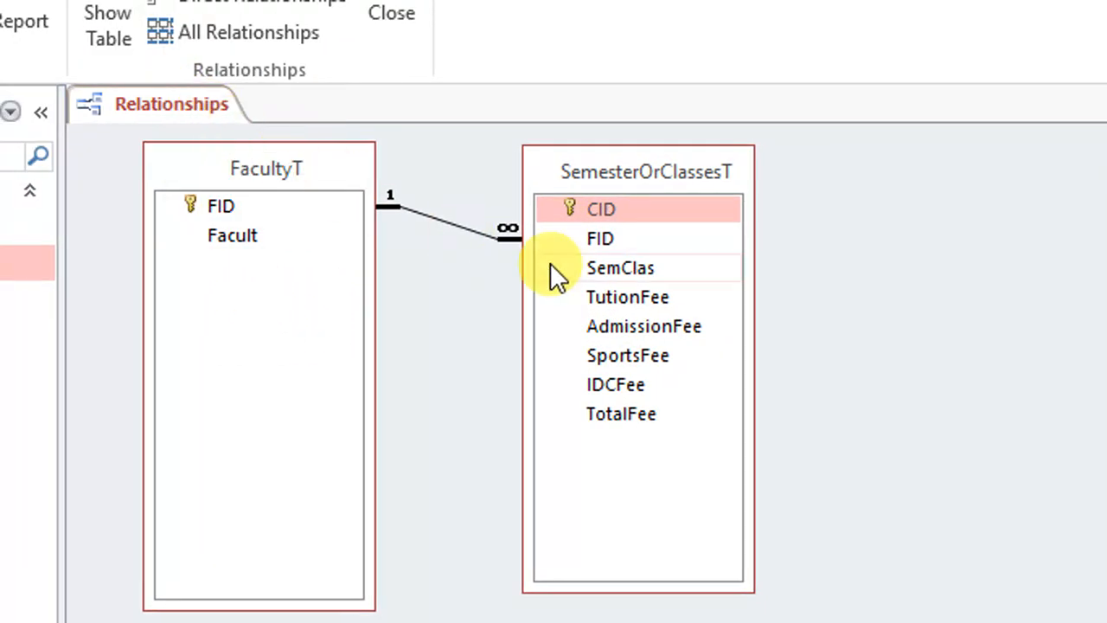
Step: Check the settings of the relationship between the two tables, accept them, and save and close the Relationships layout
double_click(447, 222)
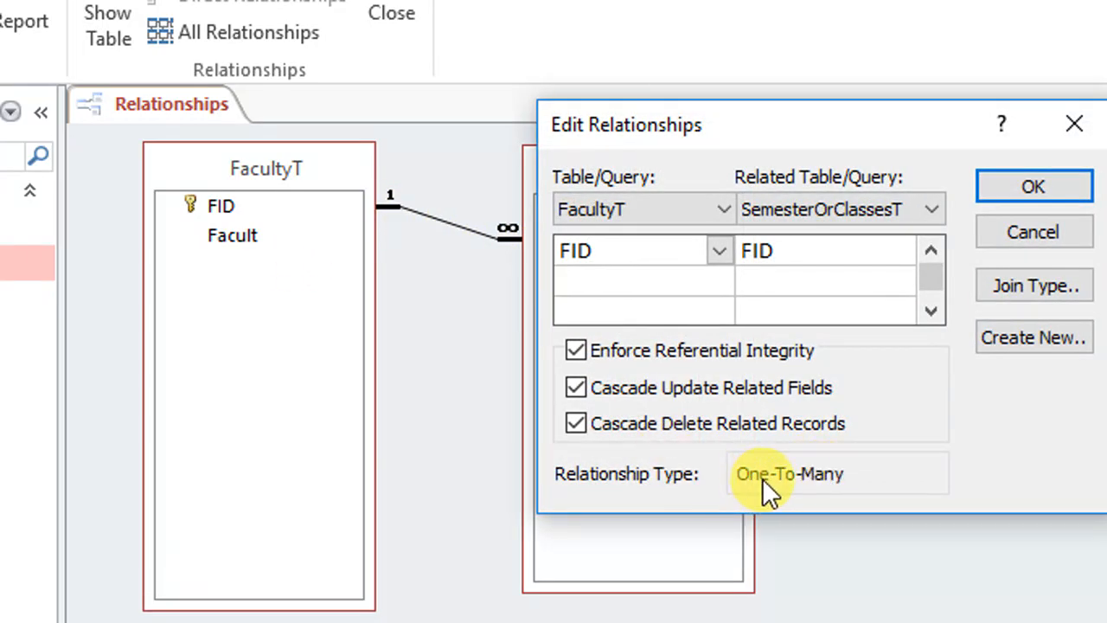
click(1030, 192)
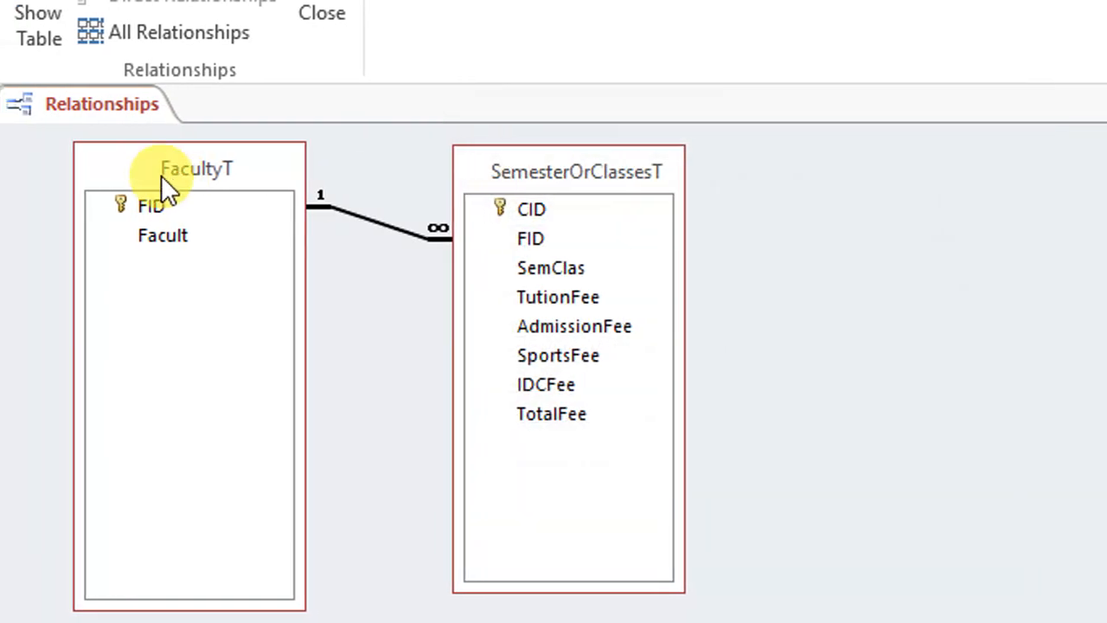
right_click(132, 107)
click(136, 109)
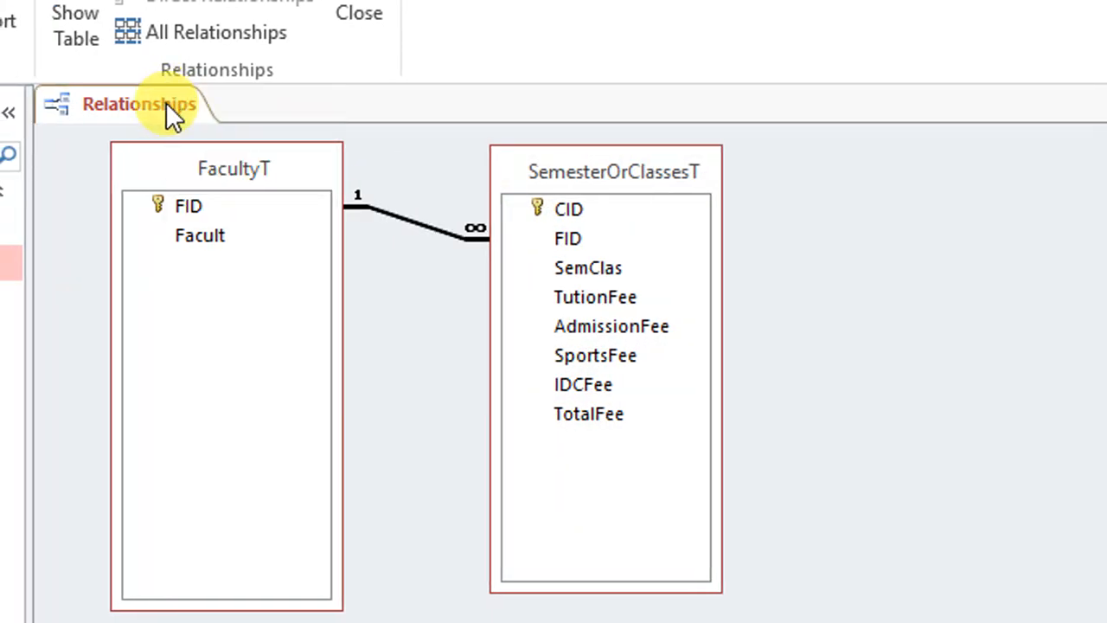
right_click(137, 109)
click(230, 166)
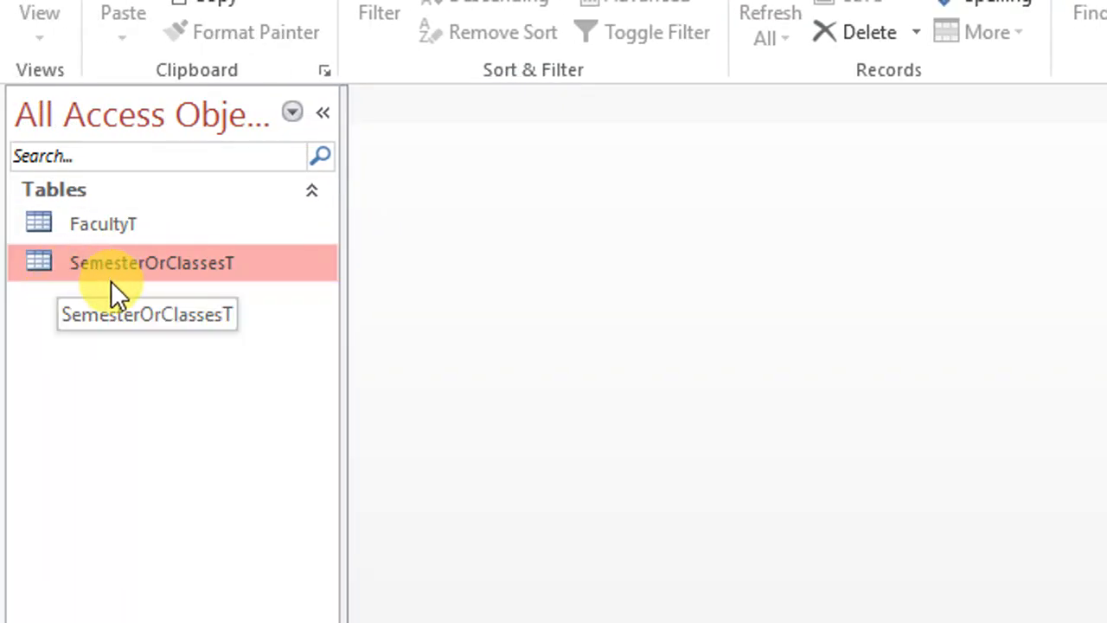
Step: Open the SemesterOrClassesT table to view its columns and close it again
double_click(122, 271)
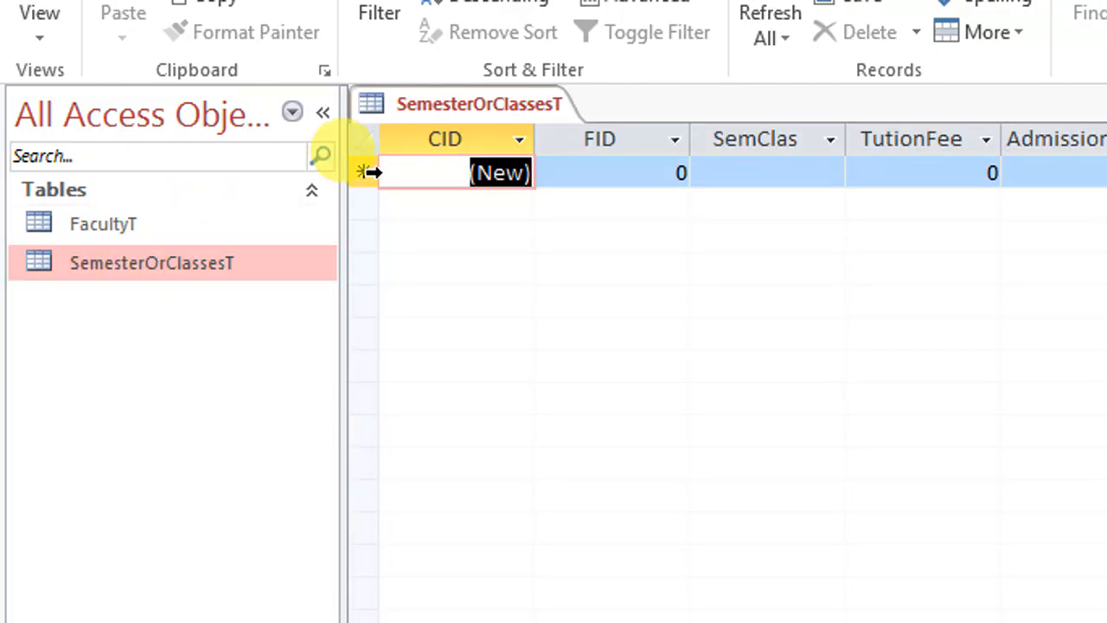
right_click(409, 106)
click(433, 169)
click(164, 190)
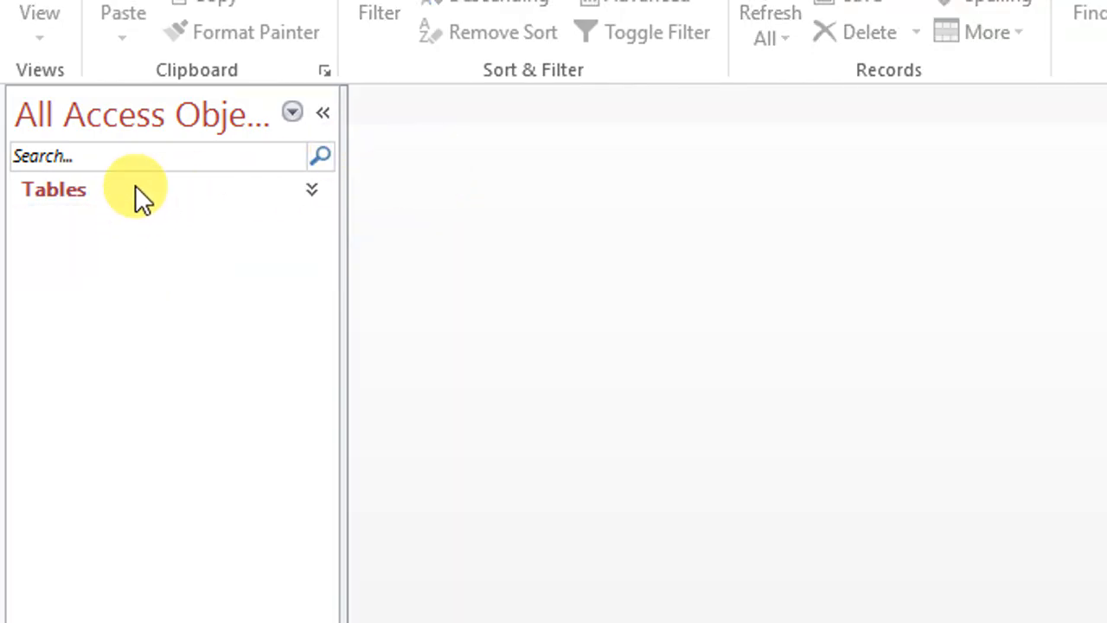
click(135, 187)
Step: Open the FacultyT table and expand the related class records under PlayGroup
double_click(122, 219)
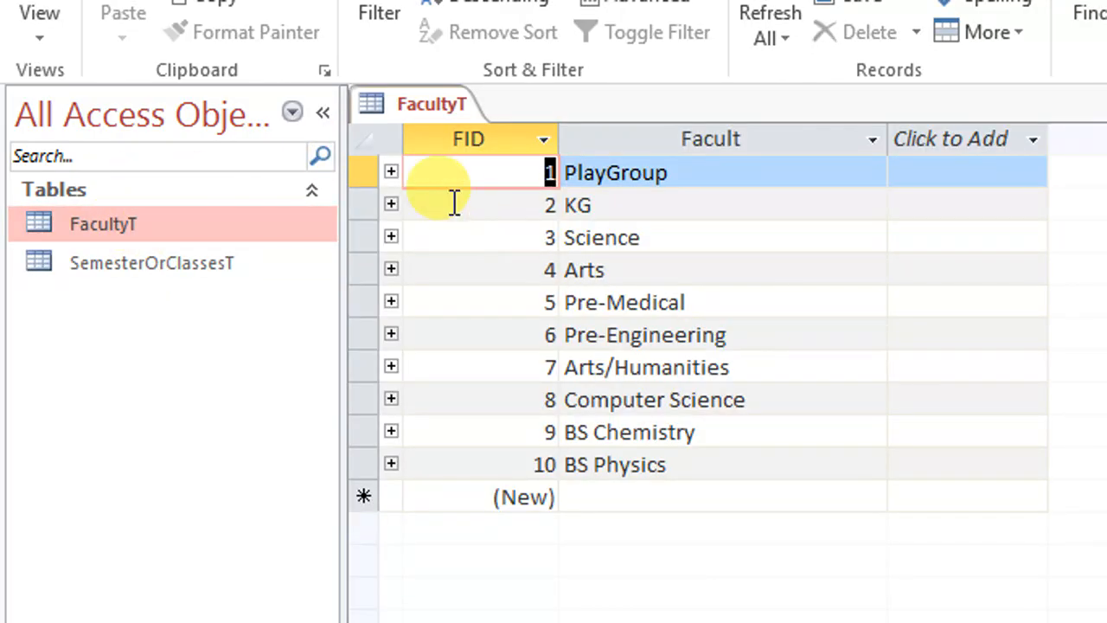
click(392, 186)
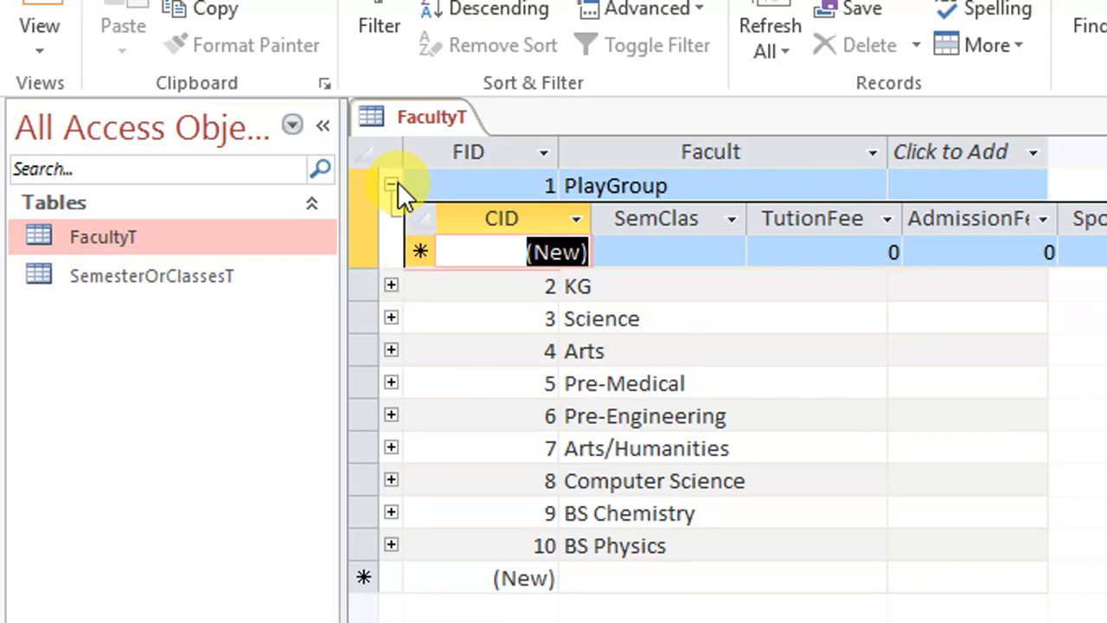
click(195, 275)
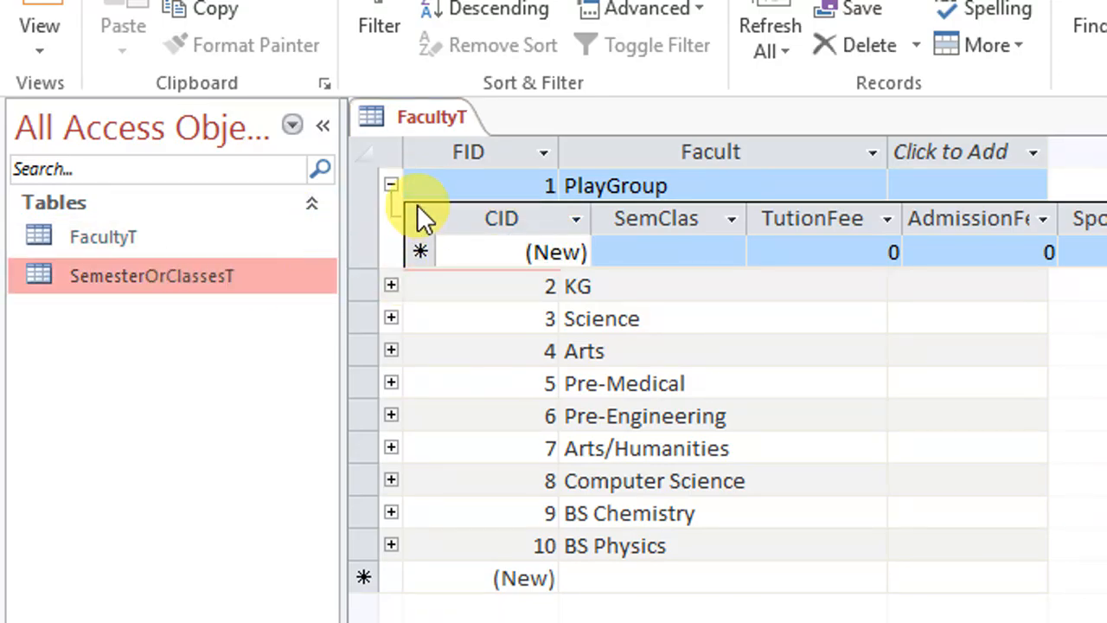
Step: Enter a PlayGroup class record with SemClas PG and 500 each for TutionFee, AdmissionFee and SportsFee
click(637, 252)
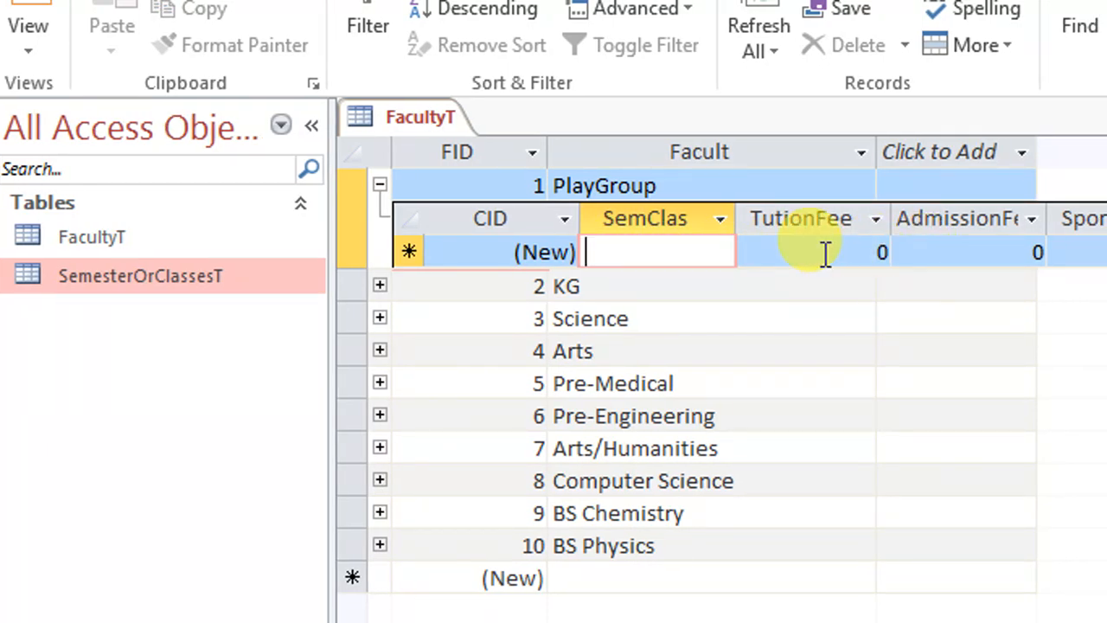
text(PG)
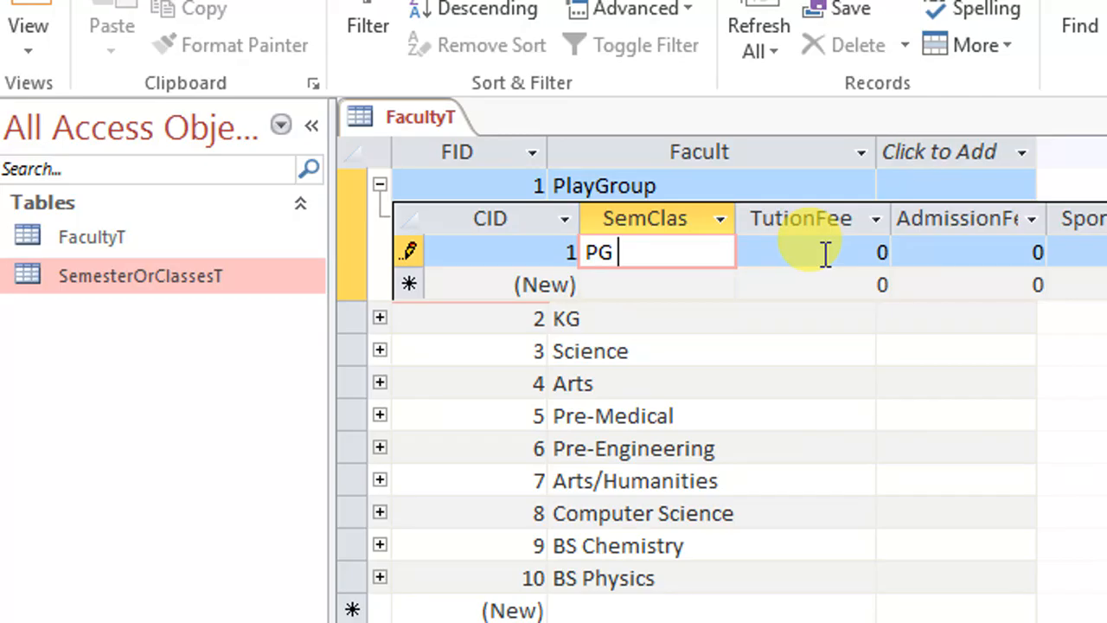
key(Tab)
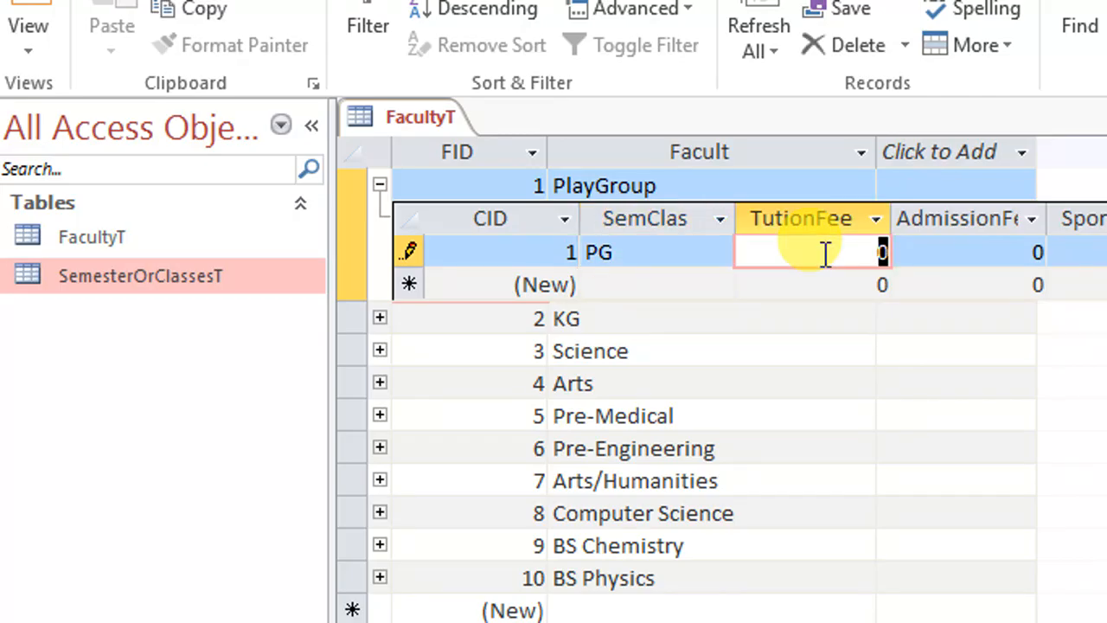
text(500)
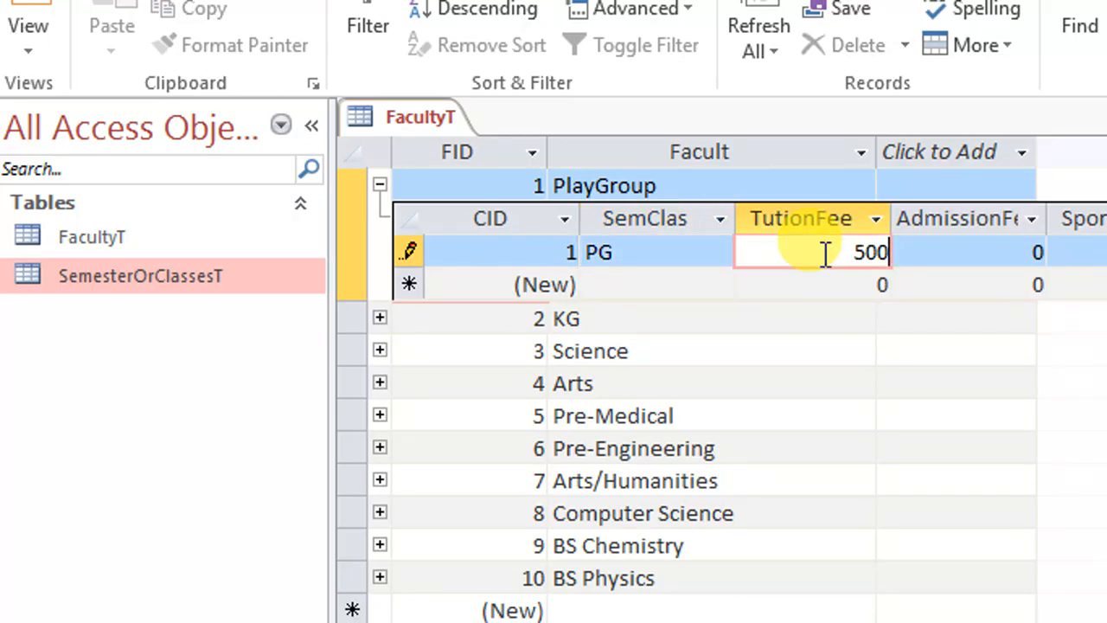
key(Tab)
text(500)
key(Tab)
key(Tab)
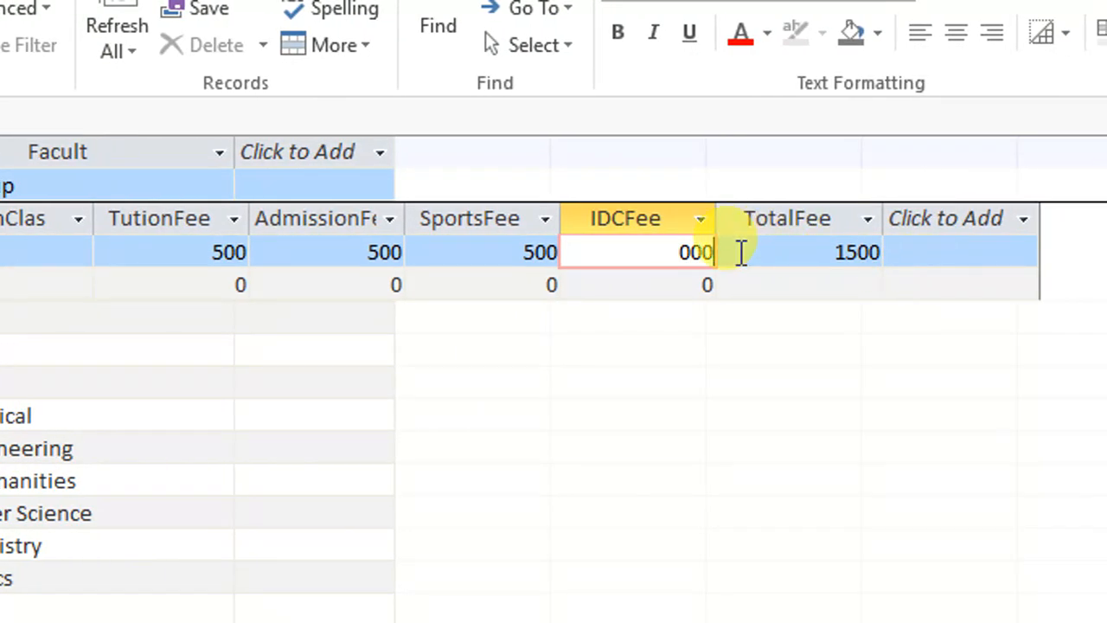
Step: Set the PG record's IDCFee to 200 and check its calculated TotalFee
drag(663, 252, 831, 263)
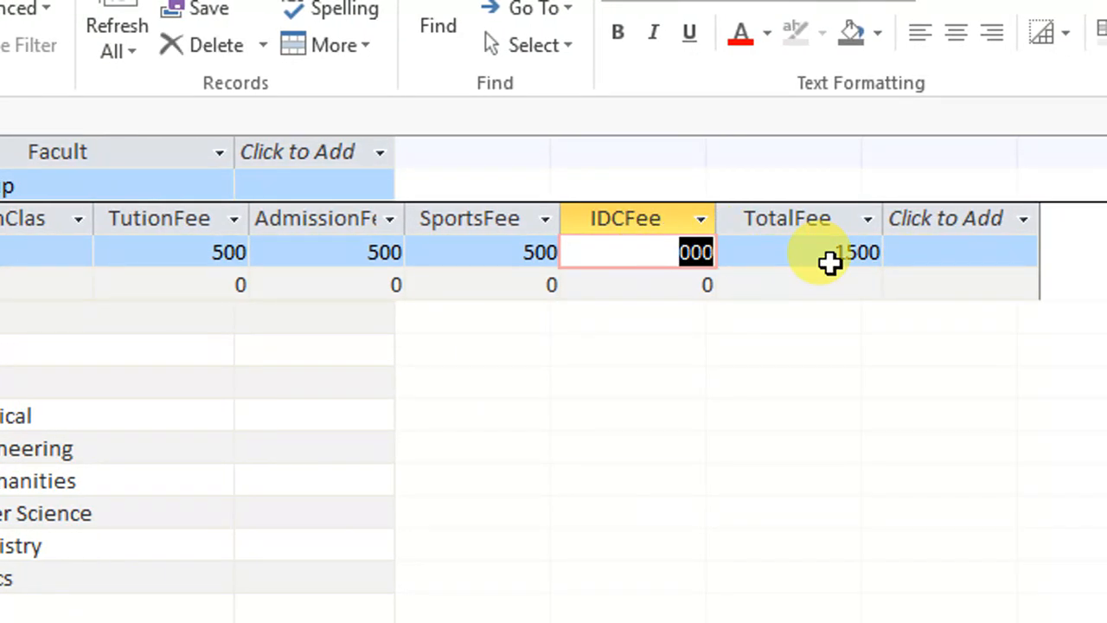
text(200)
key(Tab)
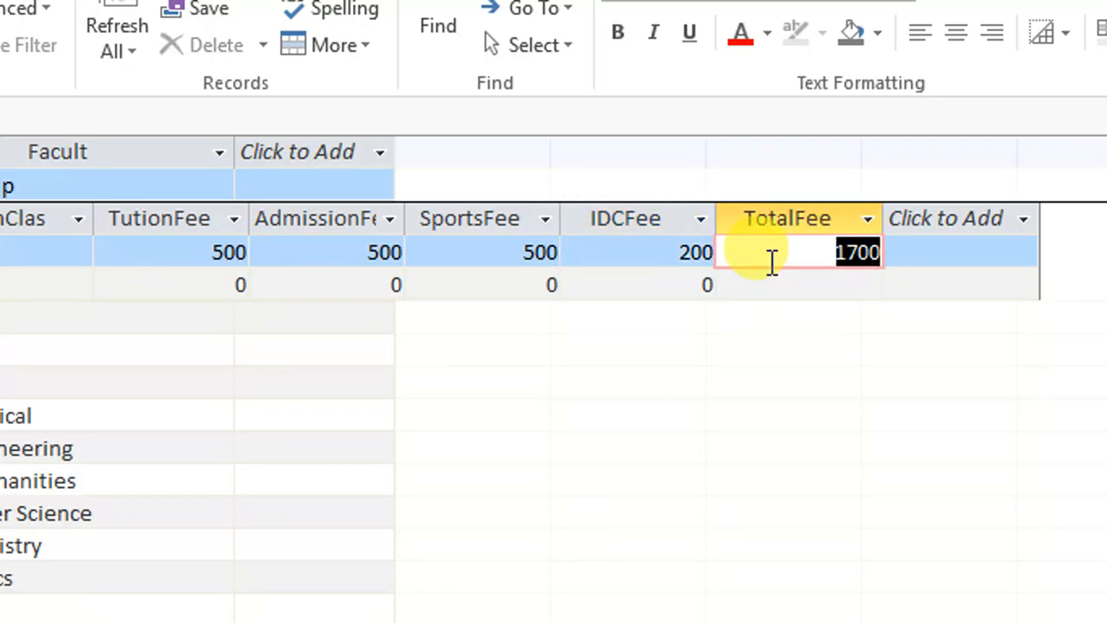
drag(788, 257, 935, 253)
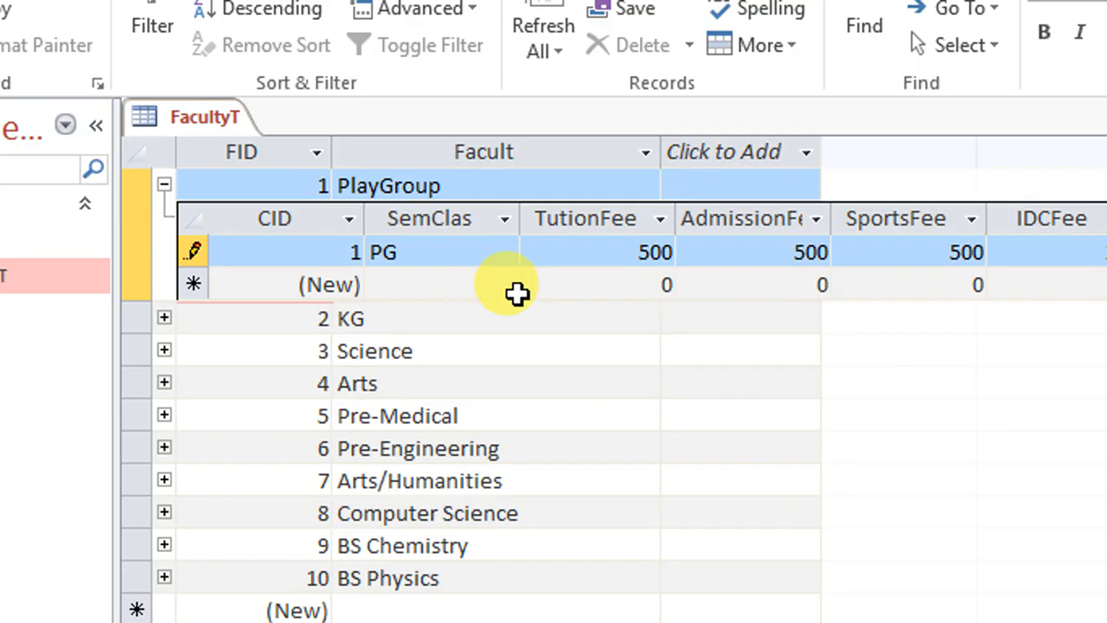
Step: Extend the first class record's SemClas to PG 1st Month and commit the record
click(469, 252)
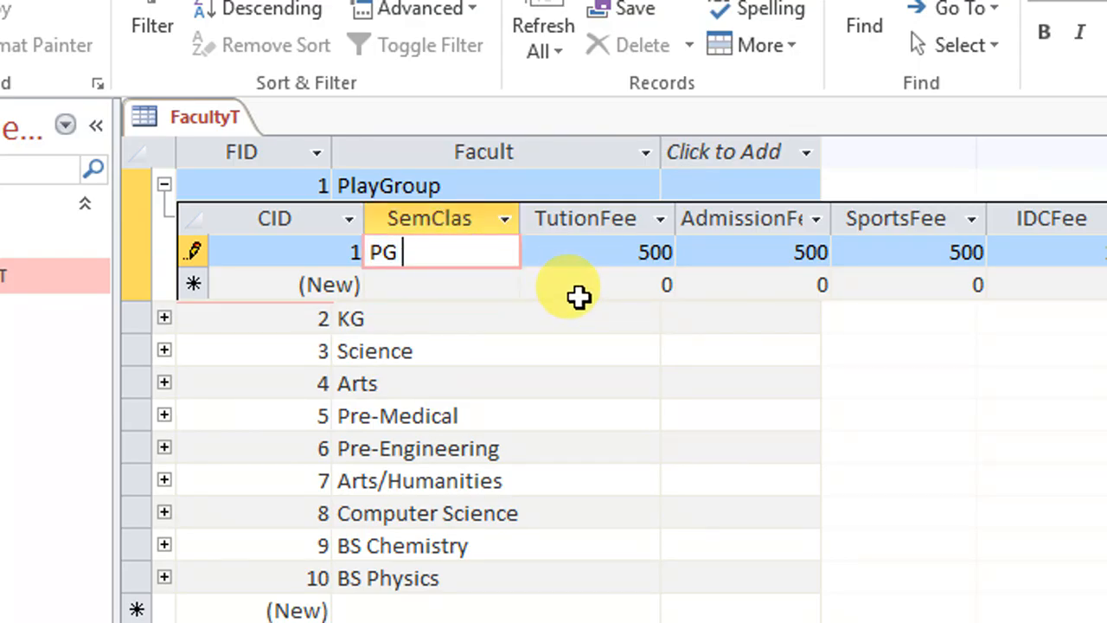
text(1st MOnth)
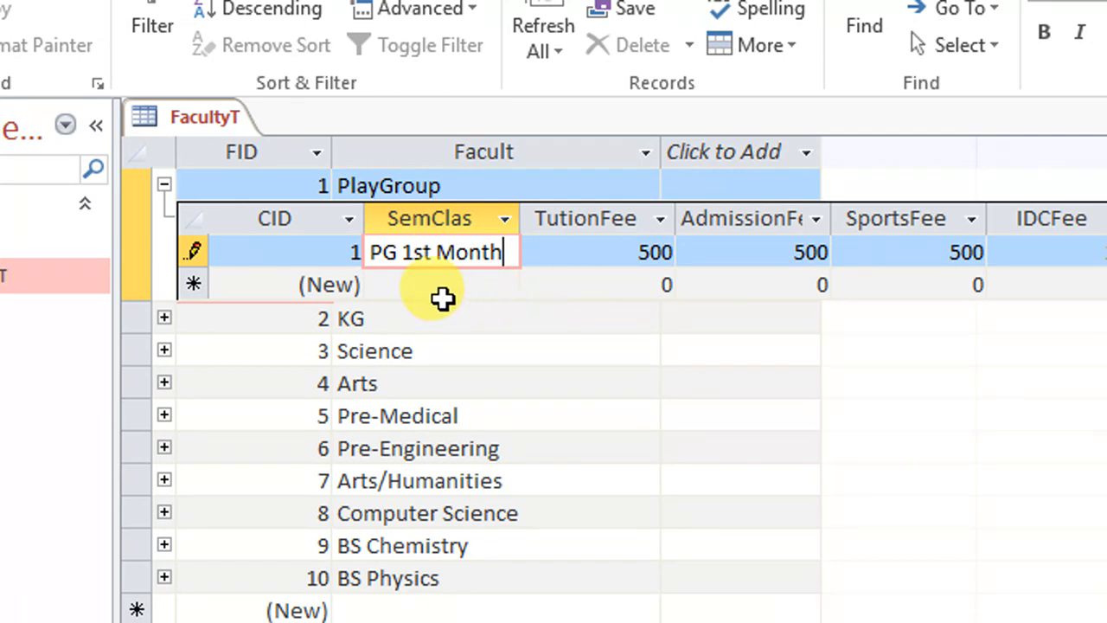
click(451, 287)
Step: Copy the text PG 1st Month into the SemClas field of three new records under PlayGroup
drag(512, 251, 354, 247)
key(ctrl+c)
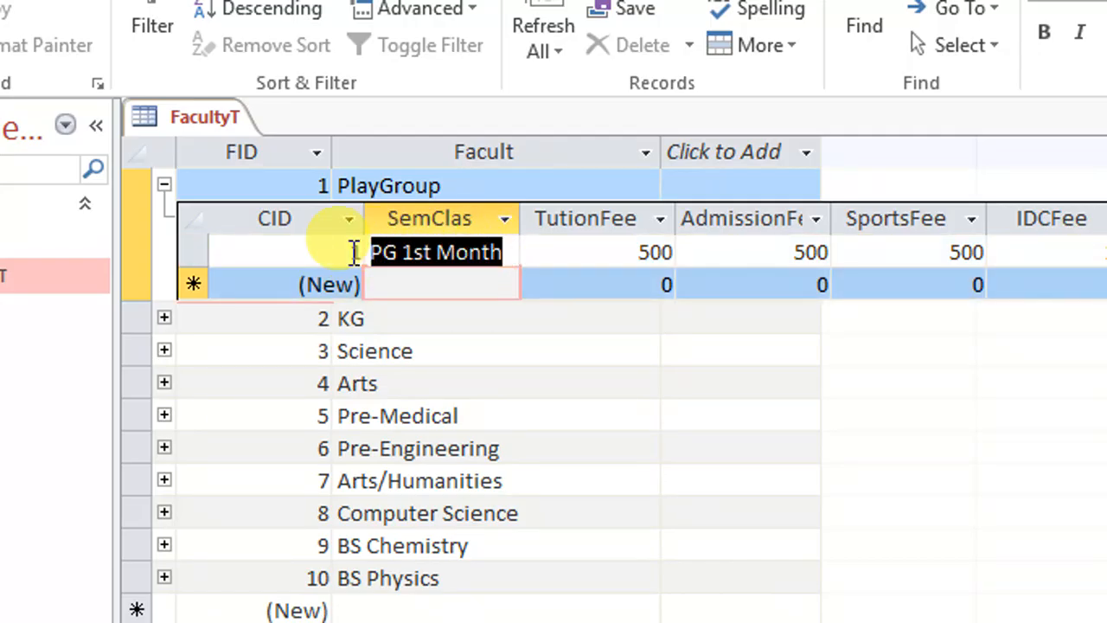
click(441, 290)
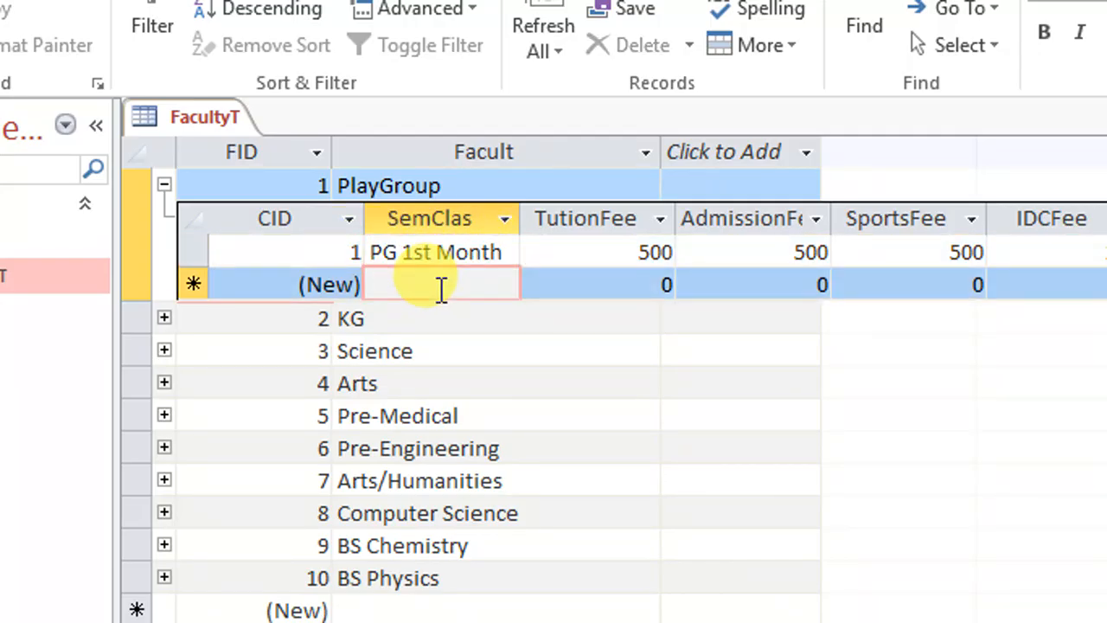
key(ctrl+v)
click(459, 316)
key(ctrl+v)
click(462, 348)
key(ctrl+v)
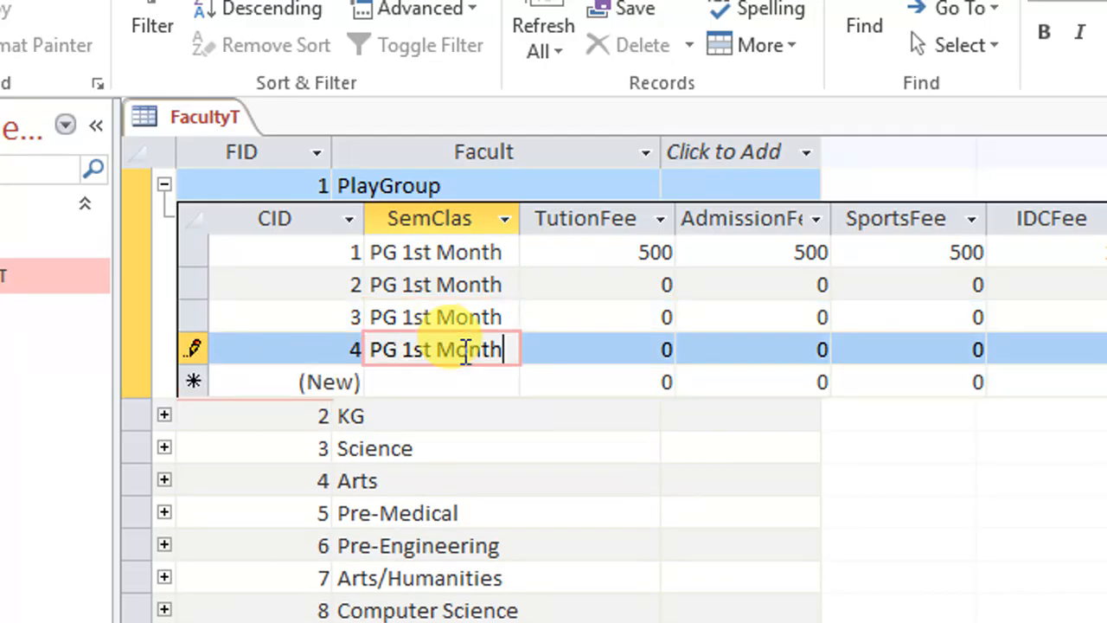
Step: Renumber the three duplicate PlayGroup SemClas entries as PG 2nd Month, PG 3rd Month and PG 4th Month
double_click(411, 283)
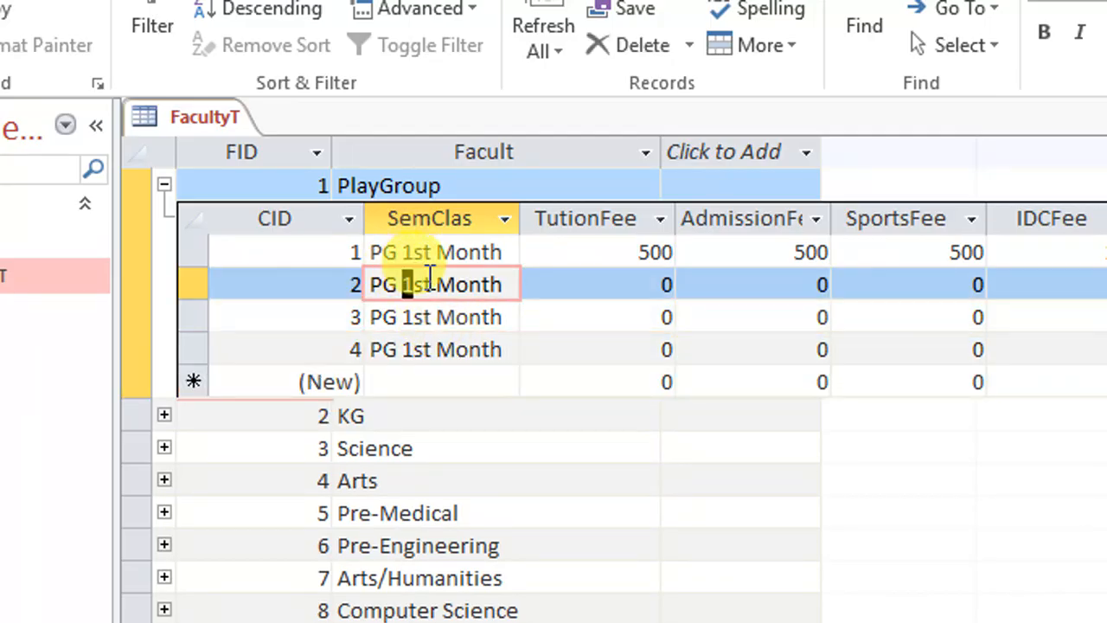
text(2)
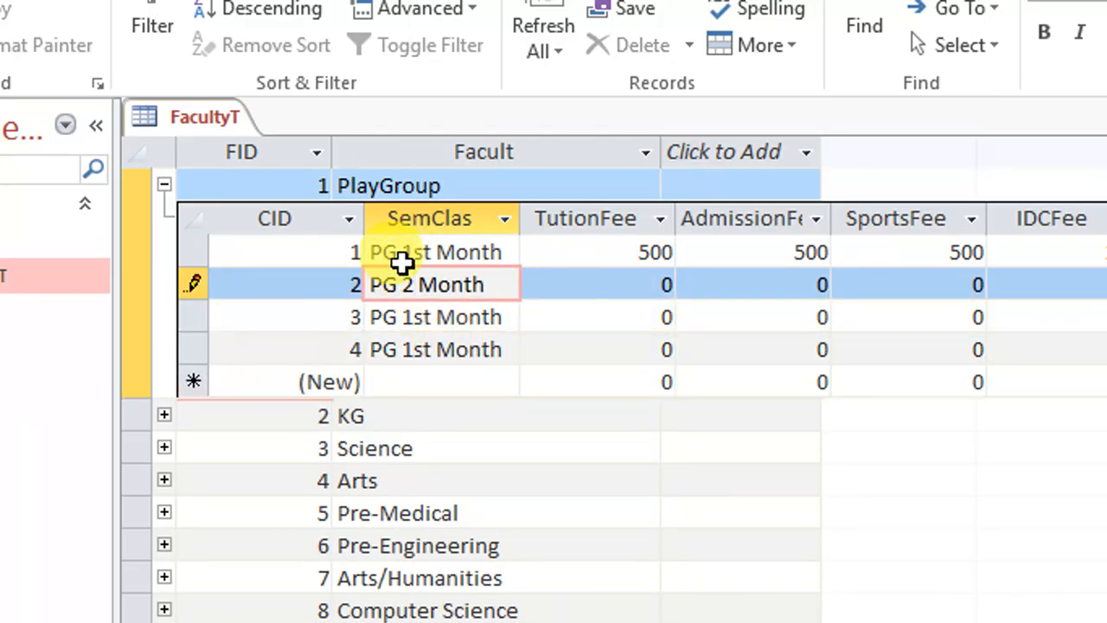
text(nd)
double_click(405, 317)
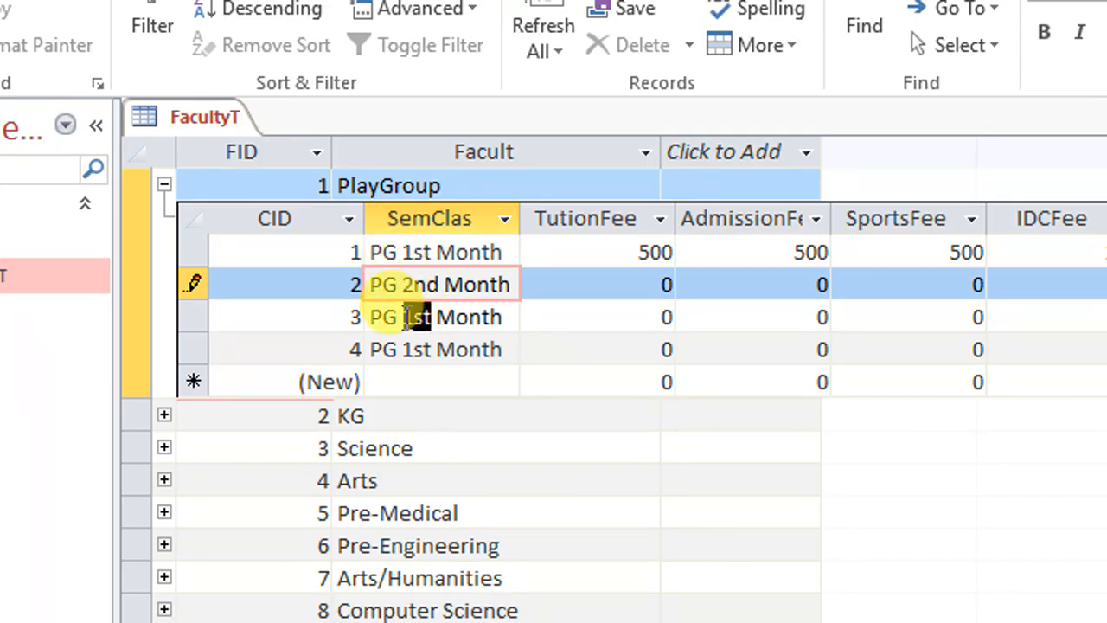
text(3rd)
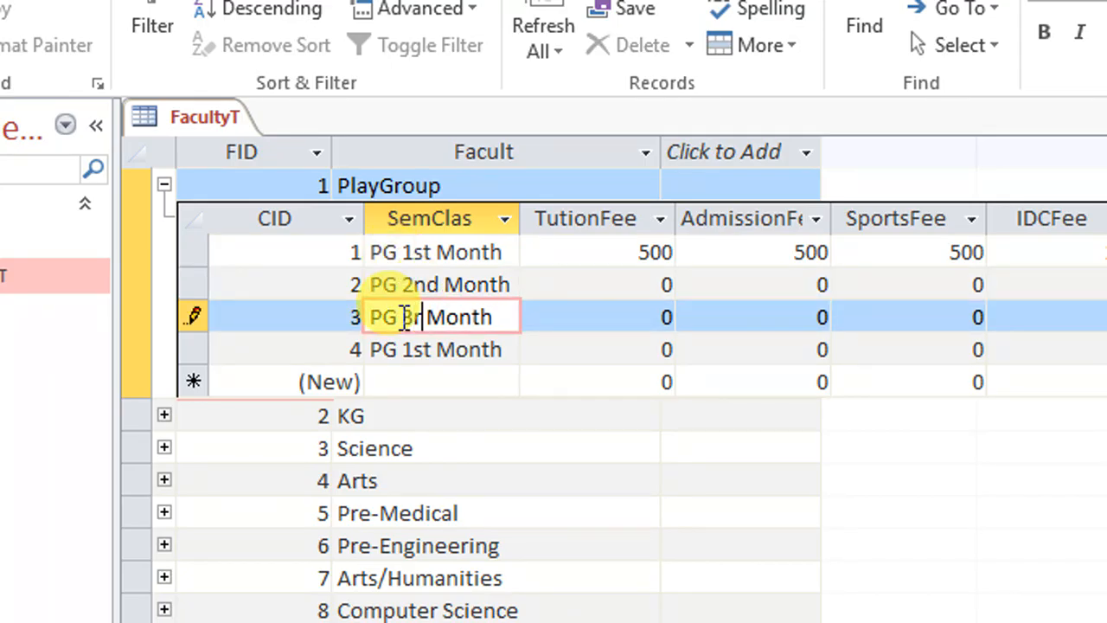
drag(430, 350, 403, 350)
text(4th)
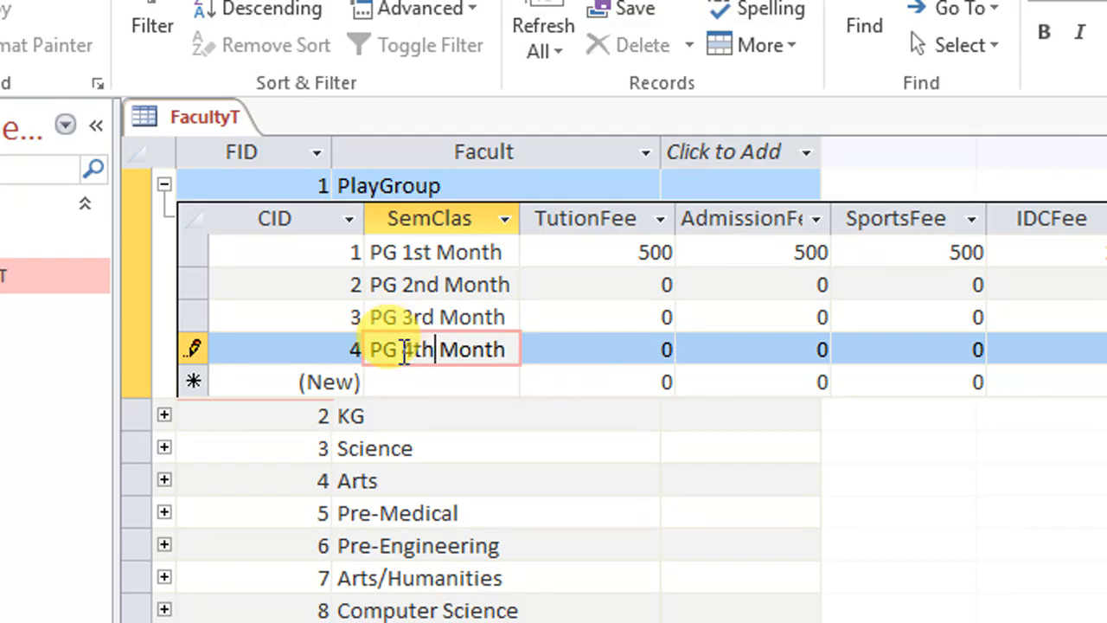
Step: Set TutionFee to 500 for the PG 2nd, 3rd and 4th Month records
click(553, 317)
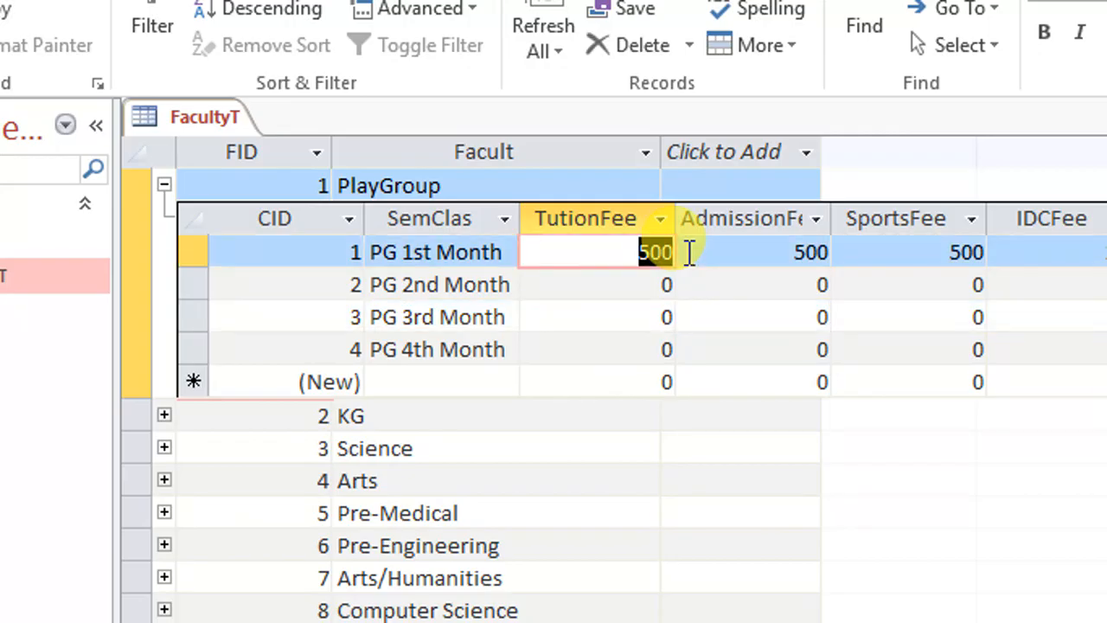
key(Down)
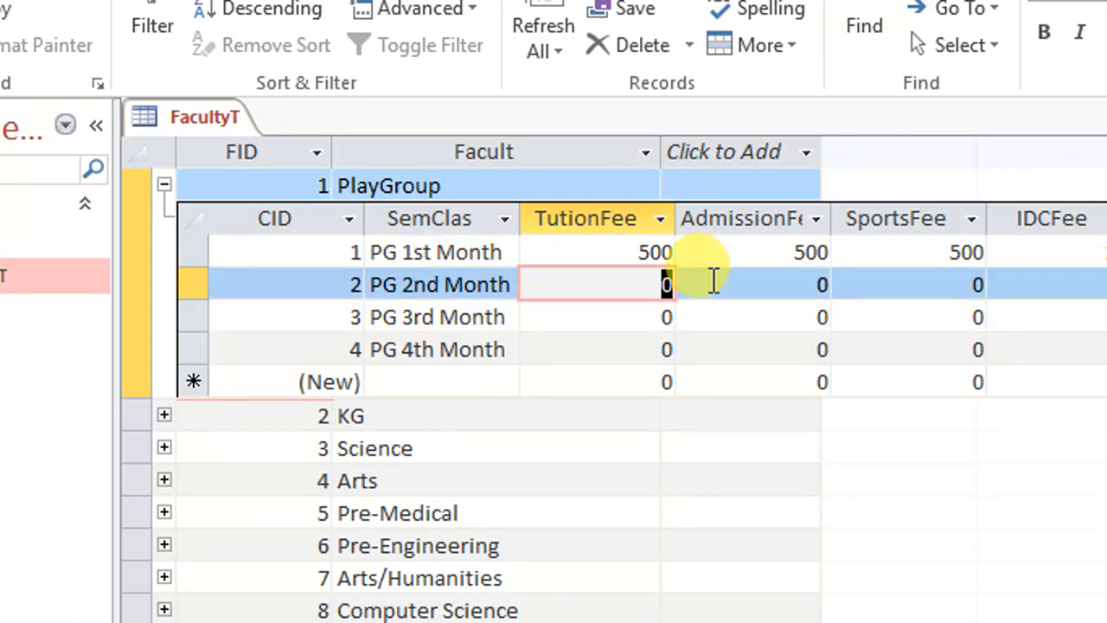
text(500)
key(Down)
text(500)
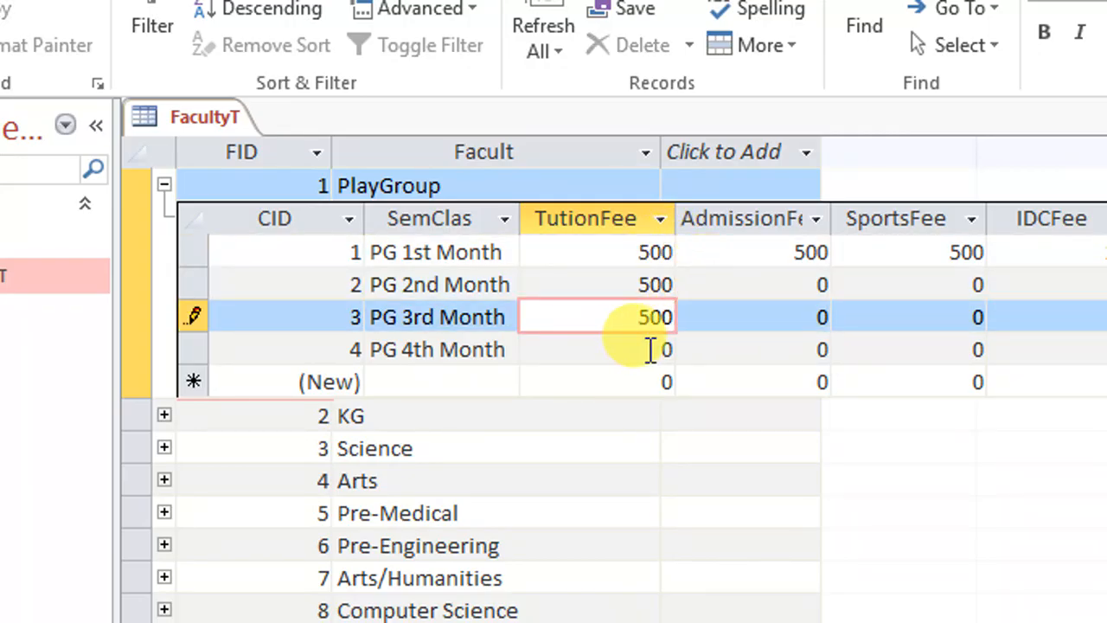
key(Down)
text(500)
Step: Set AdmissionFee to 500 for the PG 2nd, 3rd and 4th Month records
click(789, 285)
text(500)
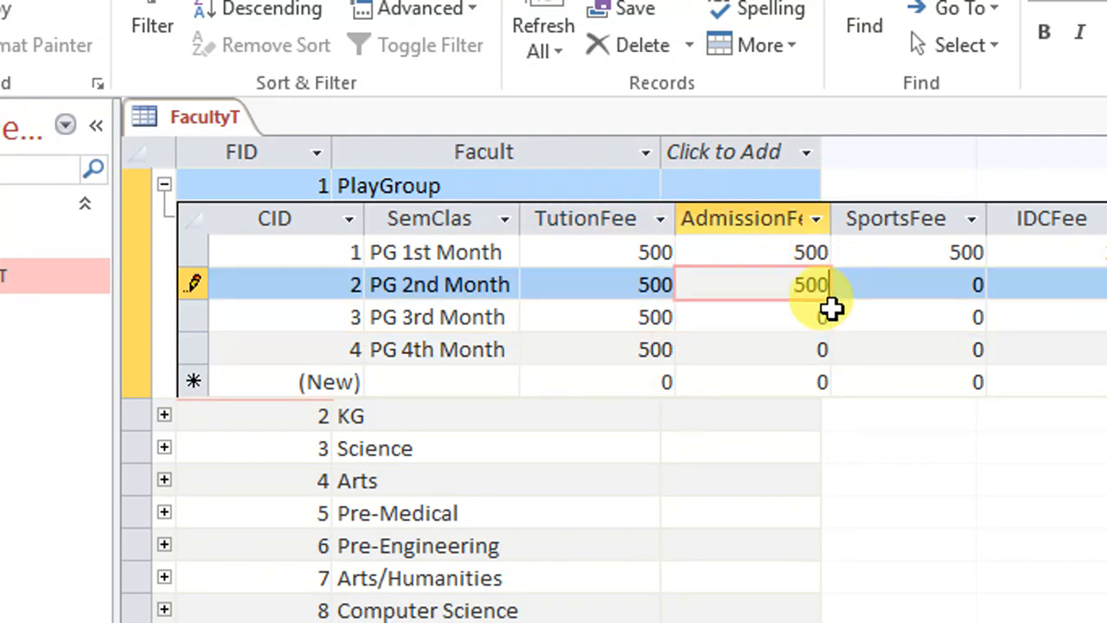
key(Down)
text(500)
key(Down)
text(500)
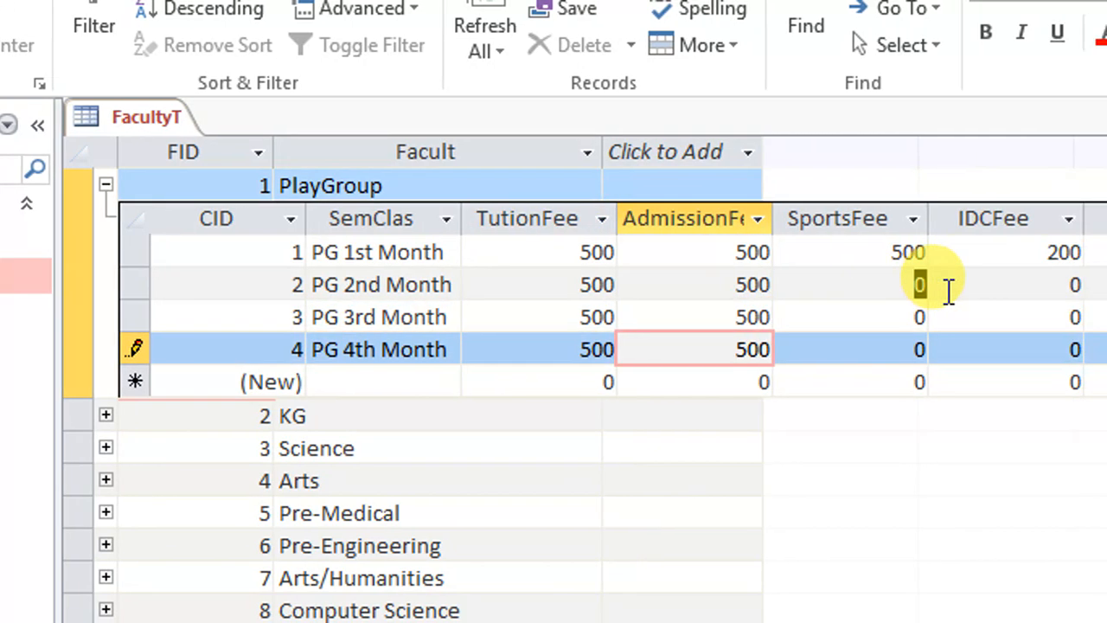
Step: Set SportsFee to 500 for the PG 2nd, 3rd and 4th Month records
click(978, 285)
text(500)
key(Down)
text(500)
key(Down)
text(500)
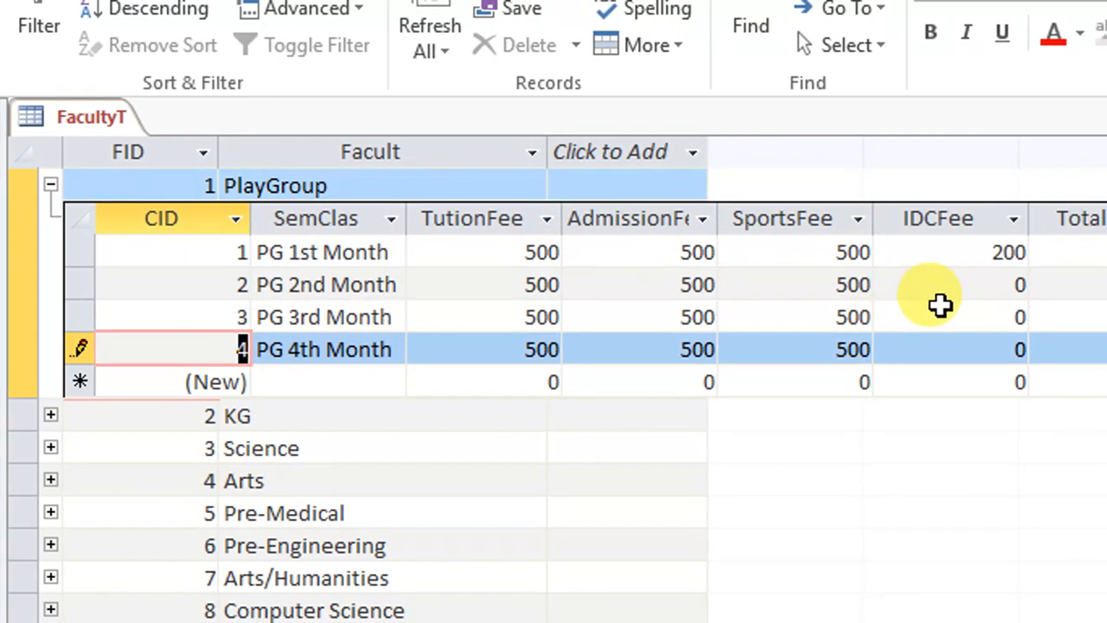
double_click(1070, 252)
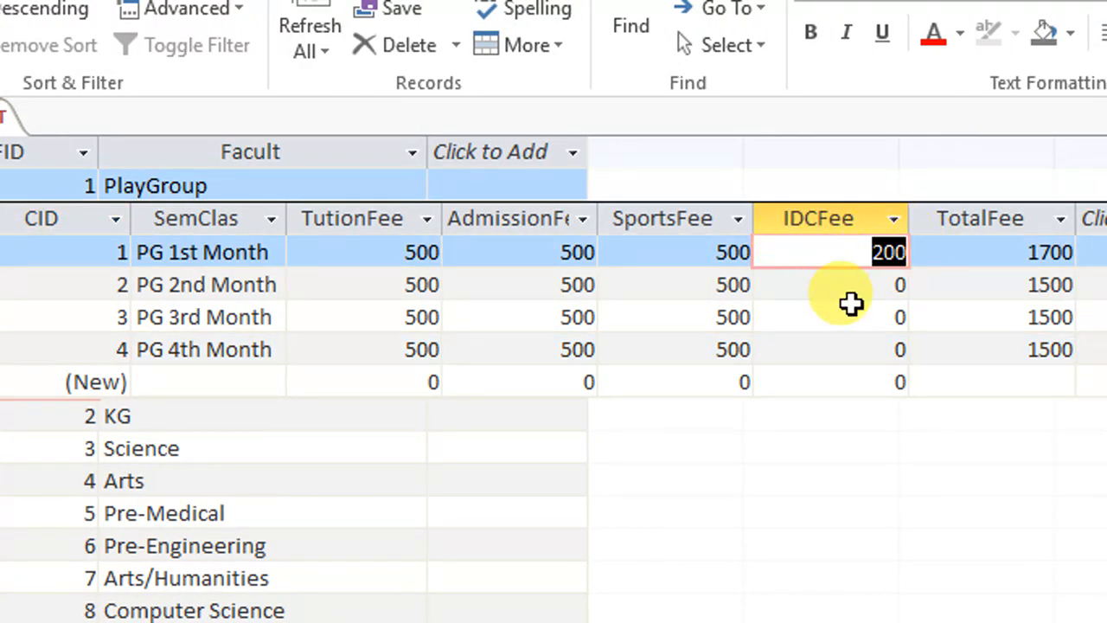
click(892, 314)
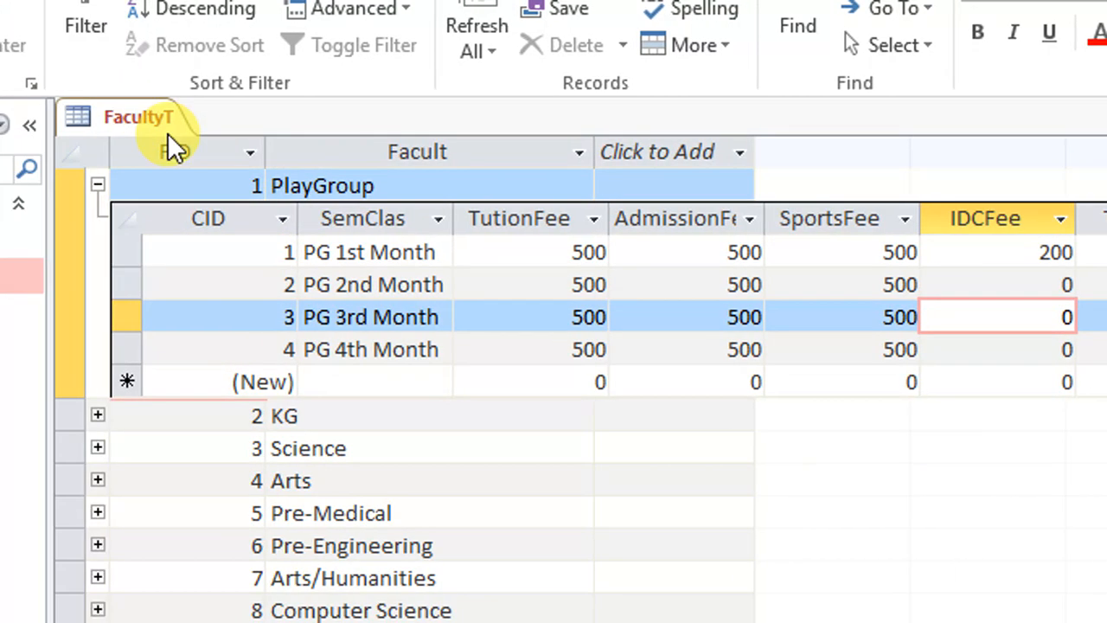
right_click(170, 106)
click(191, 117)
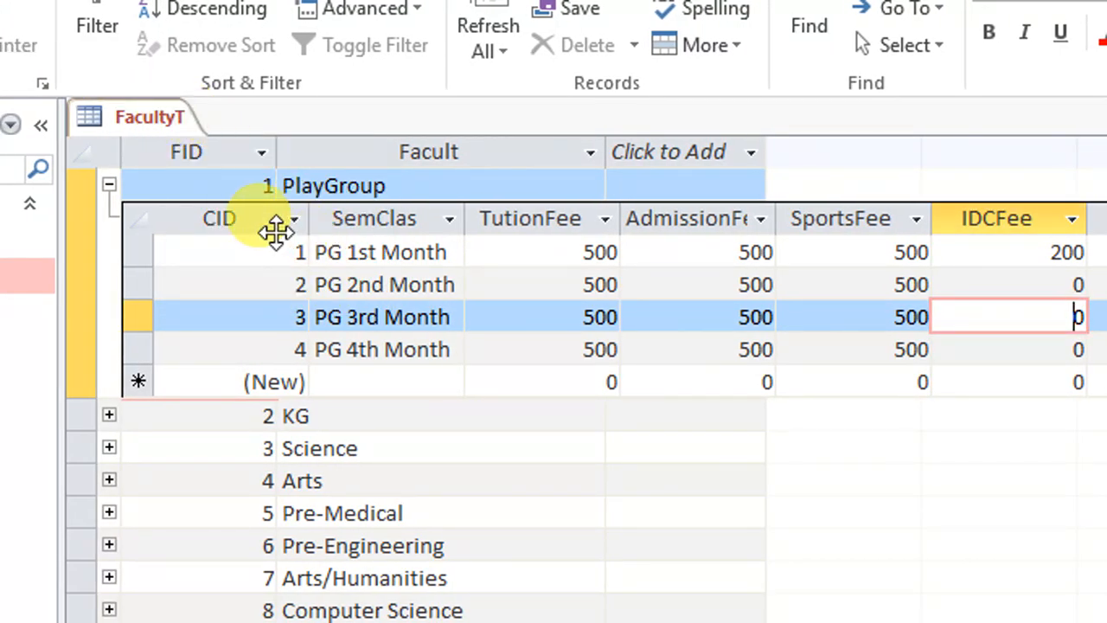
drag(443, 186, 281, 179)
click(335, 183)
double_click(268, 182)
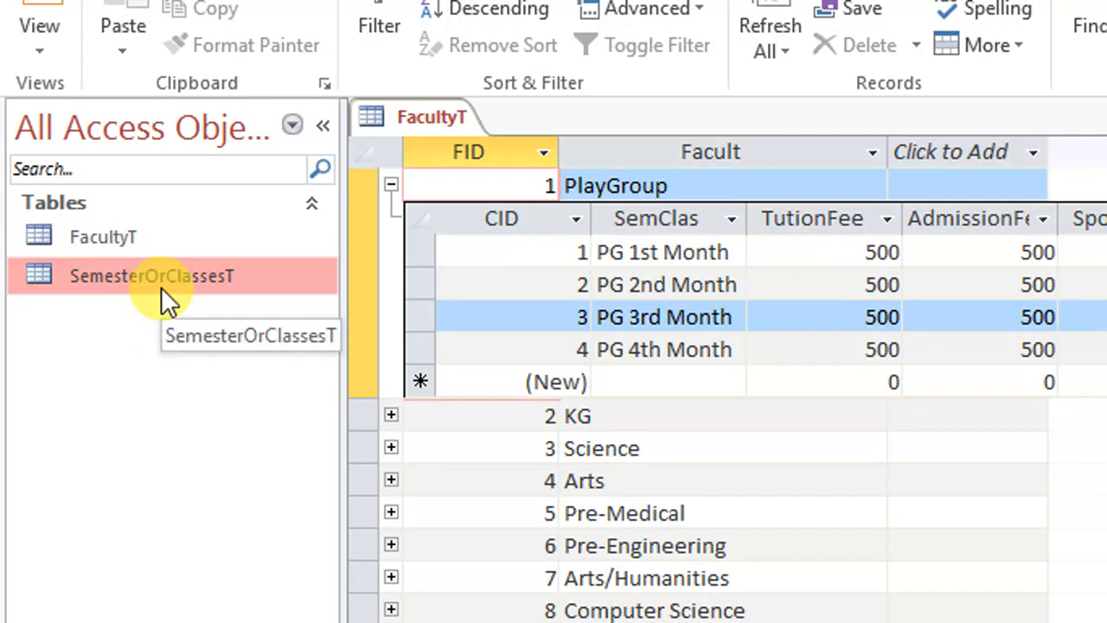
Step: Open SemesterOrClassesT and check its FID column against the PlayGroup and KG records in FacultyT
double_click(161, 287)
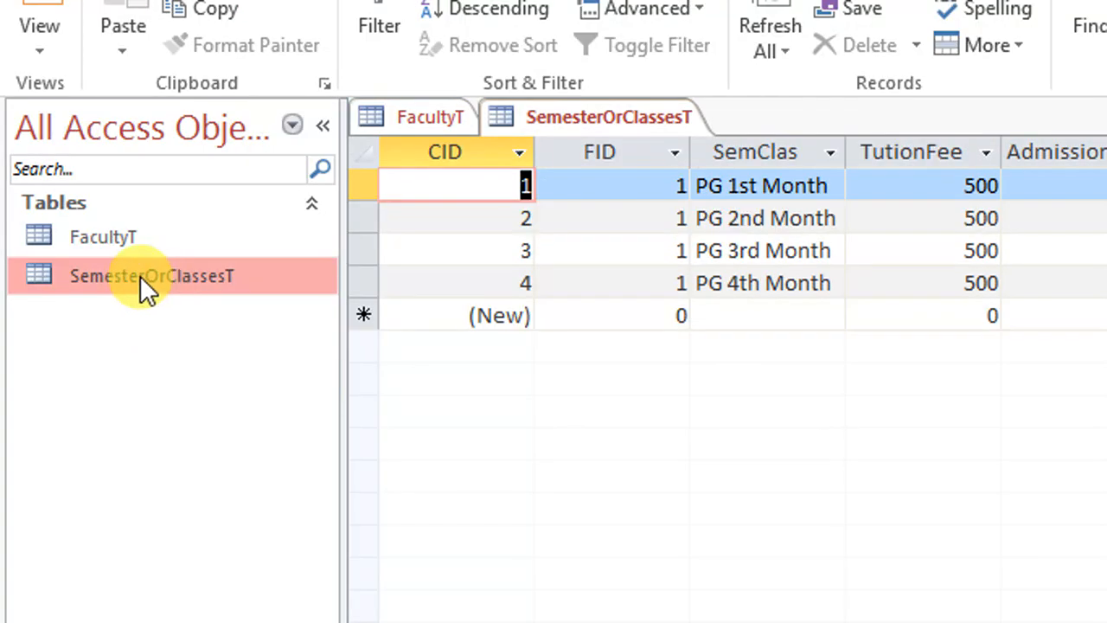
click(517, 188)
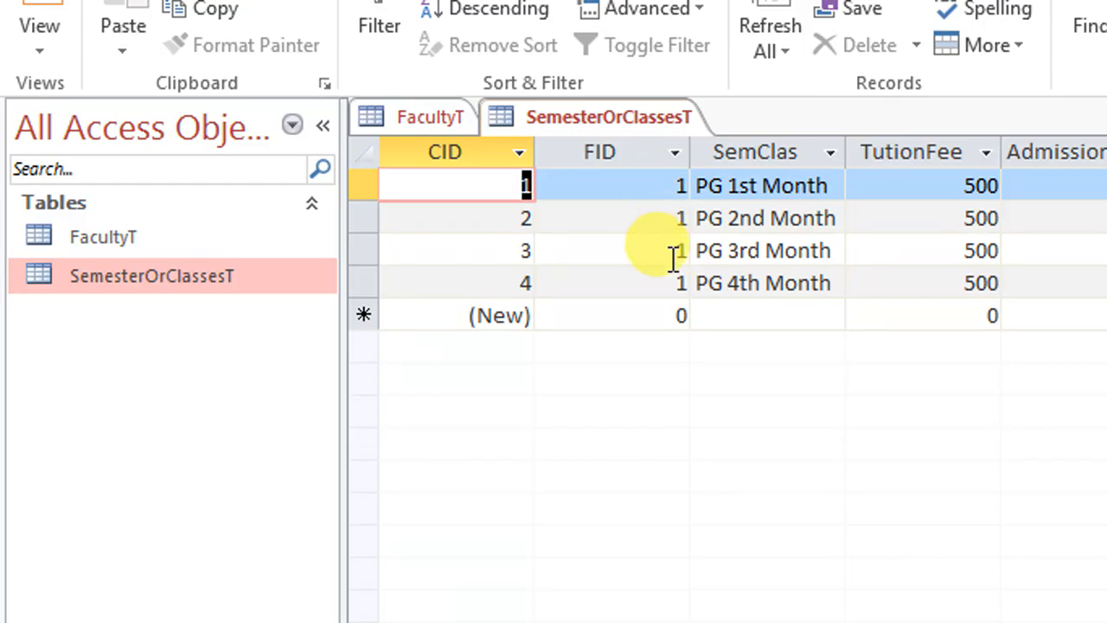
click(655, 153)
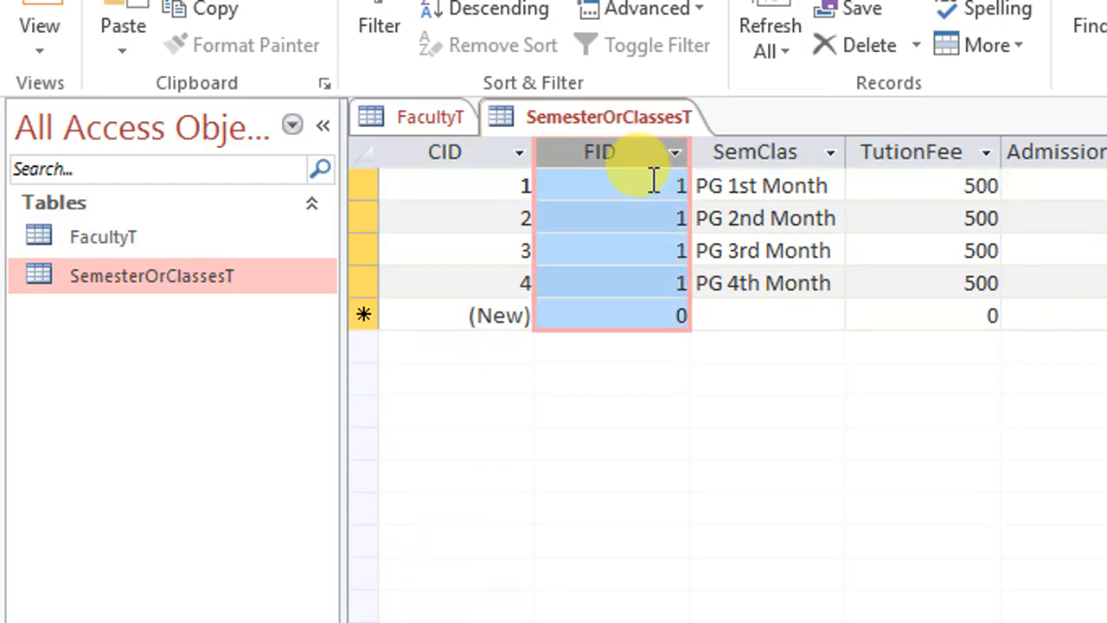
click(430, 117)
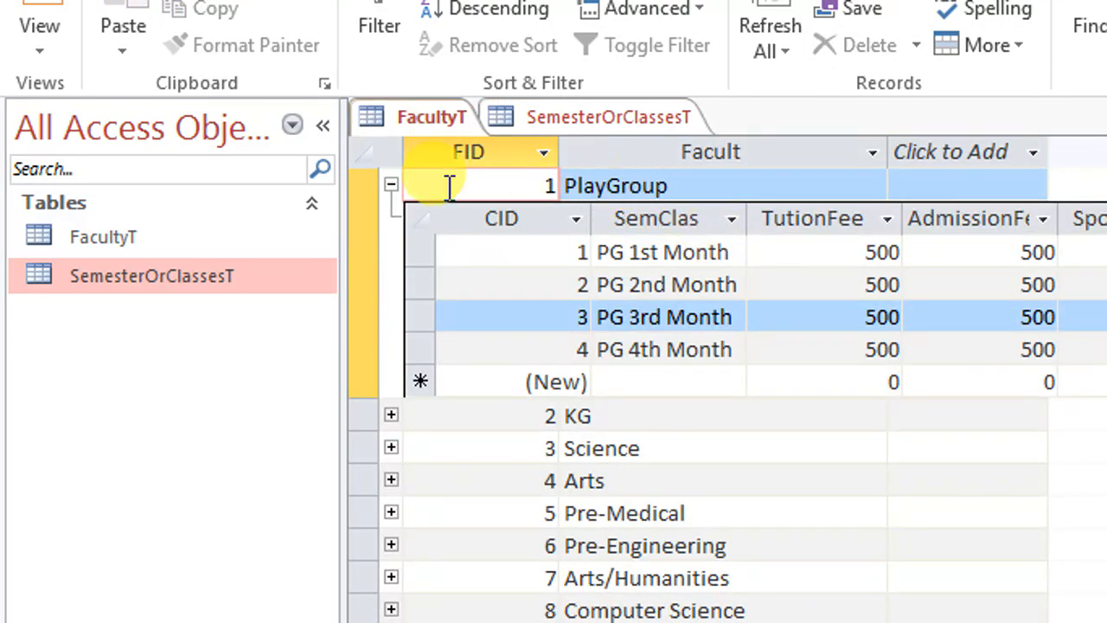
click(391, 185)
click(391, 219)
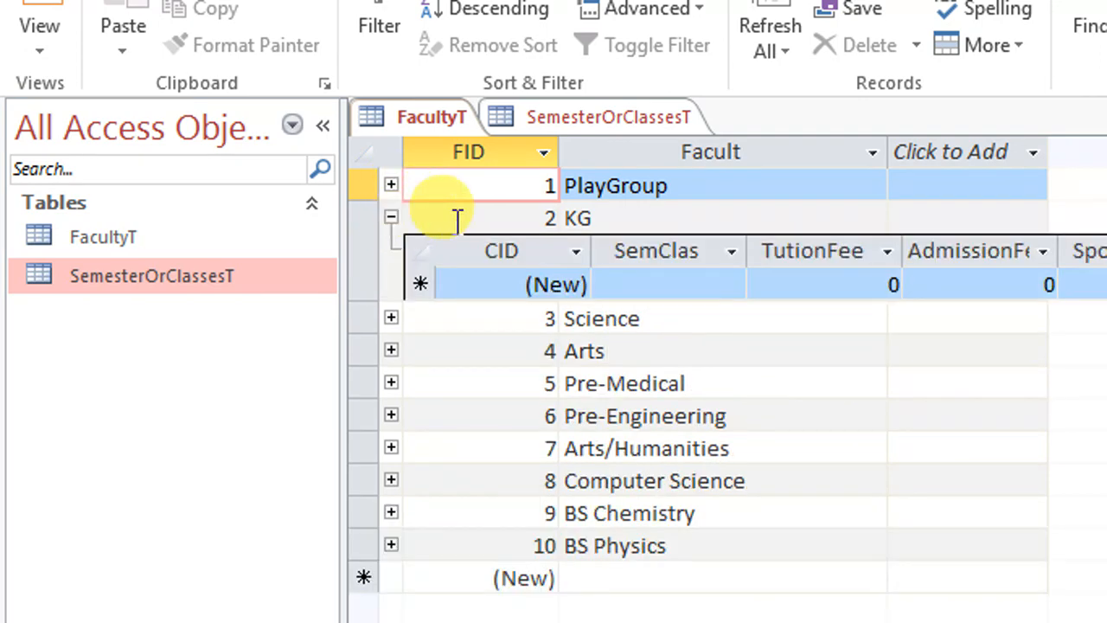
Step: Duplicate the four PG month records as new records at the end of SemesterOrClassesT
click(558, 121)
drag(373, 186, 371, 268)
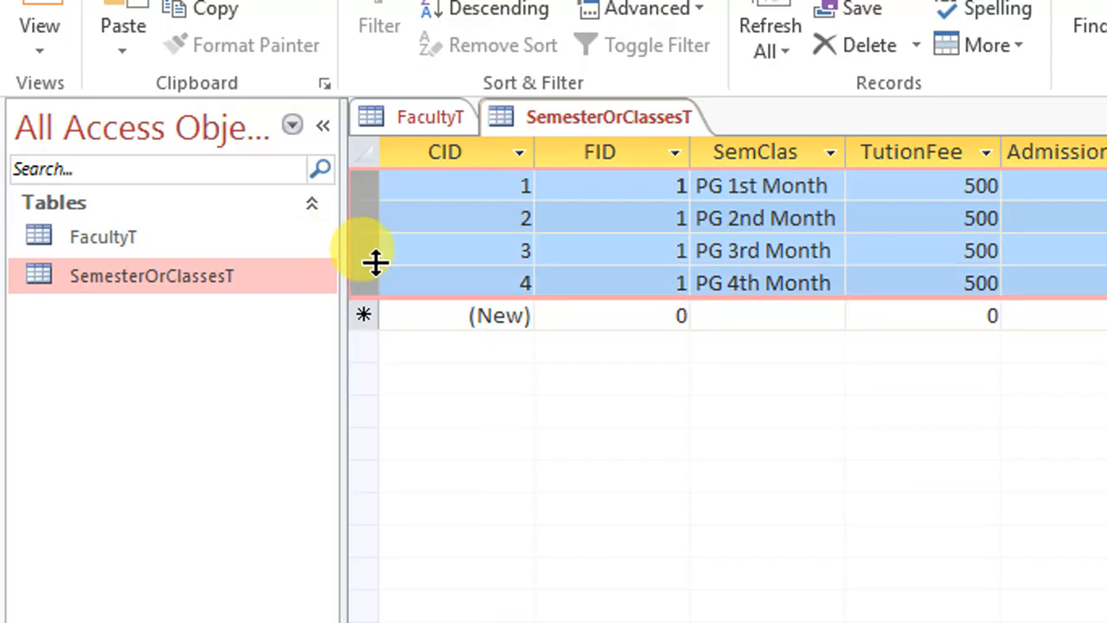
click(366, 315)
key(ctrl+v)
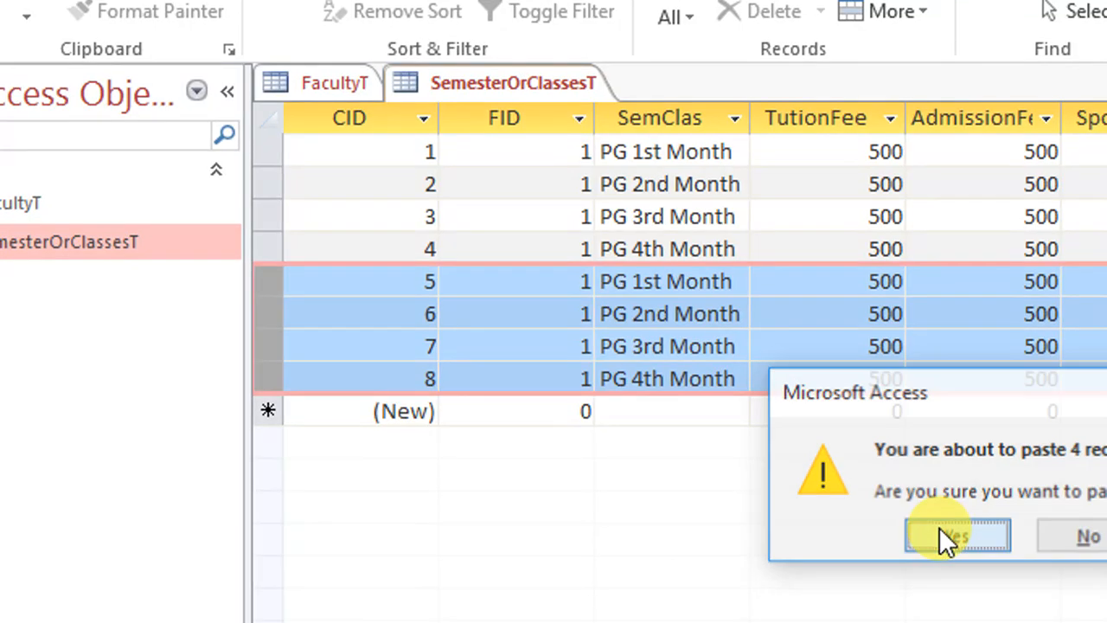
click(957, 537)
Step: Set FID to 2 for the four pasted records, CID 5 through 8
click(730, 348)
drag(623, 282, 585, 281)
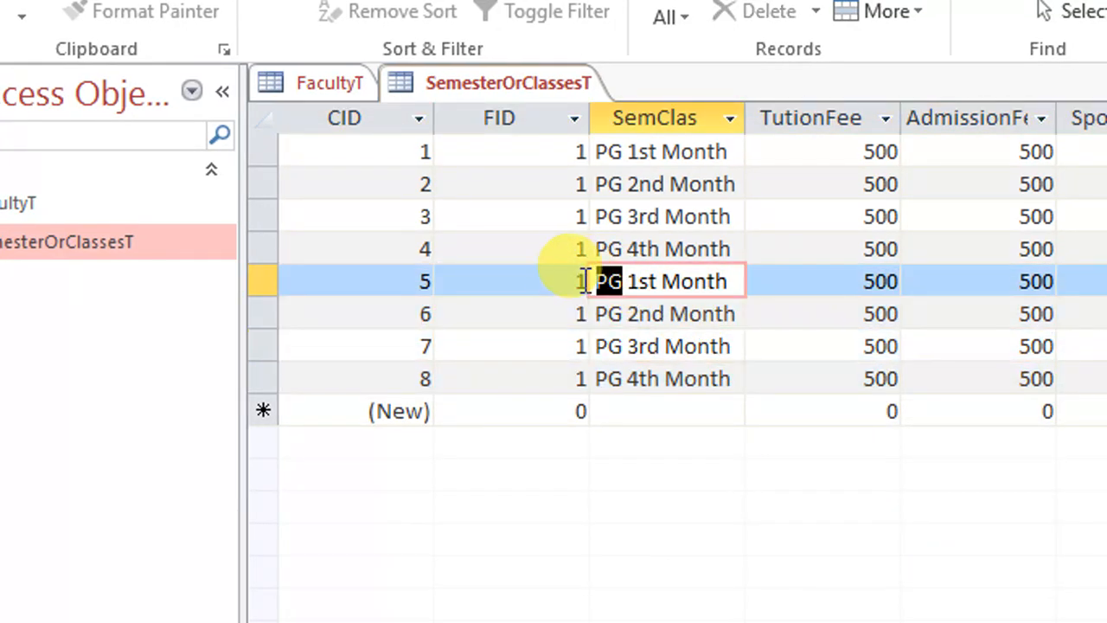
double_click(578, 281)
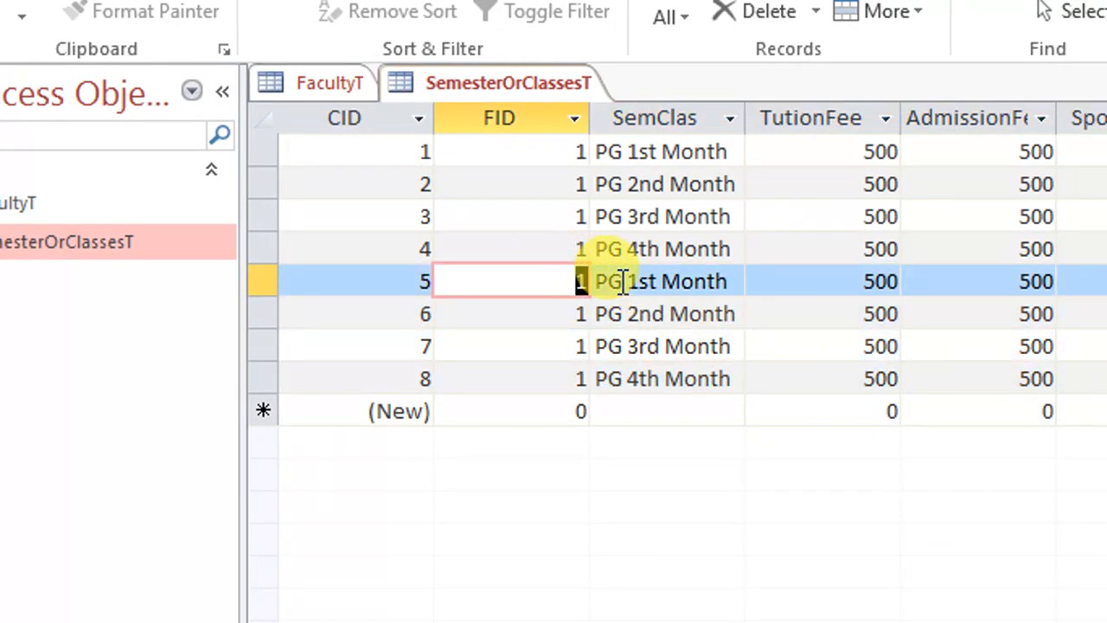
text(2)
key(Down)
text(2)
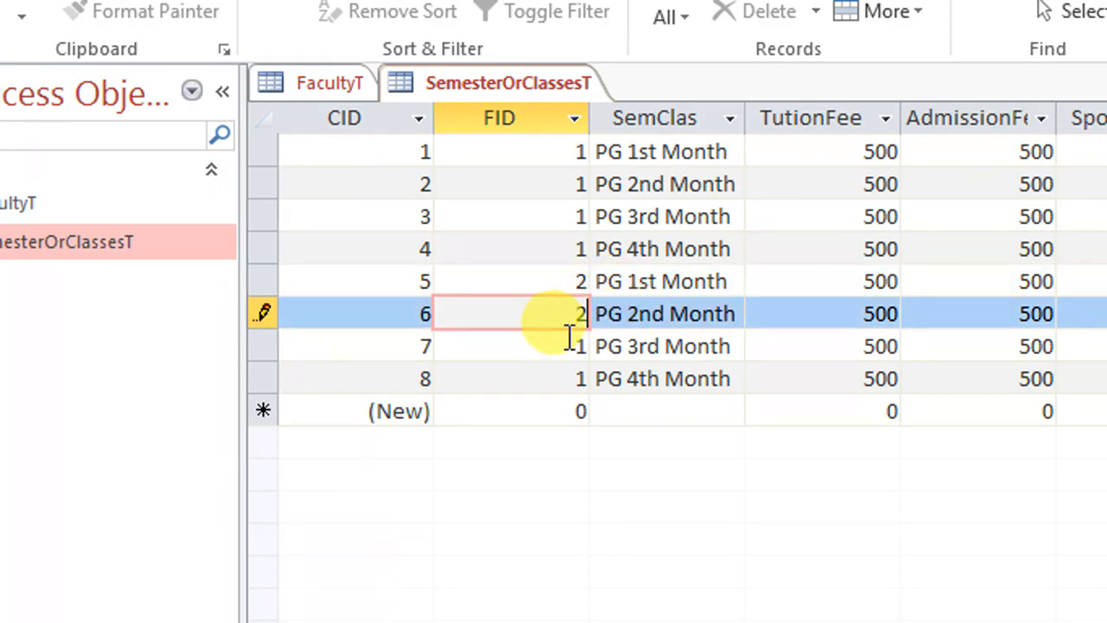
key(Down)
text(2)
key(Down)
text(2)
click(653, 314)
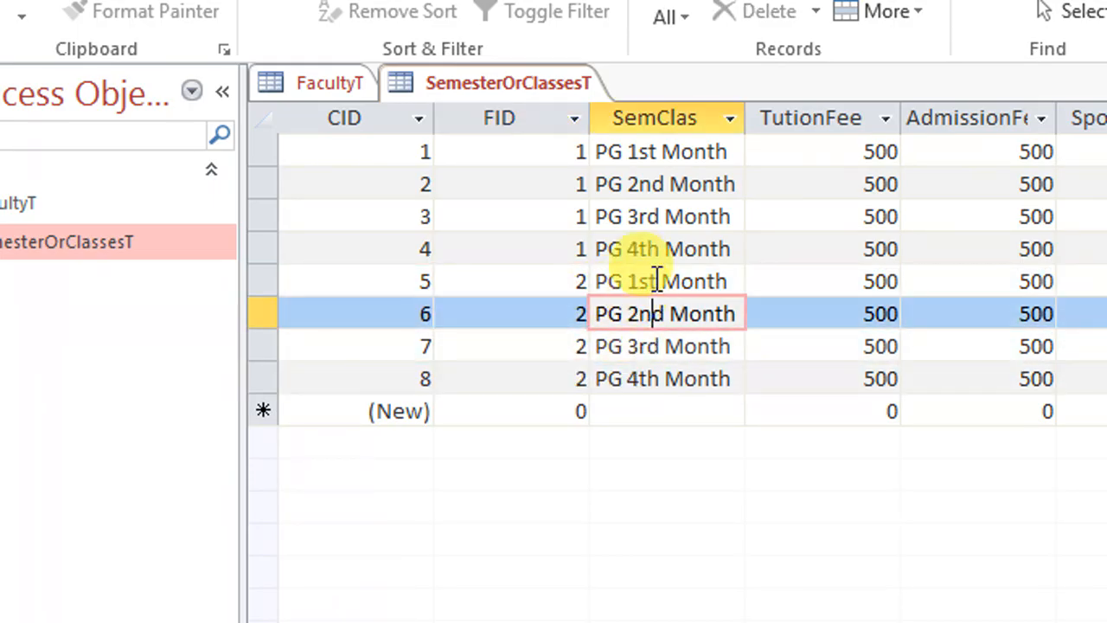
drag(626, 245, 591, 249)
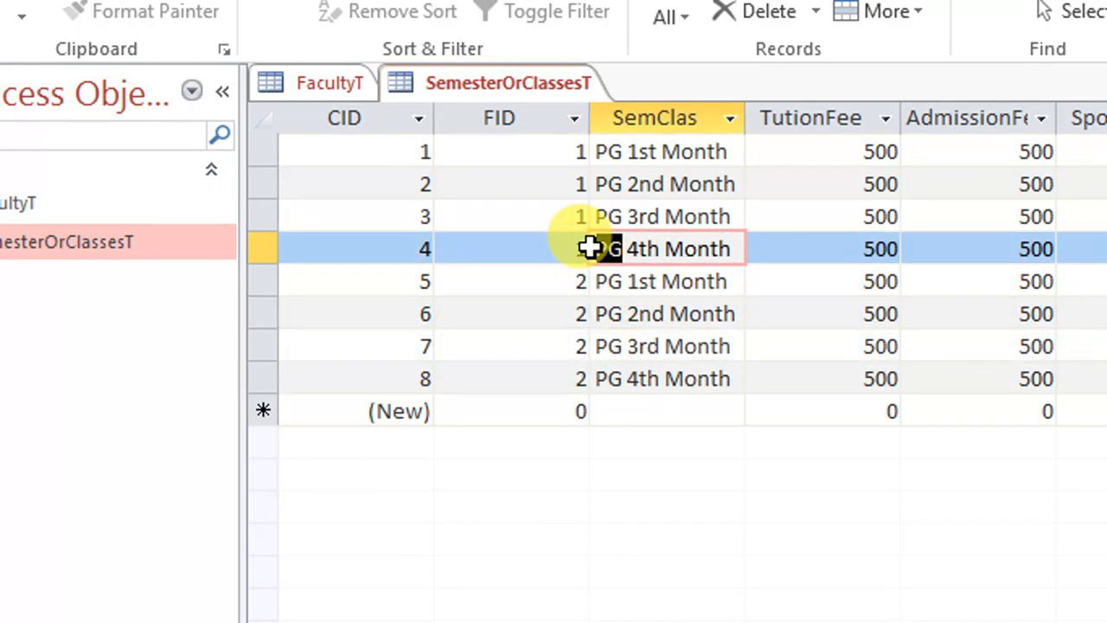
text(UG)
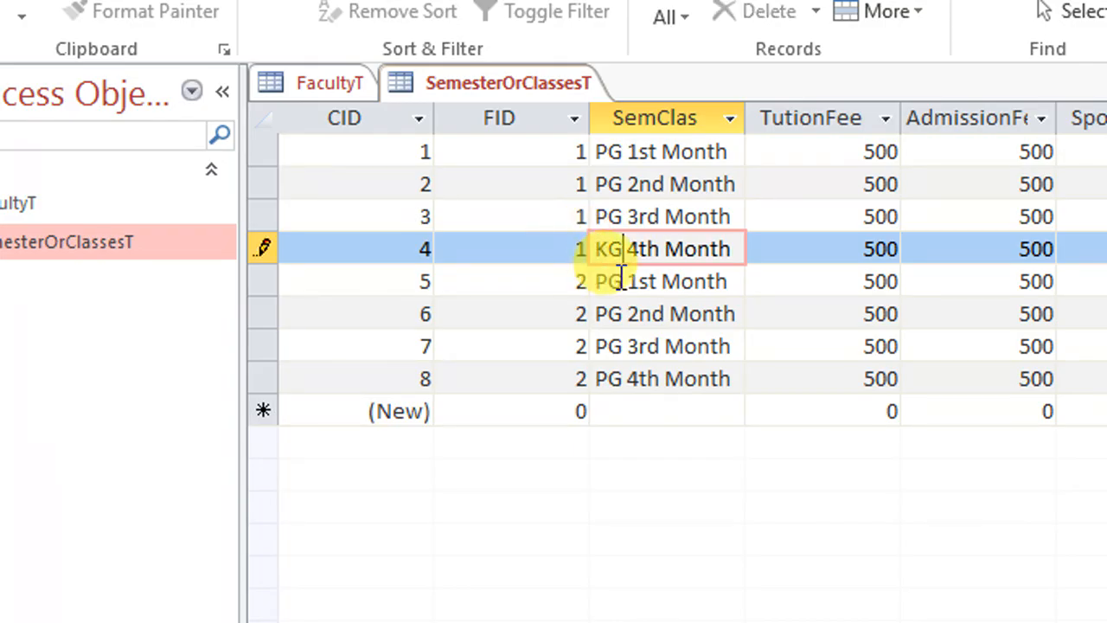
key(ctrl+z)
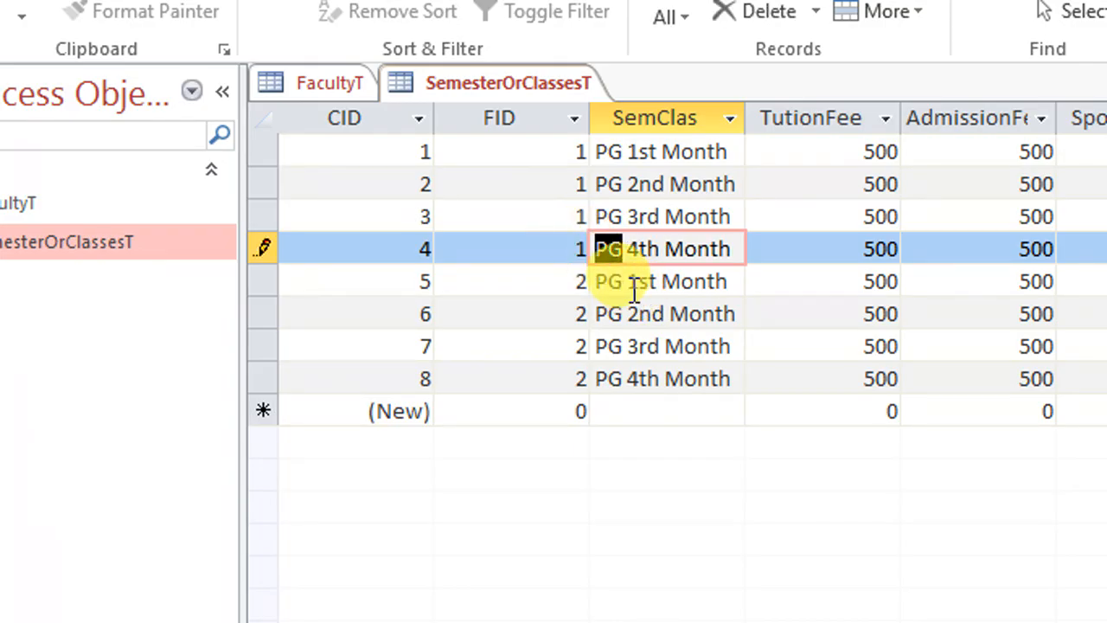
Step: Change the SemClas prefix from PG to KG in the four records with FID 2
drag(628, 280, 568, 270)
click(599, 281)
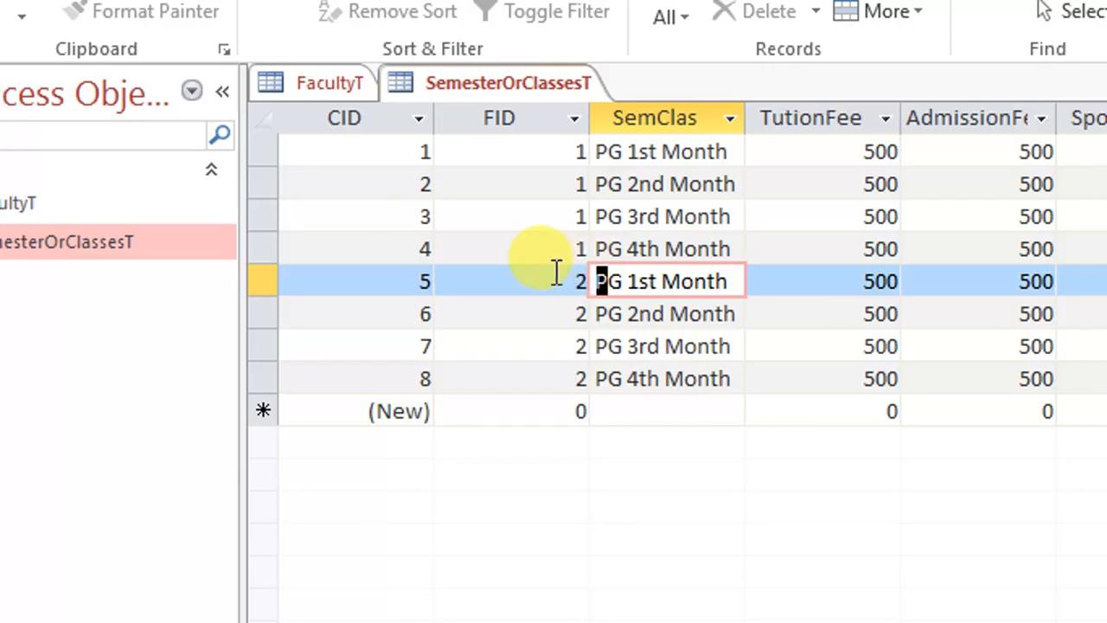
text(K)
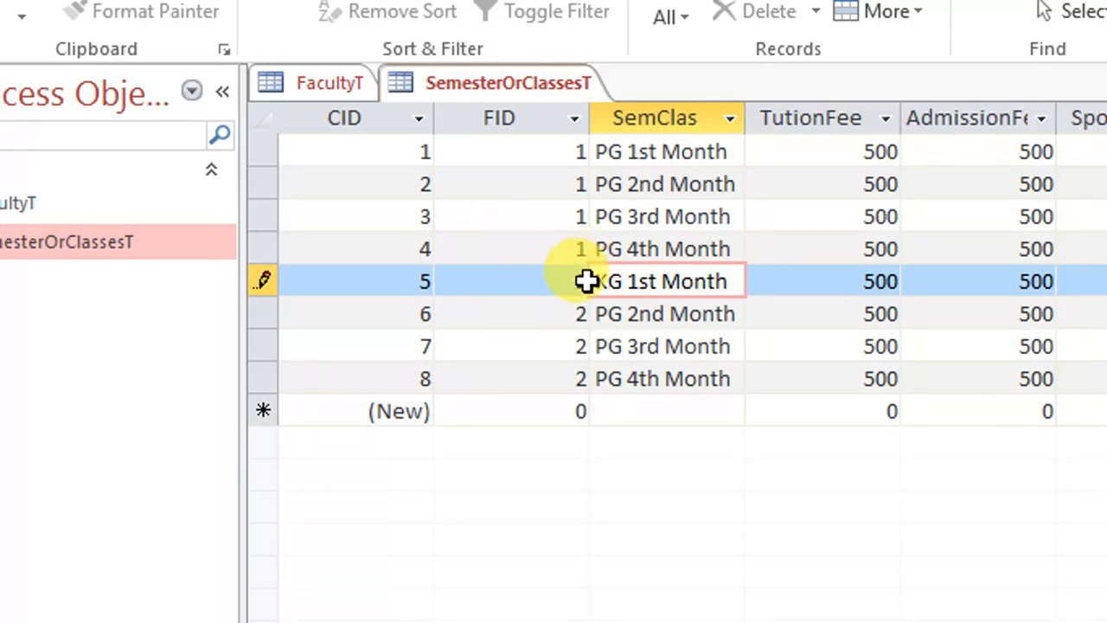
key(Down)
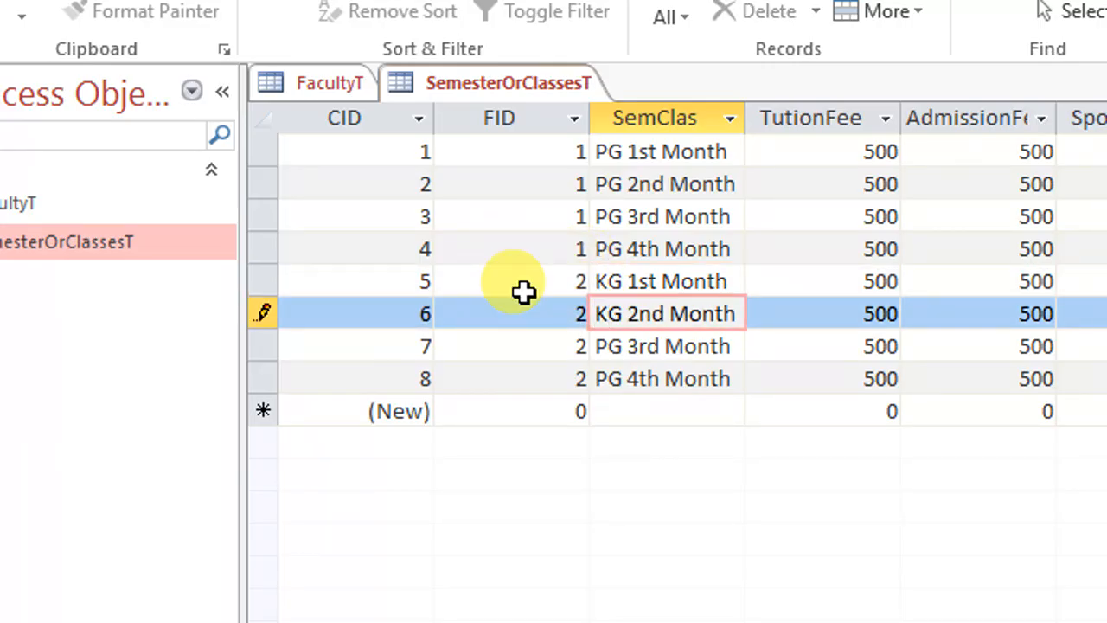
text(K)
key(Down)
text(K)
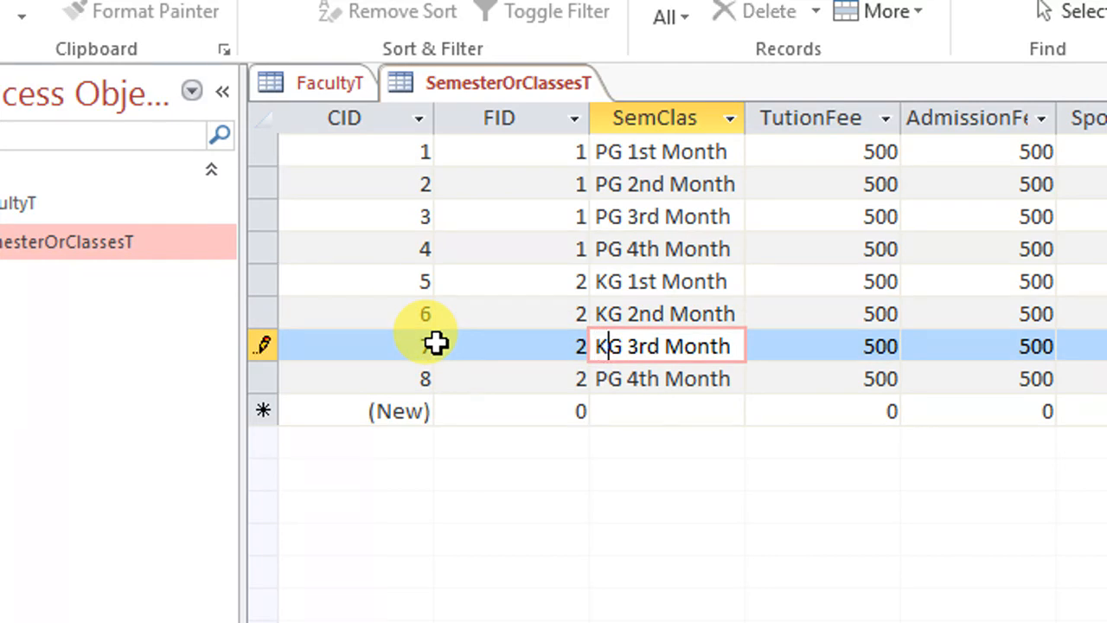
key(Down)
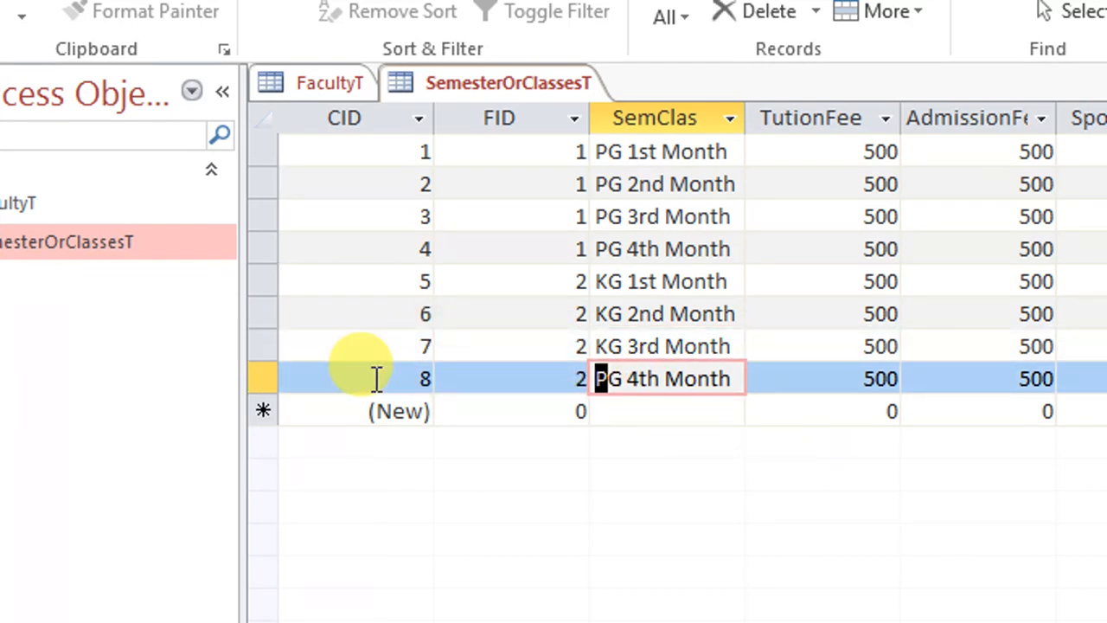
text(K)
click(640, 289)
Step: Save the SemesterOrClassesT table and close it
right_click(521, 81)
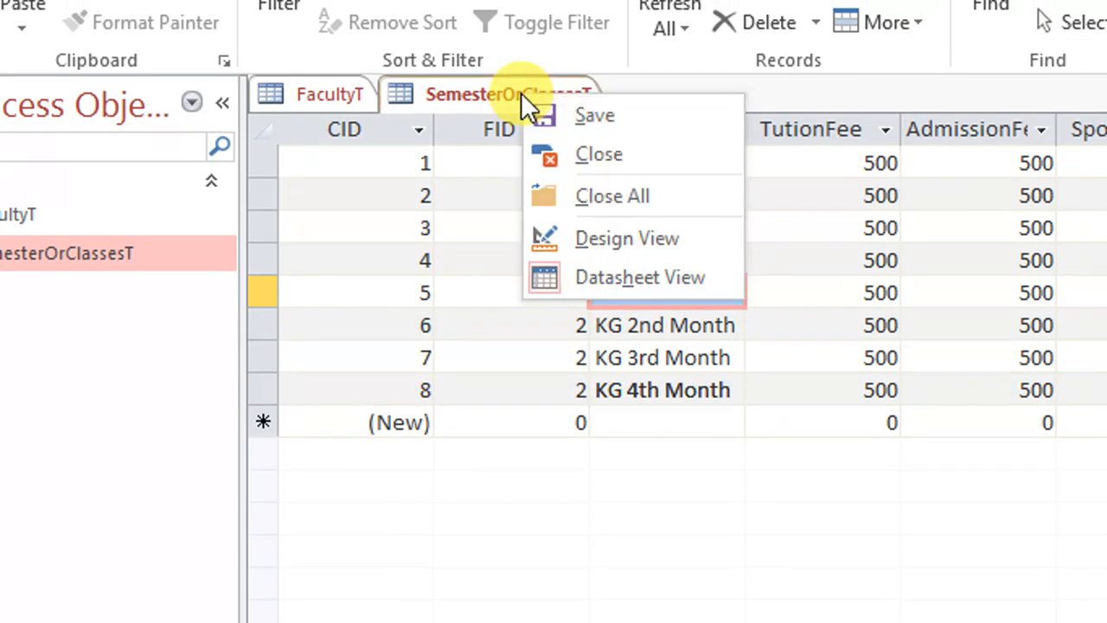
click(558, 111)
right_click(556, 83)
click(588, 114)
right_click(566, 93)
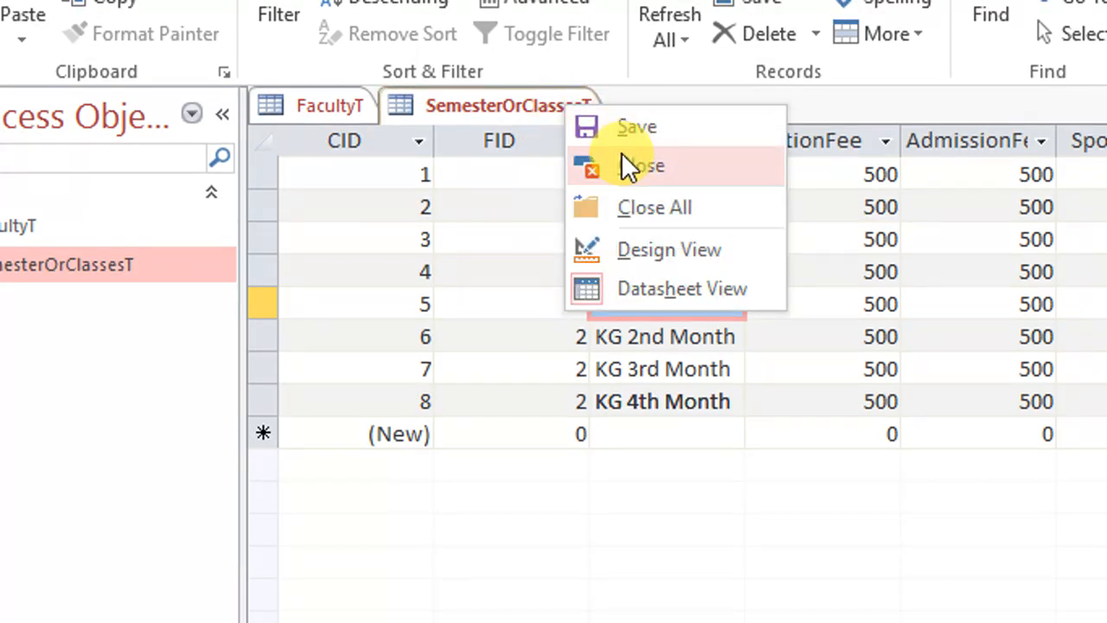
click(629, 167)
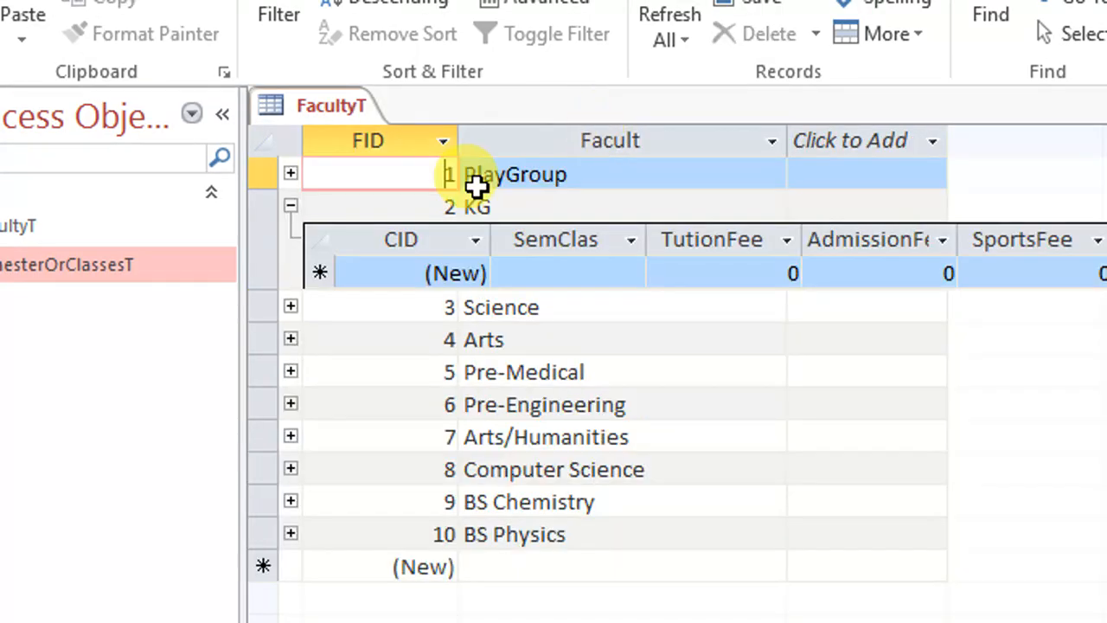
Step: Examine the related class records under KG and PlayGroup in FacultyT, and collapse both
click(290, 206)
click(291, 206)
click(291, 206)
click(662, 106)
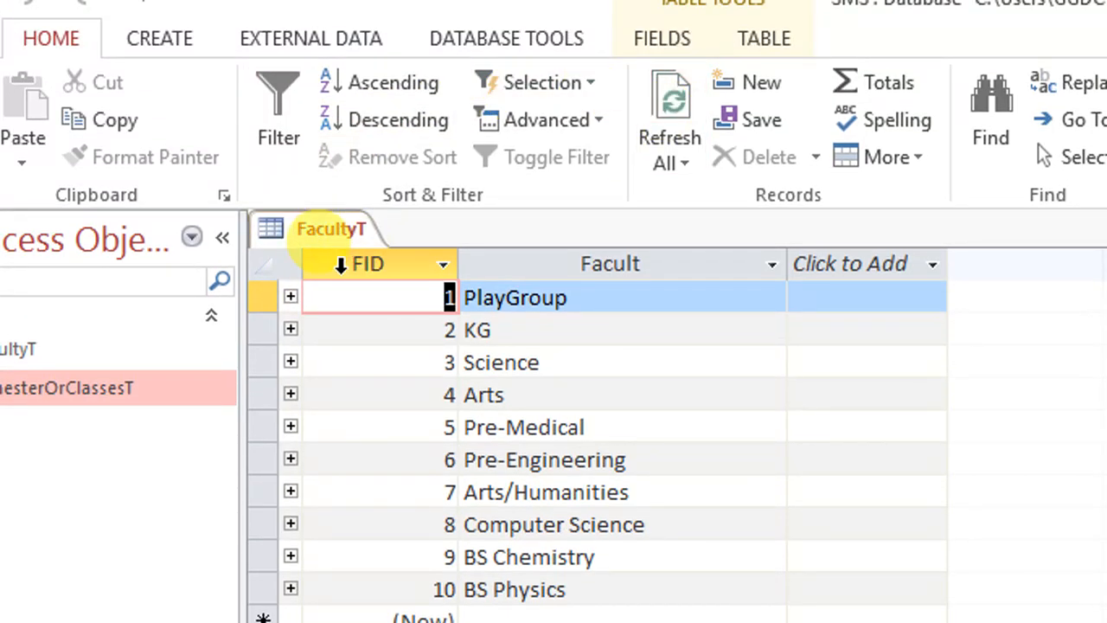
click(291, 329)
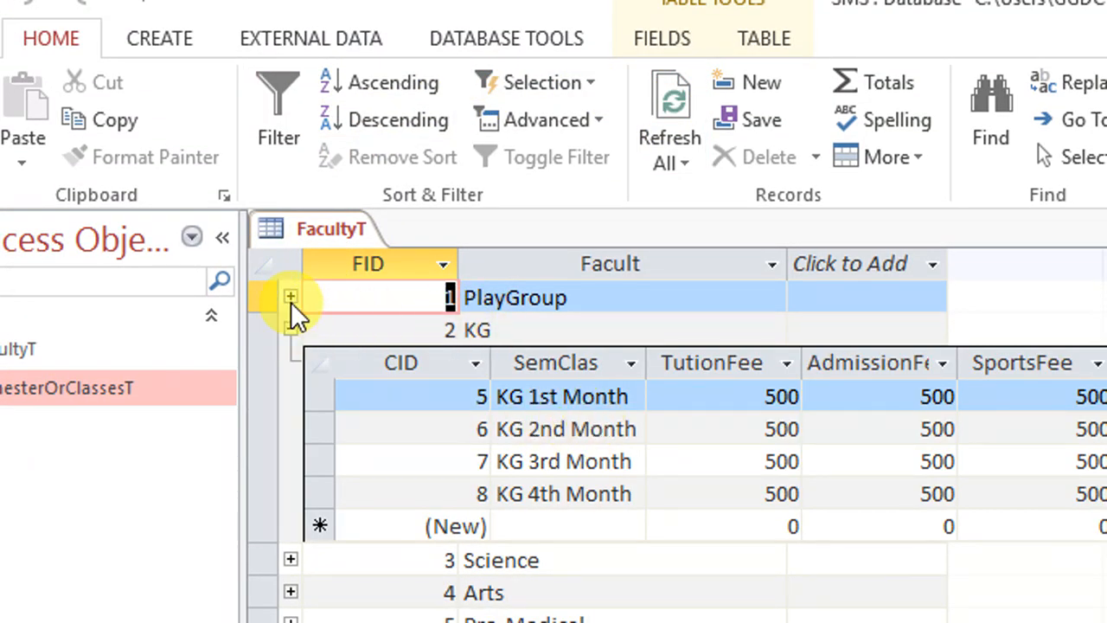
click(290, 297)
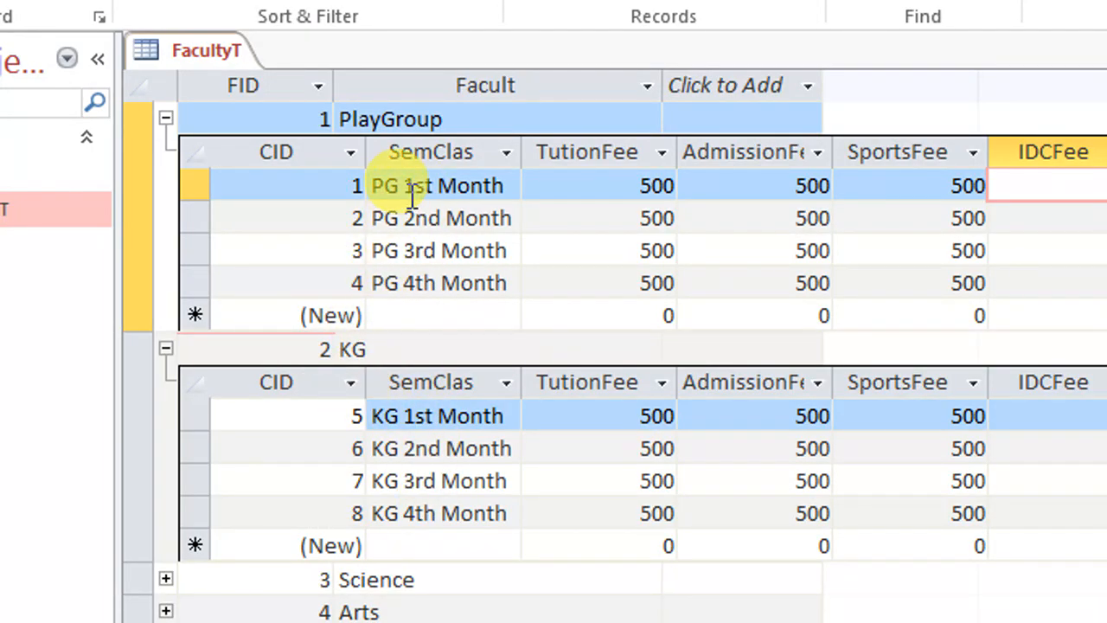
click(165, 118)
click(165, 152)
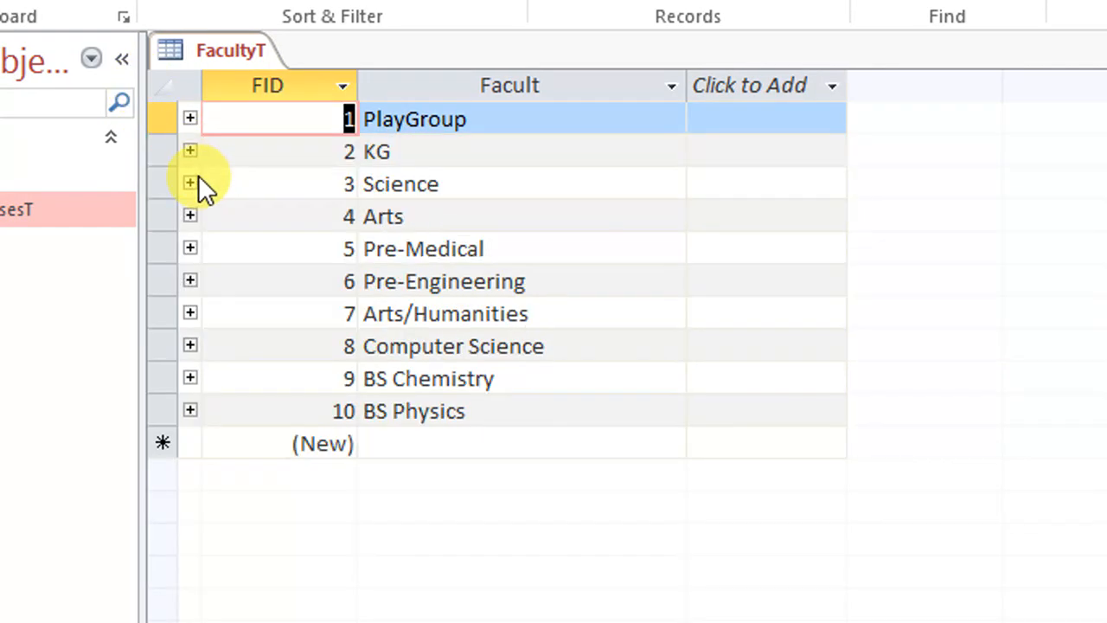
Step: Inspect the related class records under Science and Arts in FacultyT, saving the table in between
click(191, 182)
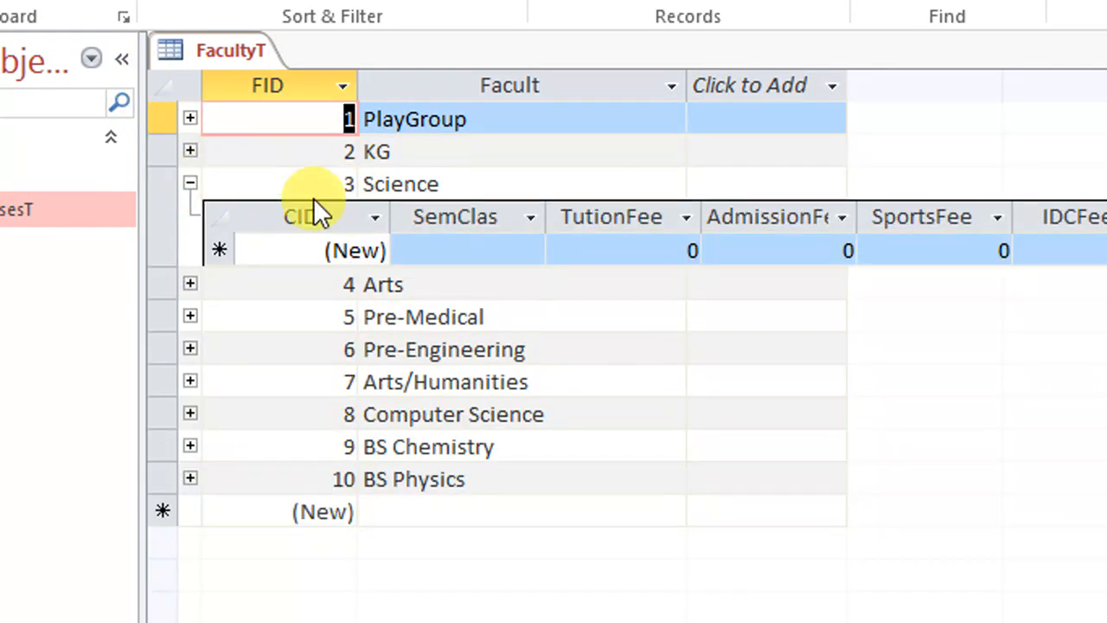
click(450, 250)
click(191, 182)
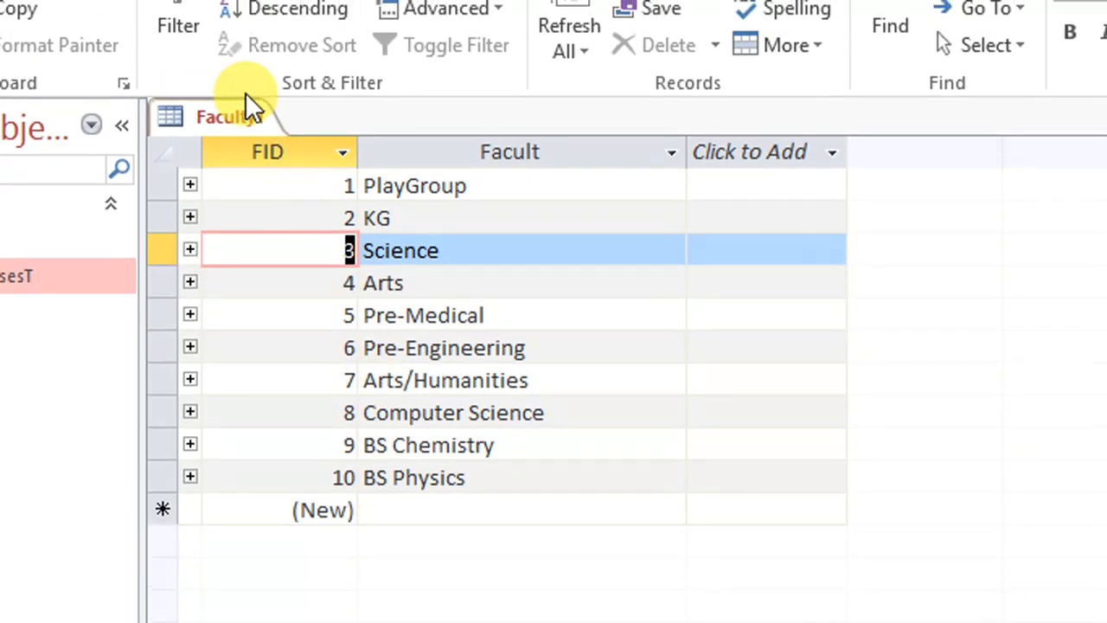
right_click(232, 108)
click(259, 123)
right_click(239, 113)
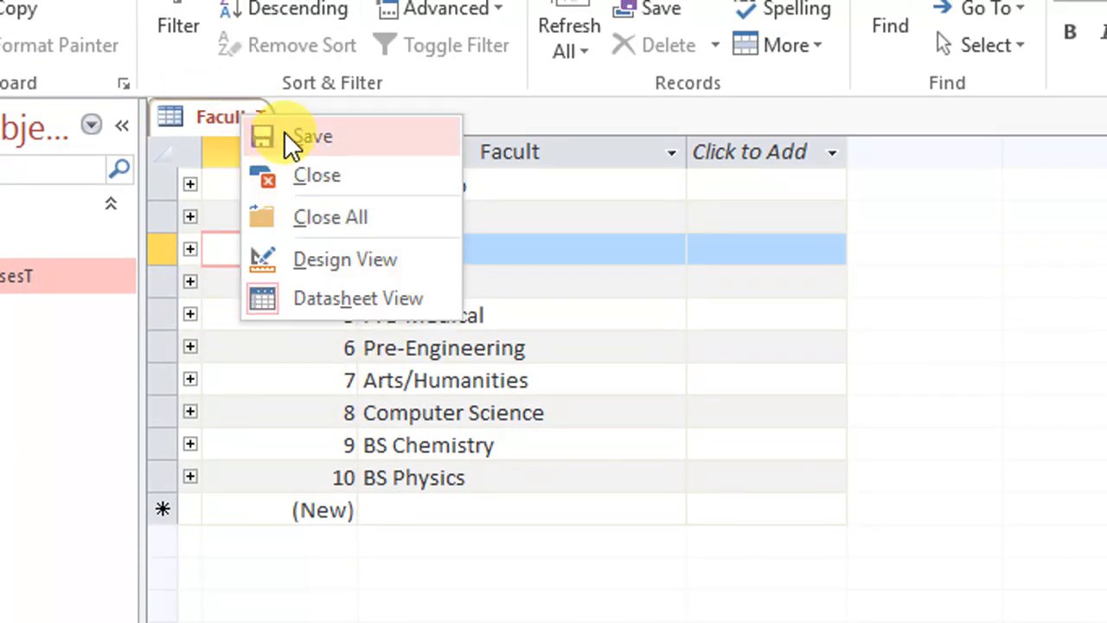
click(284, 136)
click(190, 283)
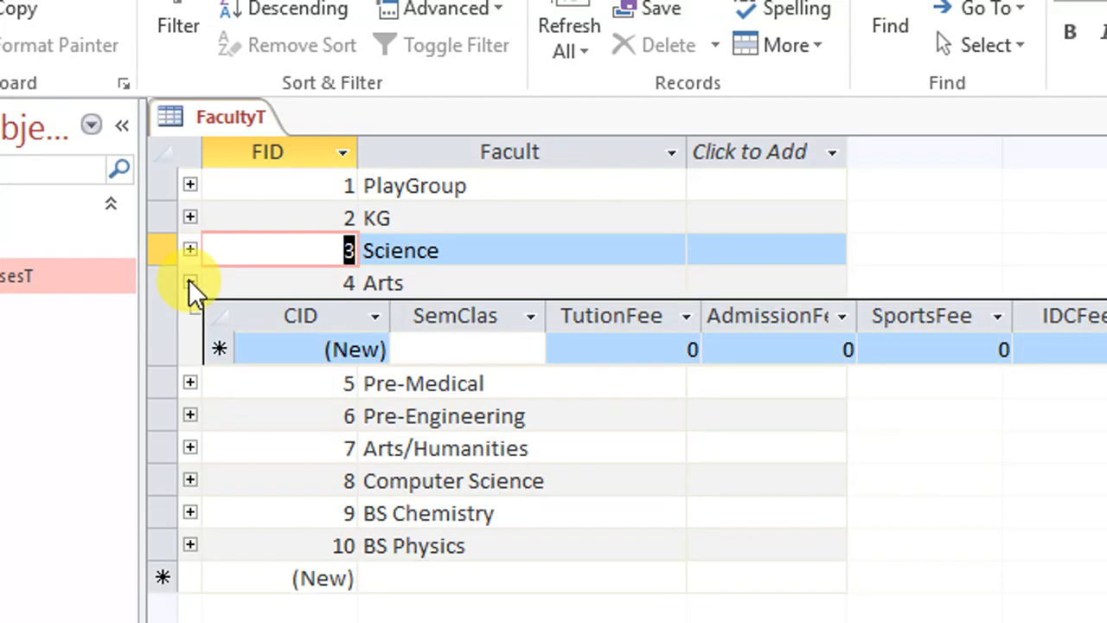
click(190, 282)
click(191, 282)
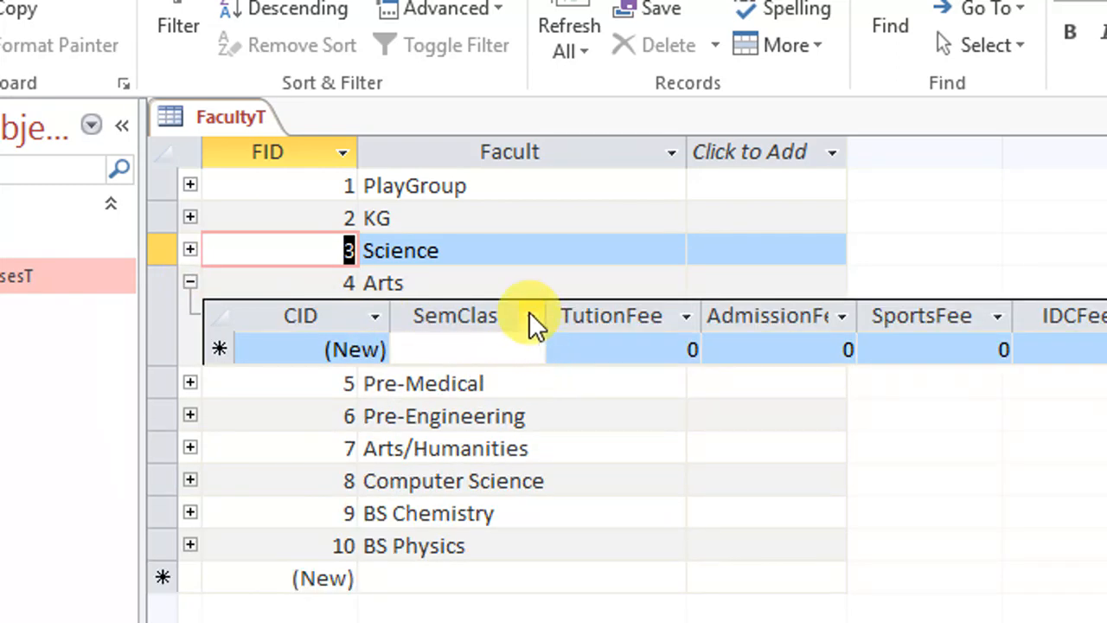
click(190, 283)
Step: Save the FacultyT table and close it
right_click(245, 114)
click(265, 125)
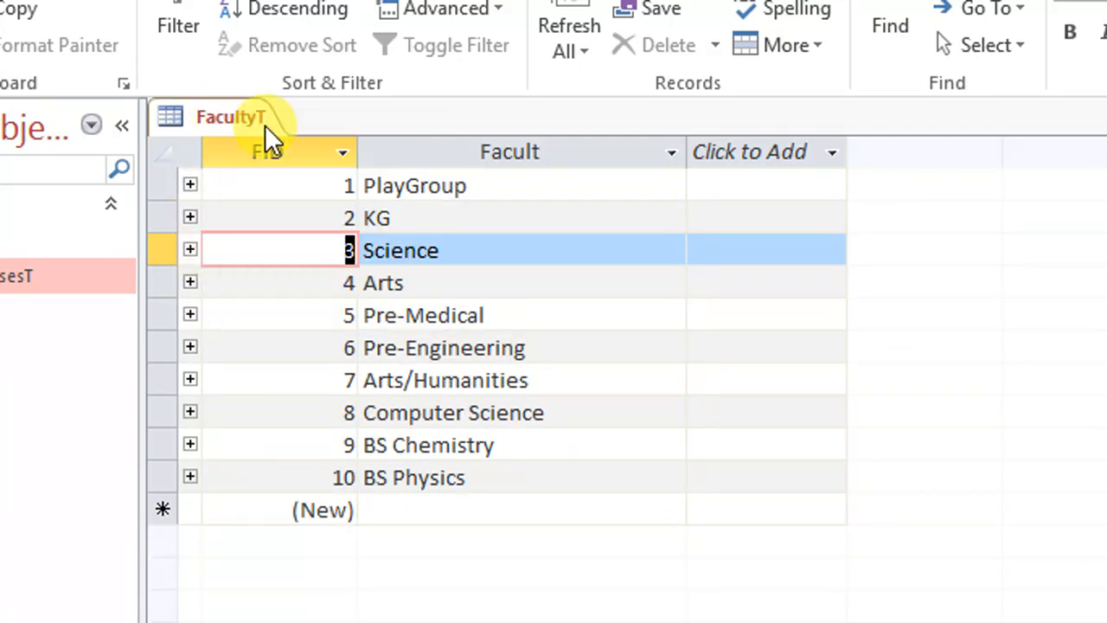
right_click(266, 123)
click(279, 124)
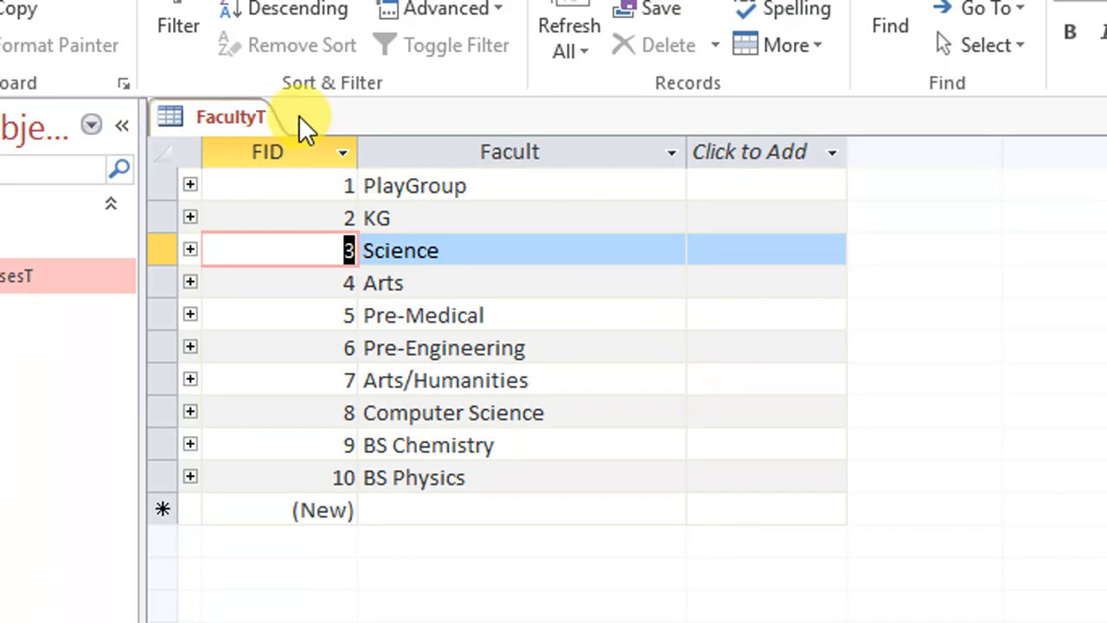
right_click(223, 107)
click(244, 118)
right_click(243, 118)
click(264, 177)
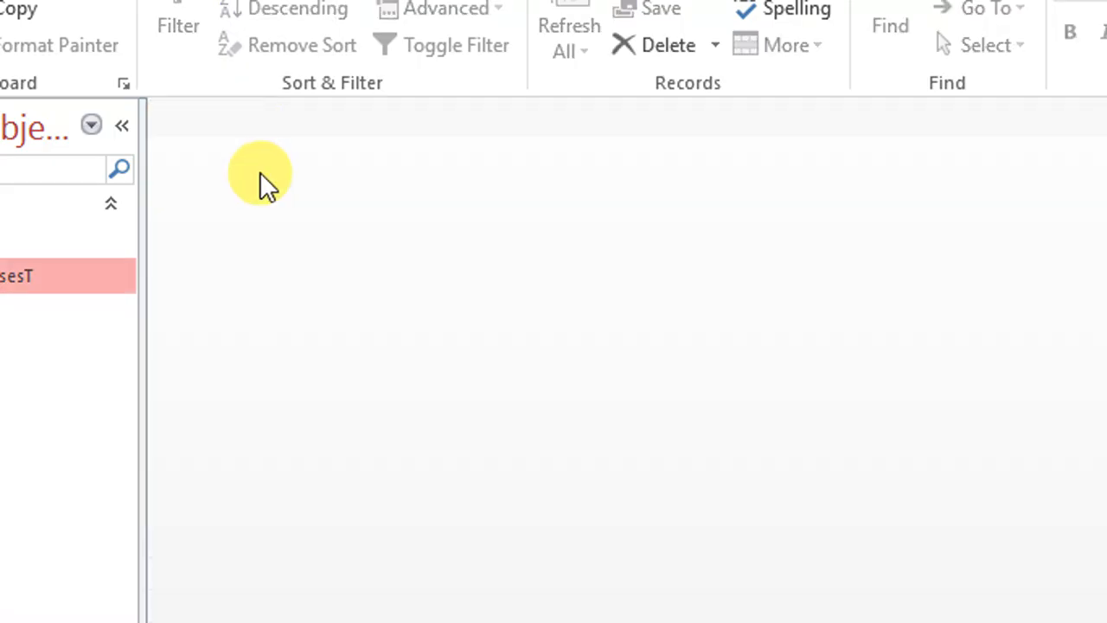
Step: Create a new table and save it as studentData
click(251, 61)
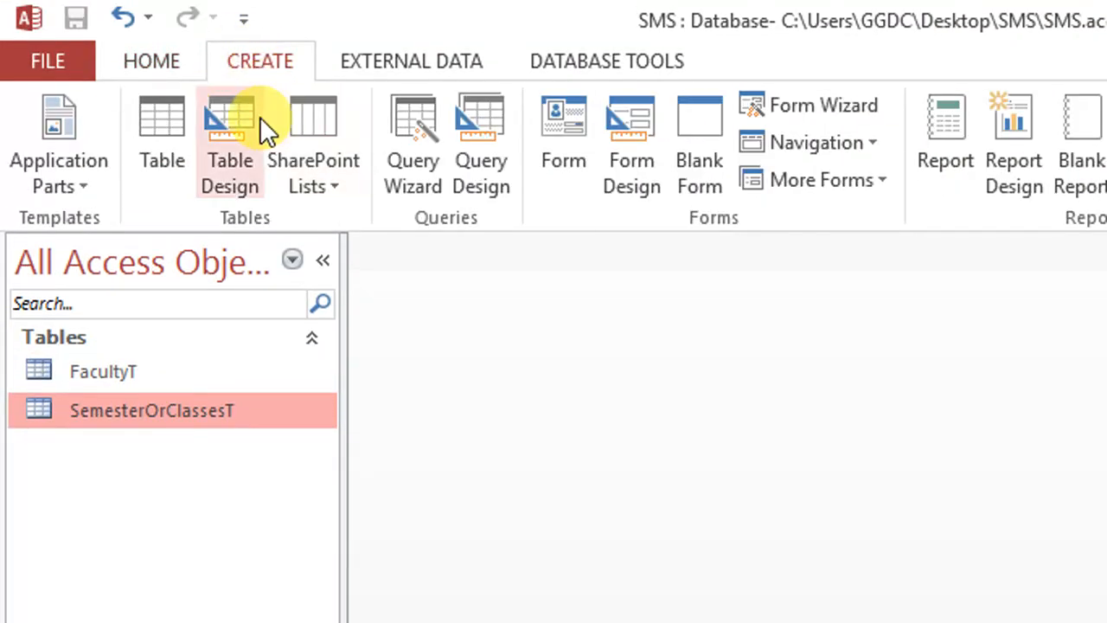
click(172, 121)
right_click(450, 261)
click(475, 280)
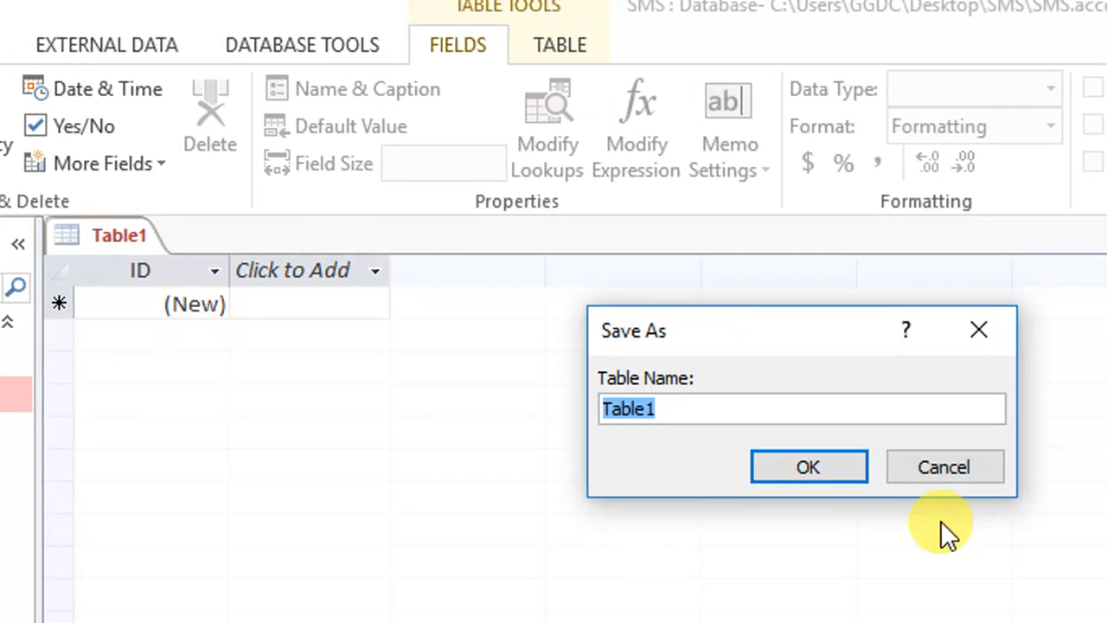
text(studentData)
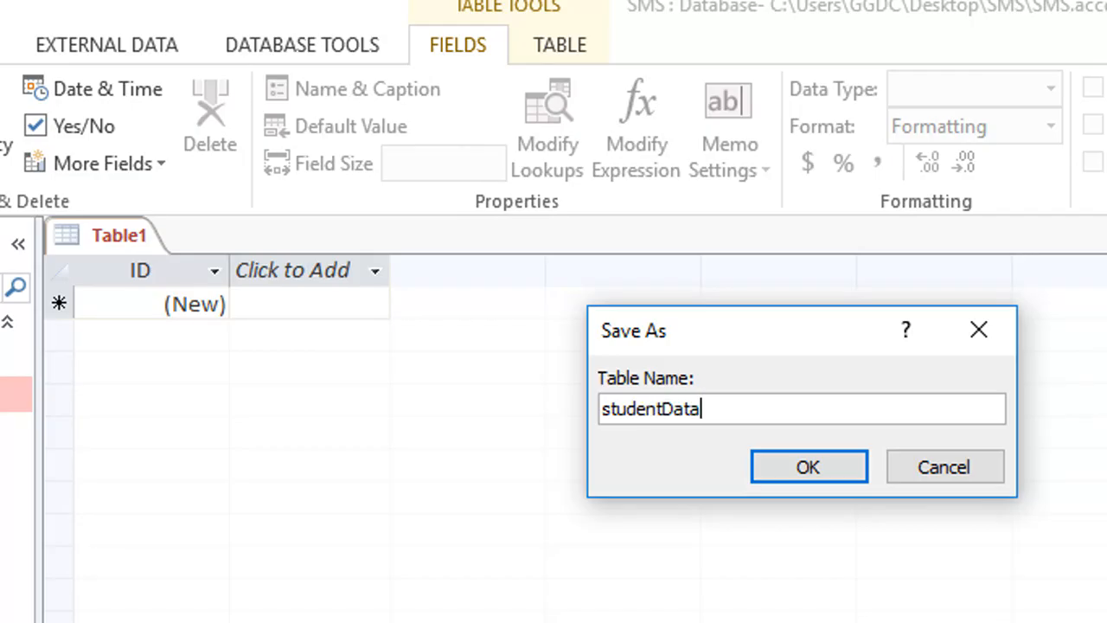
key(Return)
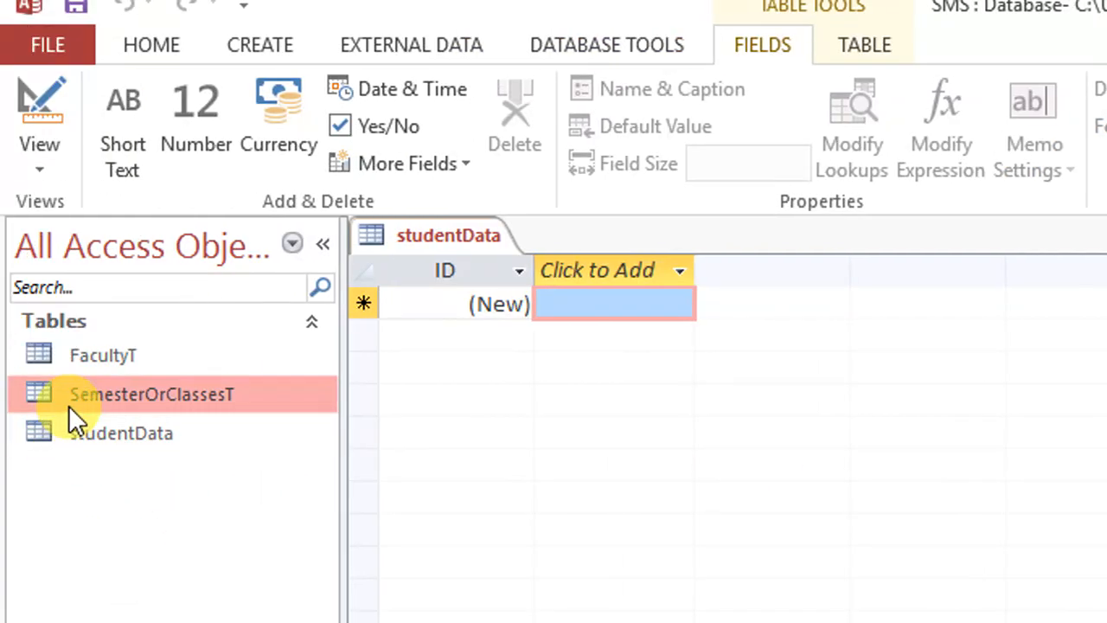
Step: Open studentData for design and rename its AutoNumber primary key field to StudID
right_click(412, 244)
click(465, 387)
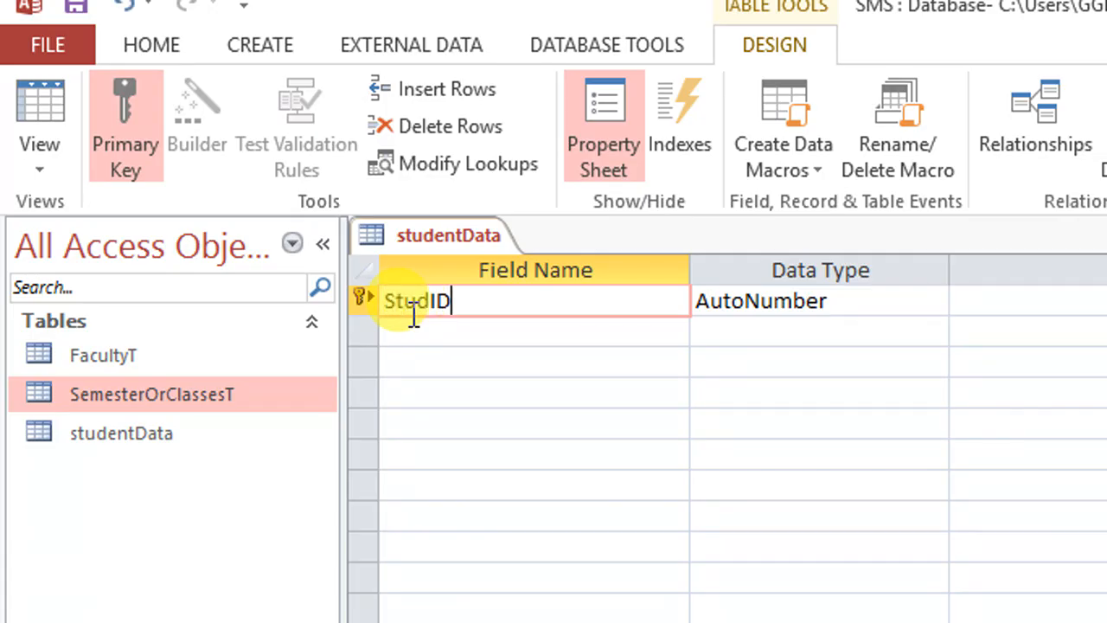
key(Down)
key(Left)
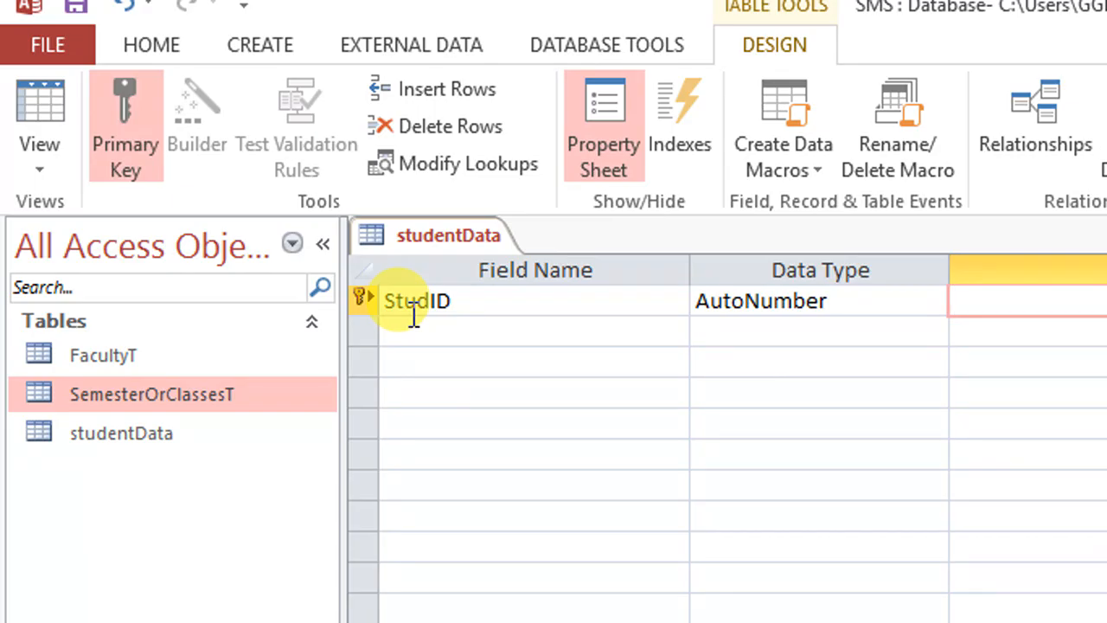
key(Left)
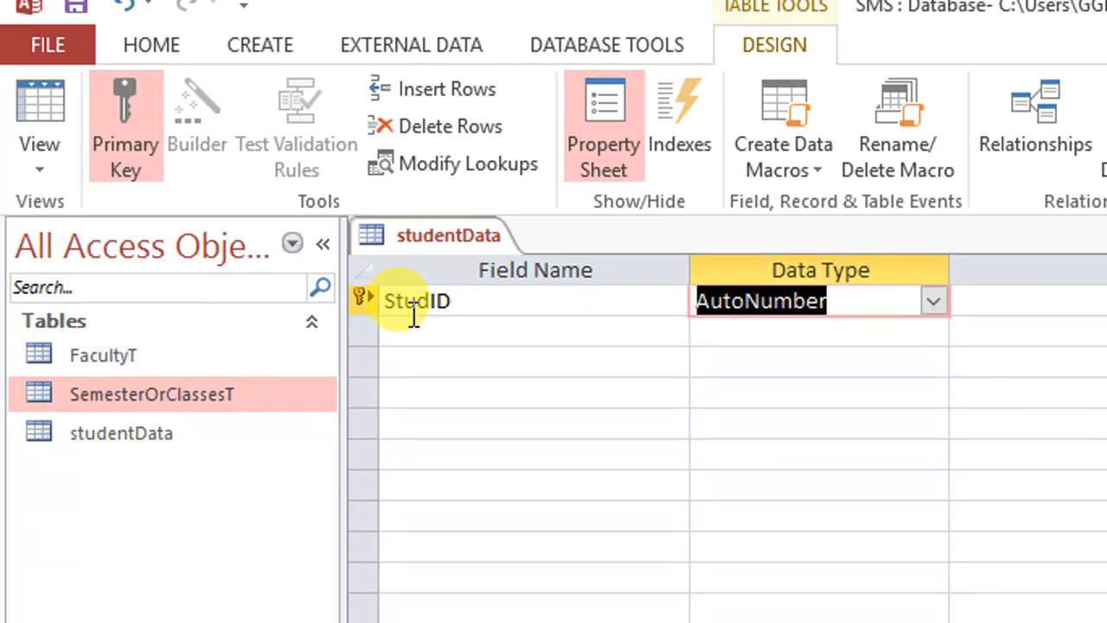
Step: Add the Short Text fields SName and SFName below StudID in studentData
key(Down)
key(Left)
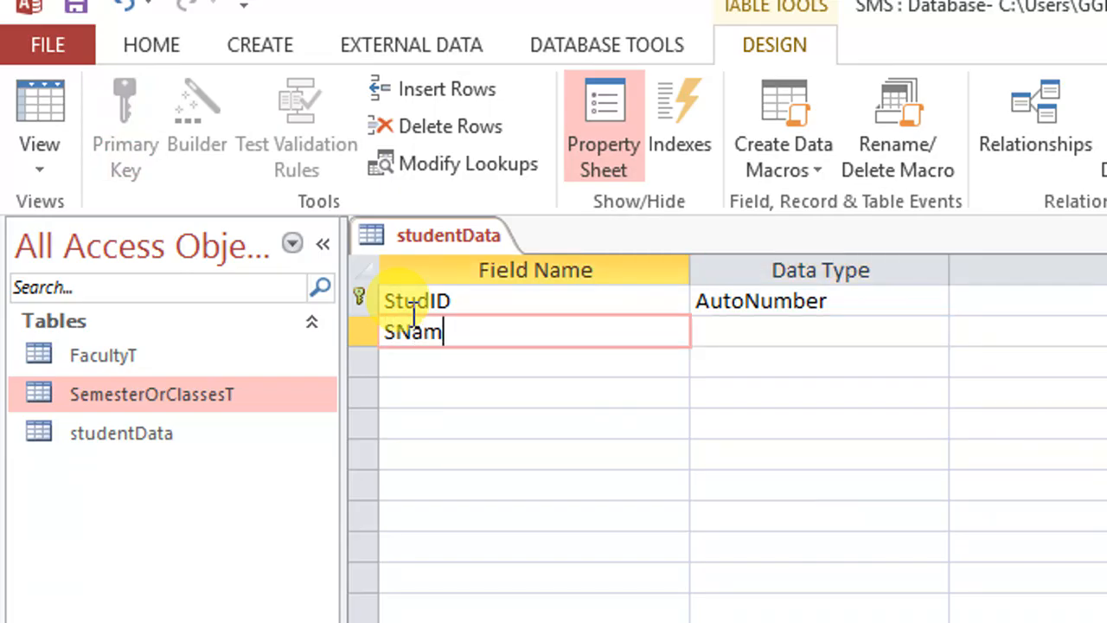
key(Tab)
key(Tab)
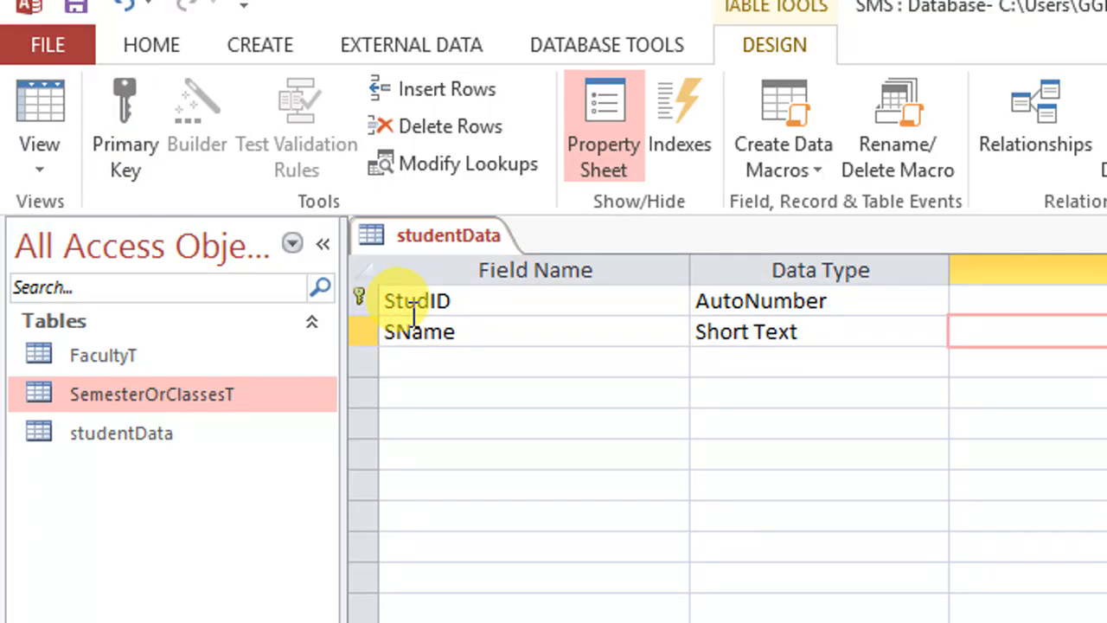
key(shift+Tab)
key(Down)
key(Left)
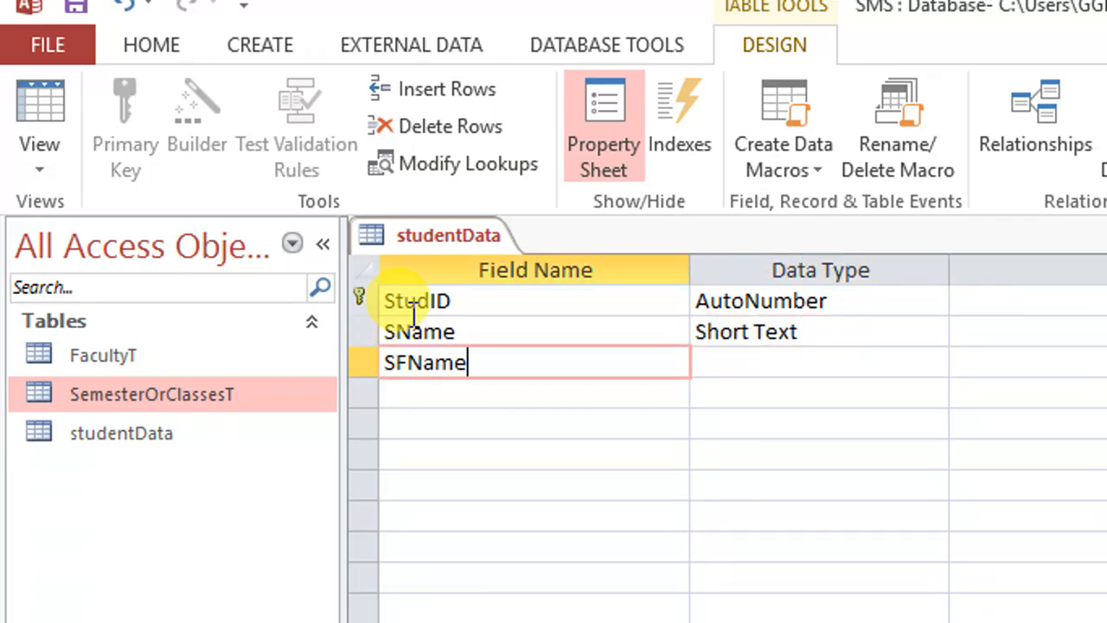
key(Tab)
Step: Add the Short Text fields ClassN and DOB below SFName in studentData
key(Down)
key(Left)
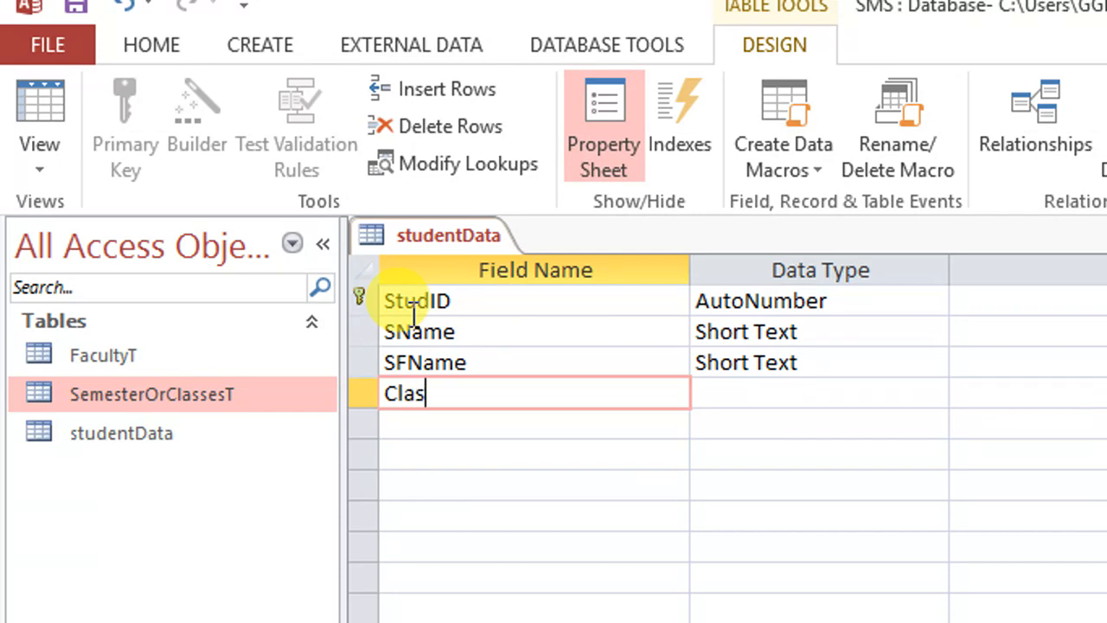
key(Tab)
key(Down)
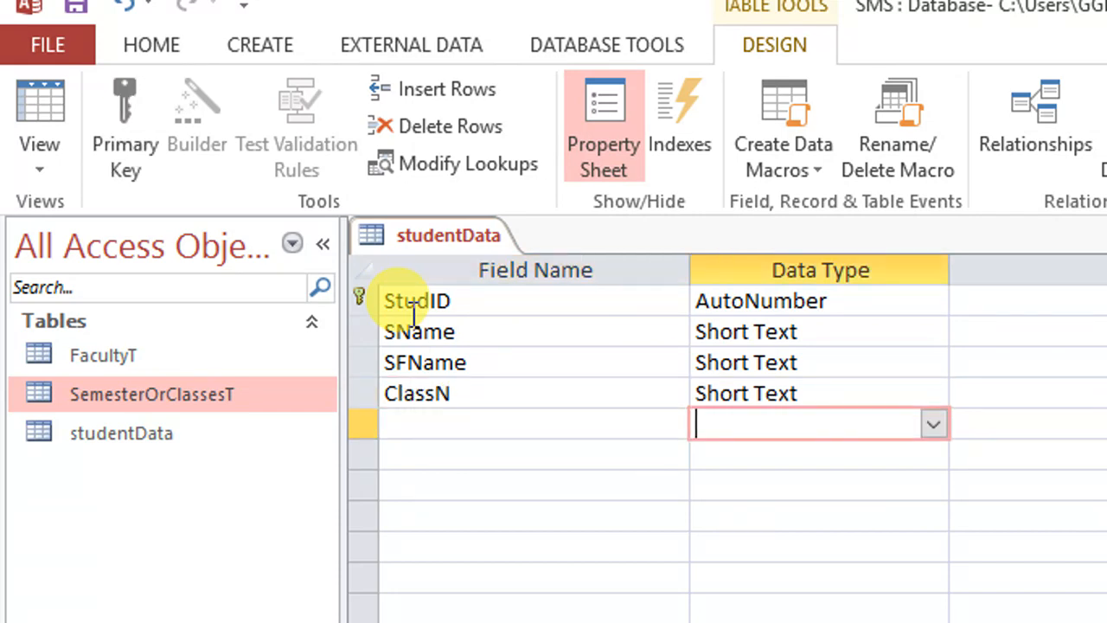
key(Left)
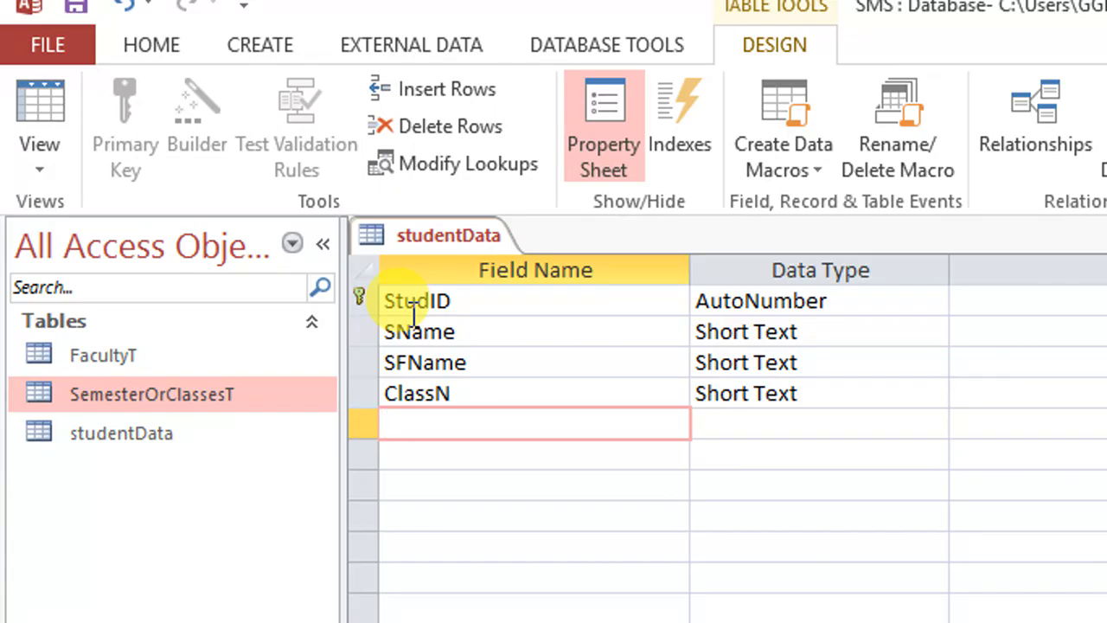
key(Tab)
Step: Add the Short Text fields Domcile and District below DOB in studentData
key(Down)
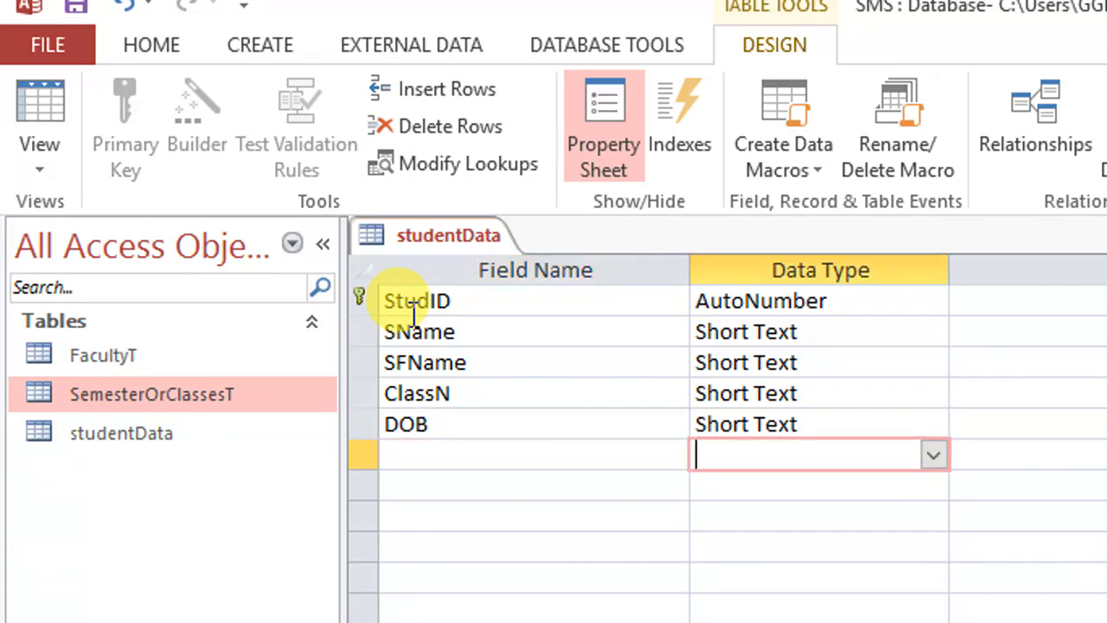
key(Left)
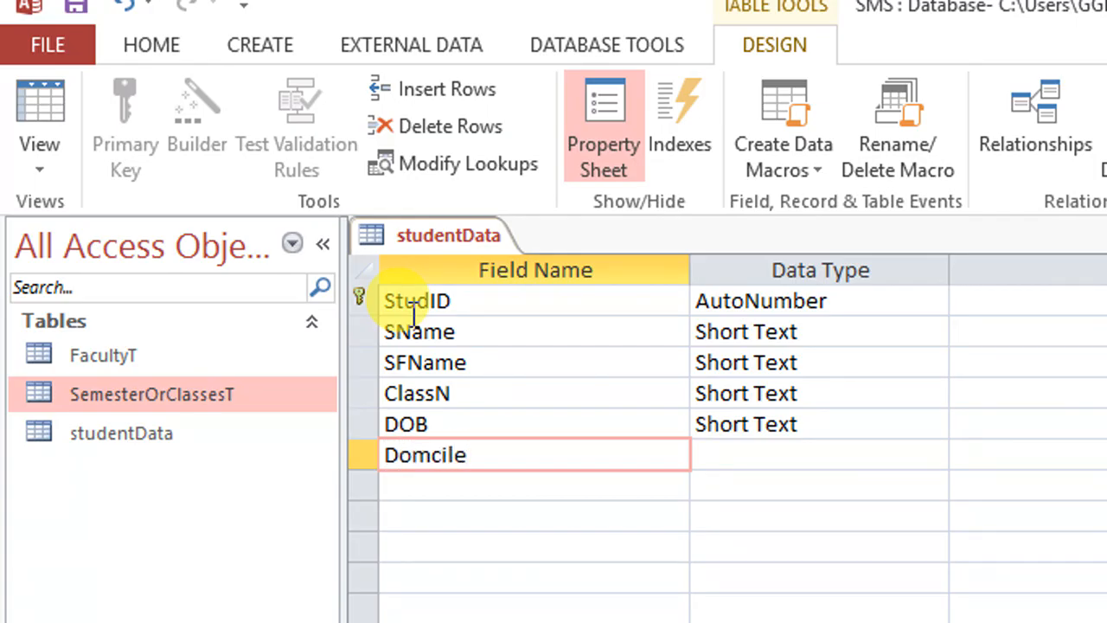
key(Tab)
key(Down)
key(Left)
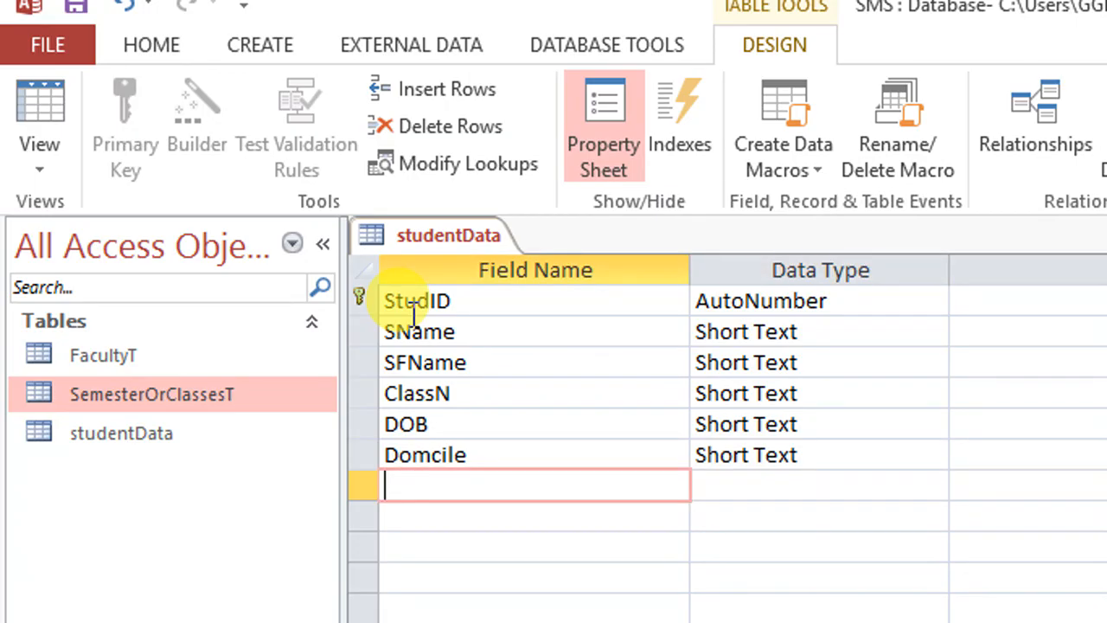
text(District)
key(Tab)
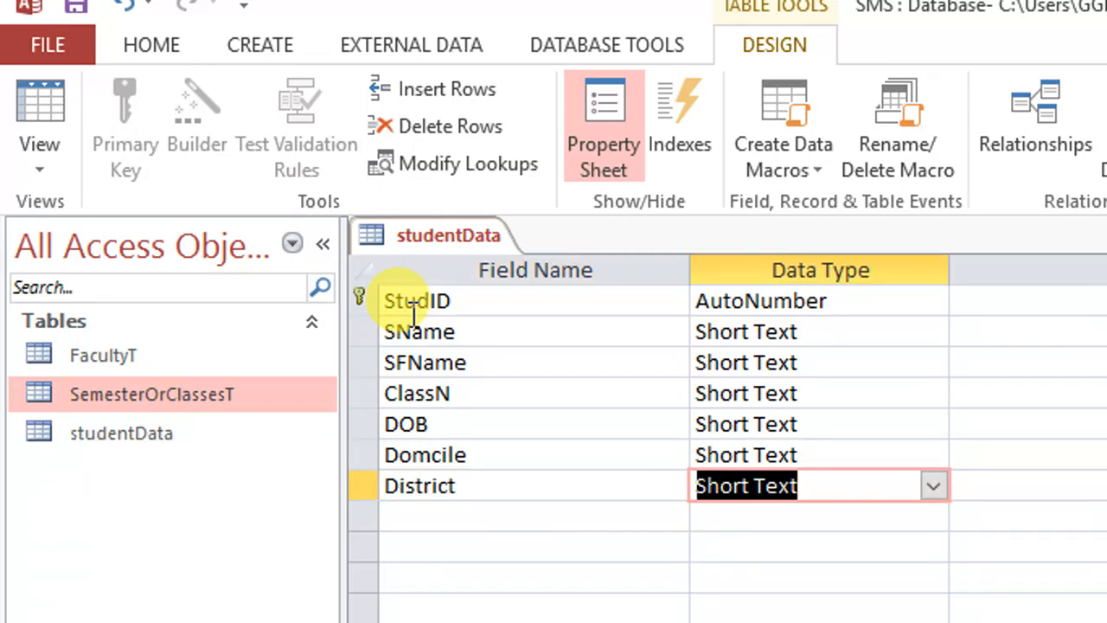
key(Down)
key(Left)
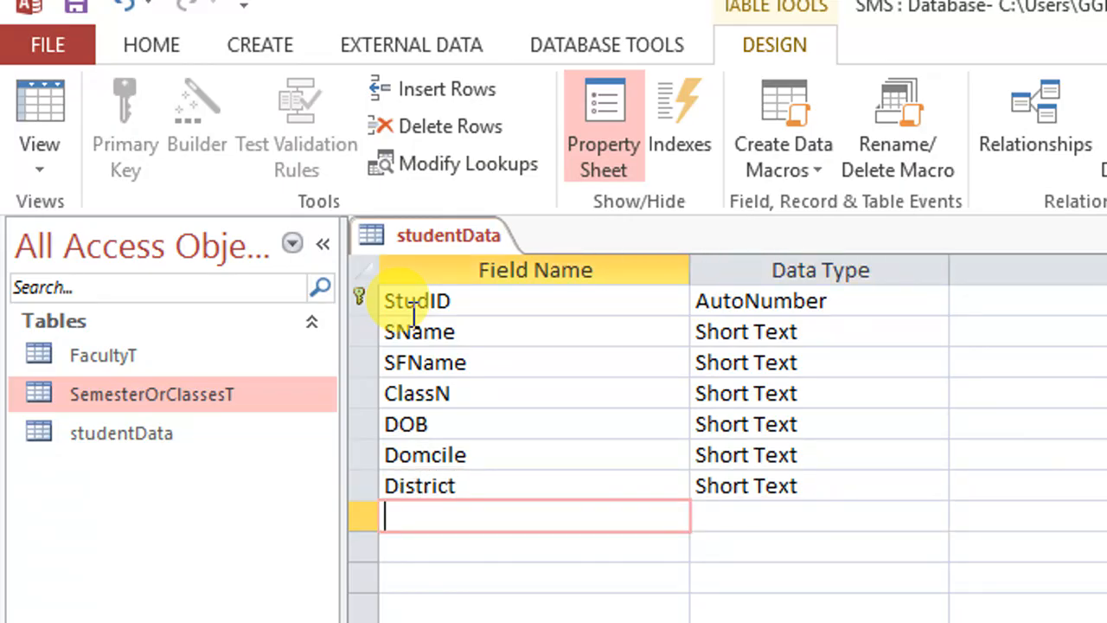
Step: Turn the District field into a single-column lookup that uses typed-in values, leaving the value list empty
key(Up)
key(Right)
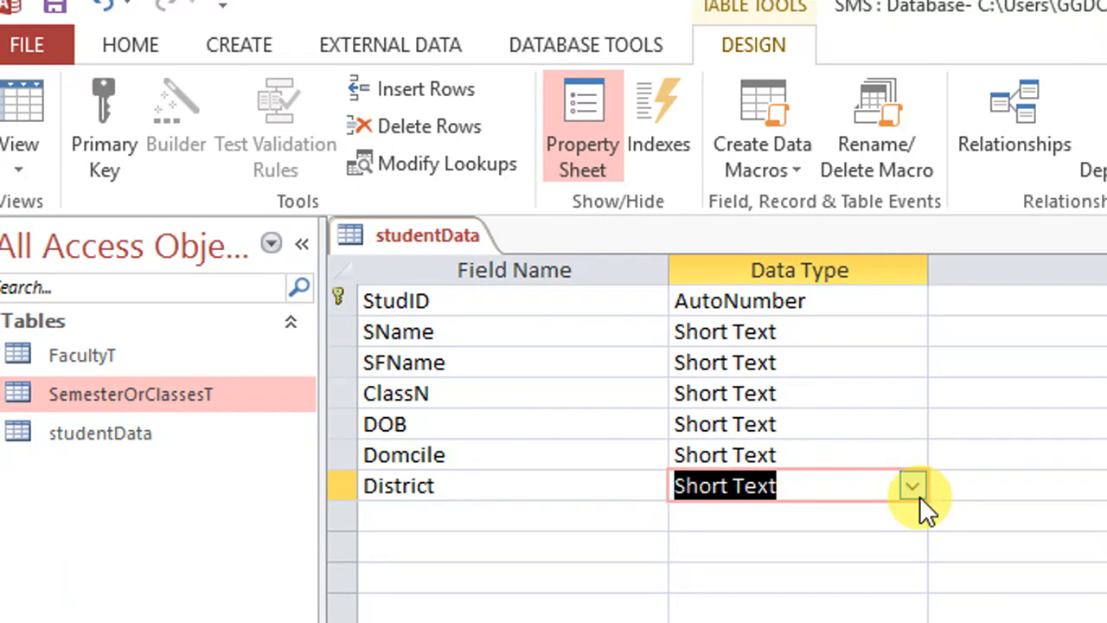
click(915, 490)
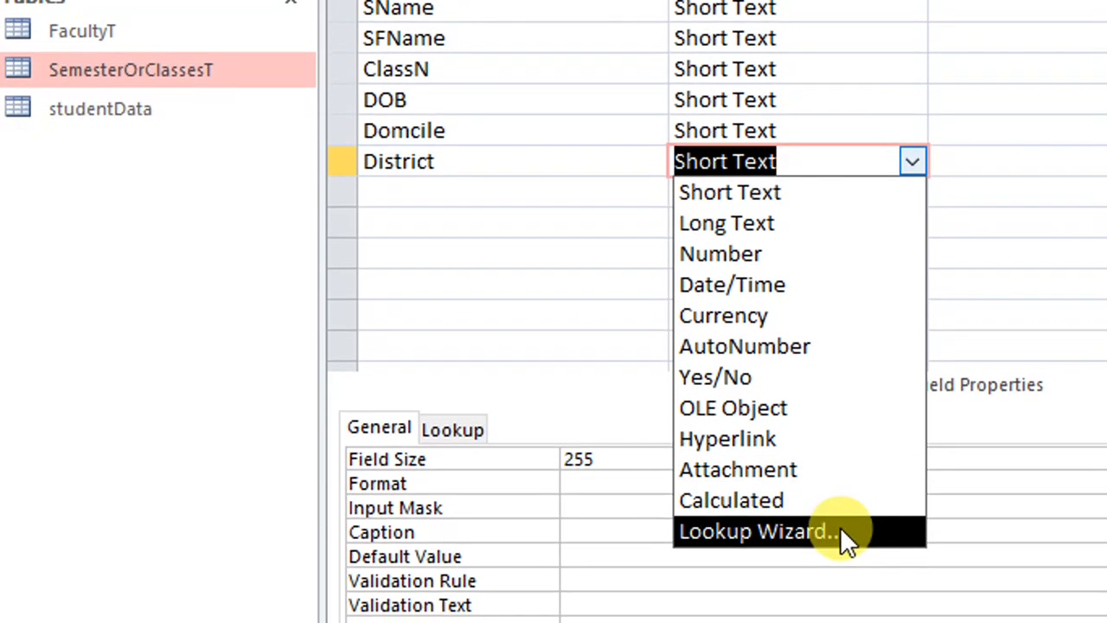
click(842, 525)
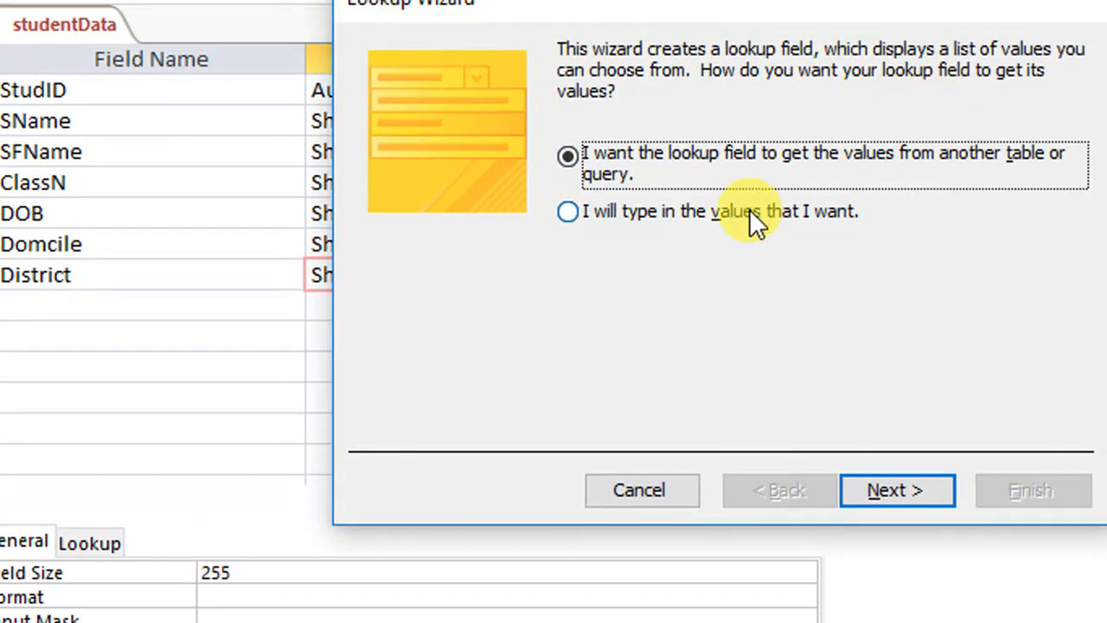
click(749, 212)
click(910, 484)
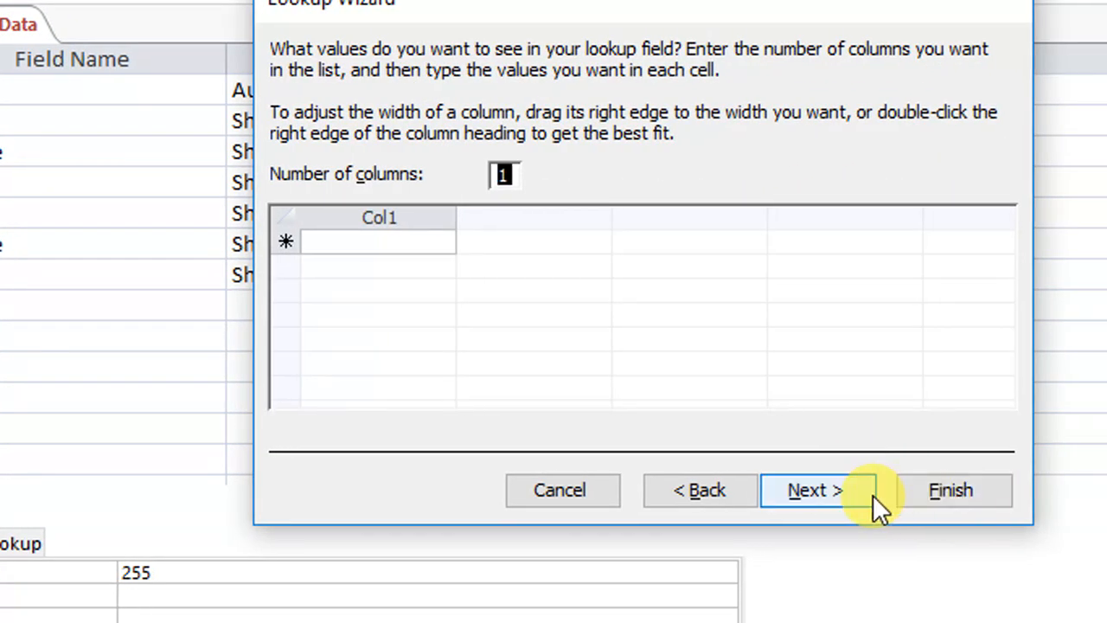
click(869, 495)
click(930, 500)
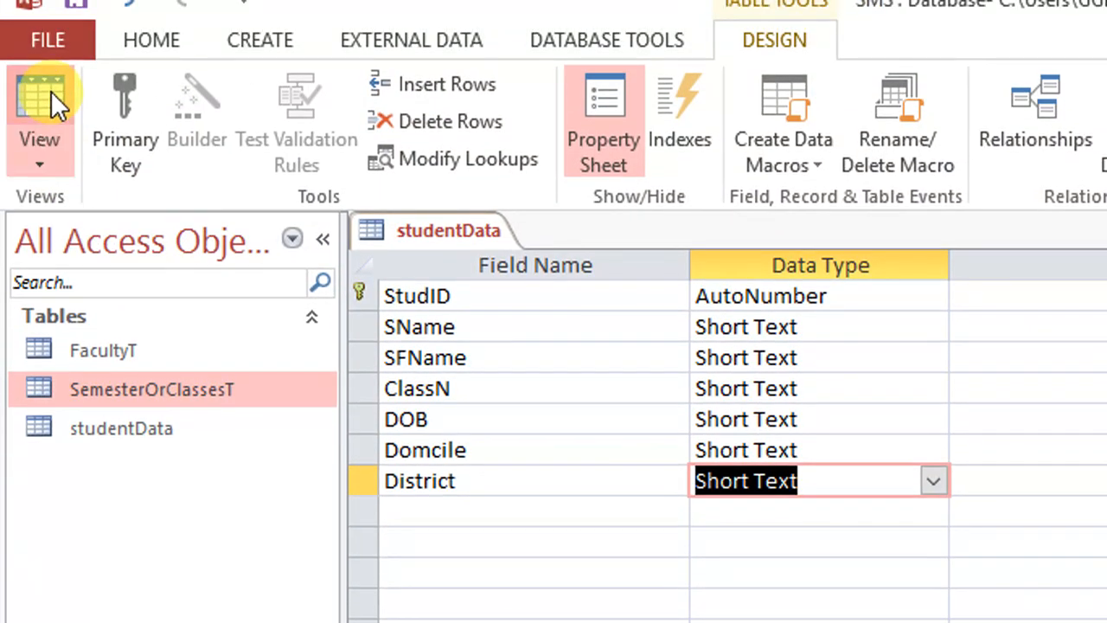
Step: Save studentData, show its datasheet, and fill the District list with Rawalpindi, Islamabad, Lahore and Sahiwal
click(45, 102)
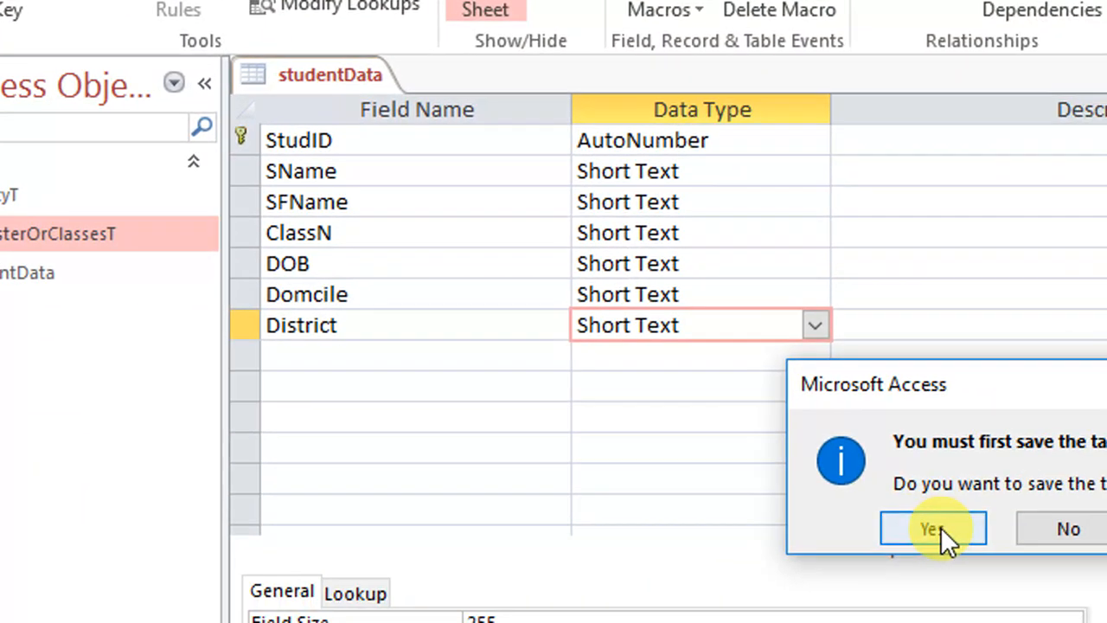
click(940, 527)
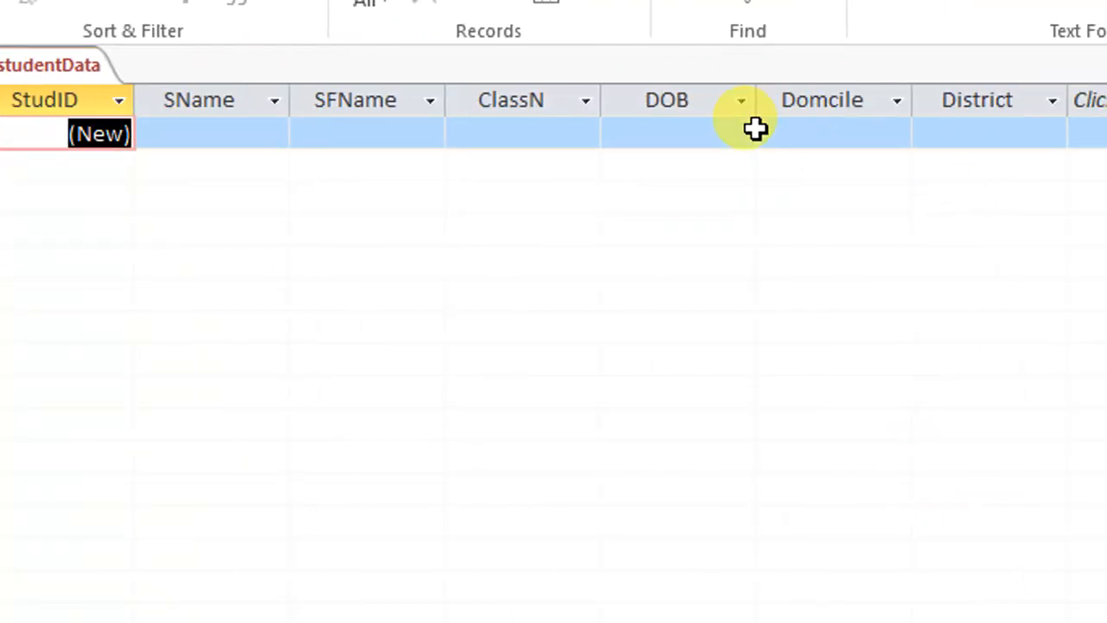
click(944, 132)
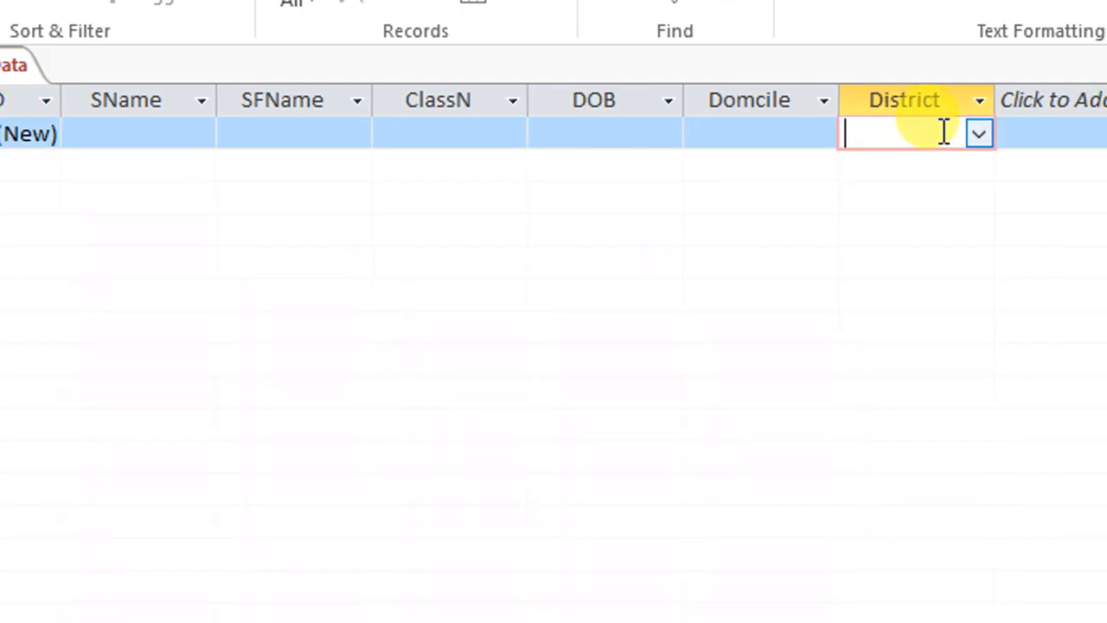
click(1010, 134)
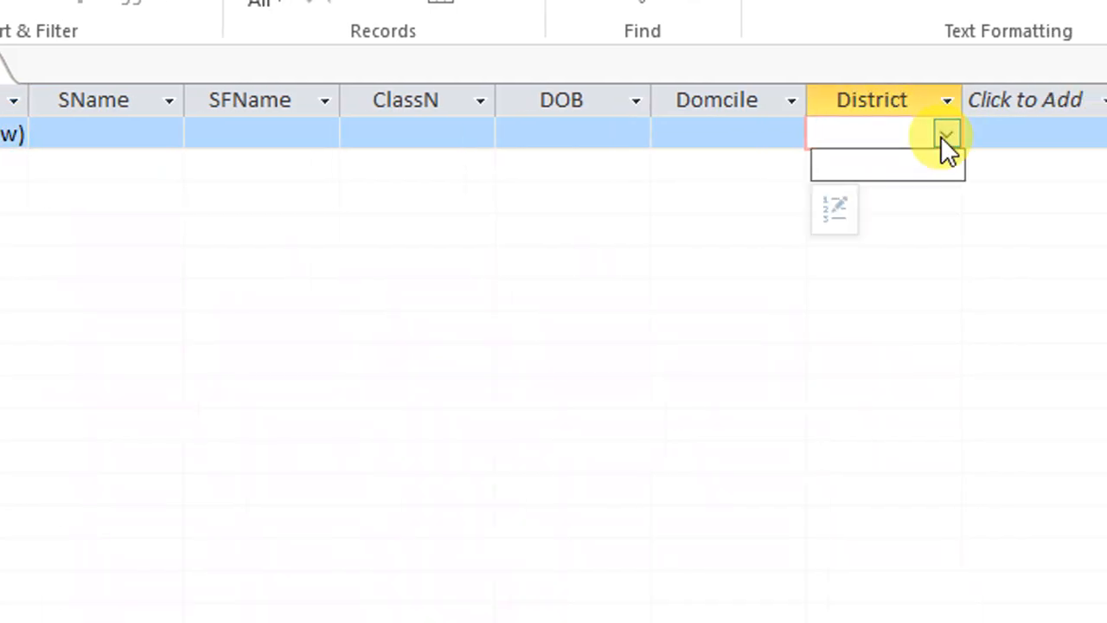
click(837, 210)
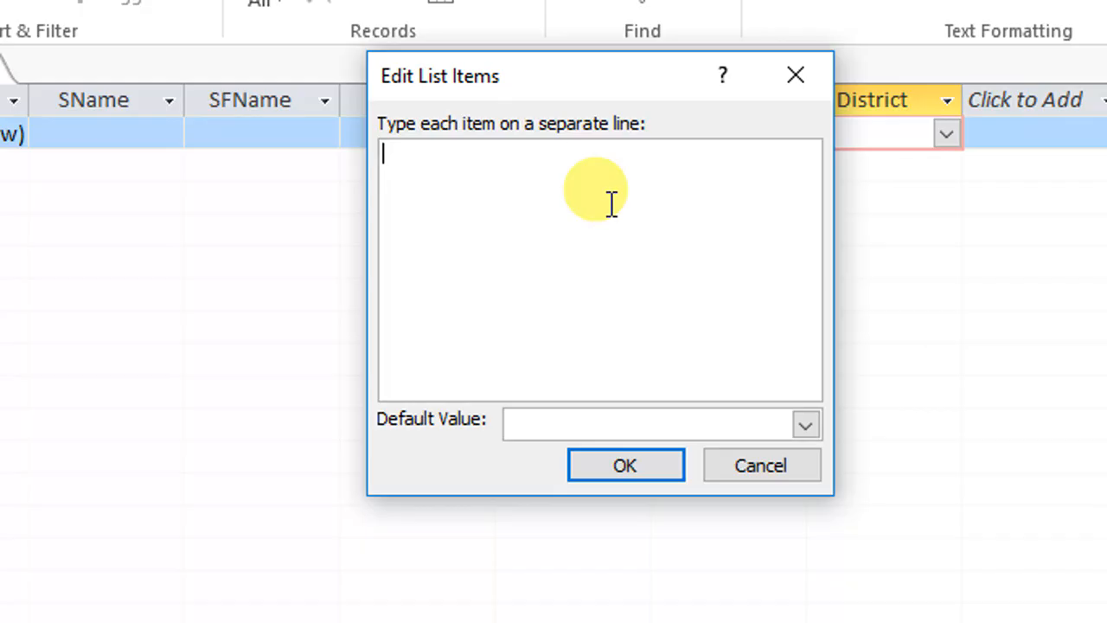
text(Rawalpindi)
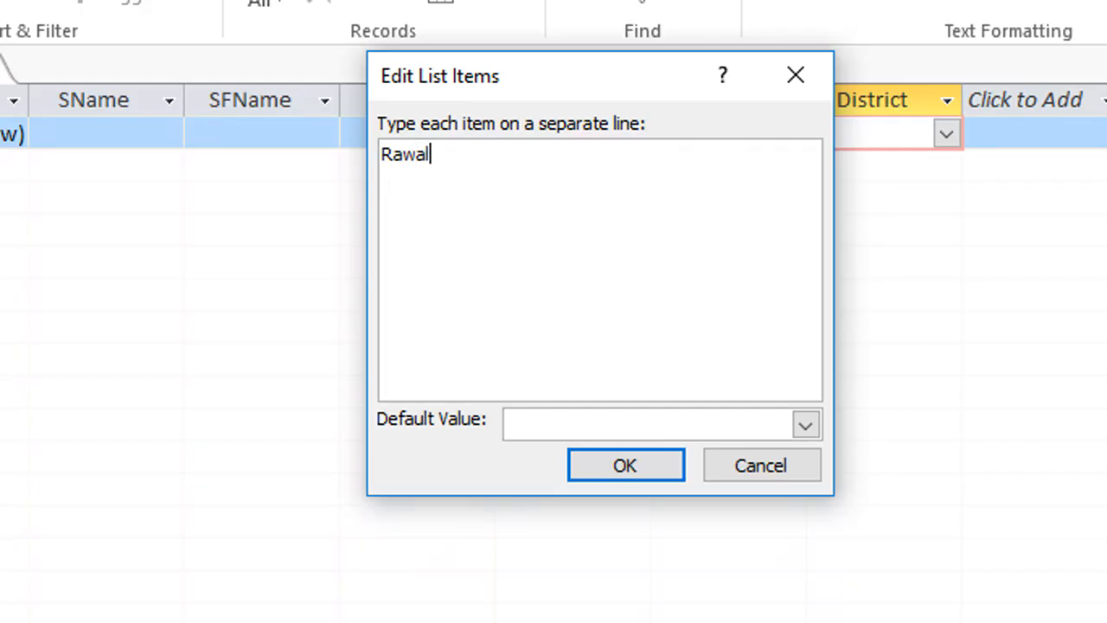
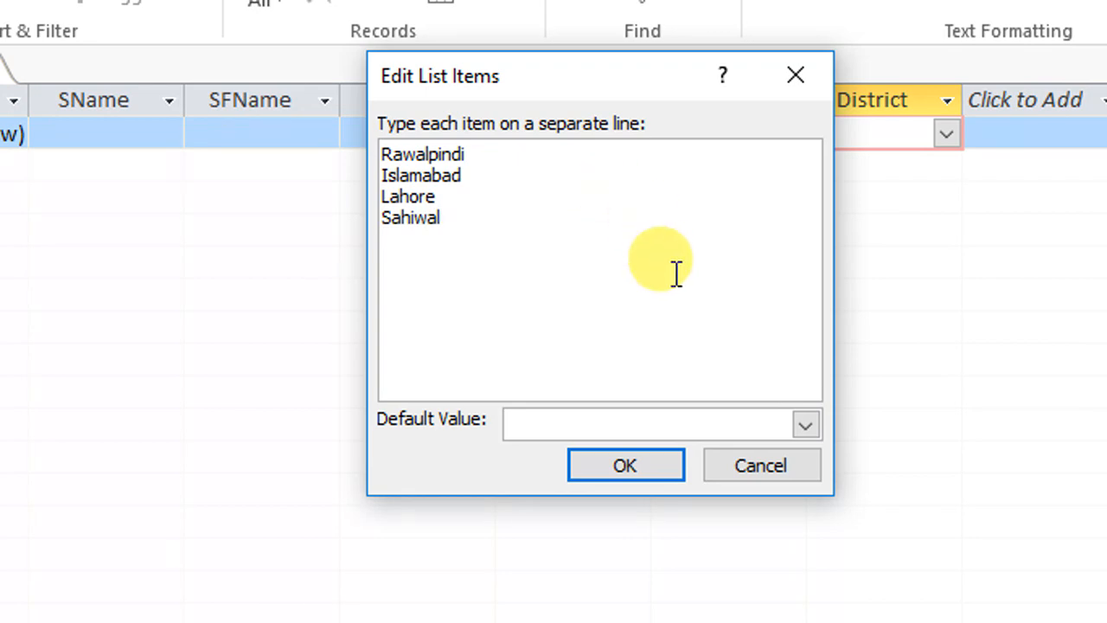
click(640, 462)
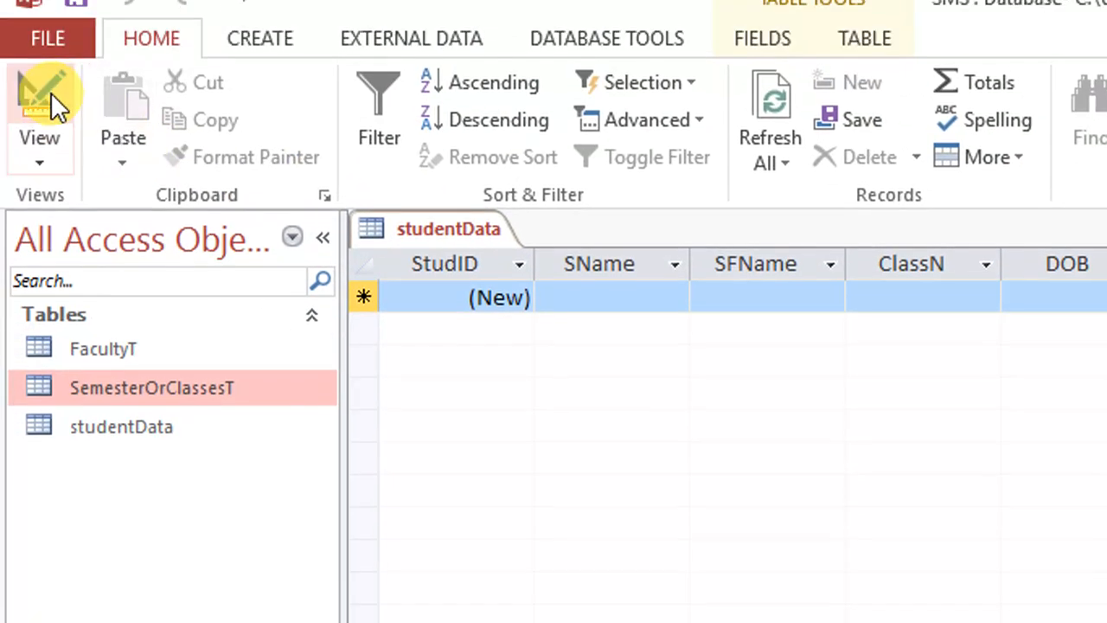
Step: Test the District list by picking Rawalpindi in a new studentData record, and delete that record
click(39, 91)
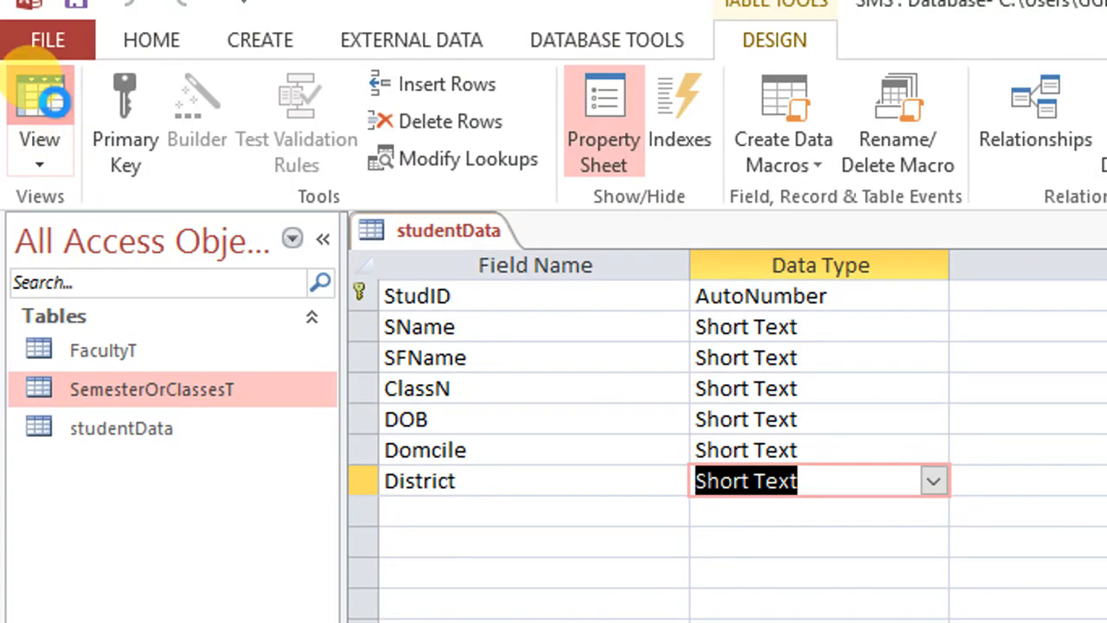
click(39, 93)
click(762, 298)
click(811, 301)
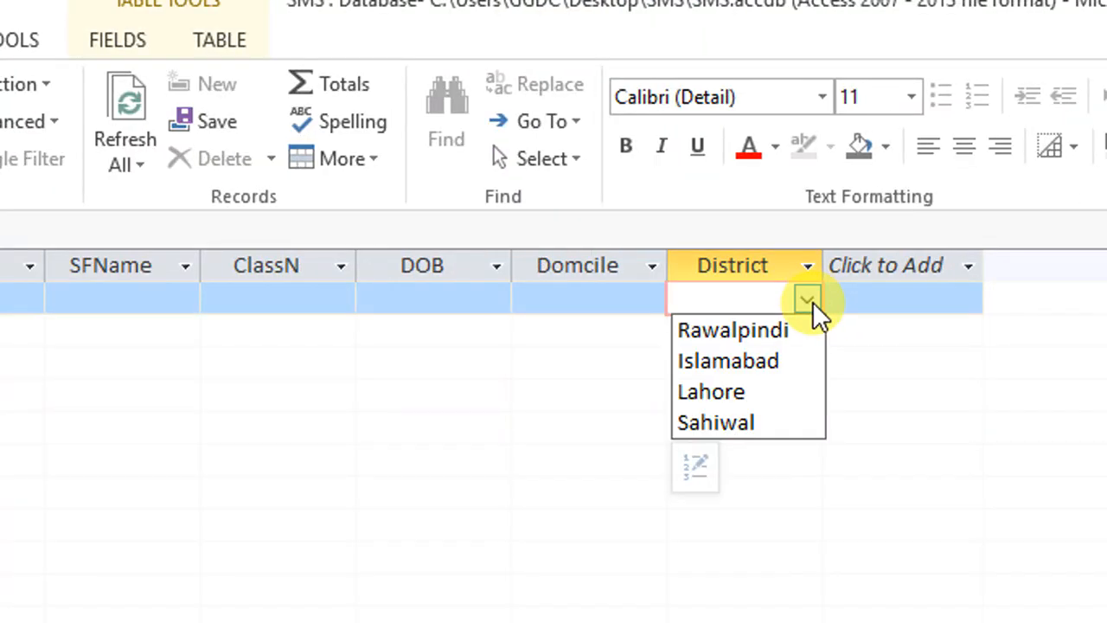
click(753, 329)
click(157, 294)
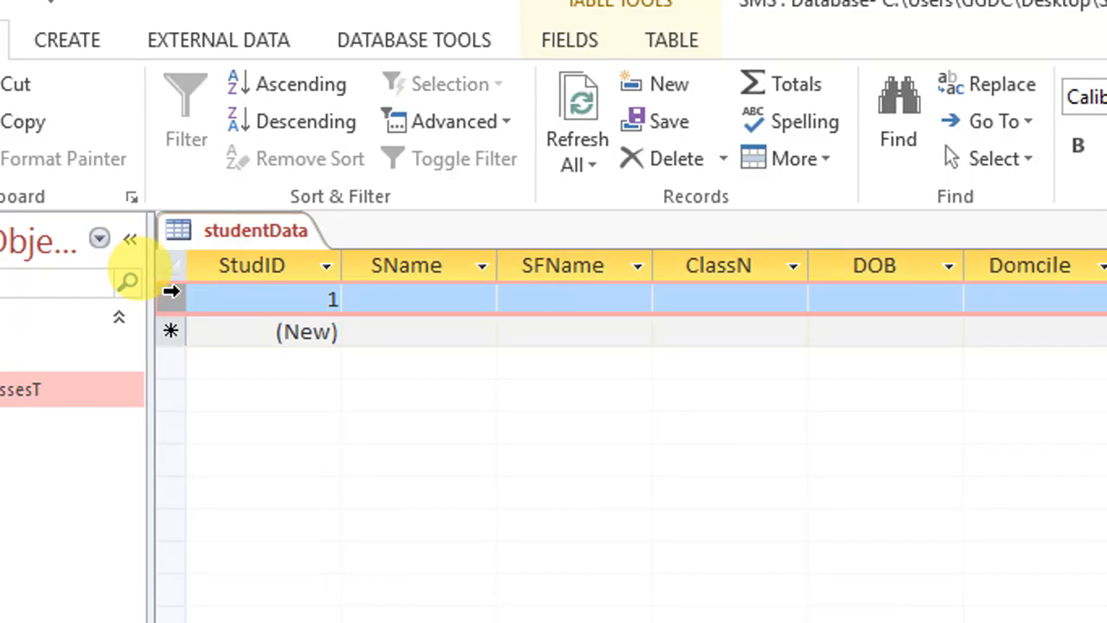
key(Delete)
key(Return)
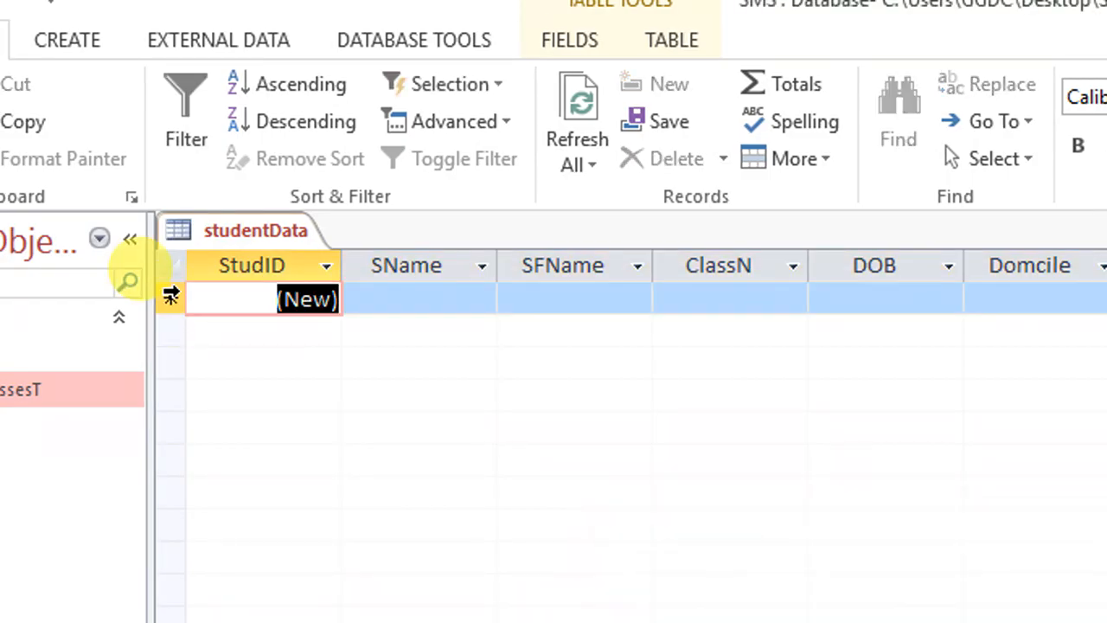
Step: Return studentData to design and add the Short Text field Addrss below District
click(36, 102)
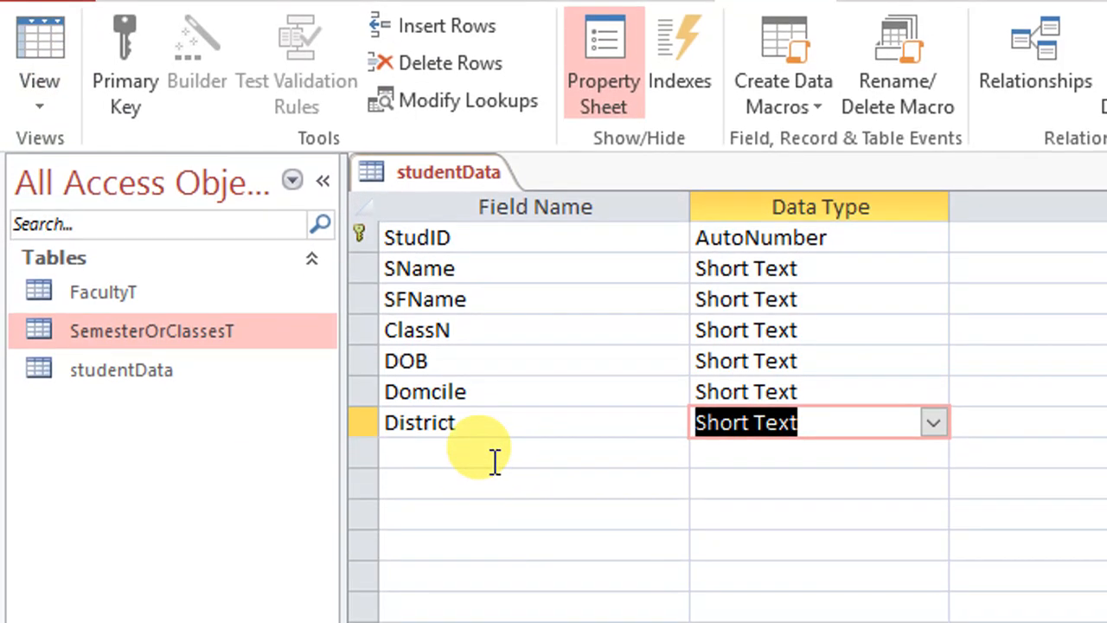
click(494, 517)
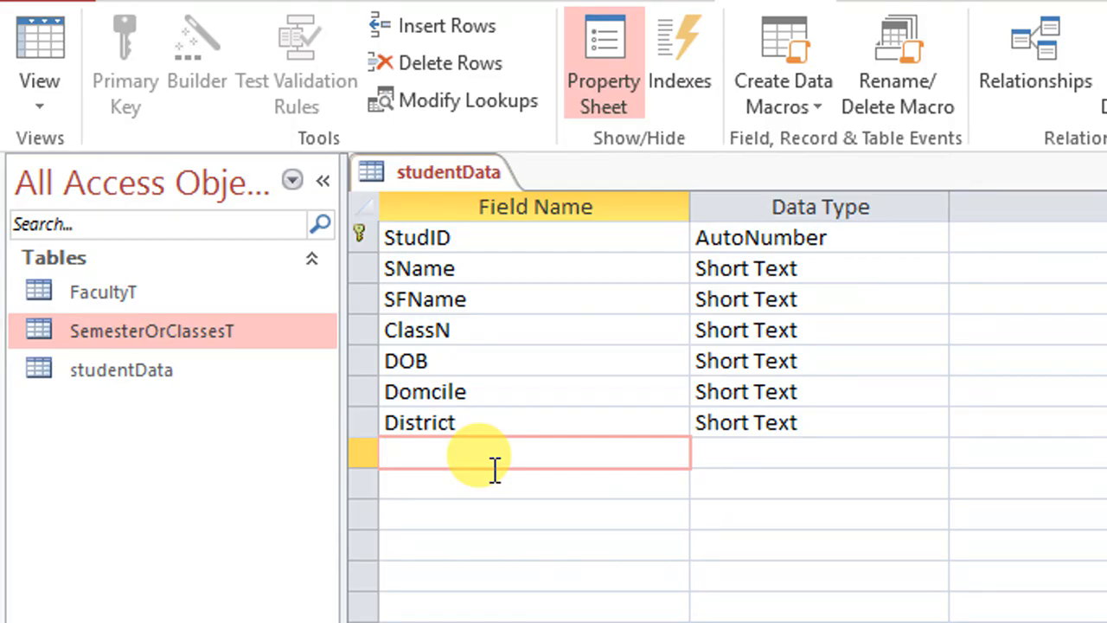
text(Addrs)
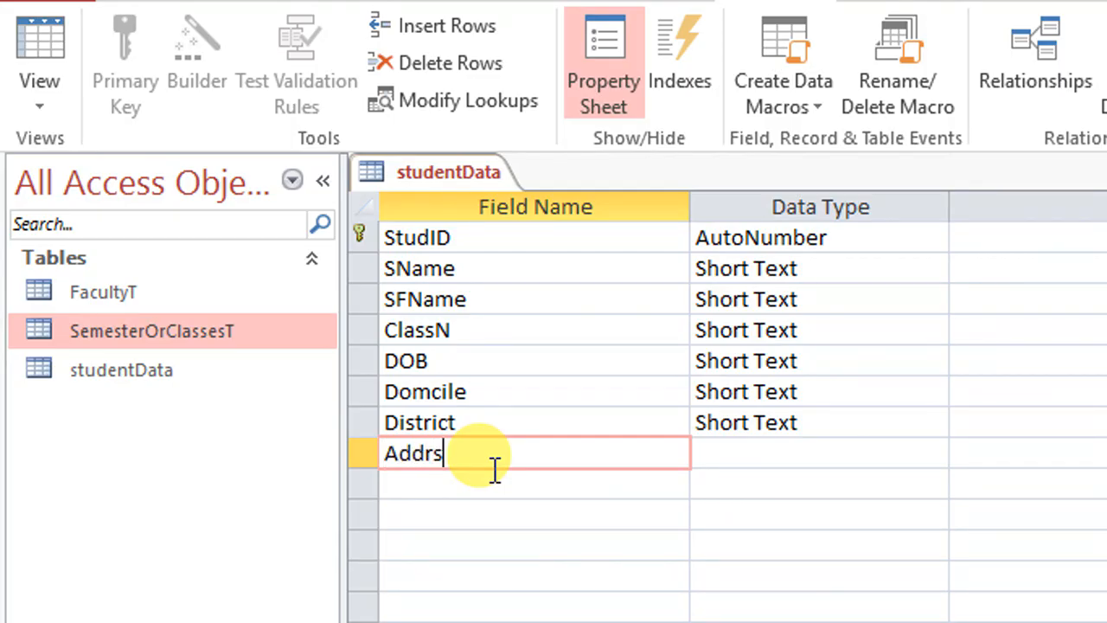
text(s)
key(Tab)
key(Down)
key(Left)
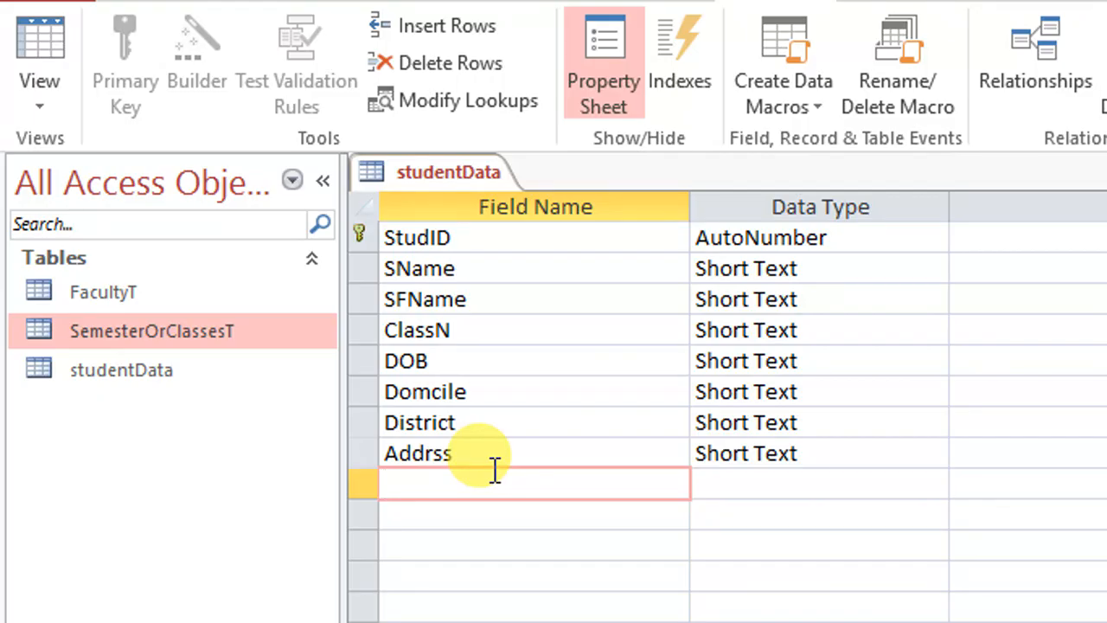
Step: Add a Yes/No field named Remrx below Addrss in studentData
text(Rem)
key(Tab)
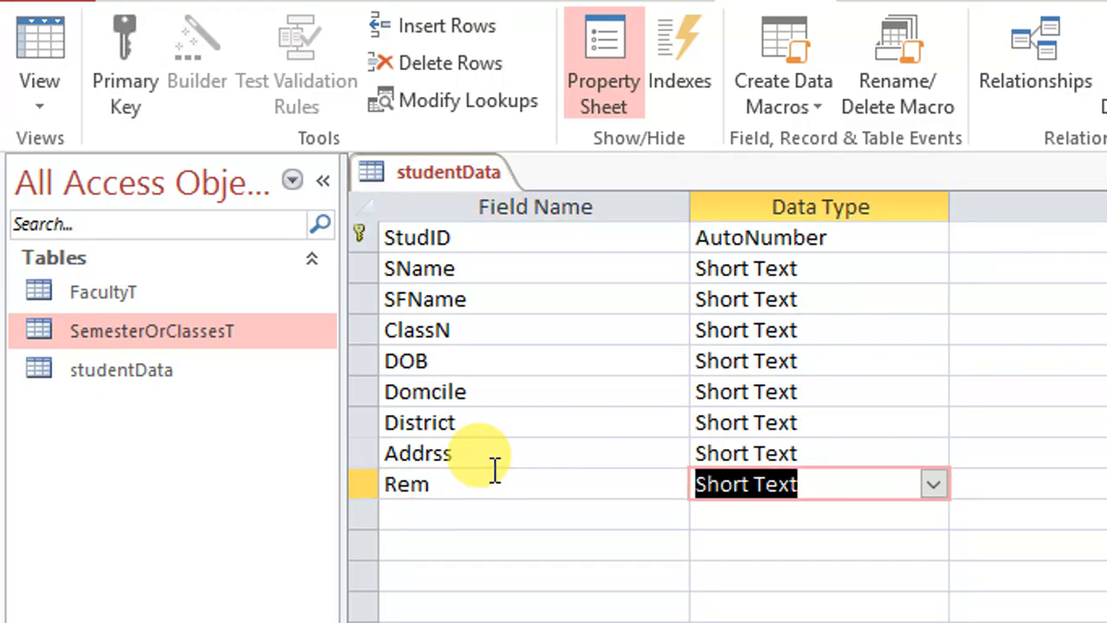
text(ye)
key(Tab)
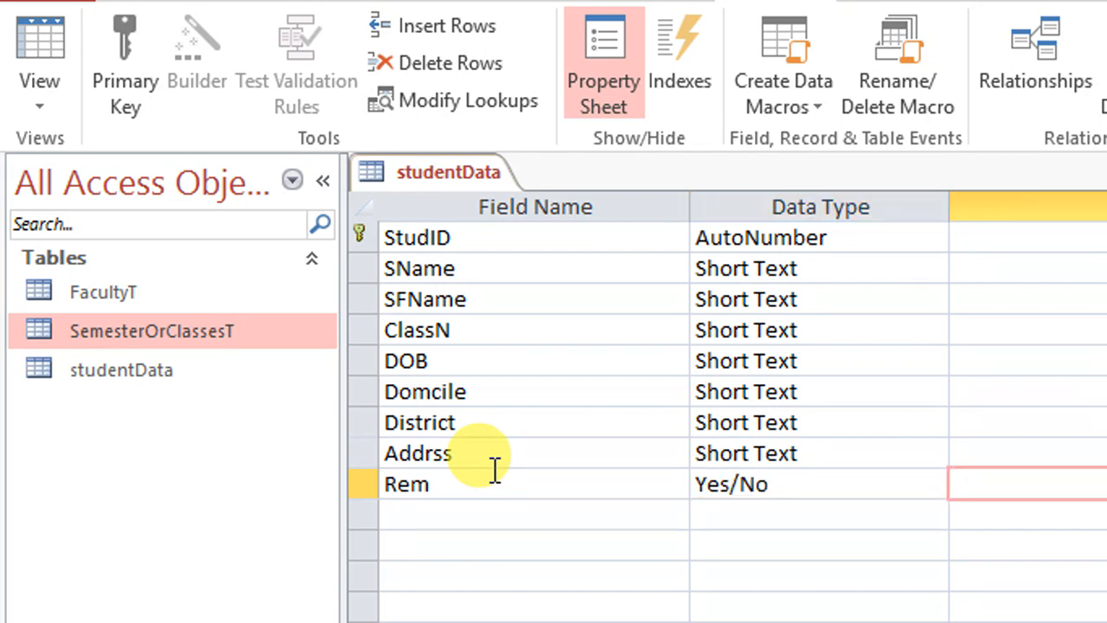
key(shift+Tab)
key(shift+Tab)
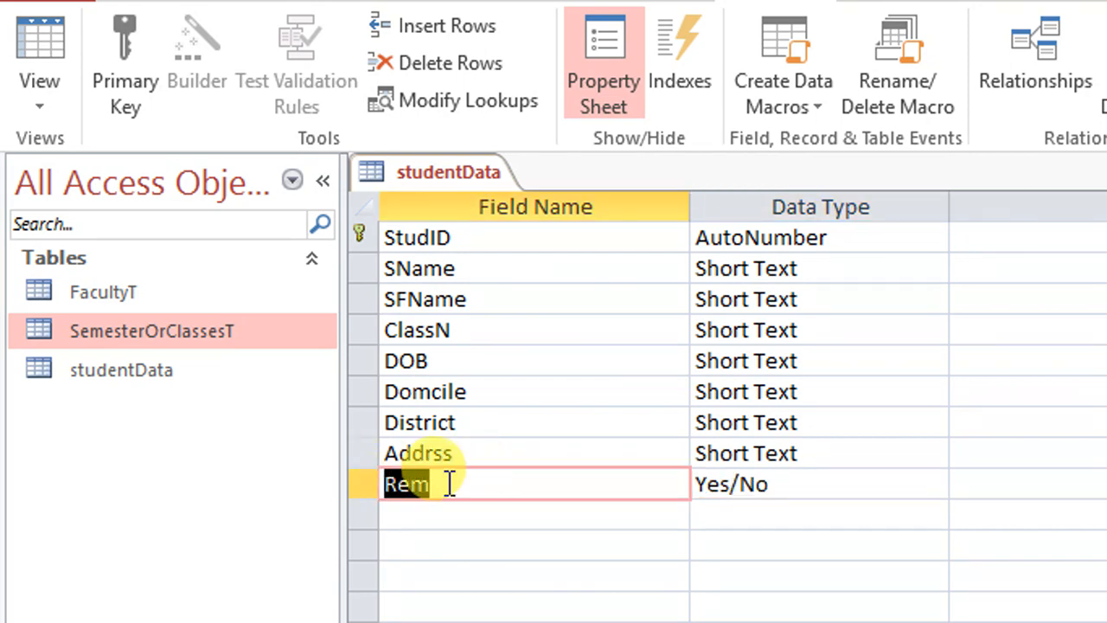
click(470, 485)
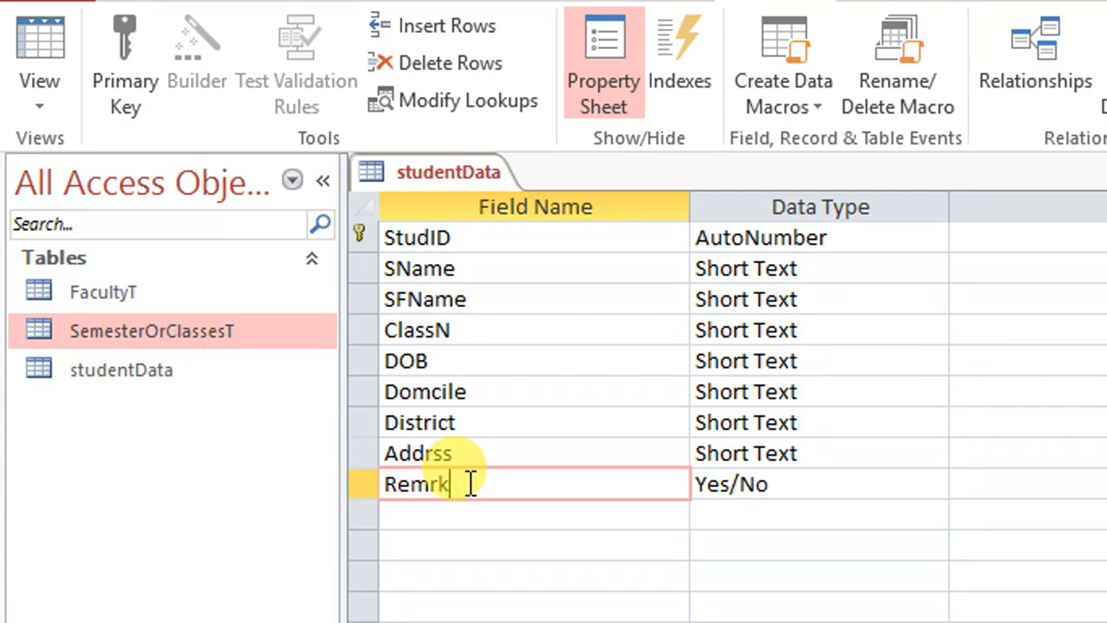
text(rx)
key(Tab)
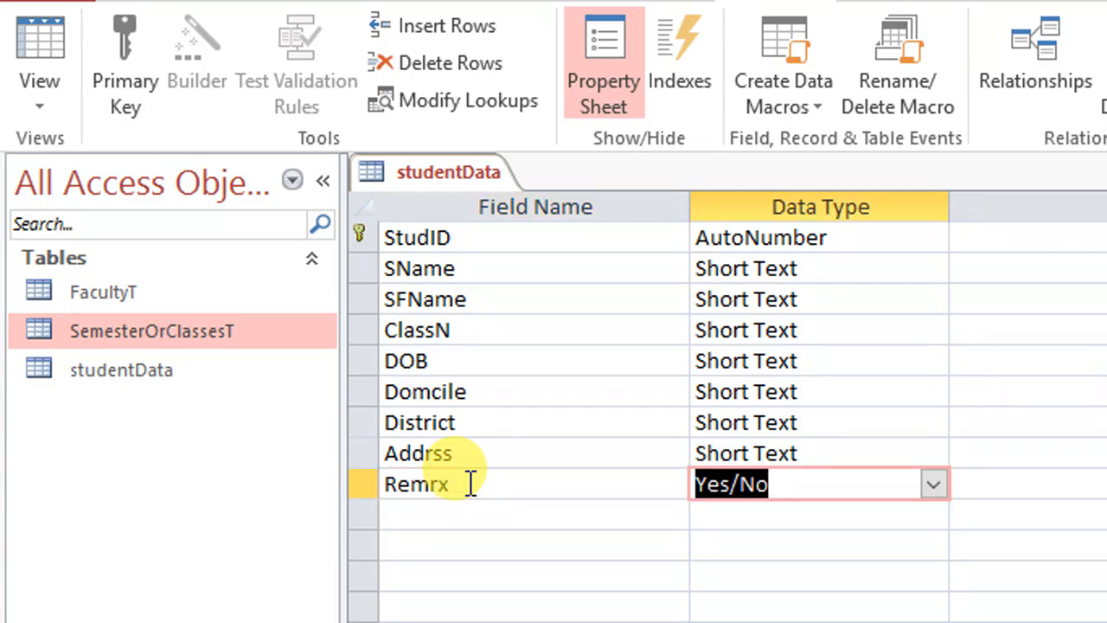
key(Tab)
key(Tab)
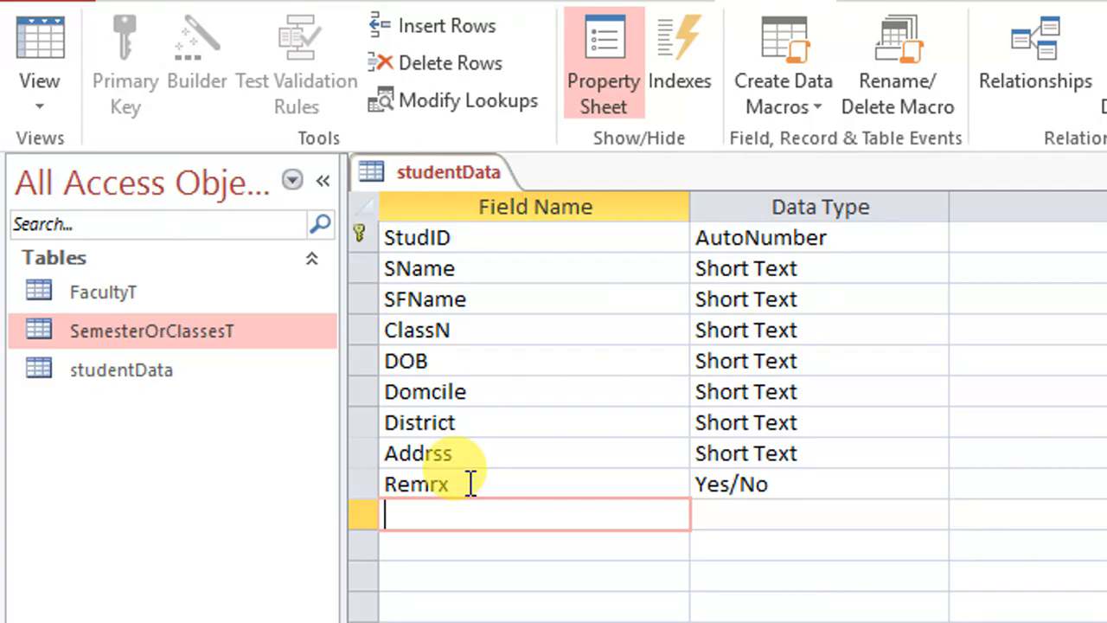
Step: Save the studentData design and close the table
right_click(463, 166)
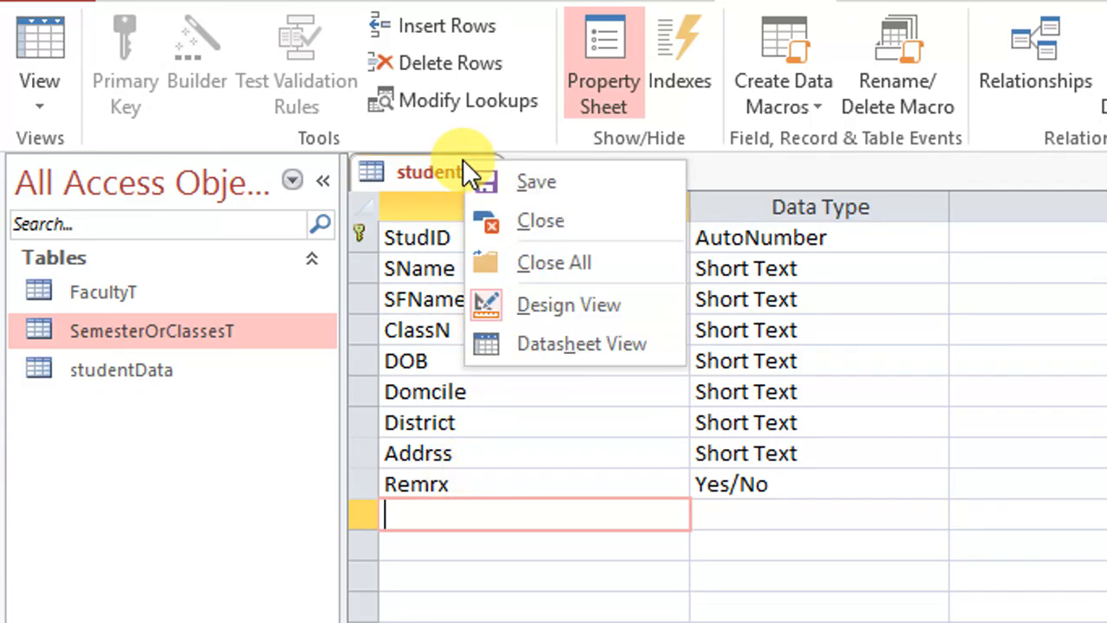
click(485, 173)
right_click(487, 176)
click(543, 222)
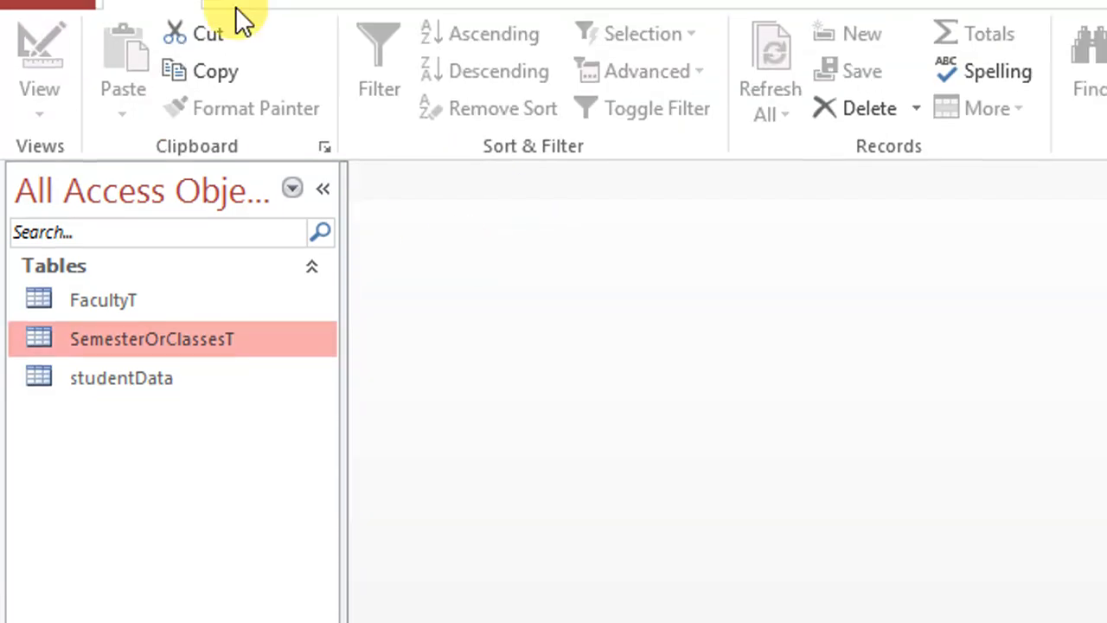
click(277, 63)
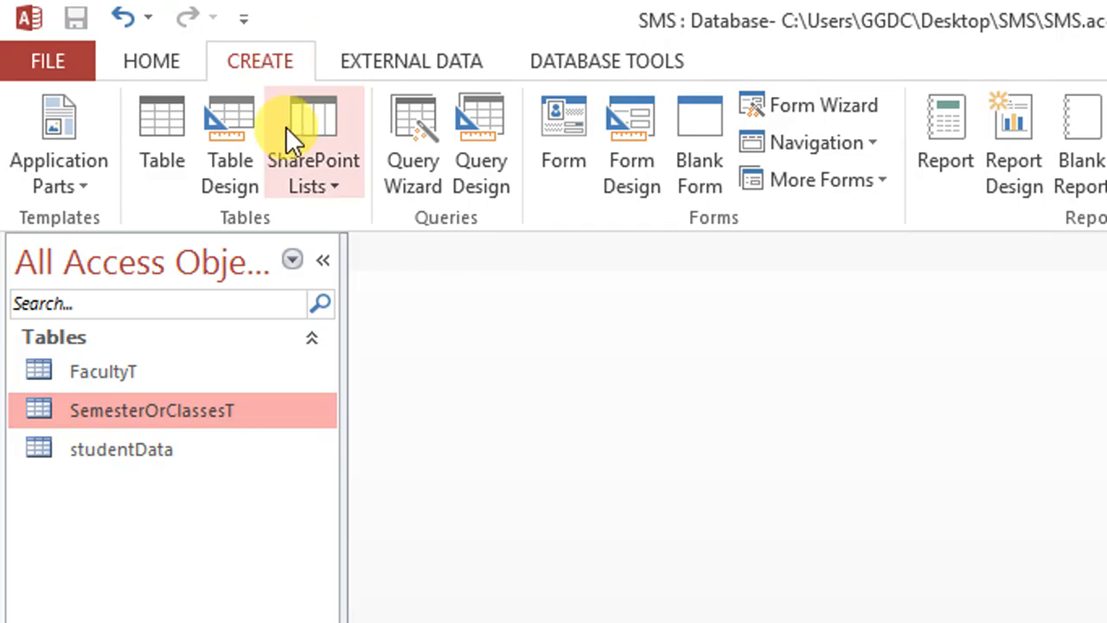
click(192, 126)
right_click(441, 249)
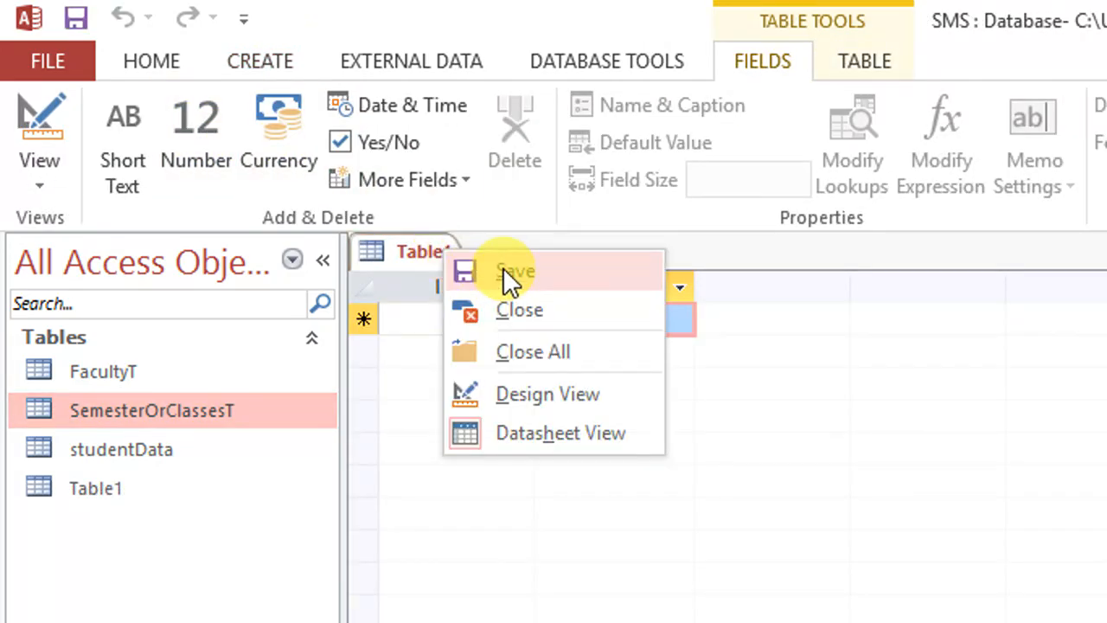
click(528, 304)
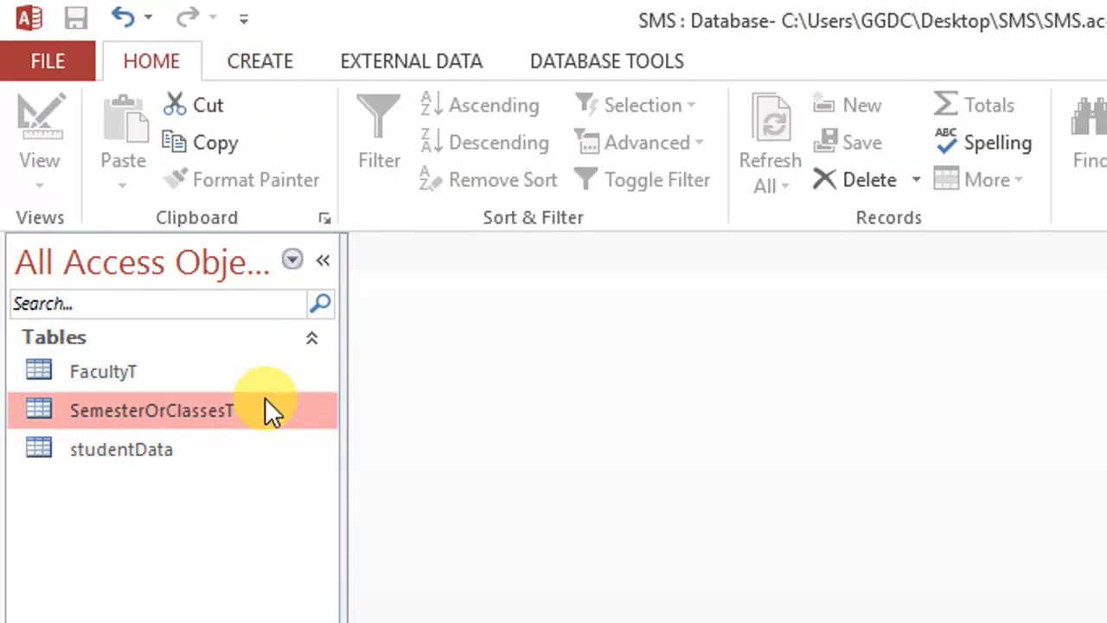
Step: Open SemesterOrClassesT to review its class and fee records, and close it
double_click(187, 420)
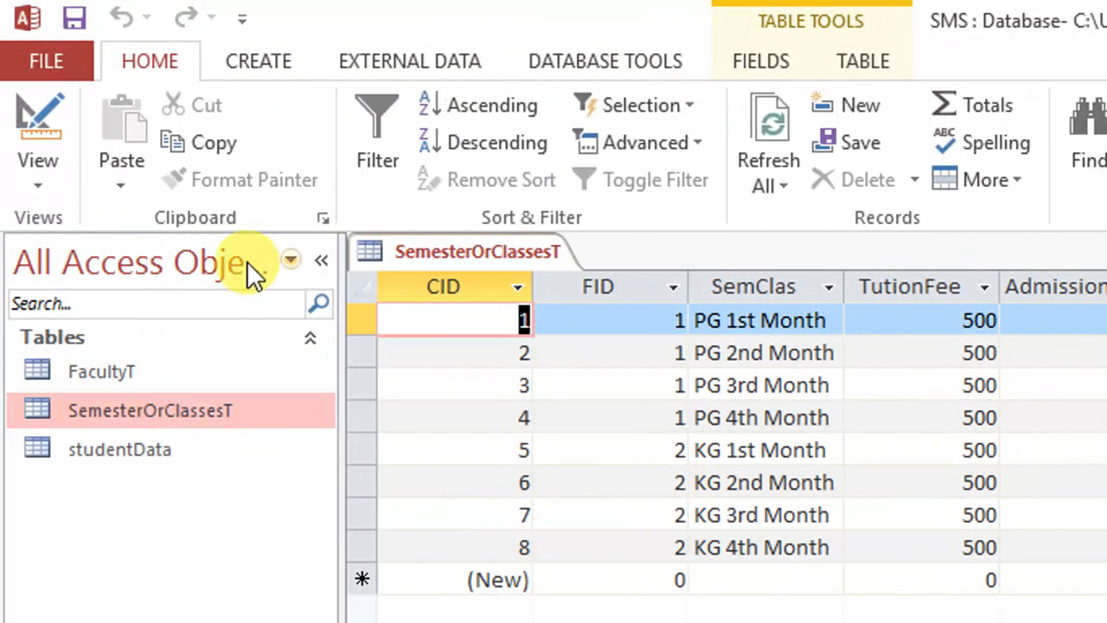
right_click(445, 253)
click(517, 312)
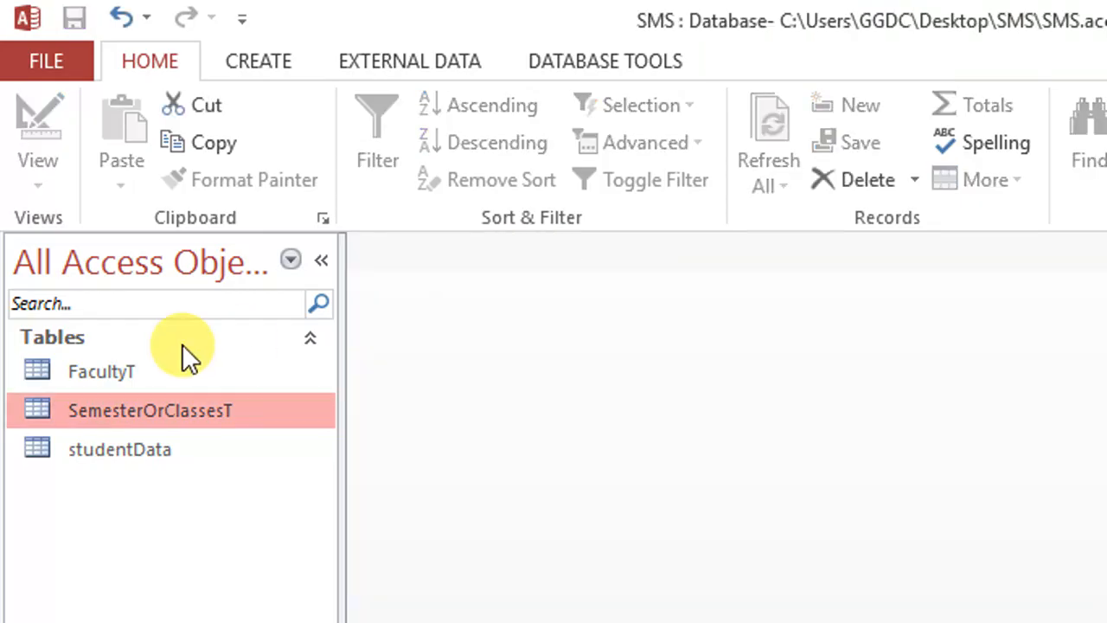
Step: Create a structure-only copy of the SemesterOrClassesT table named StudnetFeeT
key(ctrl+c)
key(ctrl+v)
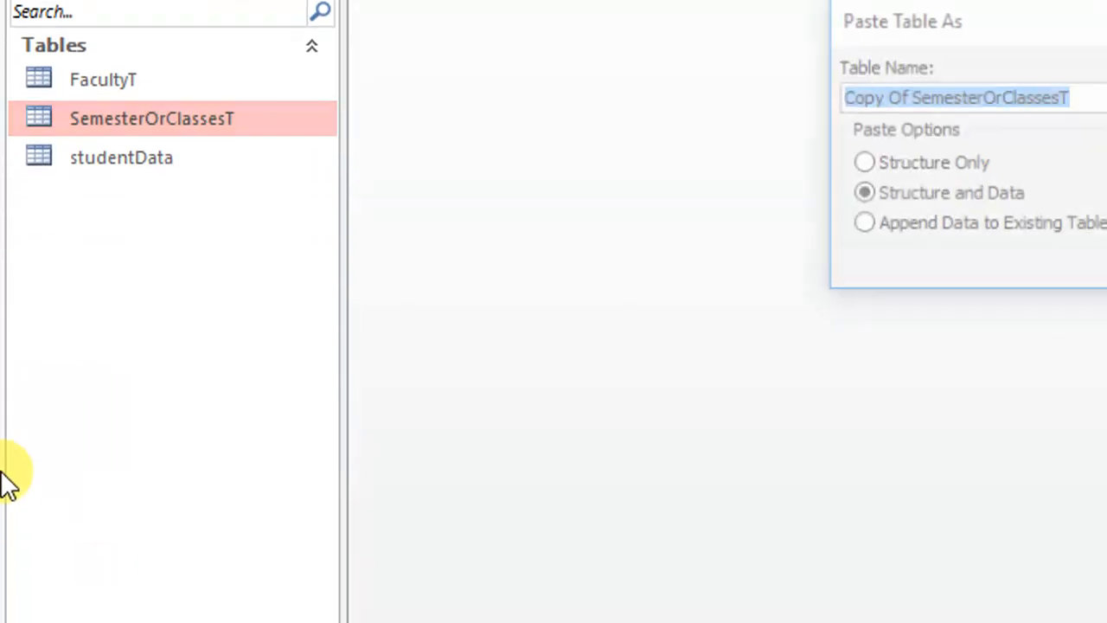
click(1079, 101)
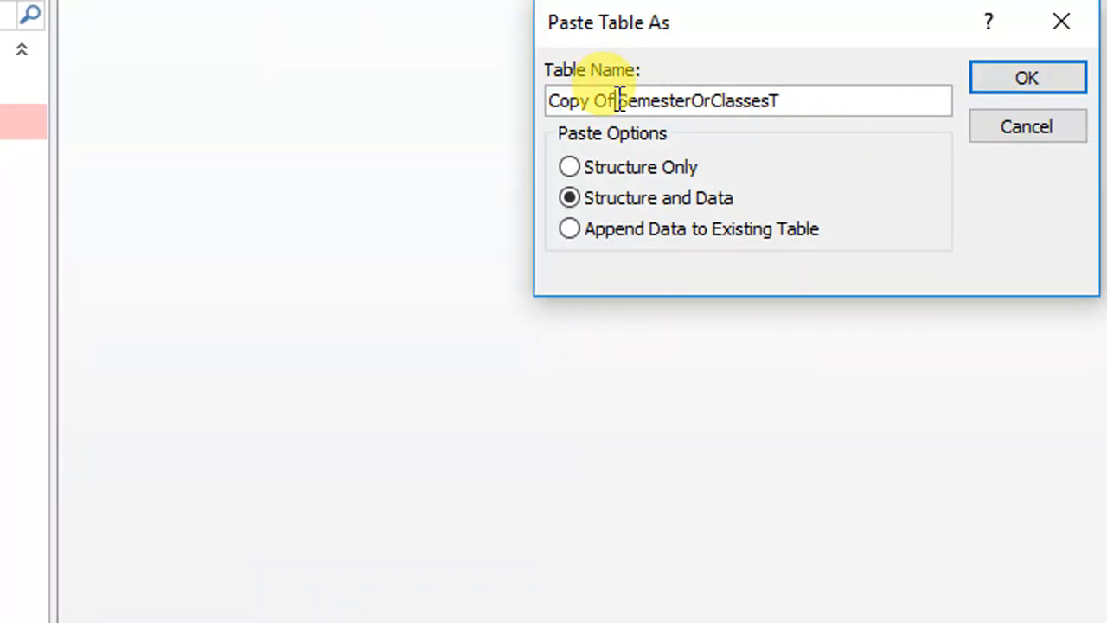
drag(618, 99, 98, 74)
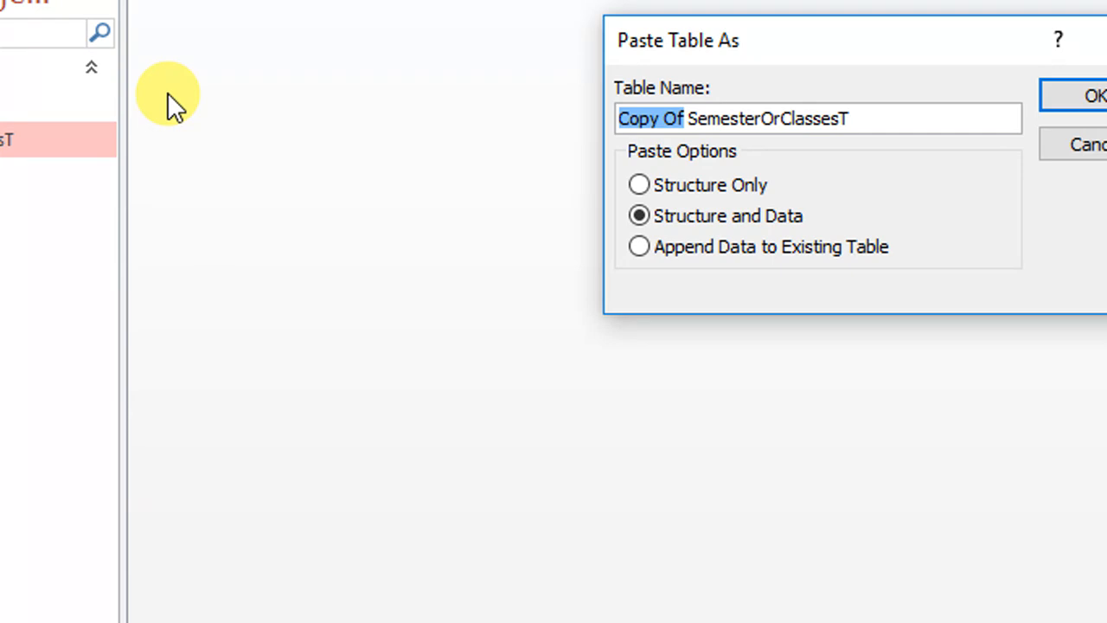
key(Delete)
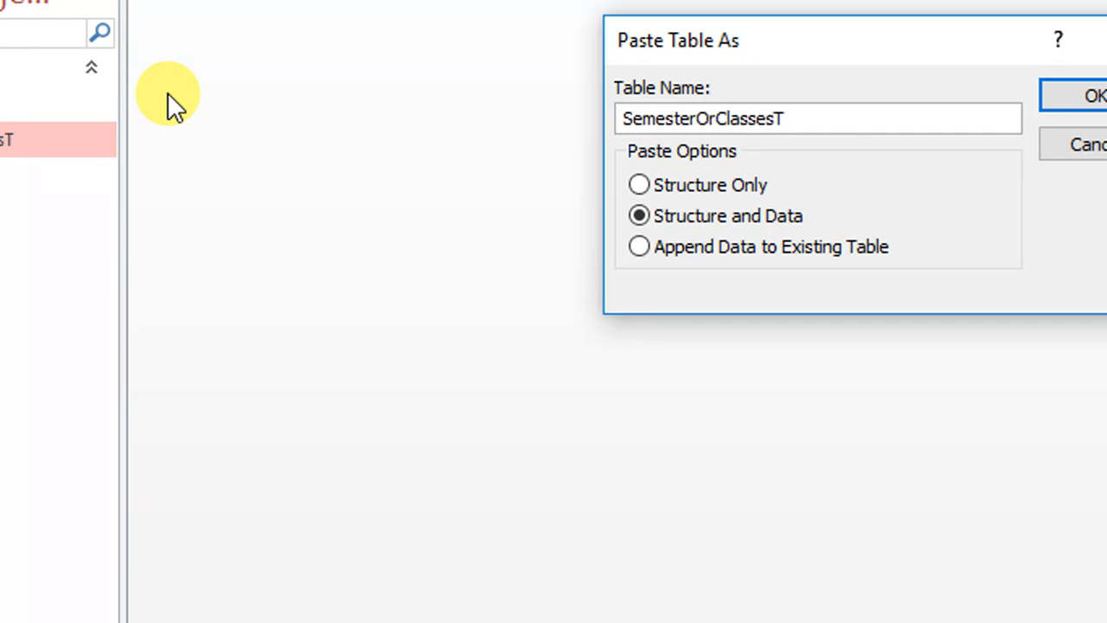
text(FeeT)
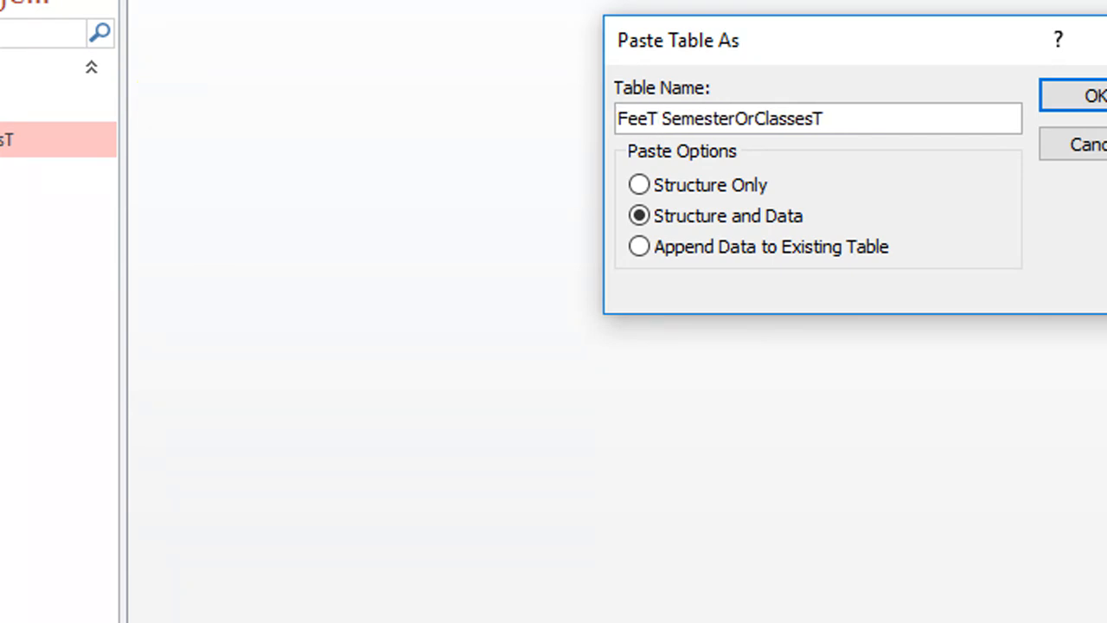
key(Delete)
key(Delete)
key(Delete)
key(Delete)
key(Delete)
key(Delete)
key(Delete)
key(Delete)
key(Delete)
key(Delete)
key(Delete)
key(Delete)
key(Delete)
key(Delete)
key(Delete)
key(Delete)
key(Delete)
key(Delete)
key(Delete)
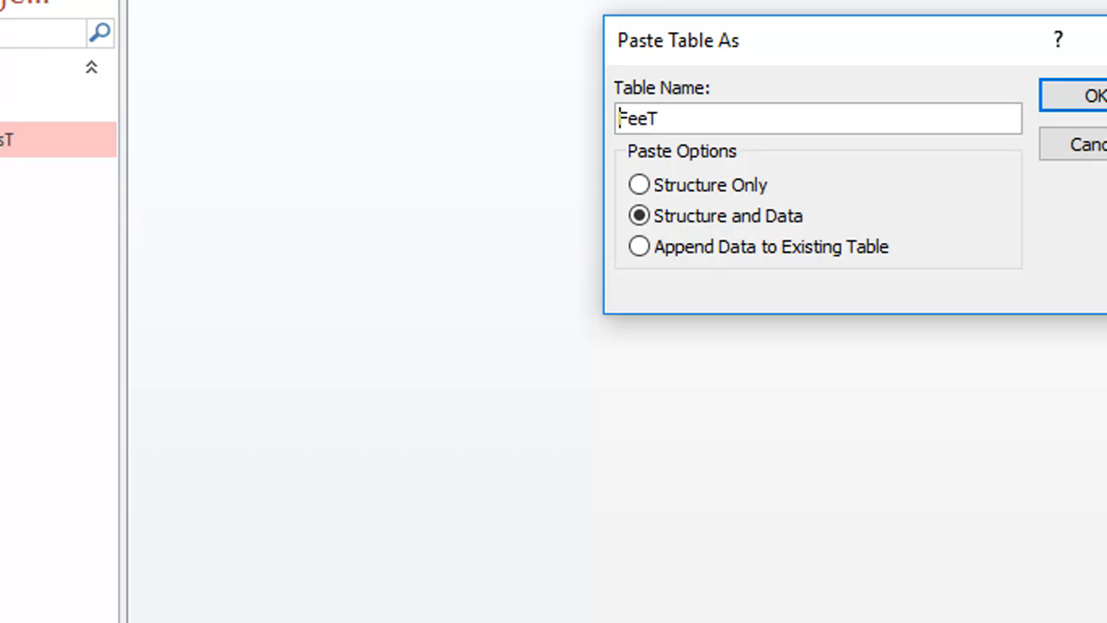
text(Studnet)
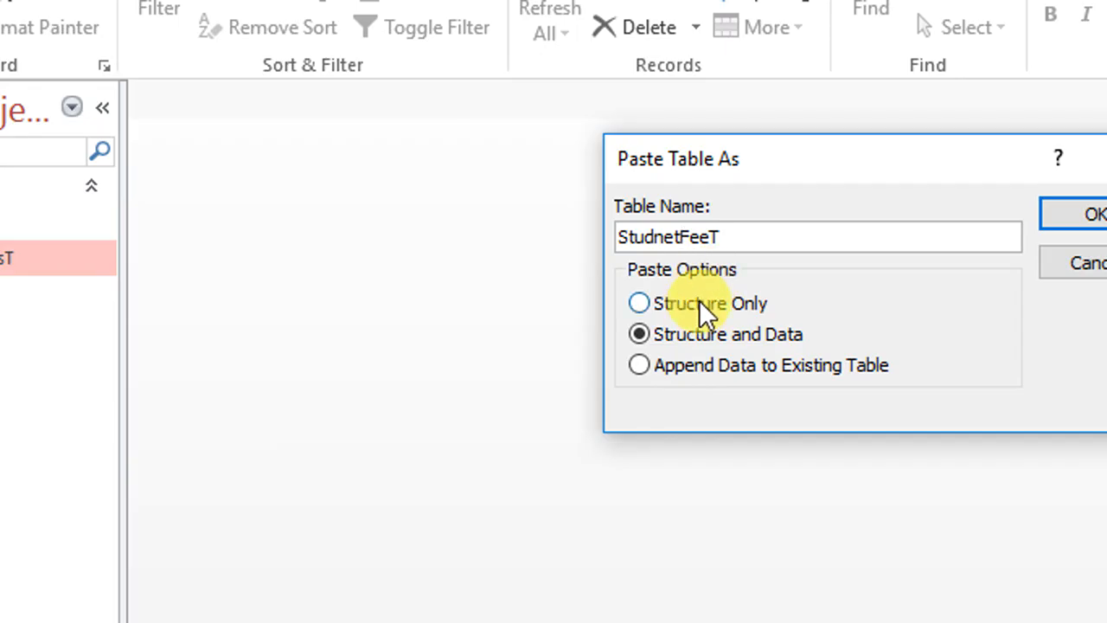
click(699, 303)
click(1069, 214)
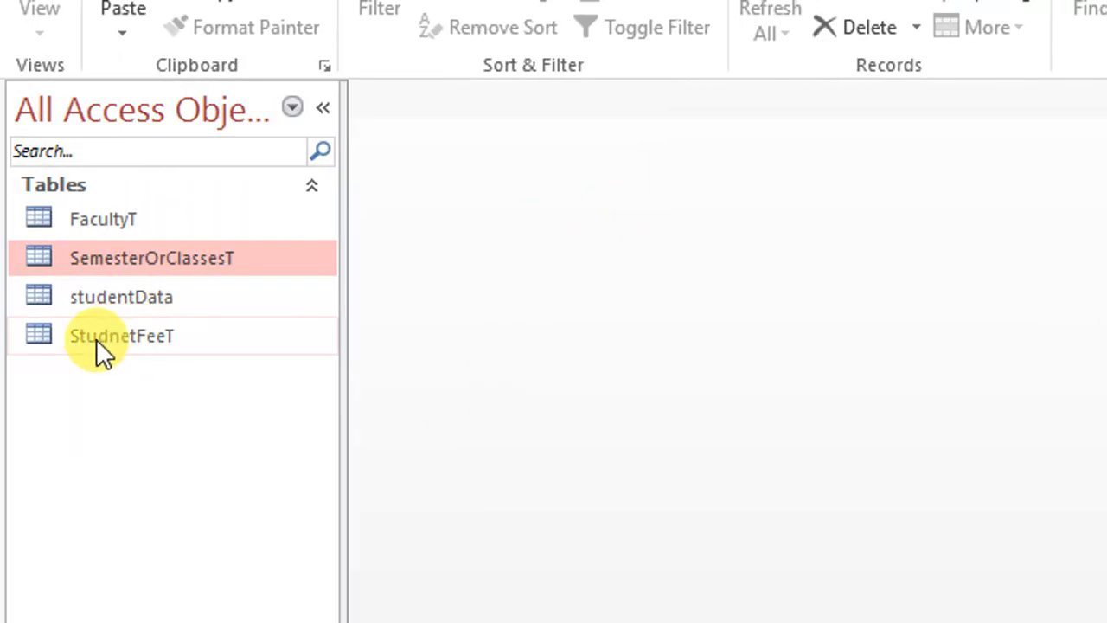
Step: Open StudnetFeeT in design and rename its CID primary key field to ID
right_click(135, 296)
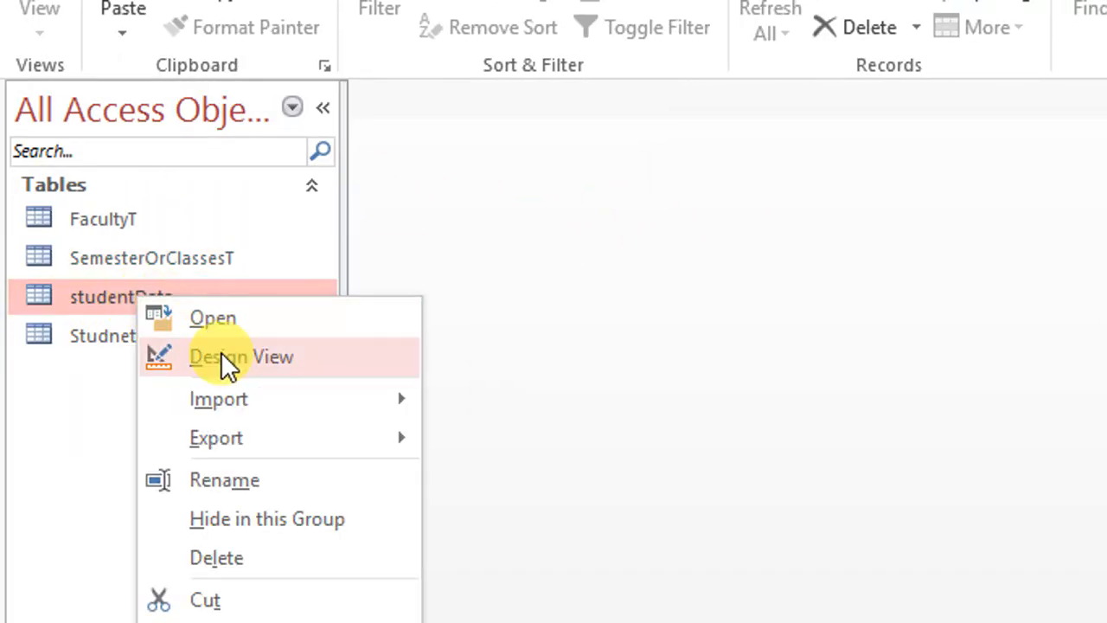
click(302, 289)
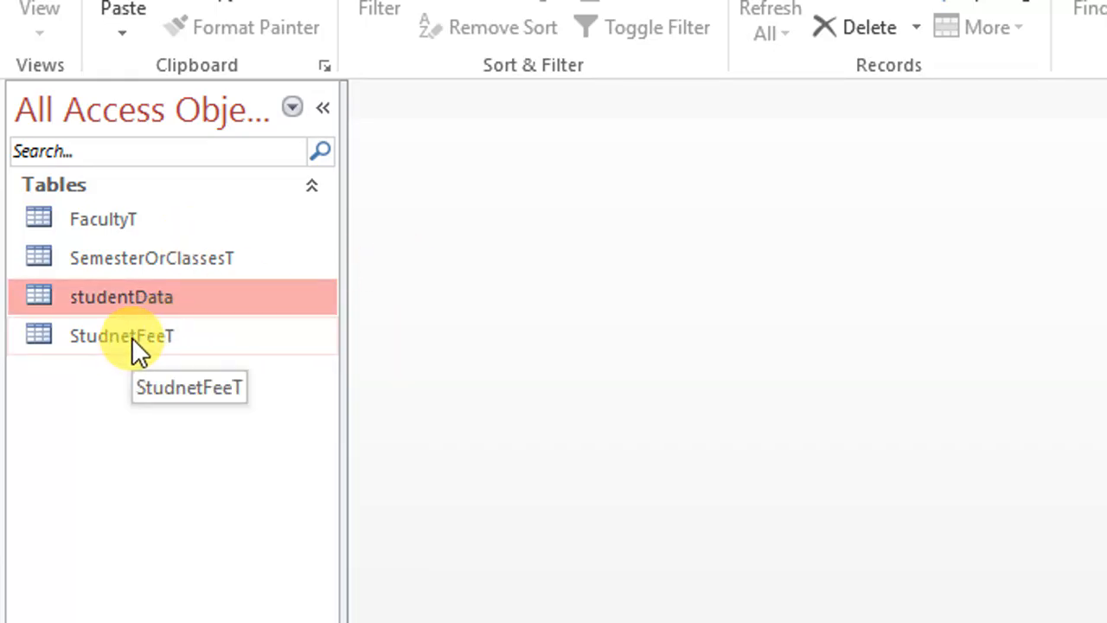
right_click(132, 338)
click(218, 391)
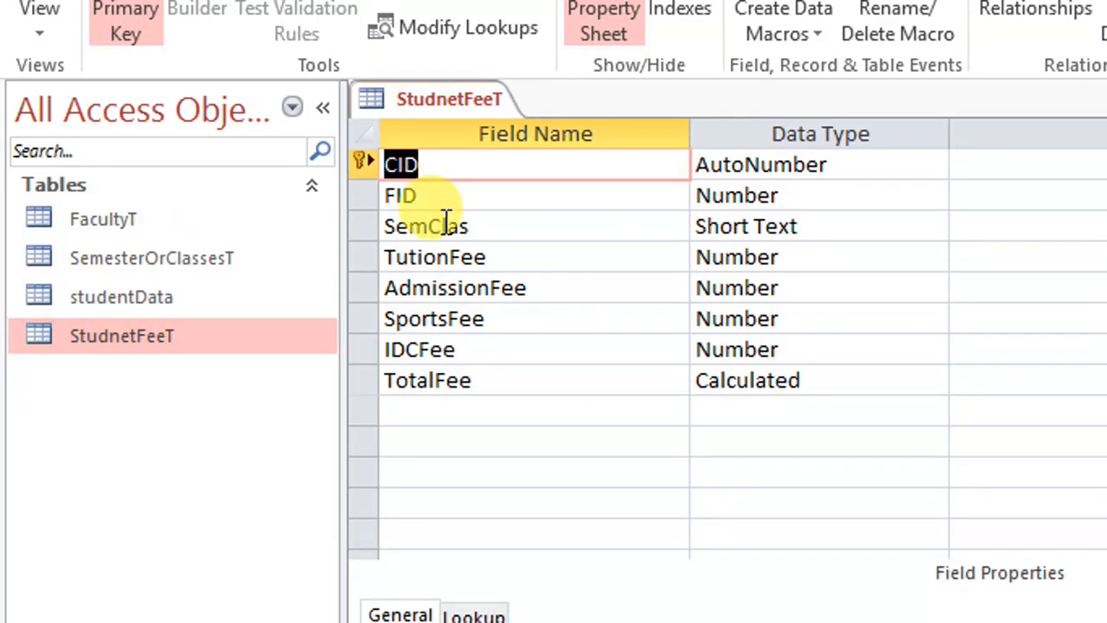
drag(400, 168, 337, 165)
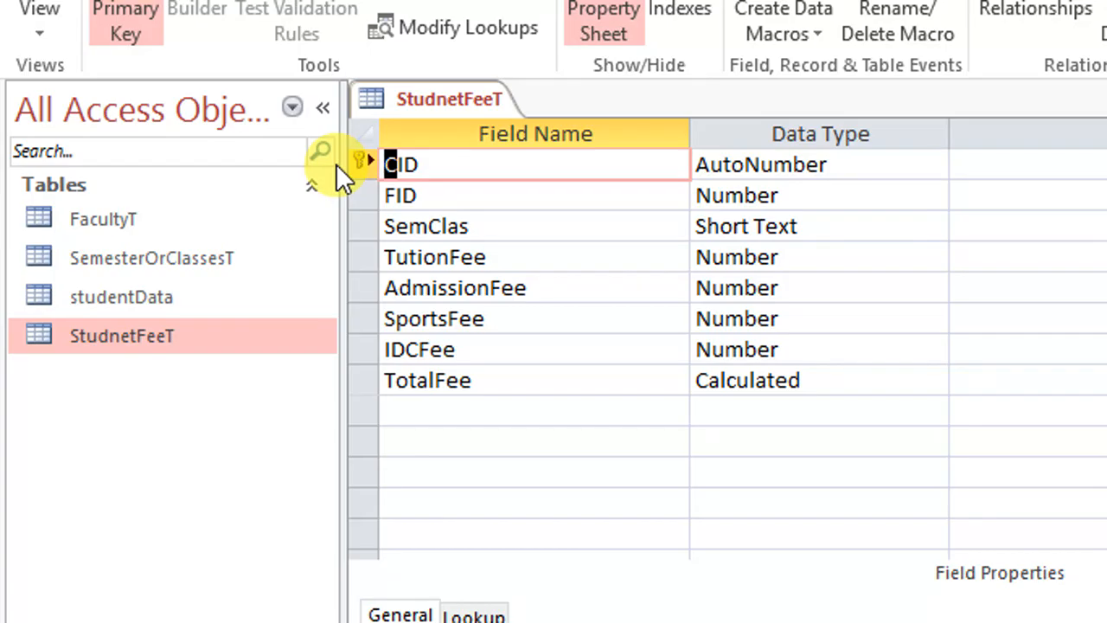
click(413, 165)
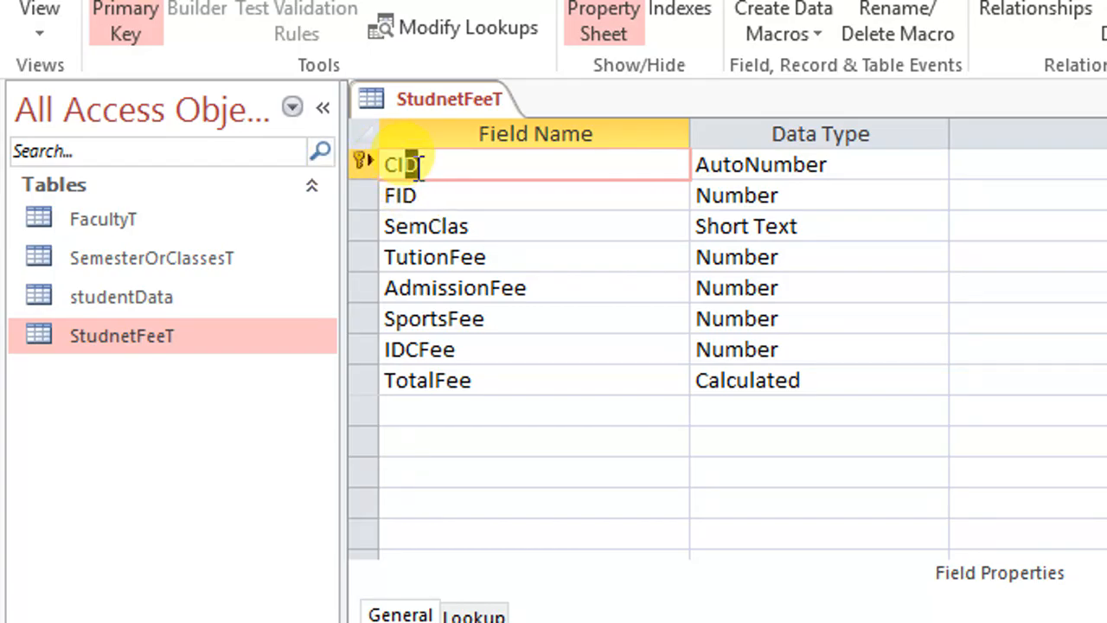
click(401, 165)
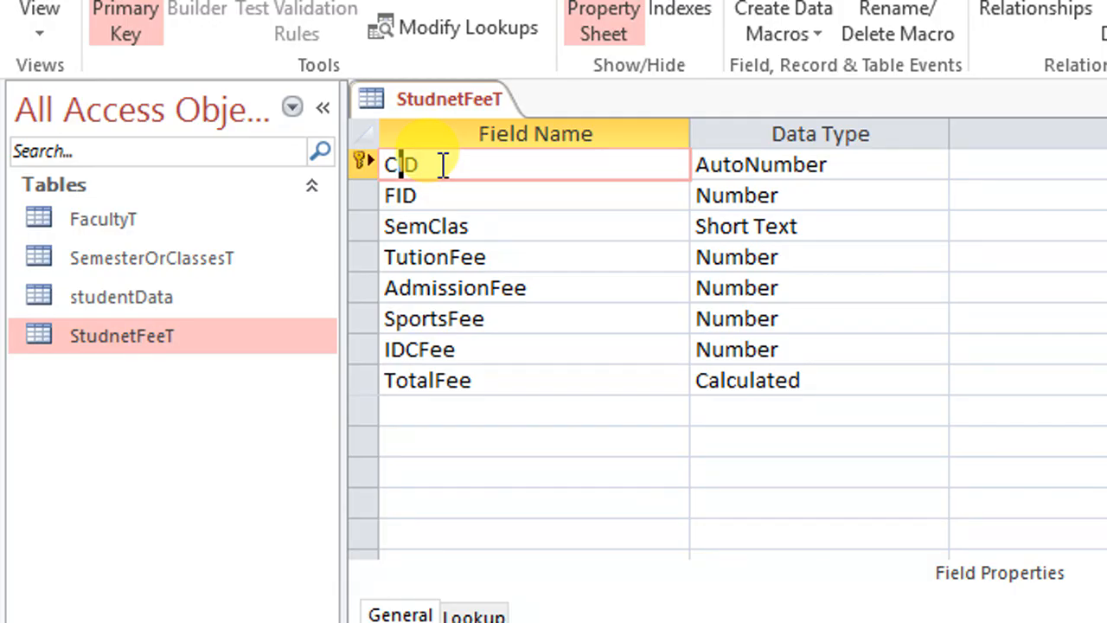
key(BackSpace)
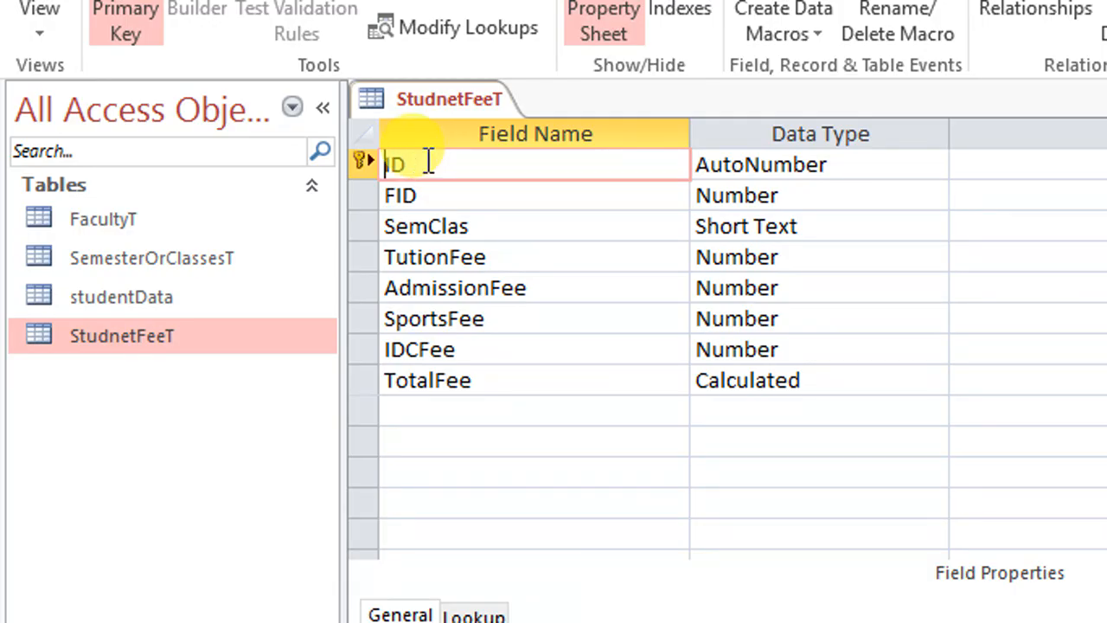
Step: Rename the FID field of StudnetFeeT to StudID, checking the name against the key field of studentData
click(391, 196)
text(St)
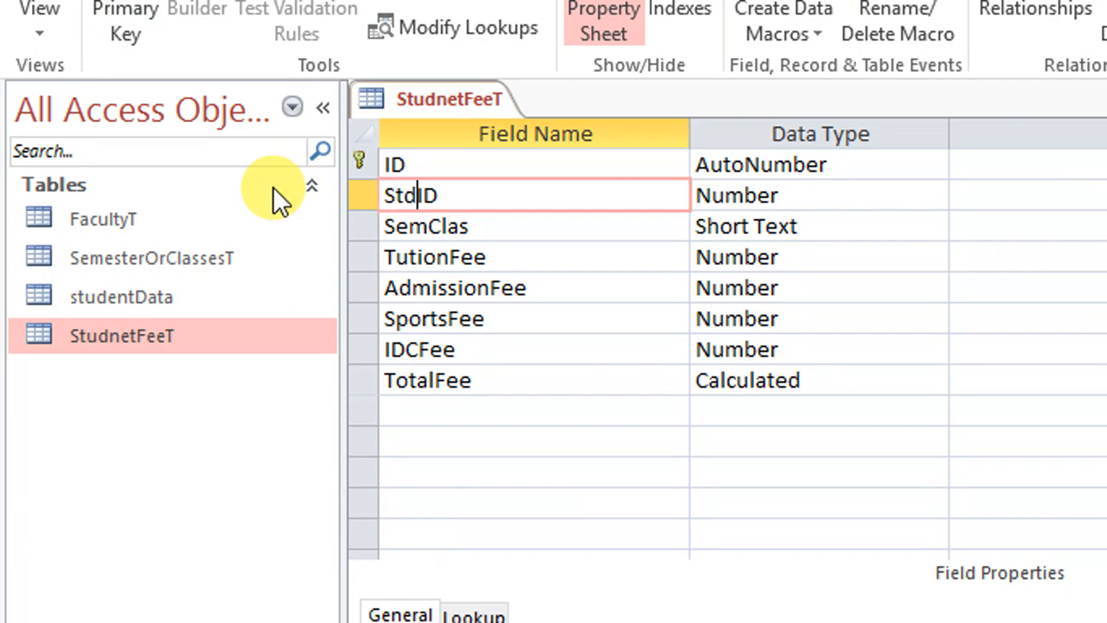
text(ud)
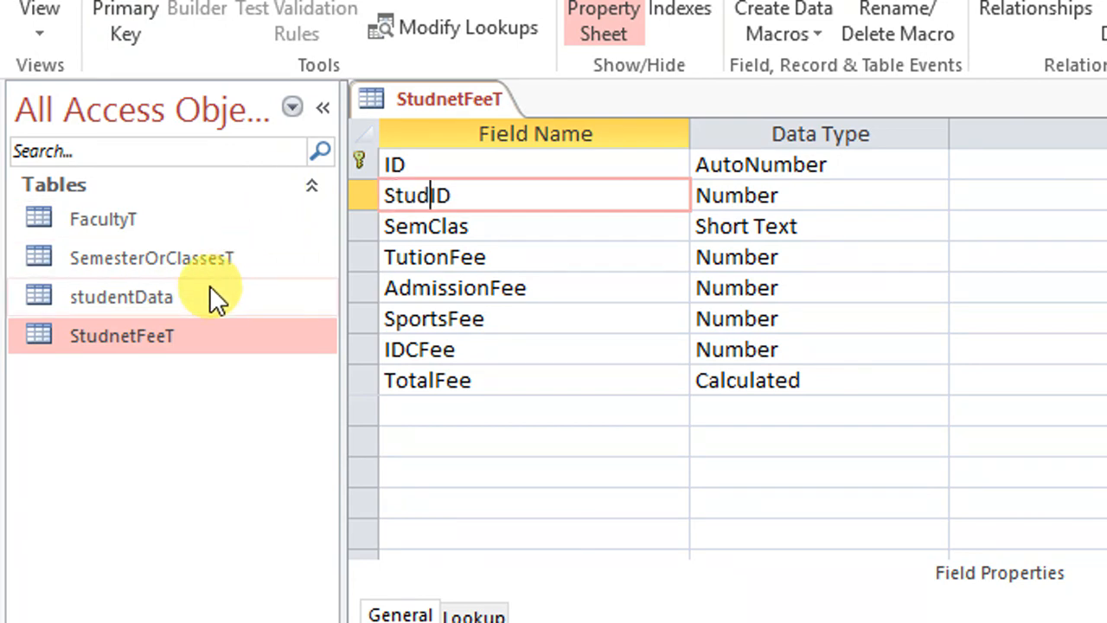
click(187, 295)
double_click(187, 294)
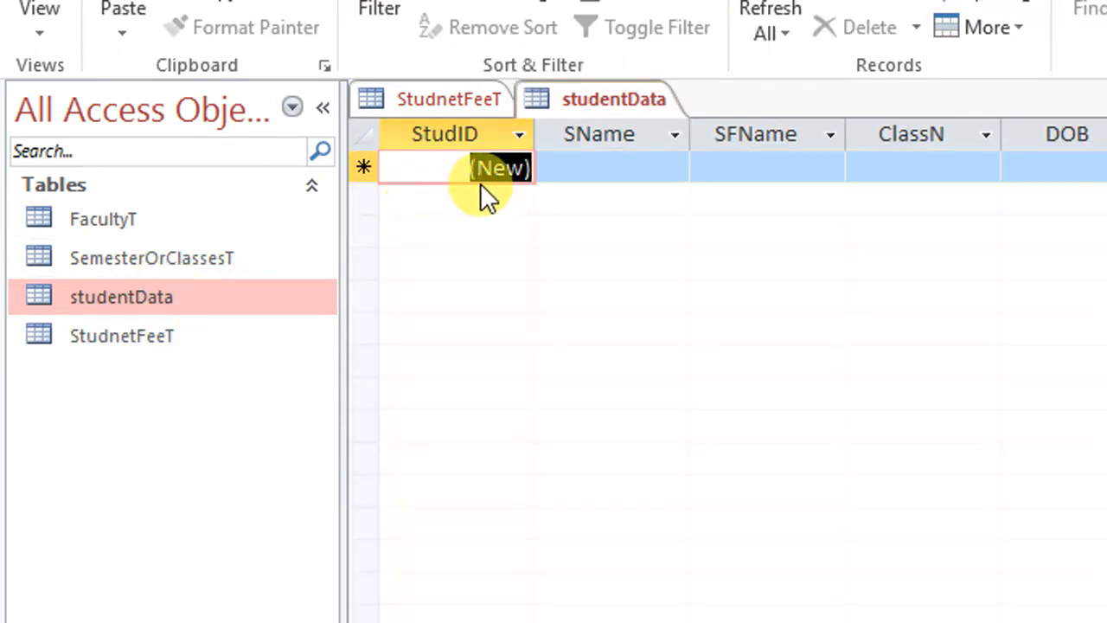
right_click(616, 100)
click(645, 154)
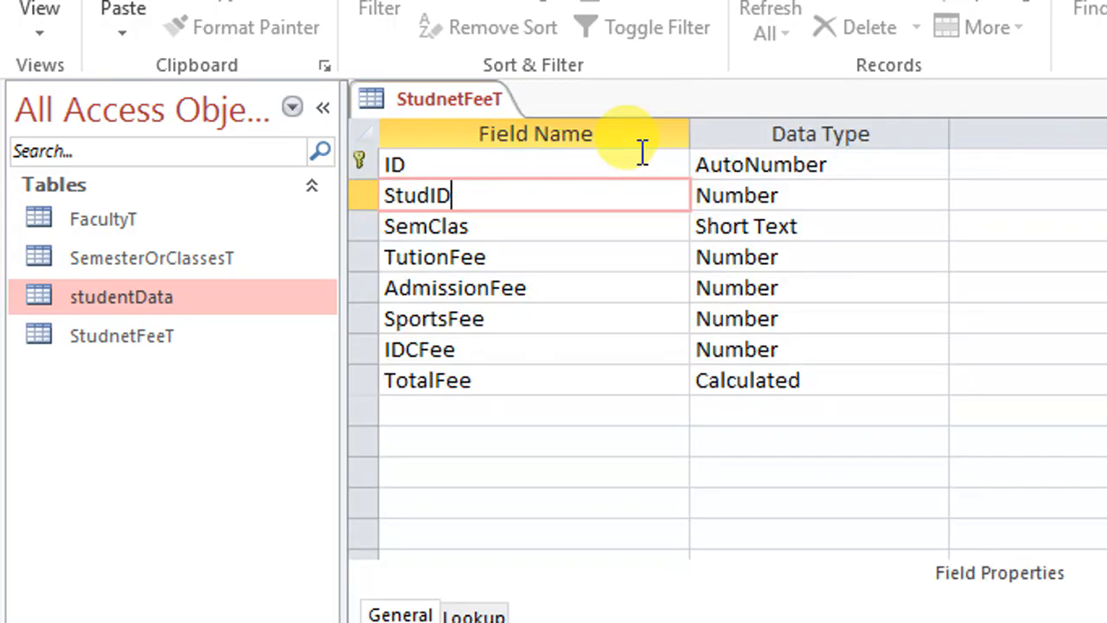
Step: Try to change the data type of the calculated TotalFee field to Number
click(539, 227)
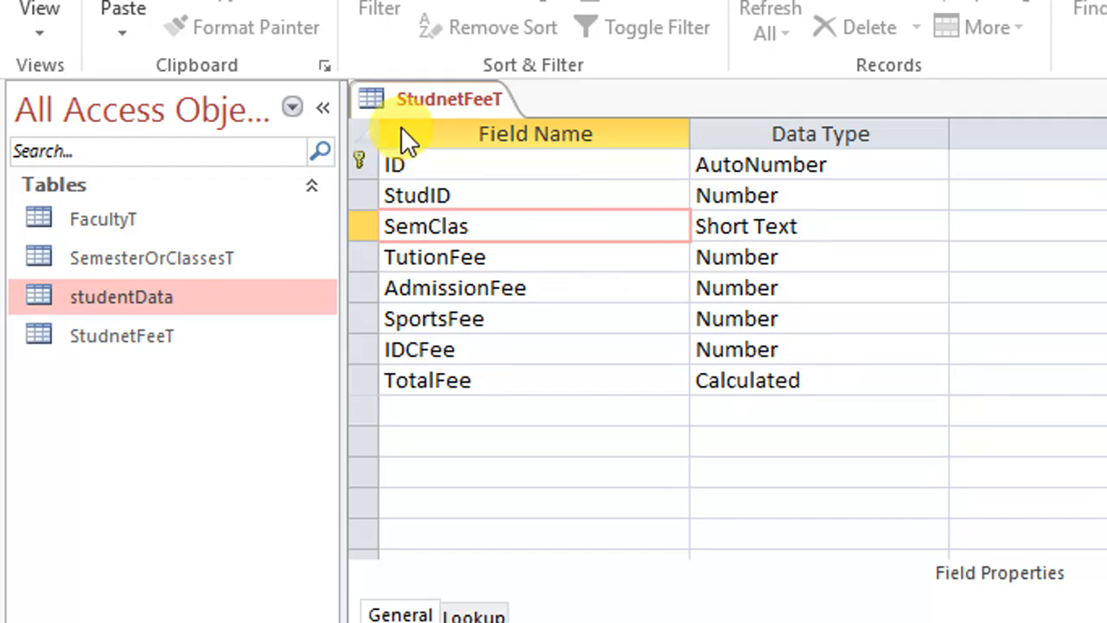
right_click(470, 98)
key(Escape)
drag(840, 378, 686, 357)
text(number)
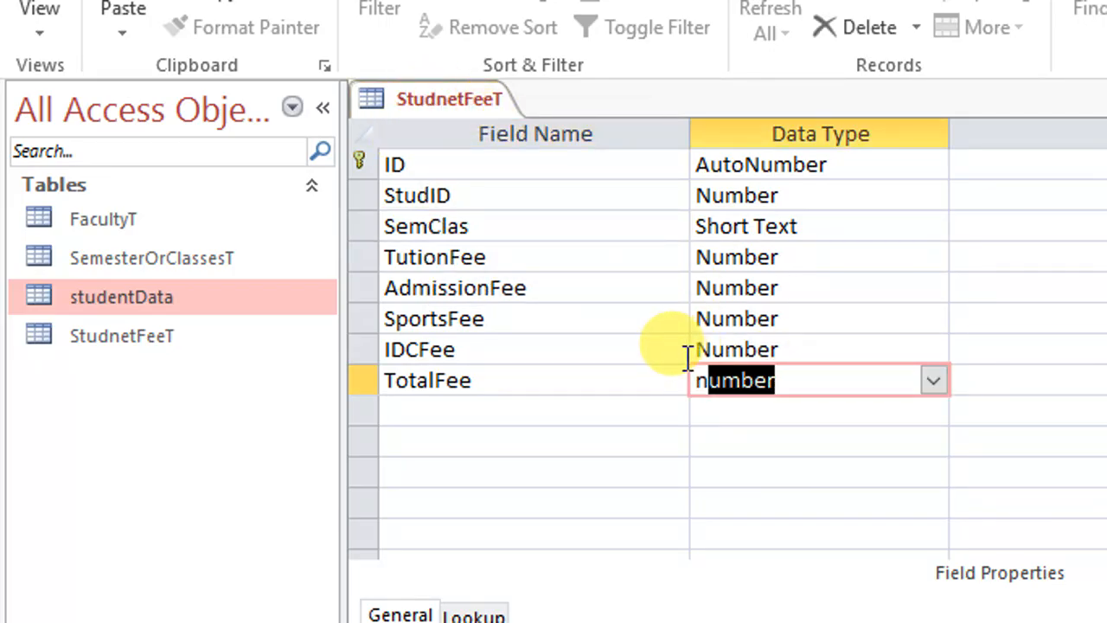
click(764, 449)
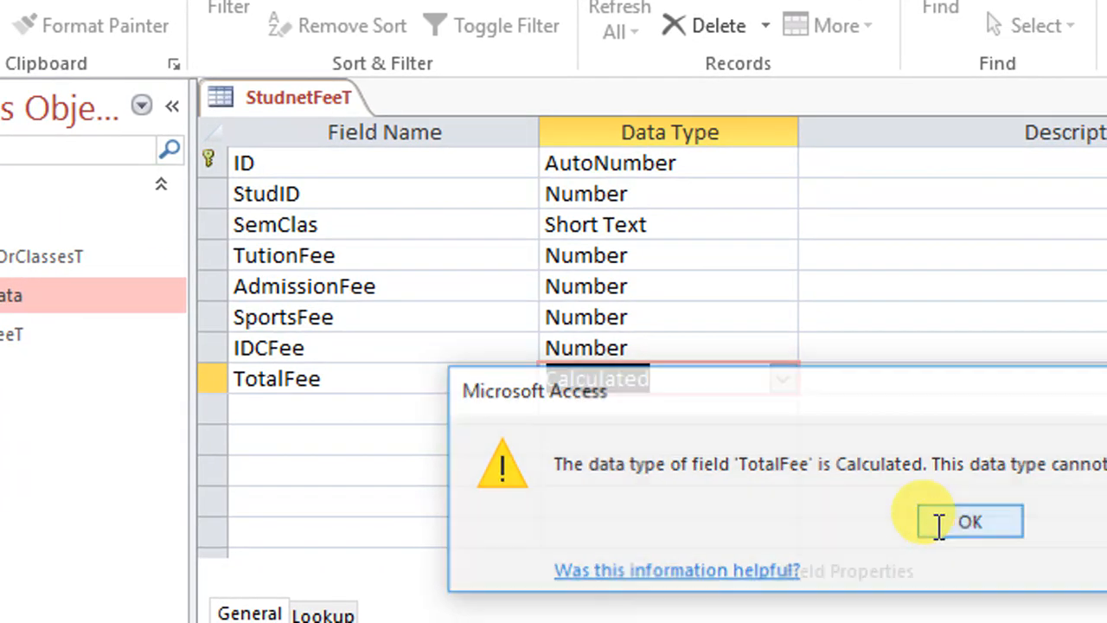
click(1087, 522)
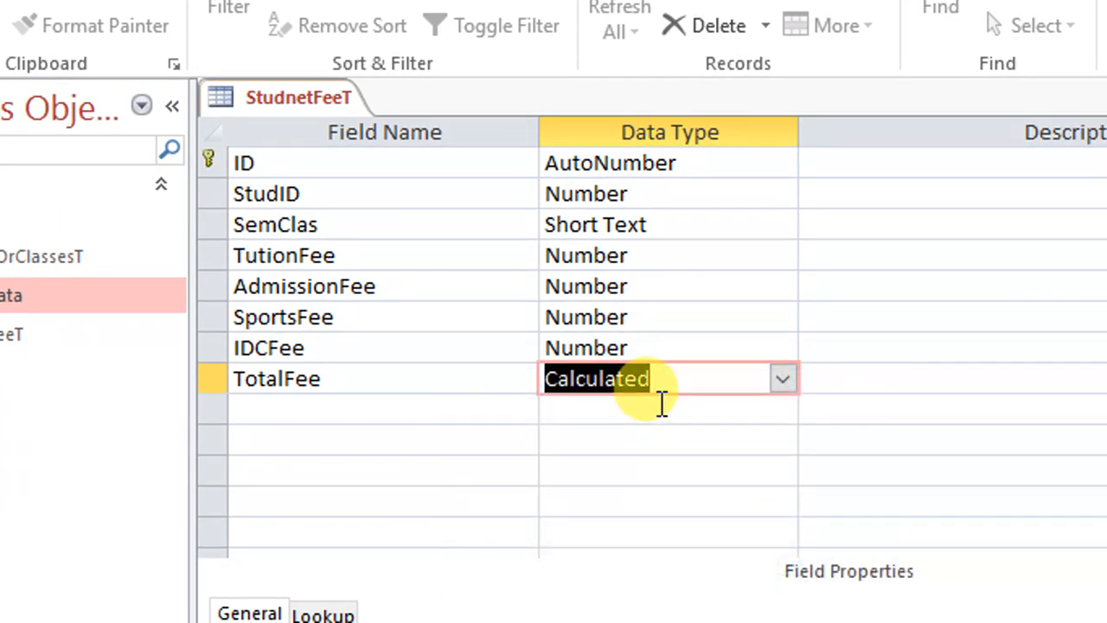
Step: Replace the calculated TotalFee field with a new Number field named TotalFee below IDCFee
click(210, 381)
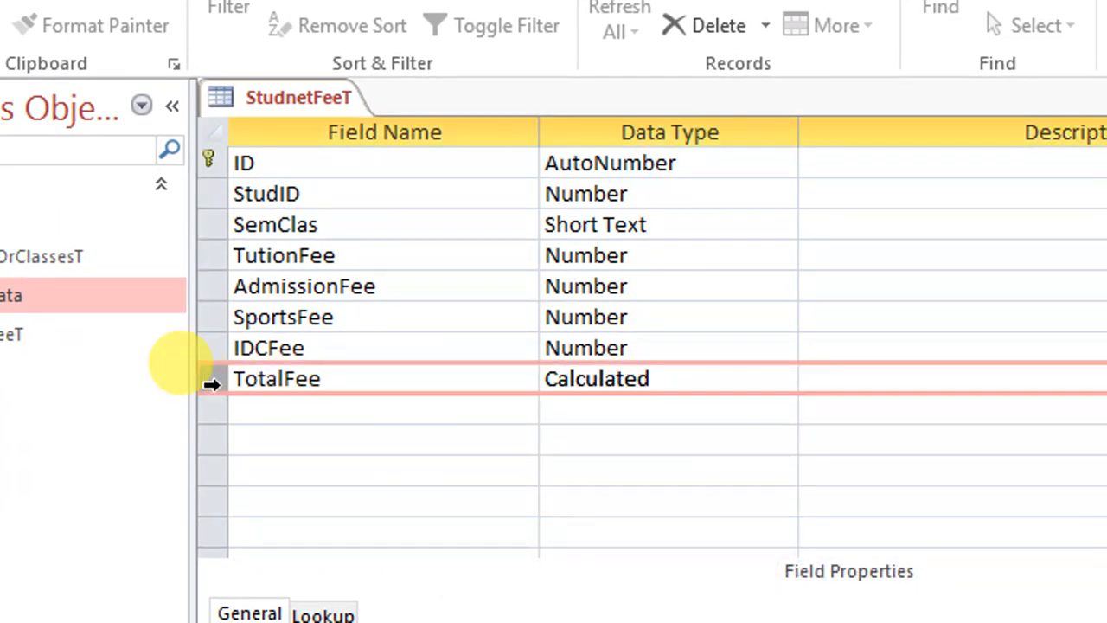
key(Delete)
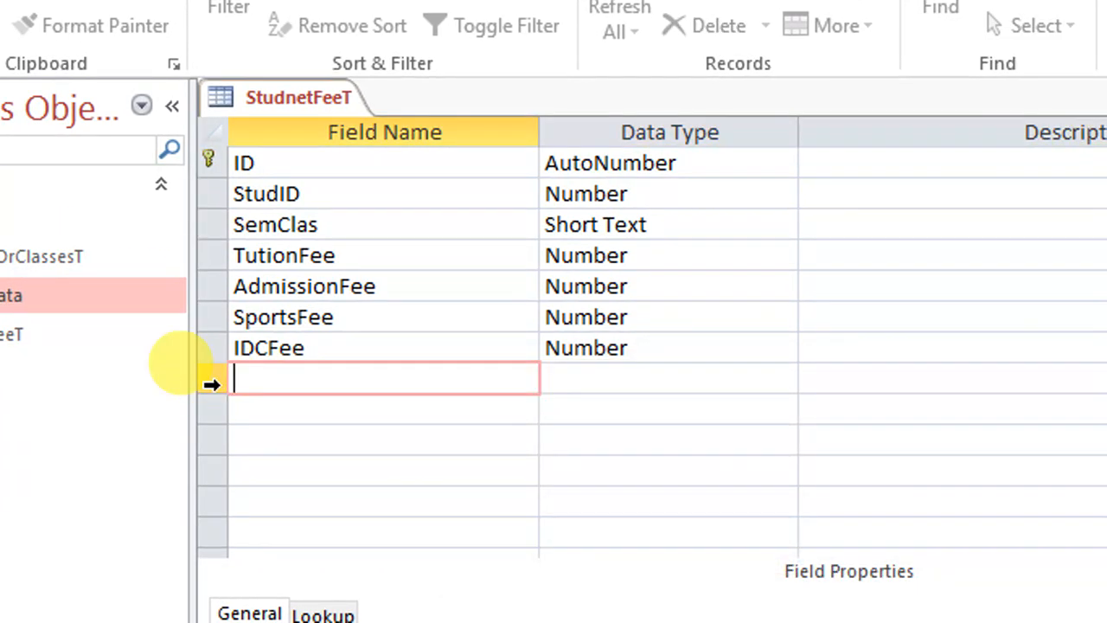
text(Ca)
text(TotalFeee)
key(Tab)
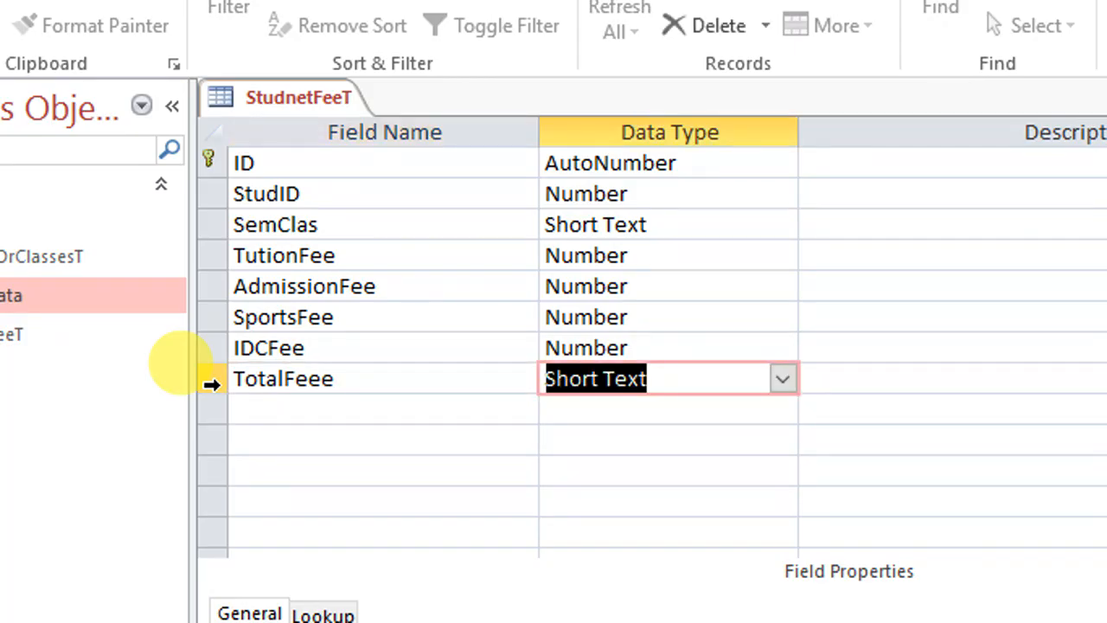
text(m)
key(Tab)
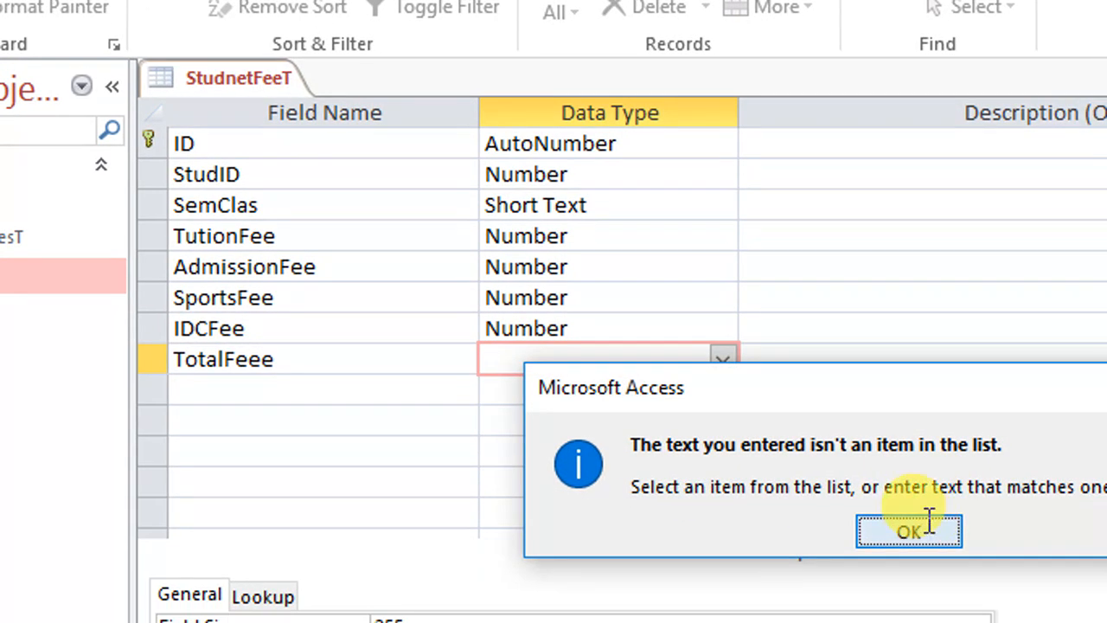
click(931, 519)
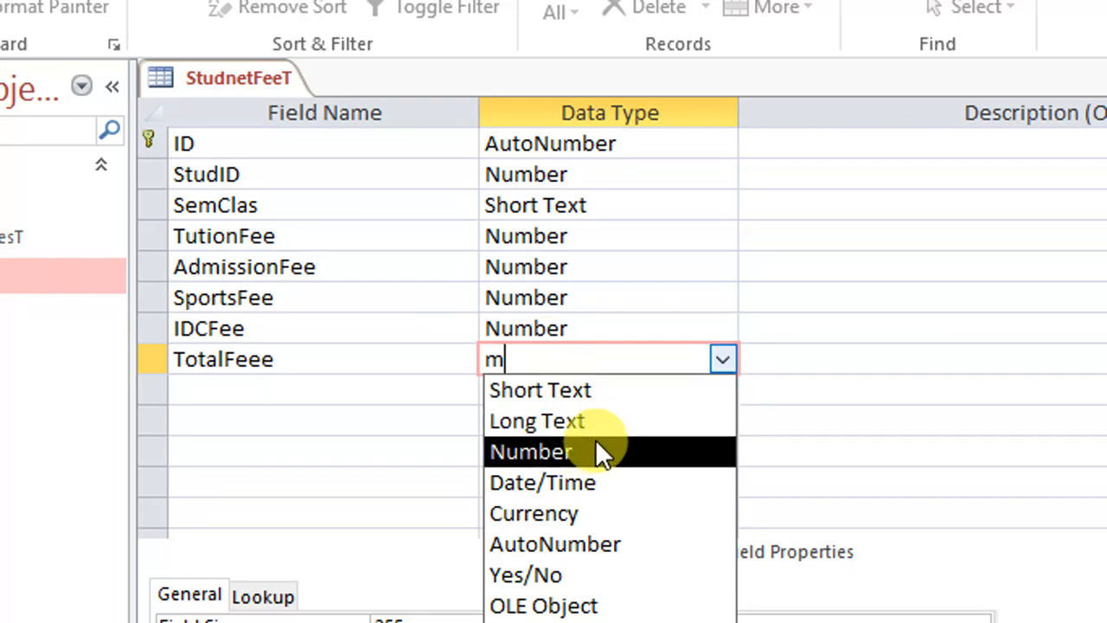
click(597, 445)
click(277, 361)
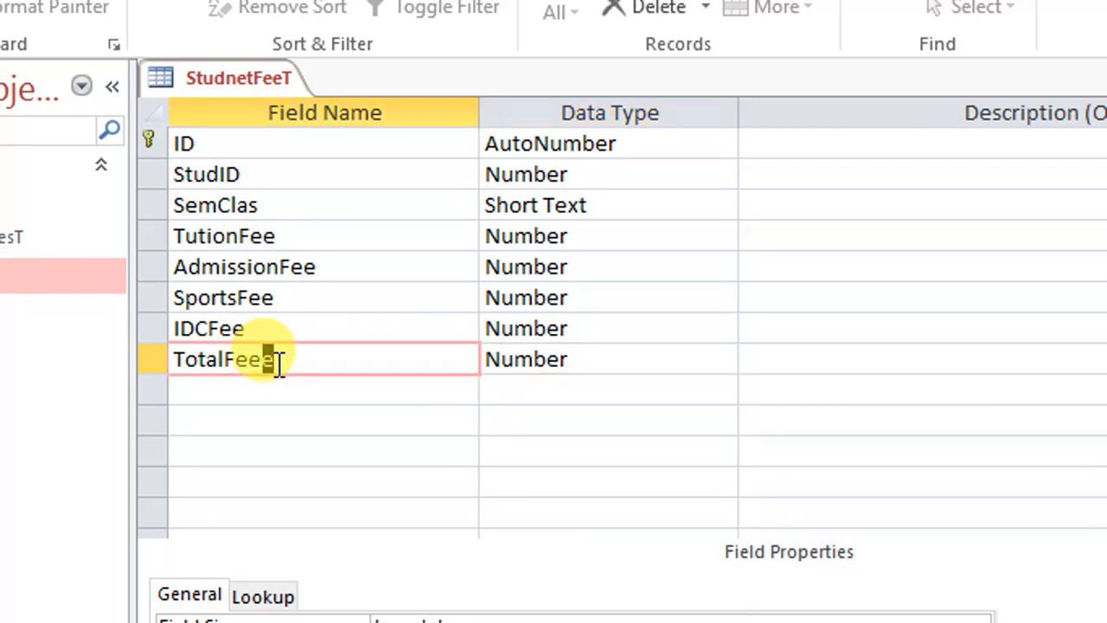
key(BackSpace)
Step: Save the StudnetFeeT design and display the table as a datasheet
right_click(266, 77)
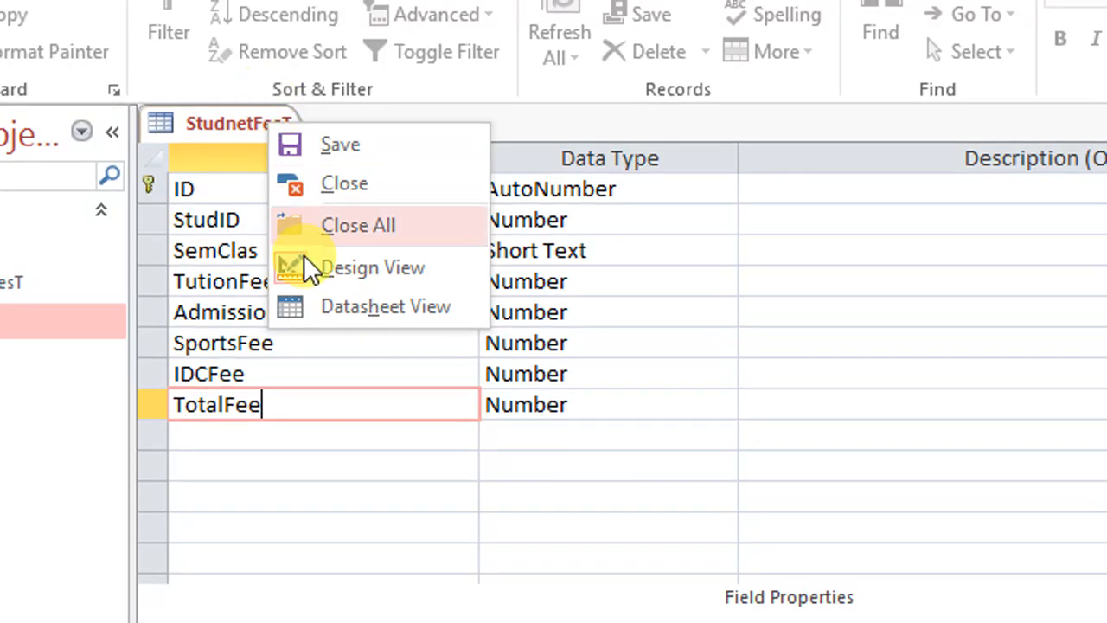
click(391, 149)
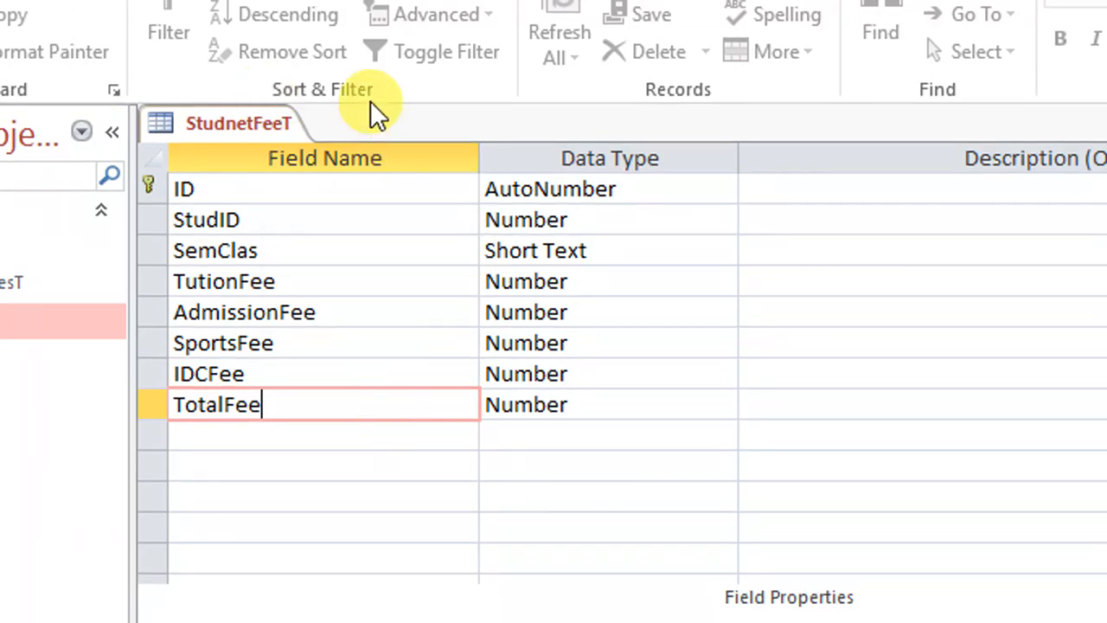
click(482, 405)
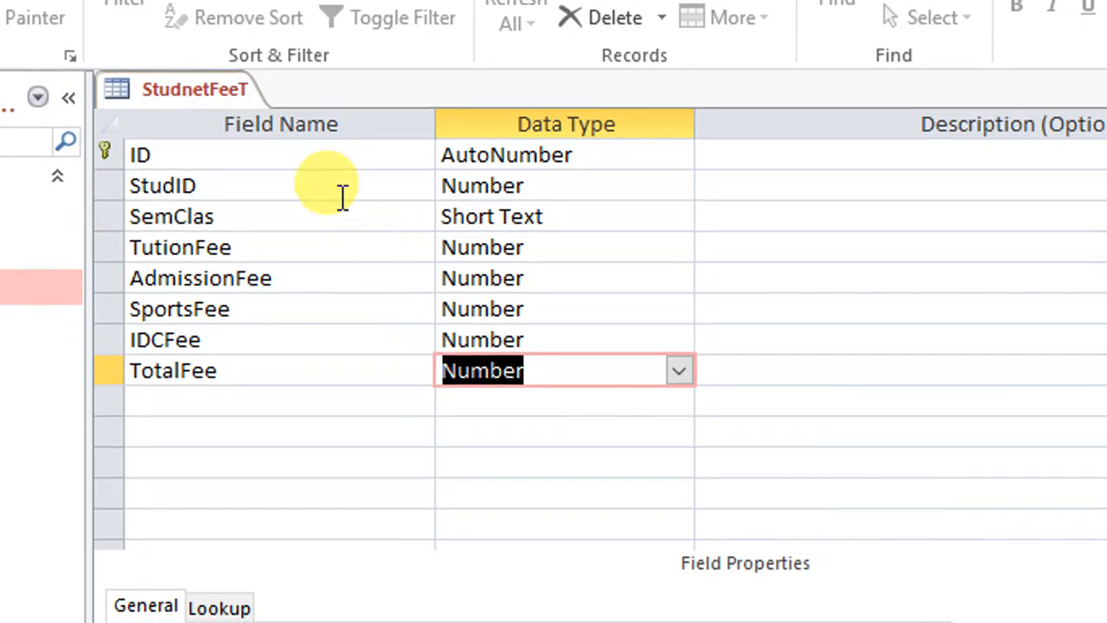
right_click(459, 125)
click(219, 106)
right_click(221, 104)
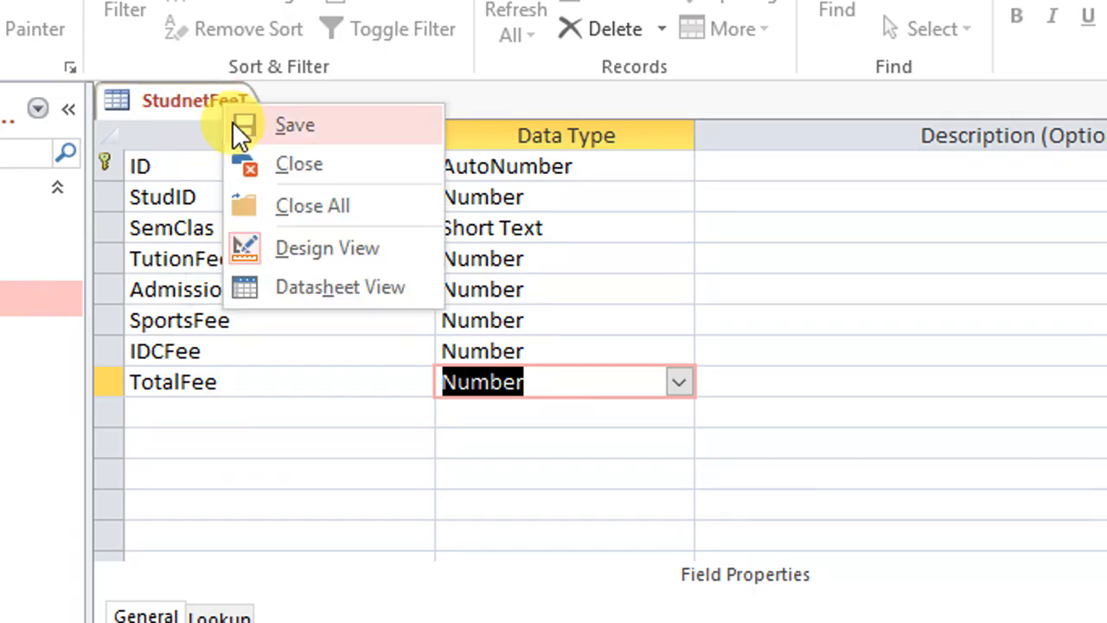
click(232, 122)
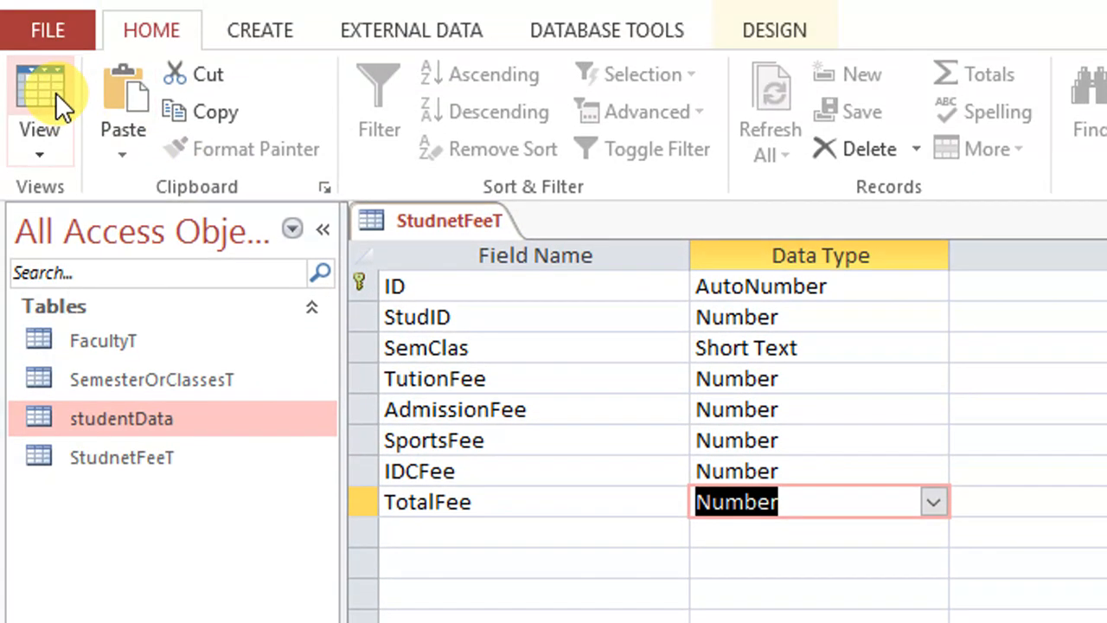
click(55, 93)
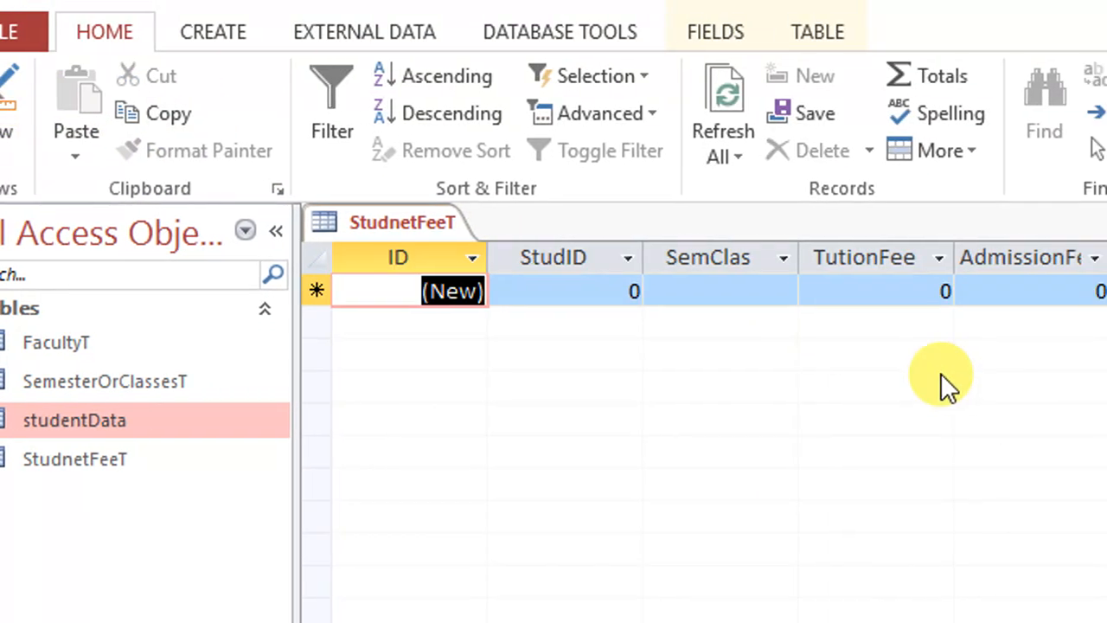
Step: Save the StudnetFeeT table and close it
right_click(321, 223)
click(355, 240)
right_click(307, 224)
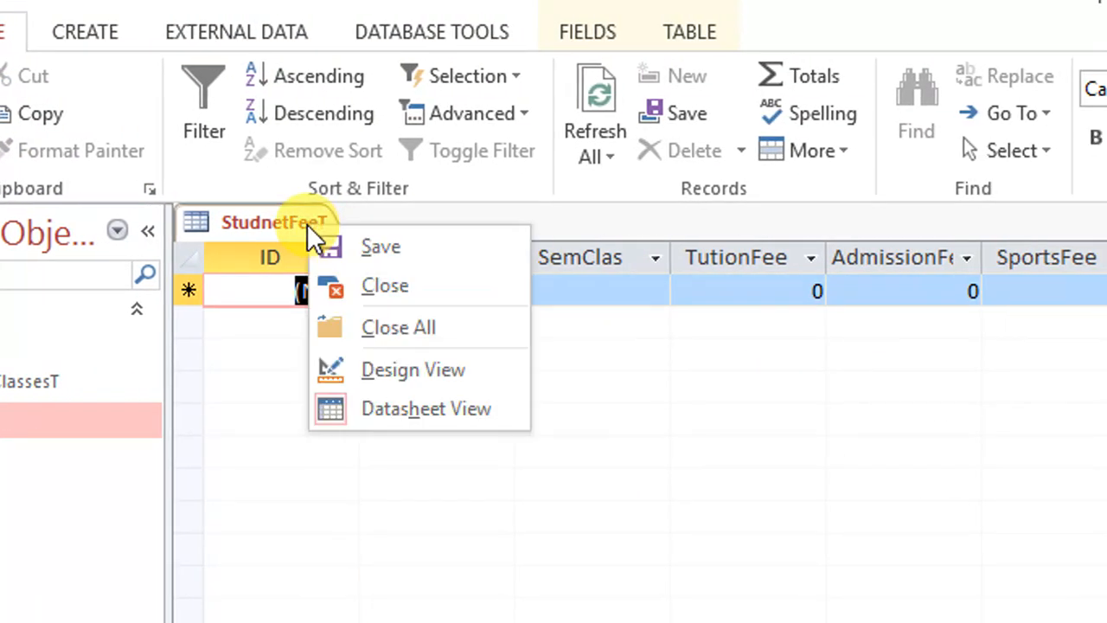
click(347, 237)
right_click(317, 220)
click(393, 278)
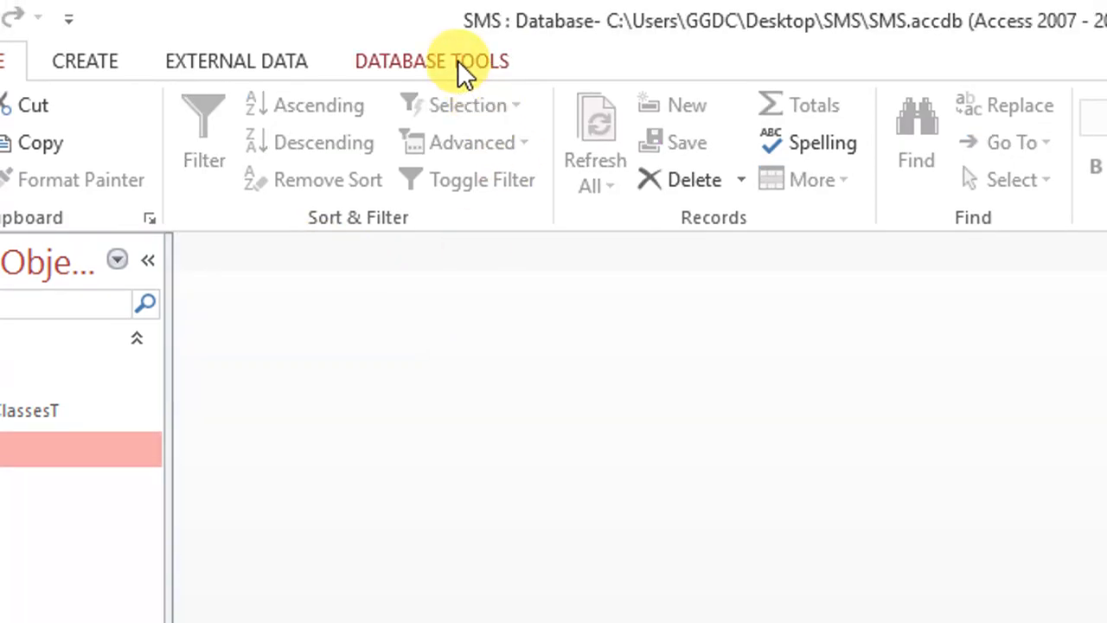
Step: Open the database relationships layout and add the studentData and StudnetFeeT tables to it
click(455, 32)
click(184, 92)
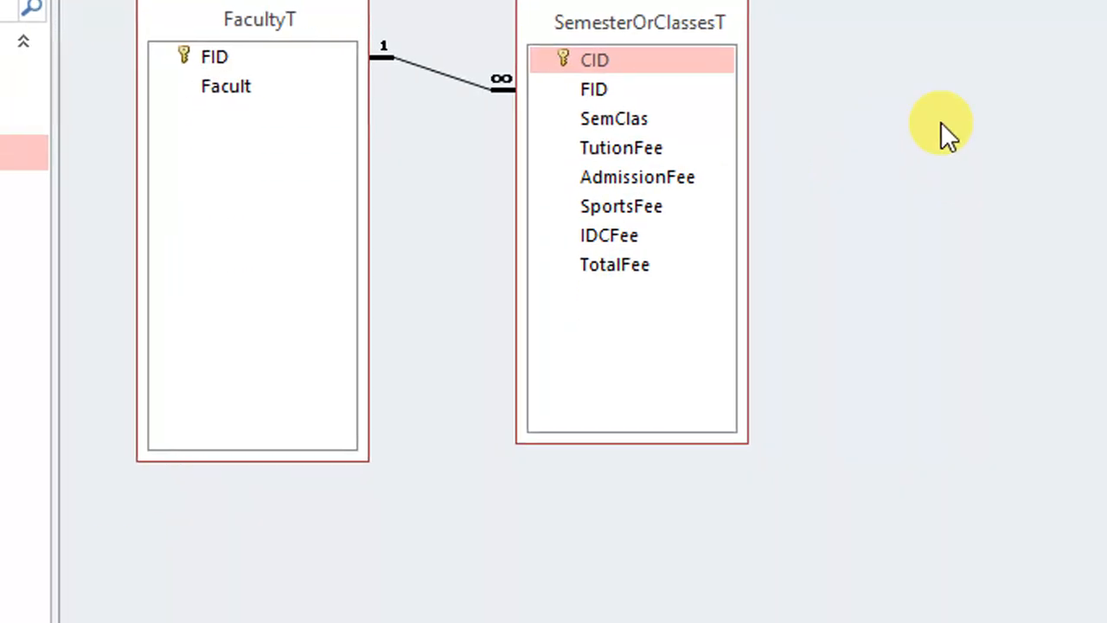
right_click(1056, 418)
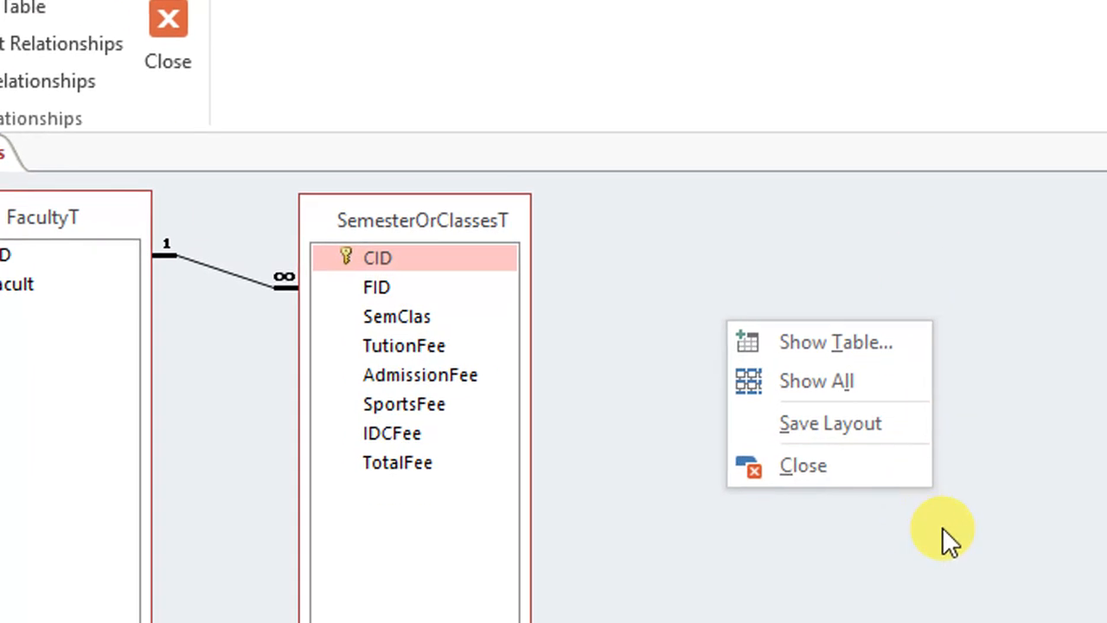
click(840, 353)
double_click(412, 282)
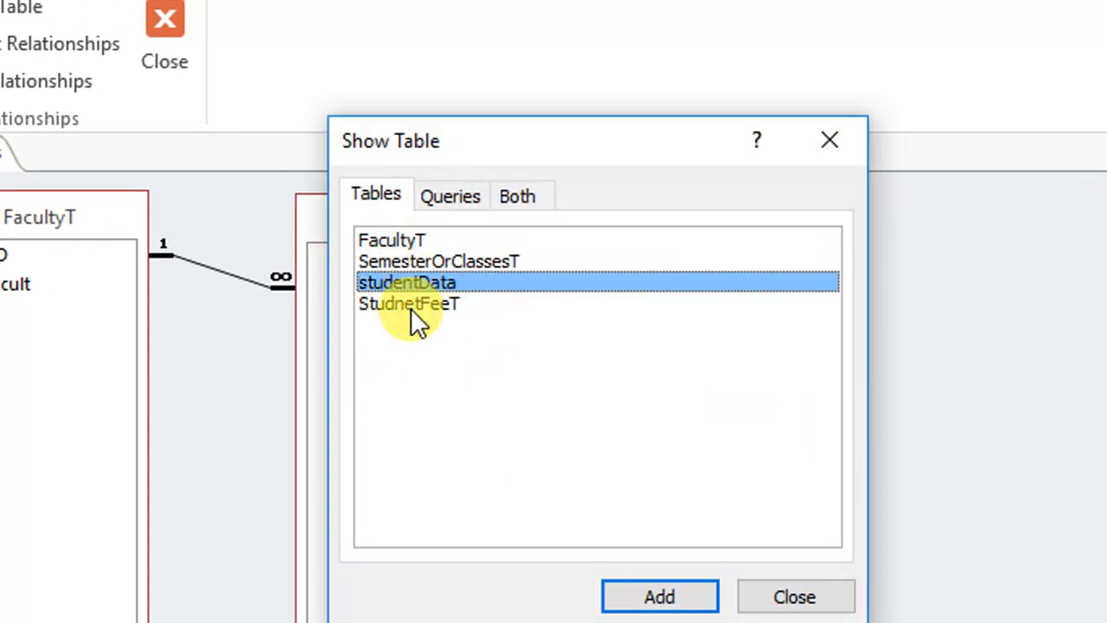
double_click(411, 305)
click(794, 597)
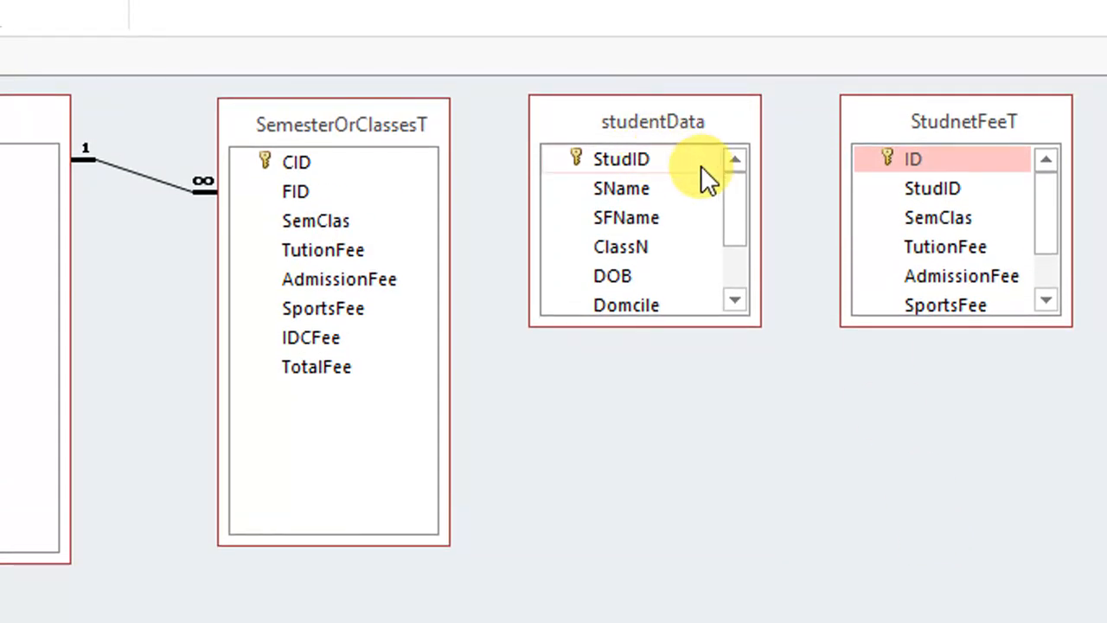
Step: Relate StudID of studentData to StudID of StudnetFeeT, enforcing referential integrity with cascading updates and deletes
drag(619, 160, 934, 187)
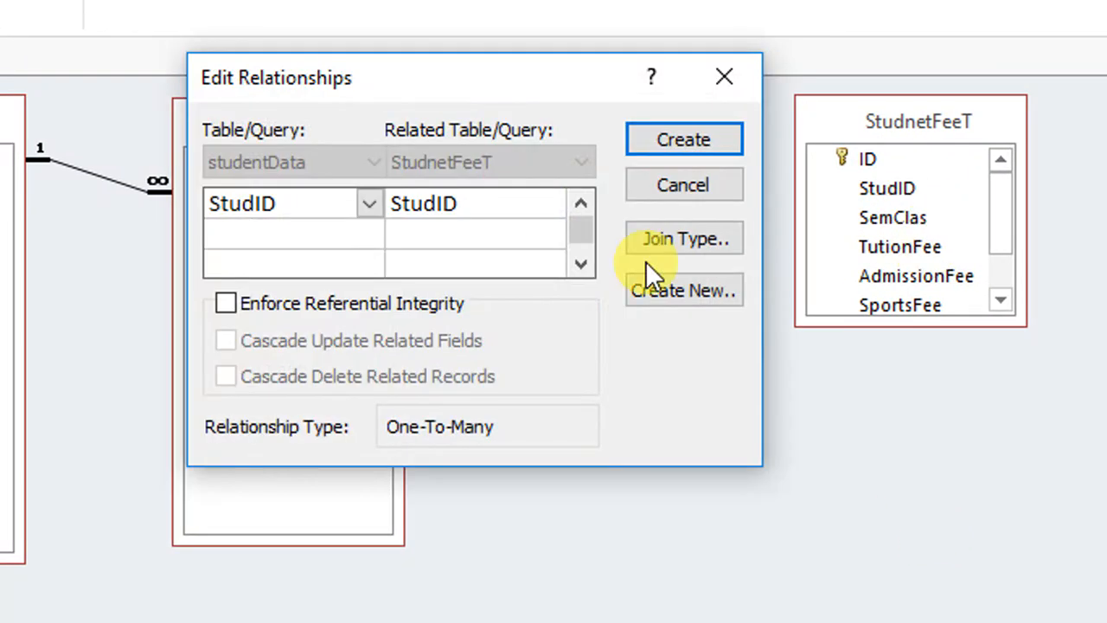
click(260, 307)
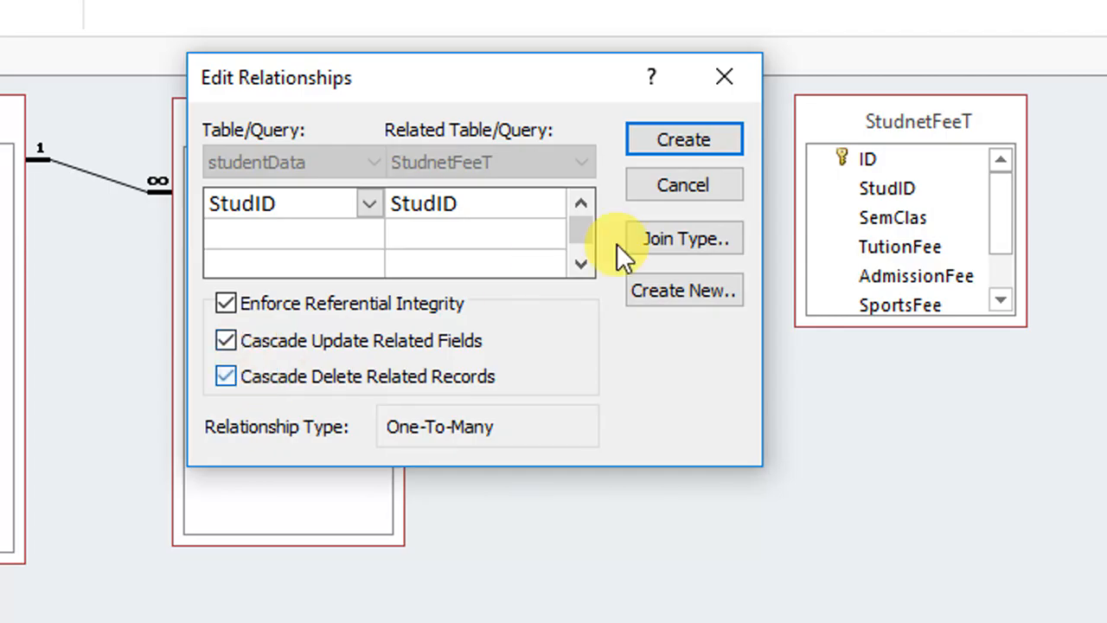
click(688, 143)
Step: Save the relationships layout and close it
right_click(167, 110)
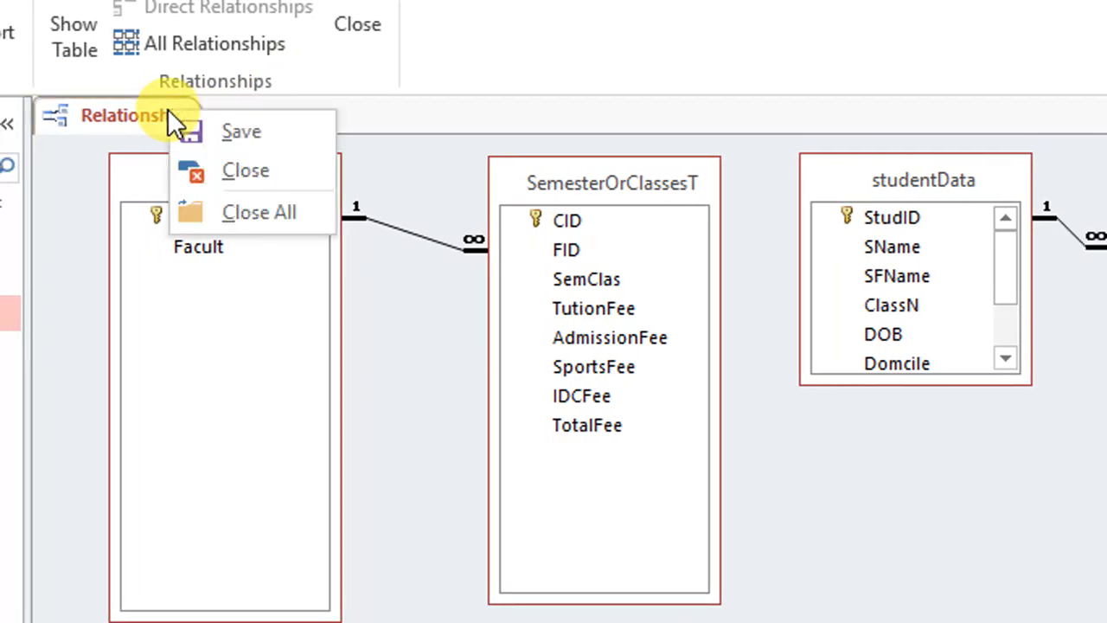
click(177, 130)
right_click(177, 122)
click(214, 145)
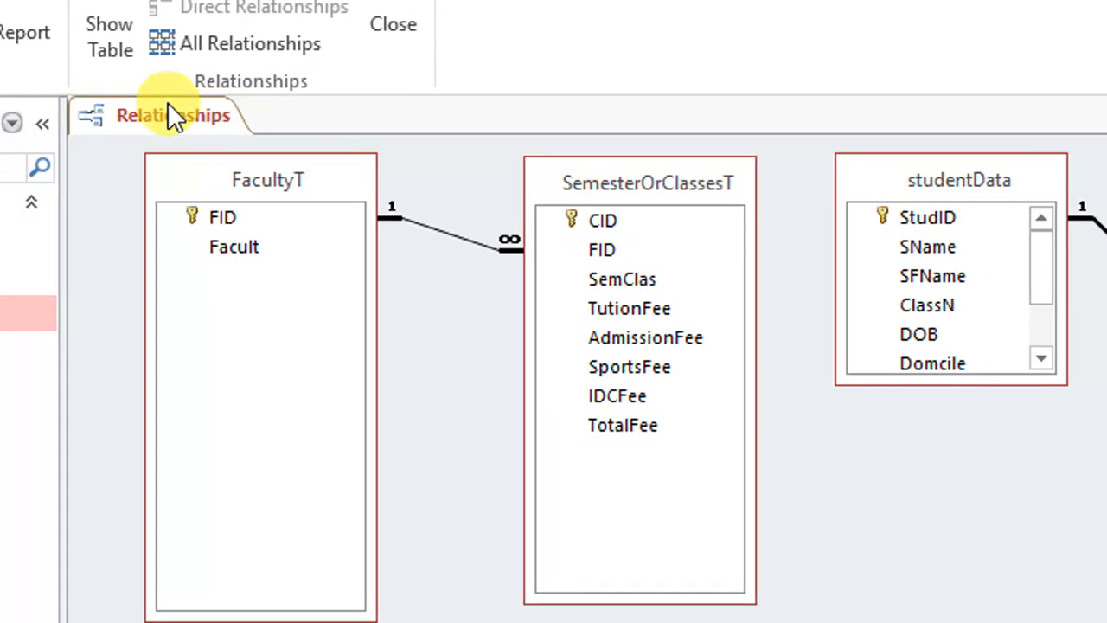
right_click(134, 105)
click(260, 169)
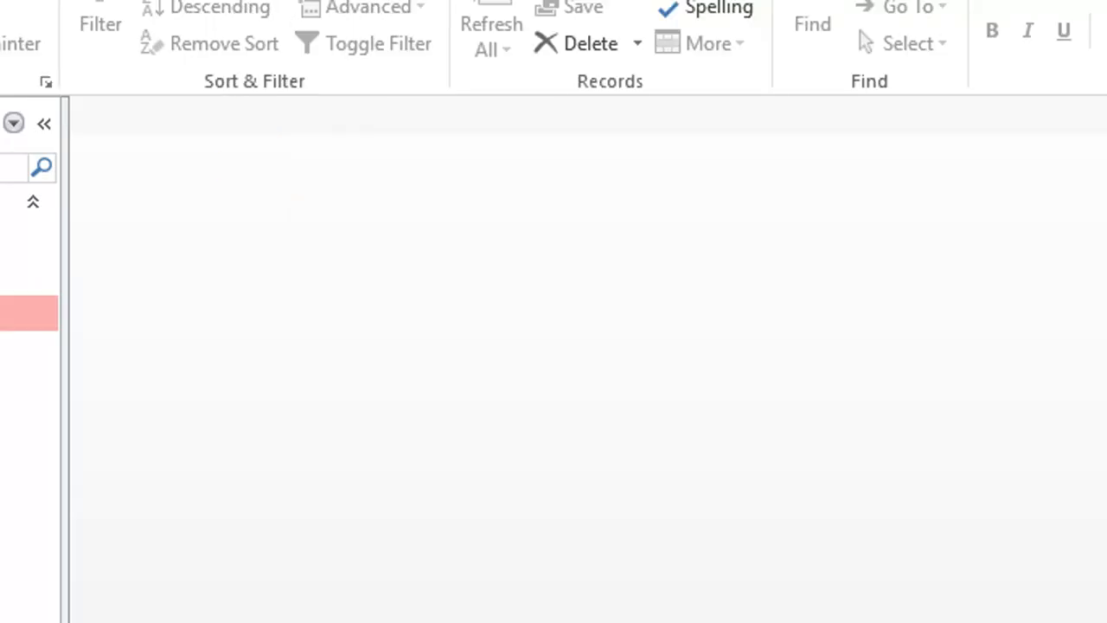
Step: Create a new query in design view based on the SemesterOrClassesT table
click(271, 62)
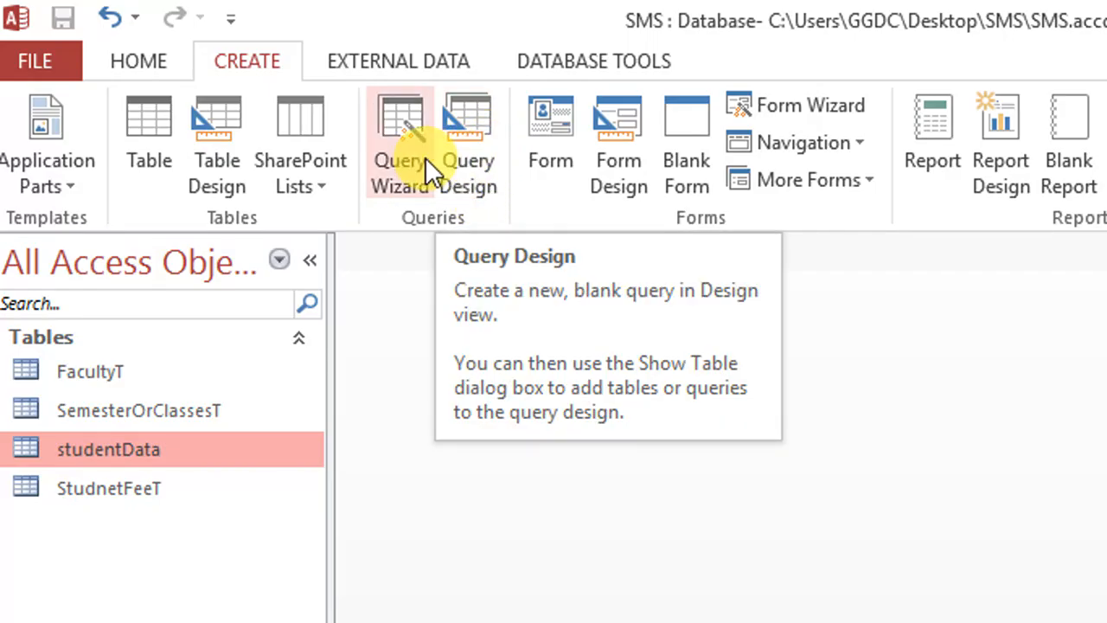
click(469, 141)
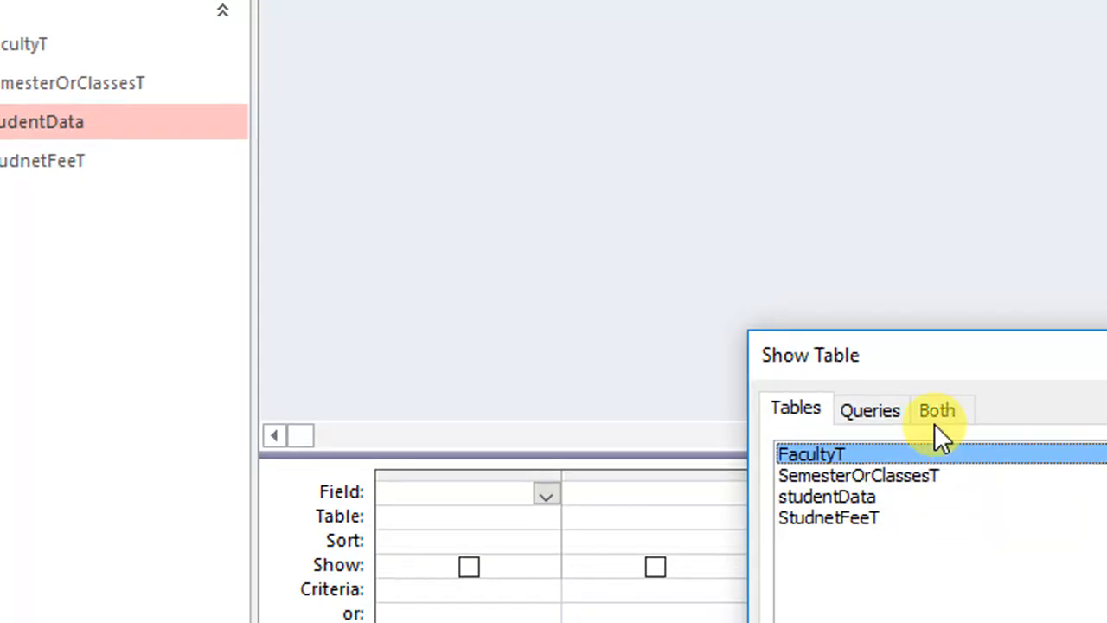
drag(935, 356, 770, 113)
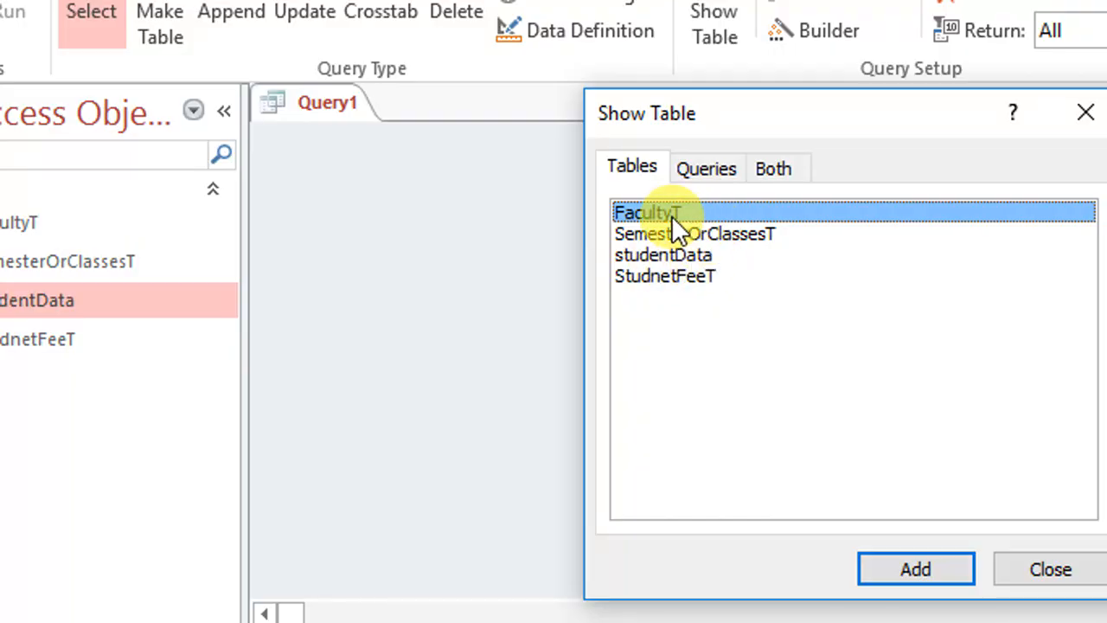
double_click(680, 235)
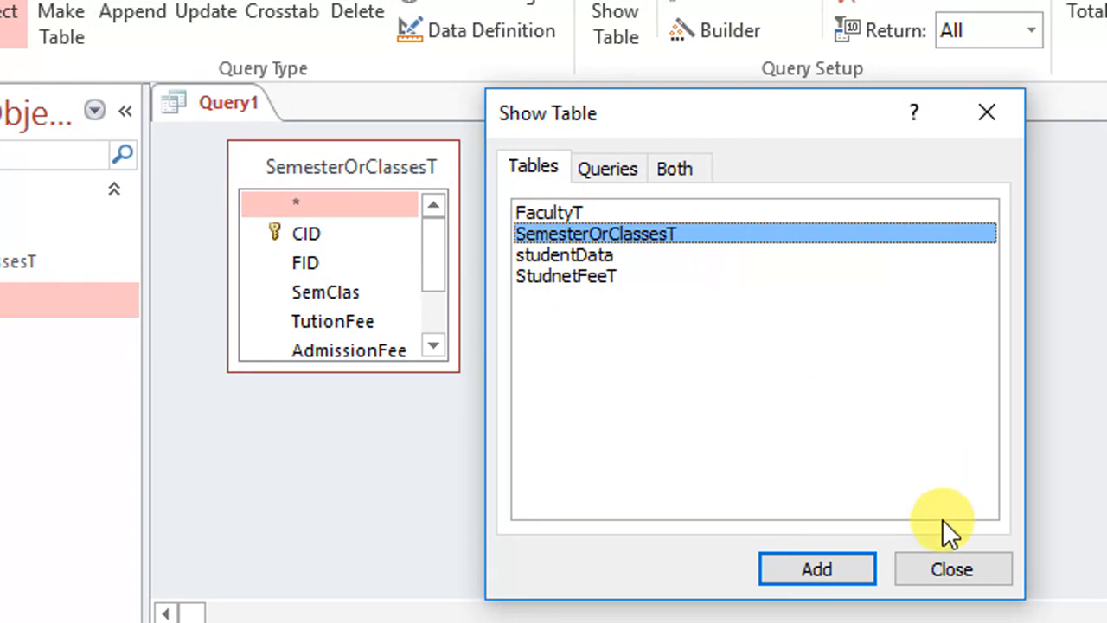
click(1038, 569)
Step: Turn the query into an append query that adds records to StudnetFeeT in the current database
right_click(627, 247)
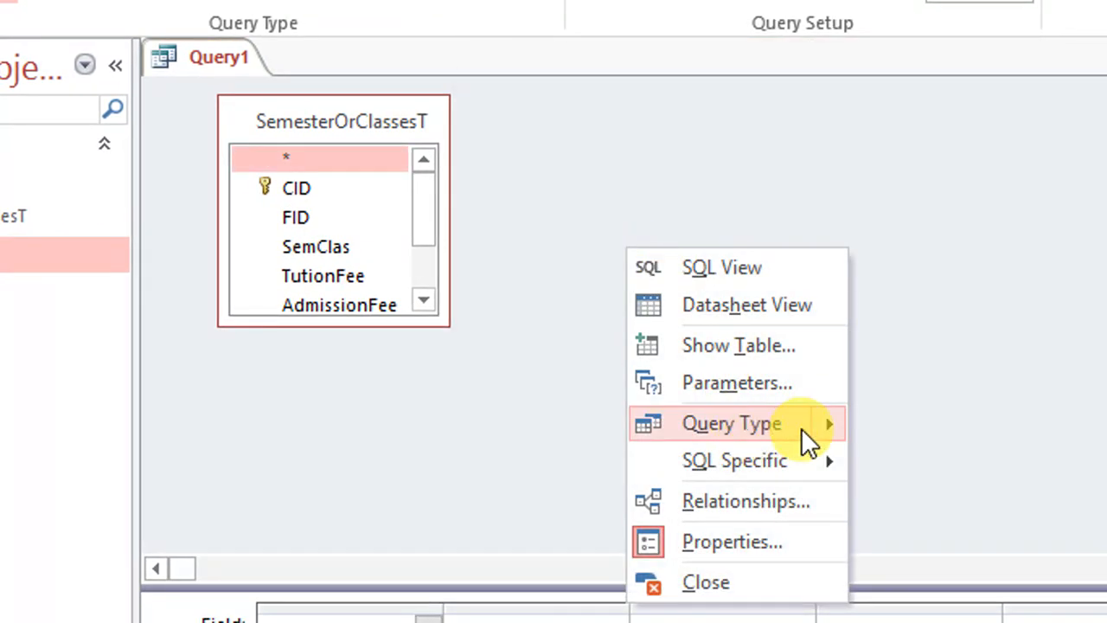
mouse_move(801, 428)
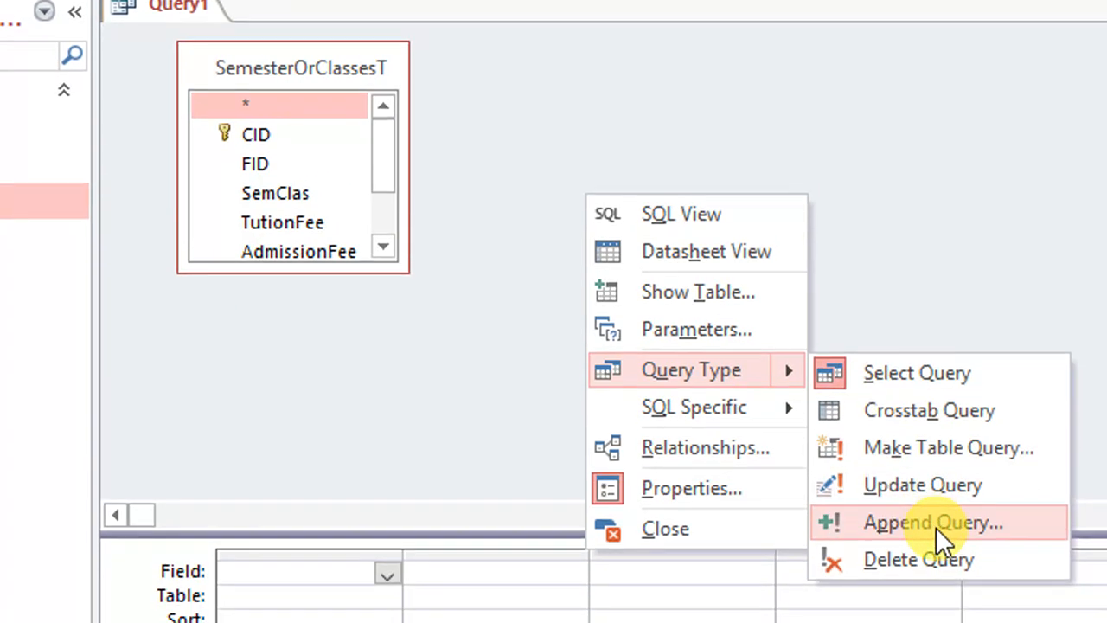
click(973, 576)
click(973, 141)
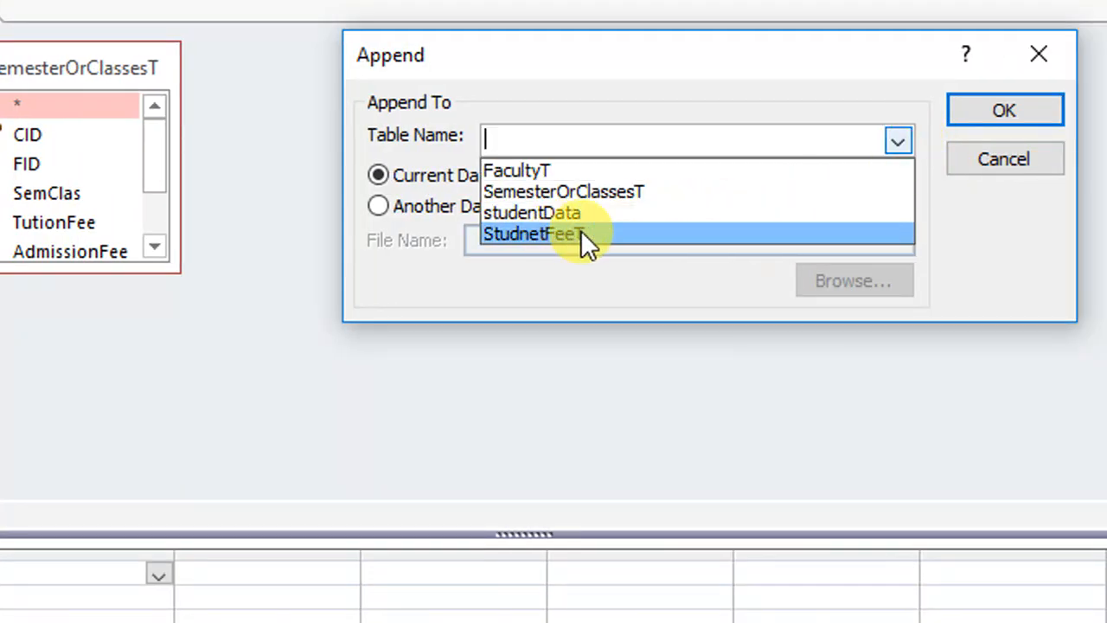
click(580, 230)
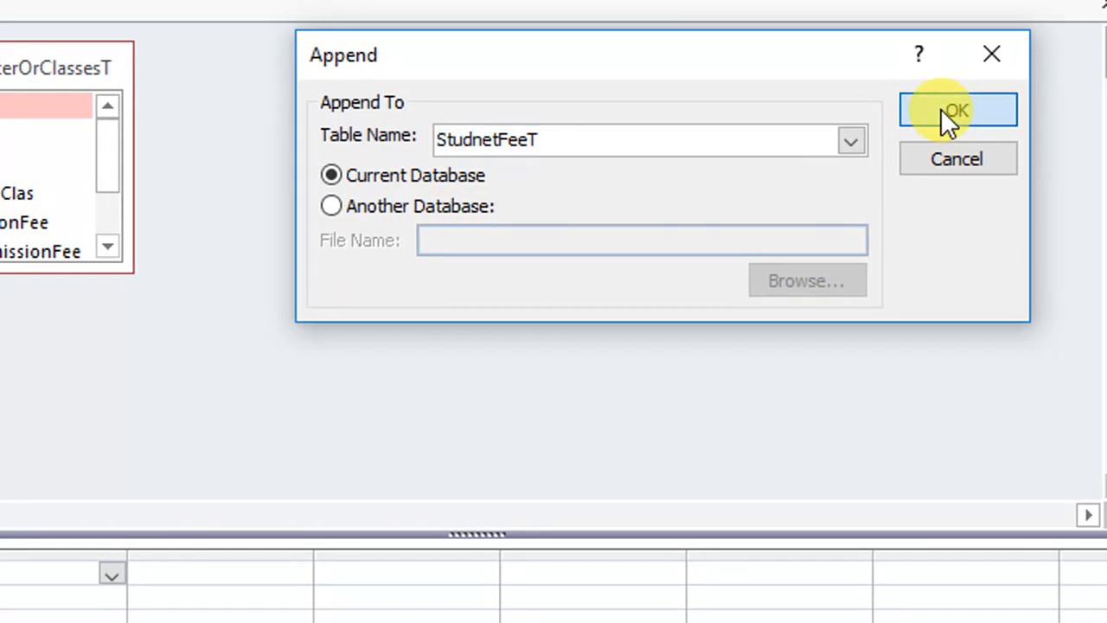
click(990, 110)
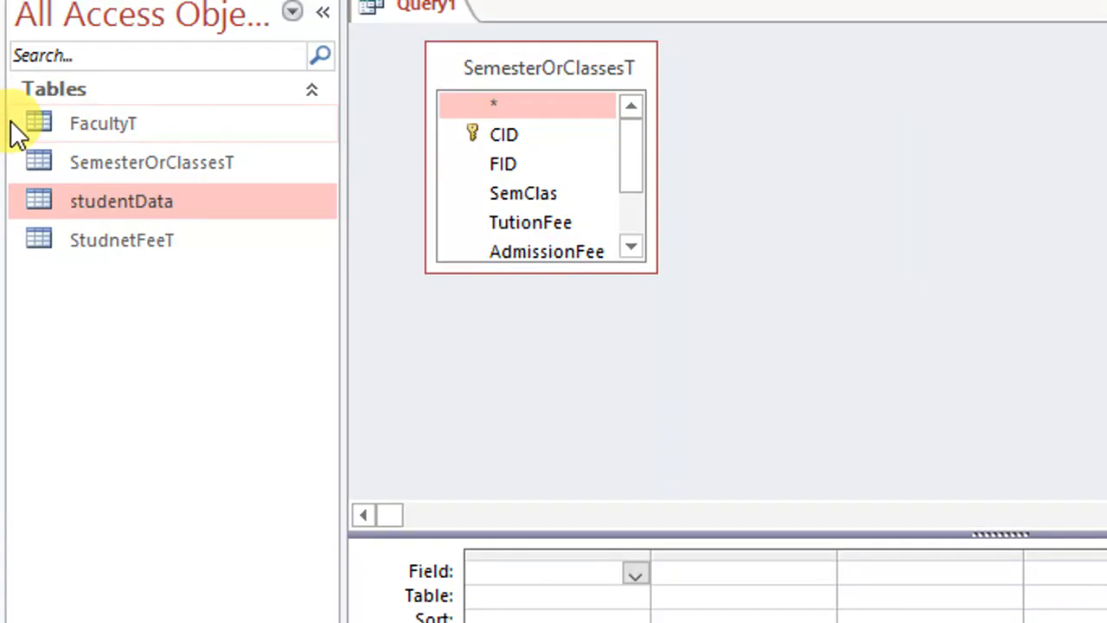
Step: Open SemesterOrClassesT and StudnetFeeT to compare the source and target records, and close both tables
click(121, 169)
double_click(118, 165)
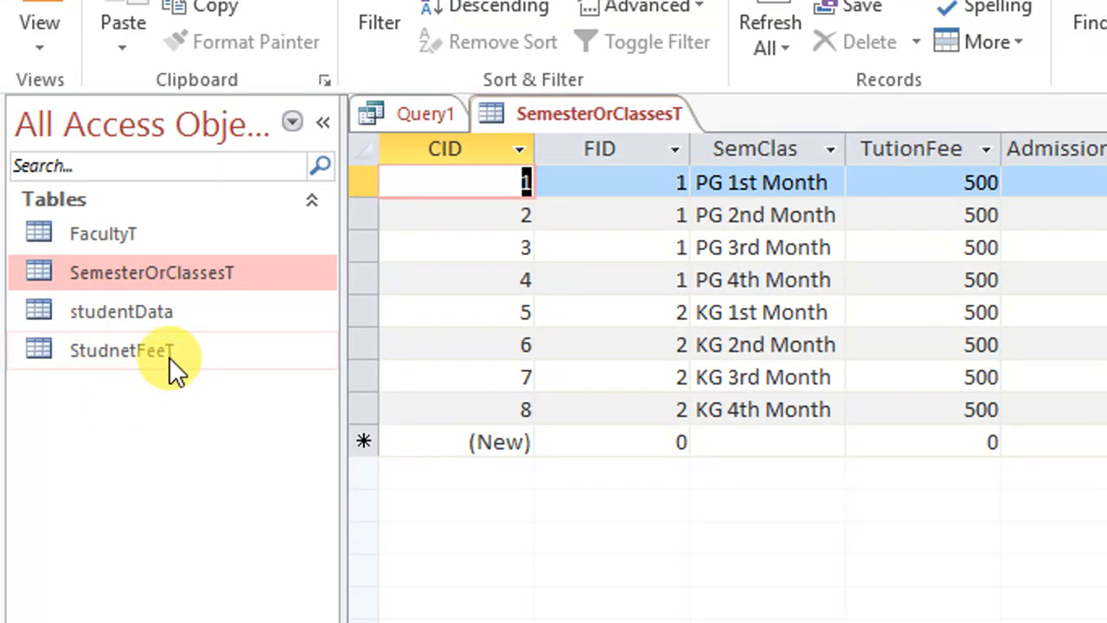
double_click(169, 354)
right_click(835, 121)
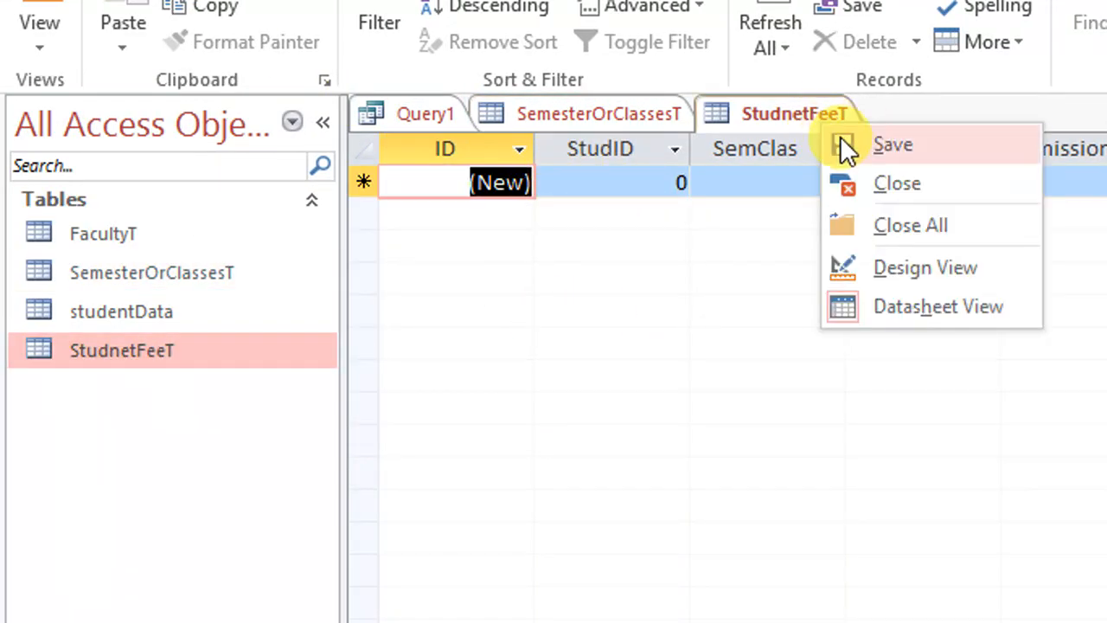
click(857, 183)
right_click(655, 118)
click(722, 175)
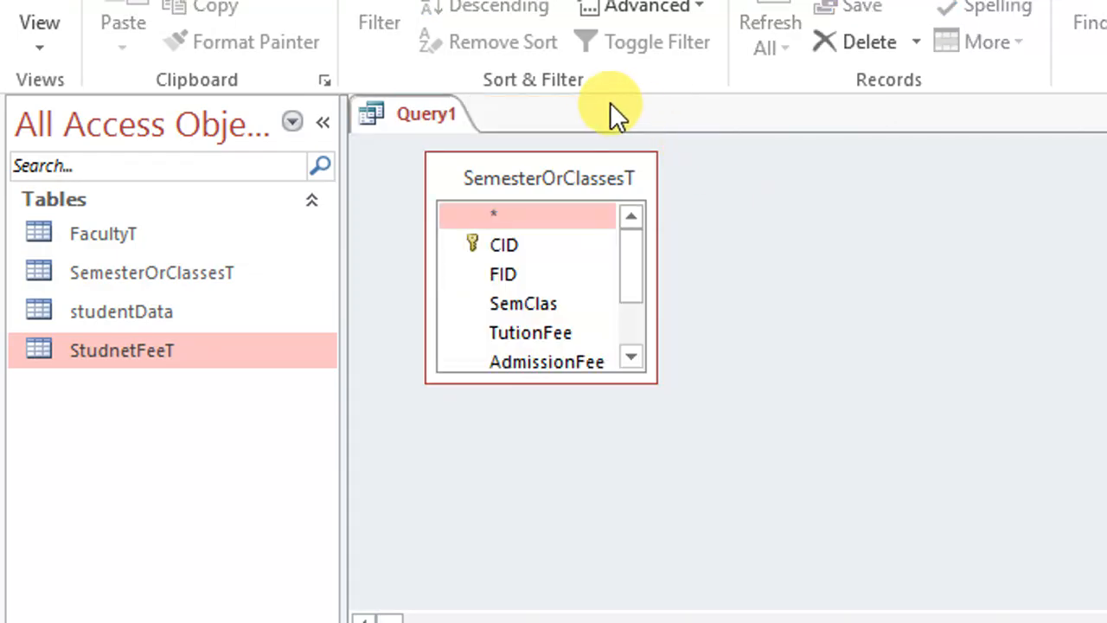
Step: Save the append query under the name AddFeeQ
right_click(414, 105)
click(442, 118)
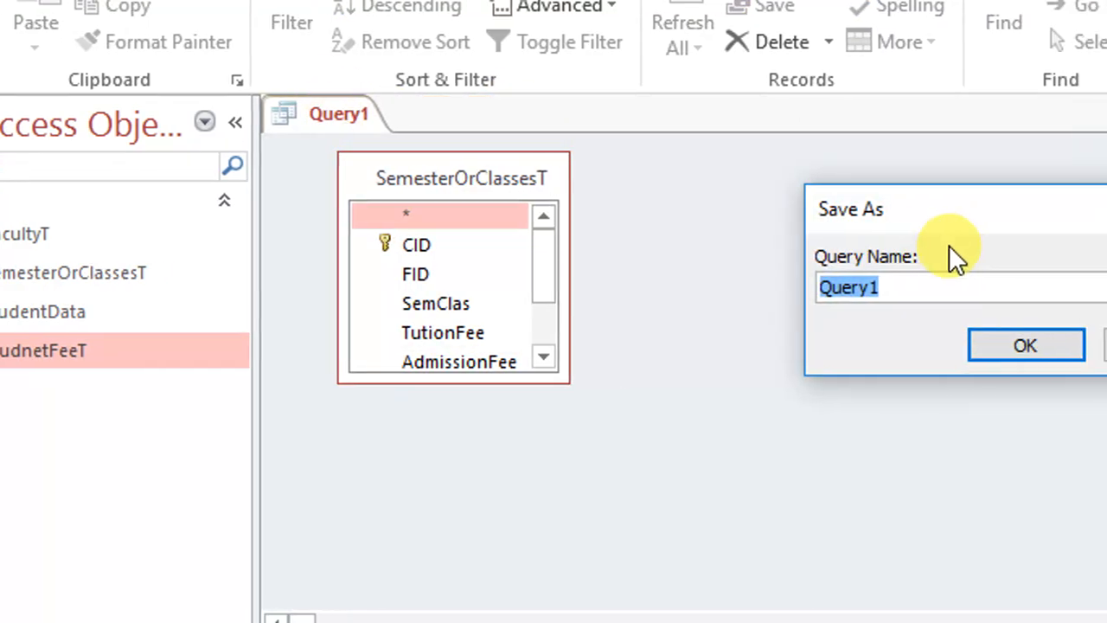
text(AddFeeQ)
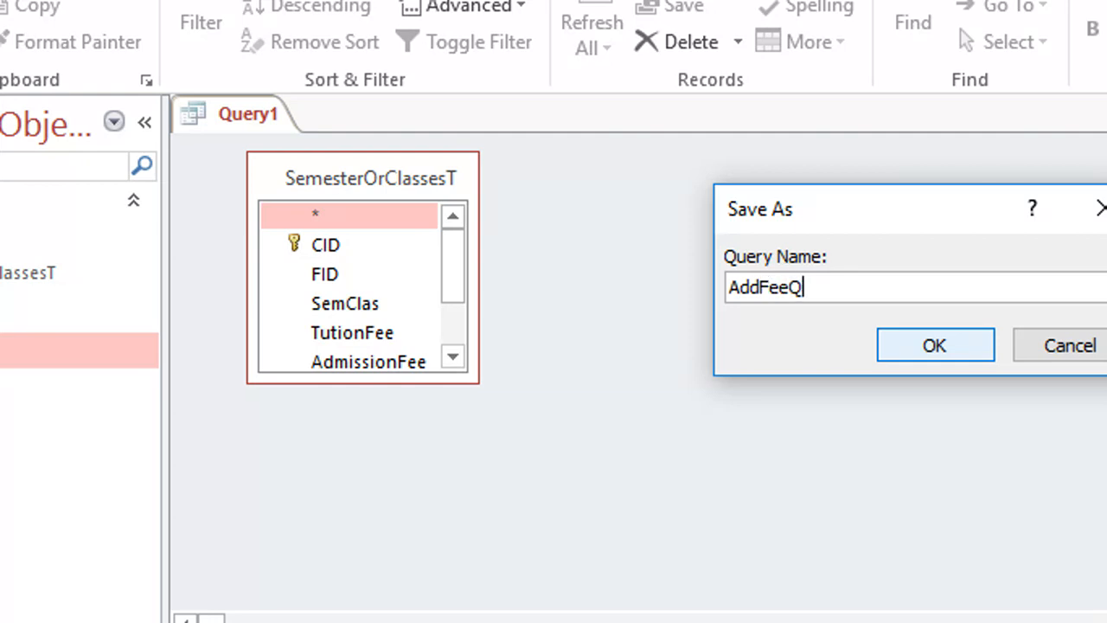
click(941, 339)
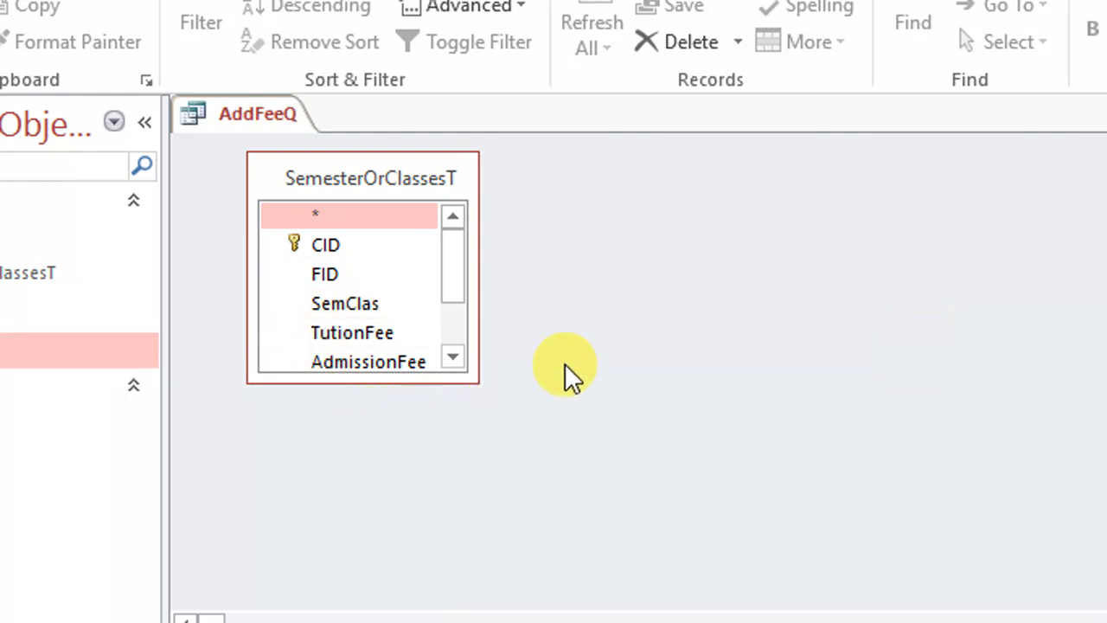
Step: Enlarge the SemesterOrClassesT field list to show all its fields, and confirm StudnetFeeT as the append target
drag(404, 384, 406, 485)
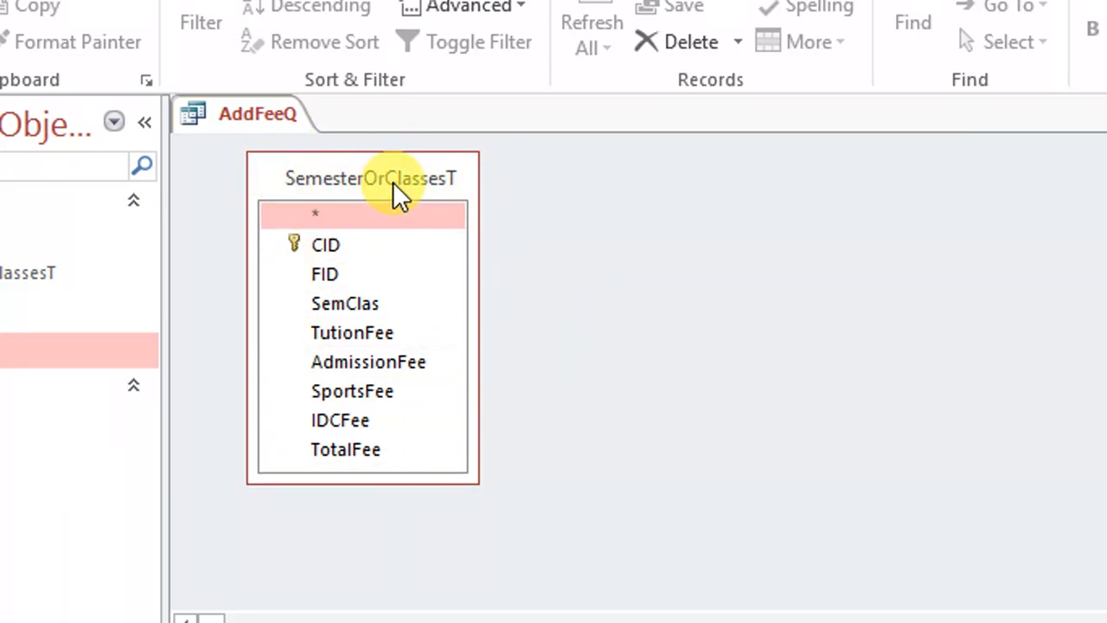
drag(393, 184, 406, 180)
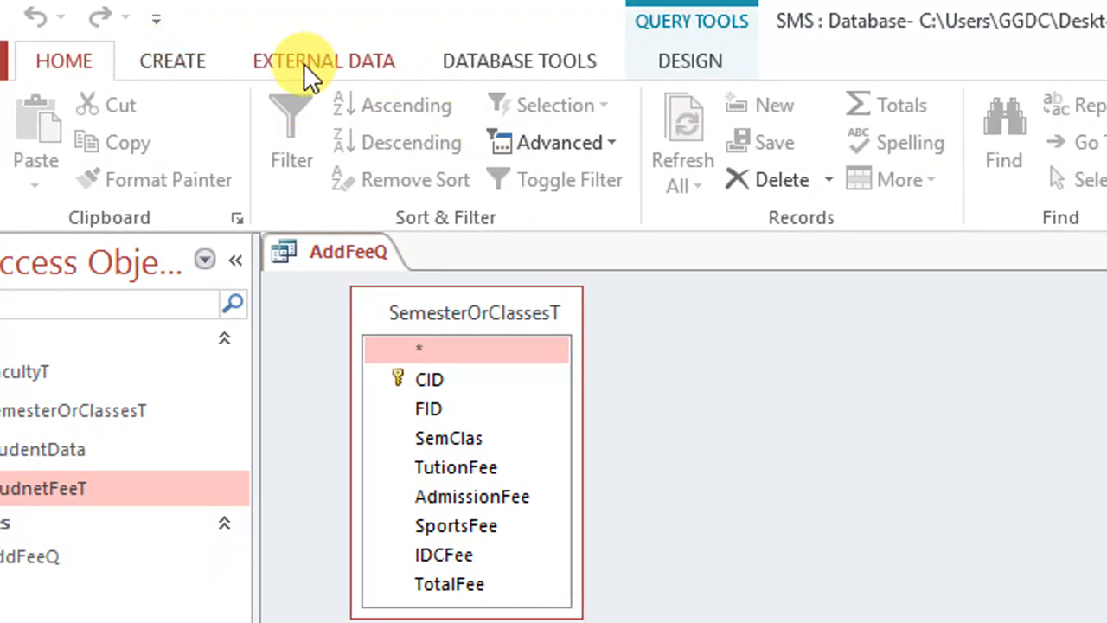
click(632, 60)
click(233, 143)
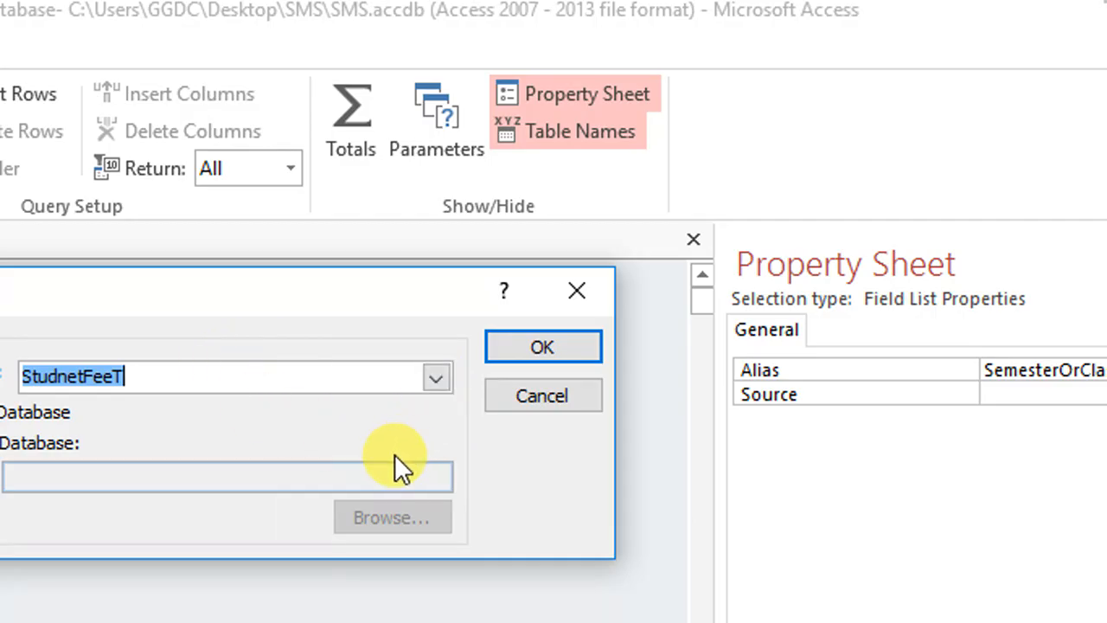
click(534, 348)
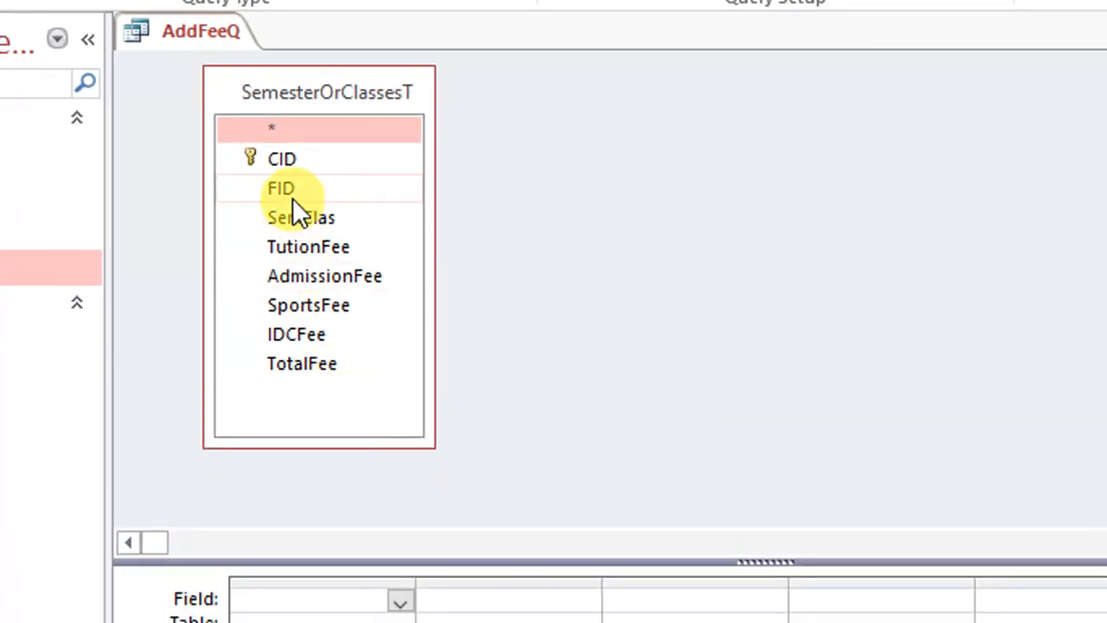
Step: Add all SemesterOrClassesT fields from CID through TotalFee to the AddFeeQ design grid and close the property sheet
click(294, 190)
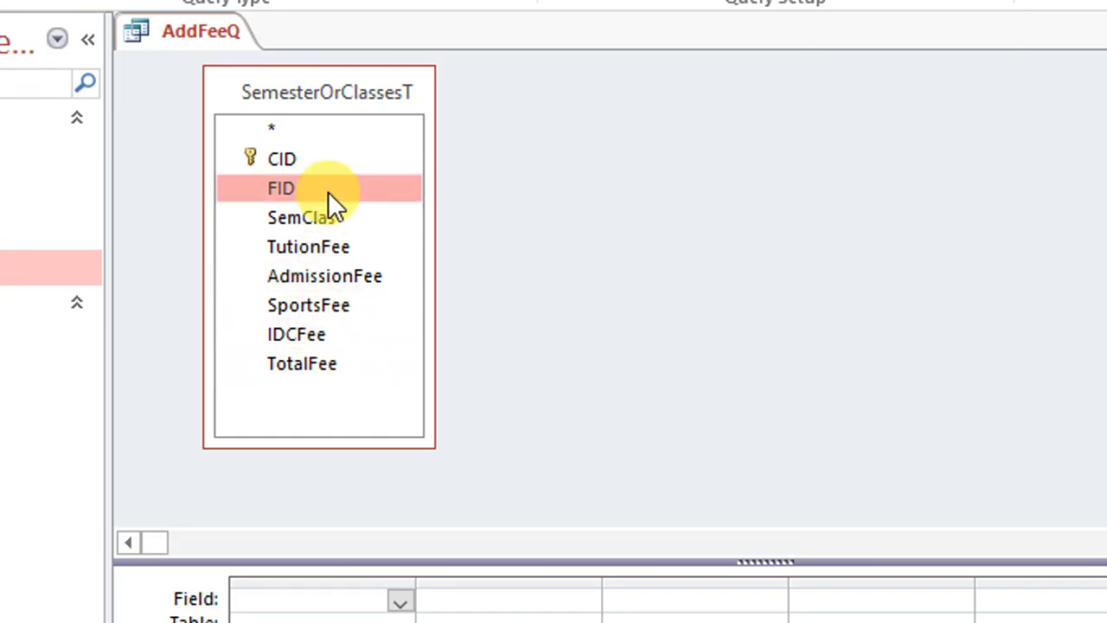
click(324, 162)
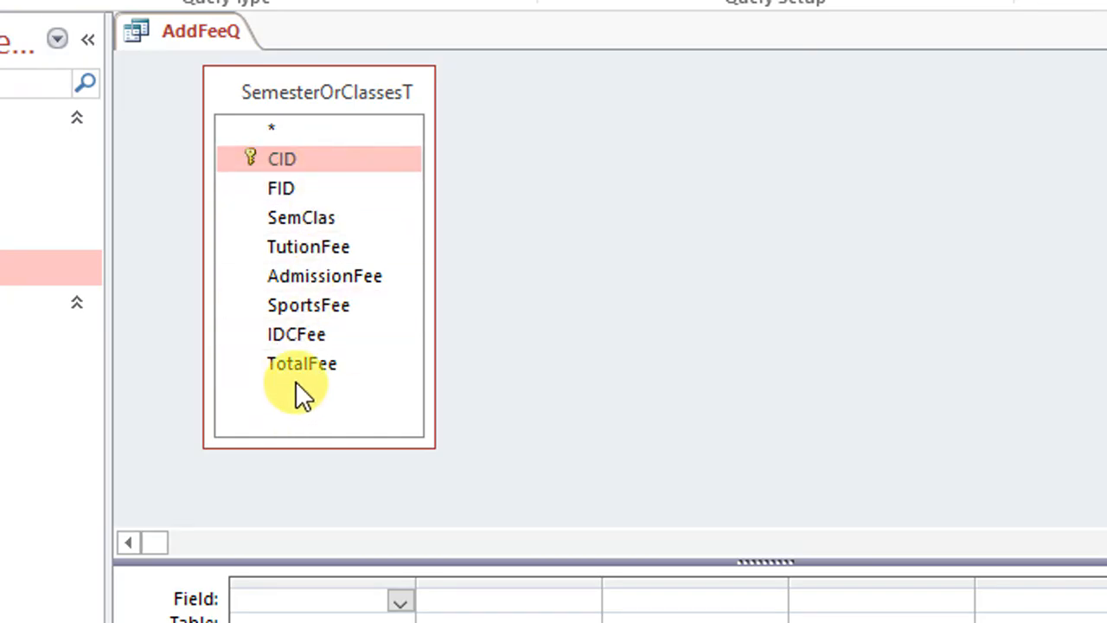
shift+click(315, 366)
drag(325, 360, 355, 523)
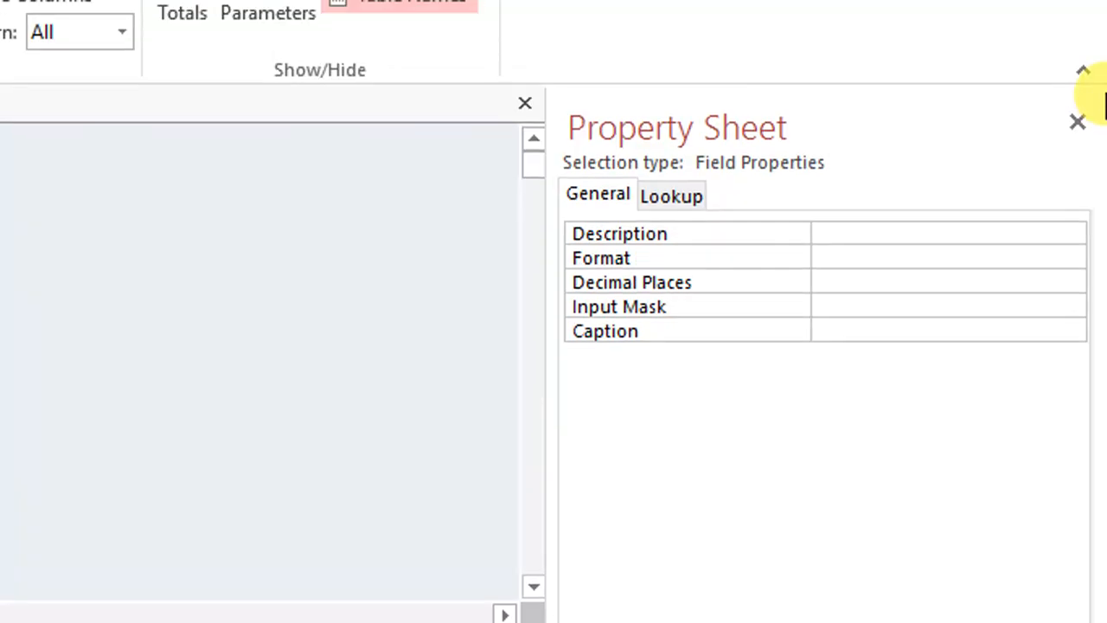
click(1077, 126)
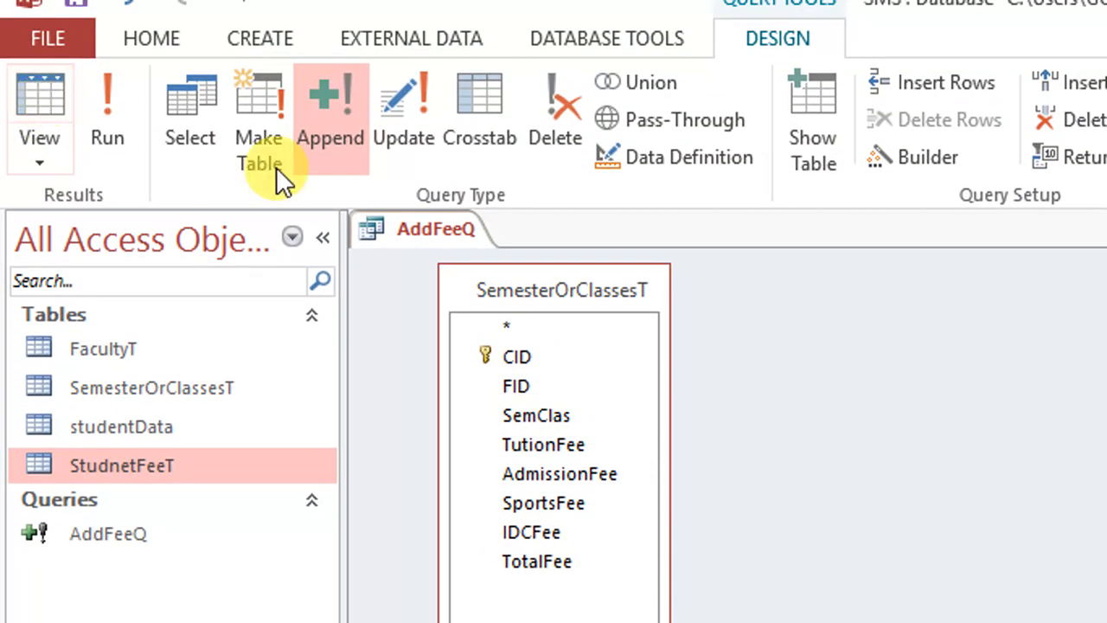
Step: Save the AddFeeQ query, preview its records in Datasheet view, and return to its design
right_click(211, 33)
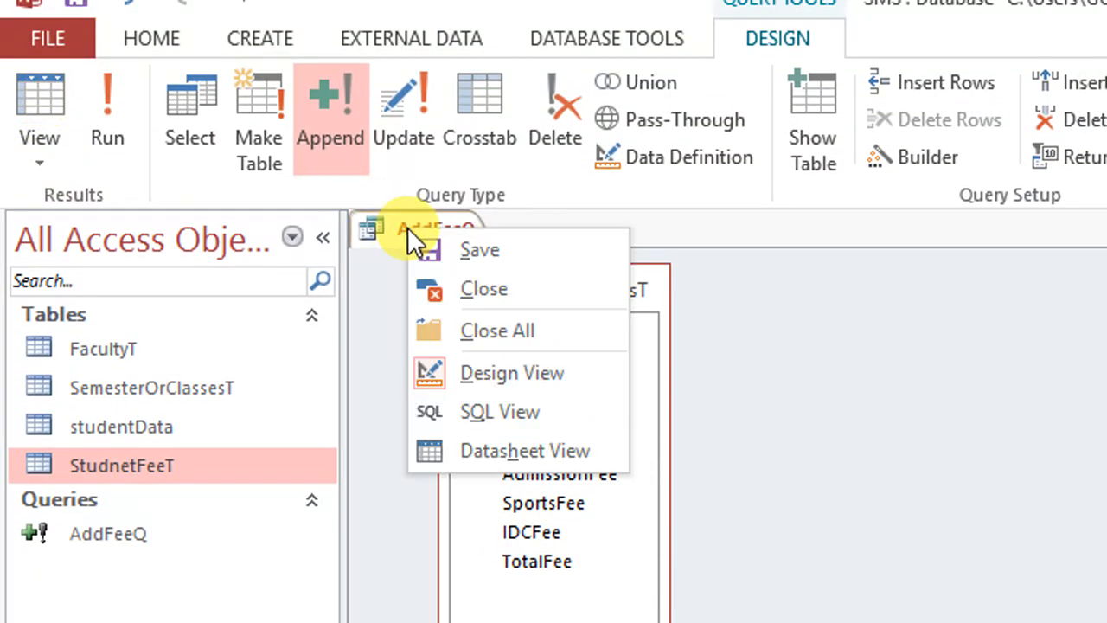
click(242, 53)
right_click(436, 219)
click(37, 101)
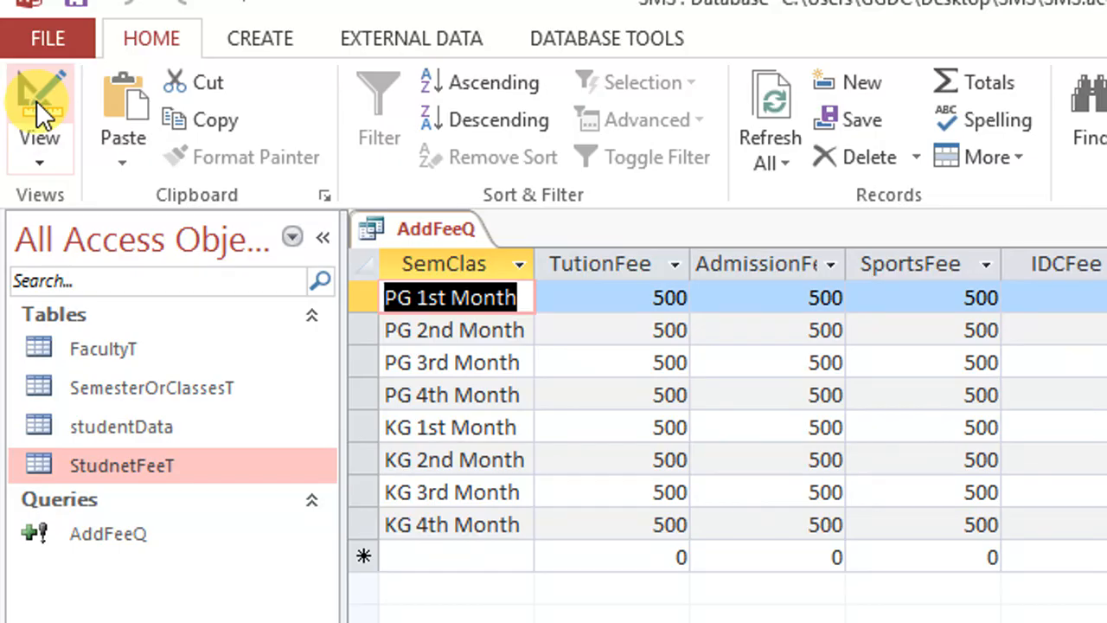
click(36, 100)
Step: Select the CID and FID columns, save AddFeeQ, and inspect the Append To targets of SemClas and TutionFee
drag(718, 351, 518, 352)
right_click(454, 151)
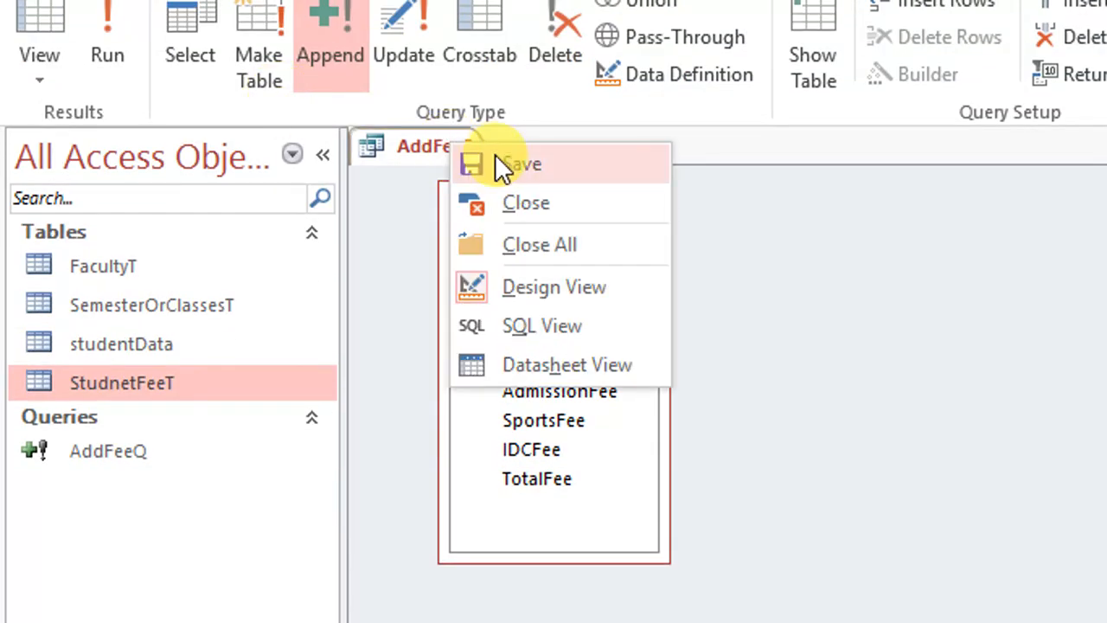
click(495, 161)
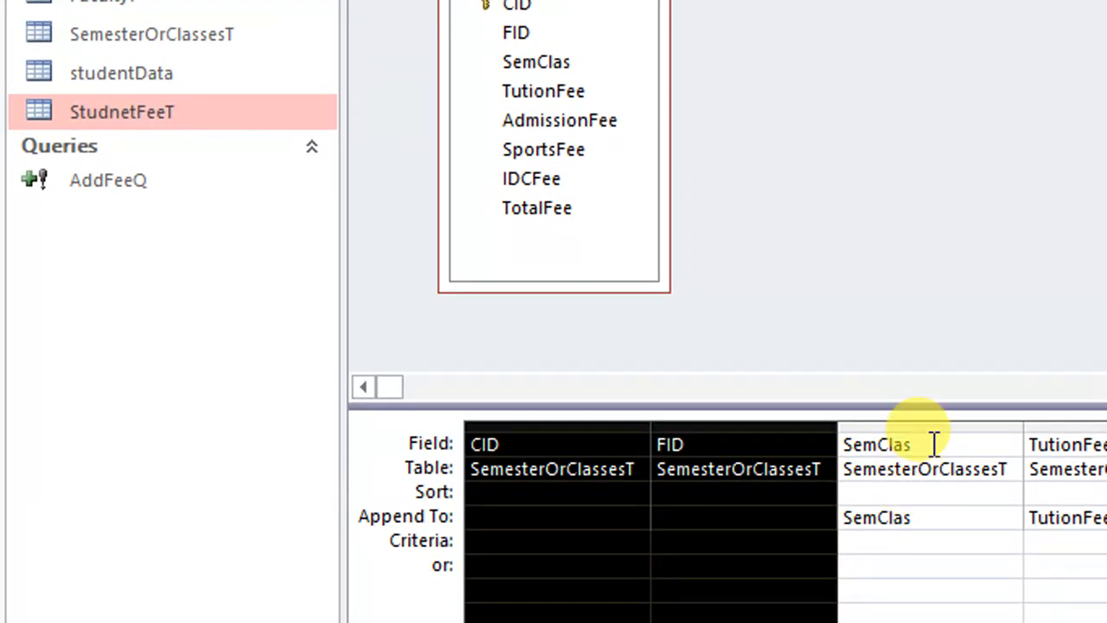
click(935, 443)
click(931, 510)
click(1082, 511)
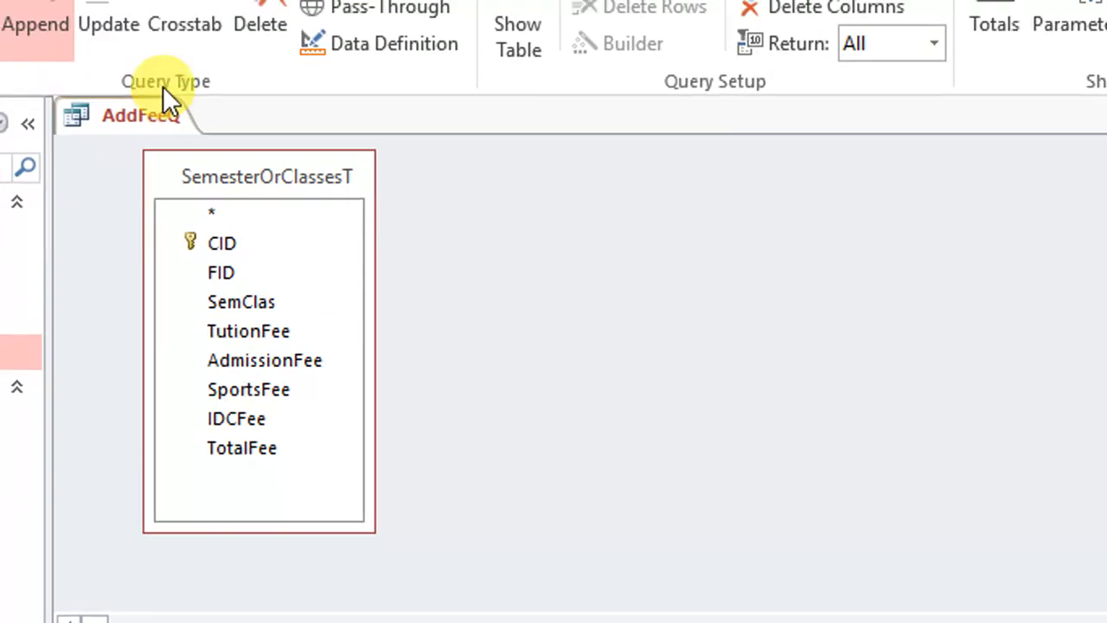
Step: Save and close the AddFeeQ query
right_click(170, 117)
click(178, 130)
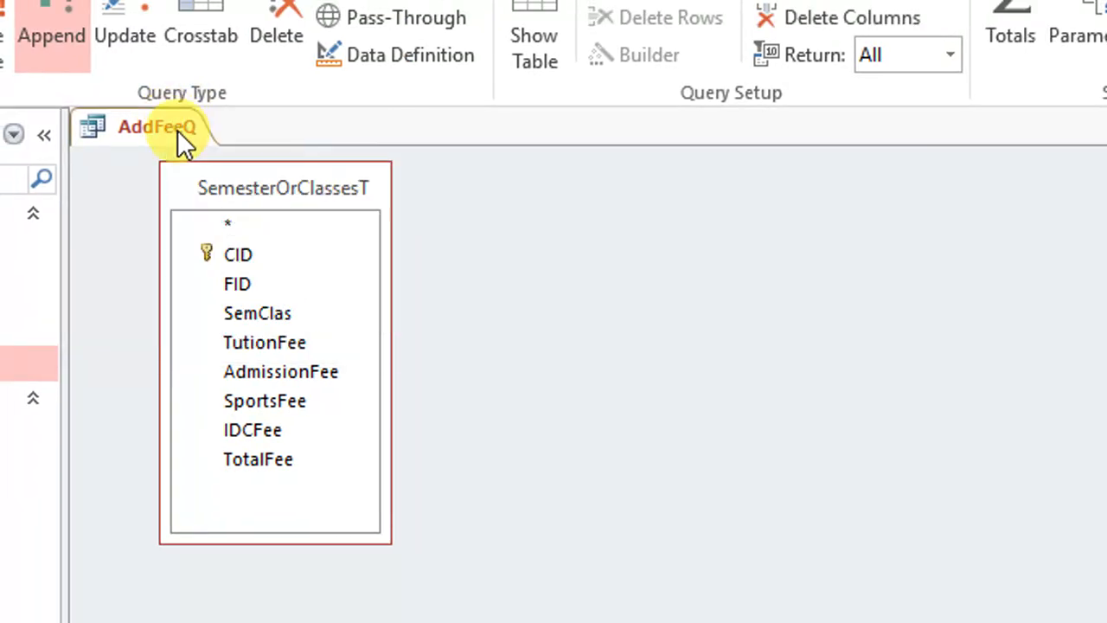
right_click(179, 130)
click(252, 166)
right_click(185, 118)
click(219, 145)
right_click(190, 118)
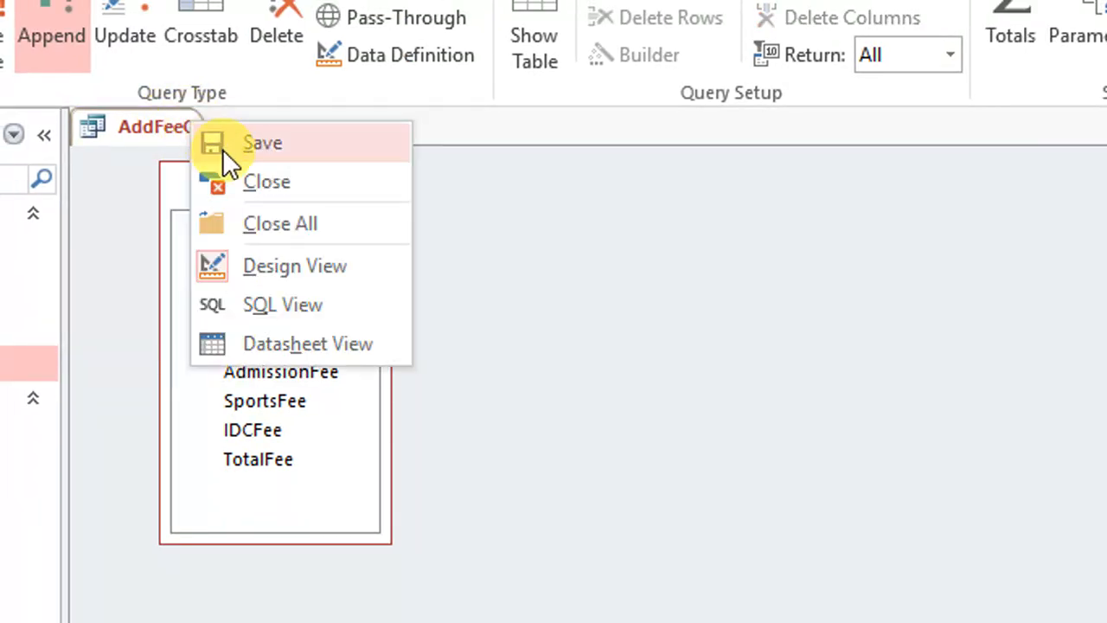
click(238, 173)
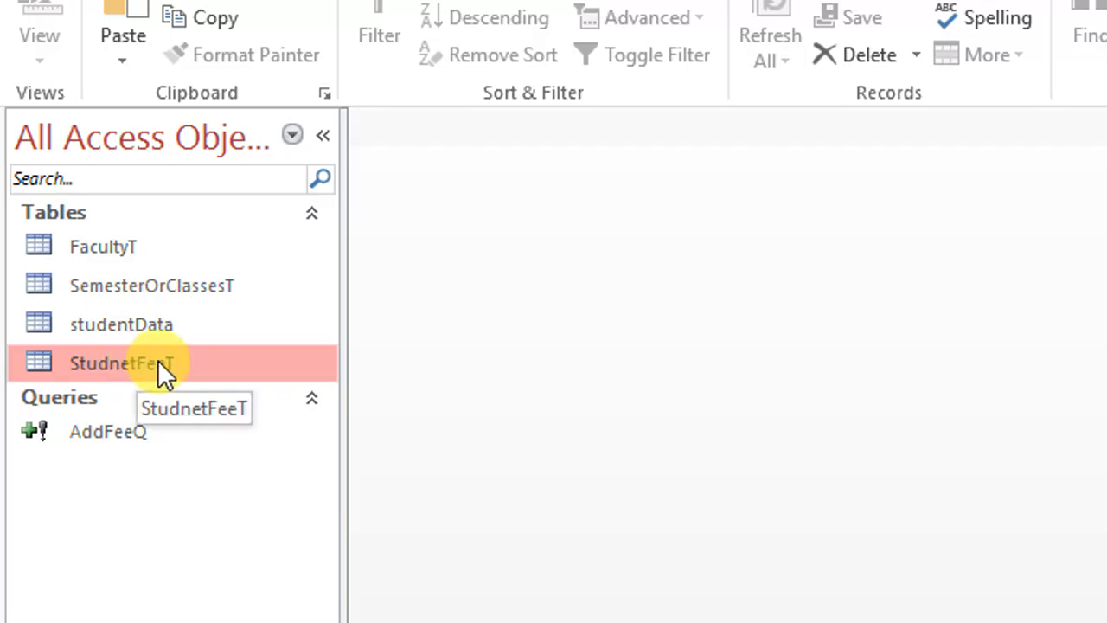
Step: Open StudnetFeeT in Design view and insert a blank field row above StudID
right_click(157, 366)
click(278, 431)
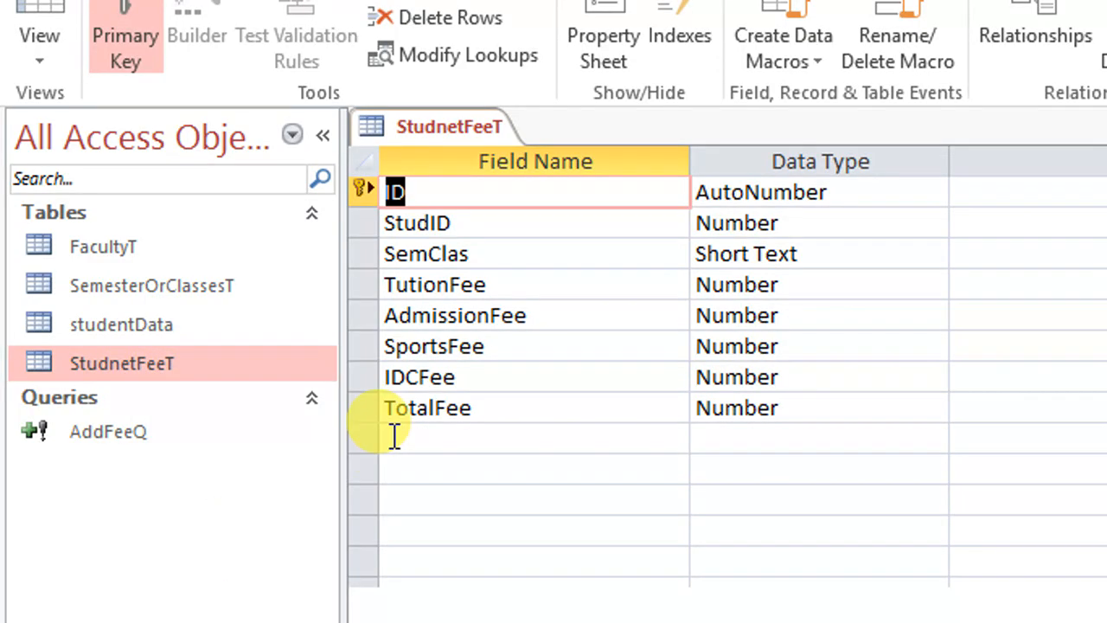
right_click(364, 223)
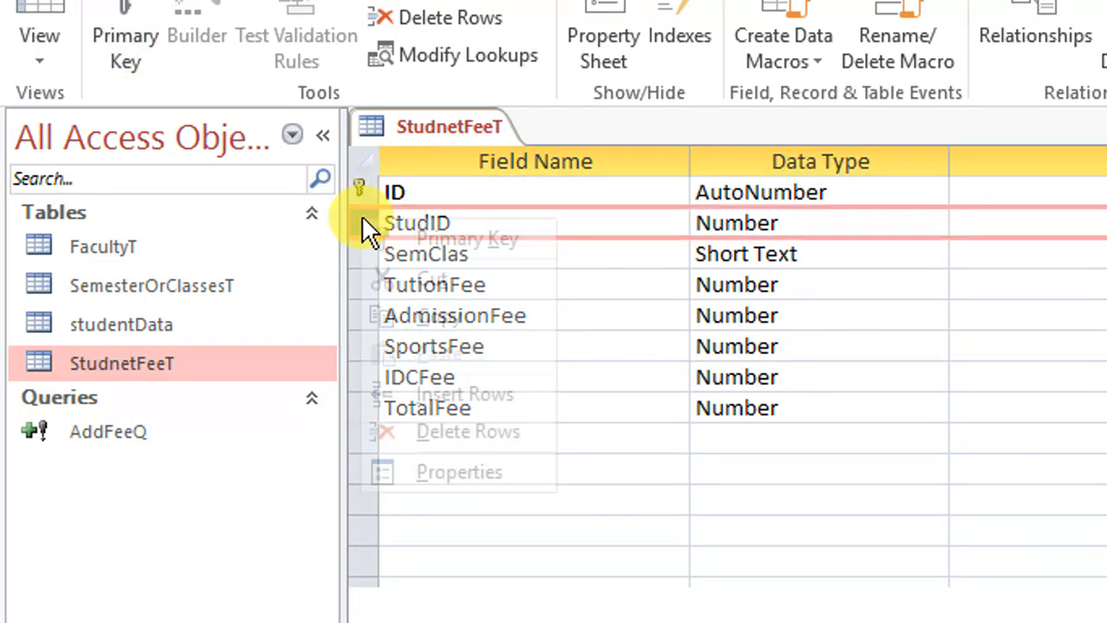
click(450, 394)
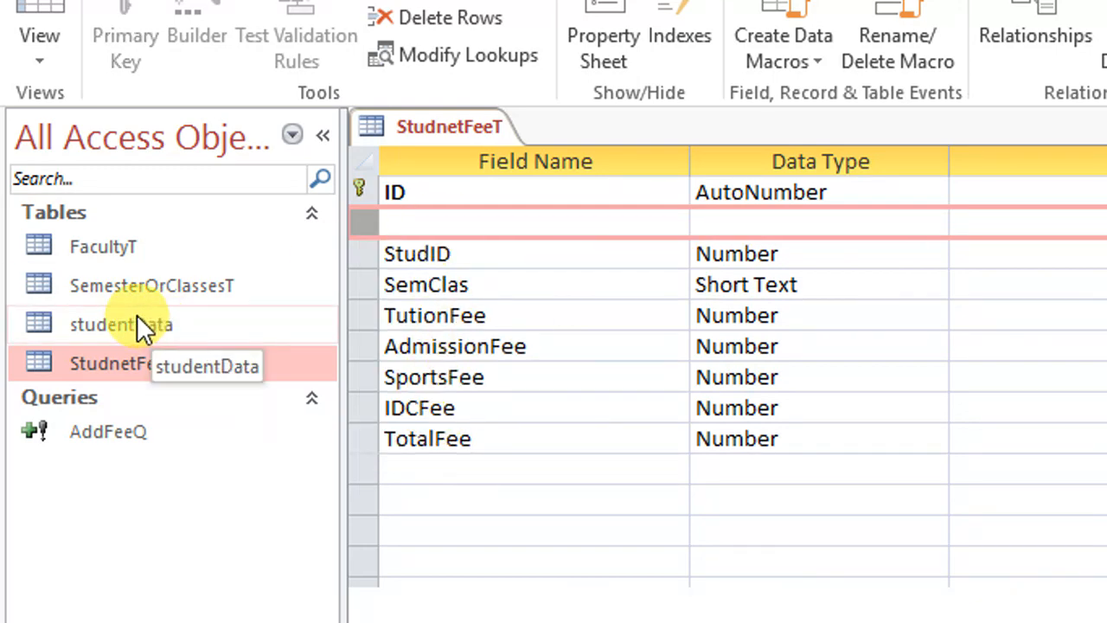
Step: Open FacultyT to check the name of its ID field, and close the table
double_click(139, 247)
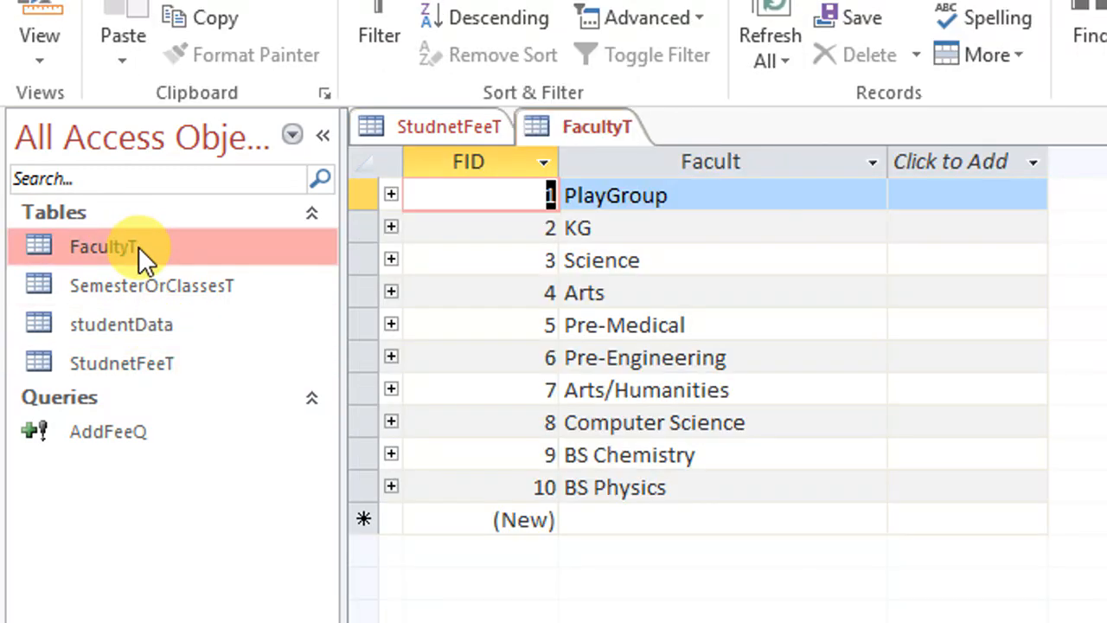
right_click(597, 128)
click(661, 191)
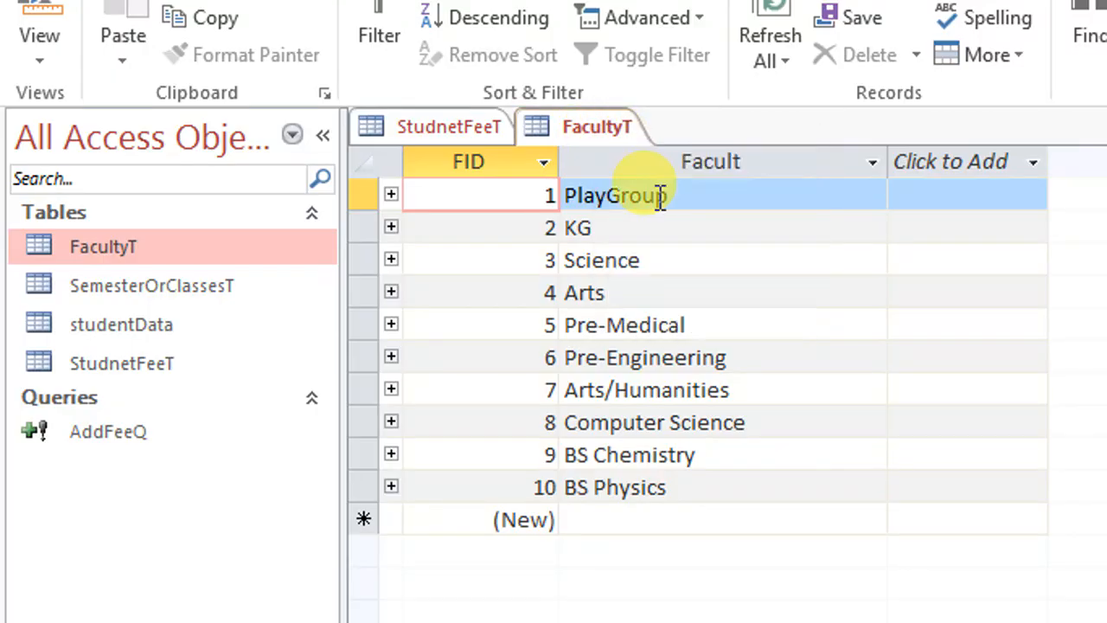
Step: Name the blank StudnetFeeT field FID and set its data type to Number
click(480, 225)
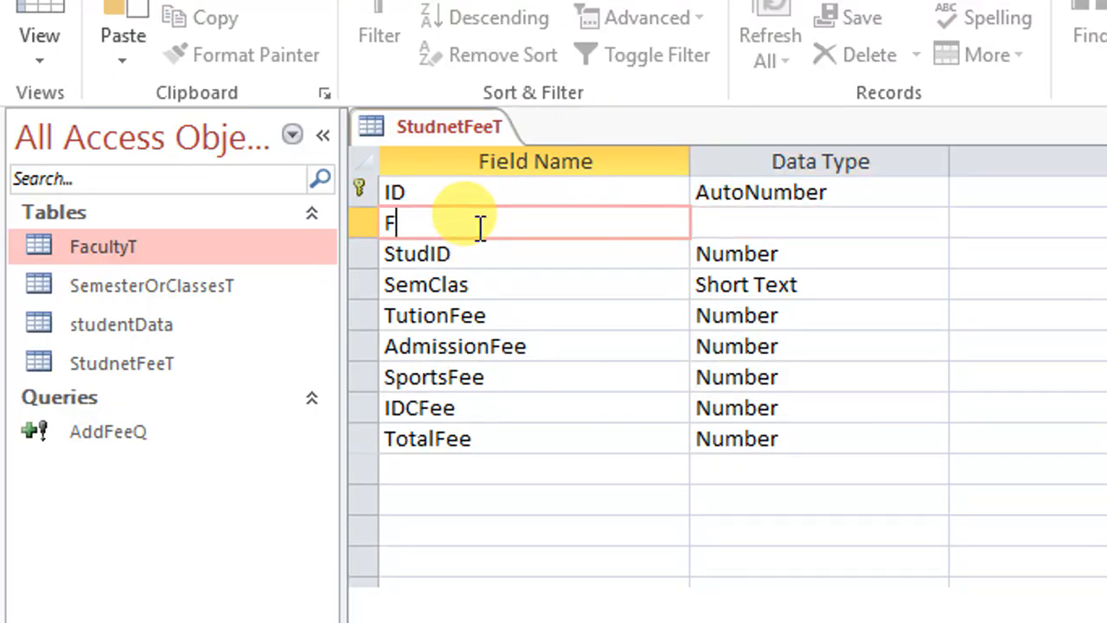
text(FID)
key(Tab)
key(Down)
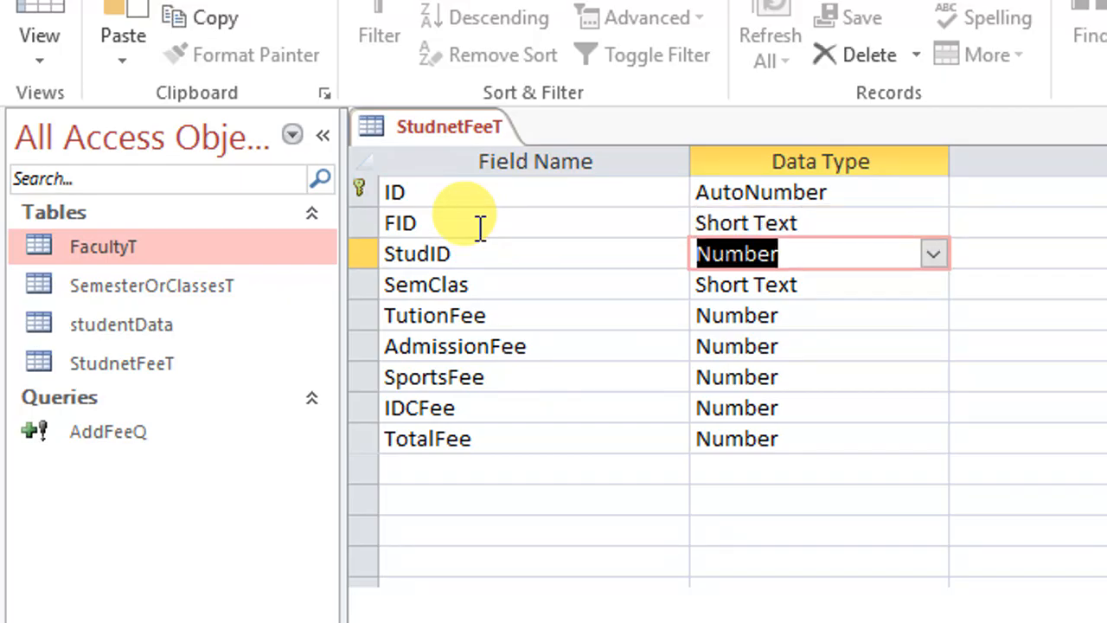
key(Up)
text(n)
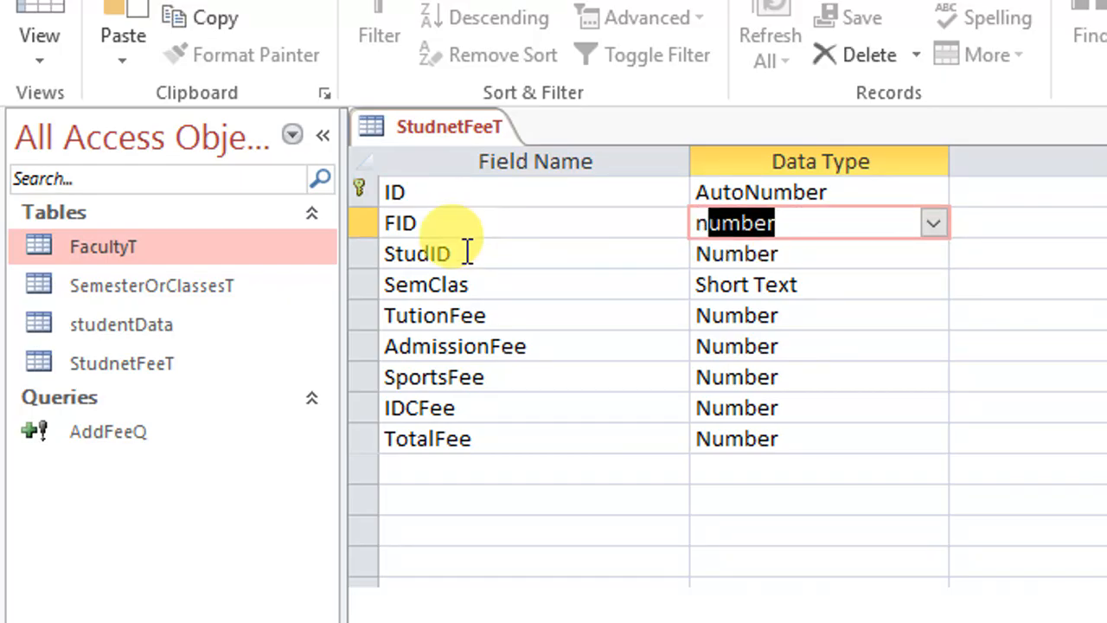
Step: Open SemesterOrClassesT to check the name of its class ID field, and close the table
double_click(167, 283)
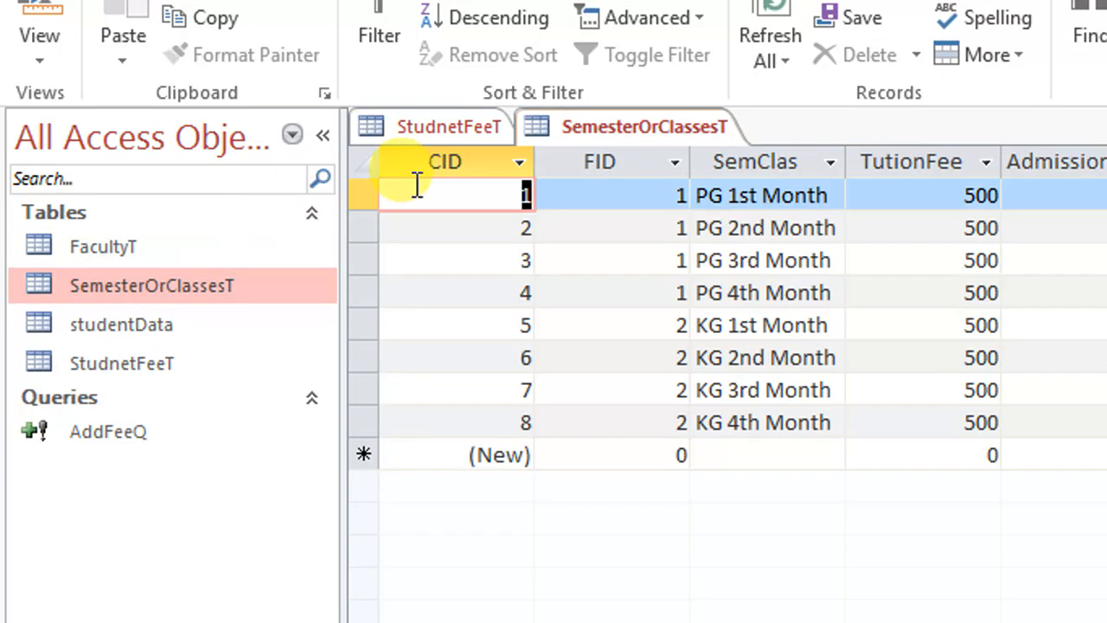
right_click(587, 126)
click(661, 183)
Step: Insert a CID field with the Number data type above StudID, and close the StudnetFeeT table with its changes
right_click(364, 253)
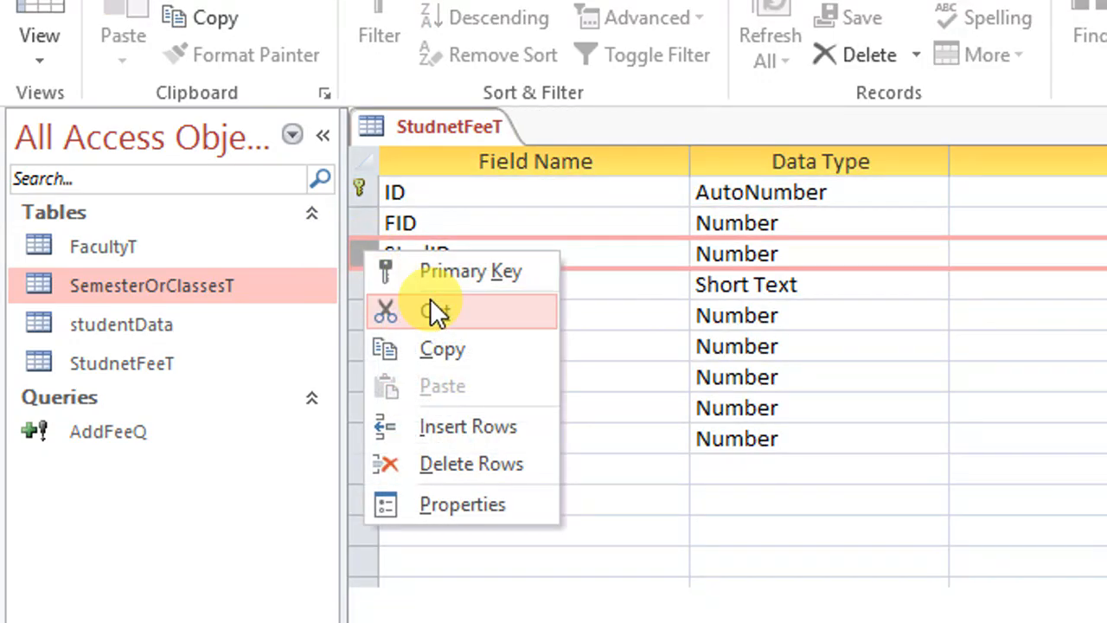
click(450, 424)
click(457, 255)
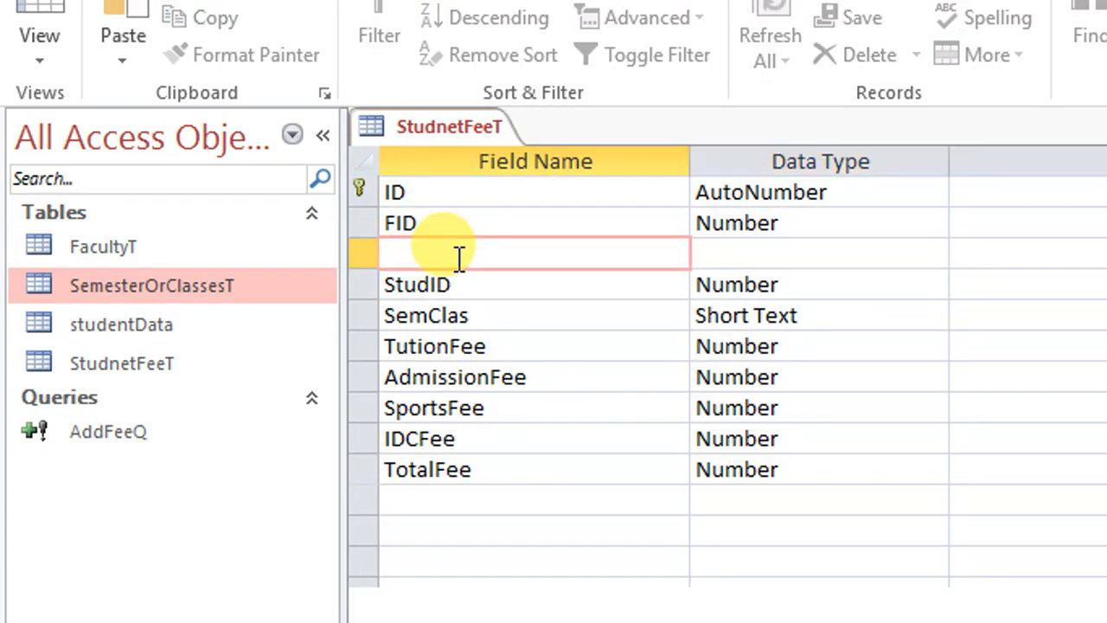
key(Tab)
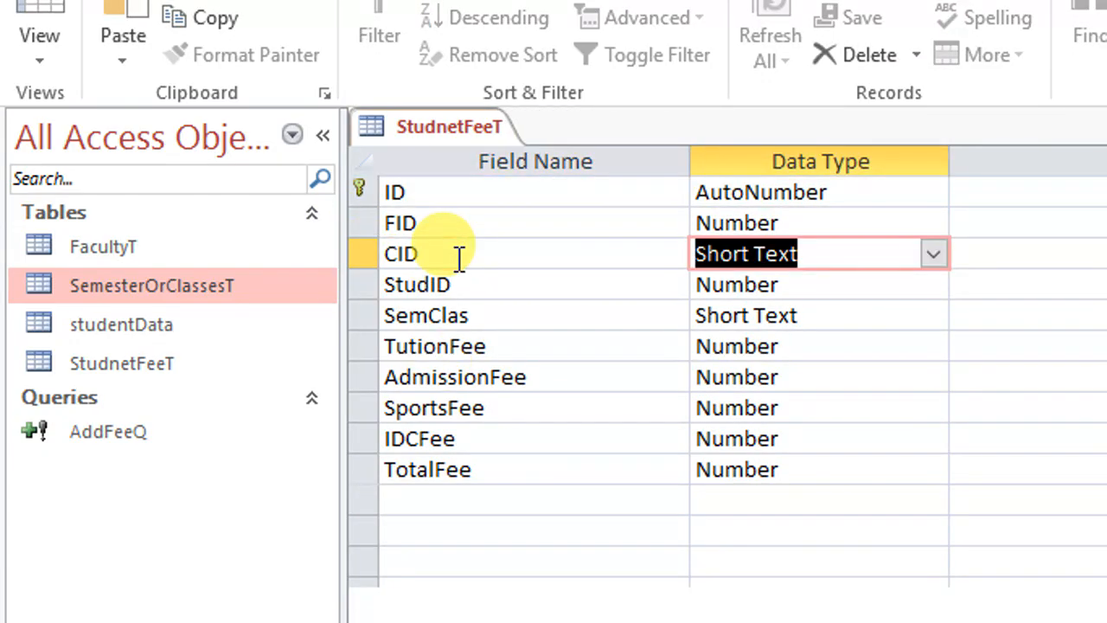
text(n)
key(Tab)
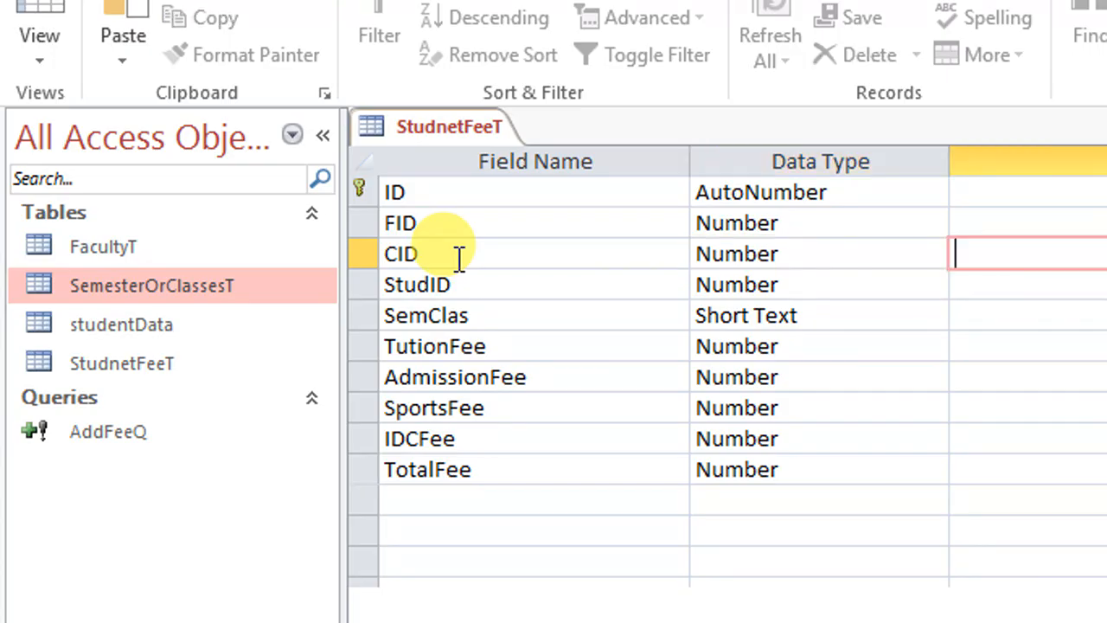
right_click(456, 123)
click(519, 180)
Step: Add the CID and FID fields of SemesterOrClassesT to the AddFeeQ design grid, and save and close the query
right_click(138, 429)
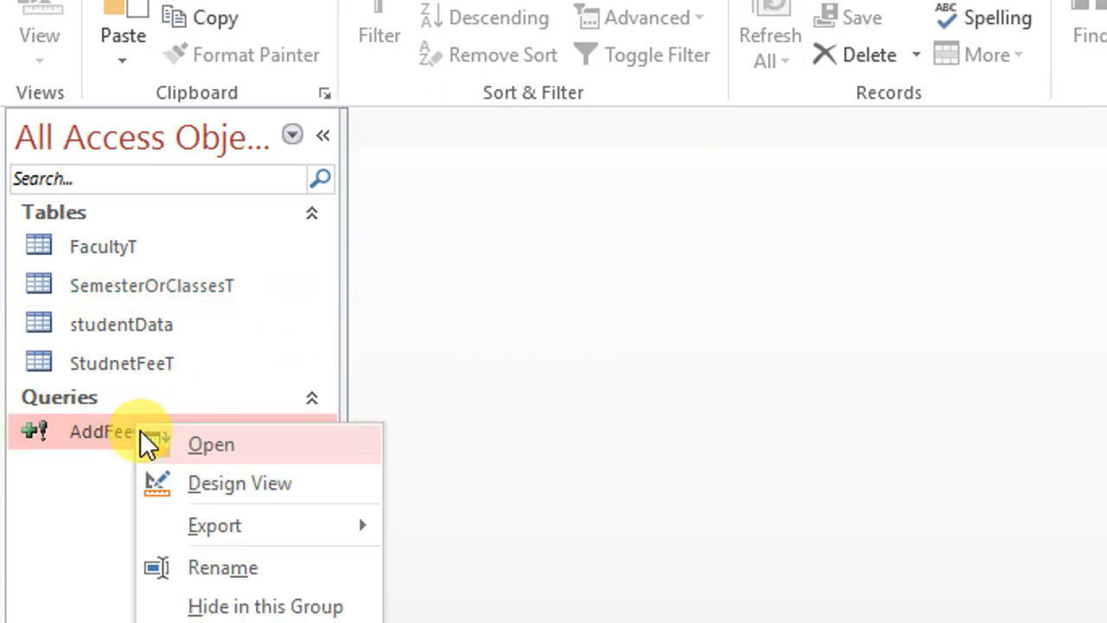
click(218, 482)
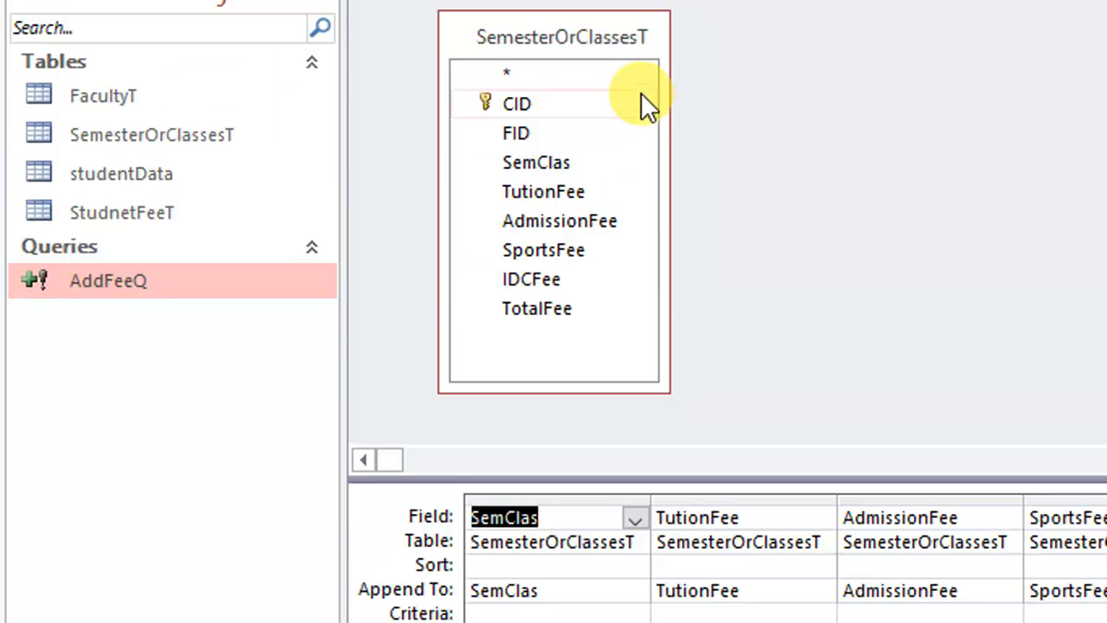
double_click(528, 102)
double_click(528, 132)
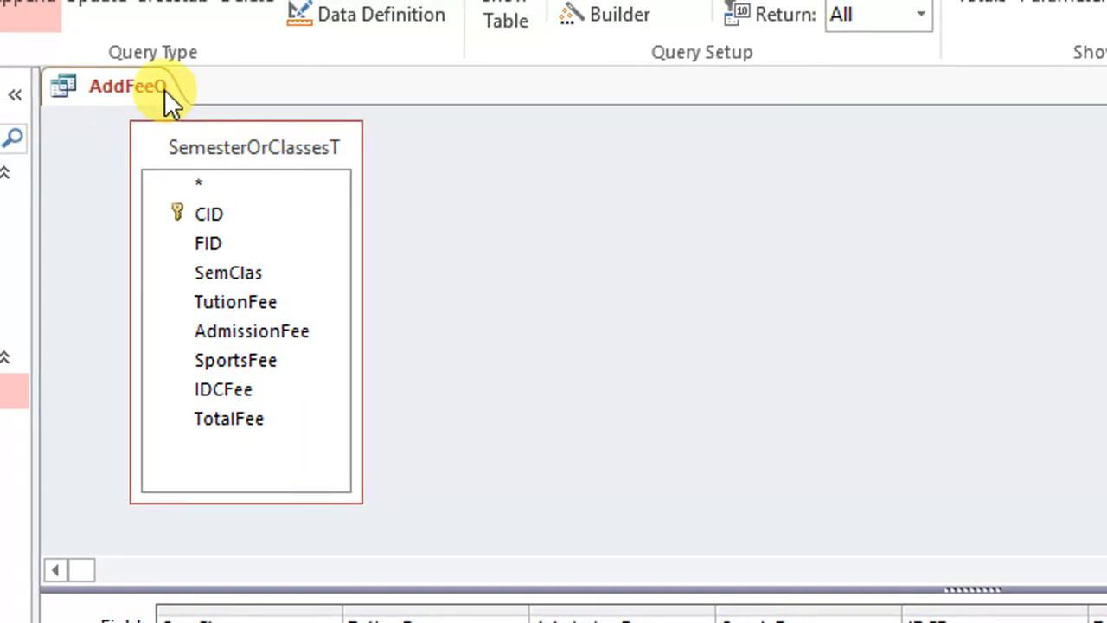
right_click(163, 98)
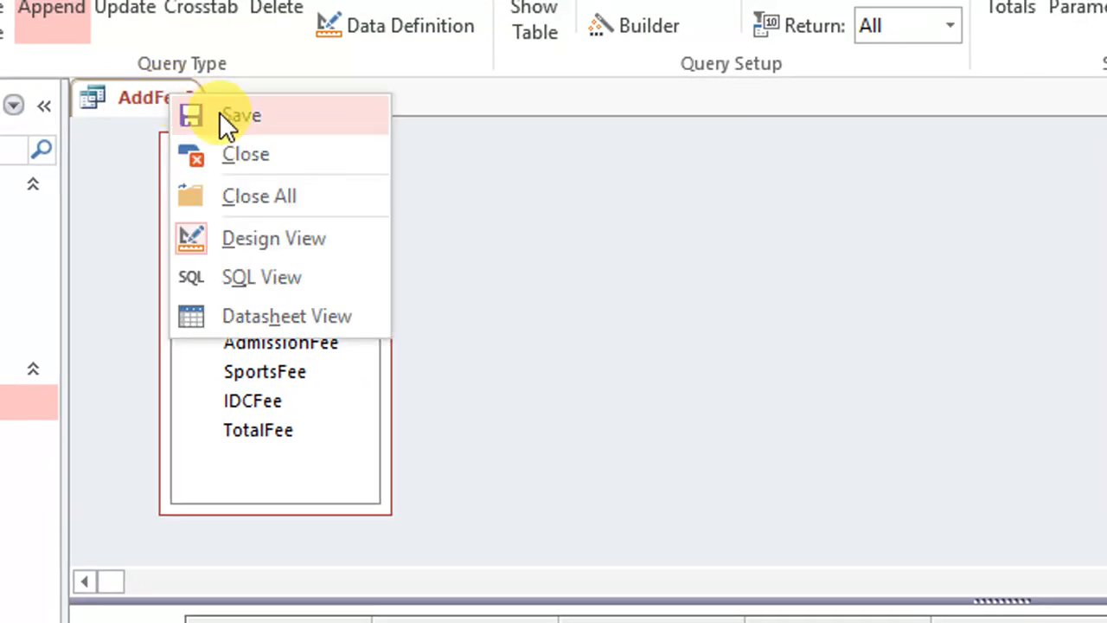
click(198, 118)
right_click(198, 108)
click(277, 167)
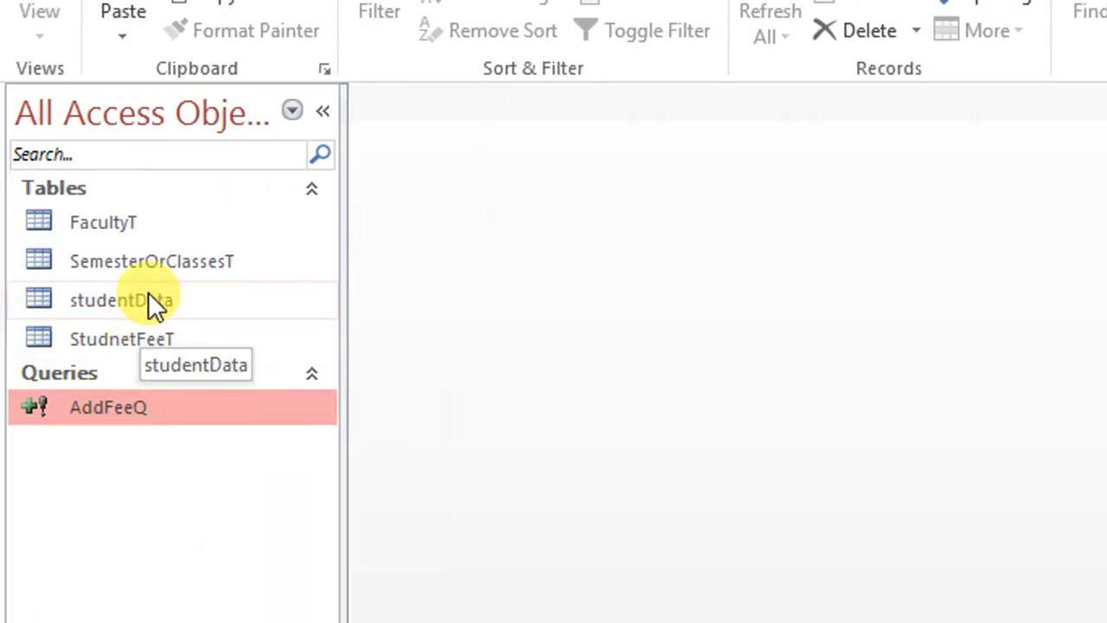
Step: Open StudnetFeeT to check its FID and CID columns, and close the table
double_click(151, 343)
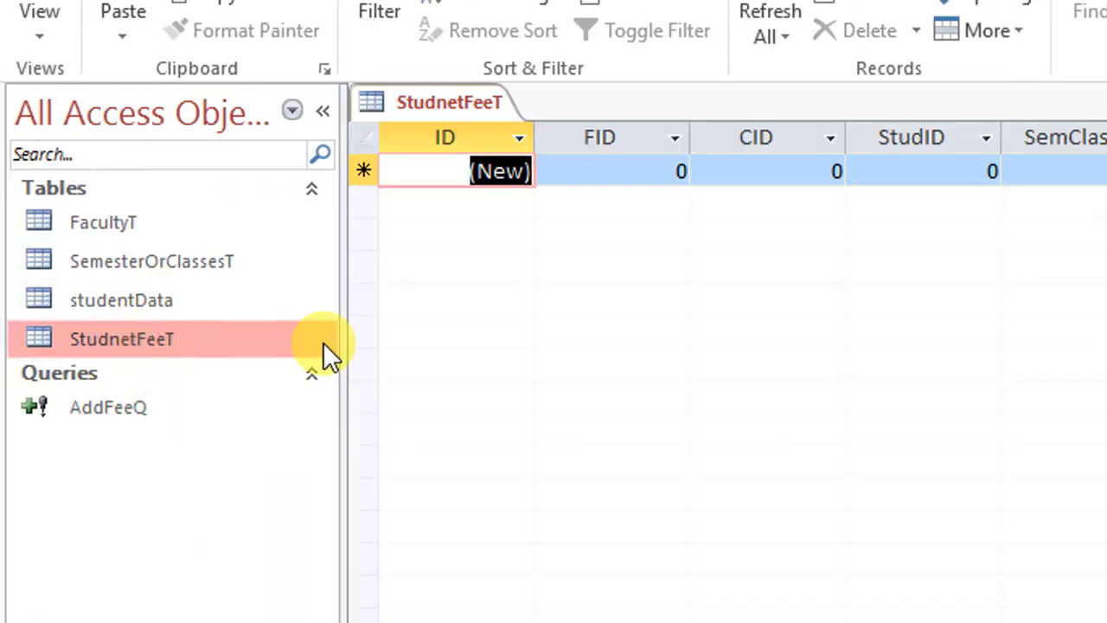
right_click(465, 105)
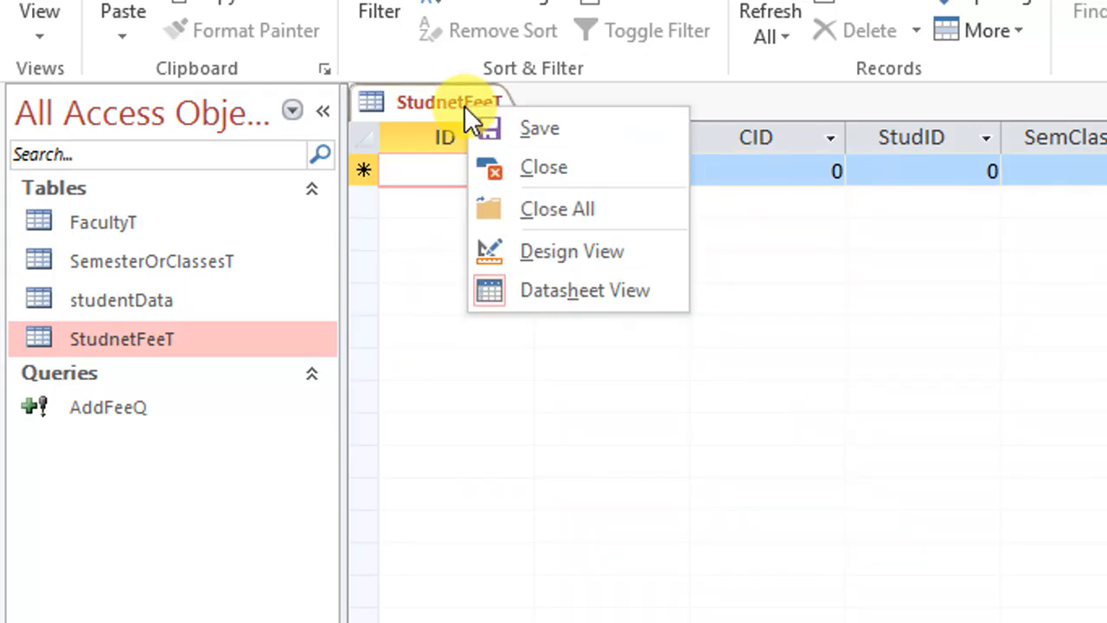
click(558, 167)
Step: Start a new studentData record with the student's name, the father's name and ClassN 55
click(164, 303)
double_click(165, 303)
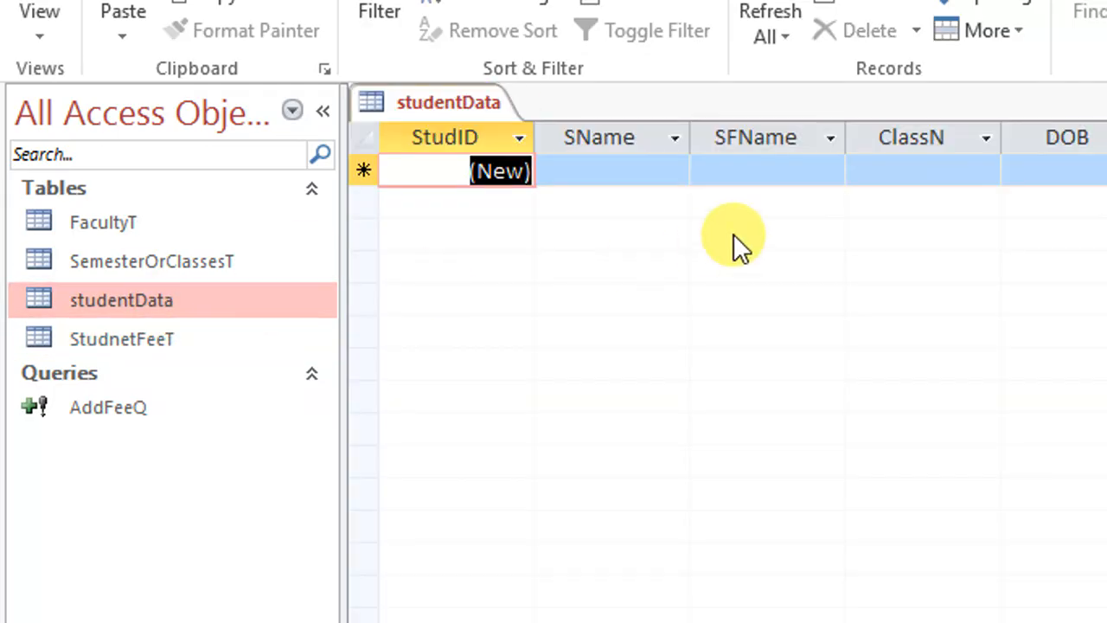
click(658, 168)
text(Ali)
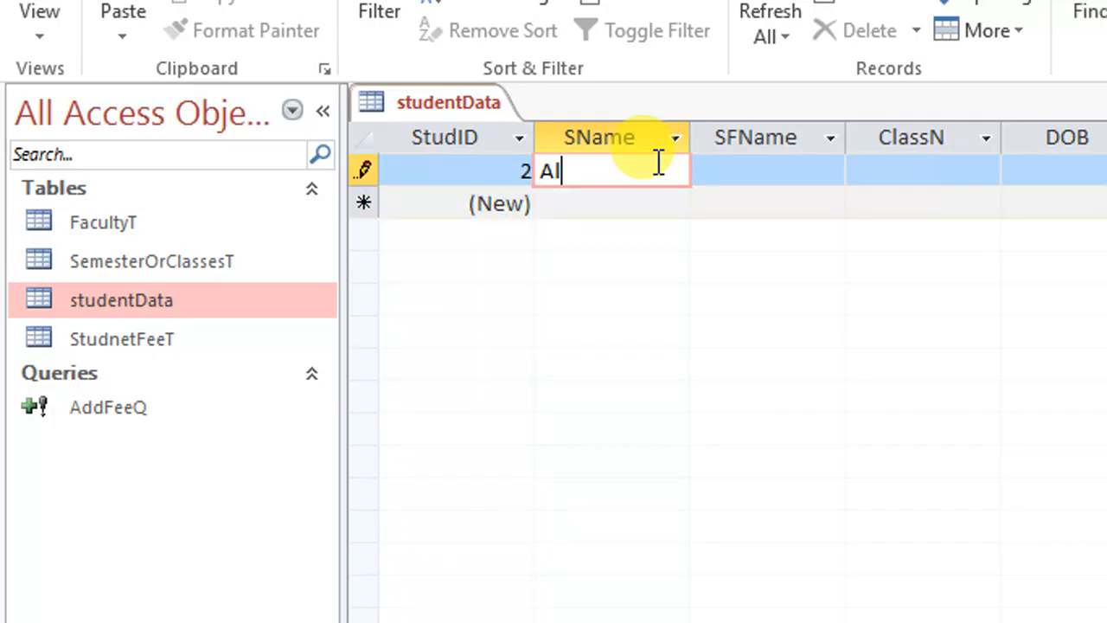
key(Tab)
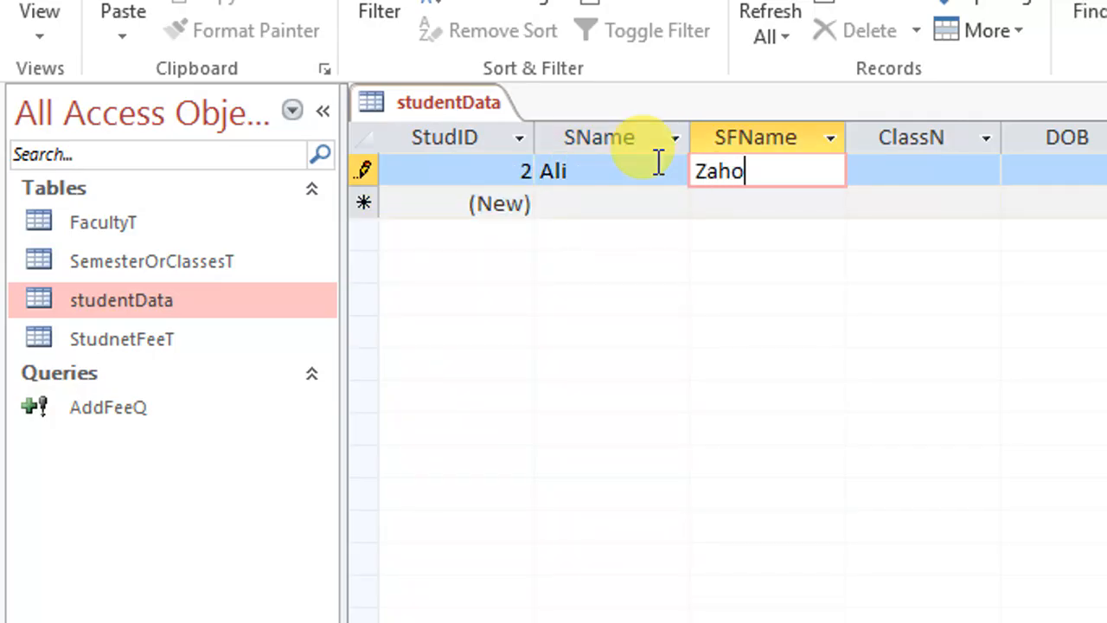
key(Tab)
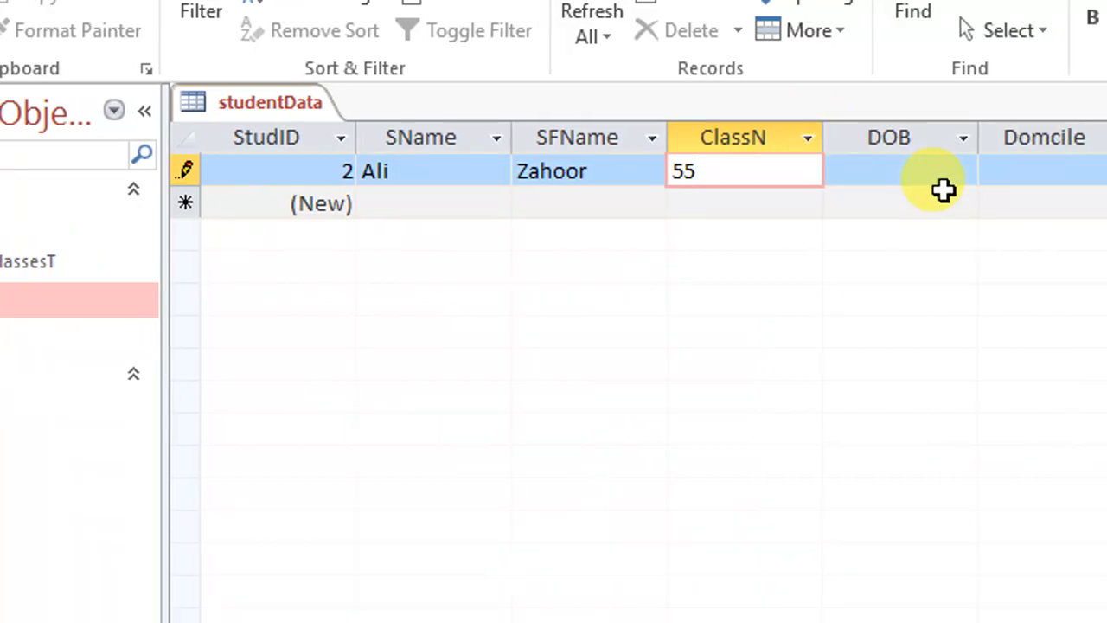
click(1061, 179)
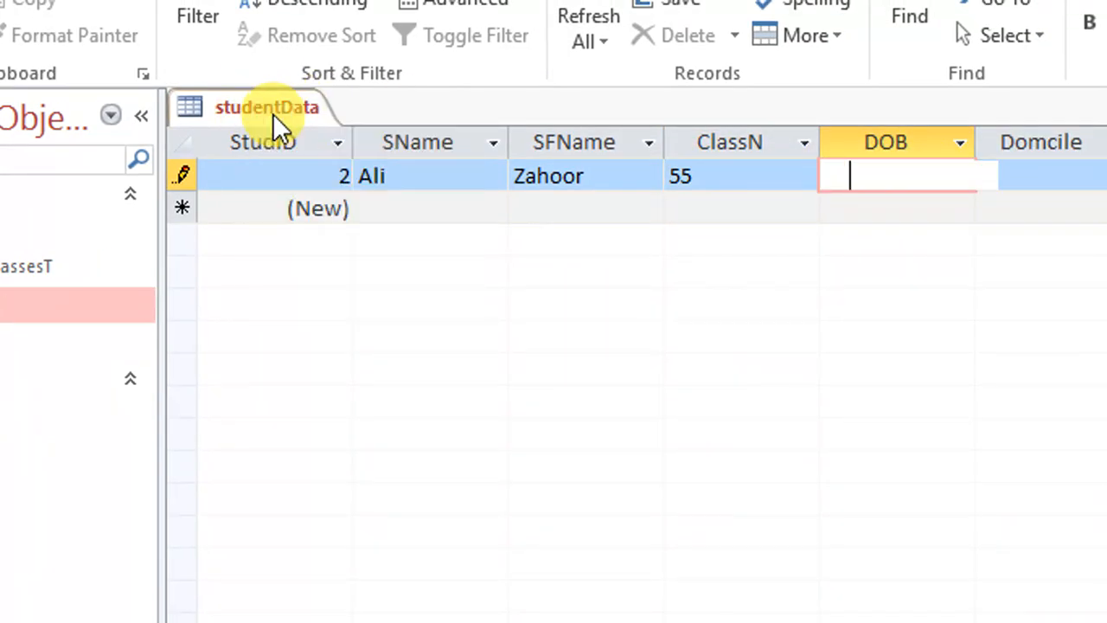
Step: Change the DOB field of studentData to the Date/Time data type, save the design, and return to the datasheet
right_click(271, 107)
click(413, 268)
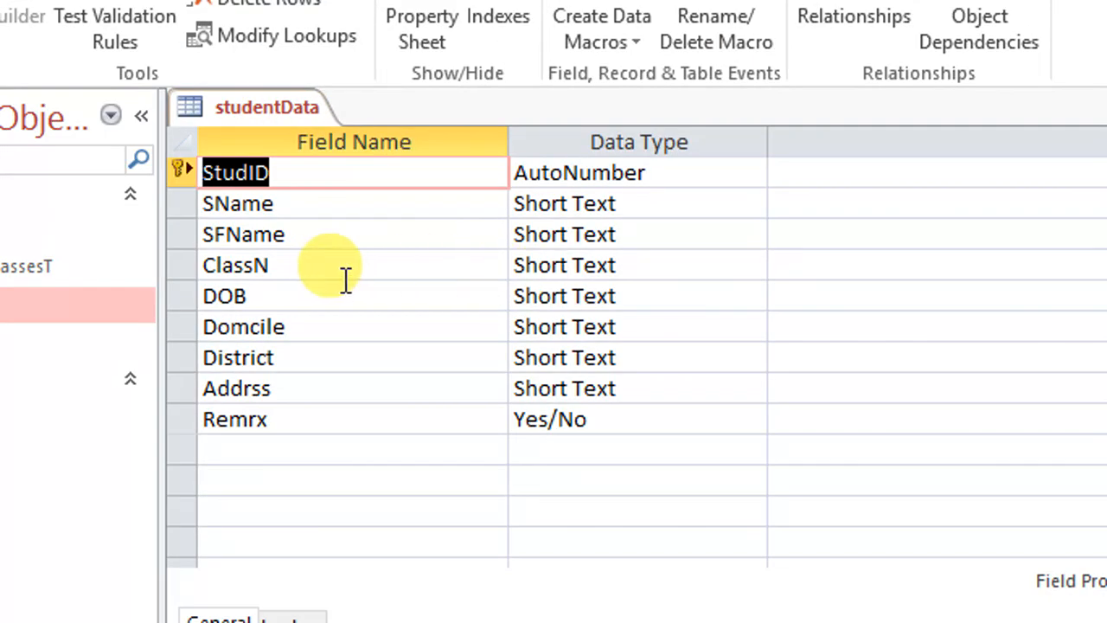
click(635, 296)
click(750, 296)
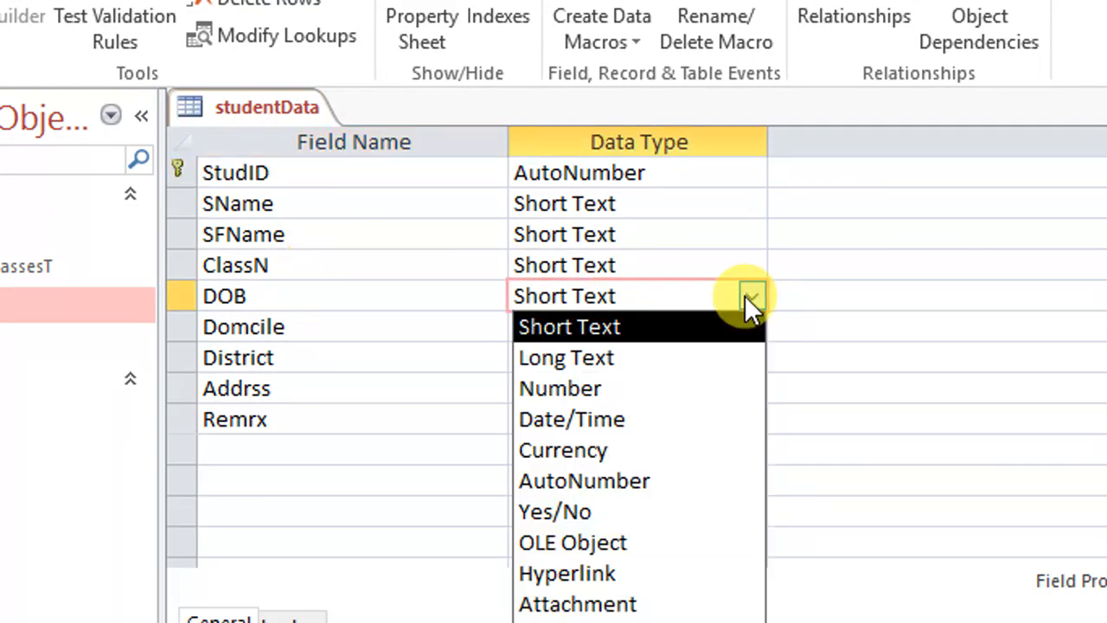
click(617, 419)
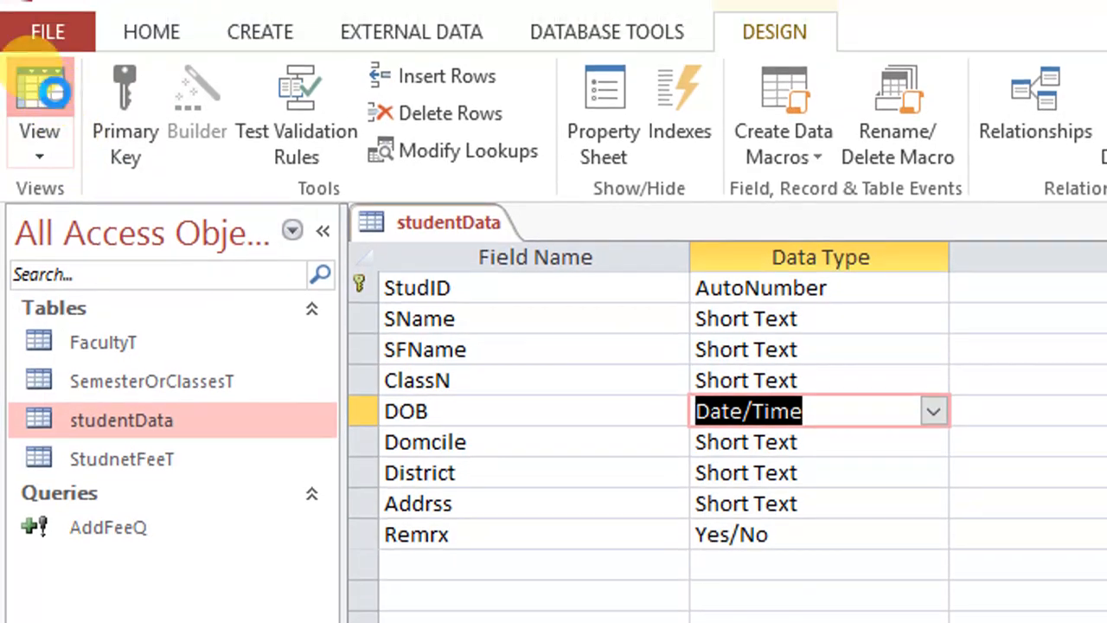
click(37, 81)
click(640, 536)
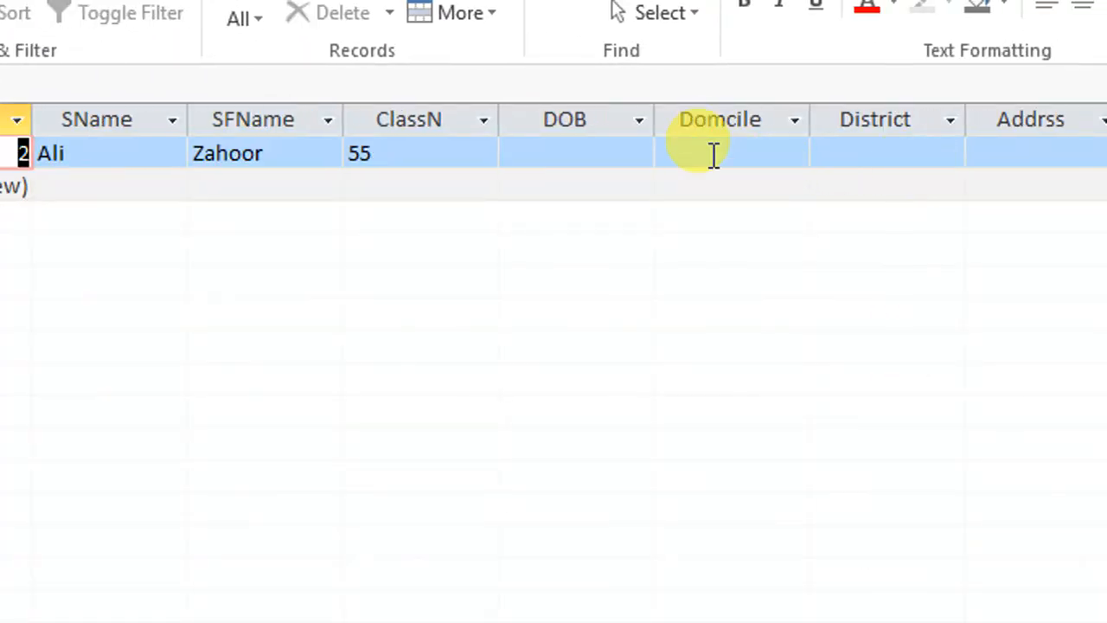
Step: Fill in the student's DOB by picking today's date from the calendar
click(718, 153)
click(878, 153)
click(571, 155)
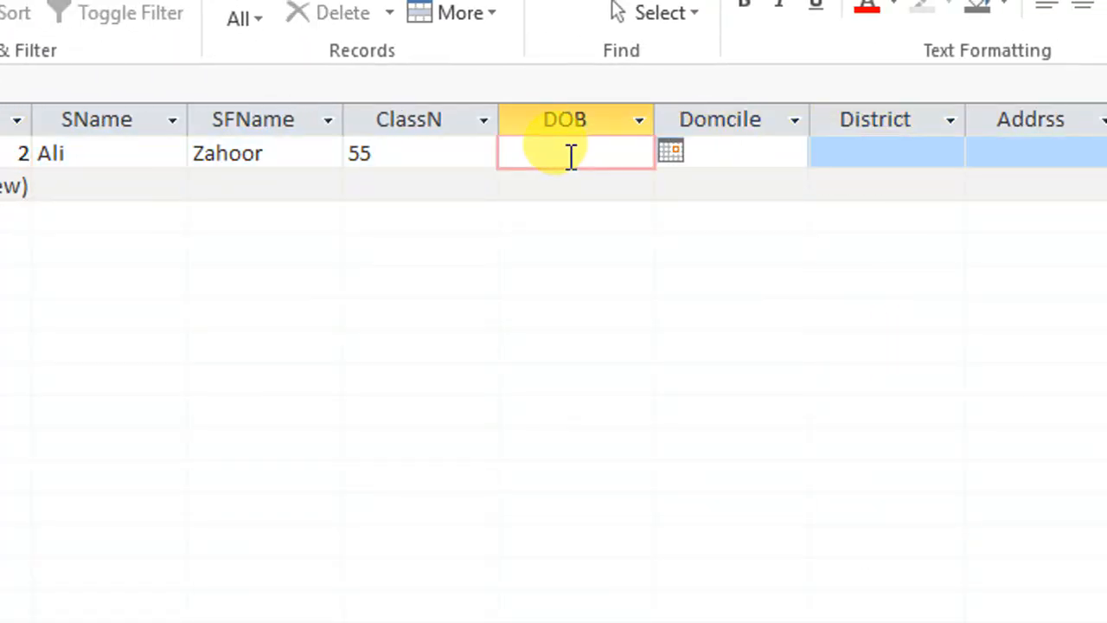
click(669, 154)
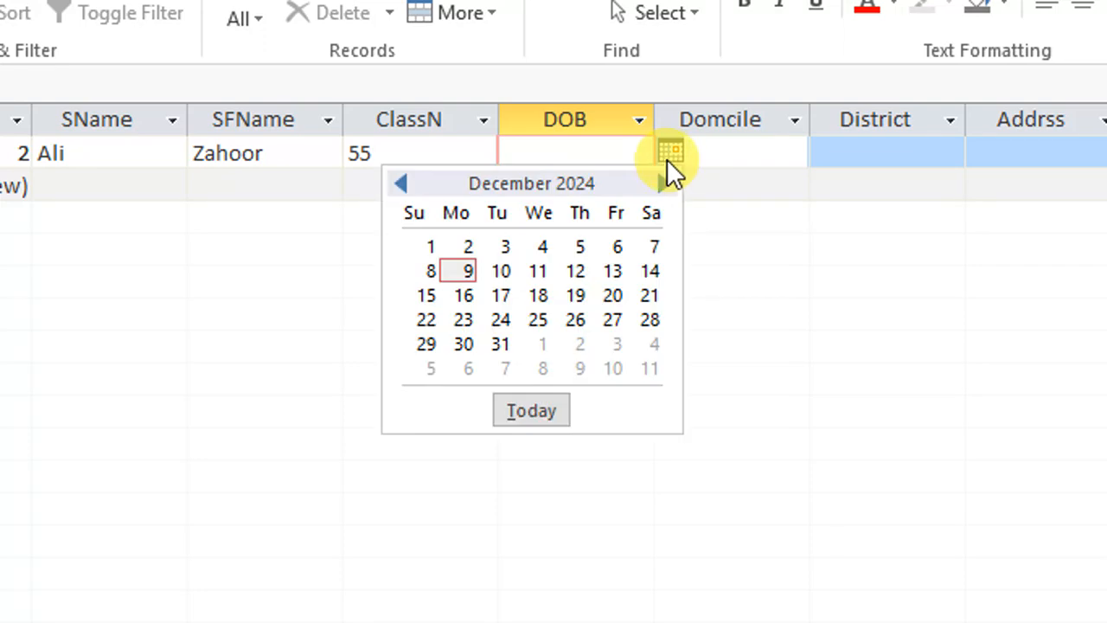
click(401, 186)
click(398, 186)
click(395, 188)
click(395, 189)
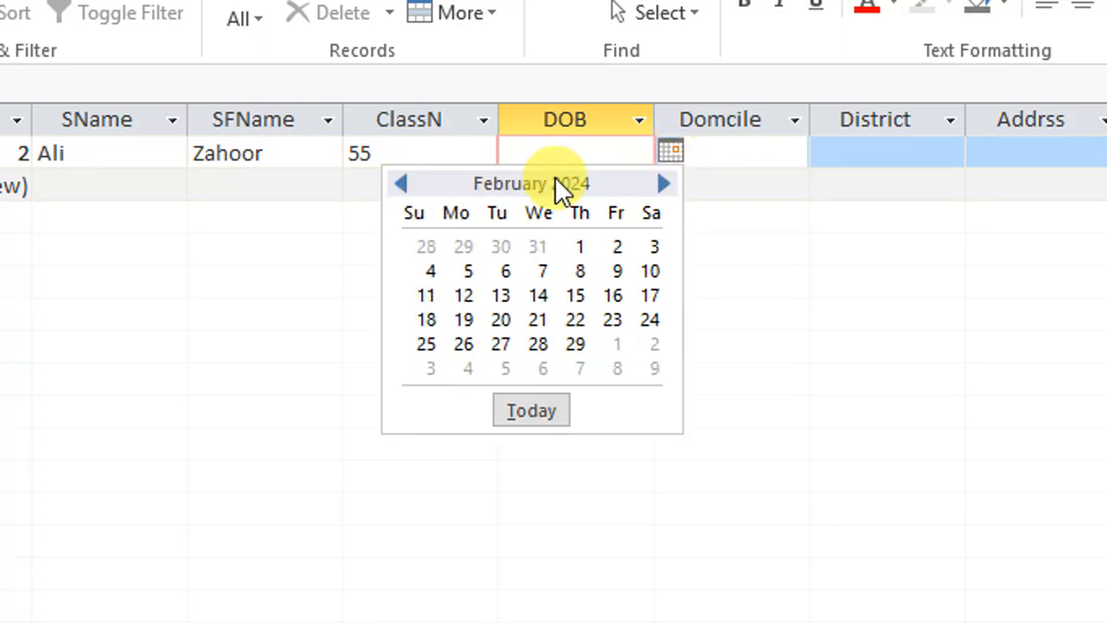
click(532, 411)
Step: Enter Karachi as the Domcile, choose Lahore as the District, and save the student record
click(760, 163)
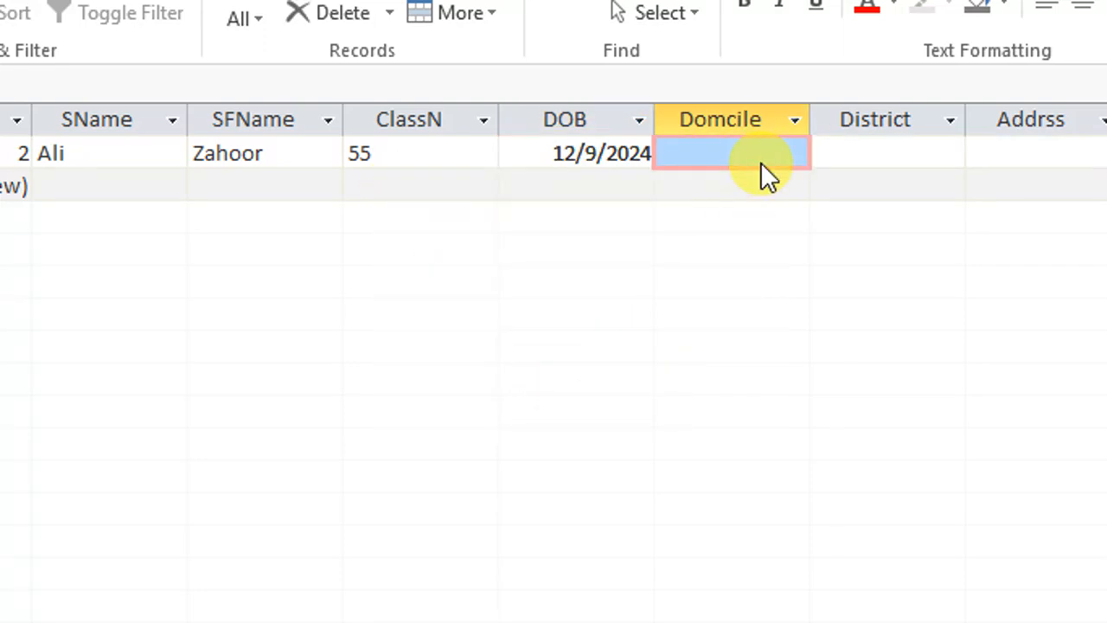
click(762, 163)
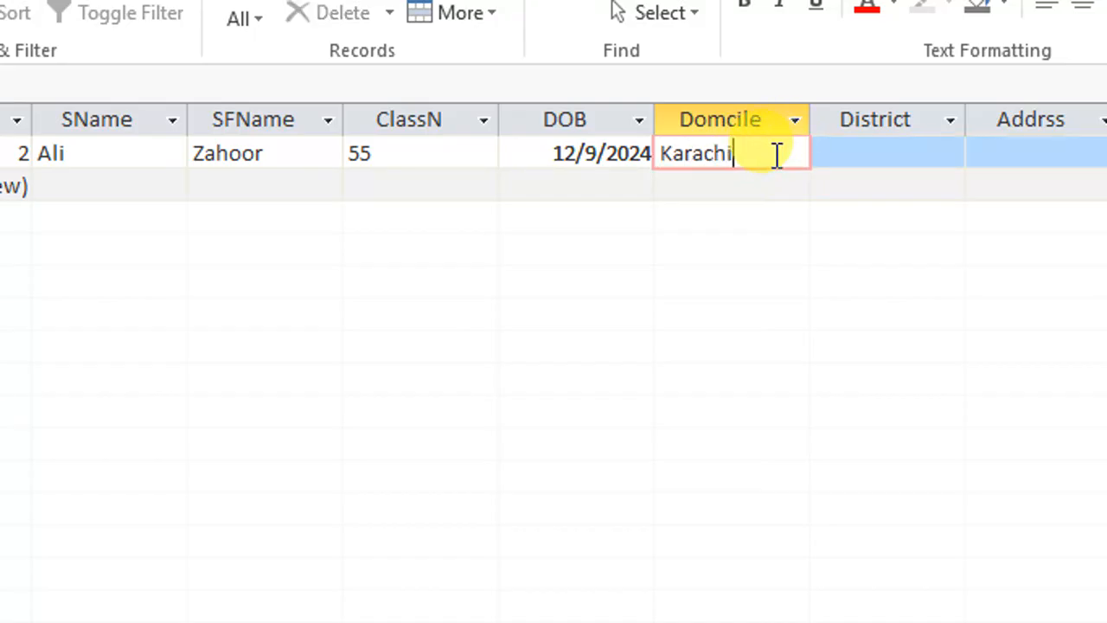
key(Tab)
click(945, 170)
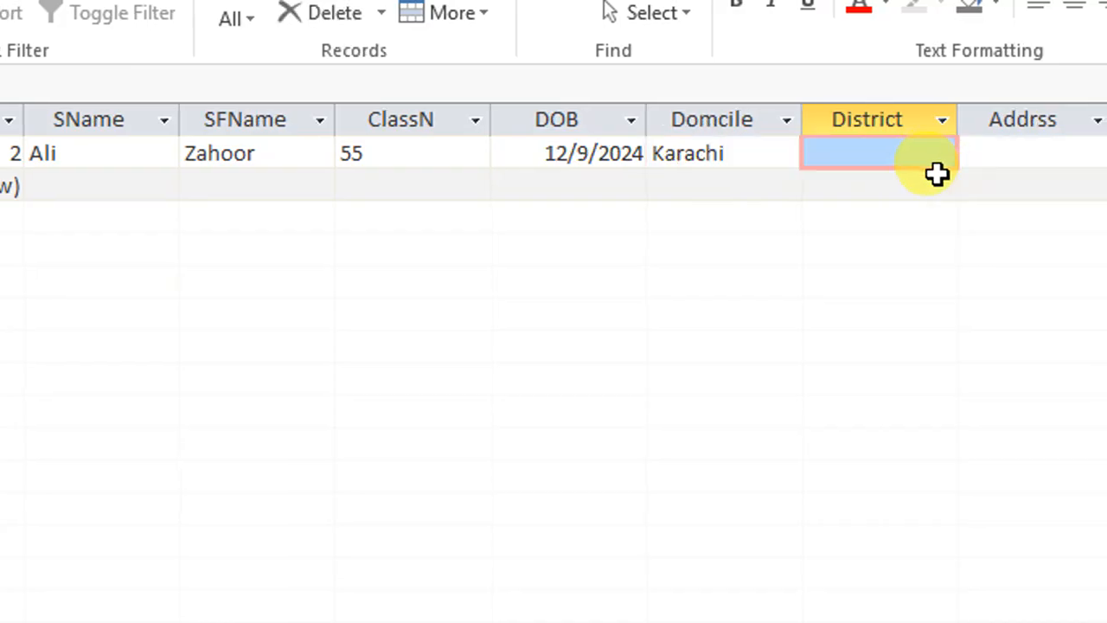
click(968, 159)
click(938, 155)
click(924, 154)
click(878, 246)
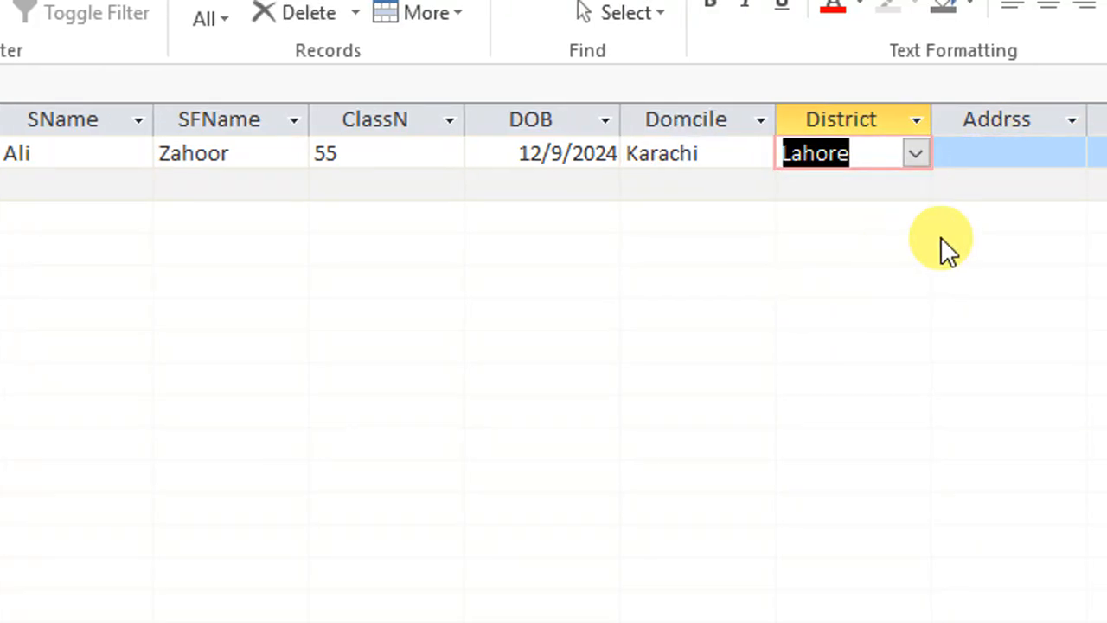
click(1047, 153)
click(1102, 152)
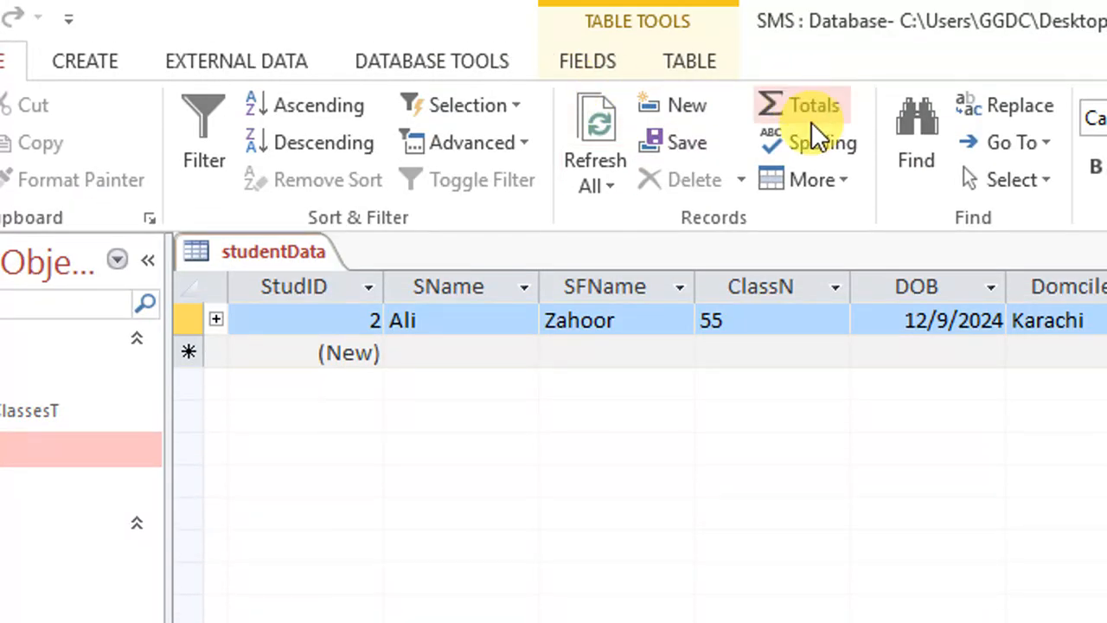
right_click(295, 219)
click(339, 231)
Step: Expand the student's related fee records and check the FID and CID columns
click(216, 319)
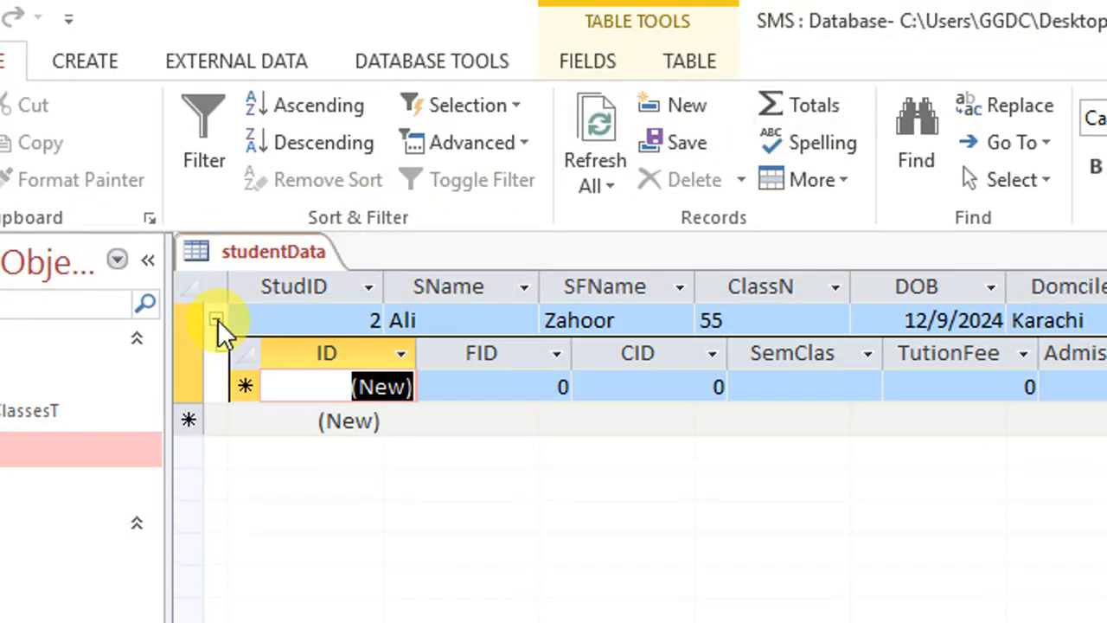
click(512, 387)
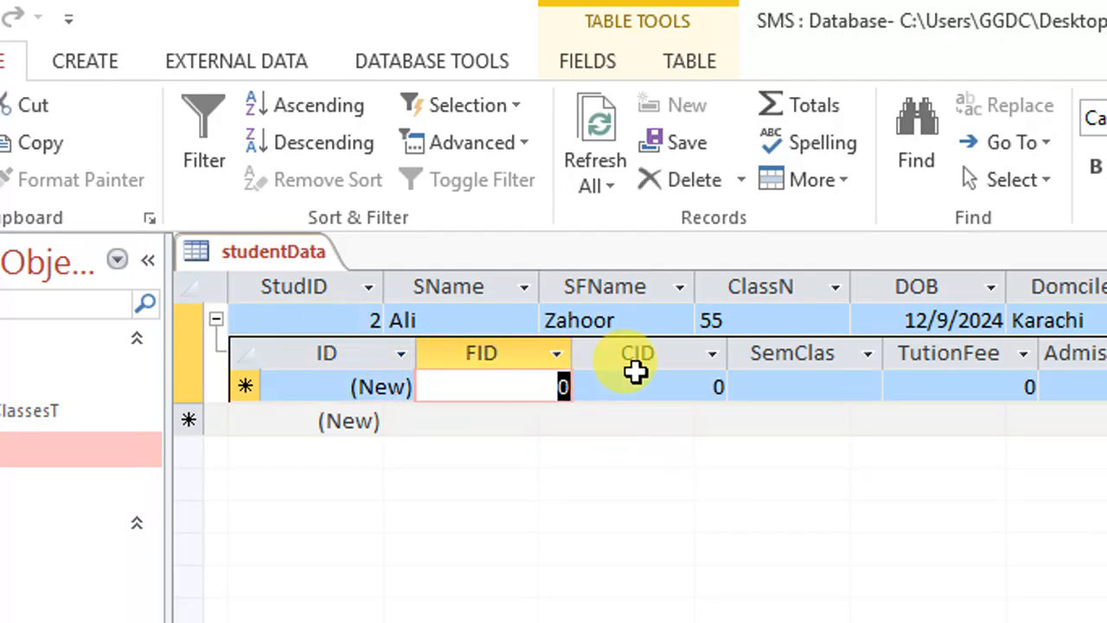
click(667, 388)
Step: Save and close the studentData table
right_click(276, 251)
click(372, 275)
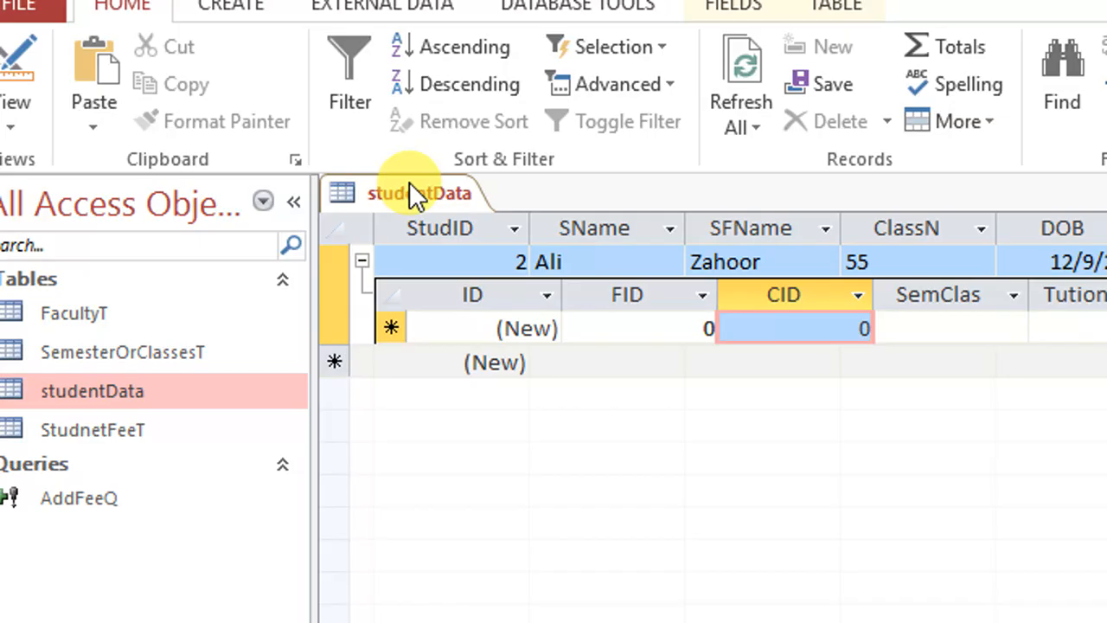
right_click(410, 182)
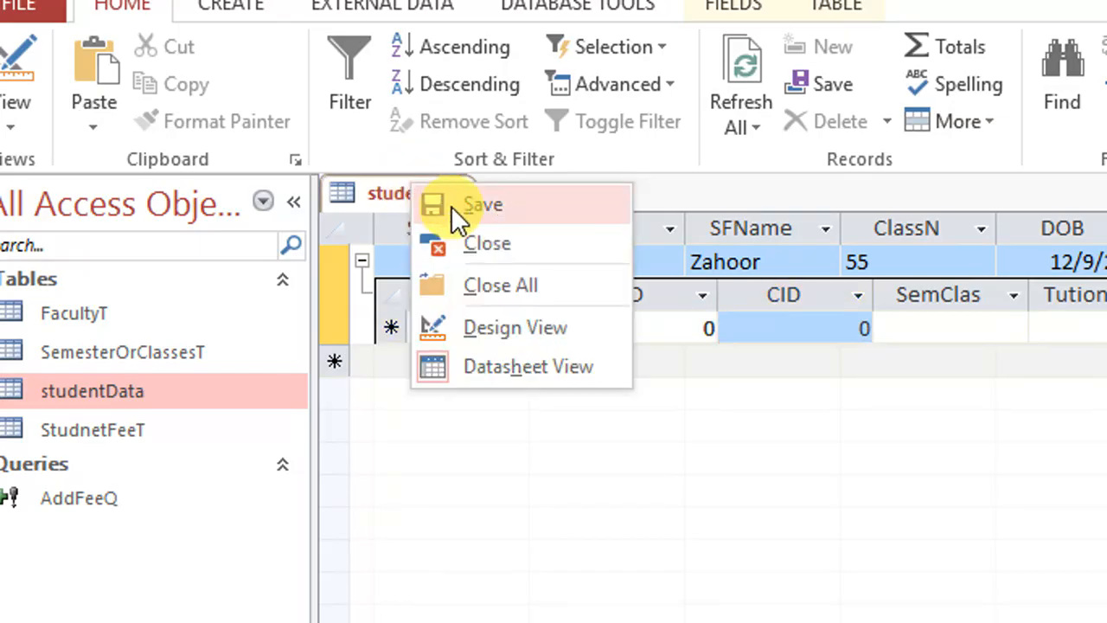
click(451, 207)
right_click(442, 197)
click(441, 201)
right_click(441, 200)
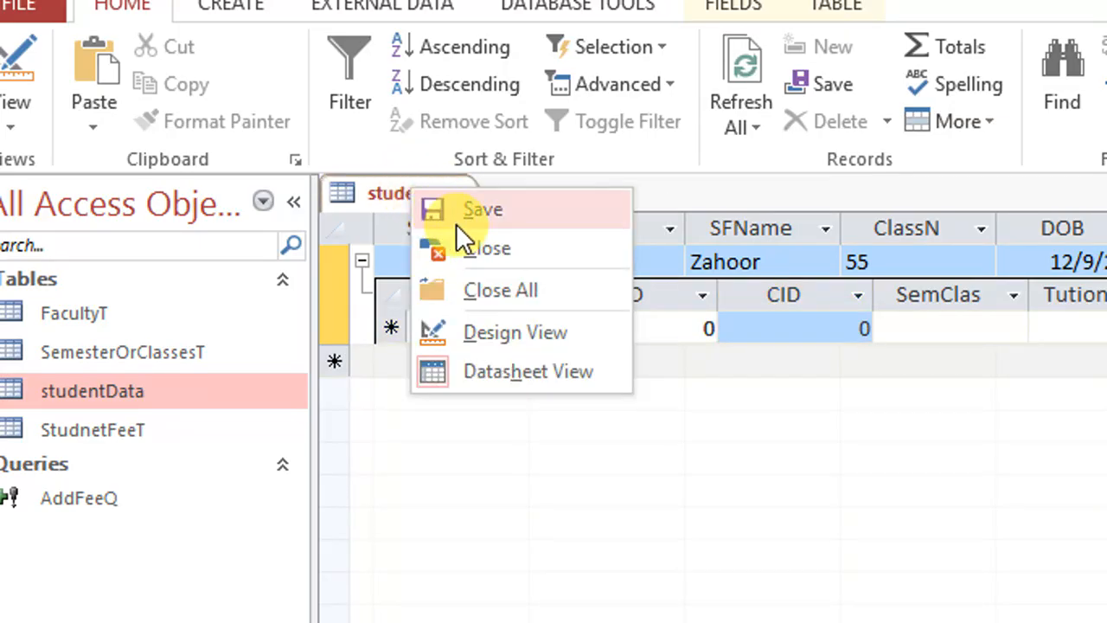
click(508, 250)
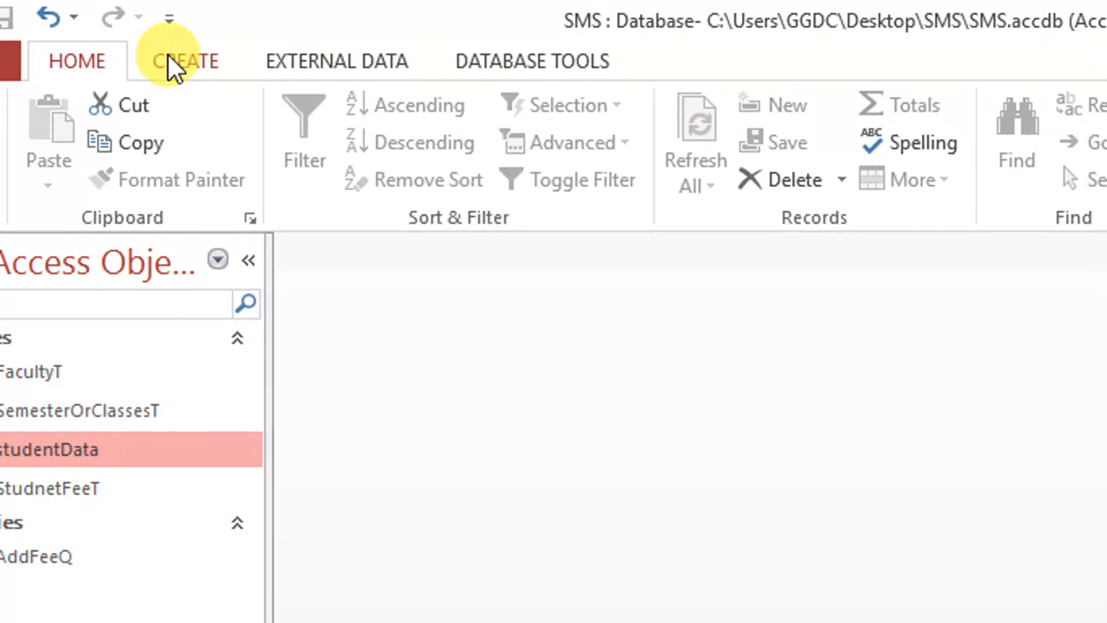
Step: Create a Modal Dialog form, preview it in Form View, and return to Design View
click(168, 54)
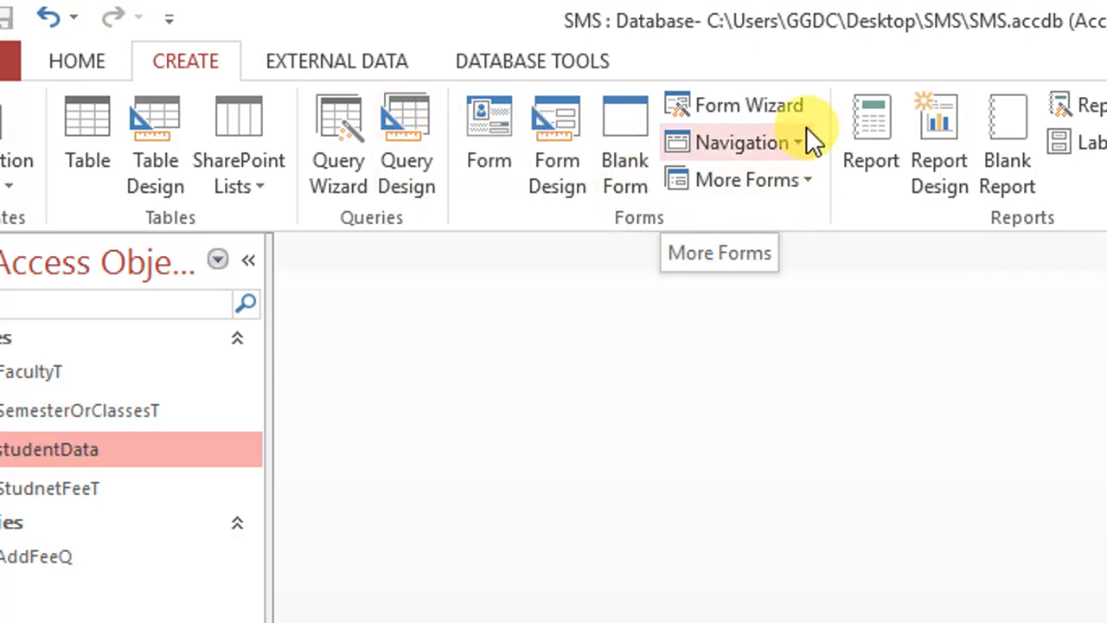
click(814, 178)
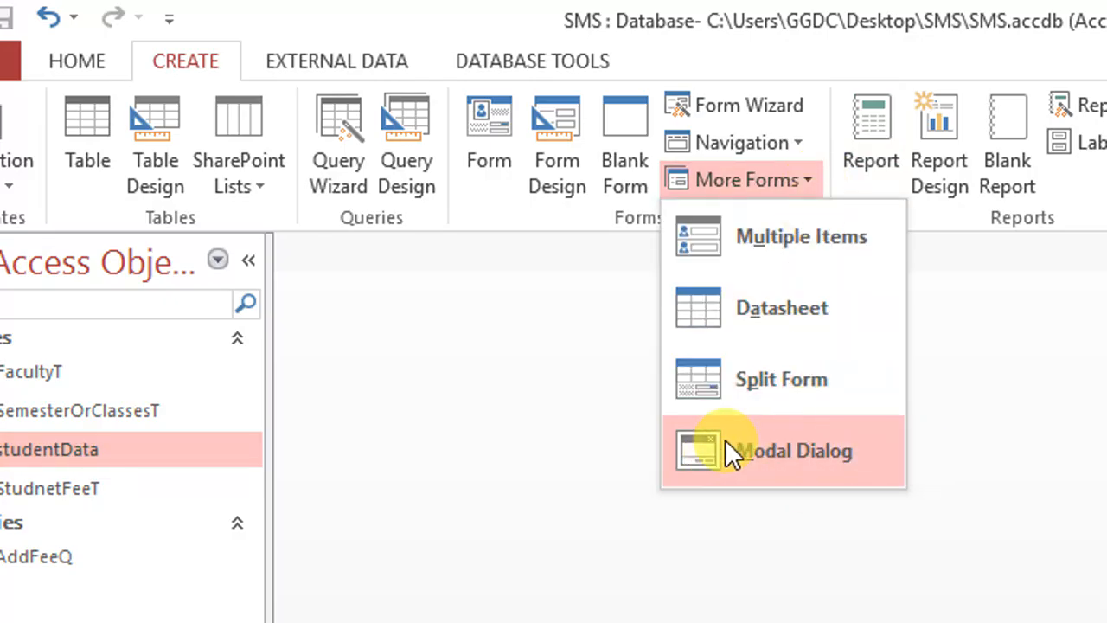
click(792, 456)
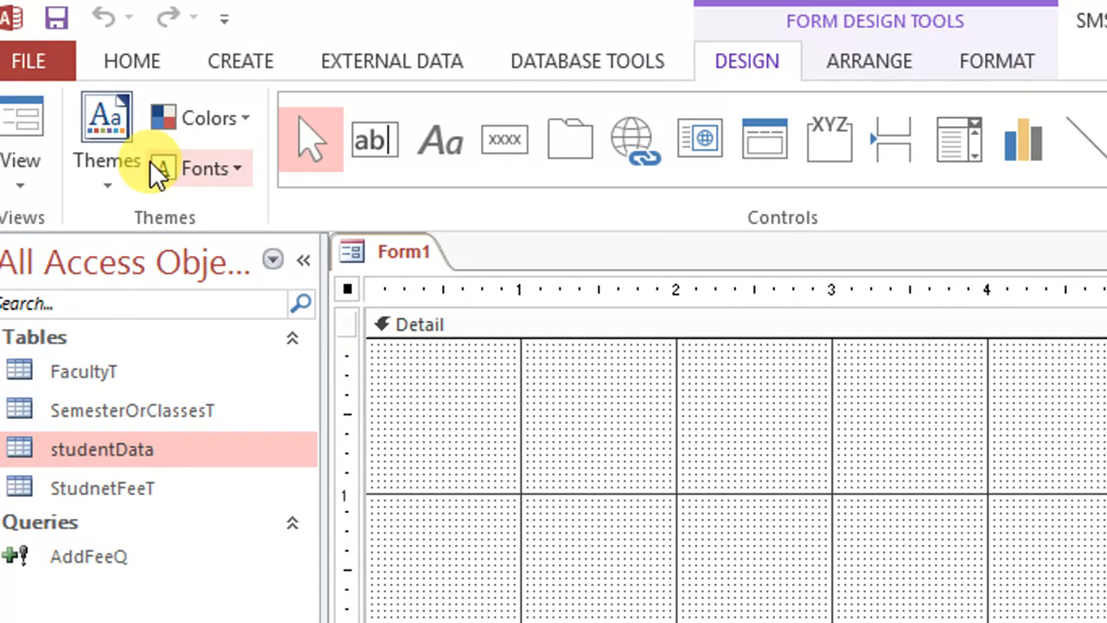
click(21, 139)
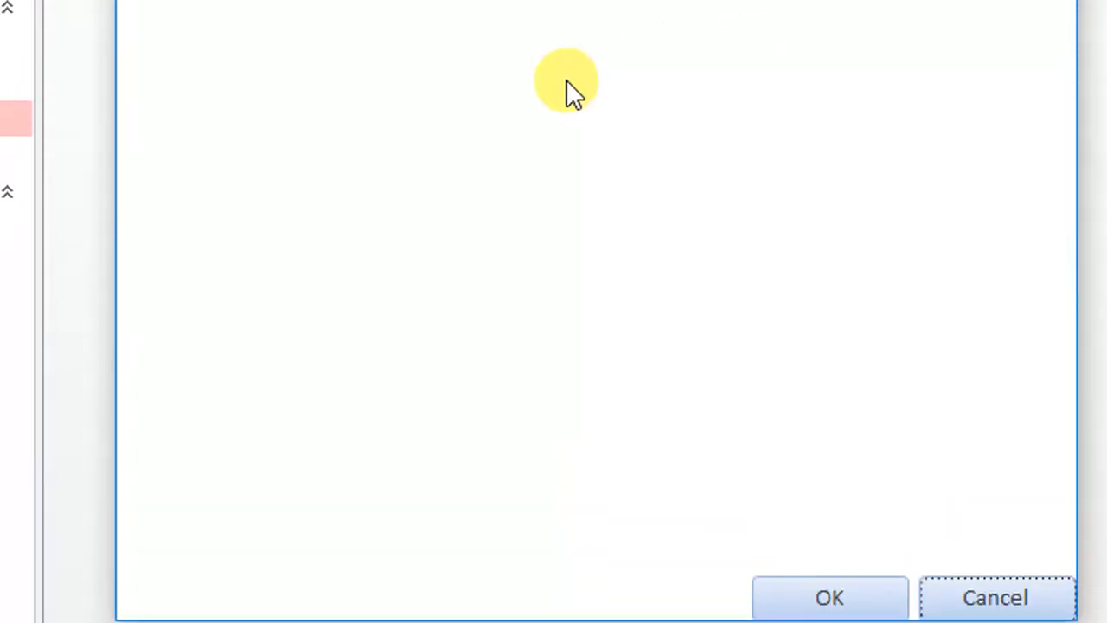
right_click(568, 129)
click(674, 223)
Step: Delete the OK and Cancel buttons from the new form
scroll(666, 275, down, 5)
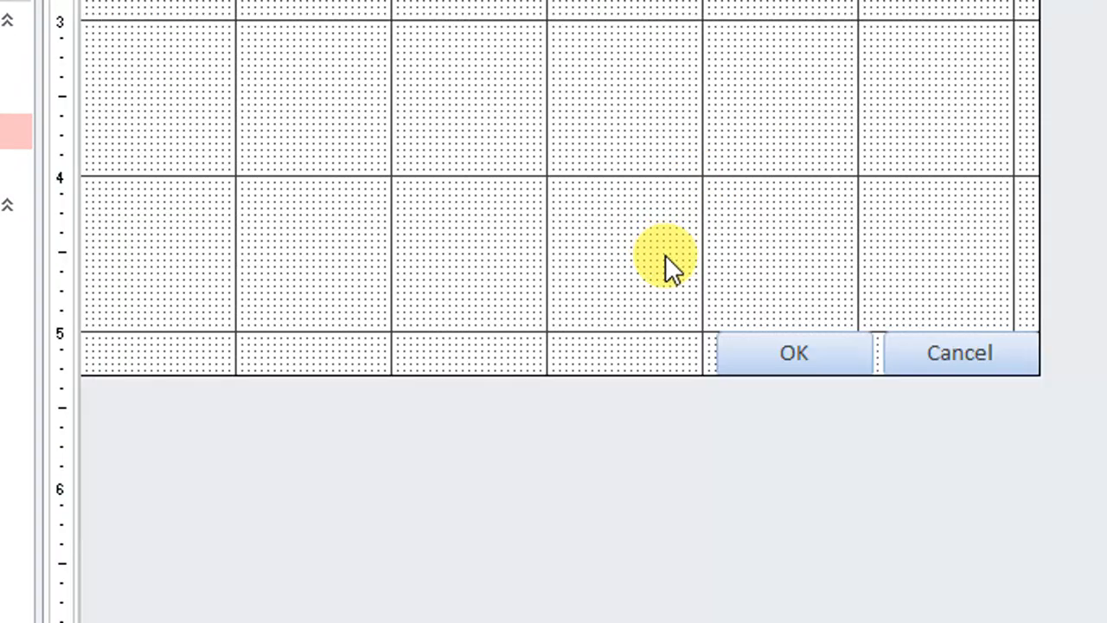
drag(665, 256, 1106, 404)
key(Delete)
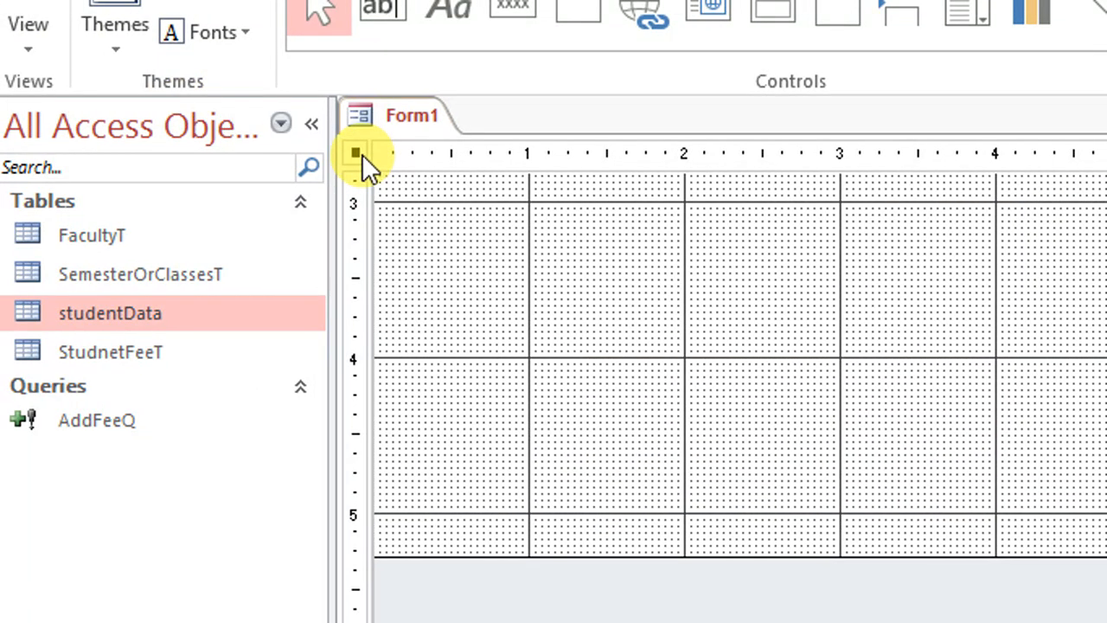
Step: Set the form's Record Source property to studentData
right_click(362, 156)
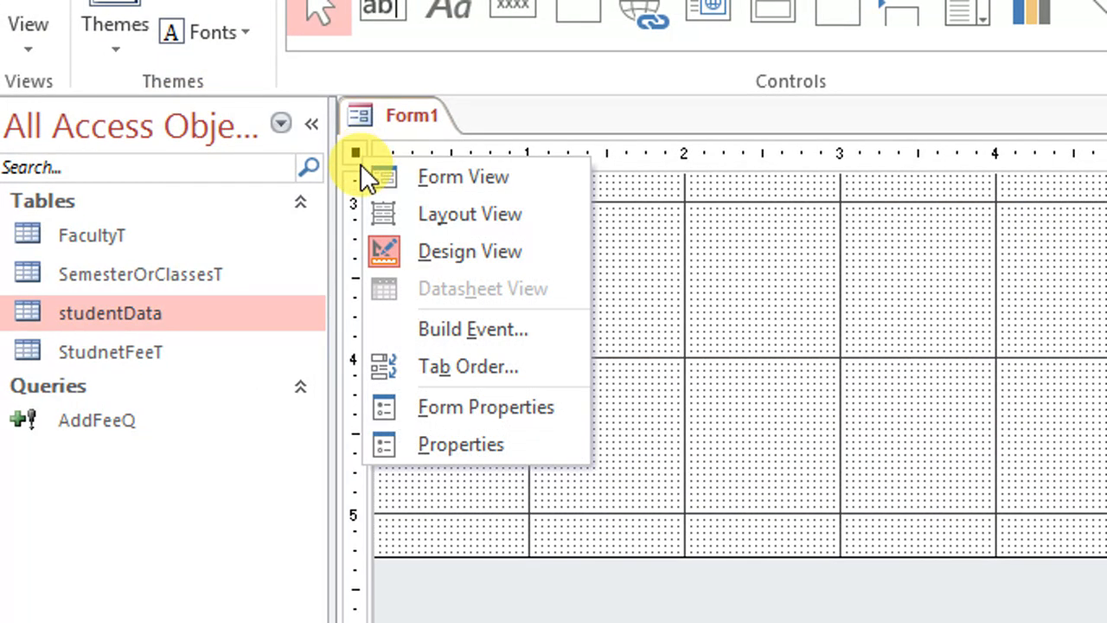
click(454, 446)
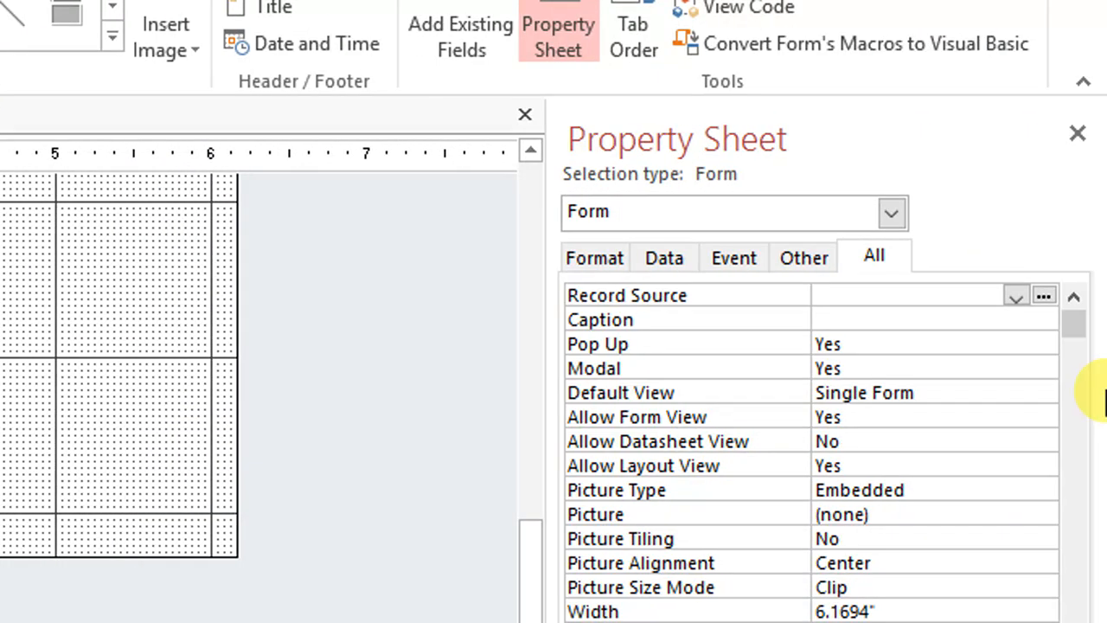
click(1015, 297)
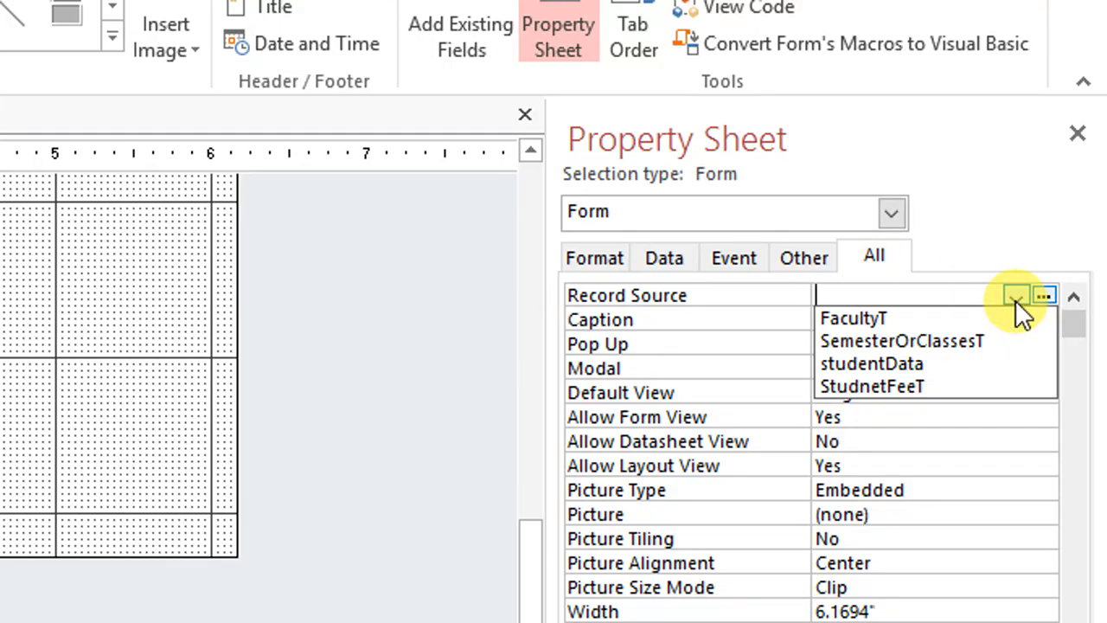
click(914, 365)
Step: Add all the existing fields from StudID through Remrx to the form's Detail section
click(475, 43)
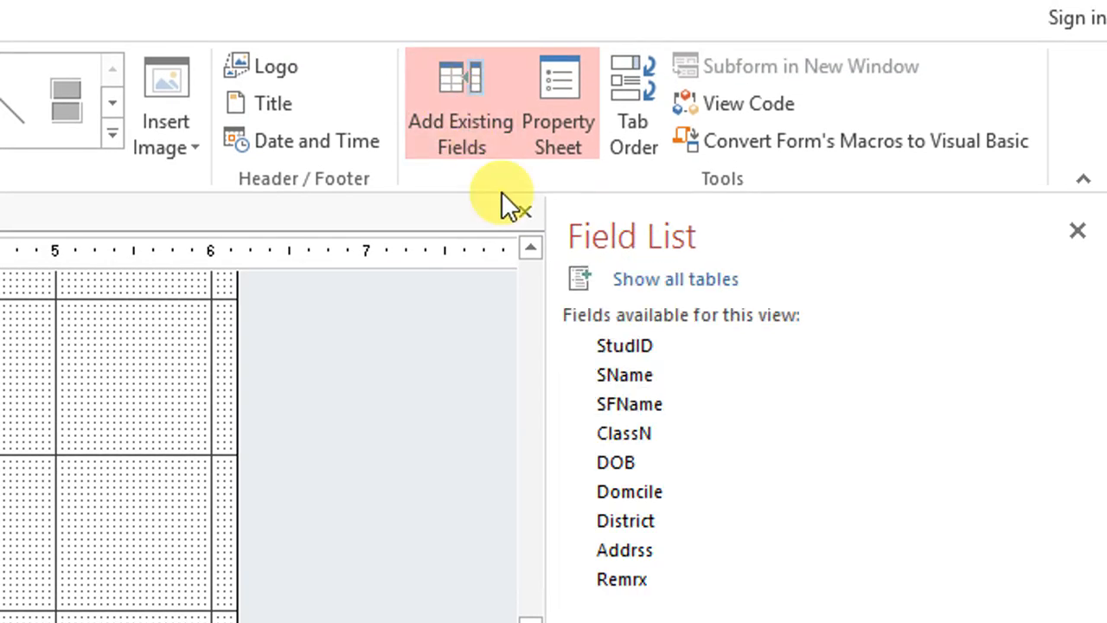
click(621, 347)
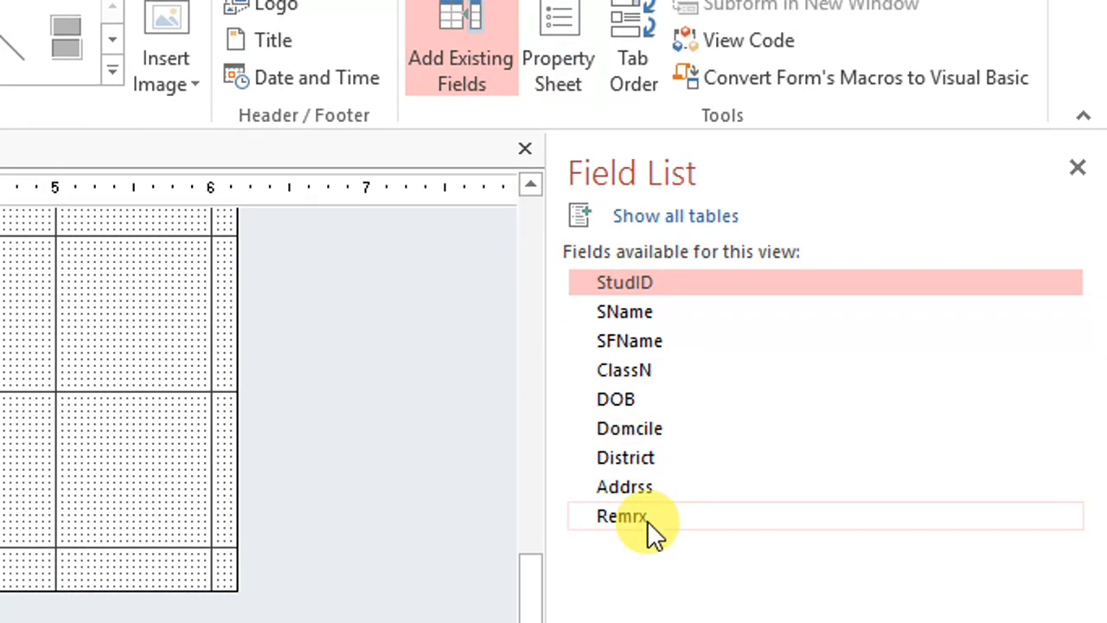
shift+click(647, 521)
drag(633, 291, 170, 263)
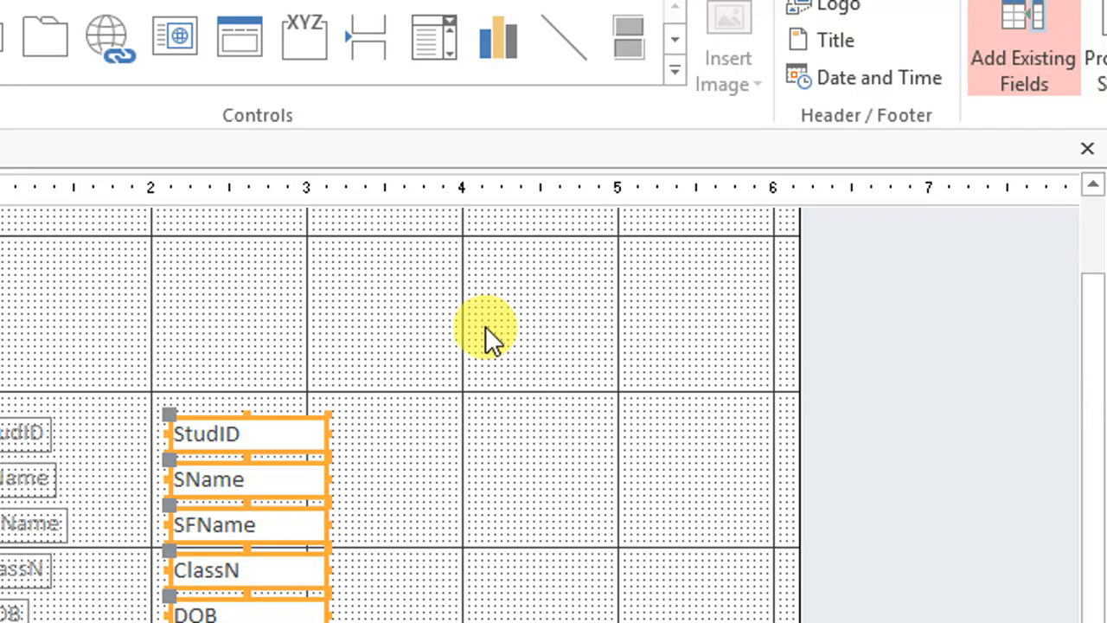
Step: Move all the field controls to the upper left of the Detail section, with the labels about 0.4 inch from the left edge
drag(341, 429, 766, 272)
click(374, 389)
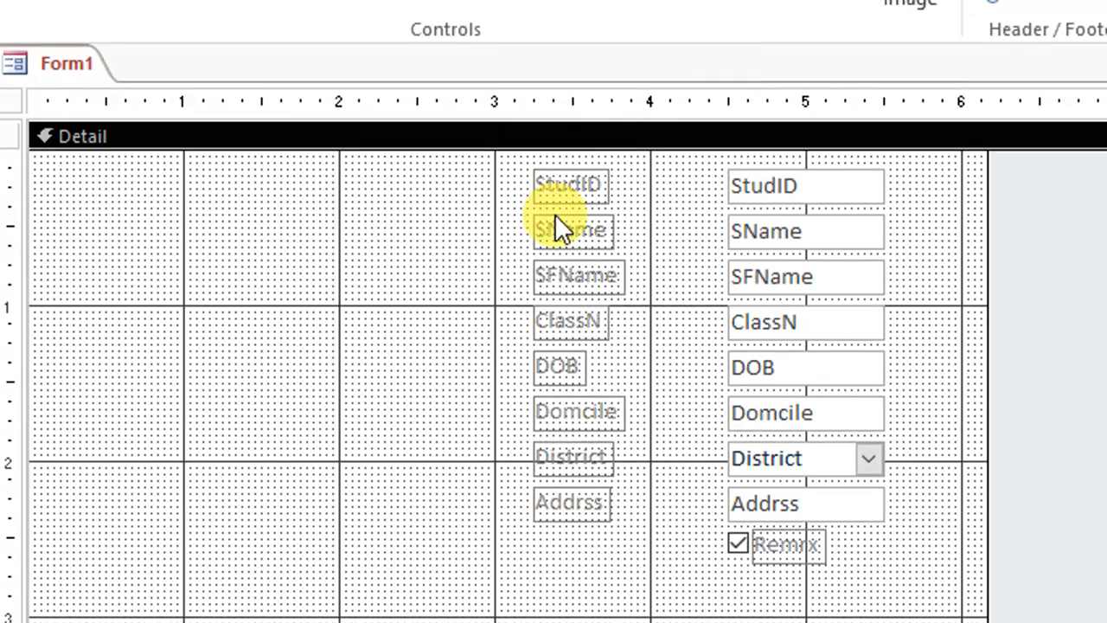
click(580, 183)
drag(886, 590, 626, 242)
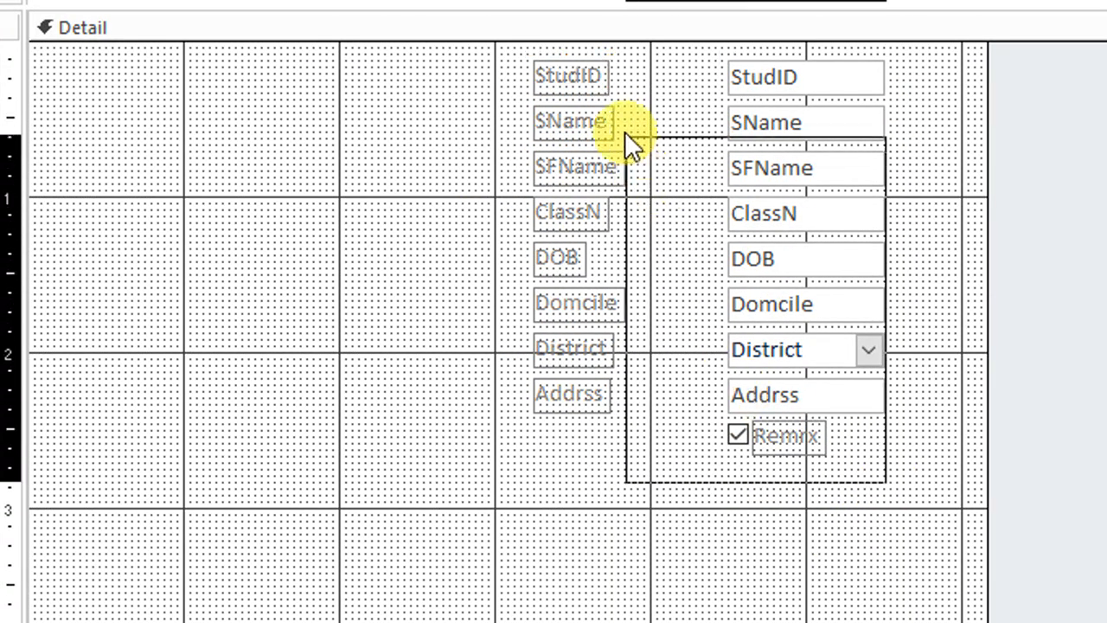
drag(625, 131, 119, 79)
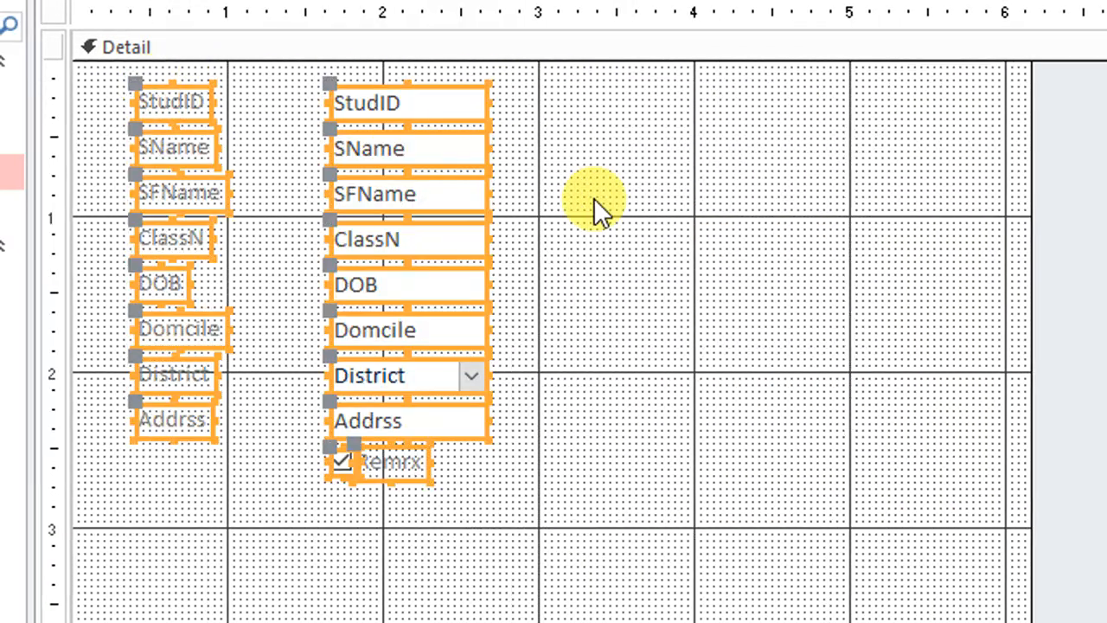
click(596, 199)
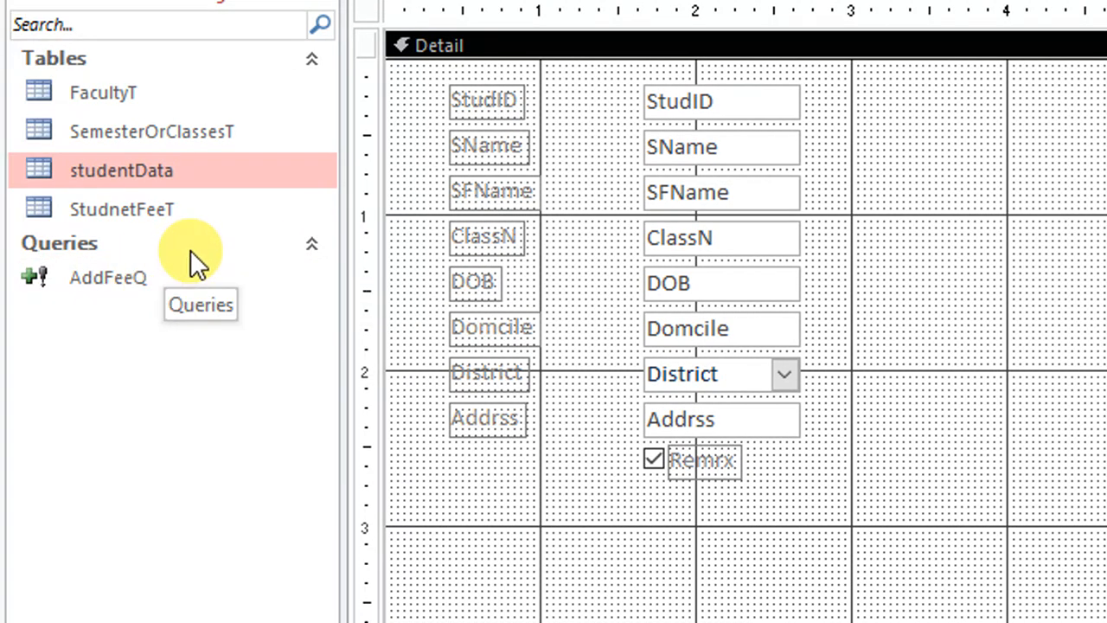
Step: Save the new form under the name studentF
right_click(428, 96)
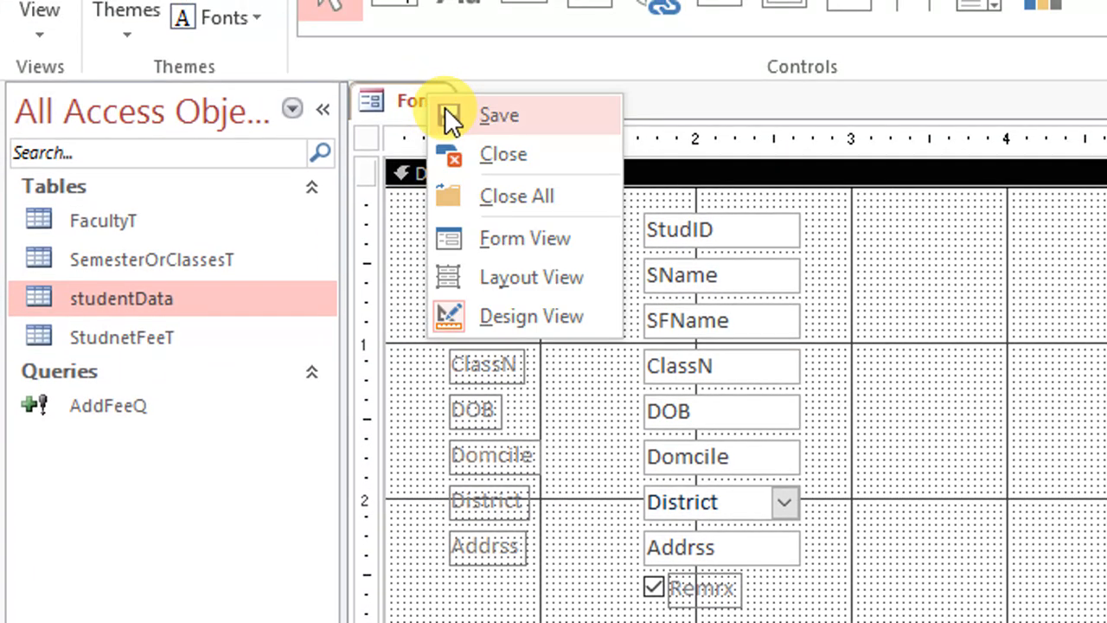
click(446, 113)
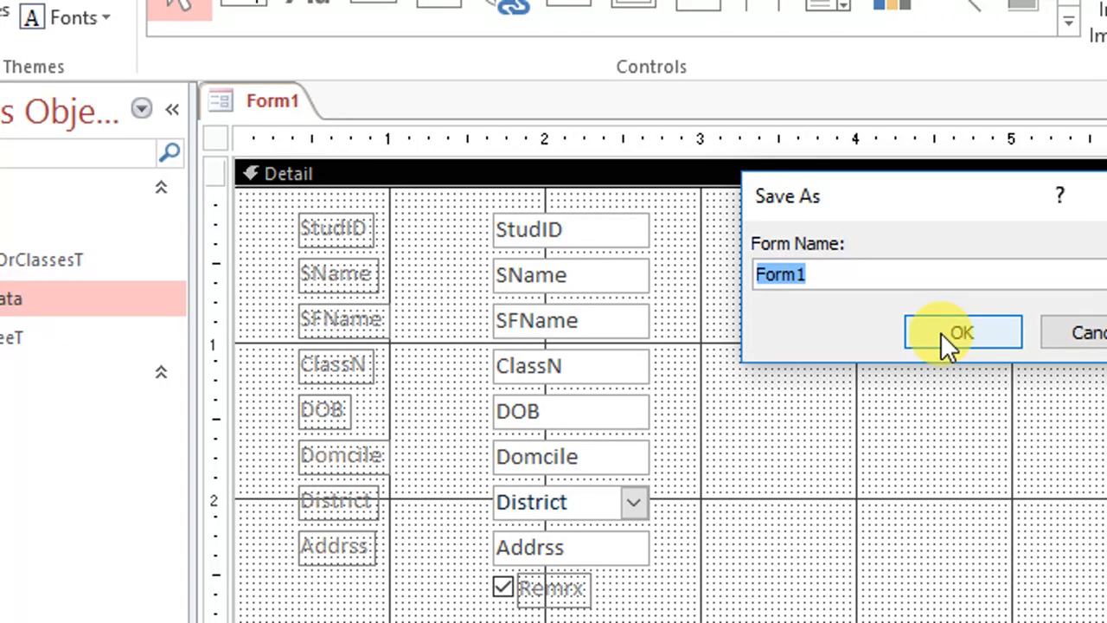
text(studentF)
click(940, 332)
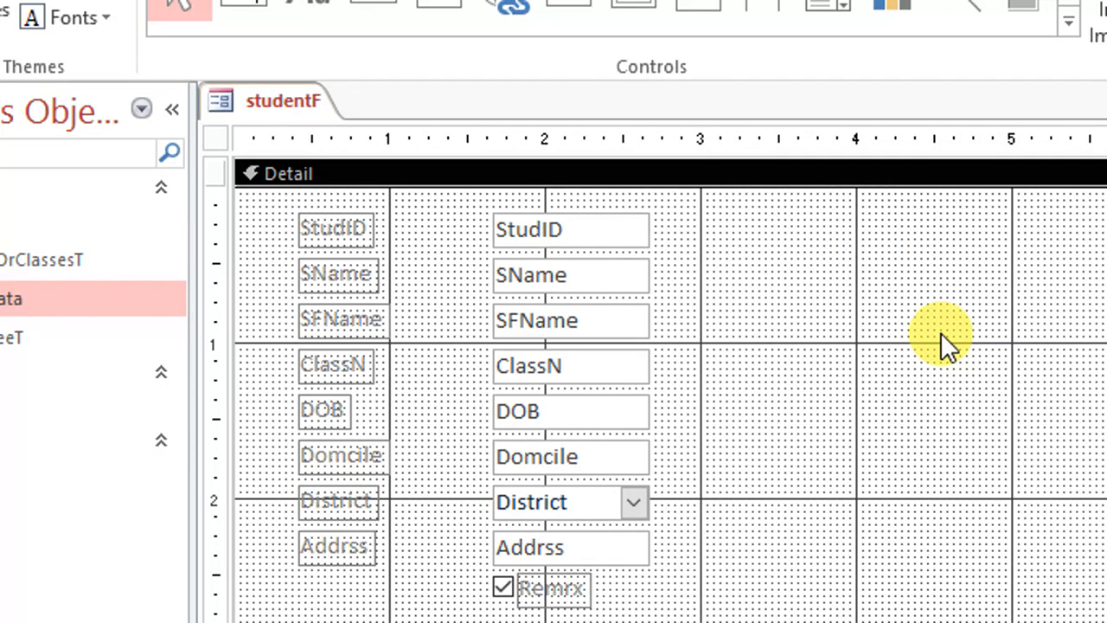
right_click(284, 92)
click(308, 107)
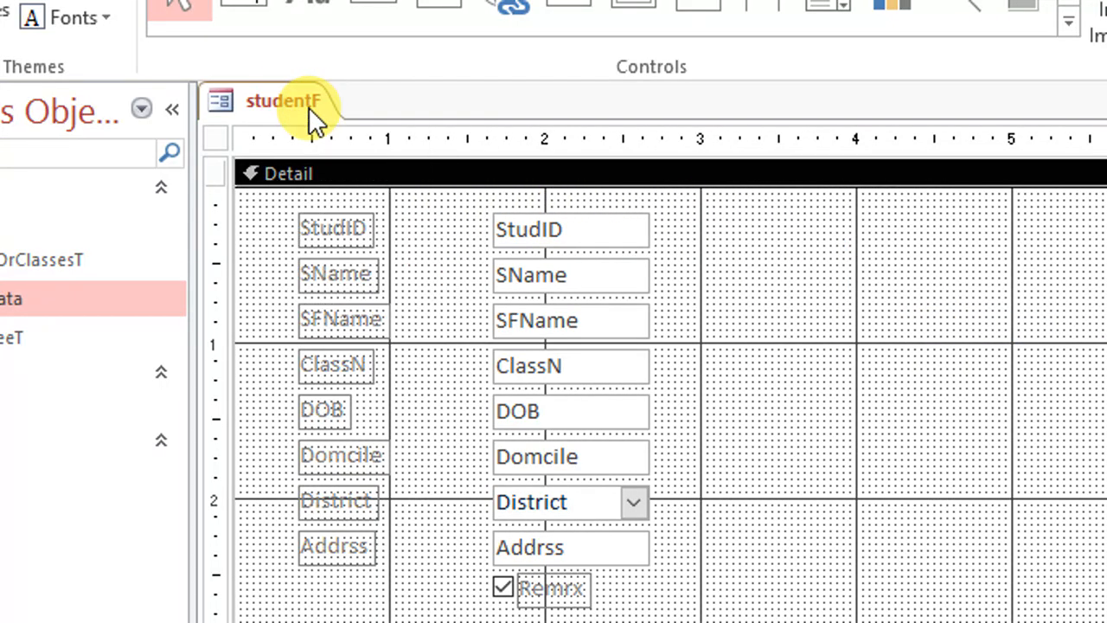
right_click(309, 107)
click(370, 143)
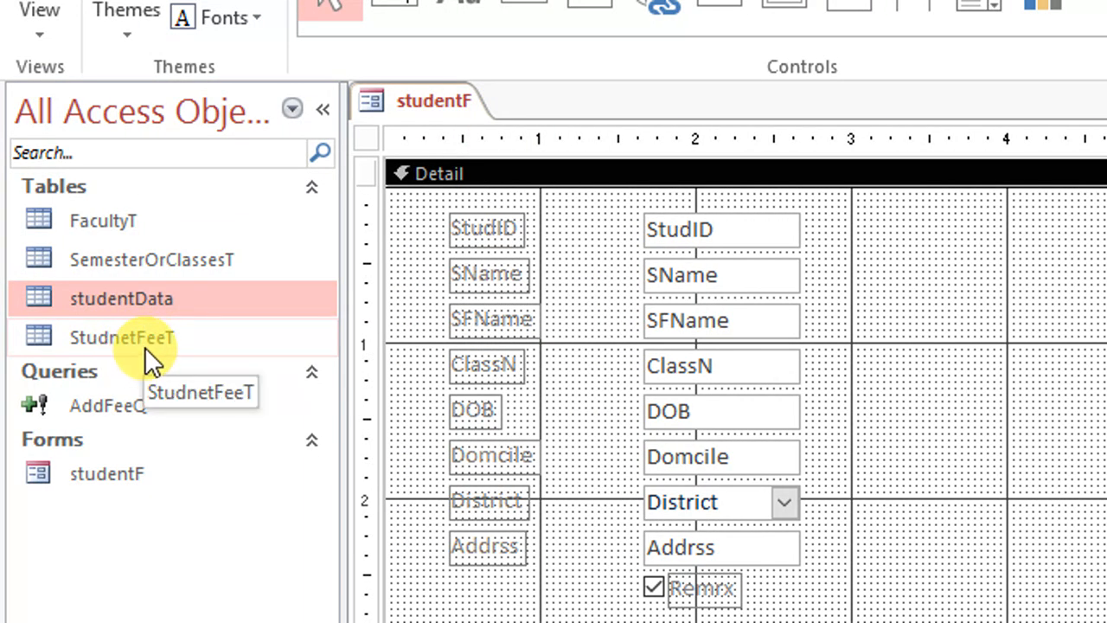
Step: Start the Form Wizard for another form and choose the StudnetFeeT table as the source of its fields
click(145, 347)
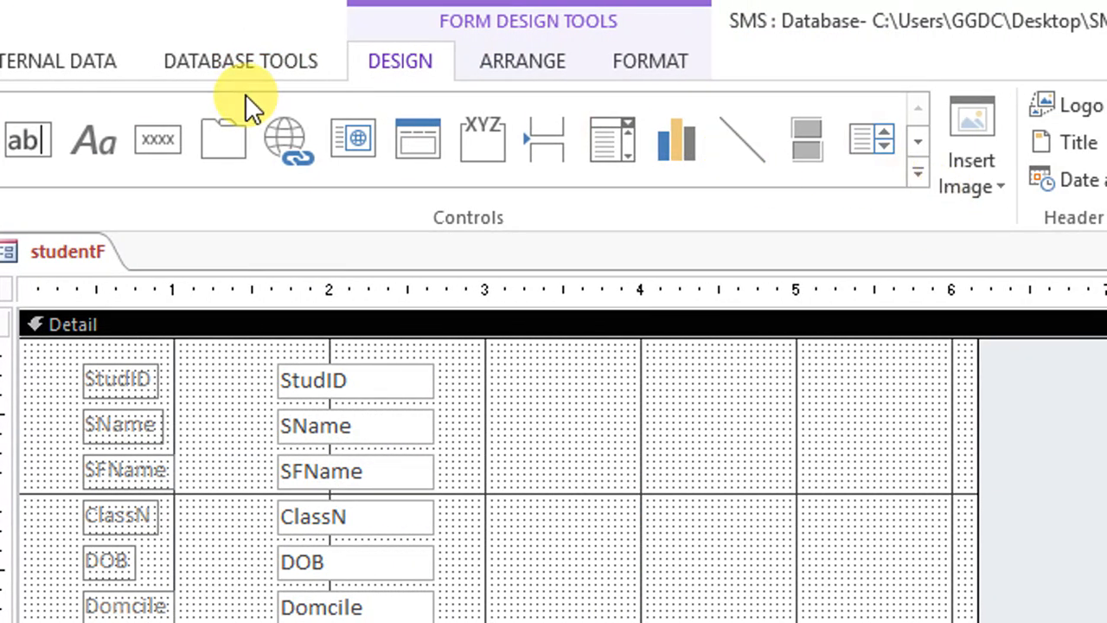
click(245, 71)
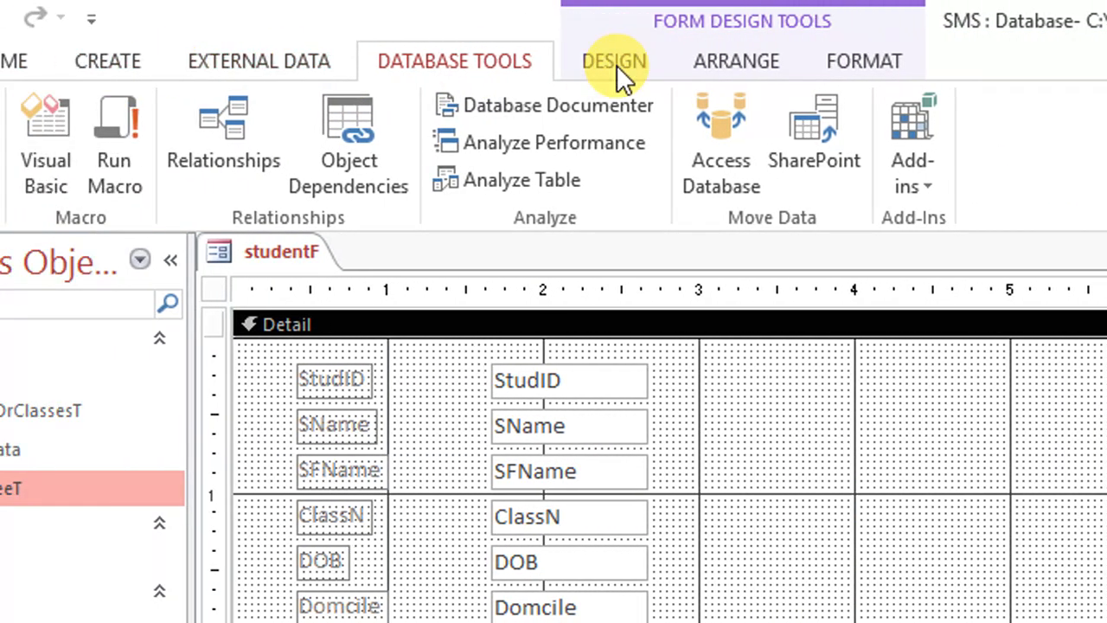
click(617, 65)
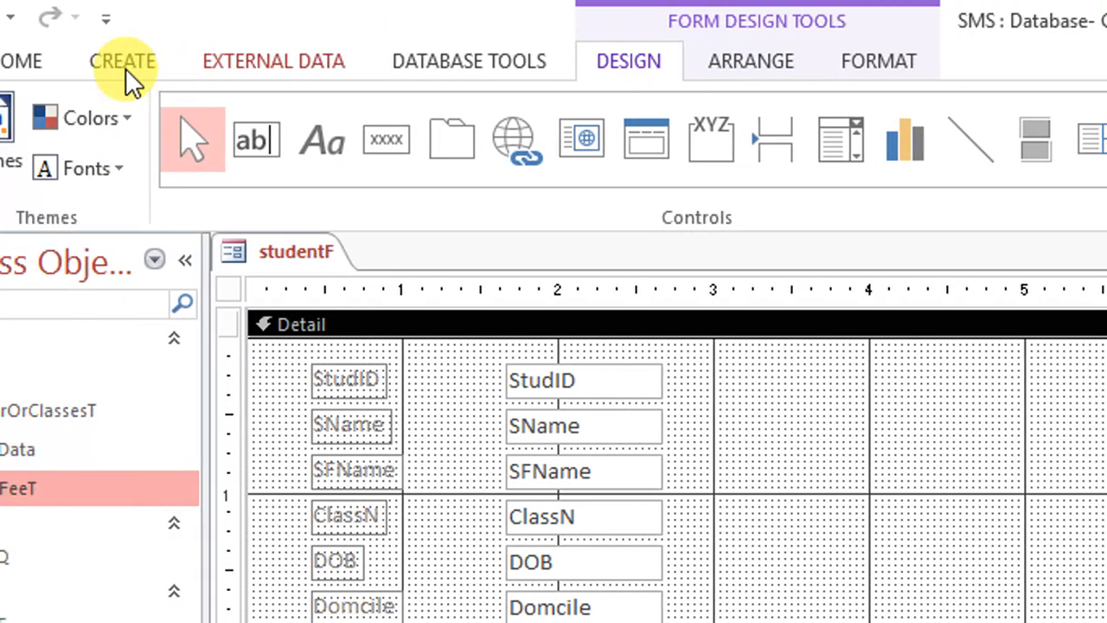
click(126, 65)
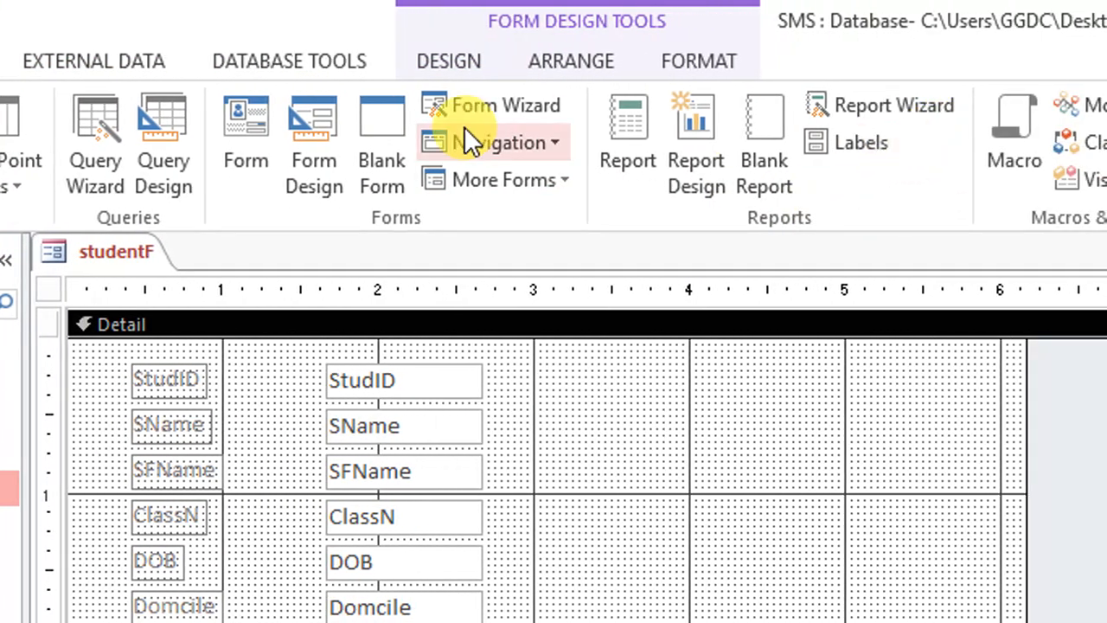
click(517, 113)
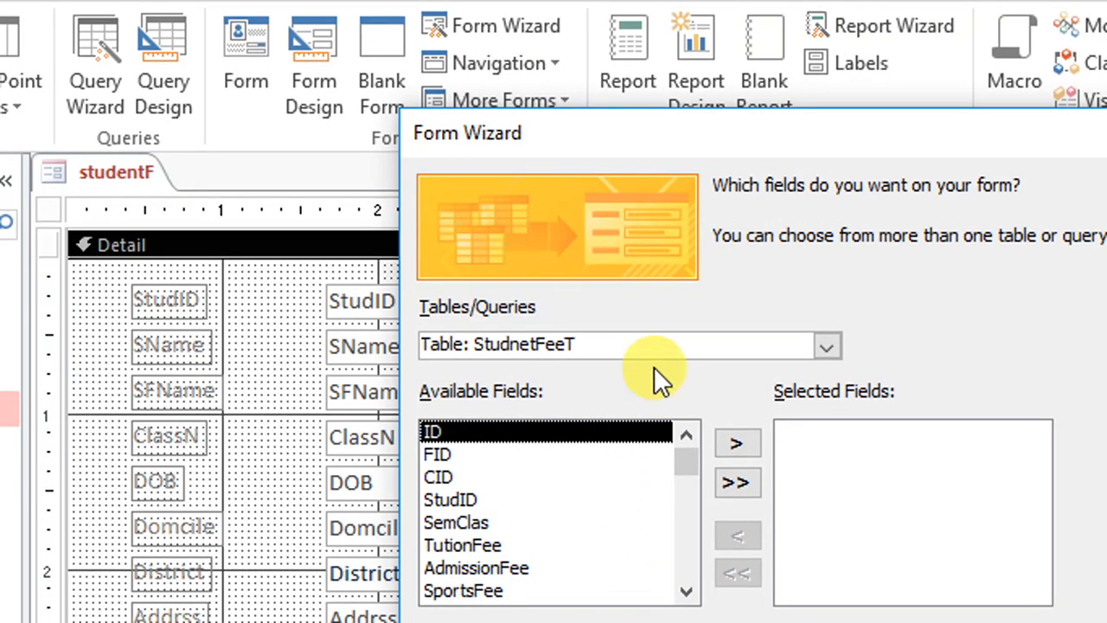
drag(485, 349, 421, 342)
click(612, 350)
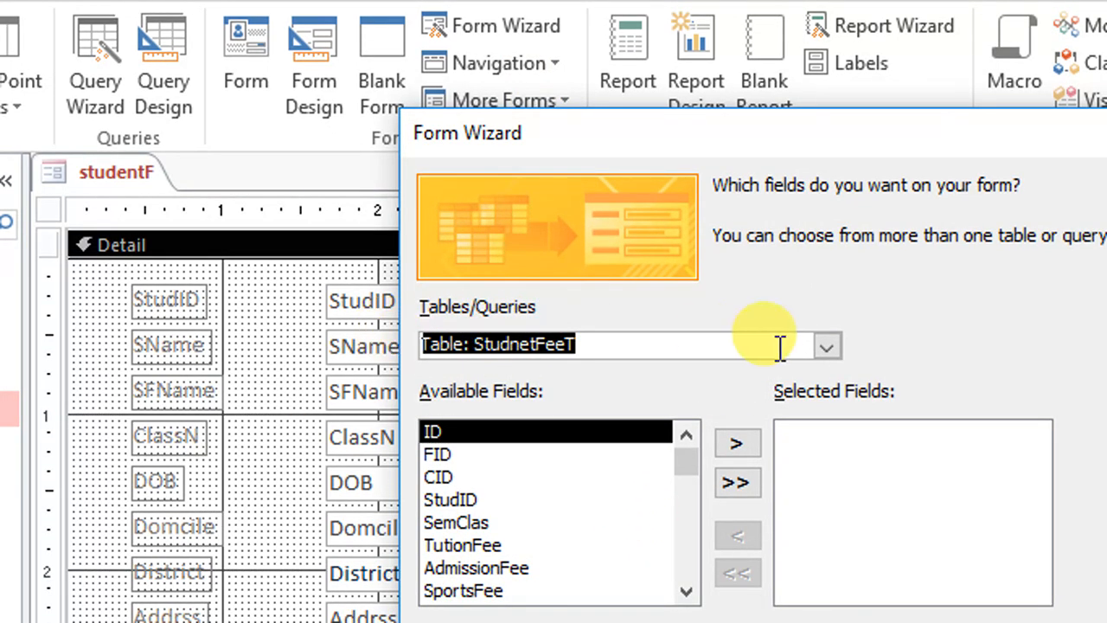
click(827, 344)
click(511, 444)
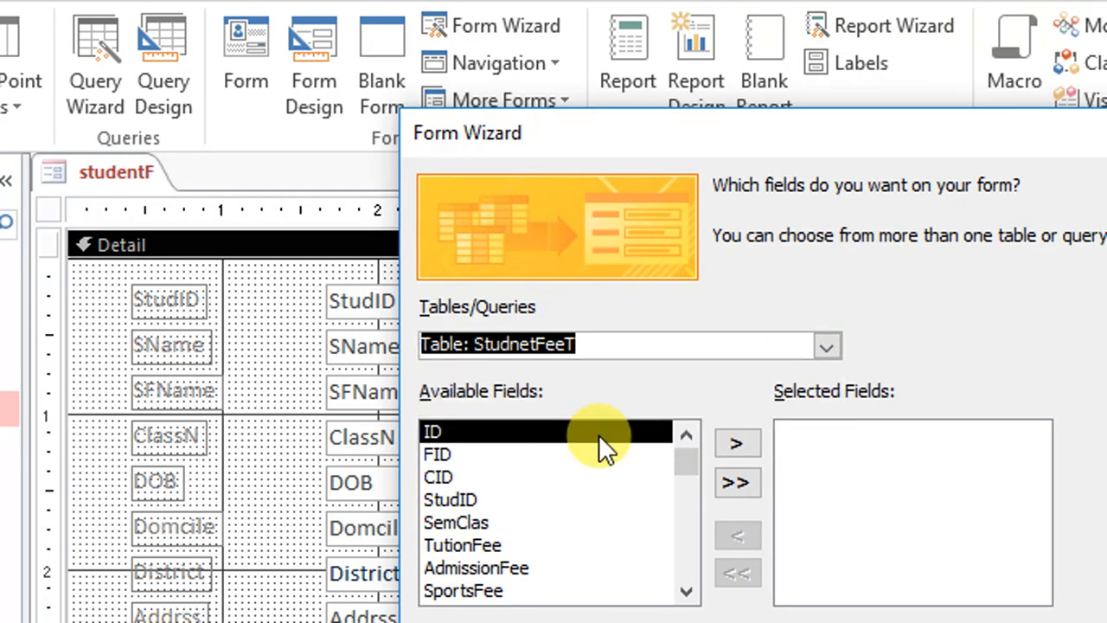
Step: Create a tabular form from all fields of the StudnetFeeT table, keeping the title StudnetFeeT
click(735, 483)
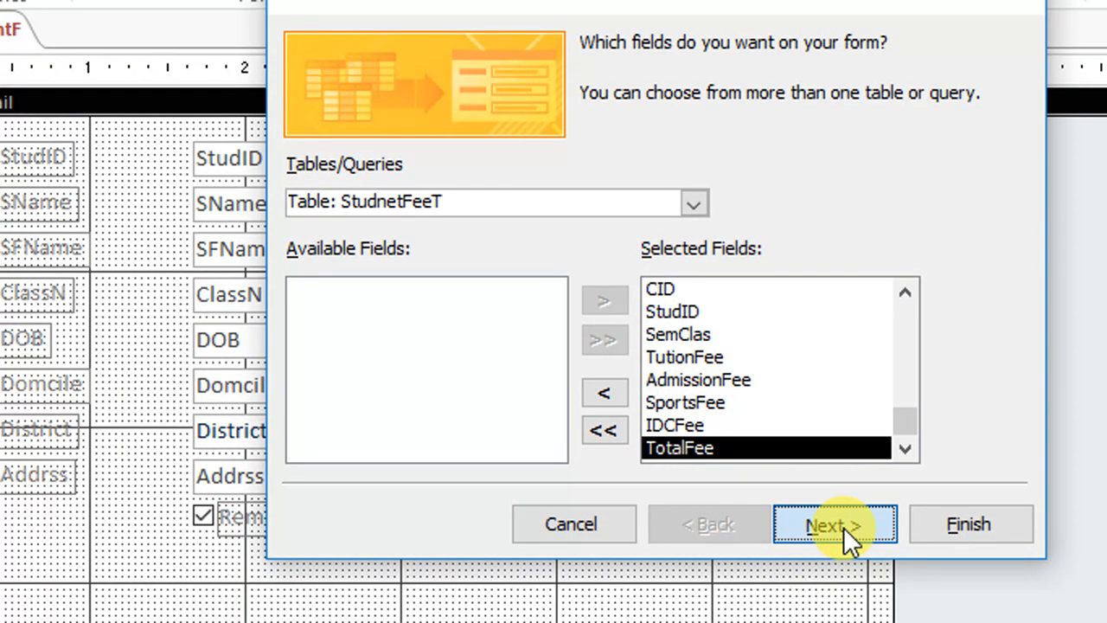
click(843, 527)
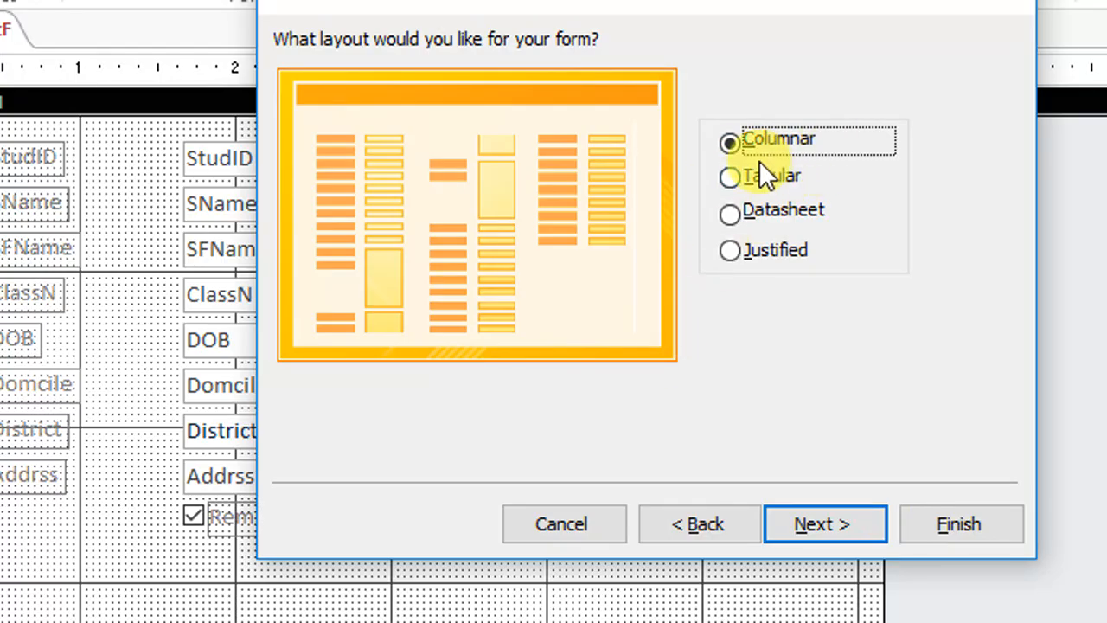
click(772, 178)
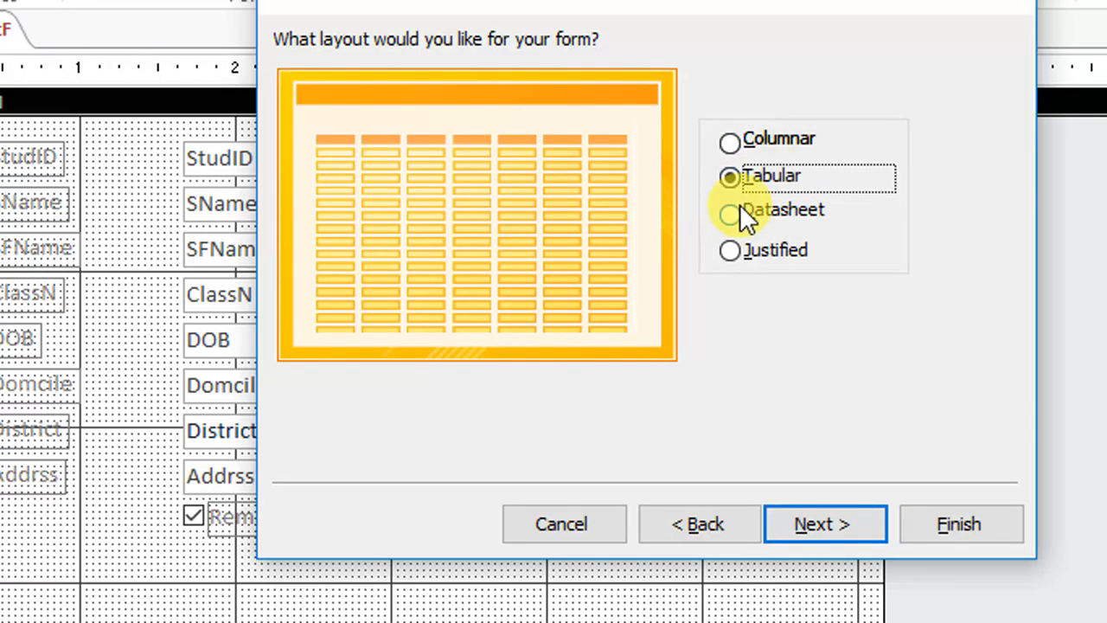
click(847, 529)
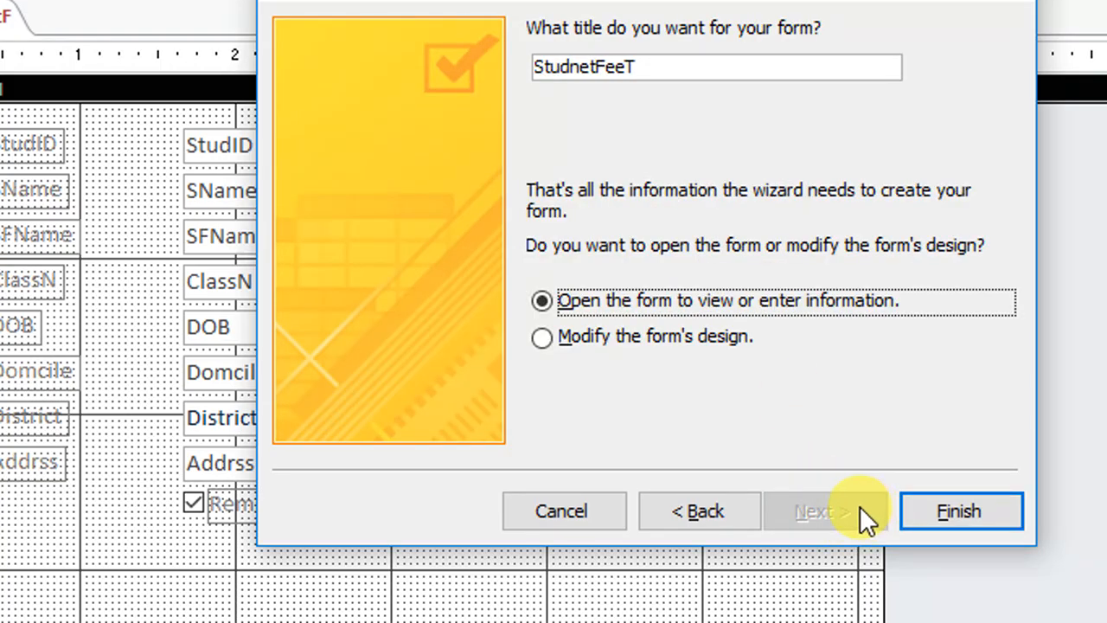
click(927, 523)
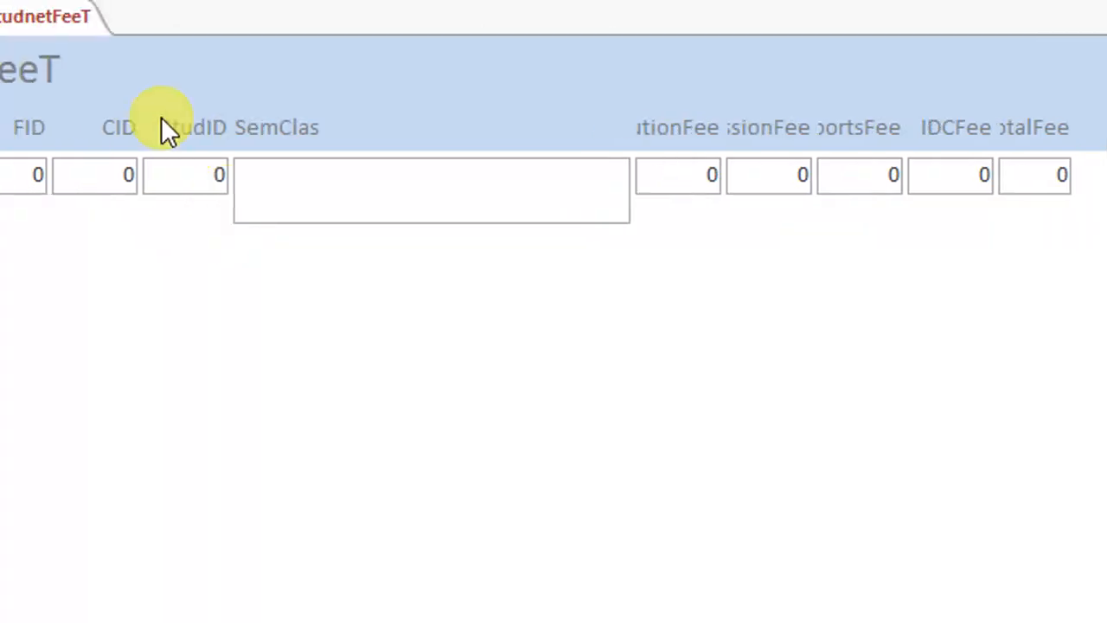
Step: Switch the StudnetFeeT form to Design View and close the Field List
right_click(181, 96)
click(209, 102)
right_click(209, 103)
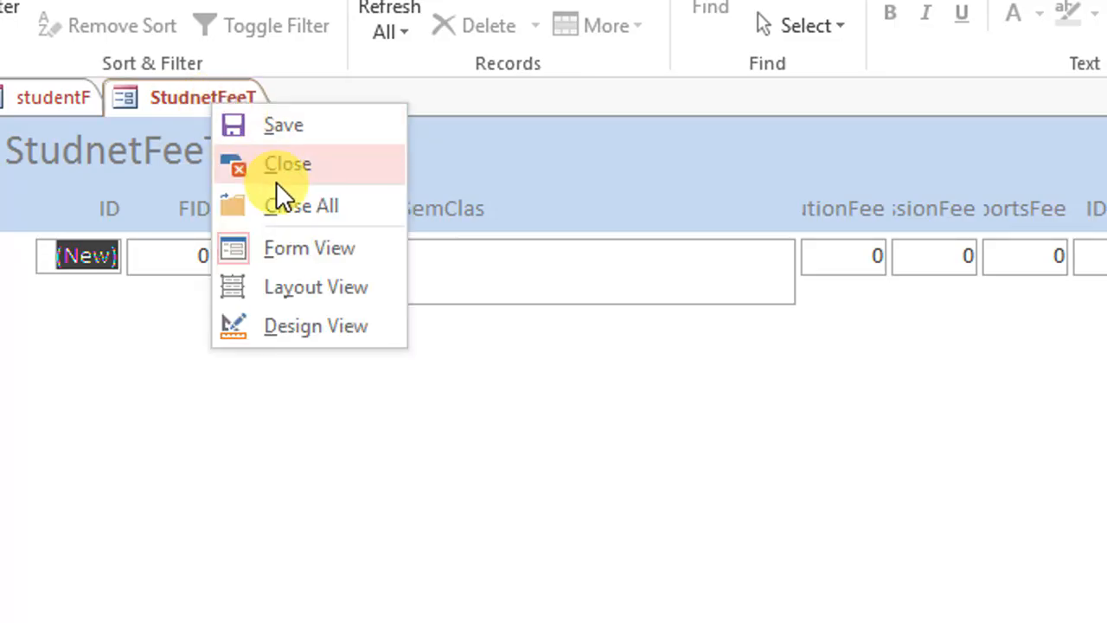
click(307, 326)
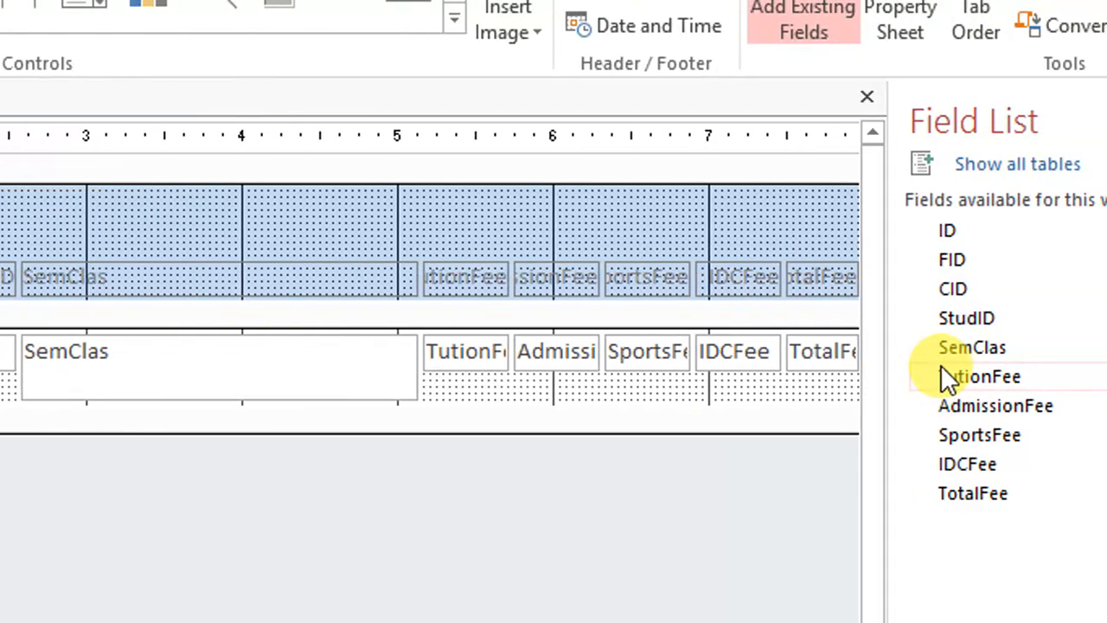
click(1078, 113)
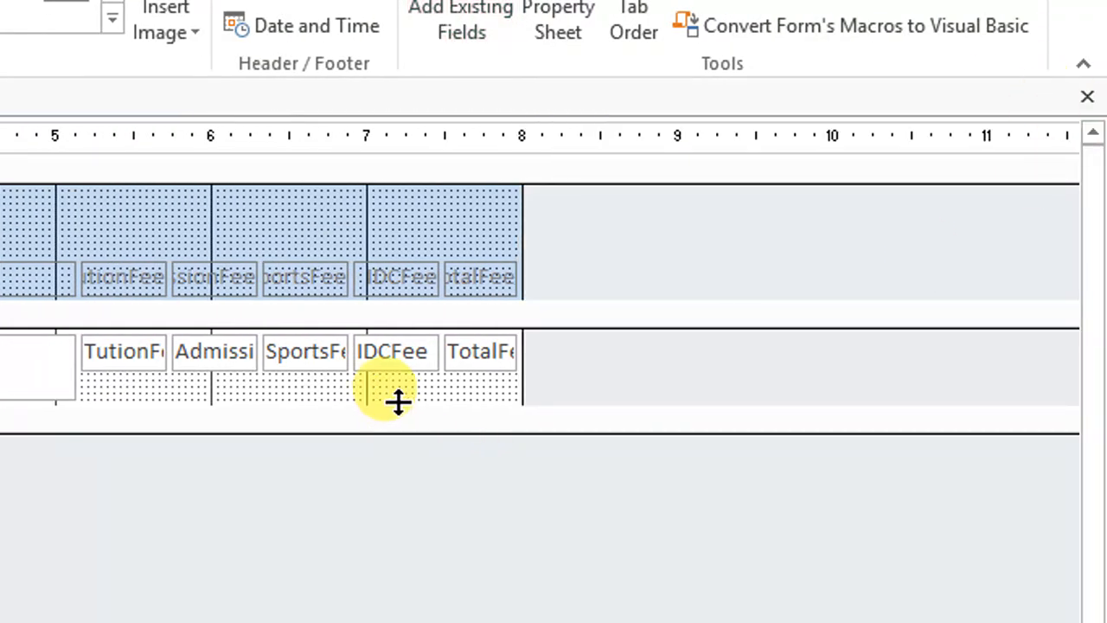
Step: Enlarge the Detail section downward and widen the StudnetFeeT form to about 8.6 inches
drag(398, 400, 398, 510)
drag(521, 231, 620, 225)
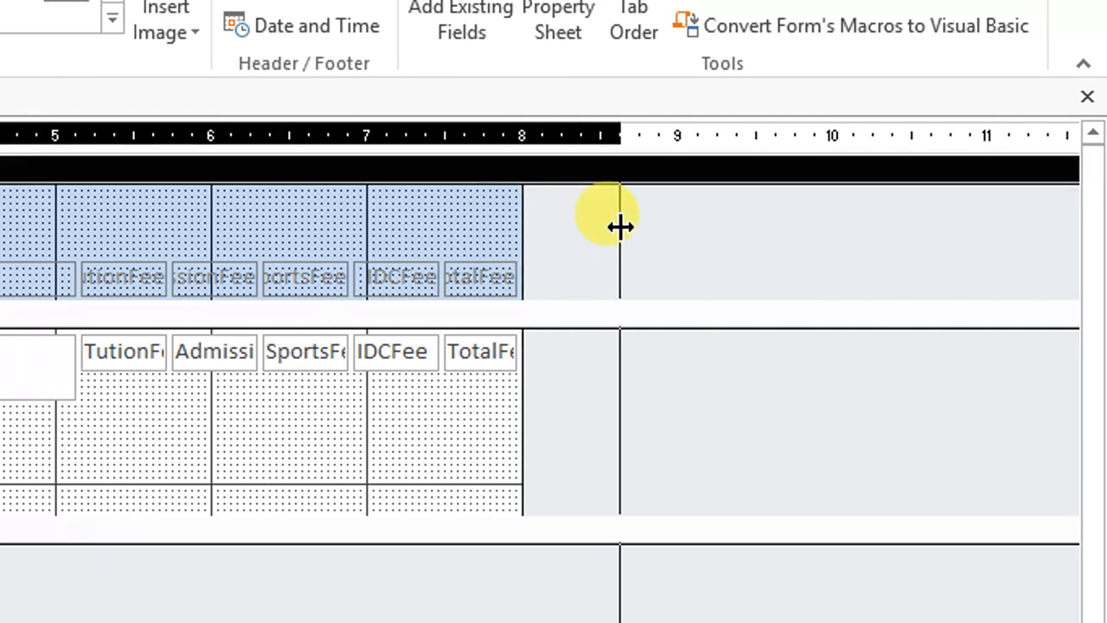
click(168, 419)
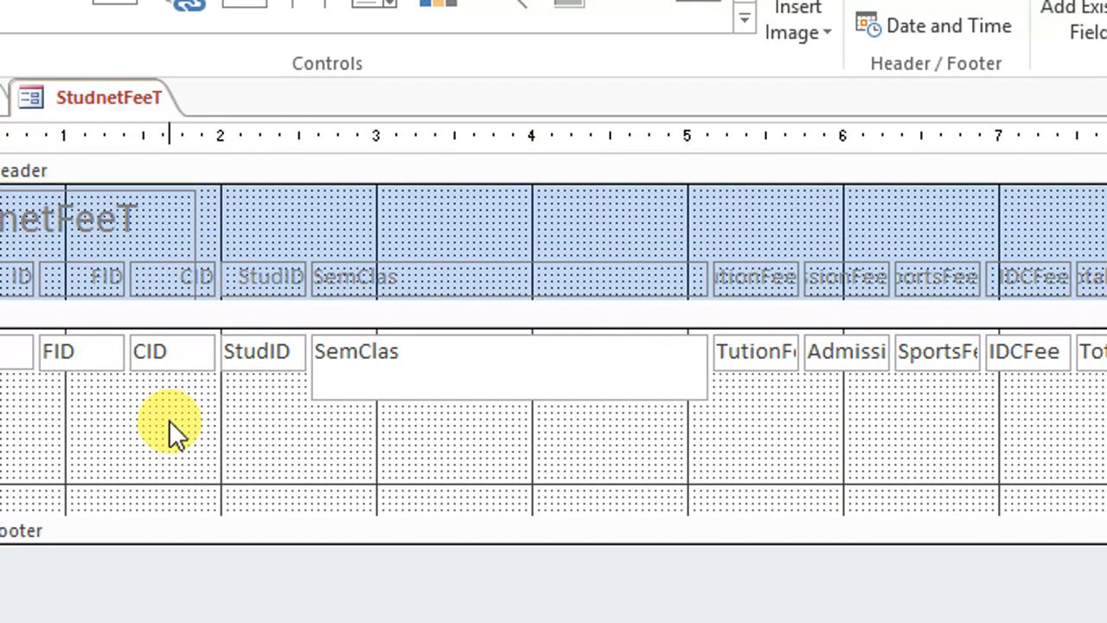
Step: Reduce the SemClas text box in the Detail section to about the same height as its neighbouring fields
click(438, 394)
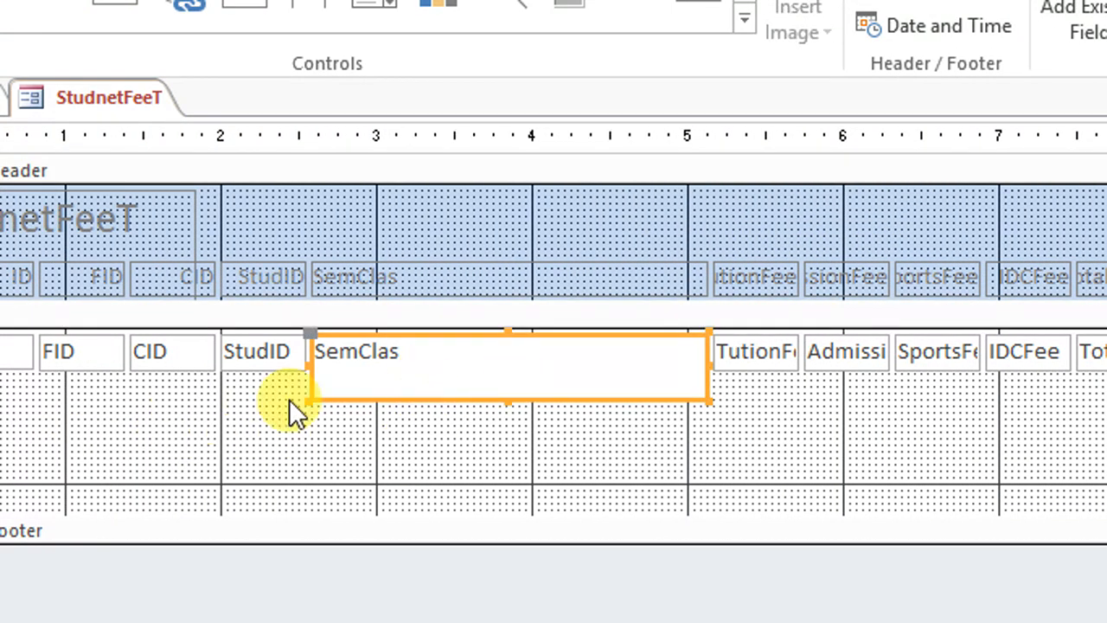
click(814, 424)
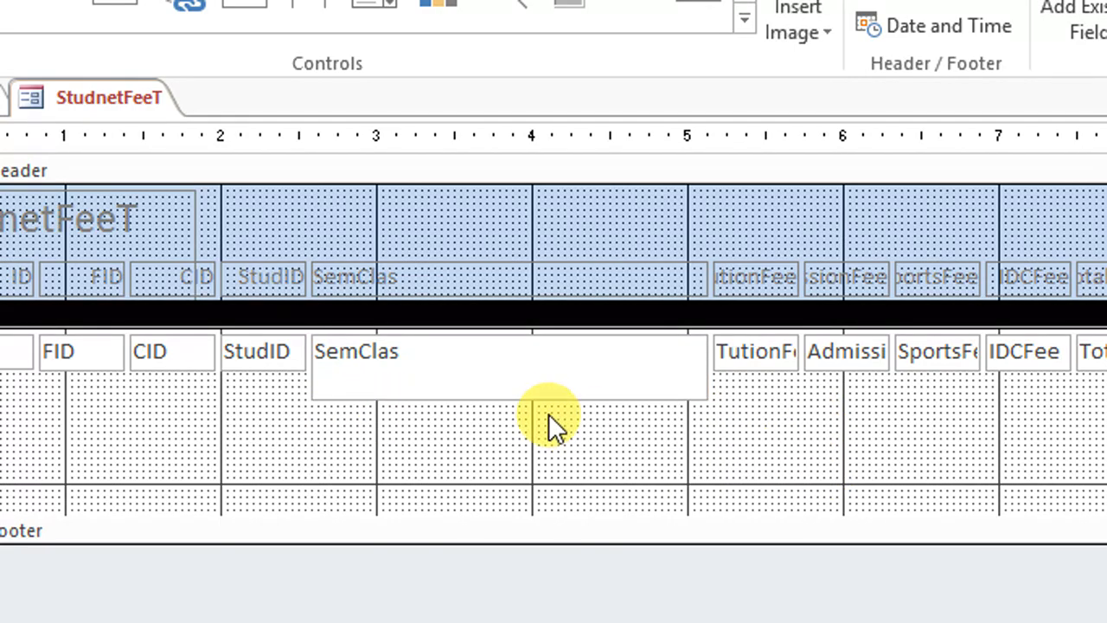
click(500, 400)
drag(511, 395, 513, 370)
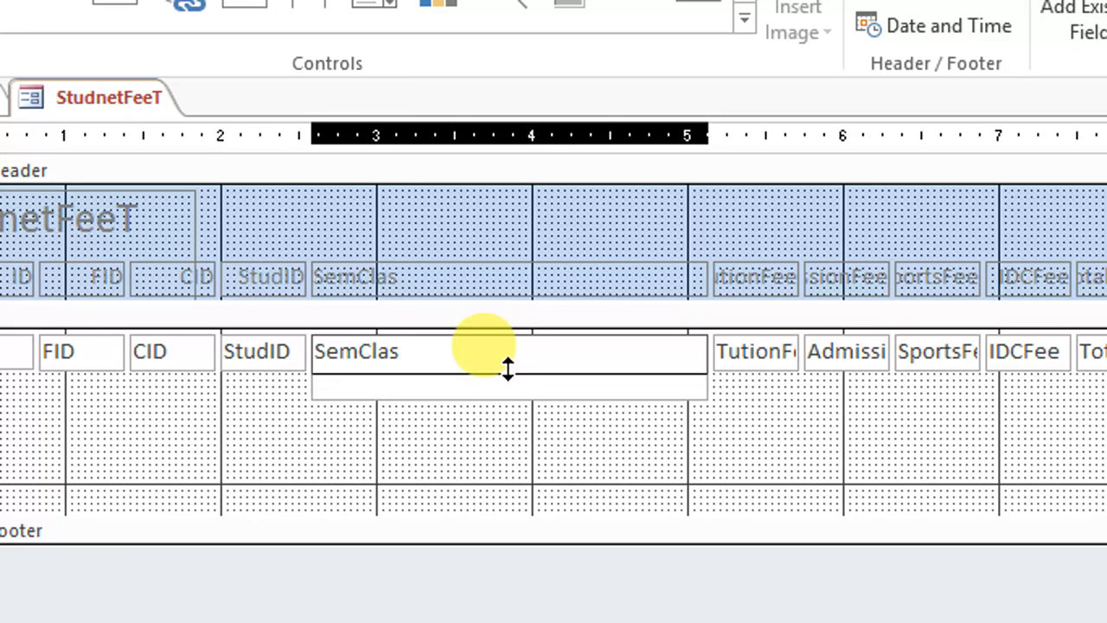
drag(508, 368, 511, 367)
click(536, 454)
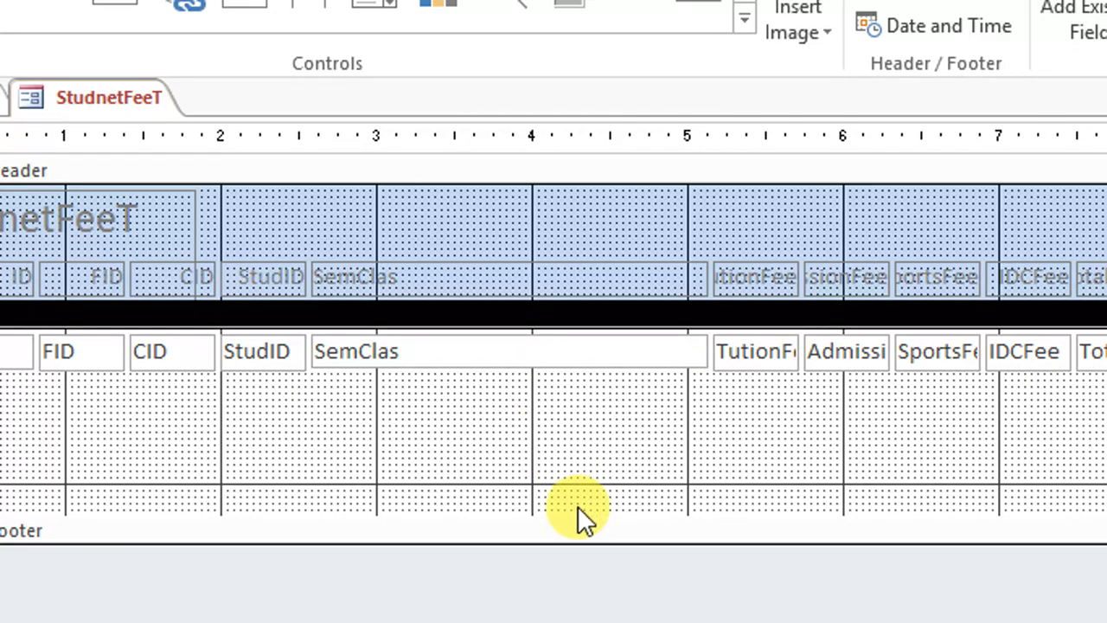
Step: Shrink the form to one field row high in the Detail section and about 8 inches wide, and close it
drag(576, 511, 614, 363)
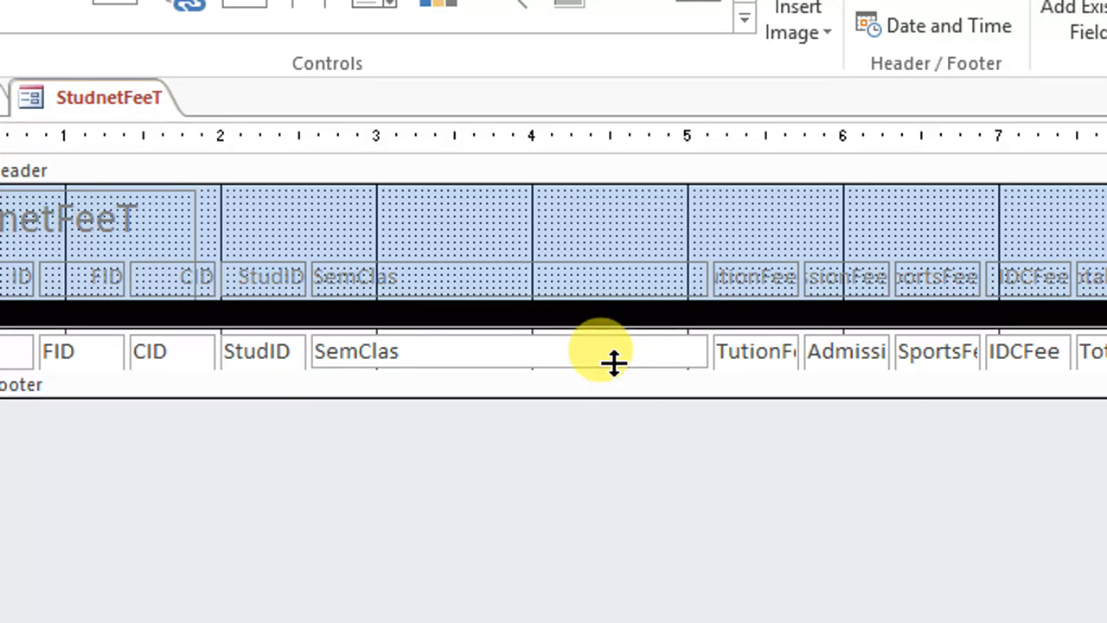
drag(822, 204, 735, 217)
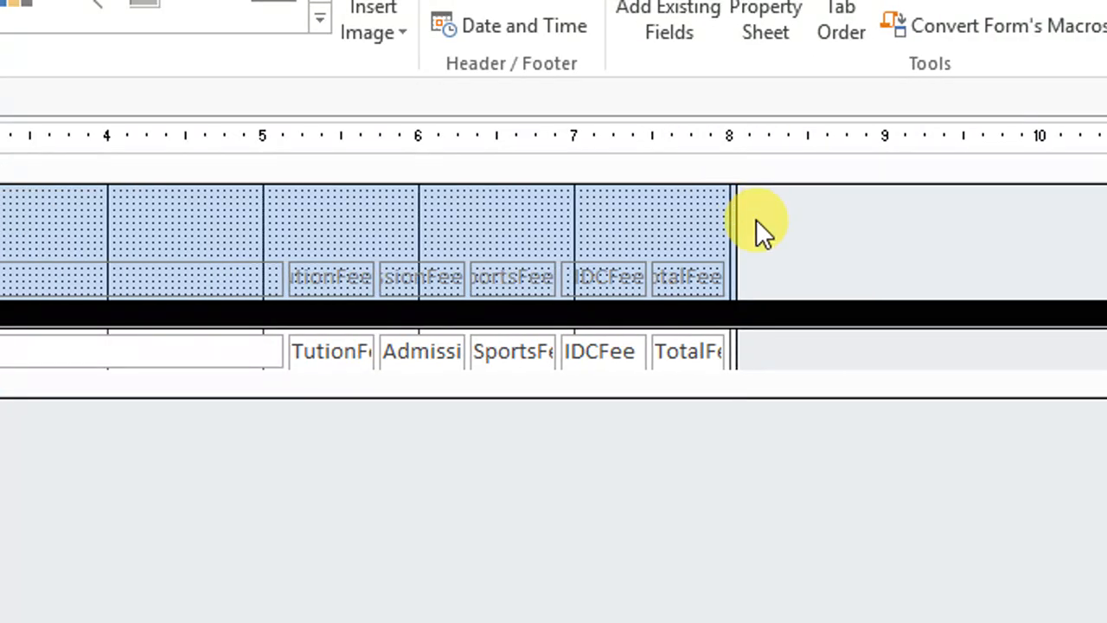
right_click(130, 98)
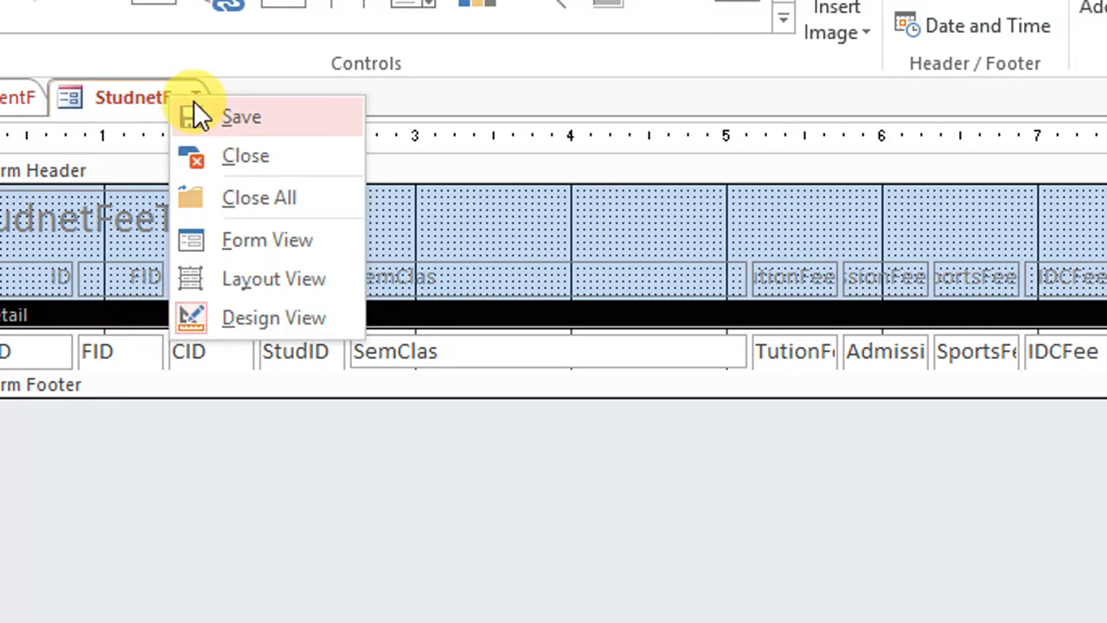
click(212, 155)
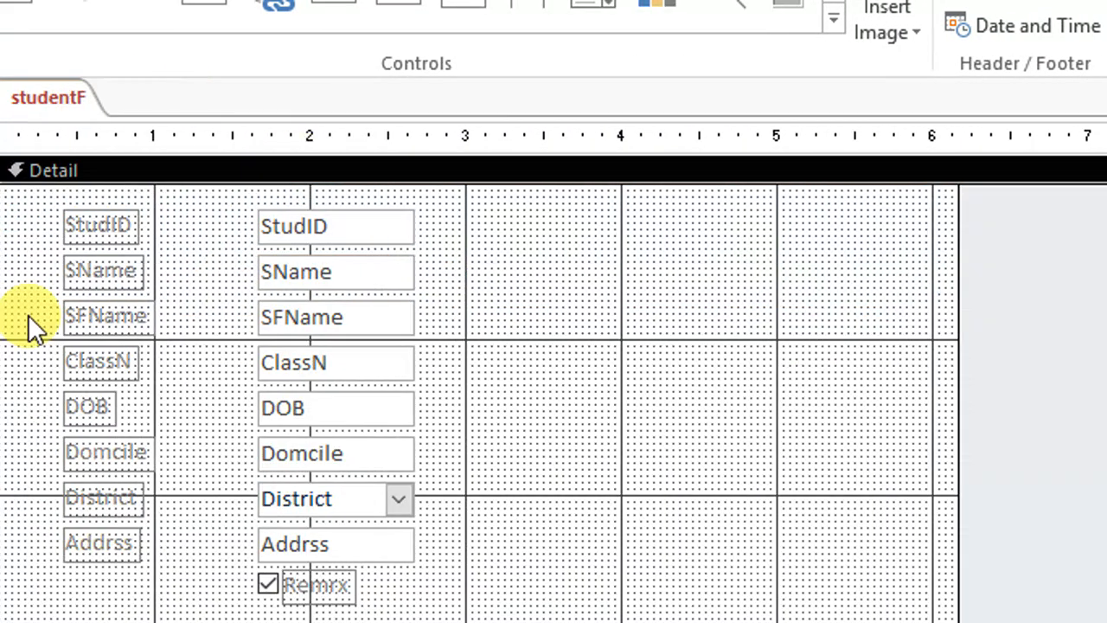
Step: Rename the StudnetFeeT form as StudnetFeeF
right_click(141, 494)
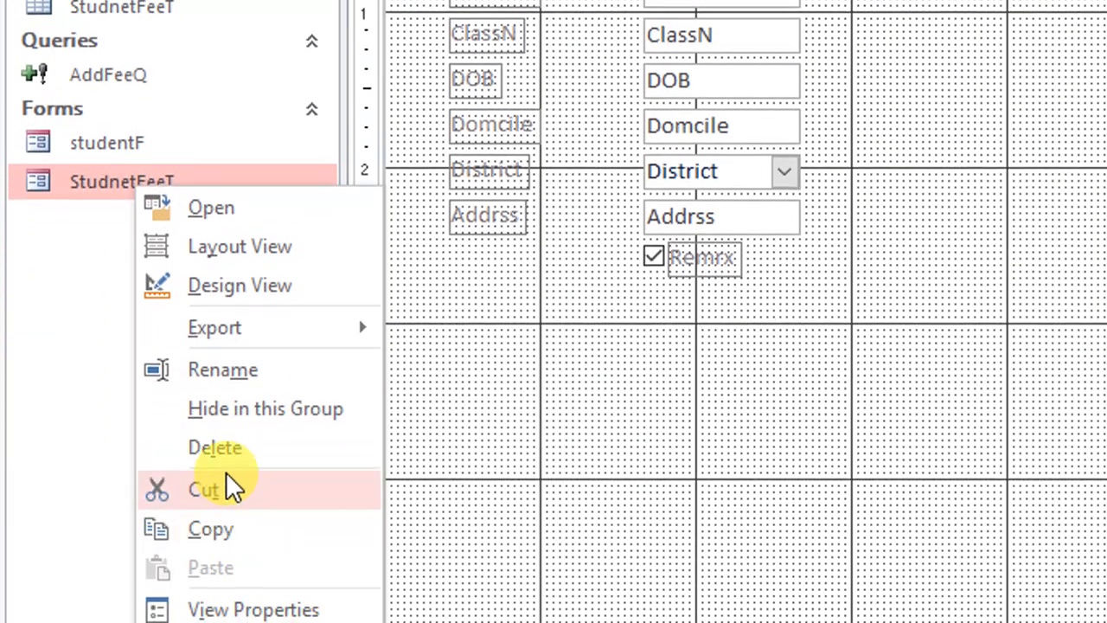
click(250, 366)
click(181, 180)
key(BackSpace)
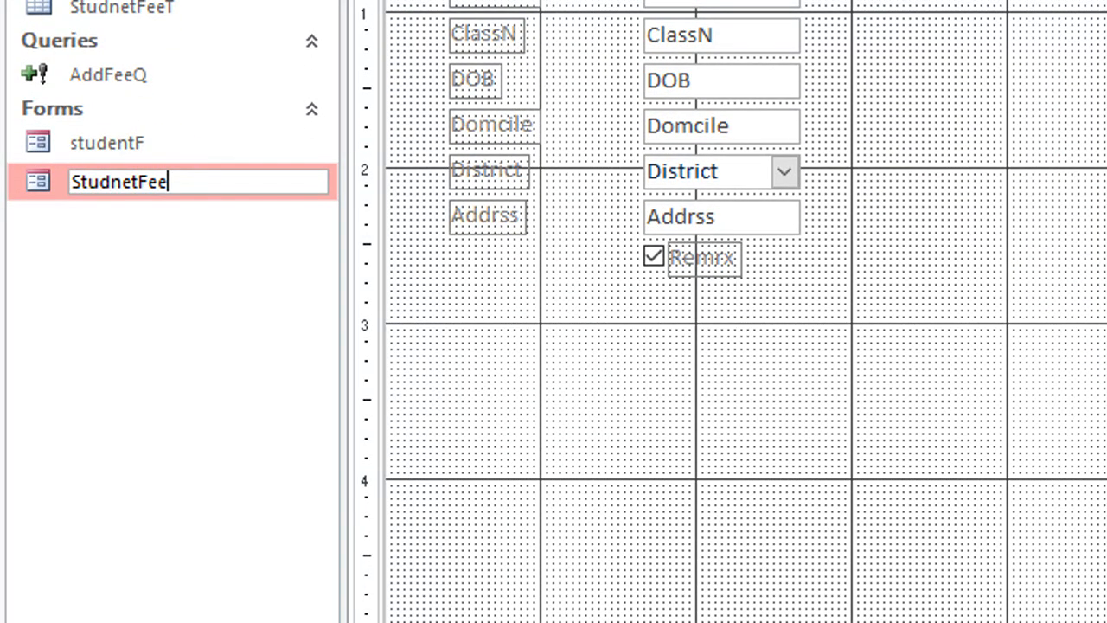
key(Return)
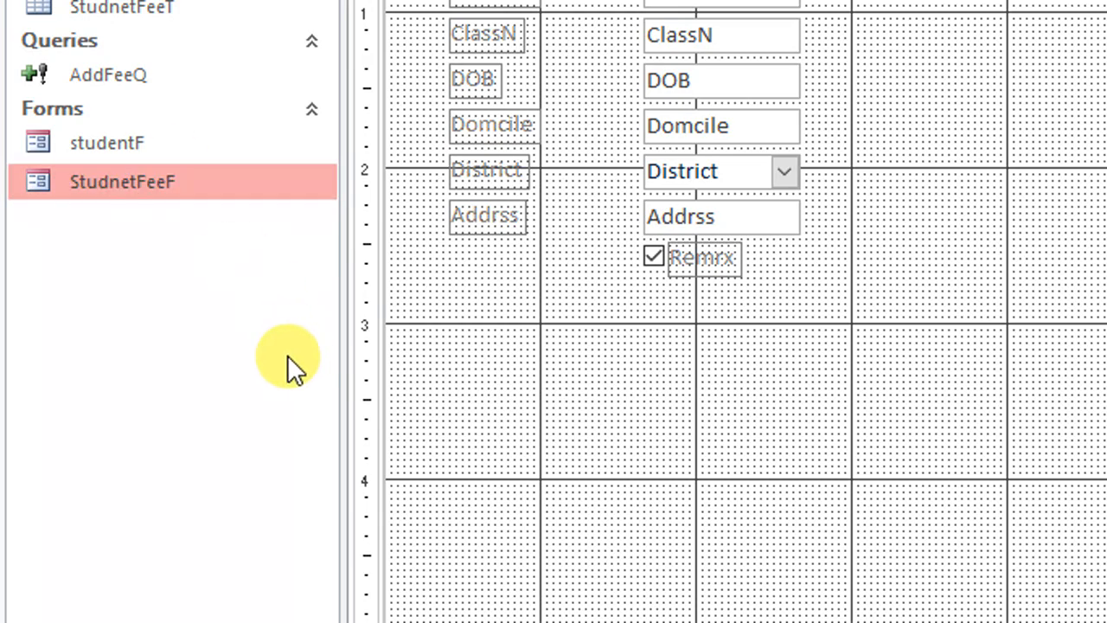
Step: Open the StudnetFeeF form to check its layout, and close it again
double_click(139, 192)
right_click(615, 93)
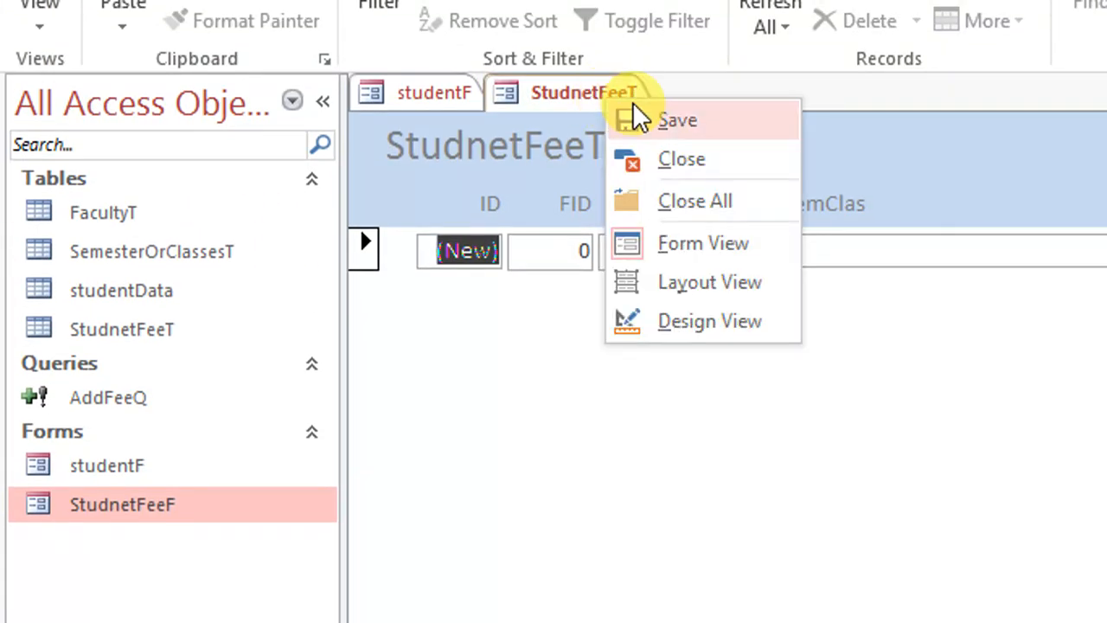
click(675, 163)
Step: Insert StudnetFeeF as a subform in studentF, delete its attached label, and place it directly below the Remrx checkbox
drag(107, 504, 657, 503)
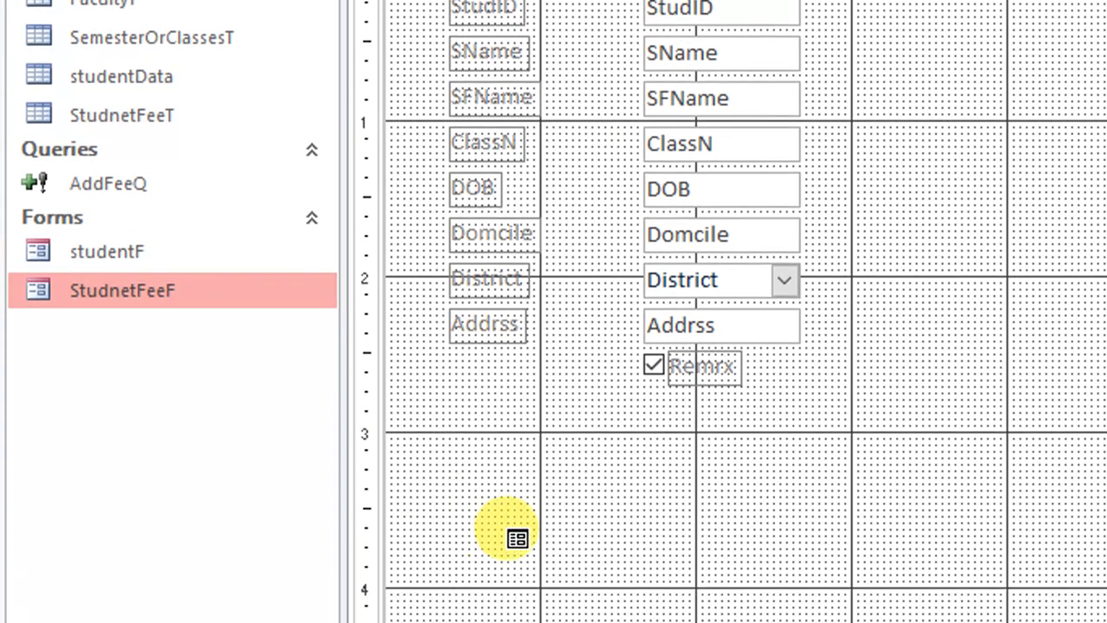
click(725, 483)
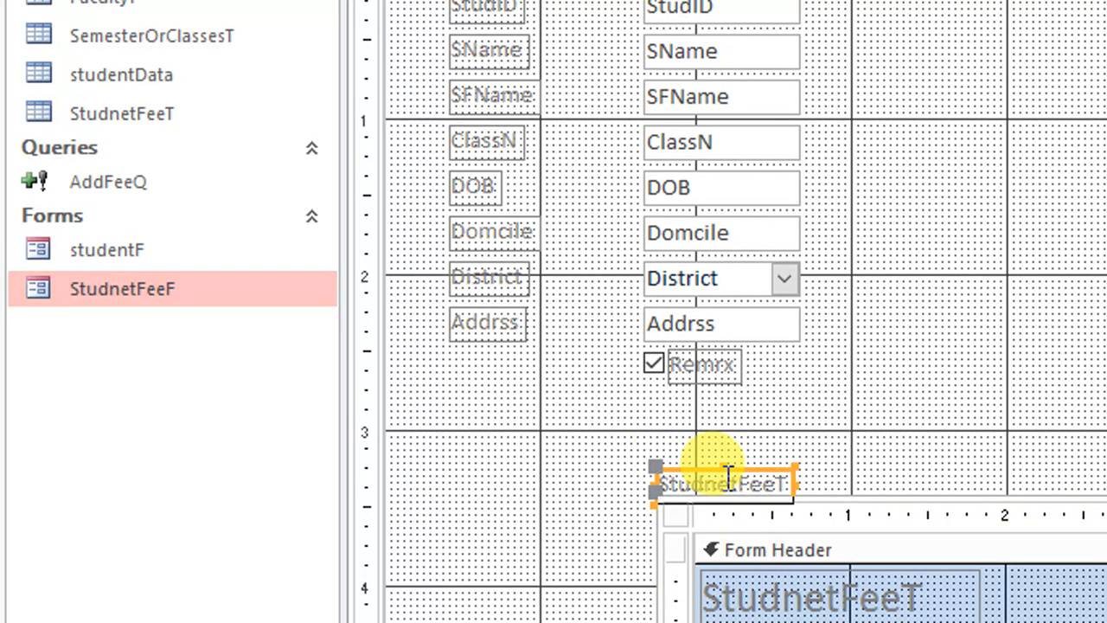
key(Delete)
drag(725, 502, 473, 394)
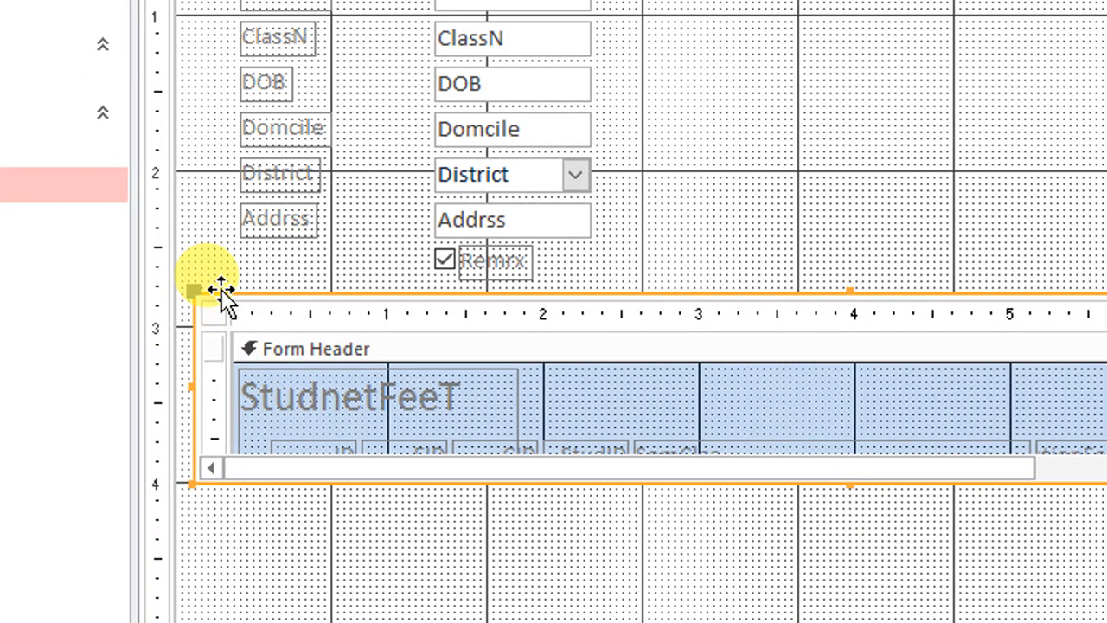
Step: Check the subform's Link Master Fields and Link Child Fields properties against the StudID field of the main form
right_click(223, 290)
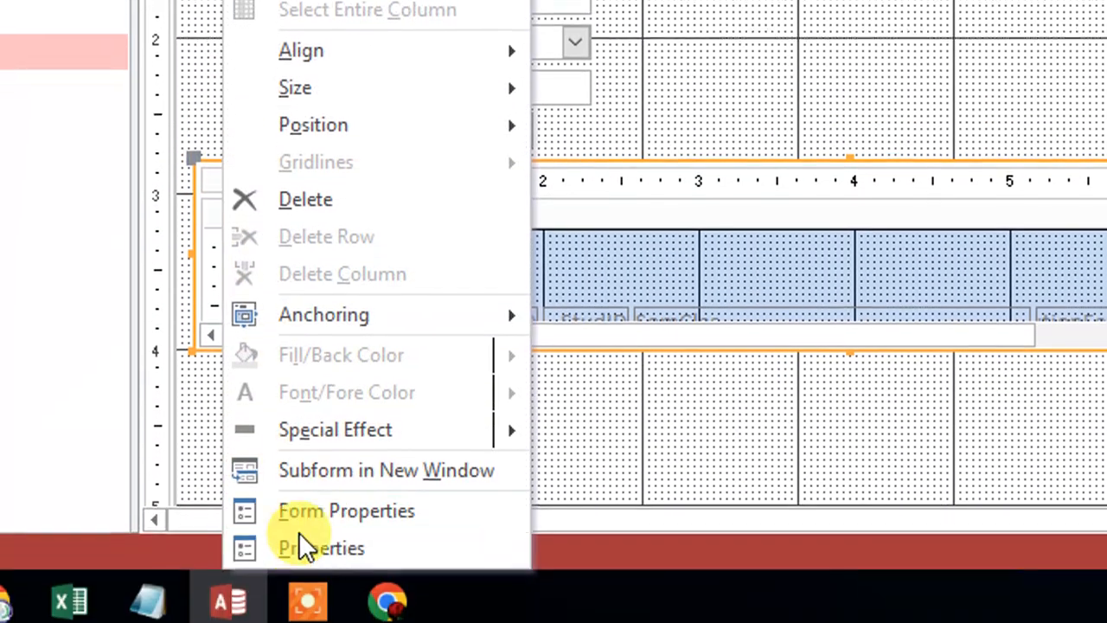
click(302, 545)
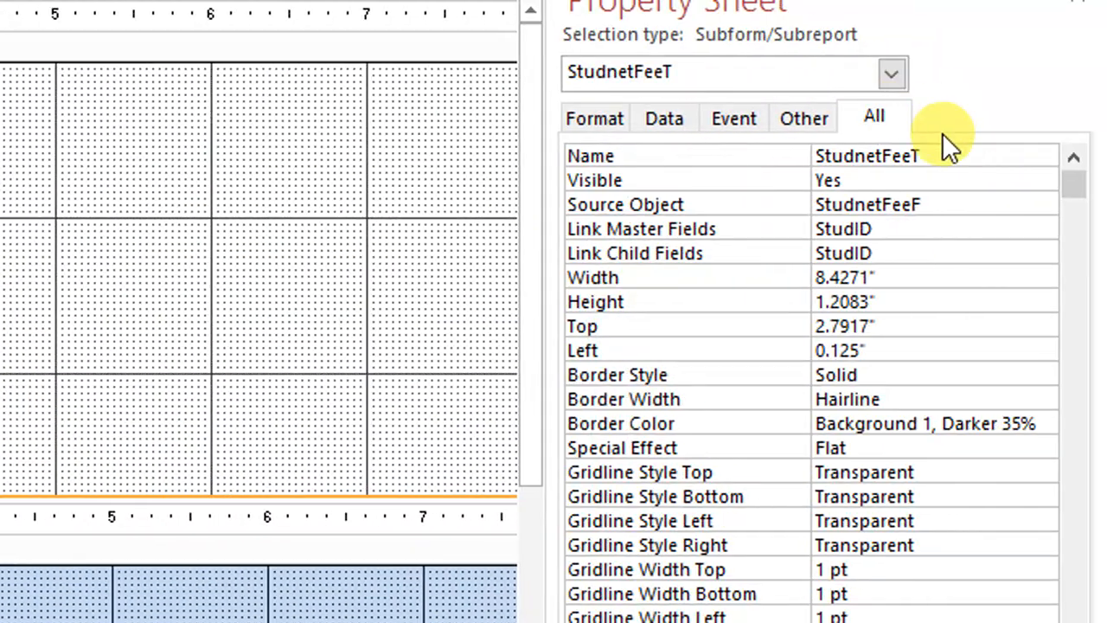
click(891, 232)
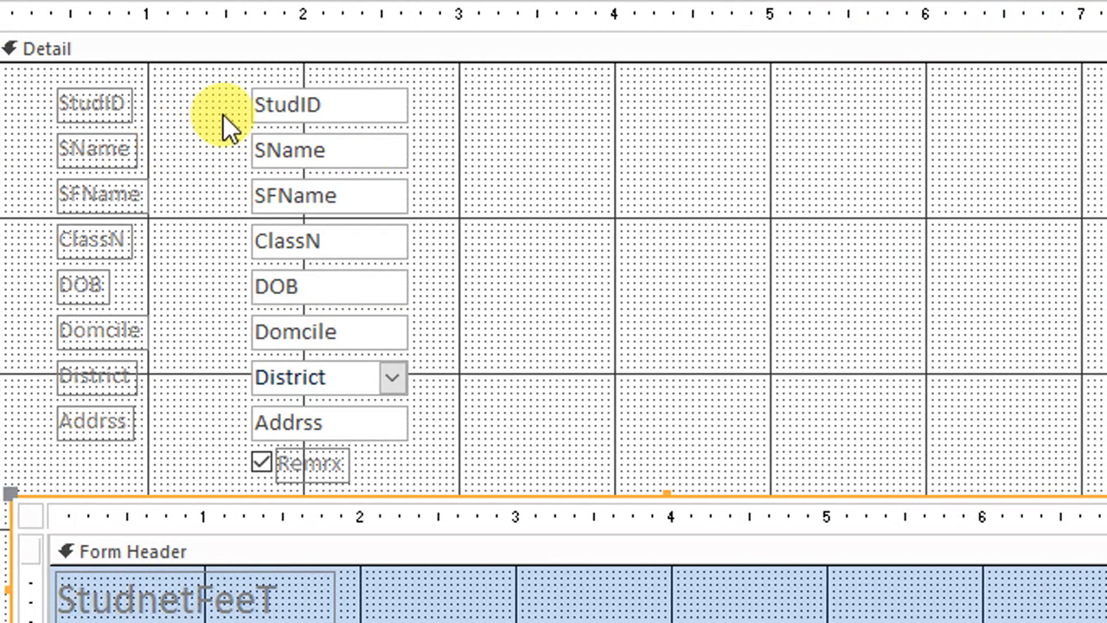
click(314, 112)
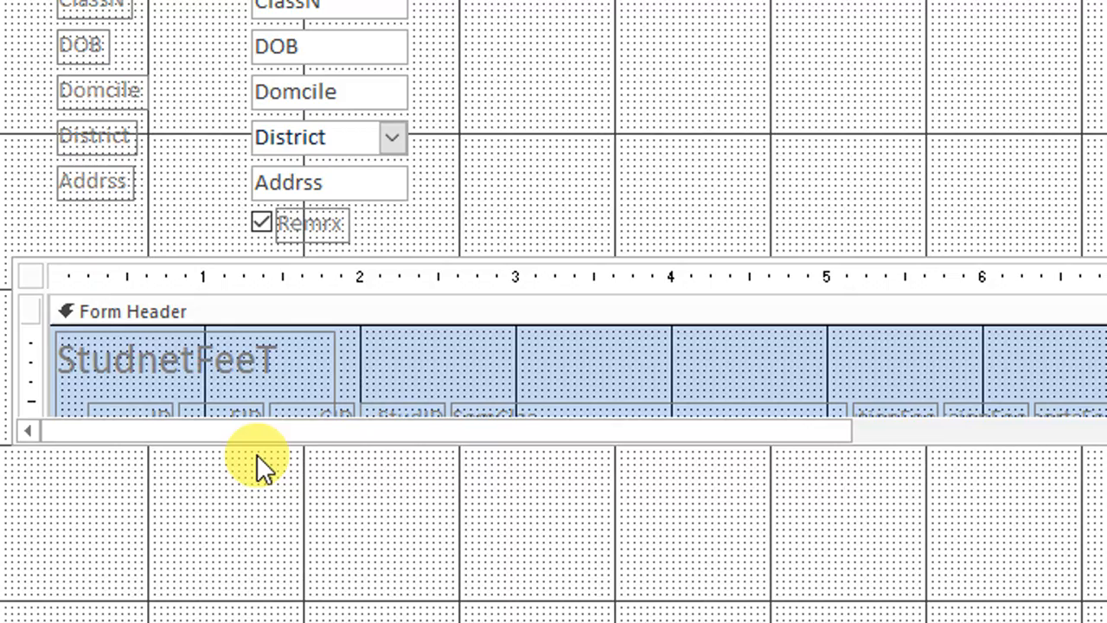
Step: Increase the height of the fee subform by extending its lower edge
click(261, 437)
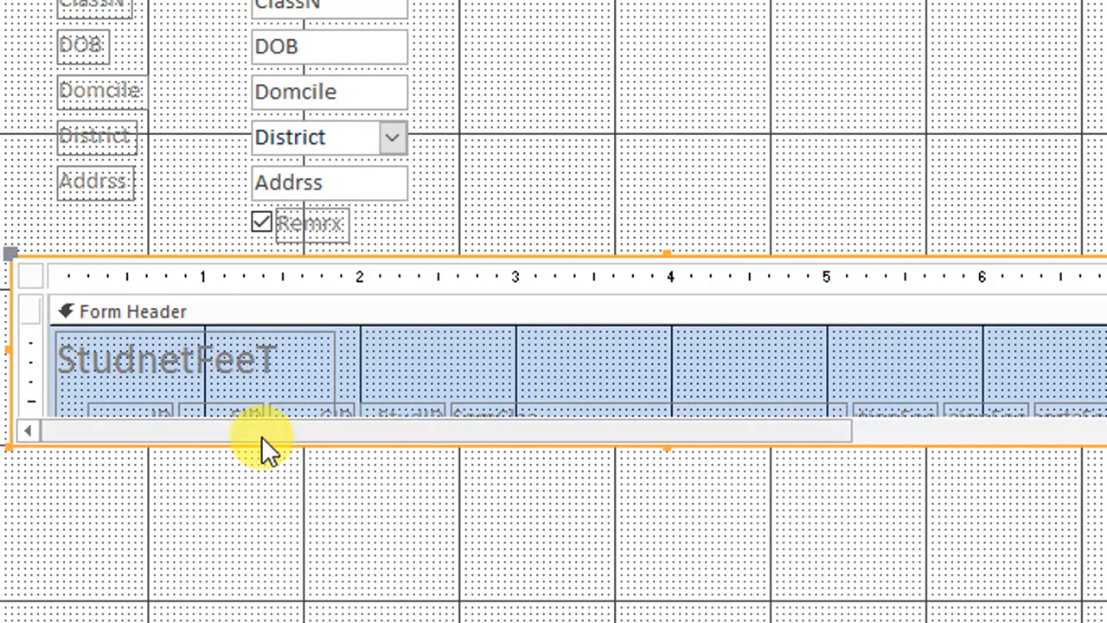
drag(662, 444, 663, 533)
click(393, 365)
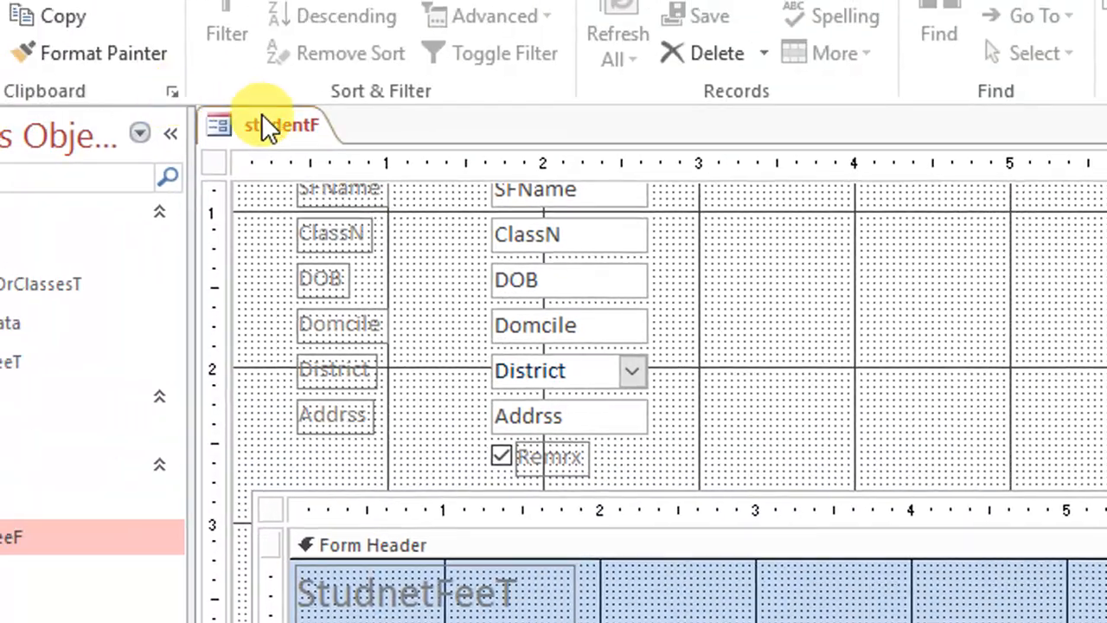
Step: Save the design of the studentF form with its fee subform
right_click(222, 103)
click(288, 124)
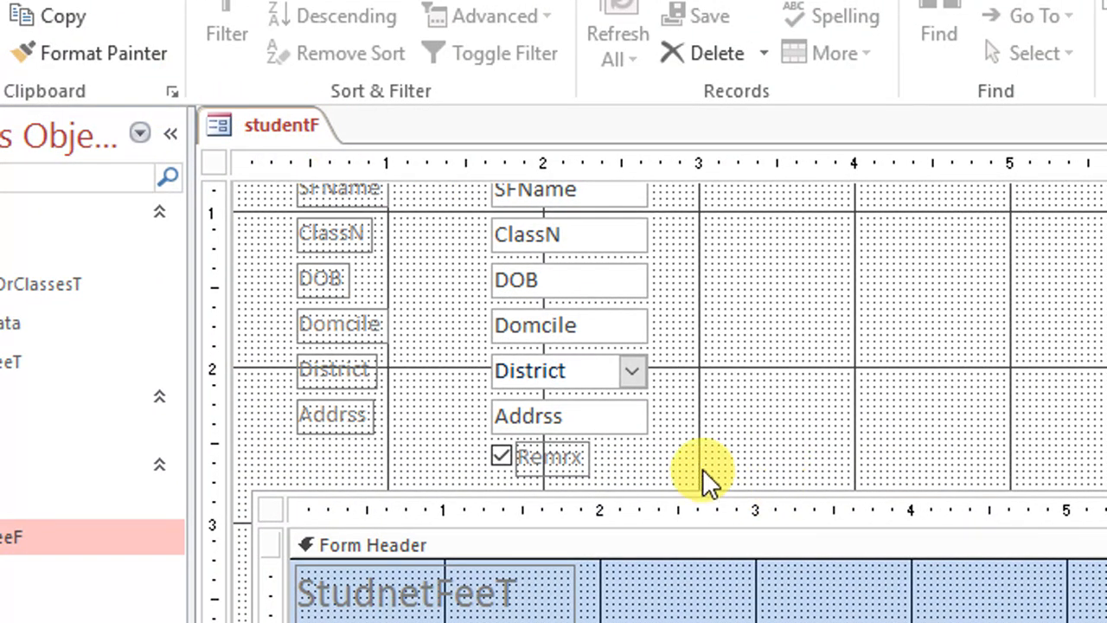
right_click(282, 130)
click(319, 151)
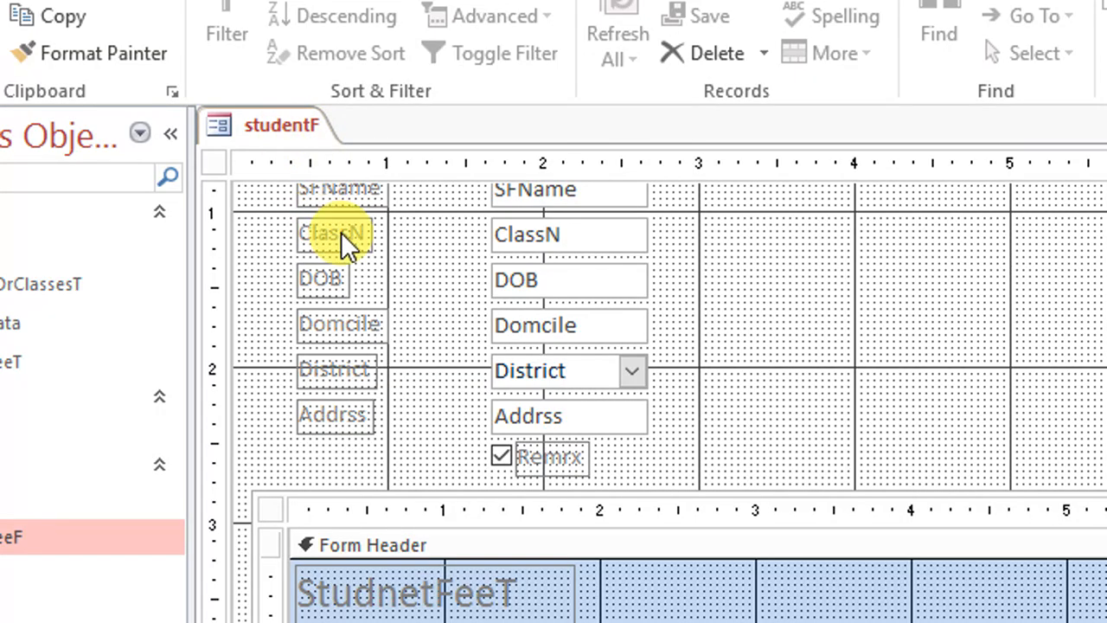
click(834, 494)
right_click(311, 130)
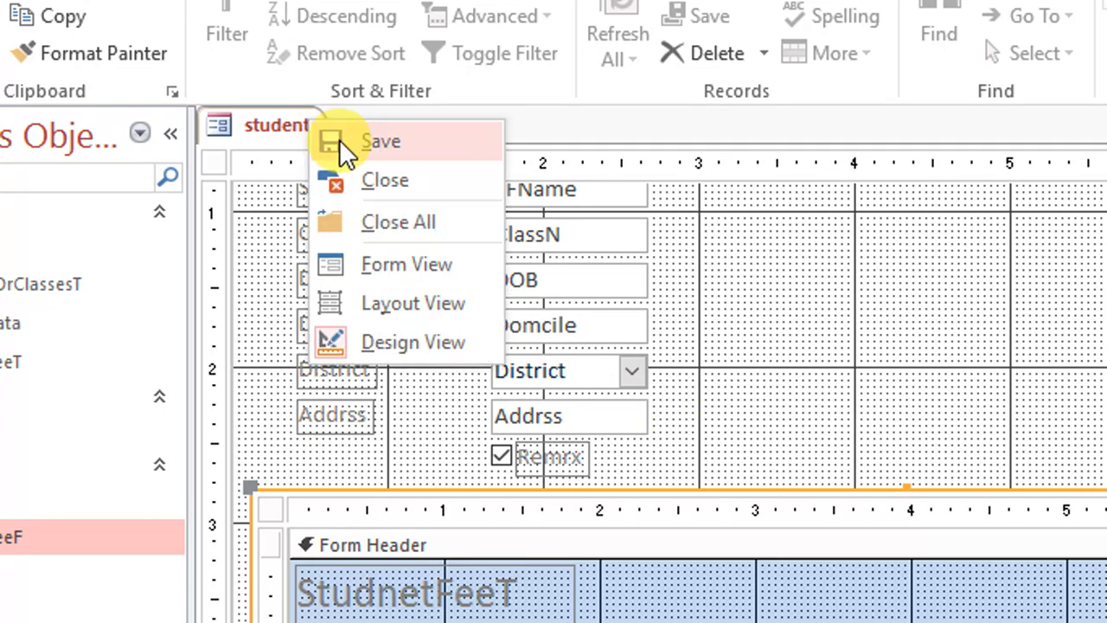
click(346, 145)
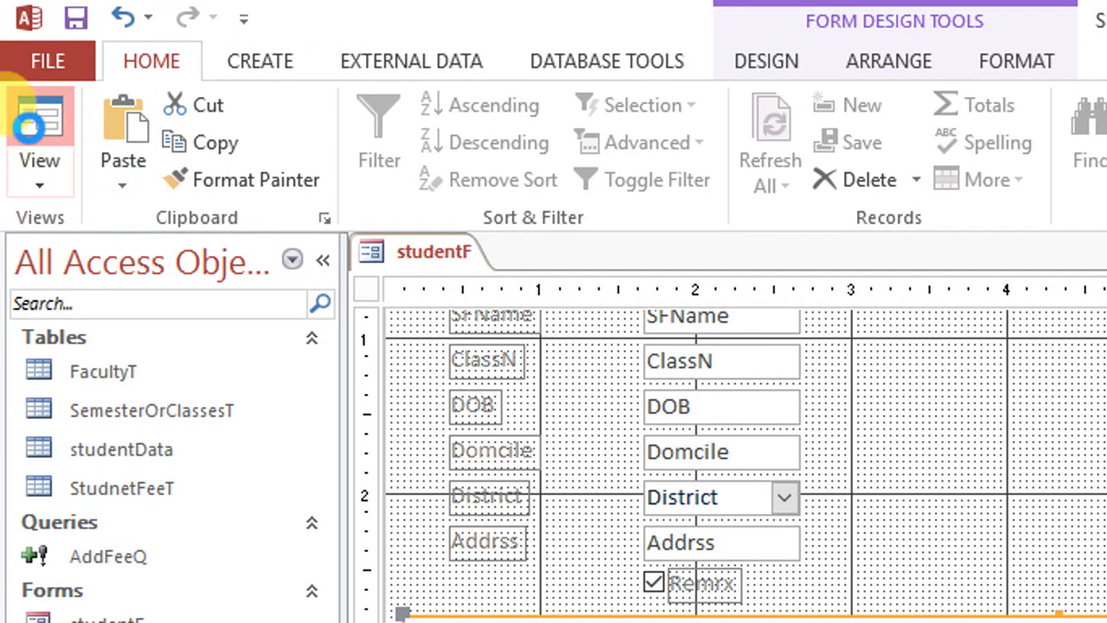
Step: Preview studentF with its fee subform in Form View, return to Design View, and close the form's Property Sheet
click(30, 127)
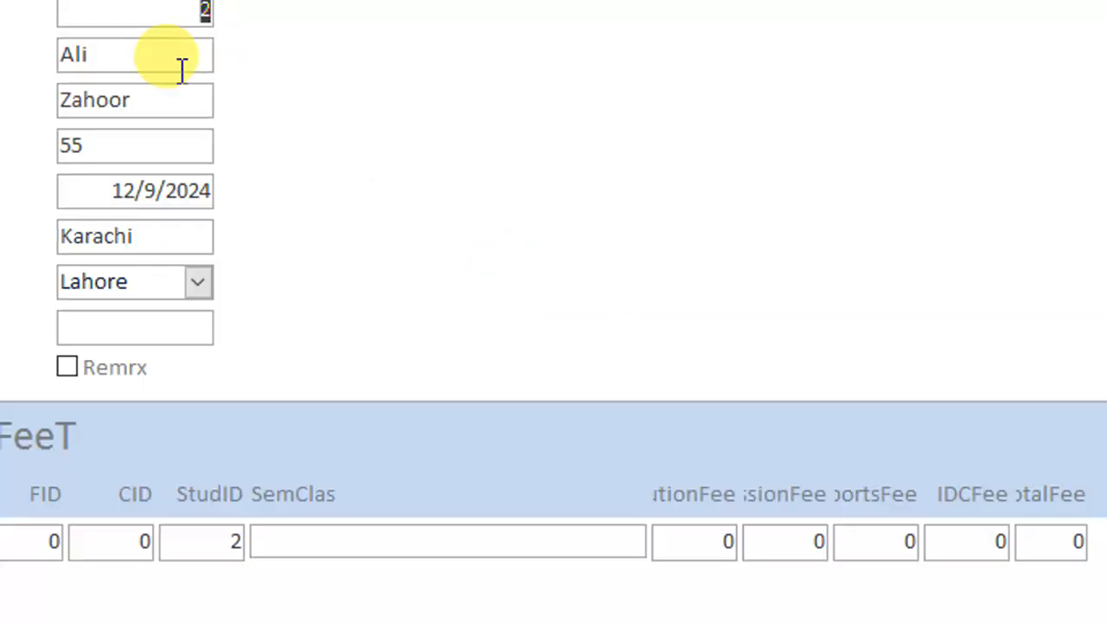
right_click(511, 170)
click(564, 217)
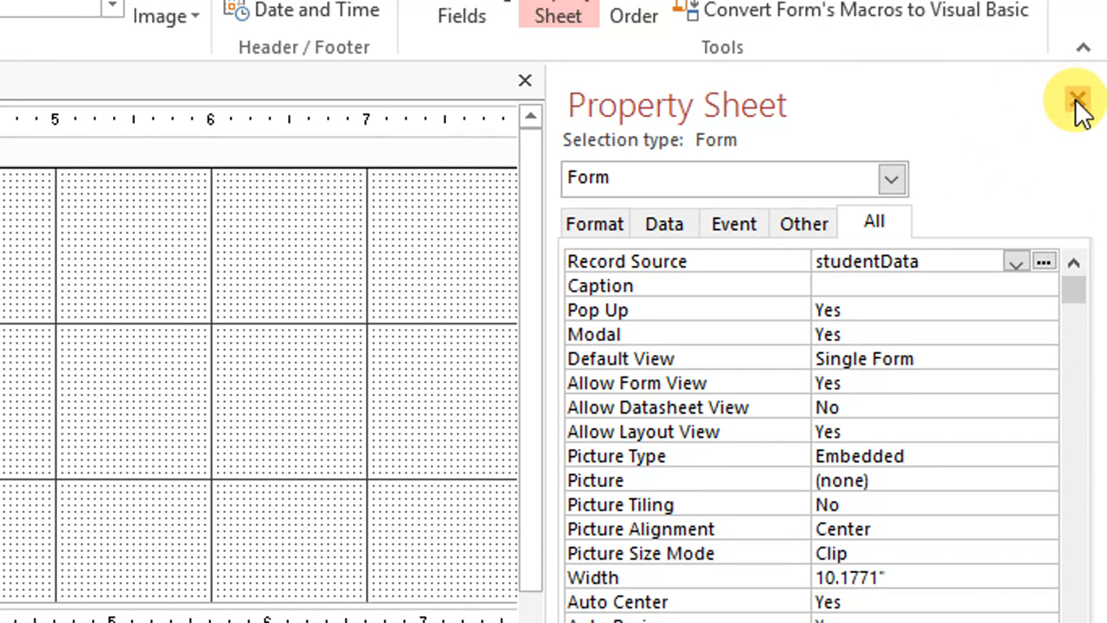
click(1078, 100)
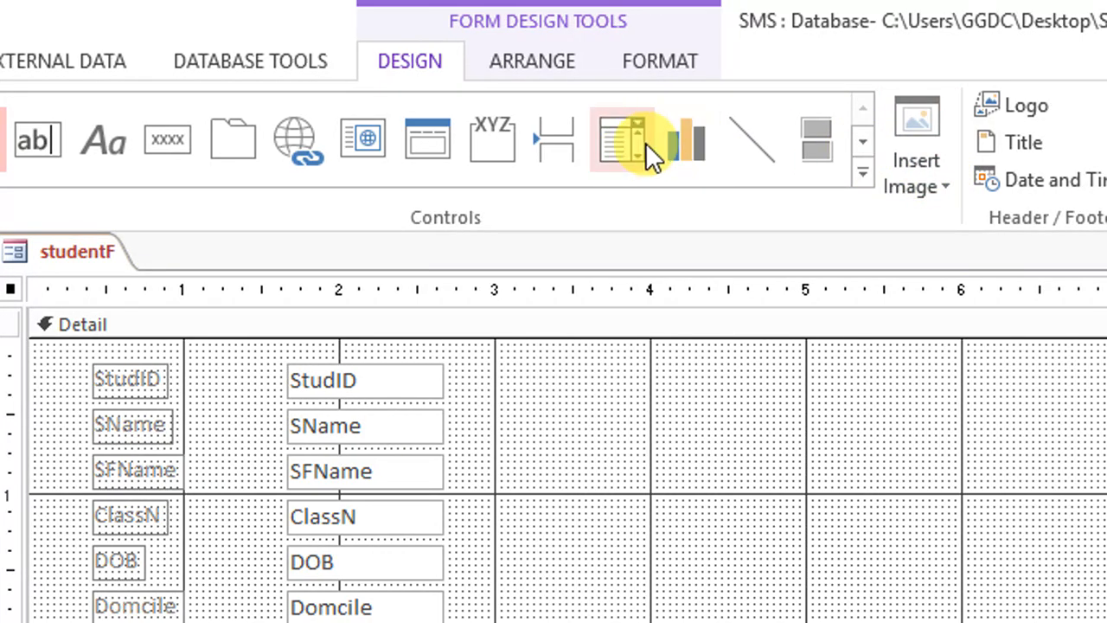
Step: Draw a combo box beside the StudID field that looks up the FID and Facult fields of the FacultyT table
click(638, 139)
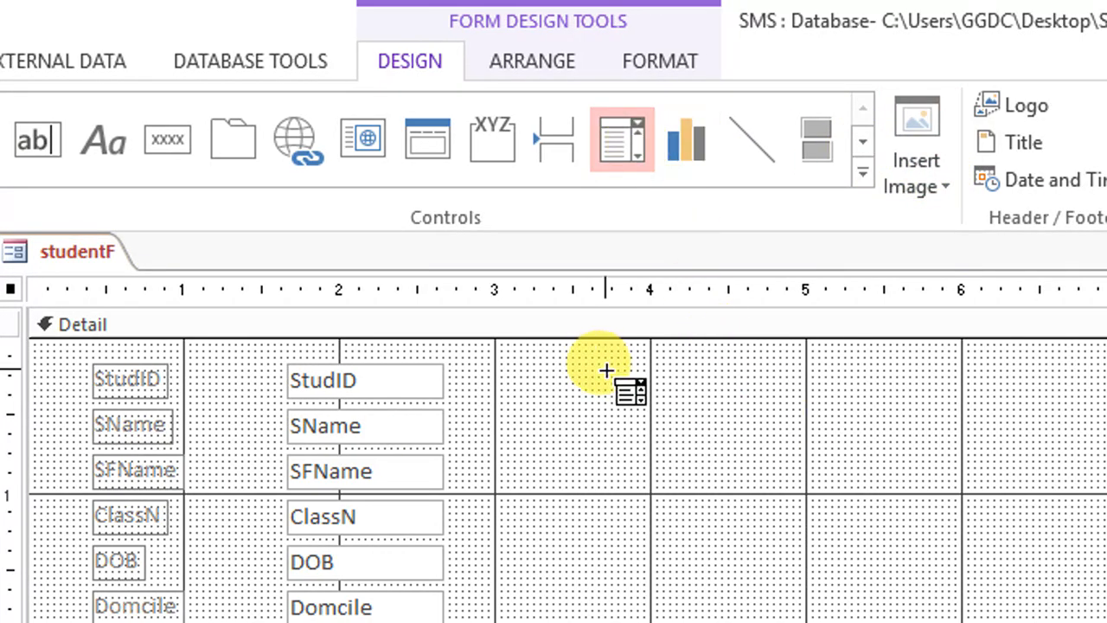
drag(606, 370, 941, 415)
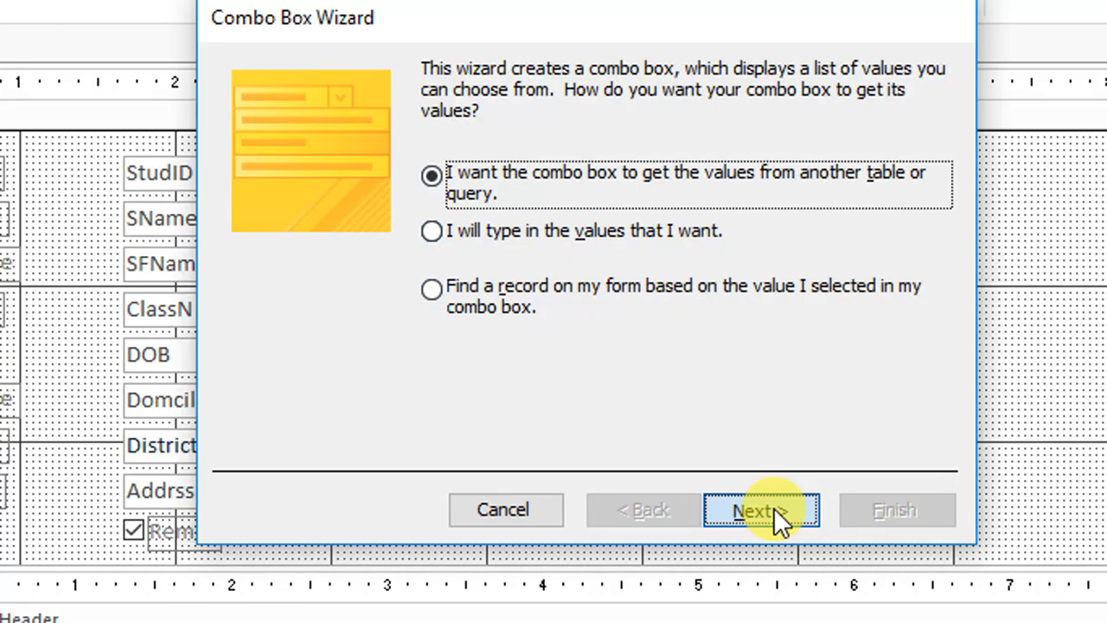
click(773, 507)
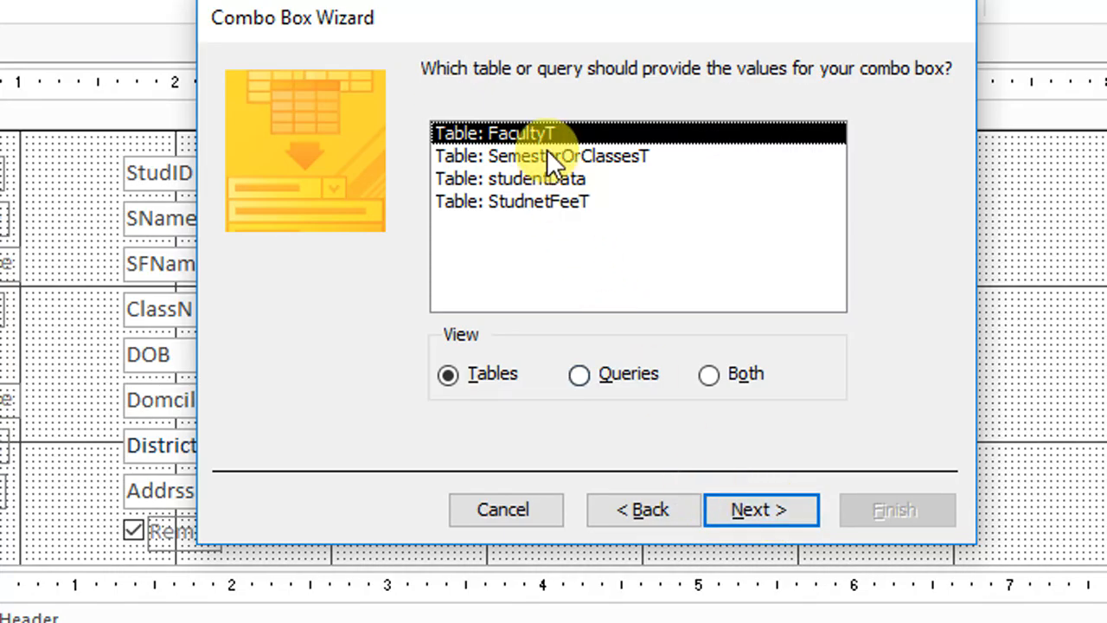
click(761, 503)
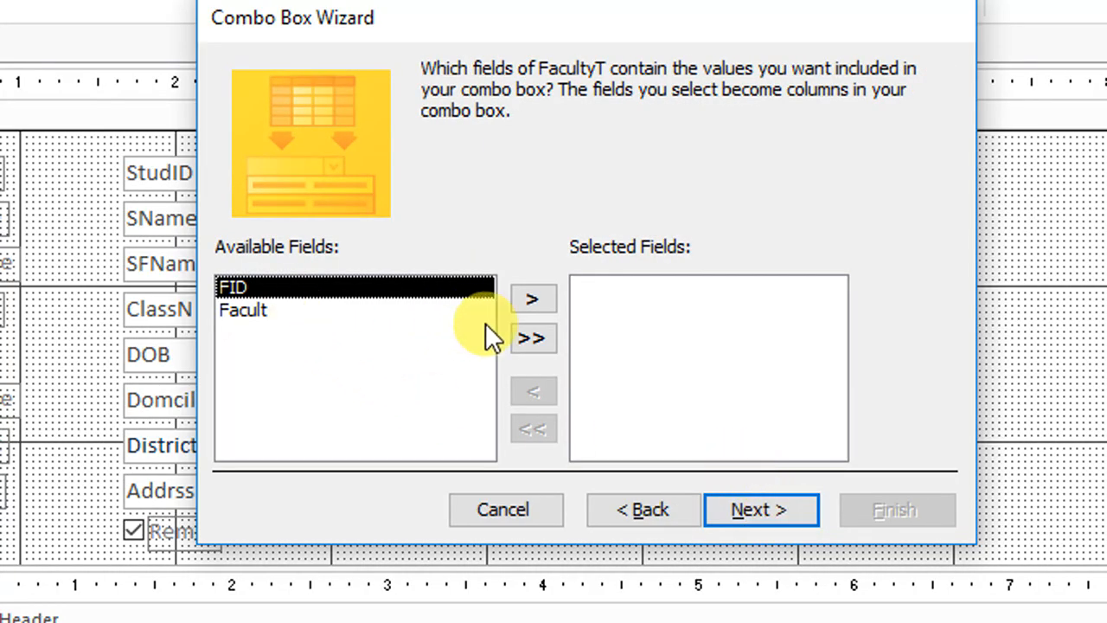
click(316, 310)
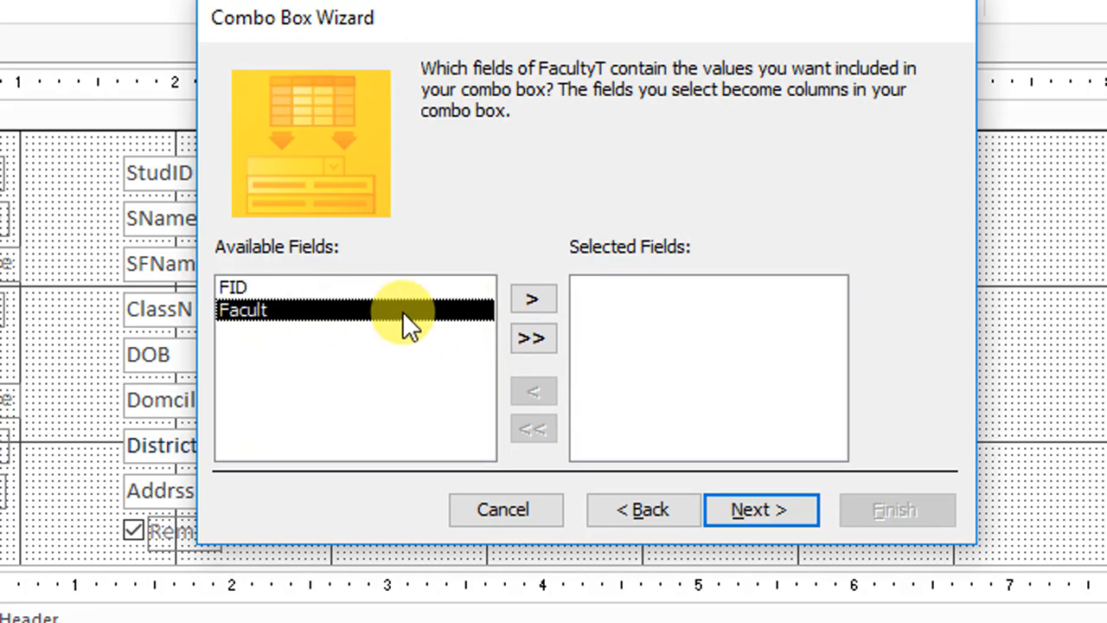
click(528, 335)
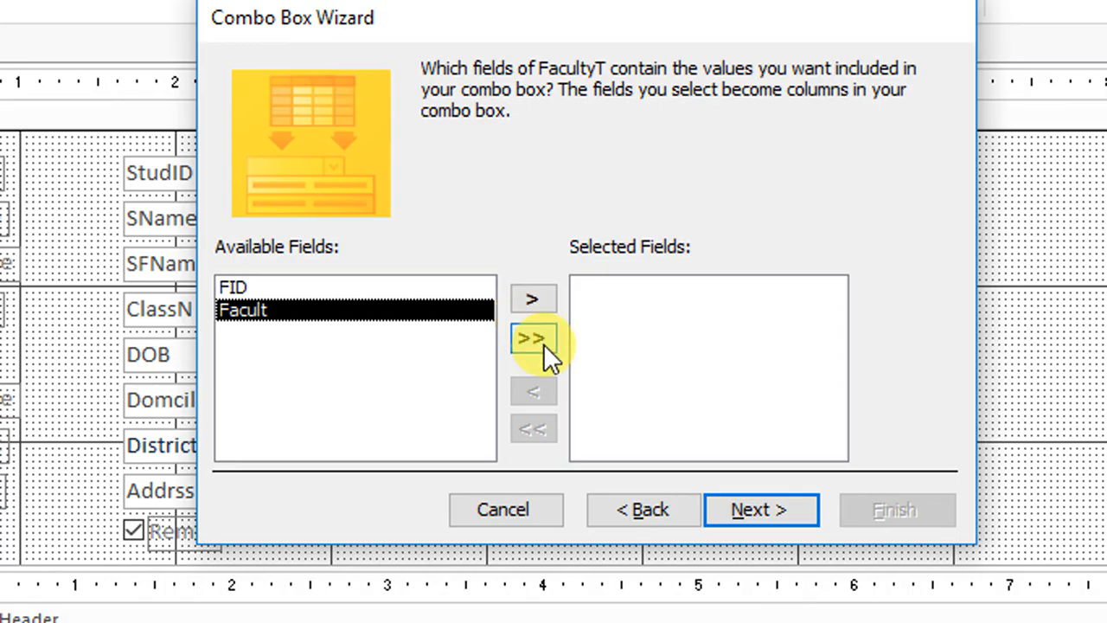
click(536, 338)
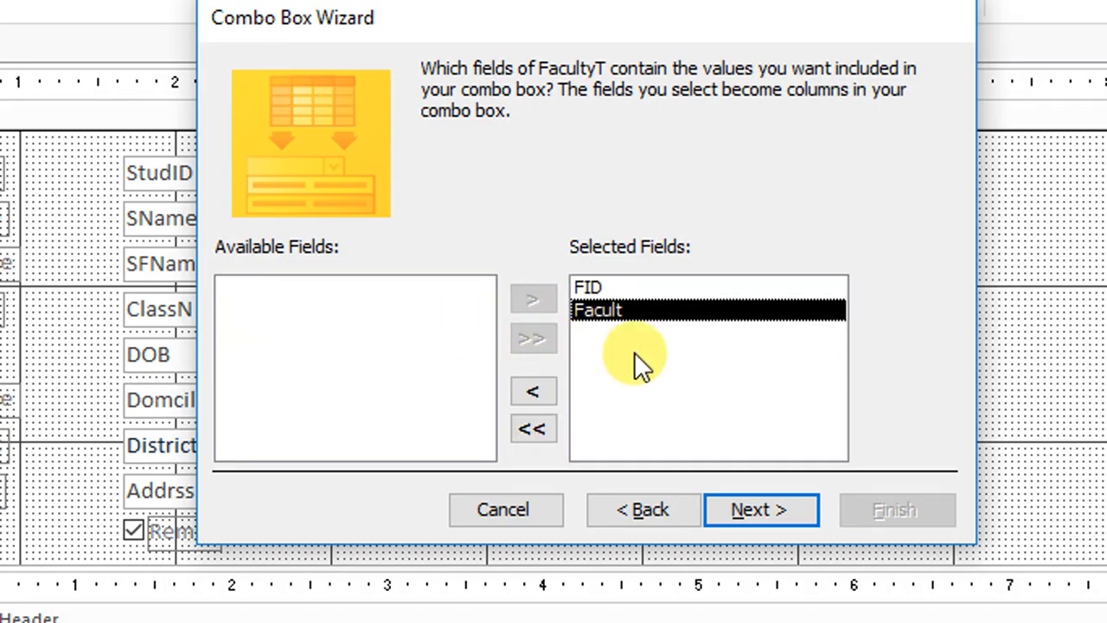
Step: Complete the combo box wizard without sorting, with the key column hidden and the label Facult
click(778, 511)
click(780, 513)
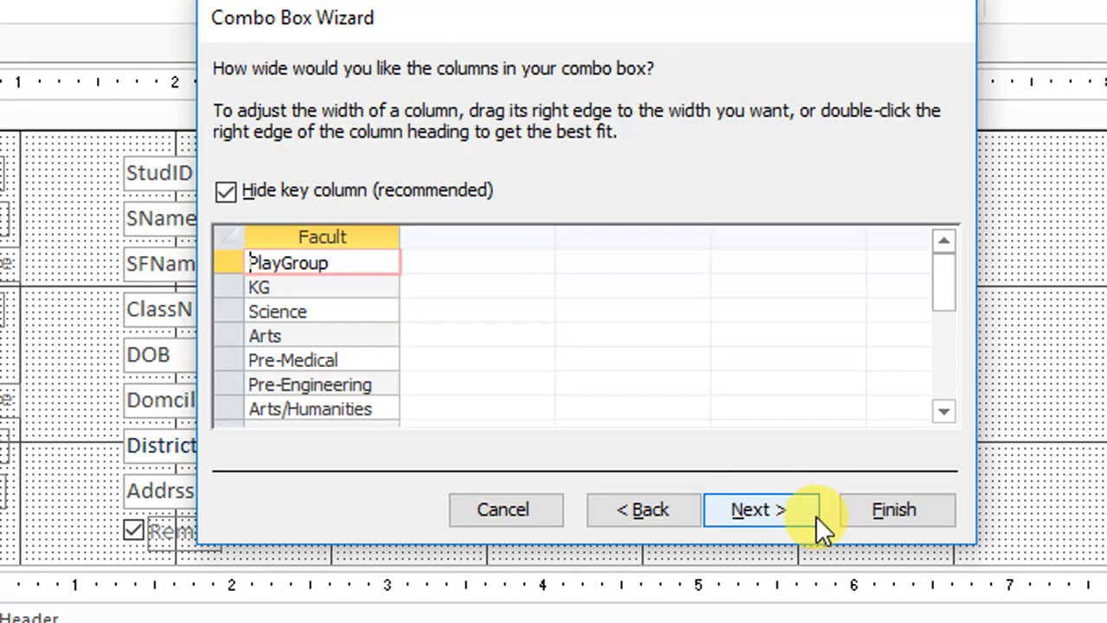
click(764, 516)
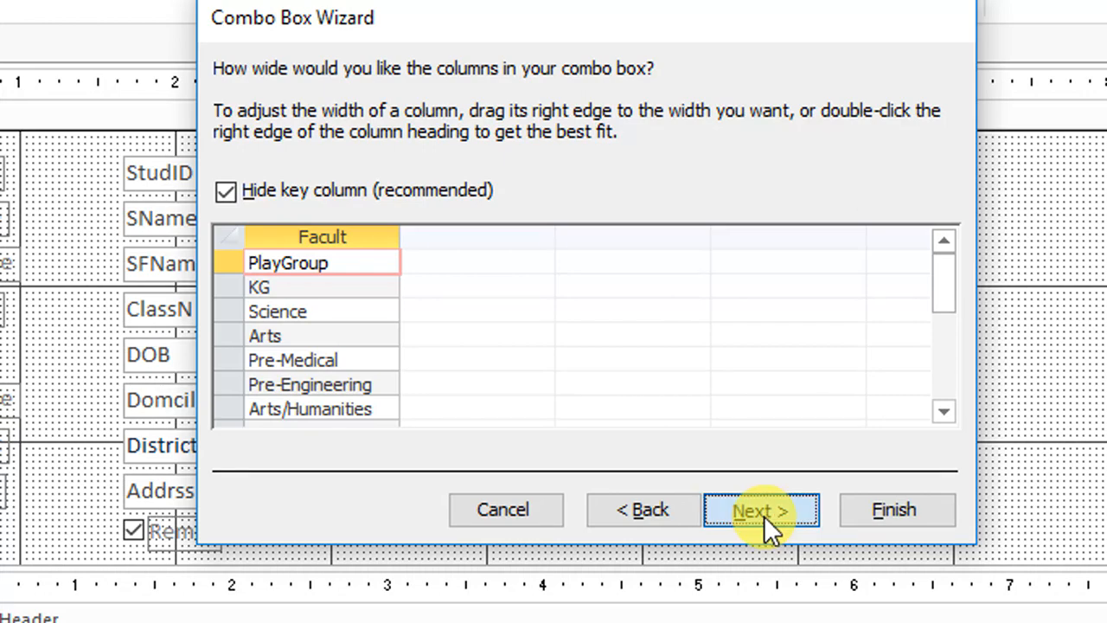
click(792, 514)
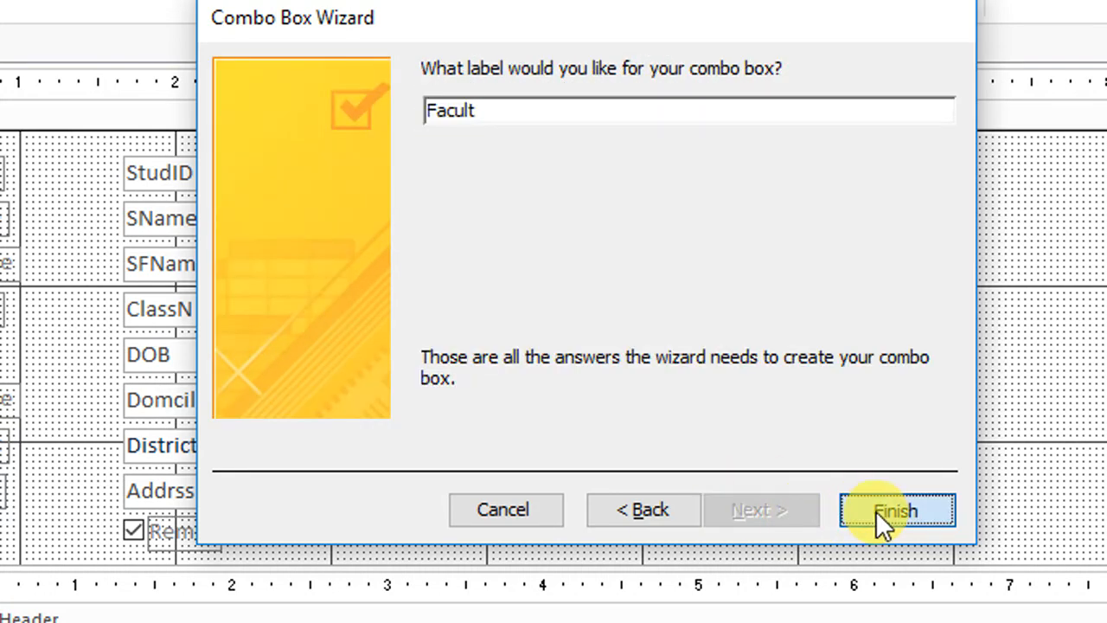
click(876, 512)
Step: Check the Facult combo box's faculty list in Form View and return to Design View
click(44, 92)
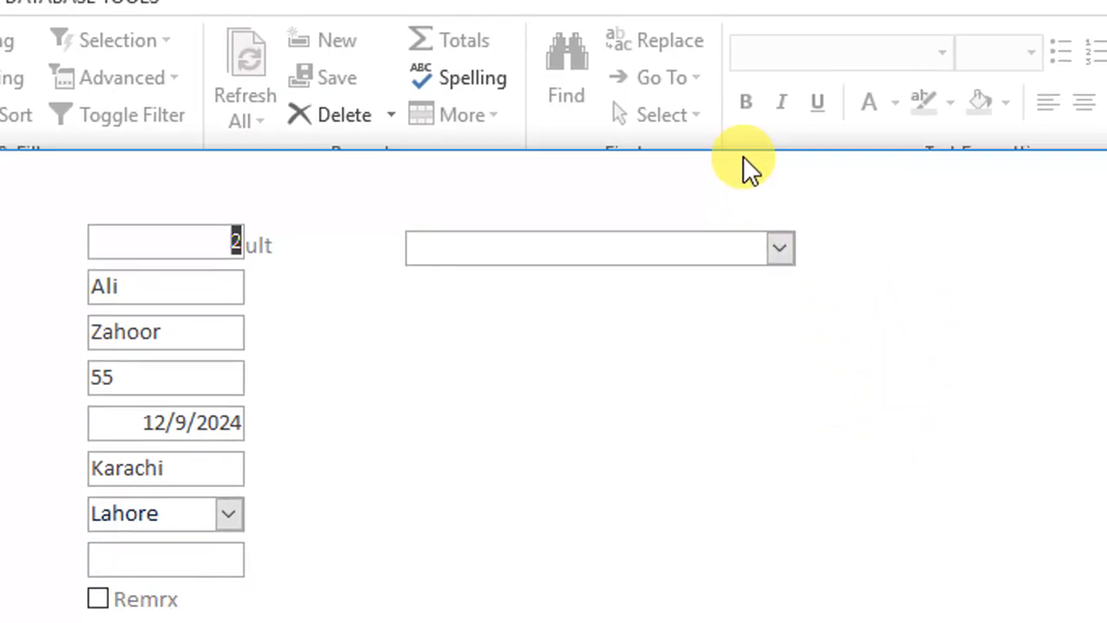
click(786, 304)
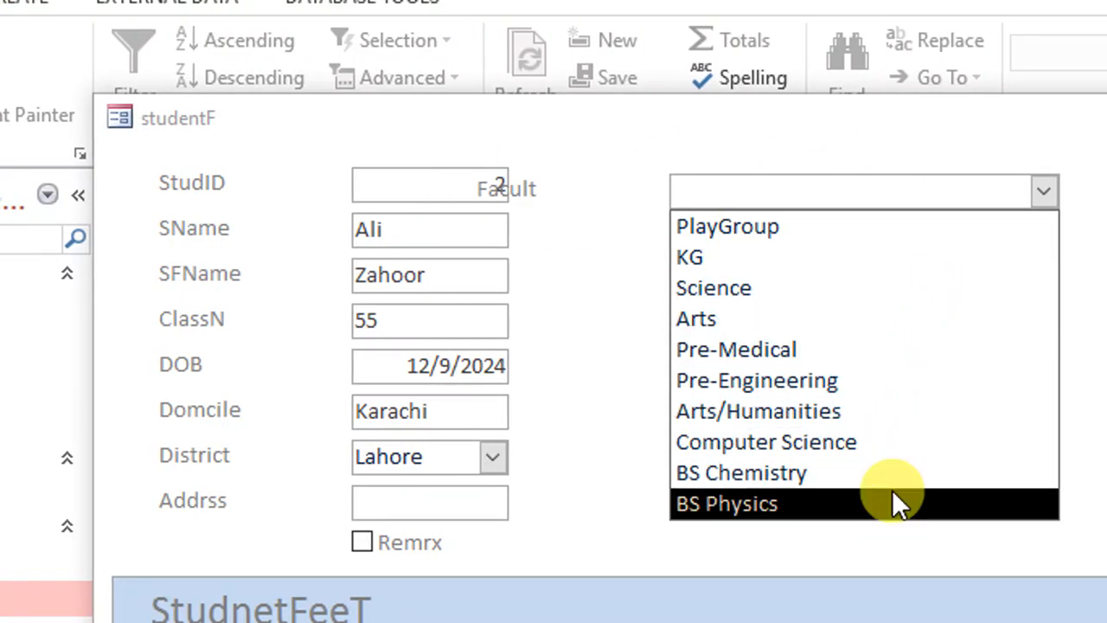
click(892, 489)
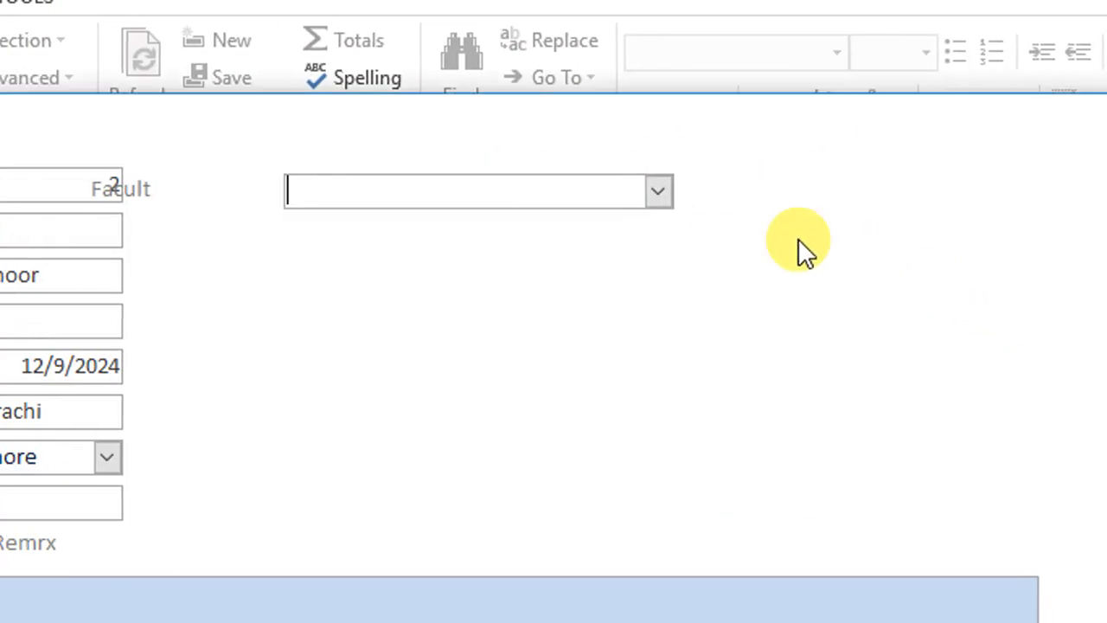
right_click(797, 240)
click(860, 324)
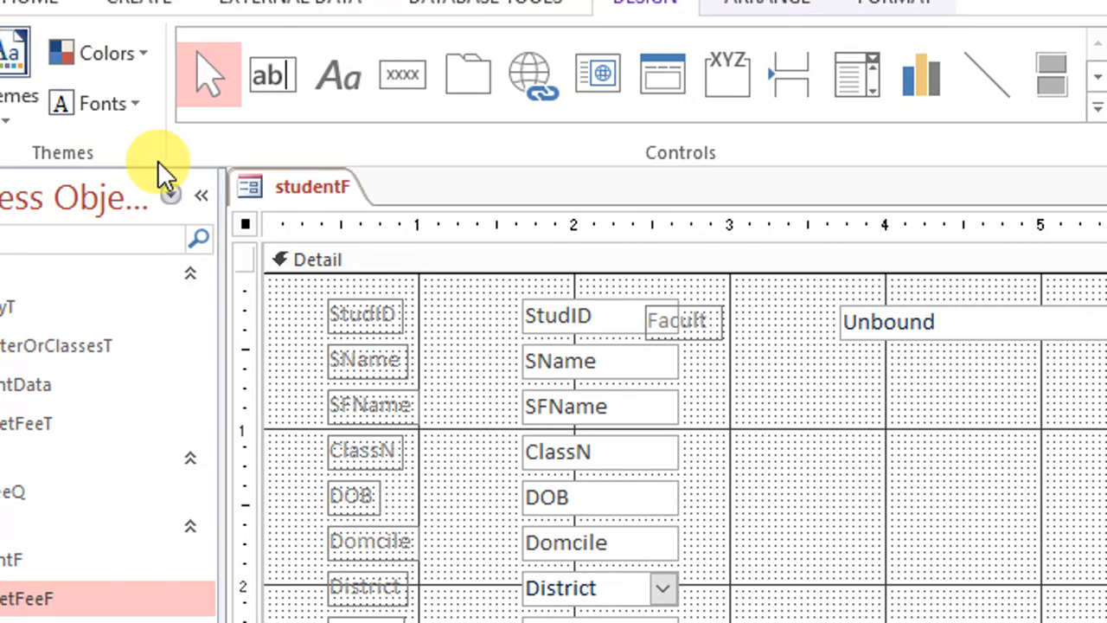
Step: Save the studentF design and test the Facult combo box in Form View by choosing Arts
right_click(294, 184)
click(310, 200)
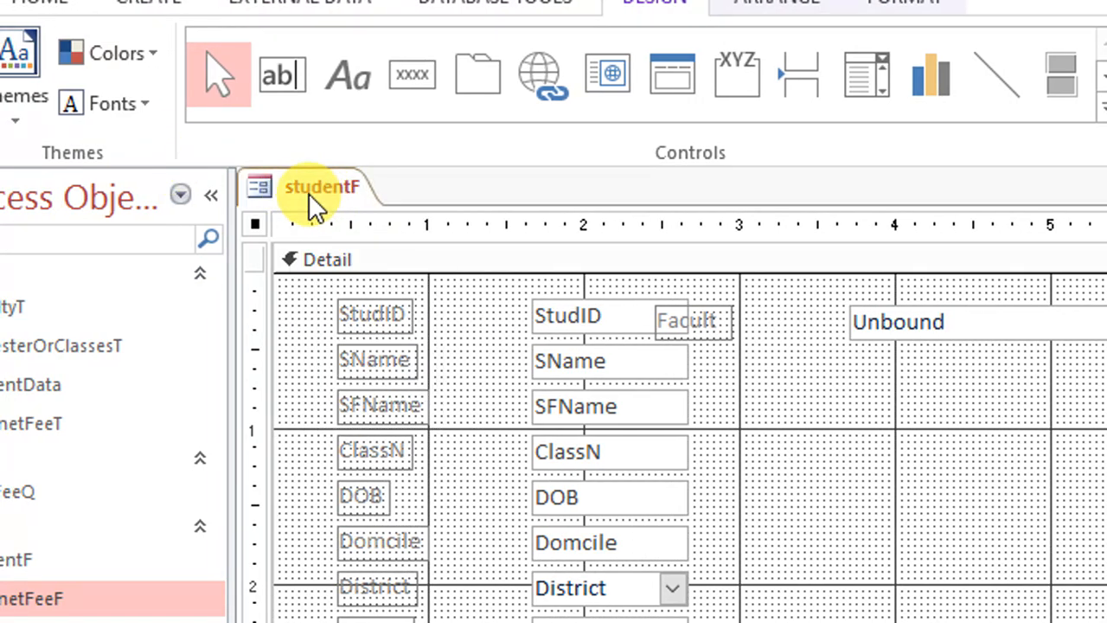
click(56, 93)
click(941, 325)
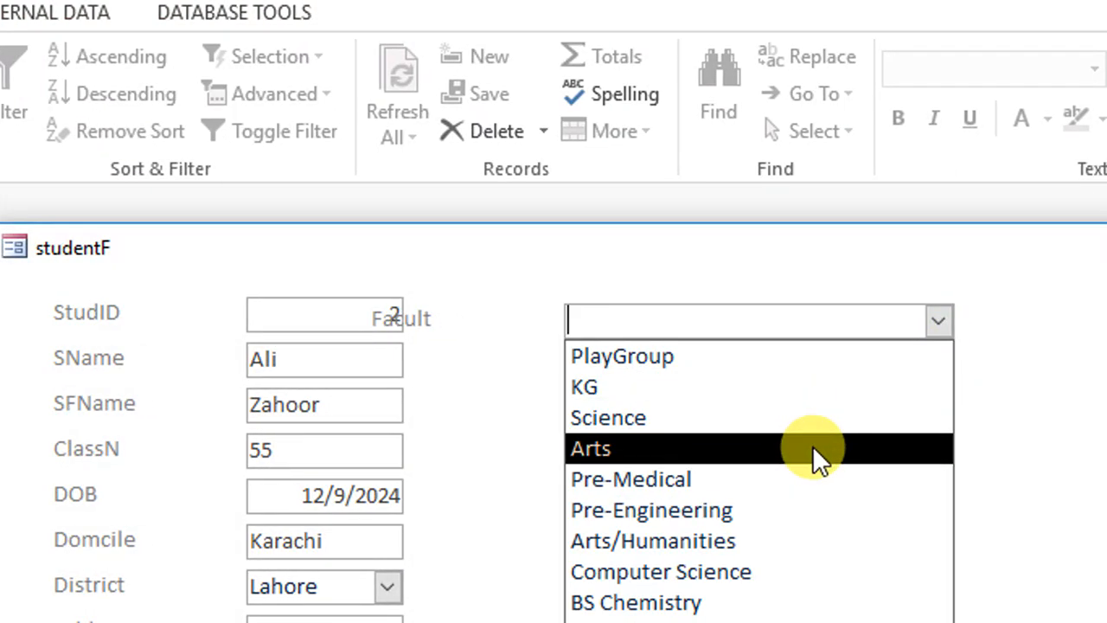
click(813, 448)
Step: Return to Design View and move the Facult combo box rightward so its label clears the StudID field
right_click(839, 442)
click(926, 537)
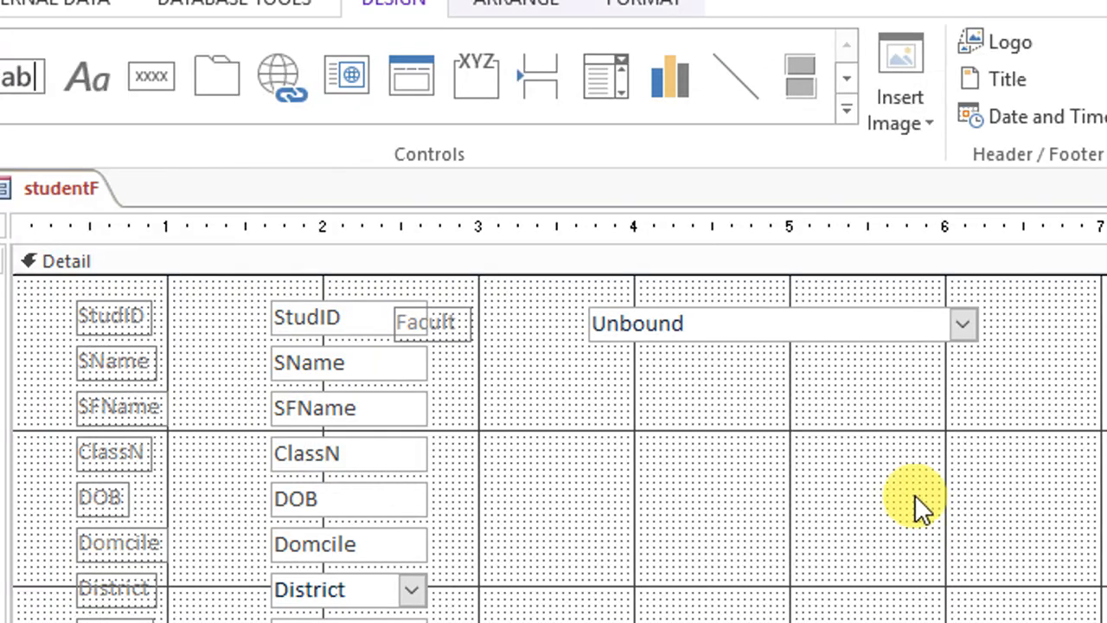
drag(739, 329, 816, 330)
click(459, 262)
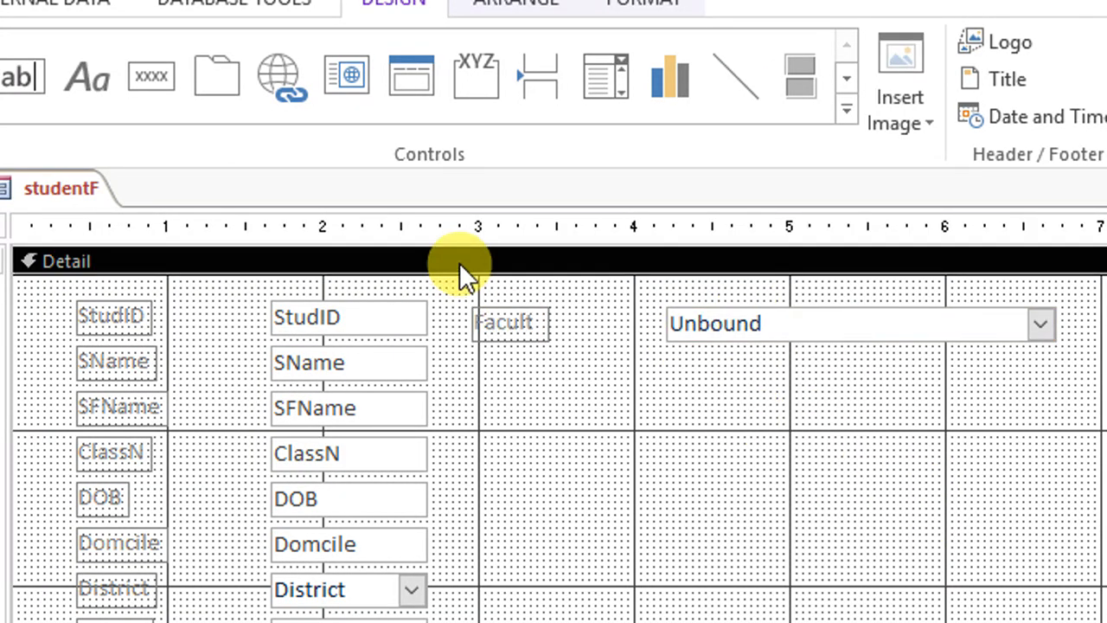
Step: Add a second combo box below Facult that looks up all fields of the SemesterOrClassesT table
click(620, 102)
click(671, 364)
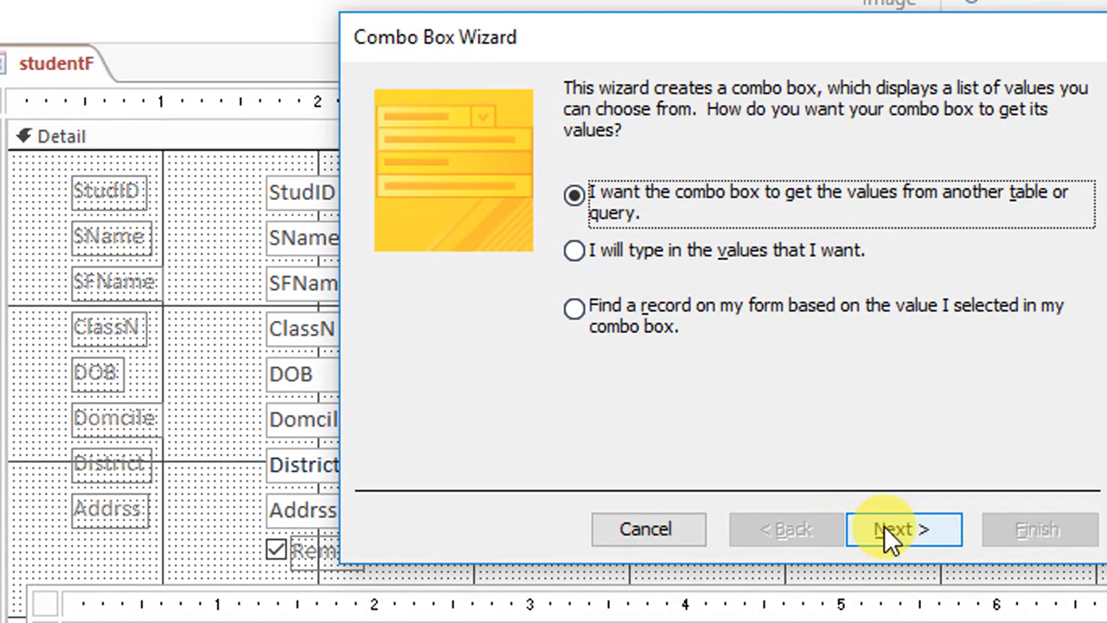
click(885, 530)
click(699, 177)
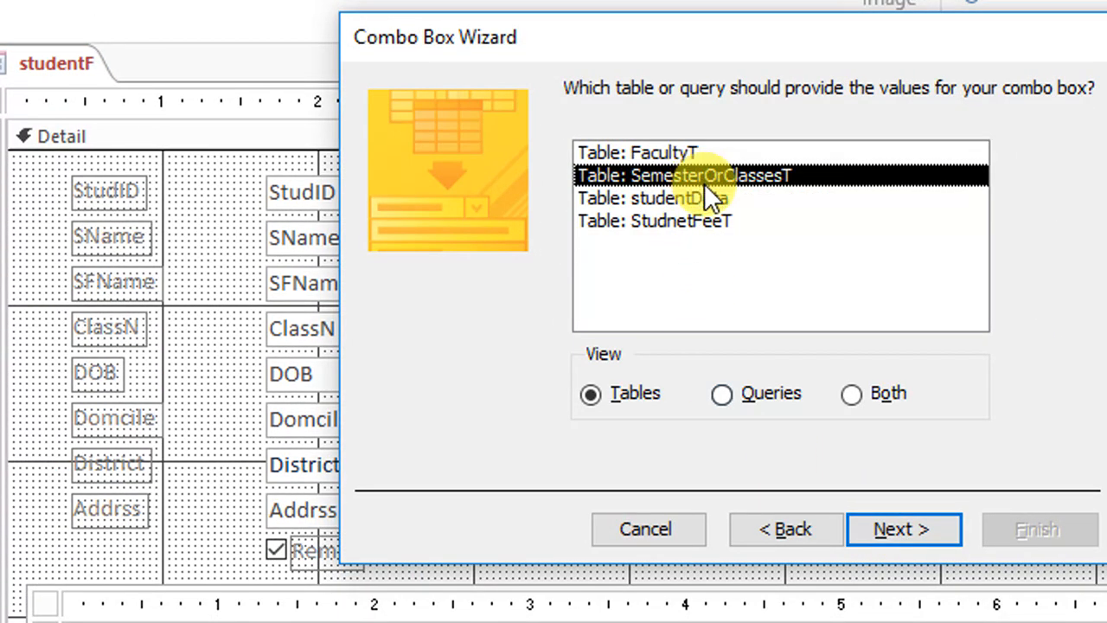
click(915, 527)
click(676, 351)
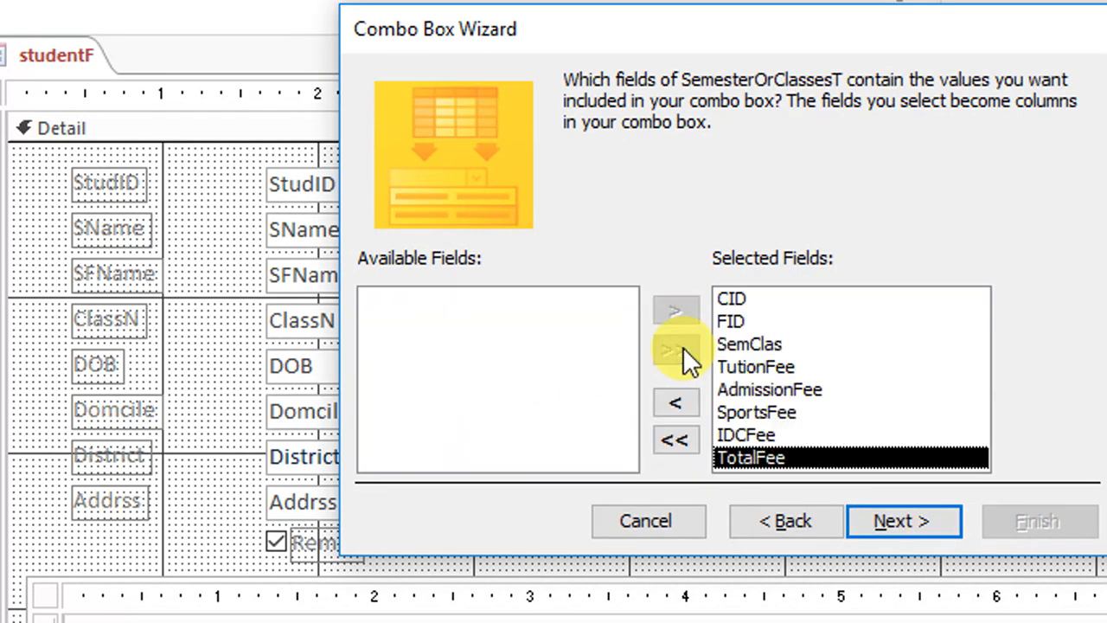
Step: Complete the second combo box without sorting, keep the label FID, and align it directly under the Facult combo box
click(891, 522)
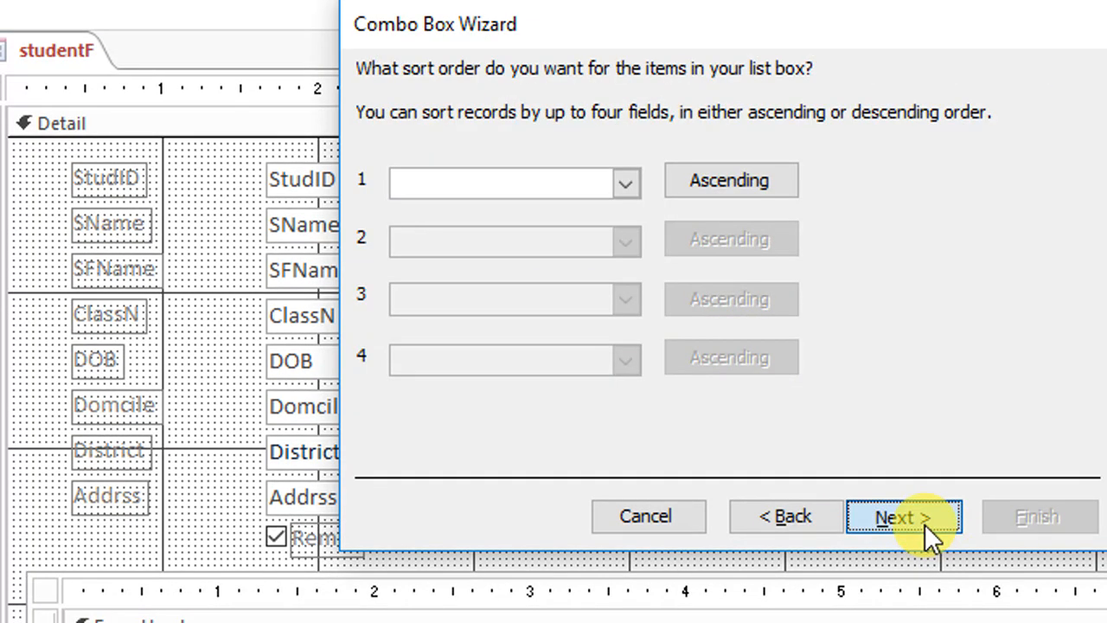
click(912, 524)
click(730, 516)
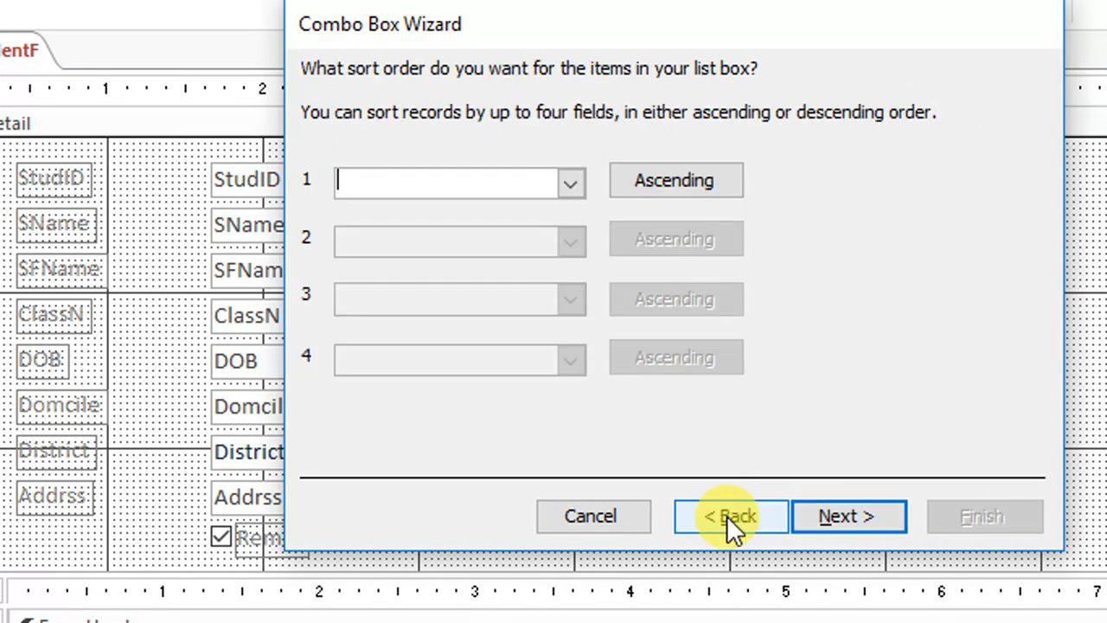
click(846, 515)
click(856, 516)
click(863, 520)
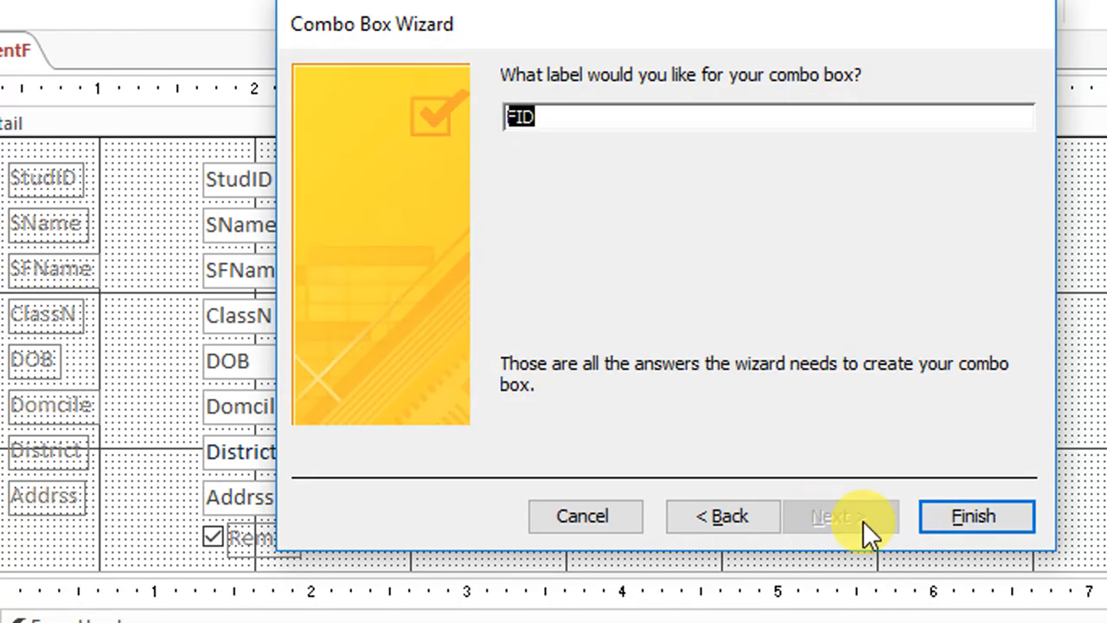
click(943, 519)
drag(679, 252, 848, 241)
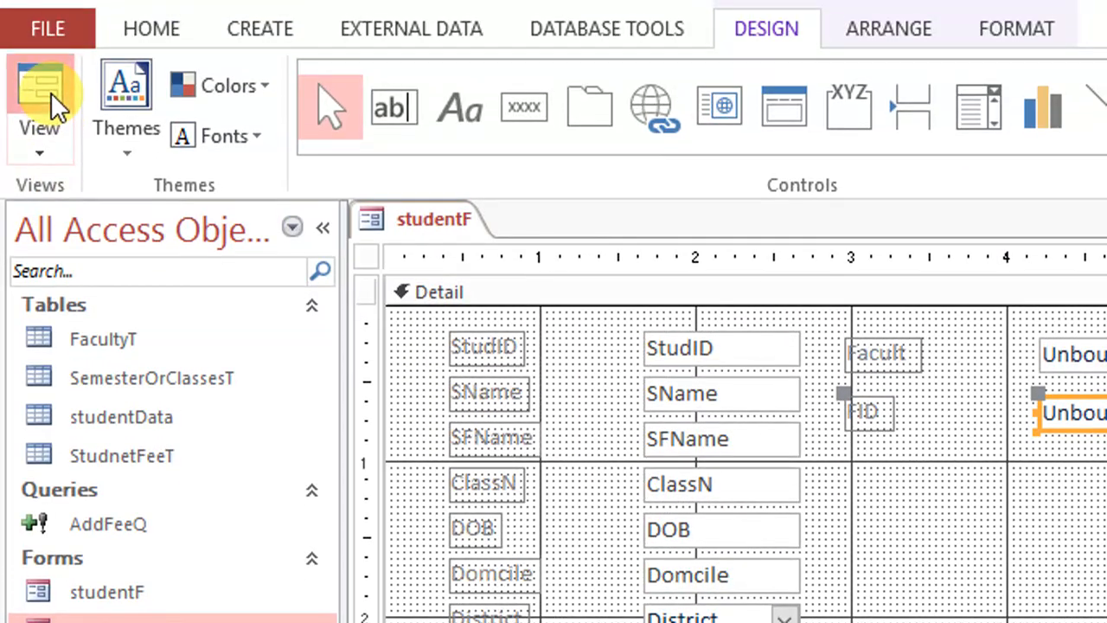
Step: Test both combo boxes in Form View by opening the FID list and choosing Science and Pre-Medical in Facult
click(48, 88)
click(848, 382)
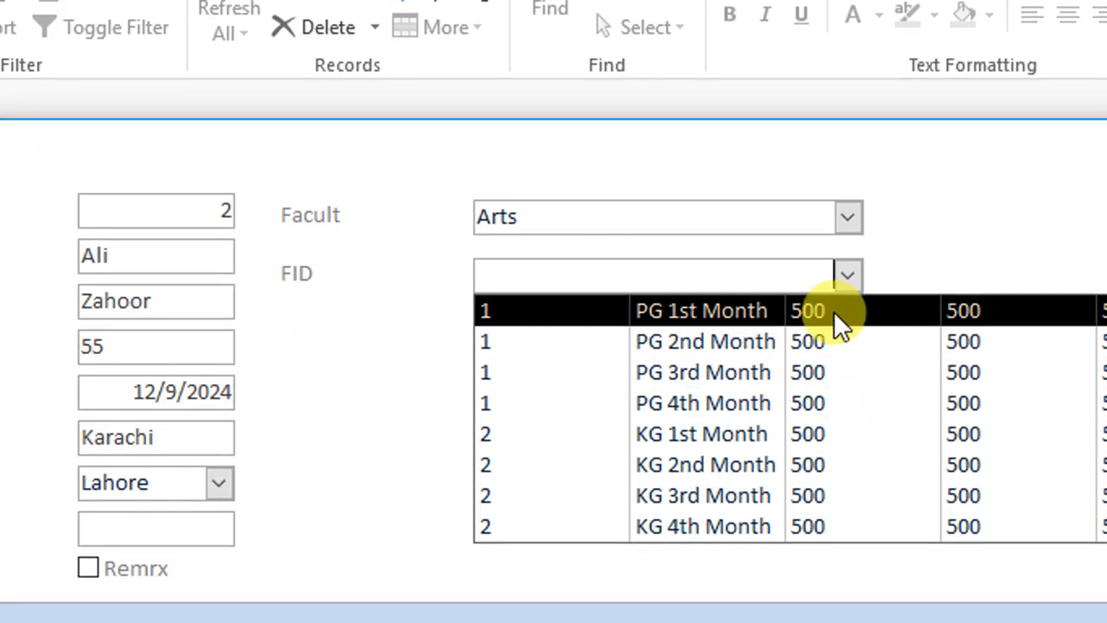
click(847, 217)
click(755, 315)
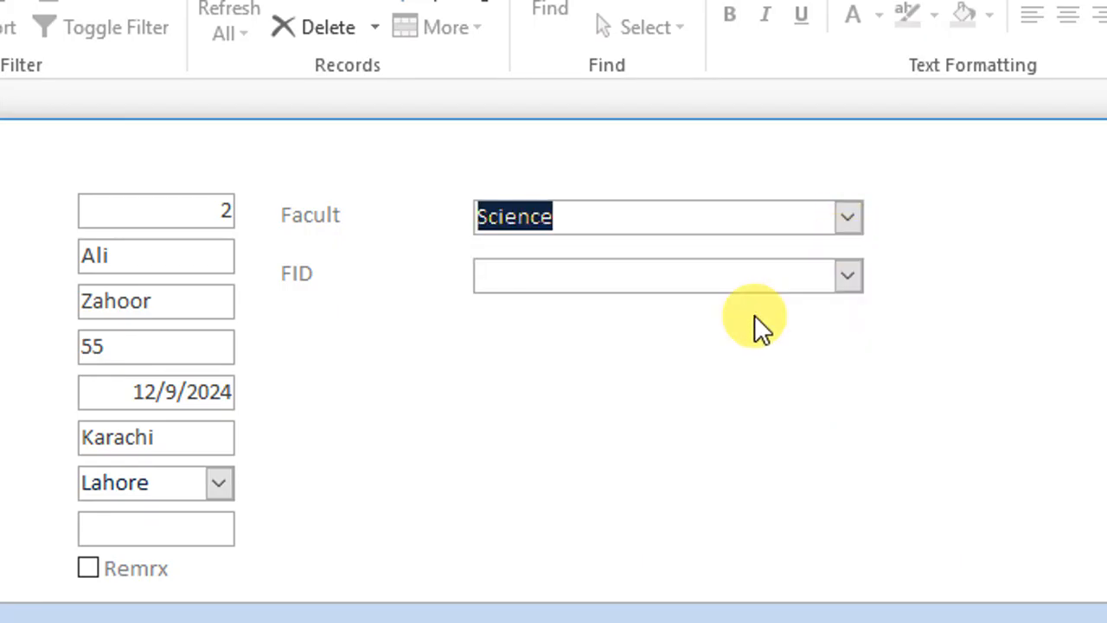
click(847, 221)
click(764, 376)
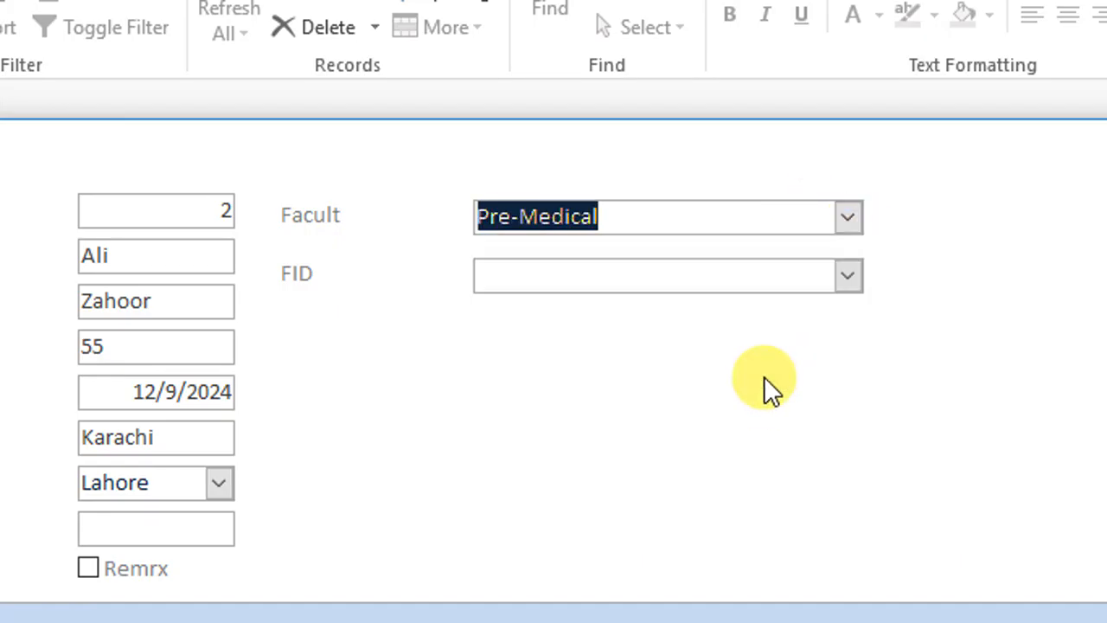
click(850, 221)
Step: Return to Design View and place a small unbound text box between the Facult label and its combo box, deleting the text box's own label
click(374, 423)
right_click(376, 423)
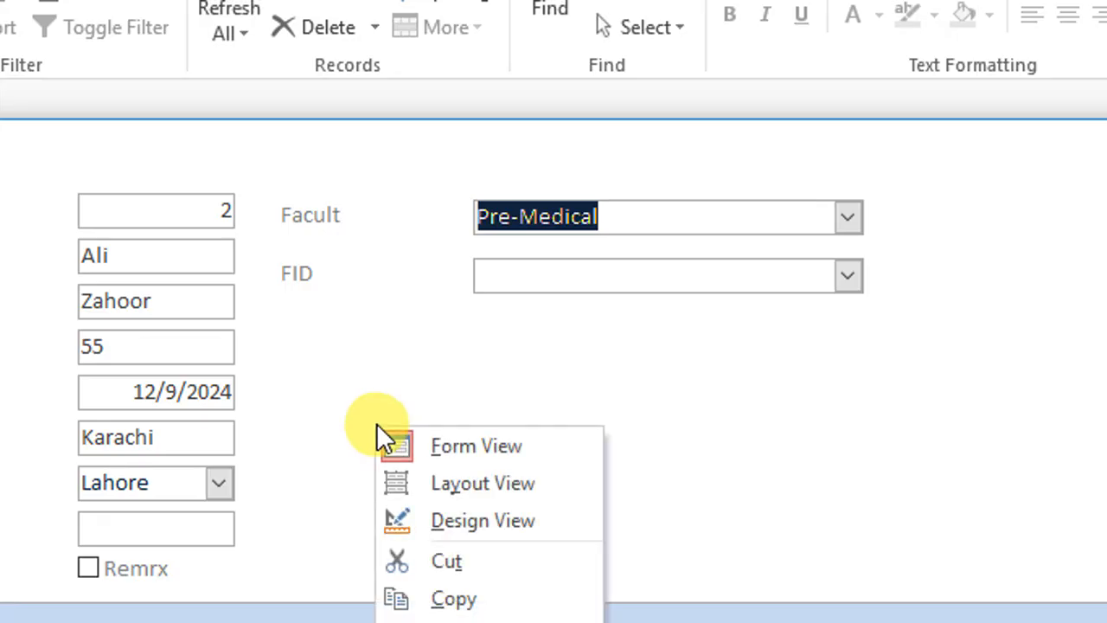
click(649, 363)
right_click(496, 391)
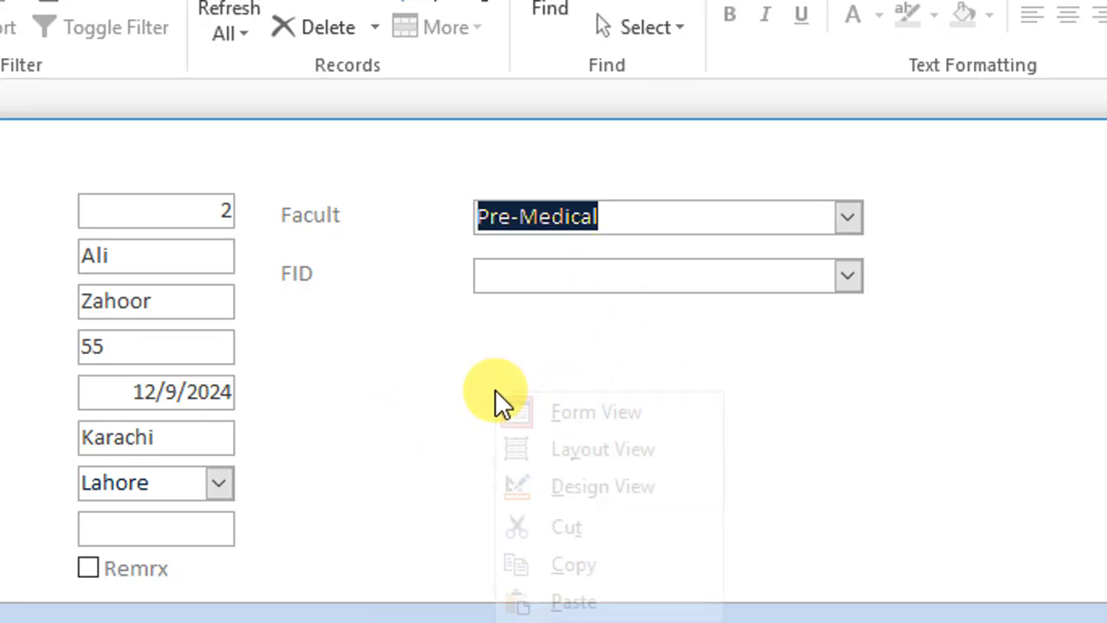
click(613, 492)
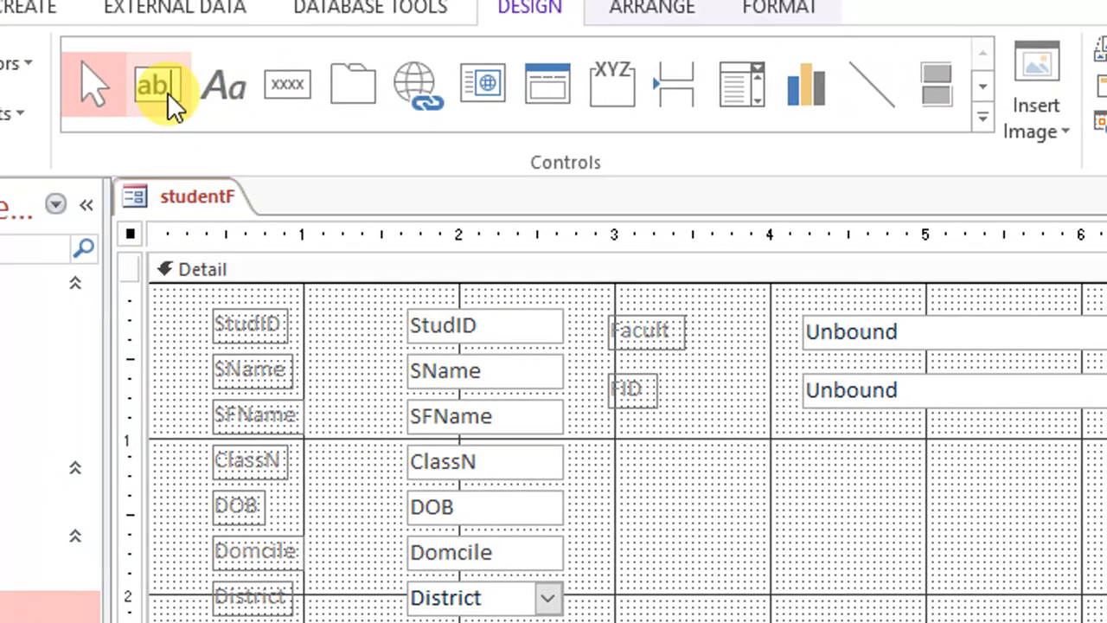
click(166, 91)
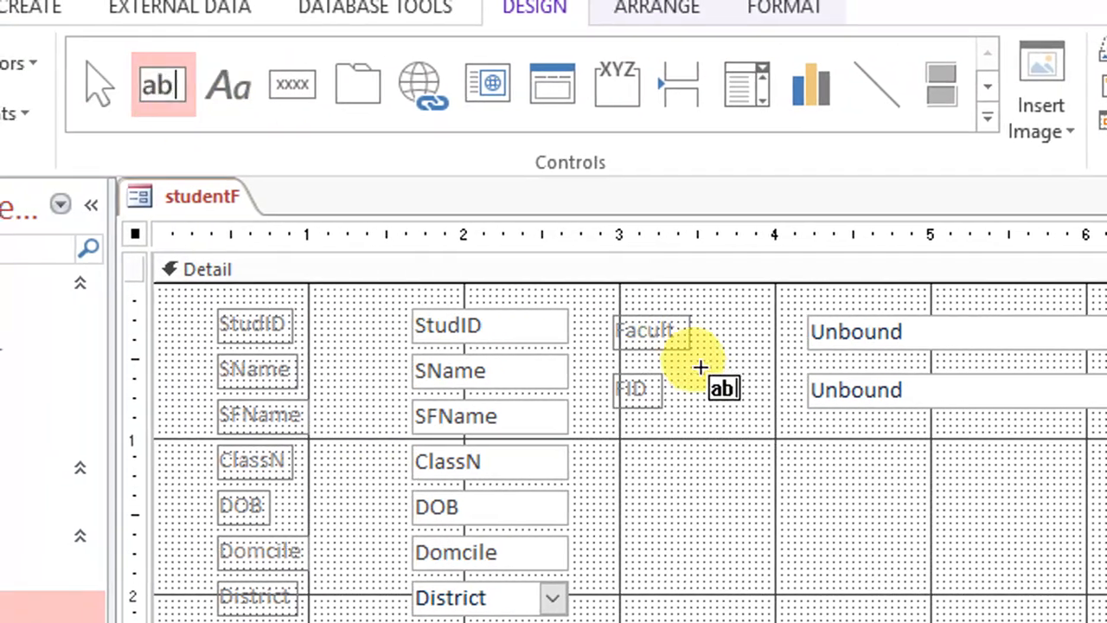
drag(702, 319, 789, 353)
click(571, 334)
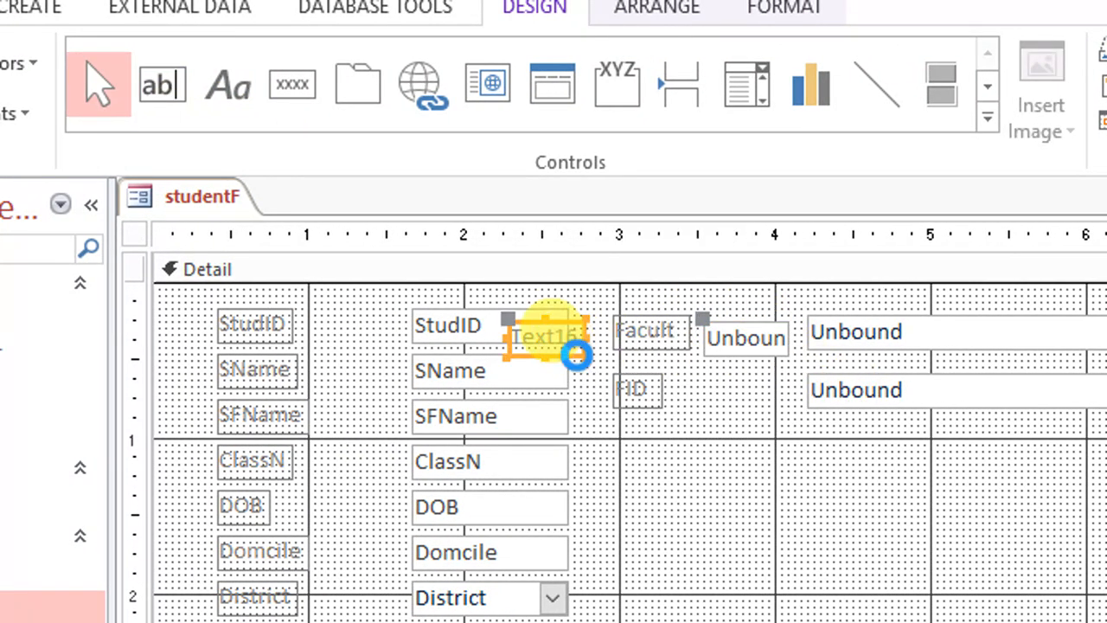
key(Delete)
click(709, 334)
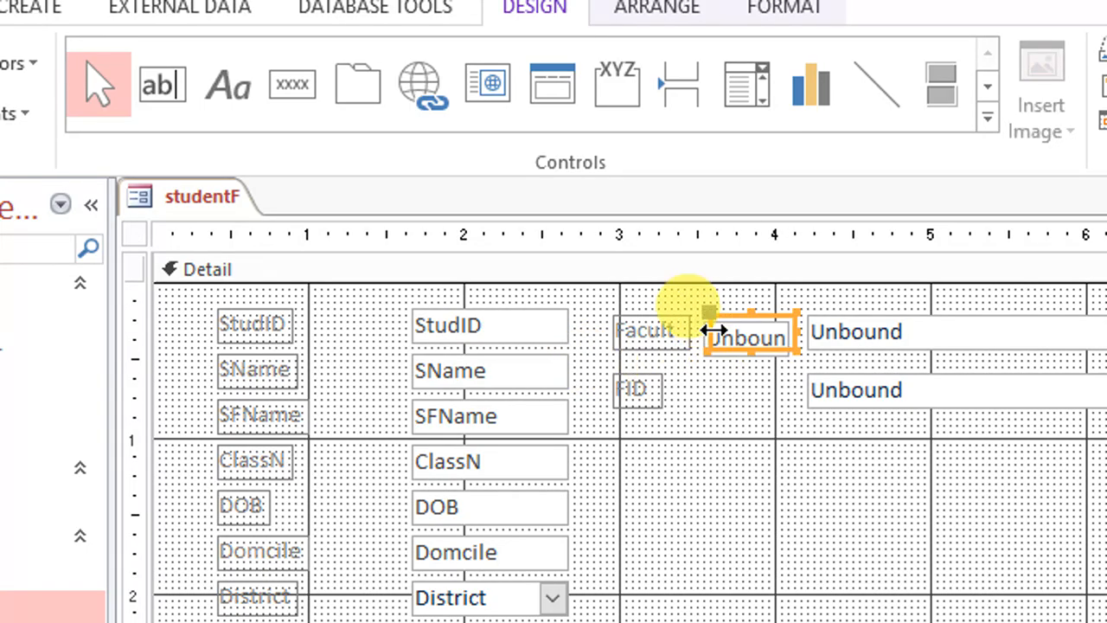
drag(707, 329, 712, 324)
Step: Create an After Update event procedure for the Facult combo box with the Code Builder, and return to the form design
right_click(918, 343)
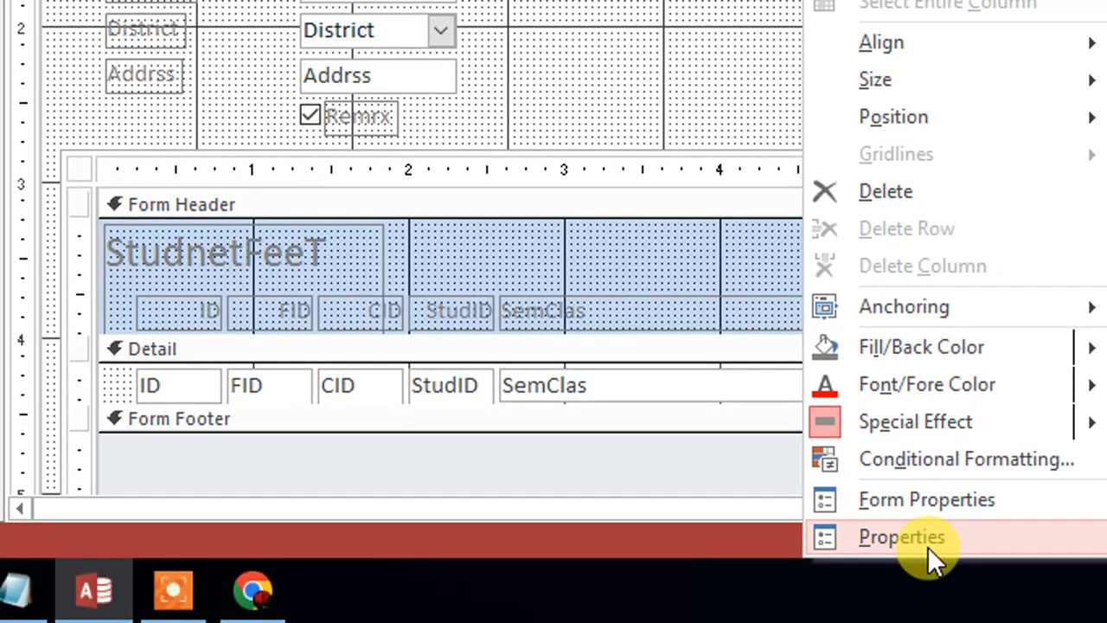
click(927, 545)
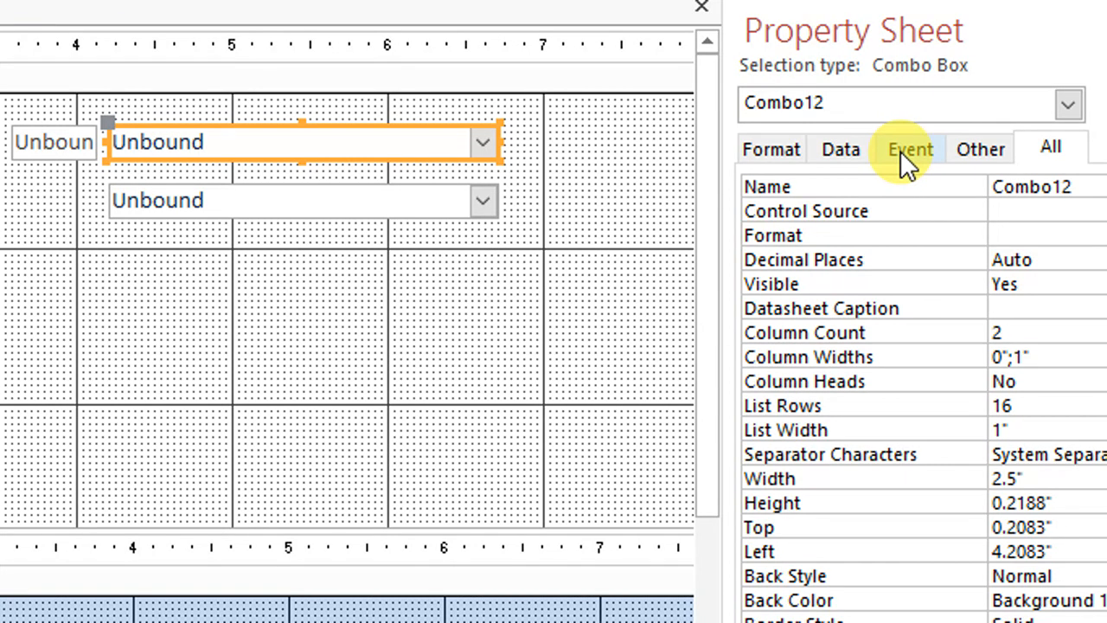
click(906, 151)
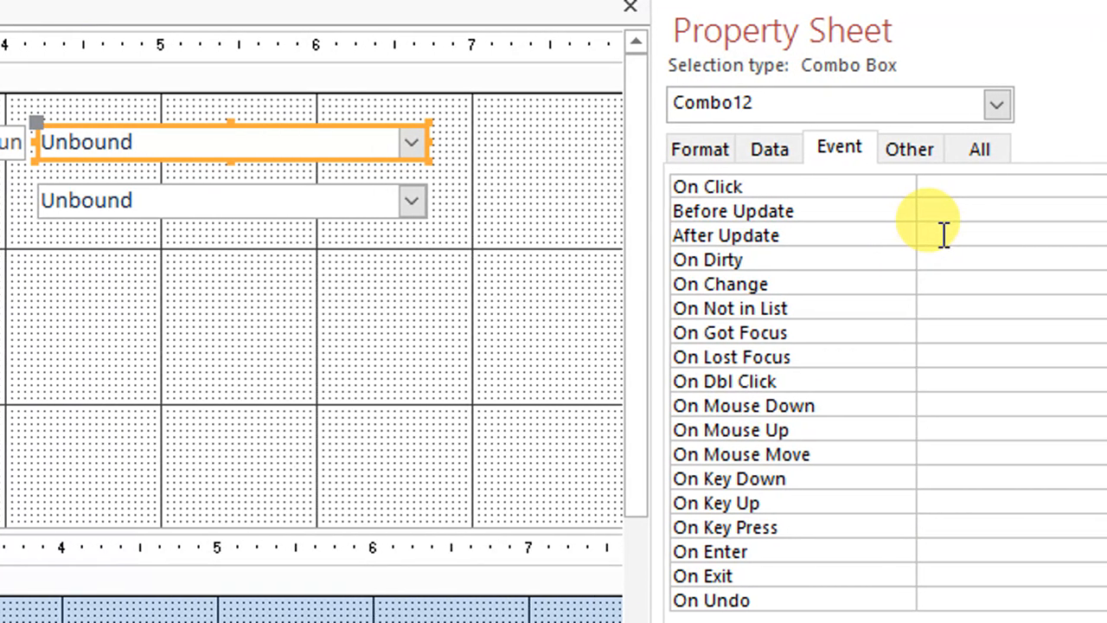
click(946, 235)
click(1070, 236)
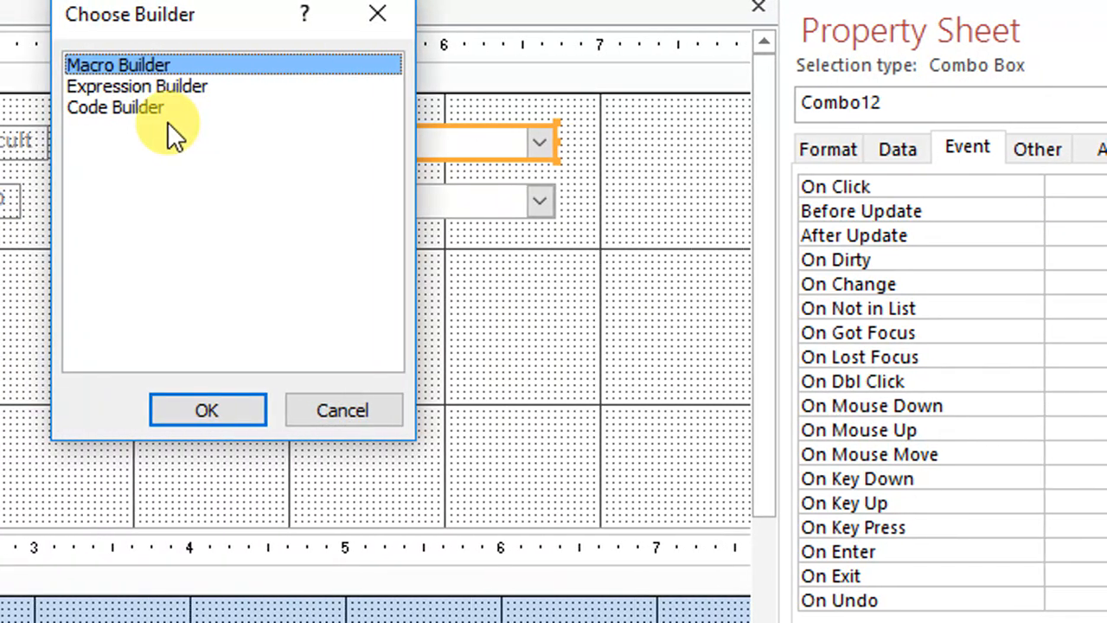
double_click(112, 109)
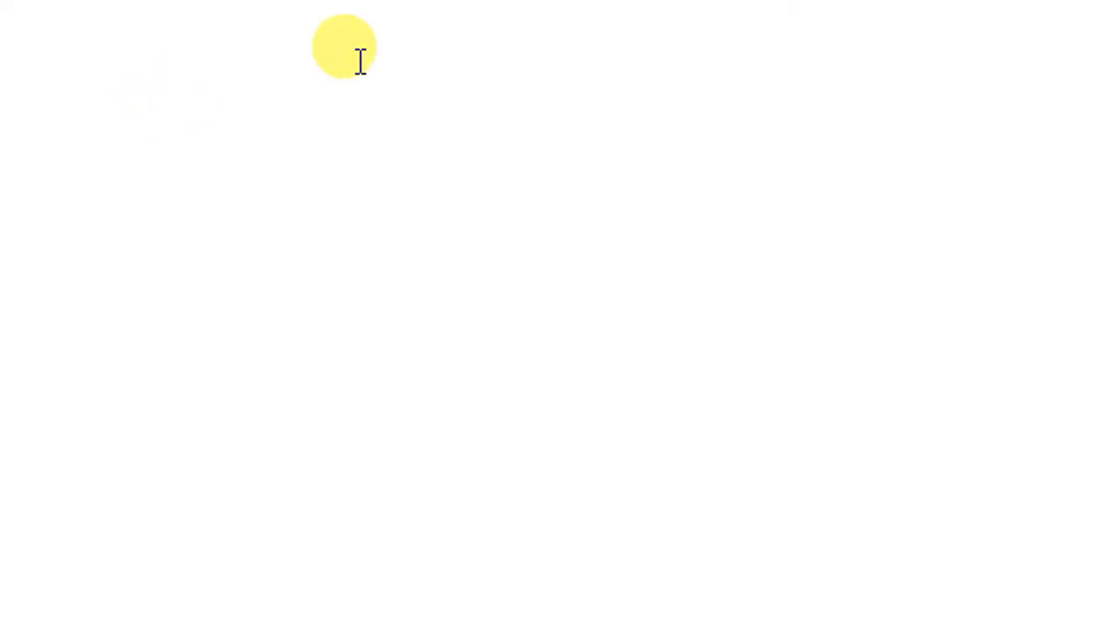
click(940, 23)
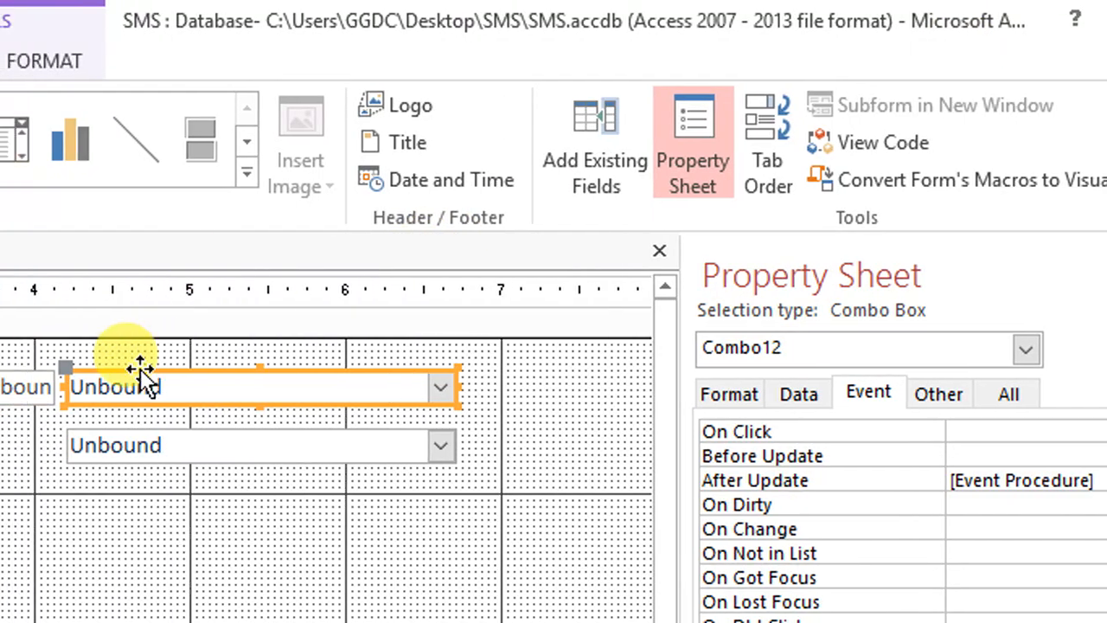
click(168, 393)
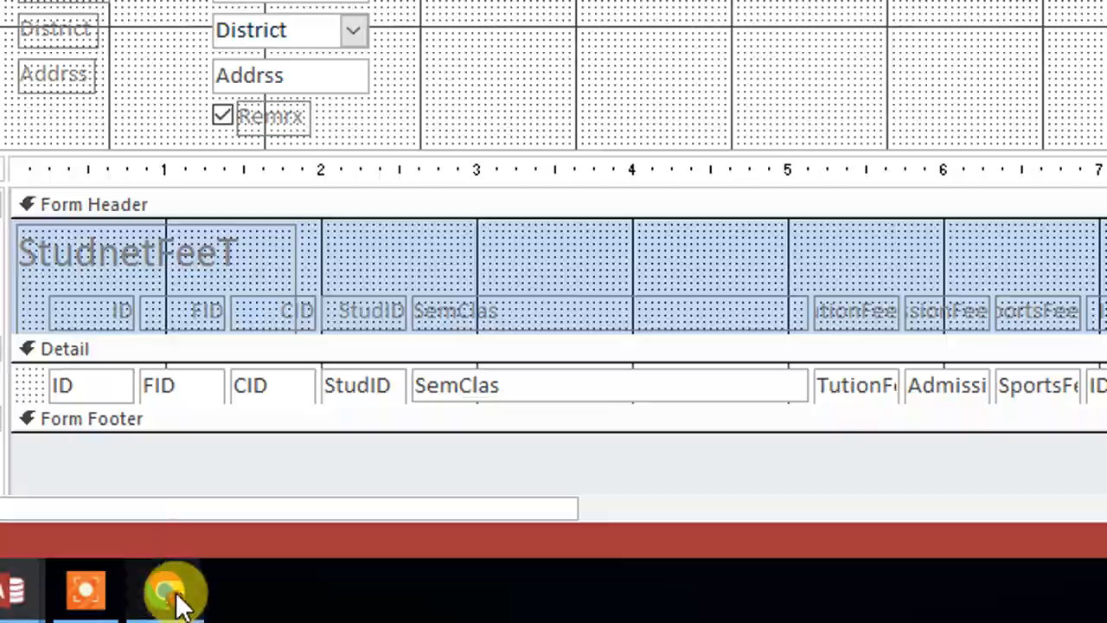
click(169, 594)
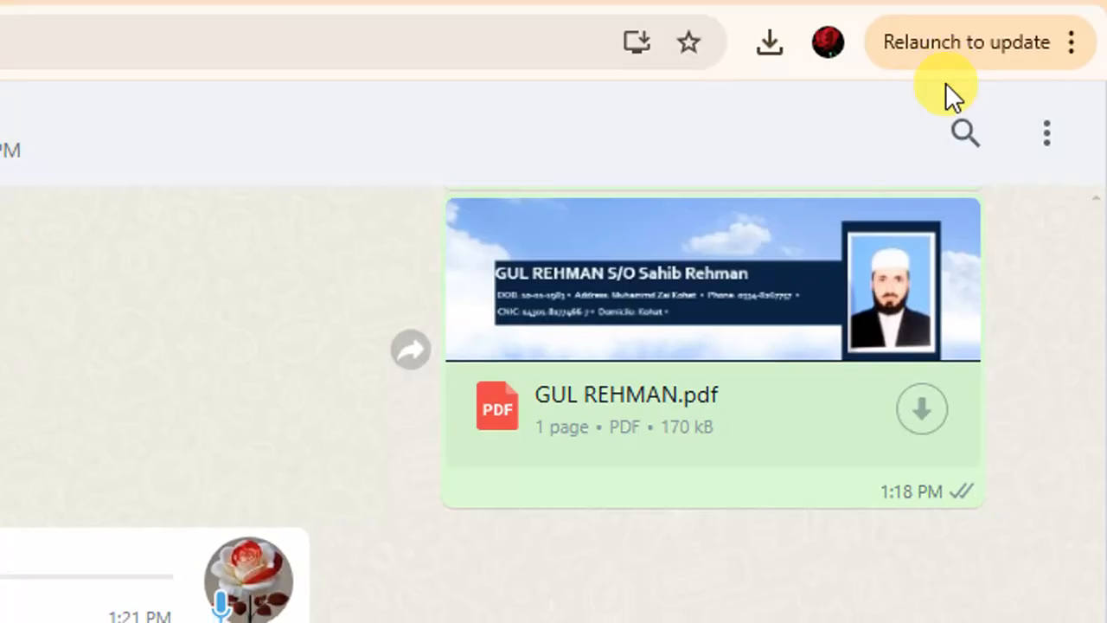
click(913, 36)
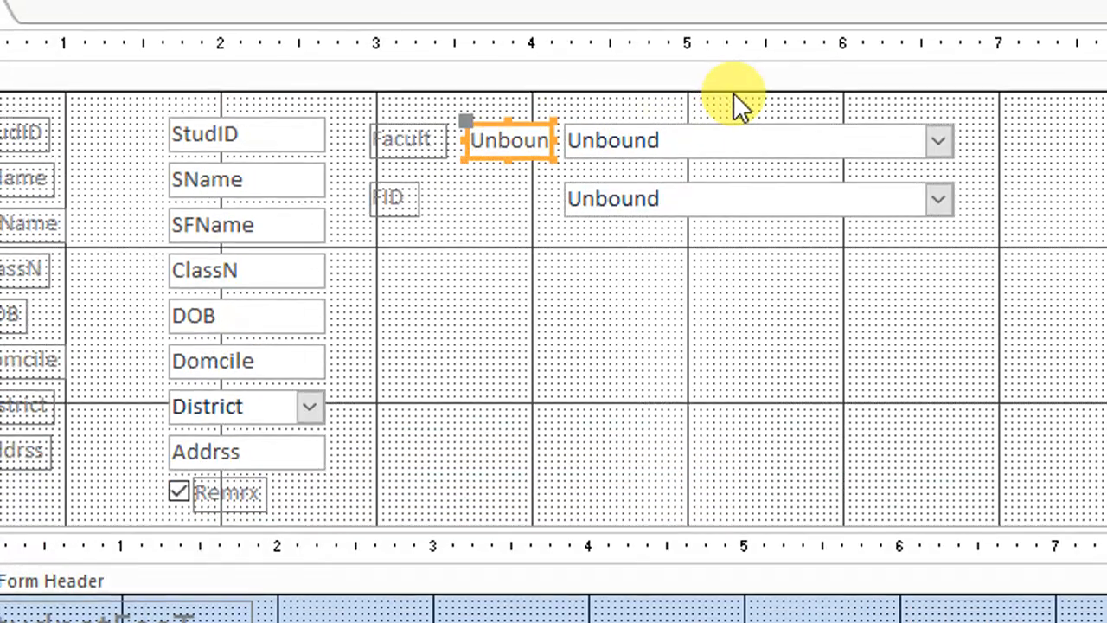
Step: Examine the FID and Facult columns of the Facult combo box's row source query in Datasheet View, and close the query builder
click(731, 140)
double_click(858, 147)
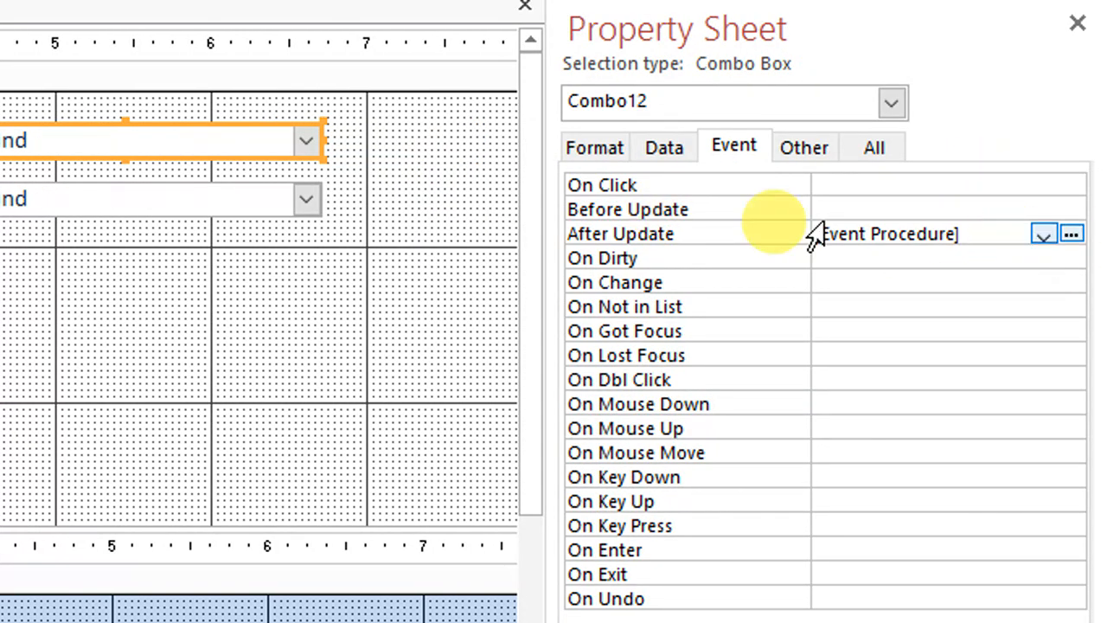
click(665, 147)
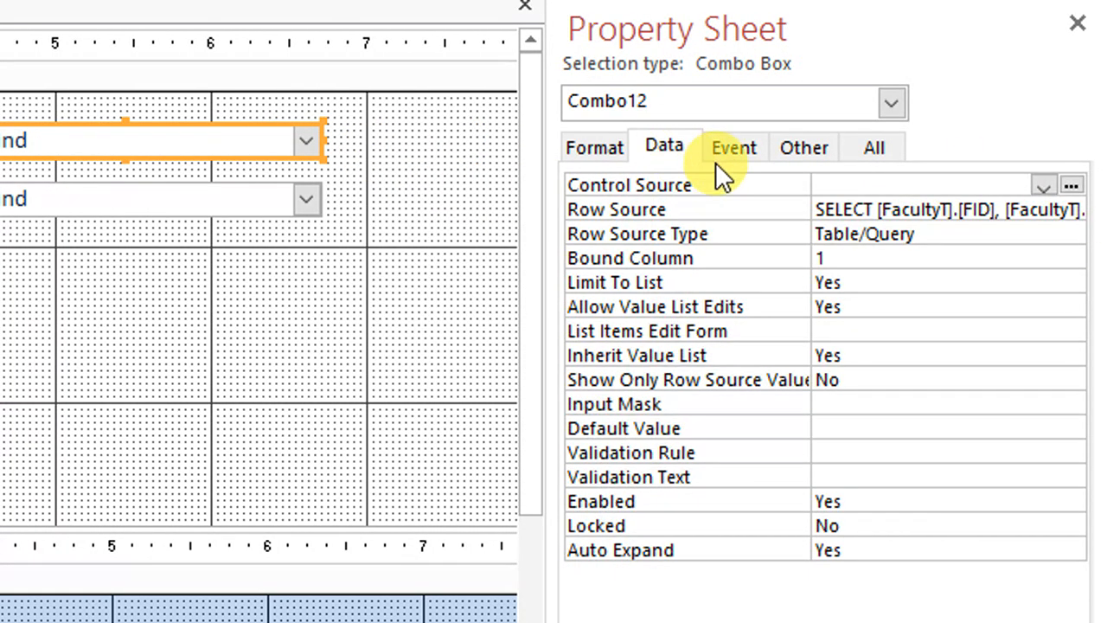
click(1010, 210)
click(1078, 209)
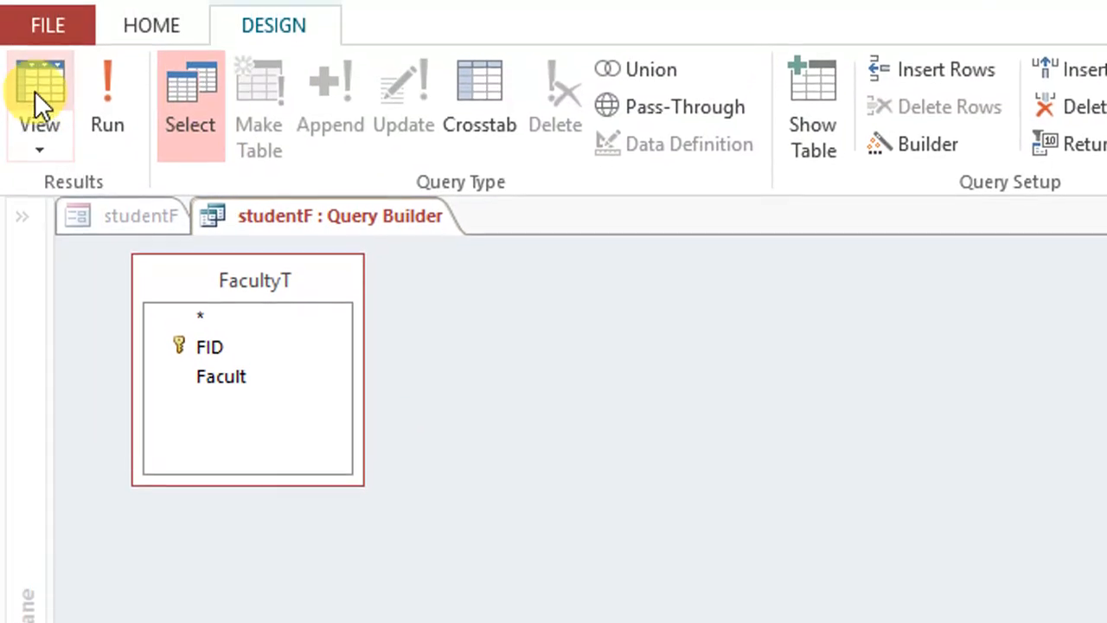
click(34, 91)
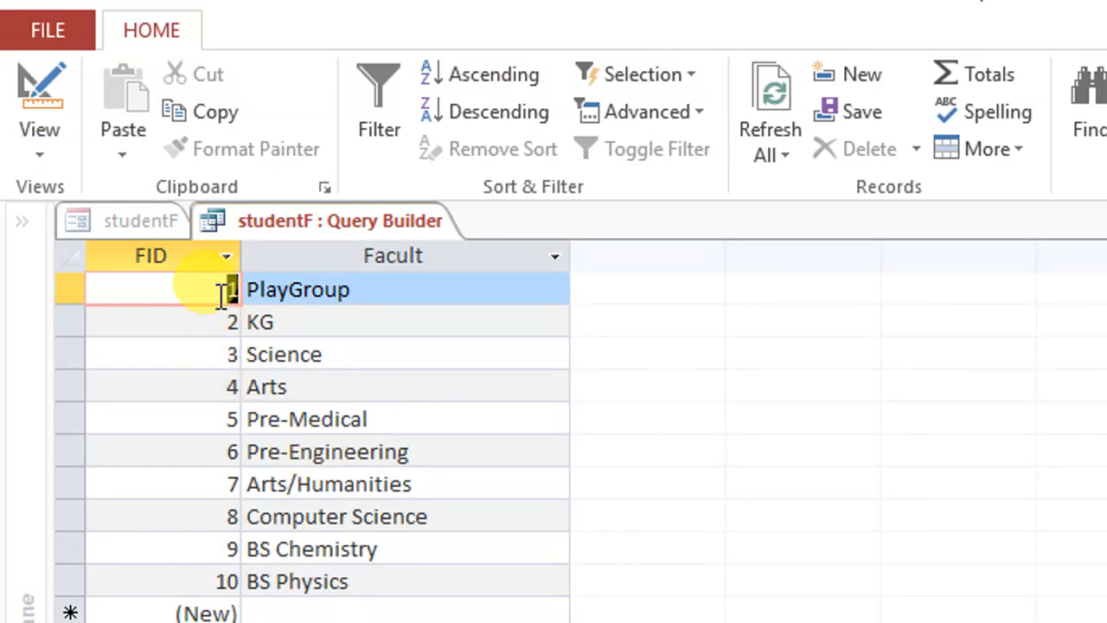
click(181, 252)
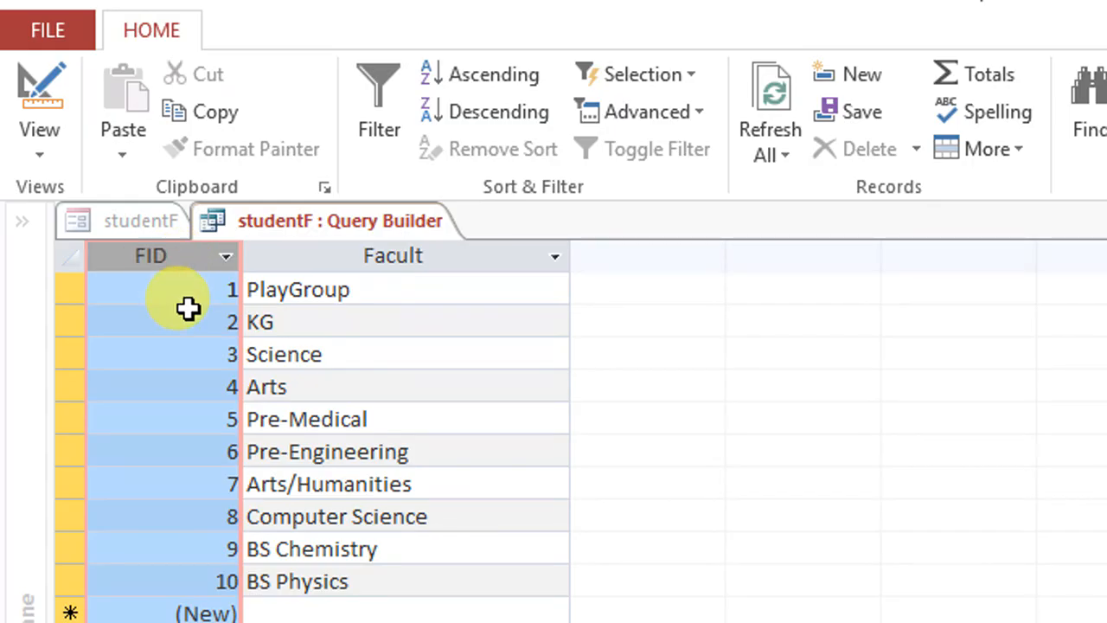
click(202, 290)
click(183, 249)
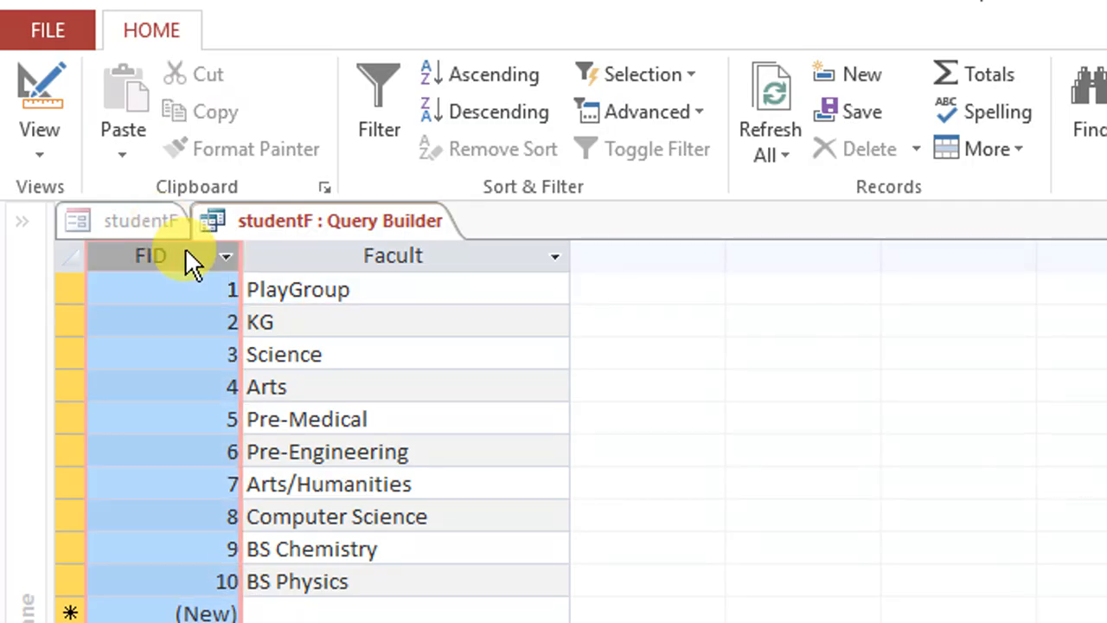
right_click(278, 213)
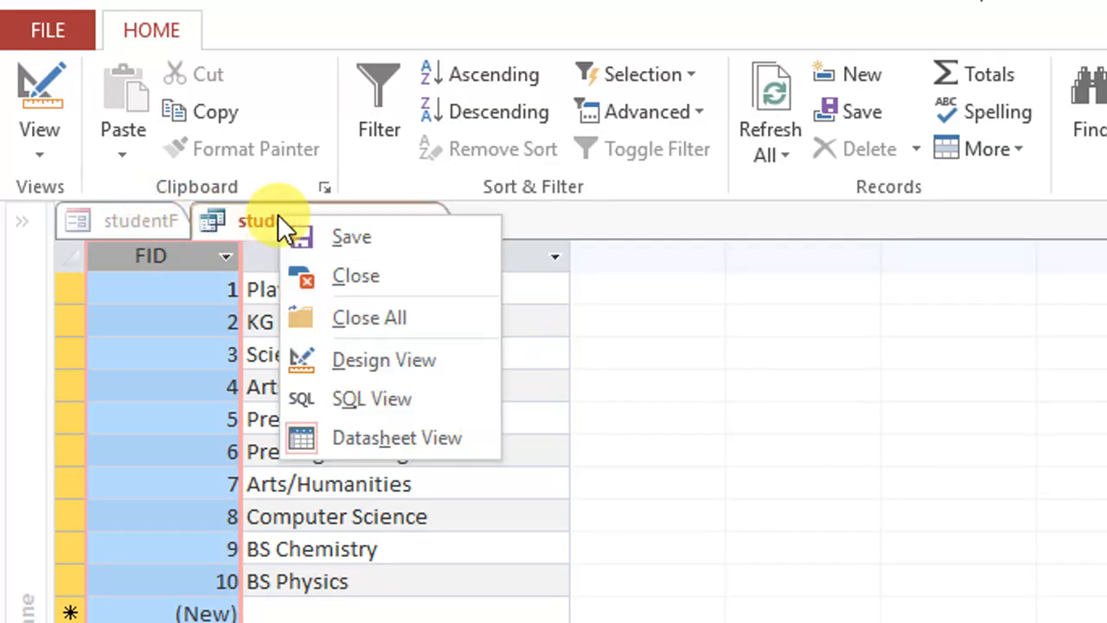
click(361, 278)
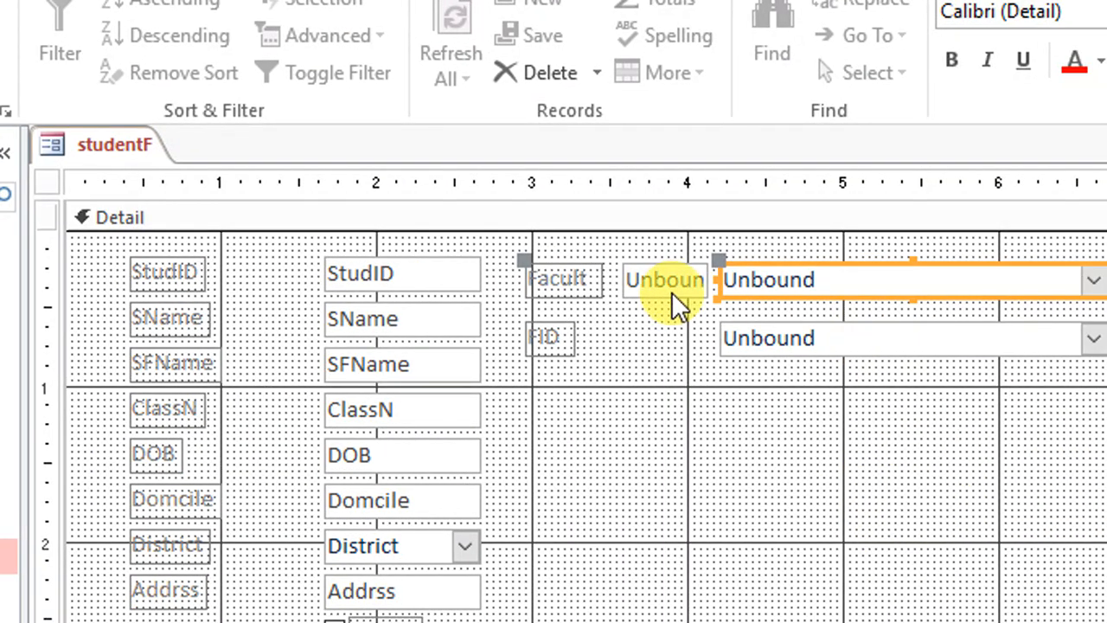
Step: Test the Facult combo box in Form View by choosing Pre-Engineering and highlighting the chosen text
click(672, 291)
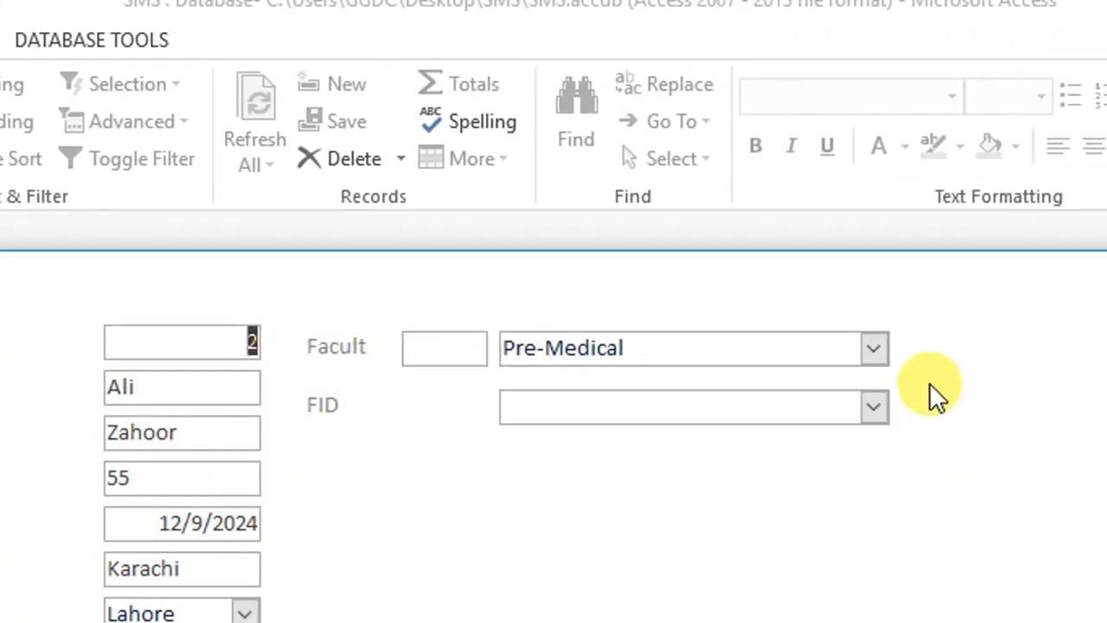
click(865, 354)
click(582, 520)
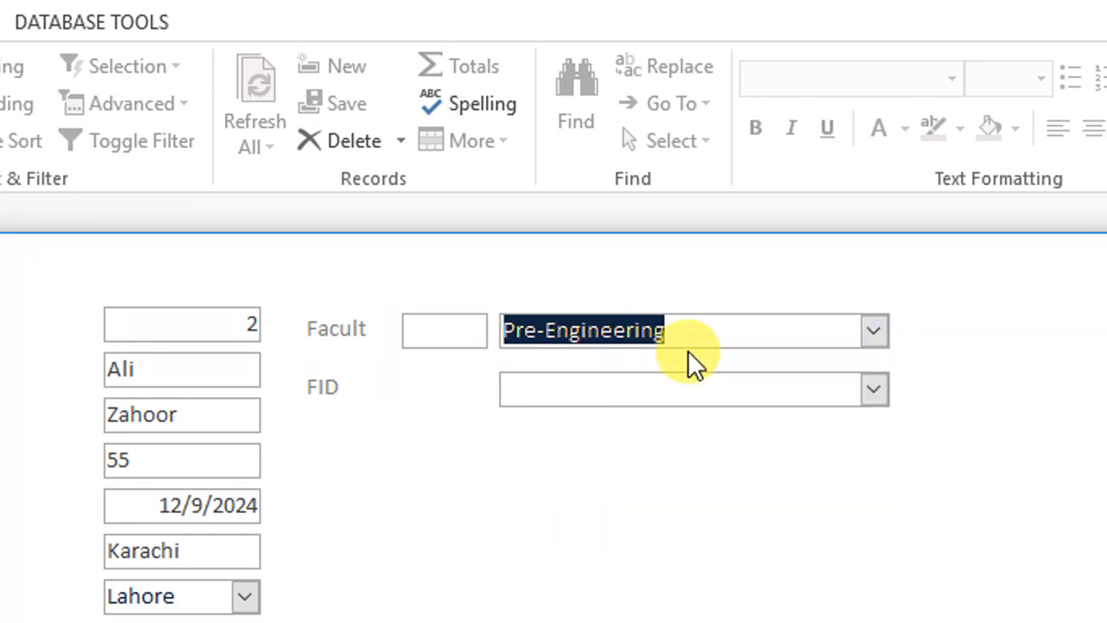
drag(712, 325, 573, 324)
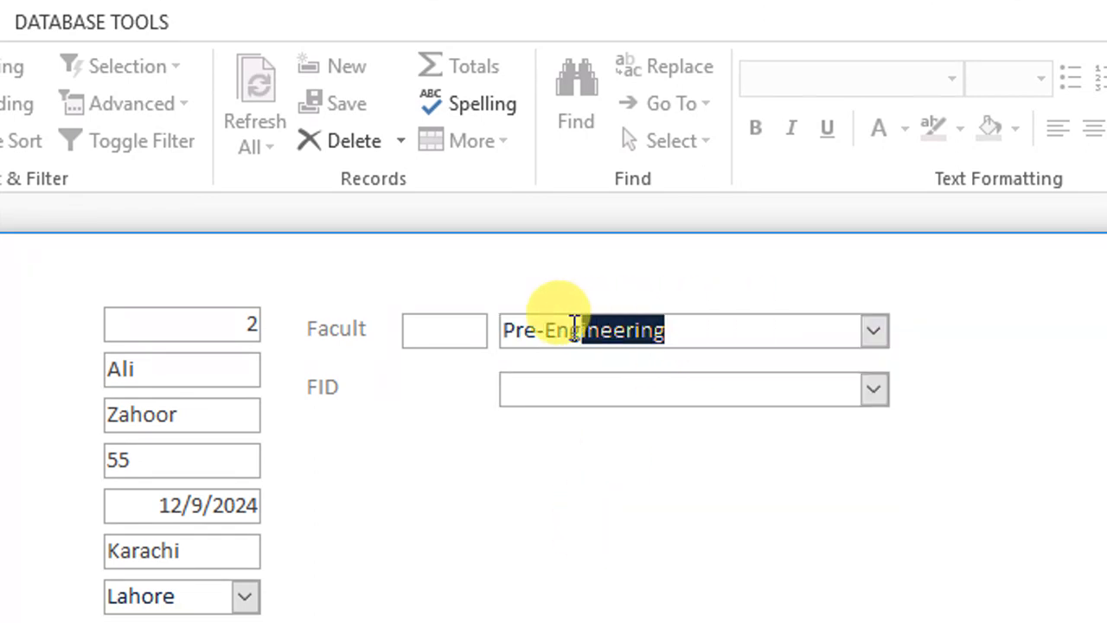
click(649, 338)
drag(650, 338, 485, 328)
click(627, 339)
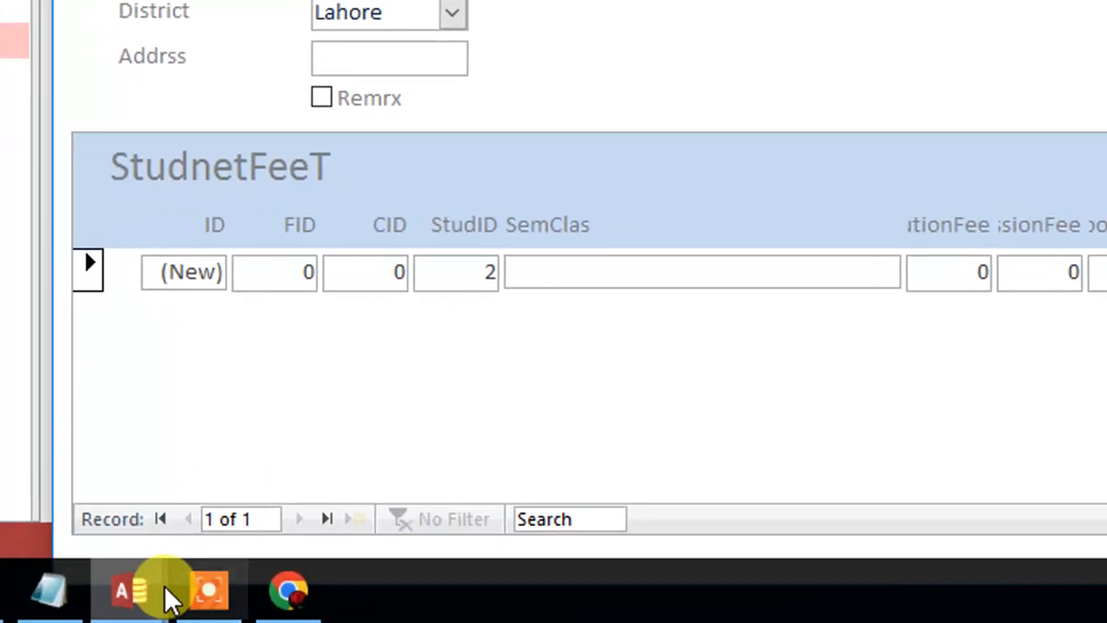
Step: Switch to the Visual Basic editor and add me.Text16 = me.Combo12.Column(0) to the Combo12_AfterUpdate procedure
mouse_move(150, 590)
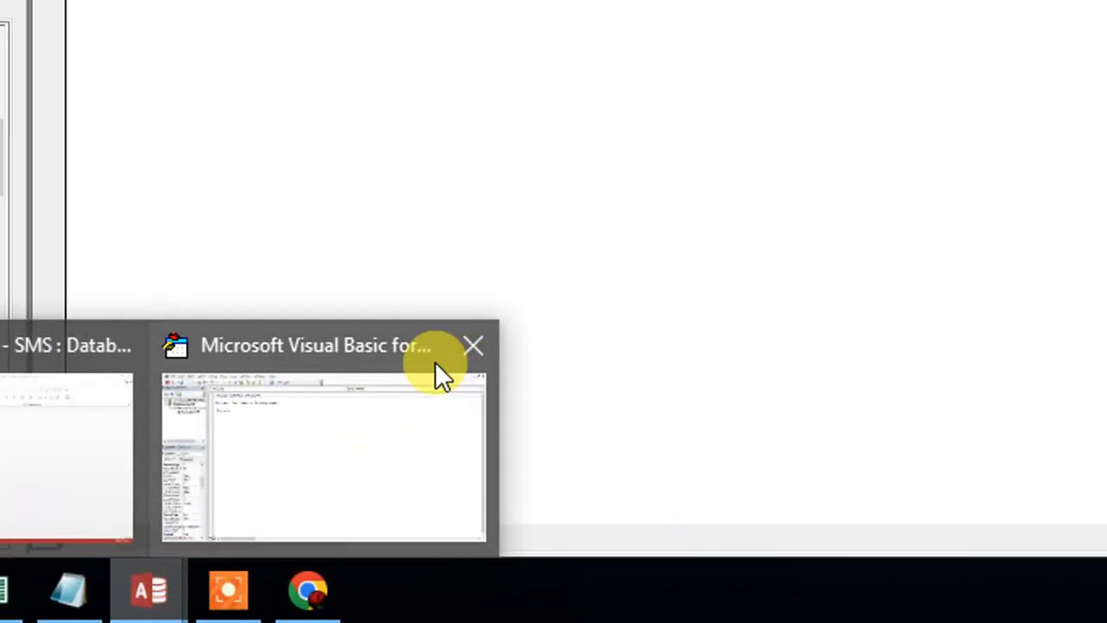
click(435, 376)
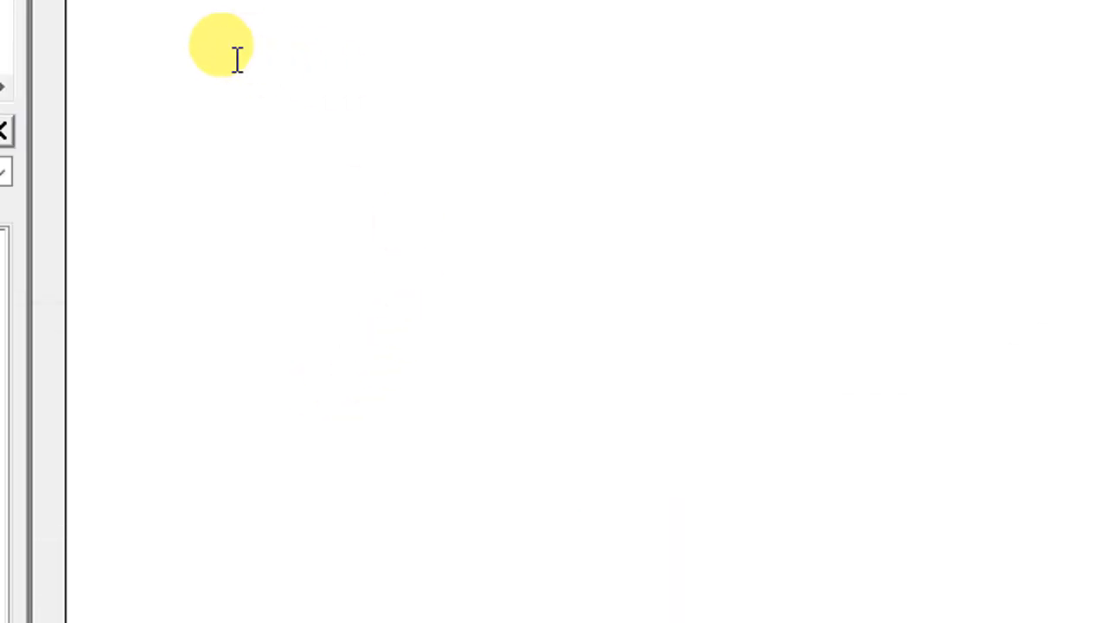
click(192, 131)
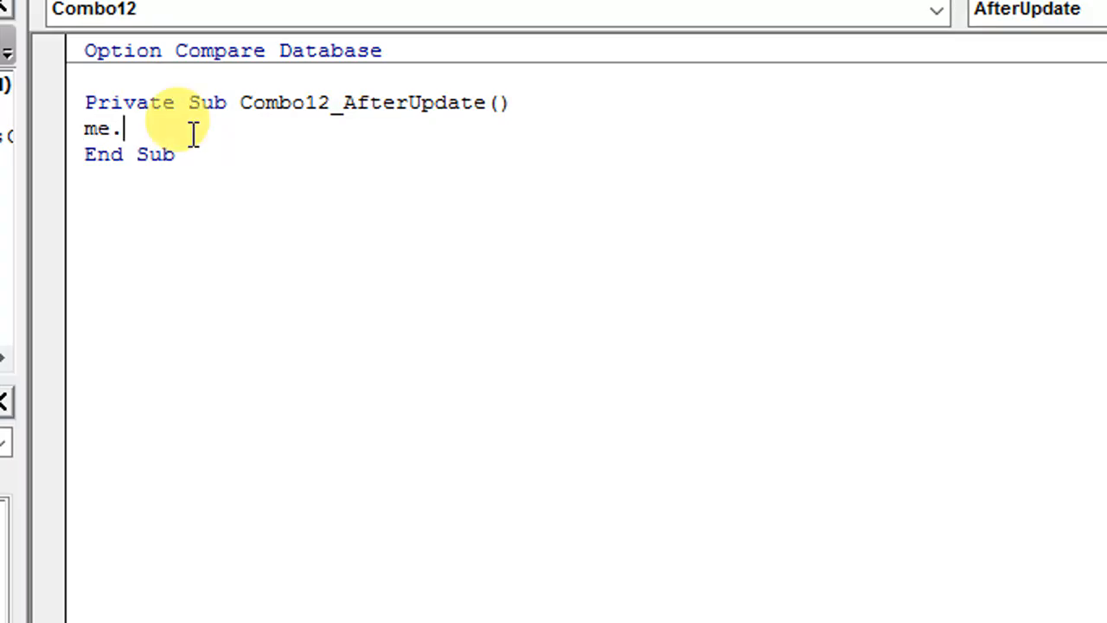
text(me.text )
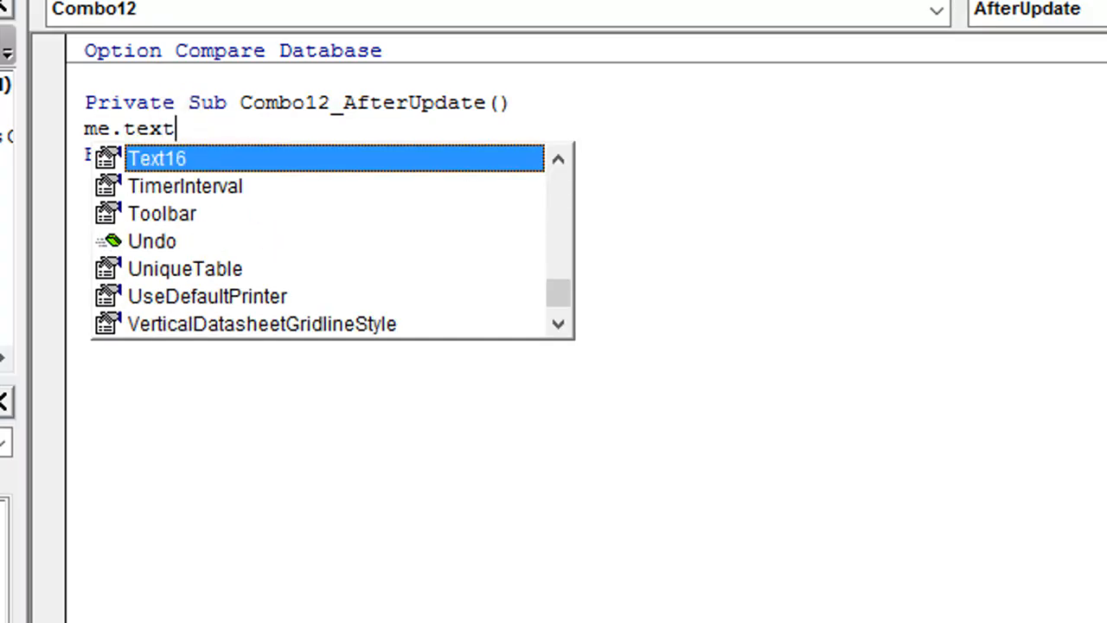
text(= me)
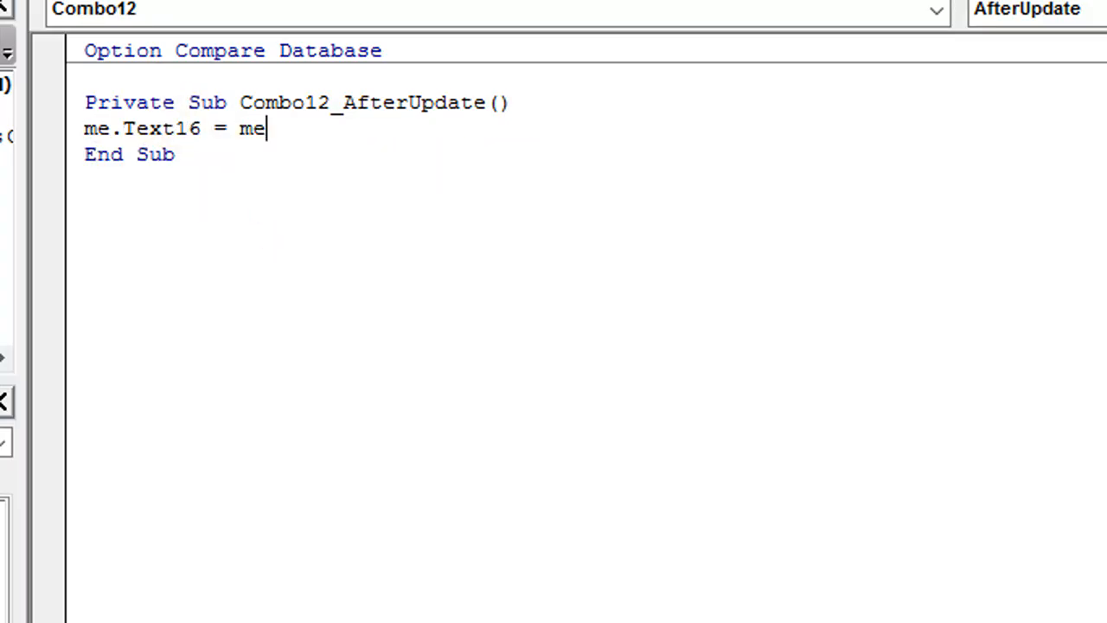
text(.com)
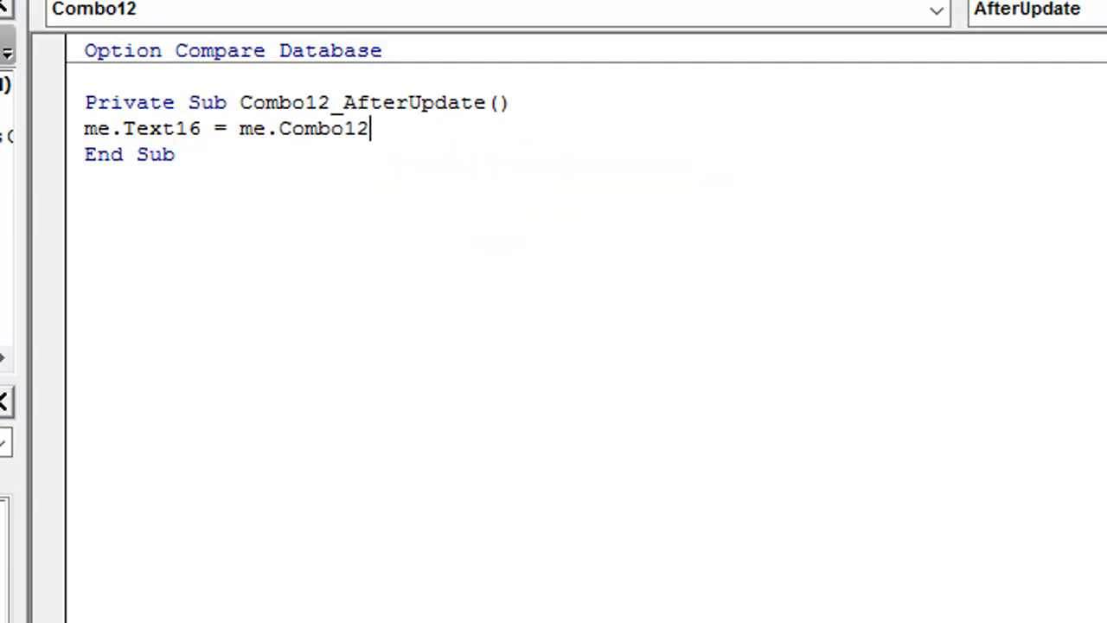
text( .col)
key(Tab)
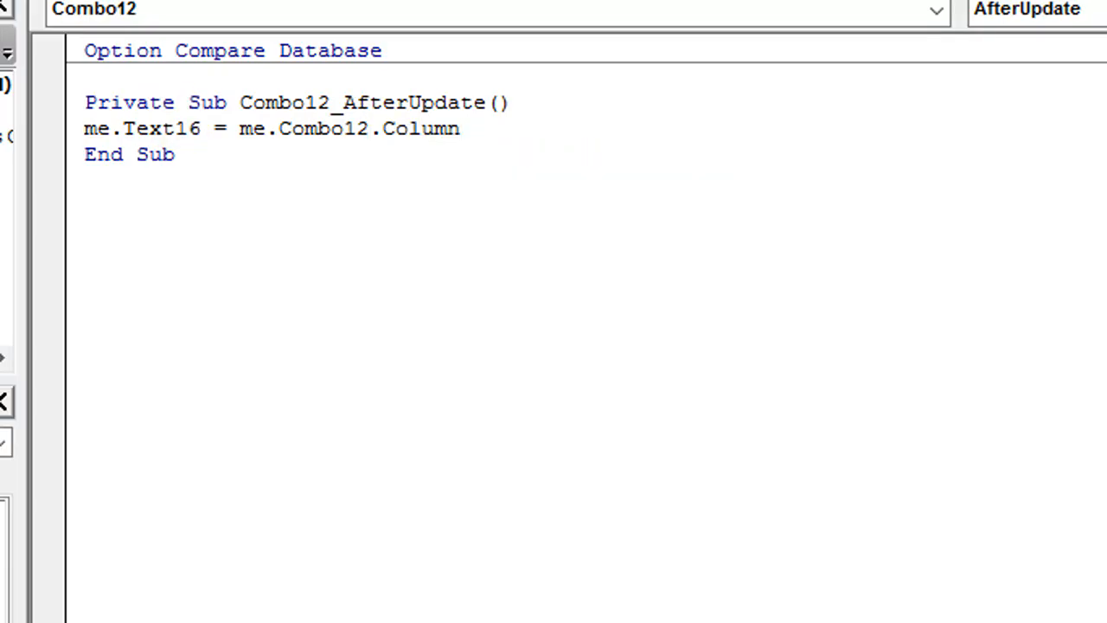
text((0))
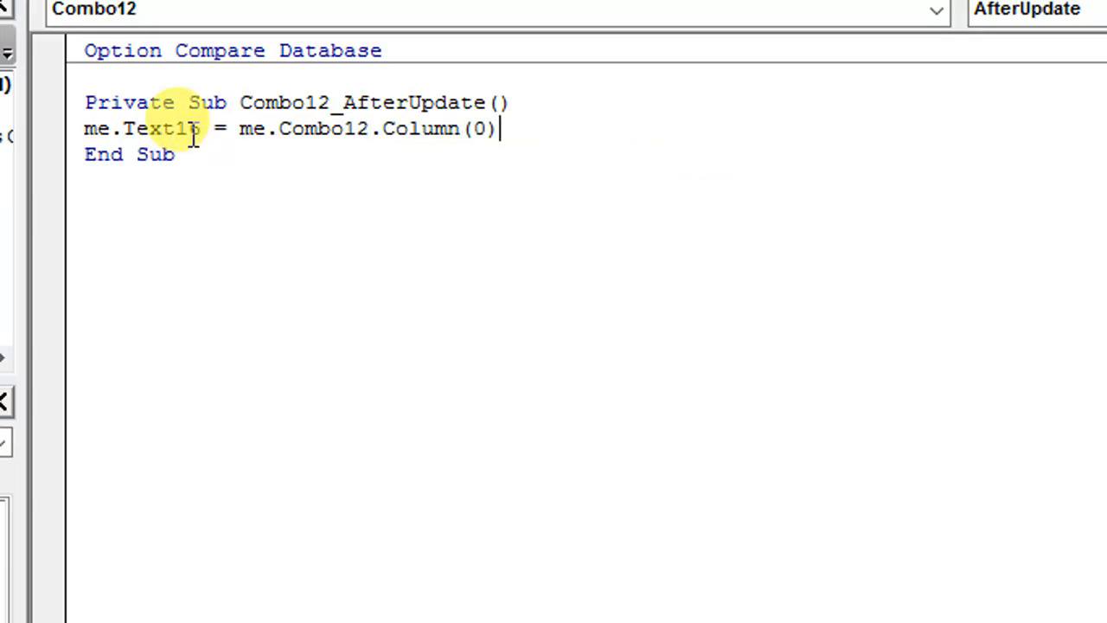
Step: Review the Me.Text16 and Me.Combo12.Column parts of the assignment line in the Combo12_AfterUpdate procedure
click(628, 367)
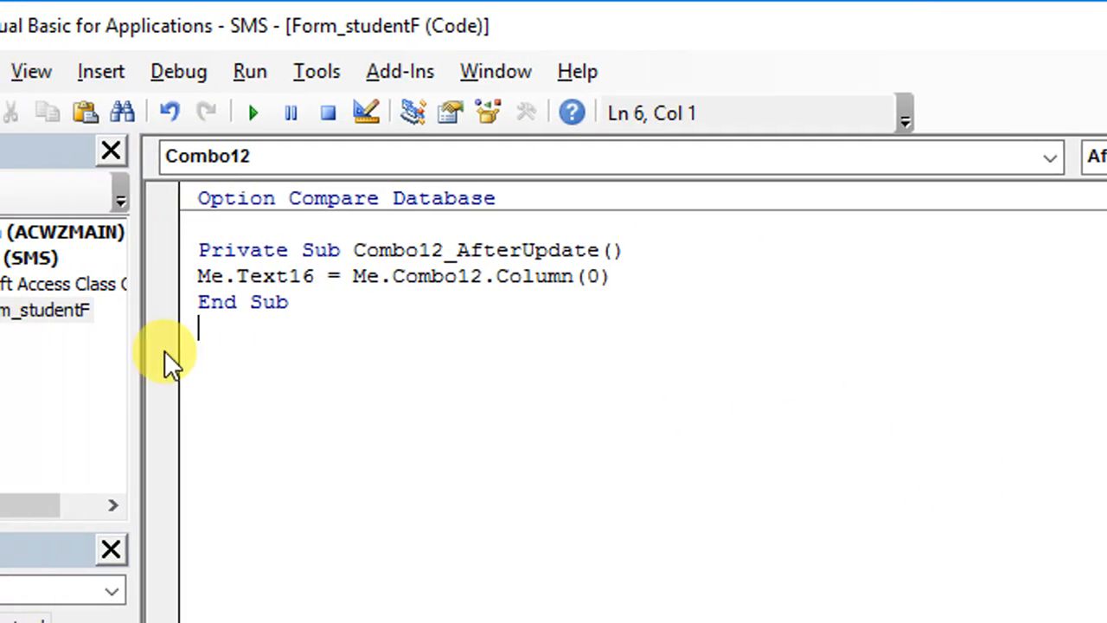
drag(304, 277, 211, 283)
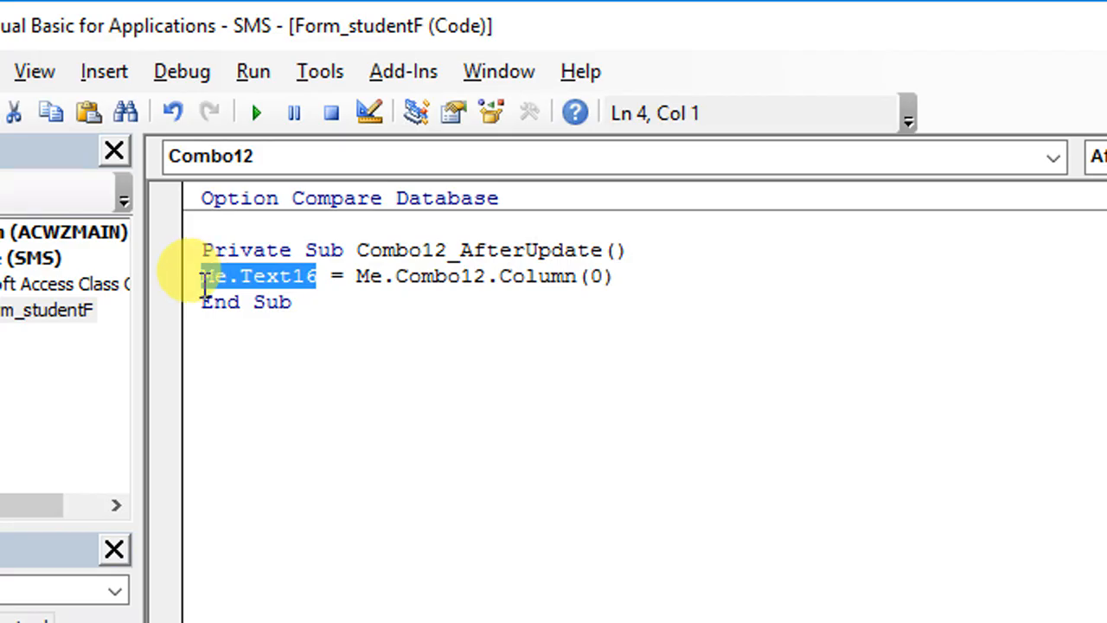
drag(357, 277, 554, 279)
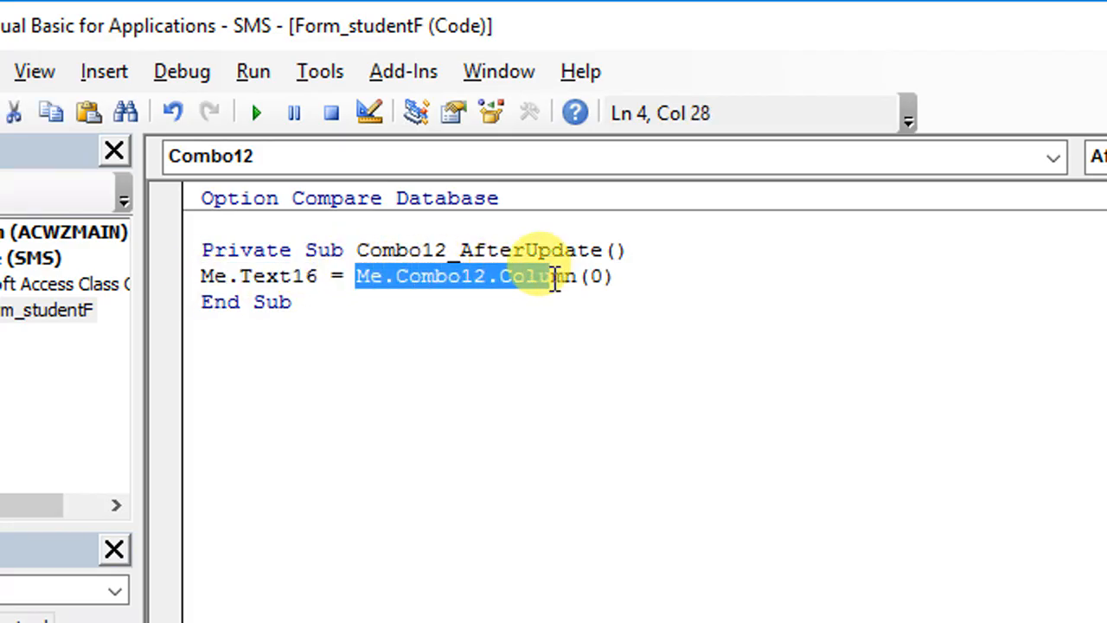
click(490, 277)
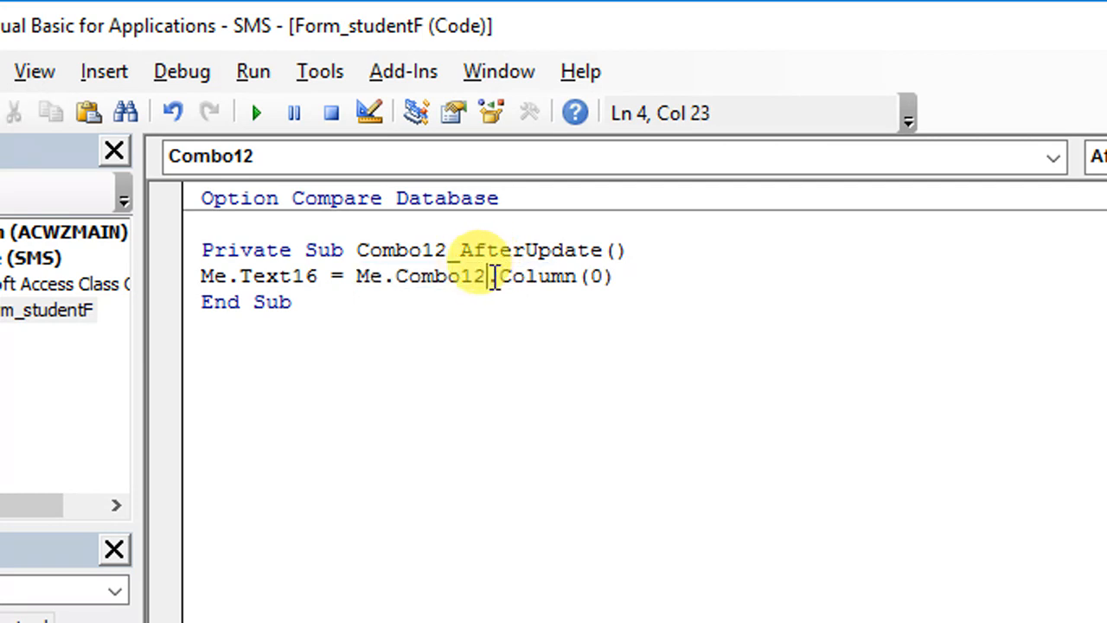
drag(493, 277, 357, 275)
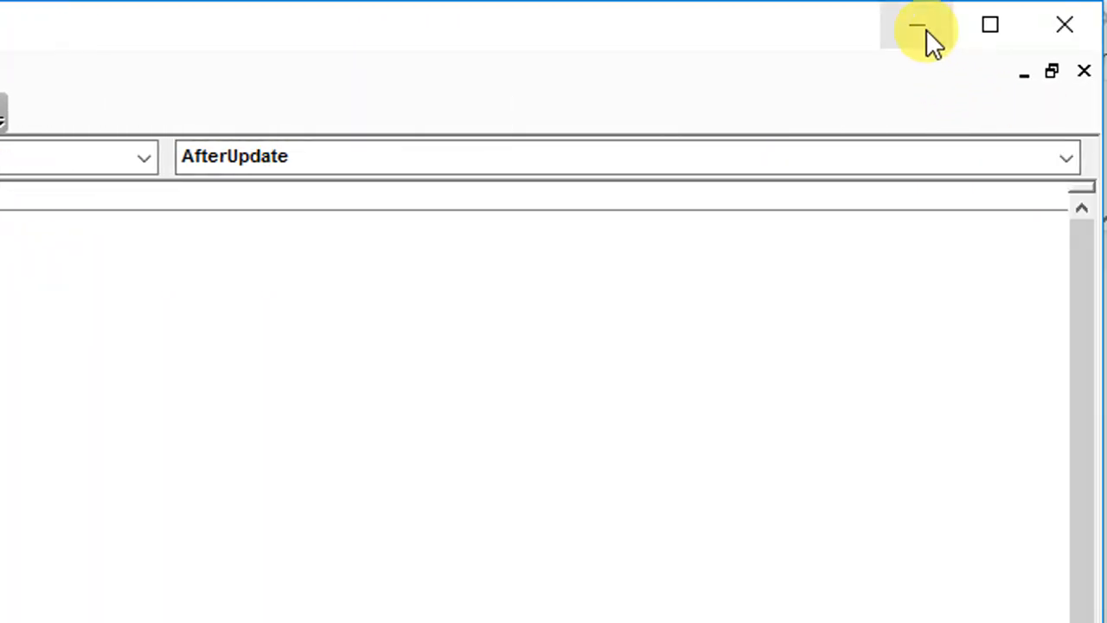
Step: Switch from the Visual Basic editor back to the studentF form and save it
click(927, 29)
drag(480, 302, 509, 129)
right_click(525, 105)
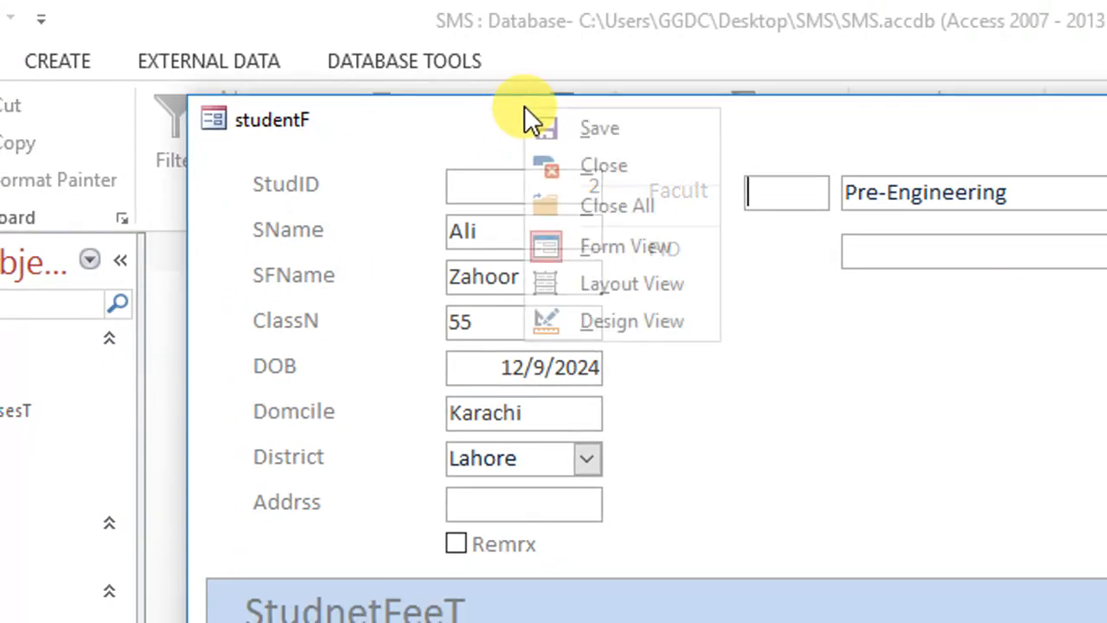
click(717, 128)
Step: Test the Facult combo box by choosing PlayGroup, Pre-Engineering and BS Chemistry, checking the ID text box for the chosen faculty
click(933, 195)
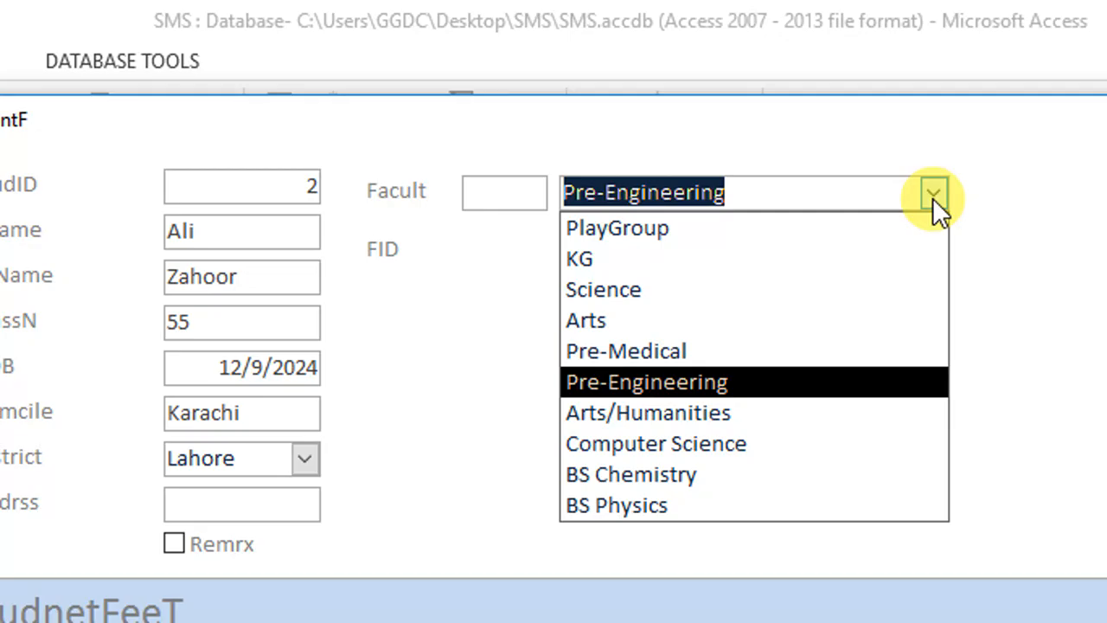
click(719, 233)
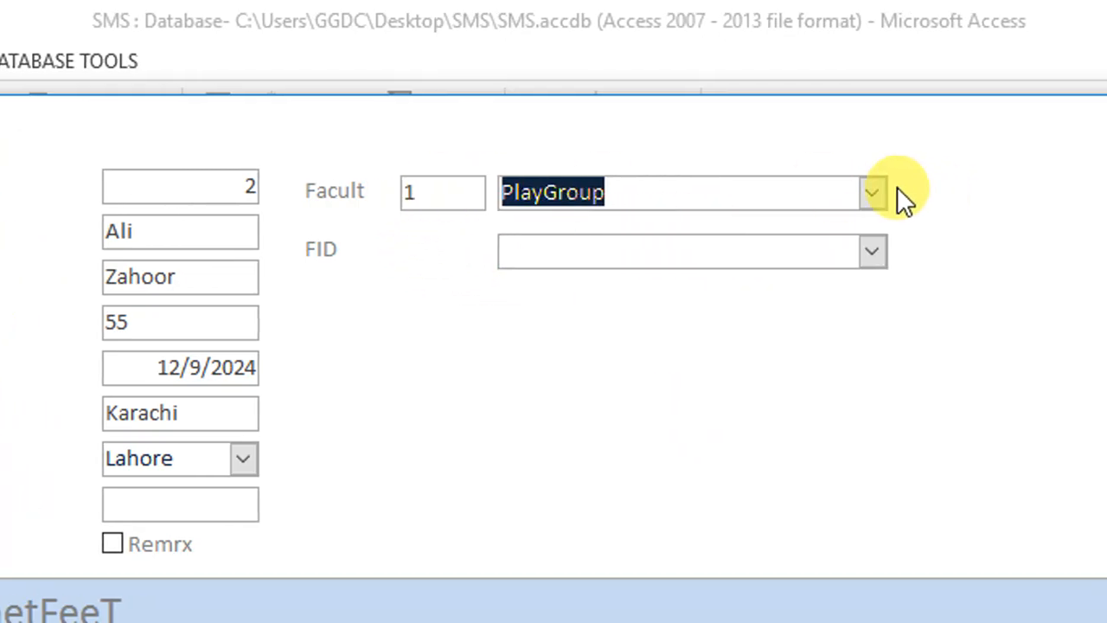
click(877, 194)
click(605, 388)
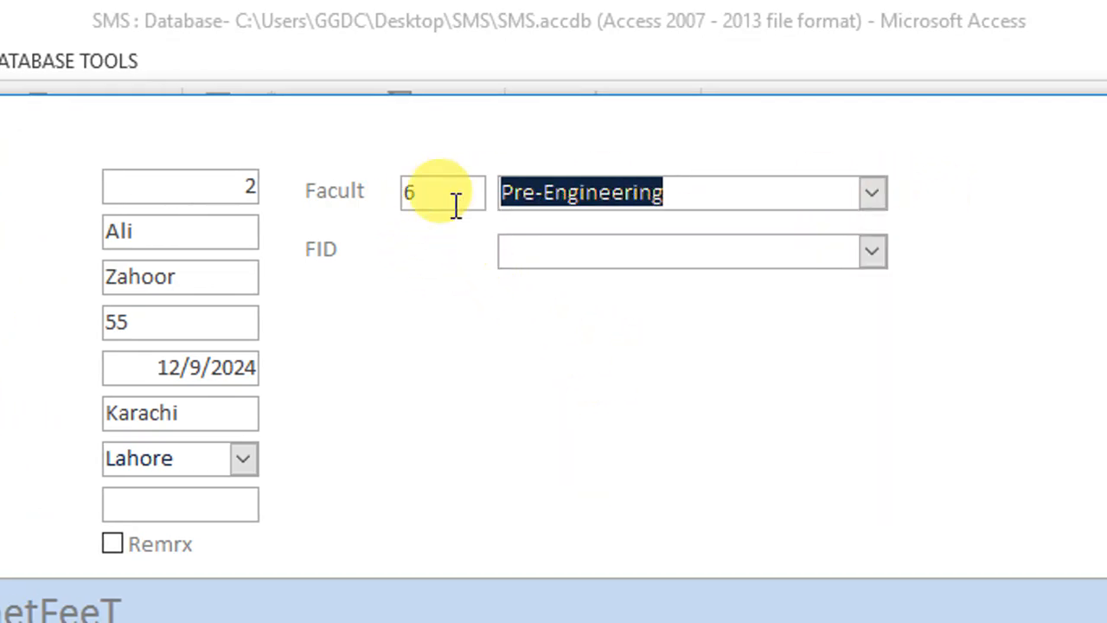
double_click(407, 193)
click(872, 192)
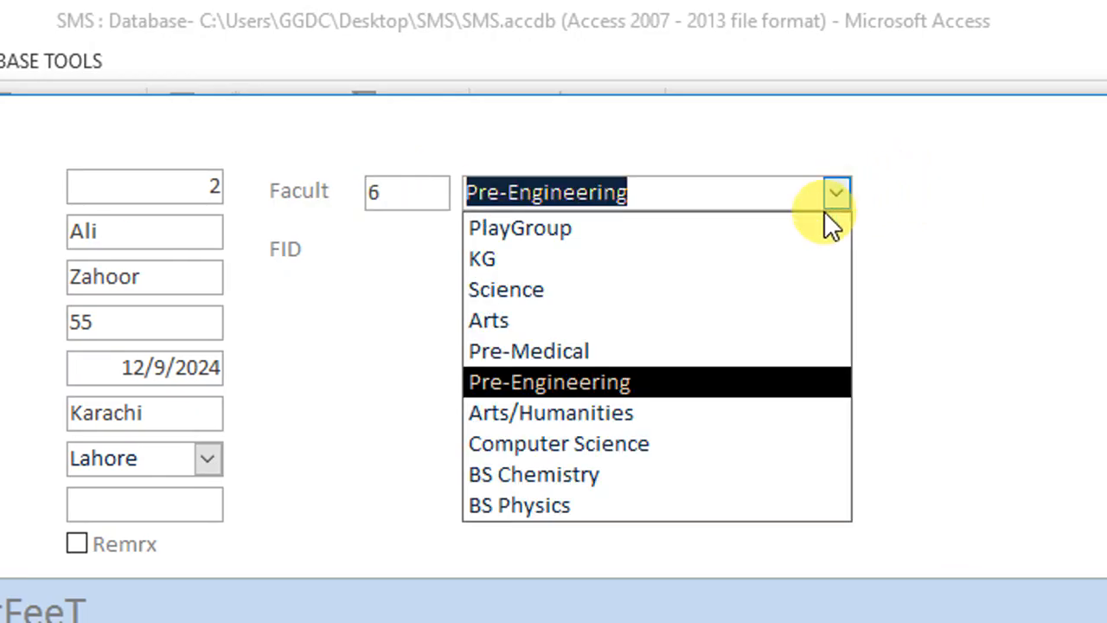
click(595, 474)
click(396, 190)
drag(396, 190, 343, 188)
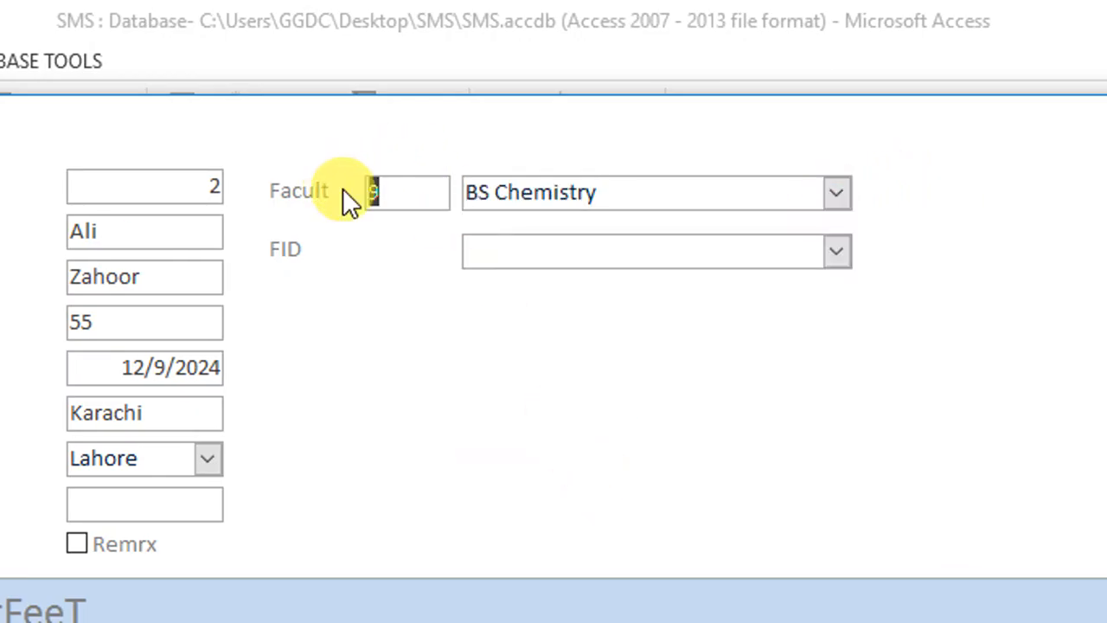
Step: Inspect the FID combo box in Design View, and return the form to Form View
right_click(448, 332)
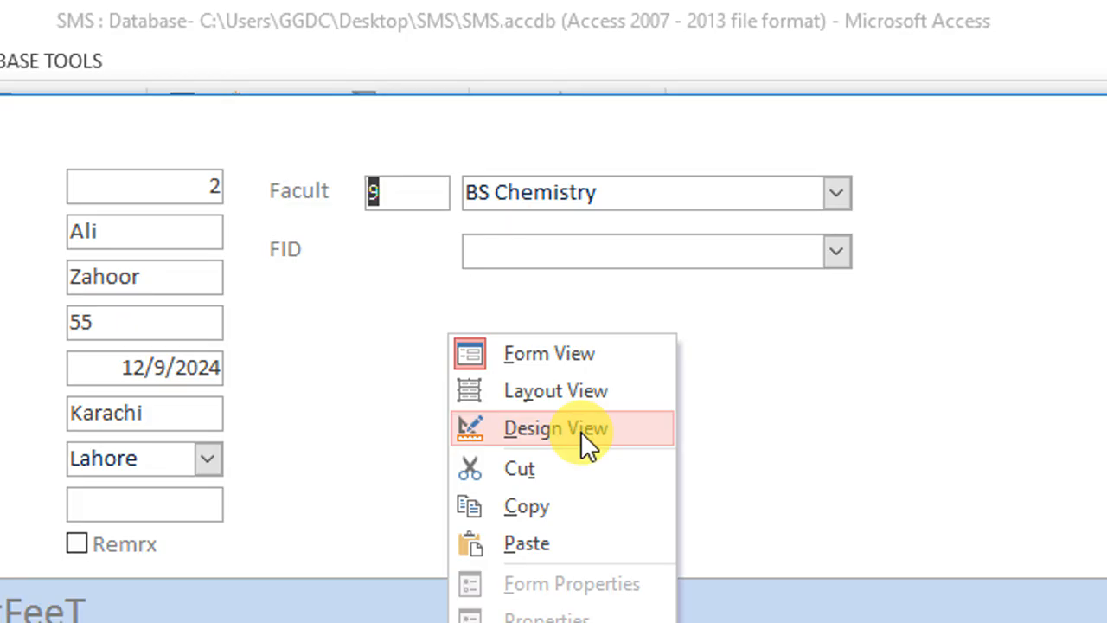
click(581, 431)
click(588, 444)
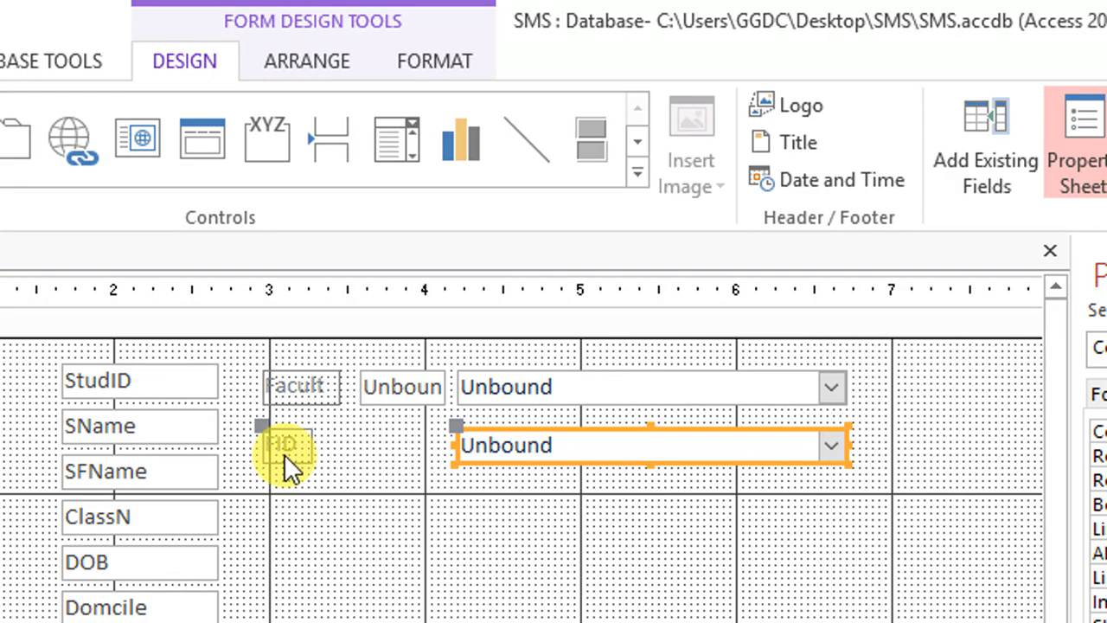
click(42, 112)
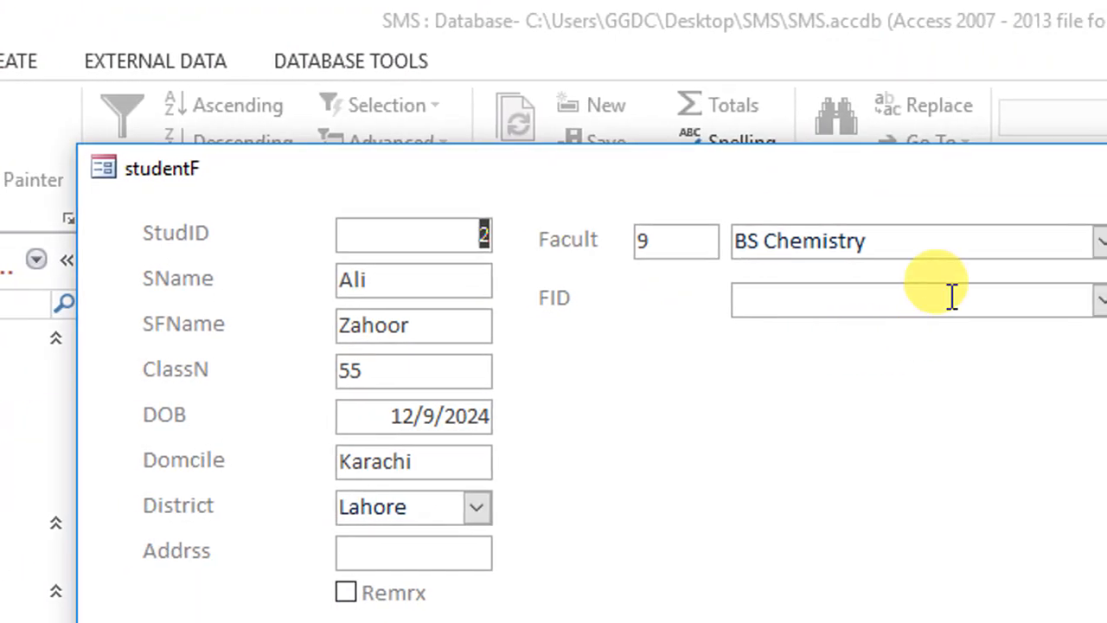
Step: Check the FID combo box's list with Science, PlayGroup and BS Chemistry chosen as the faculty
click(925, 241)
click(680, 341)
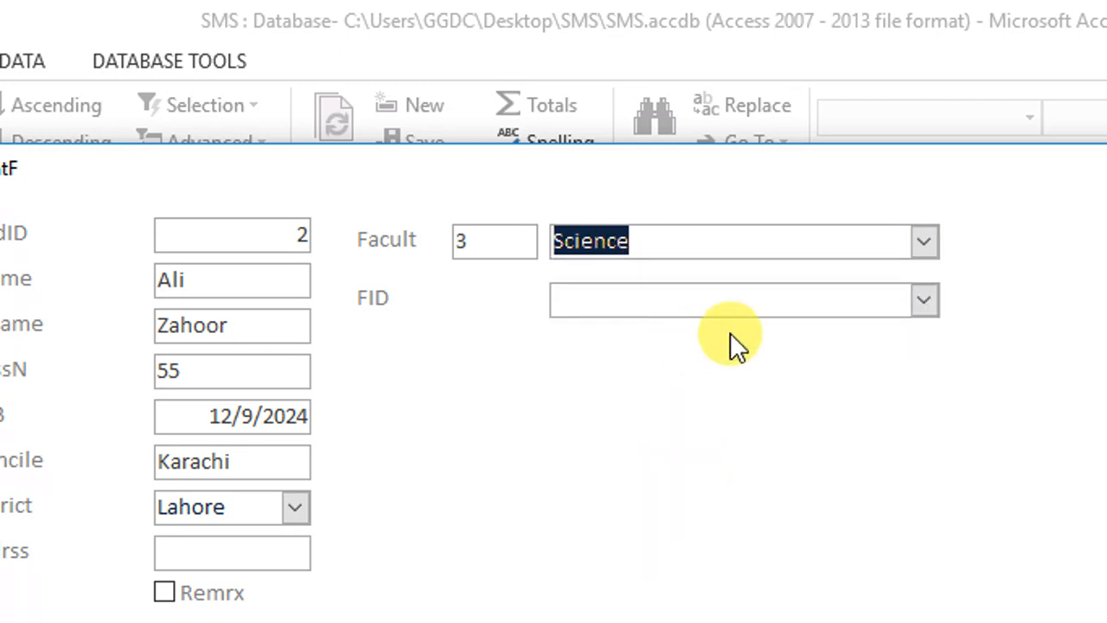
click(942, 303)
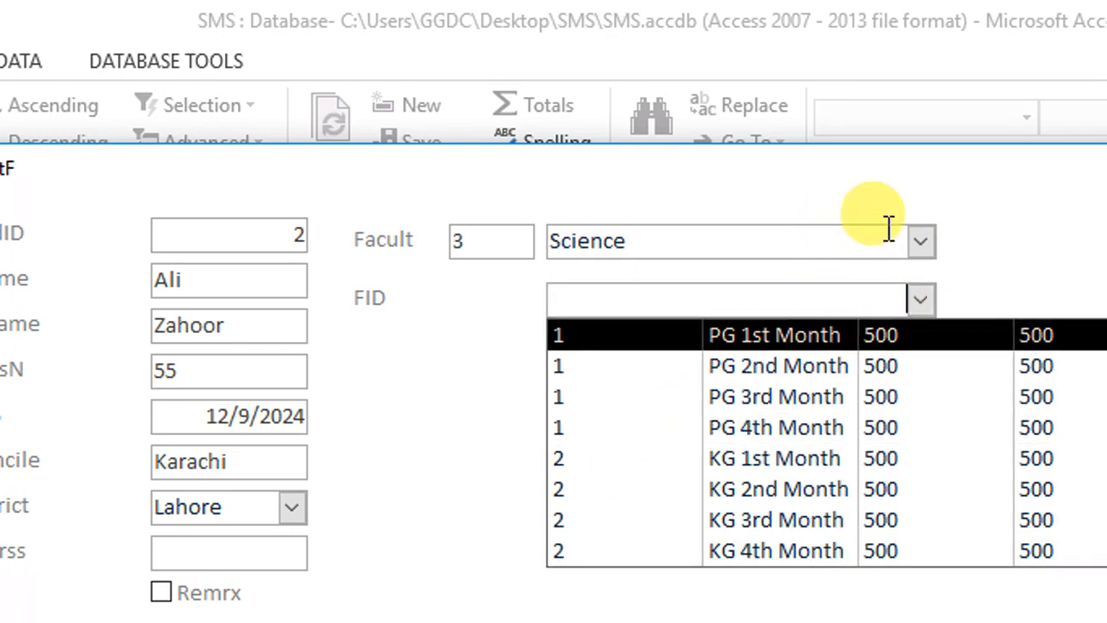
click(912, 241)
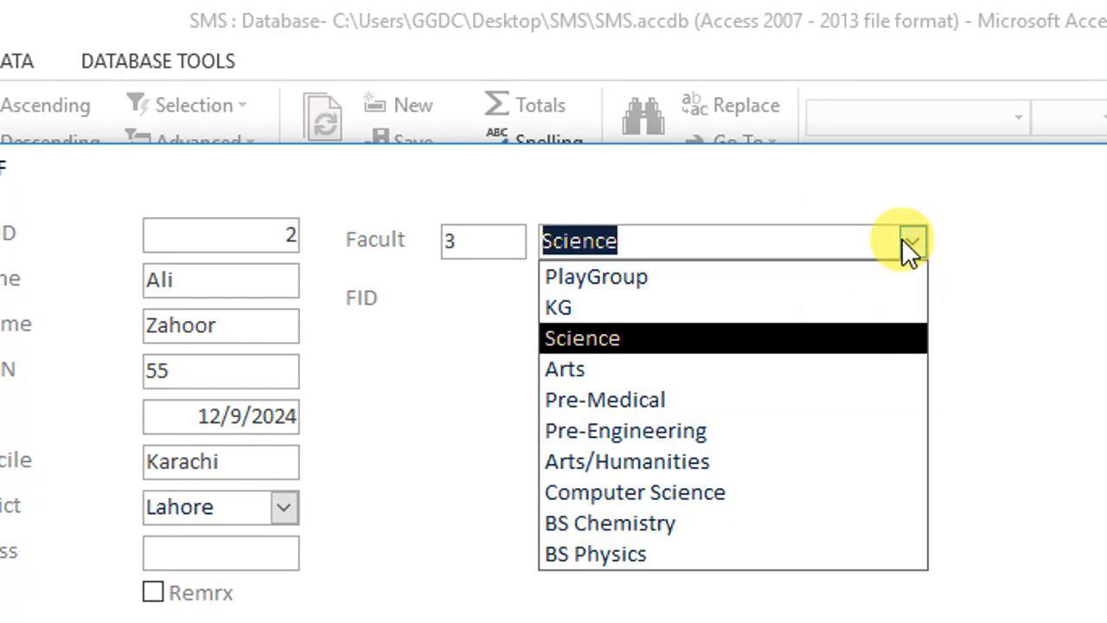
click(684, 282)
click(909, 301)
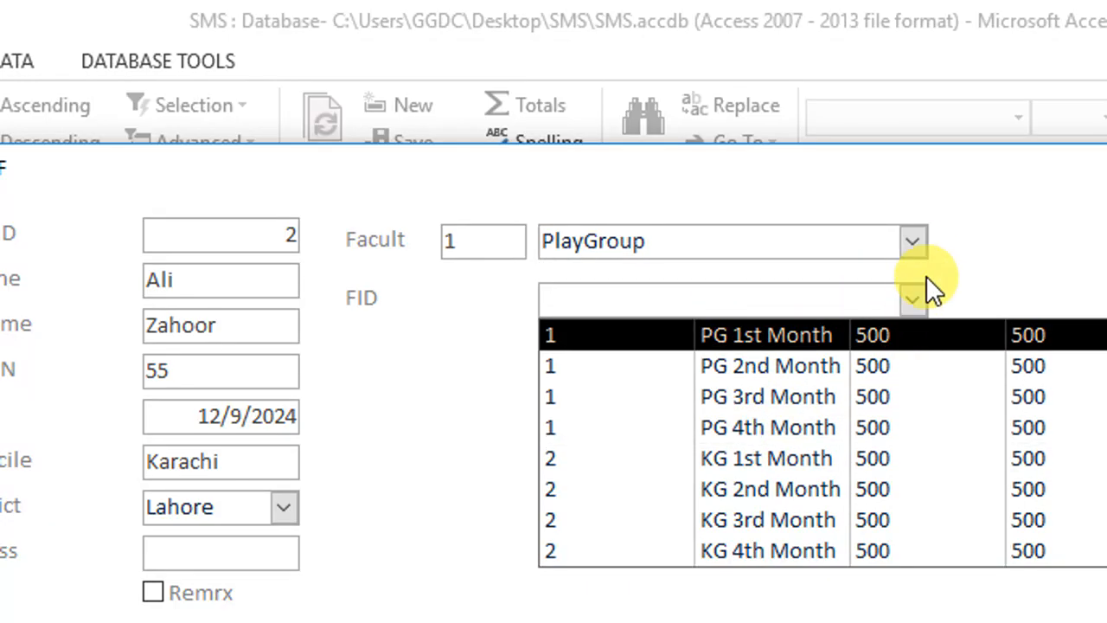
click(912, 242)
click(632, 523)
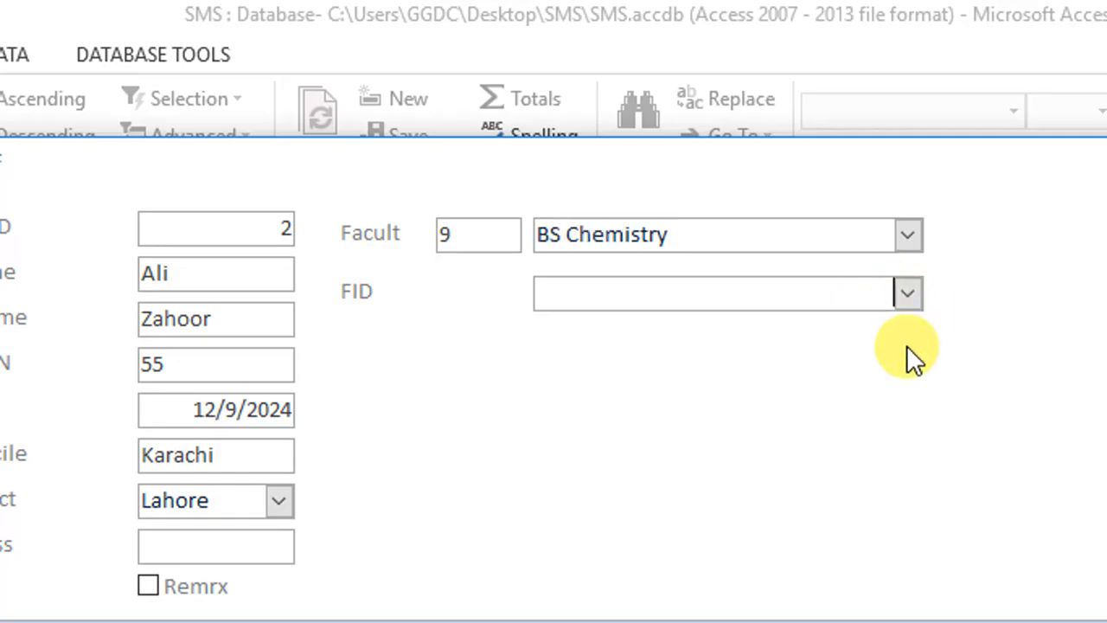
click(912, 299)
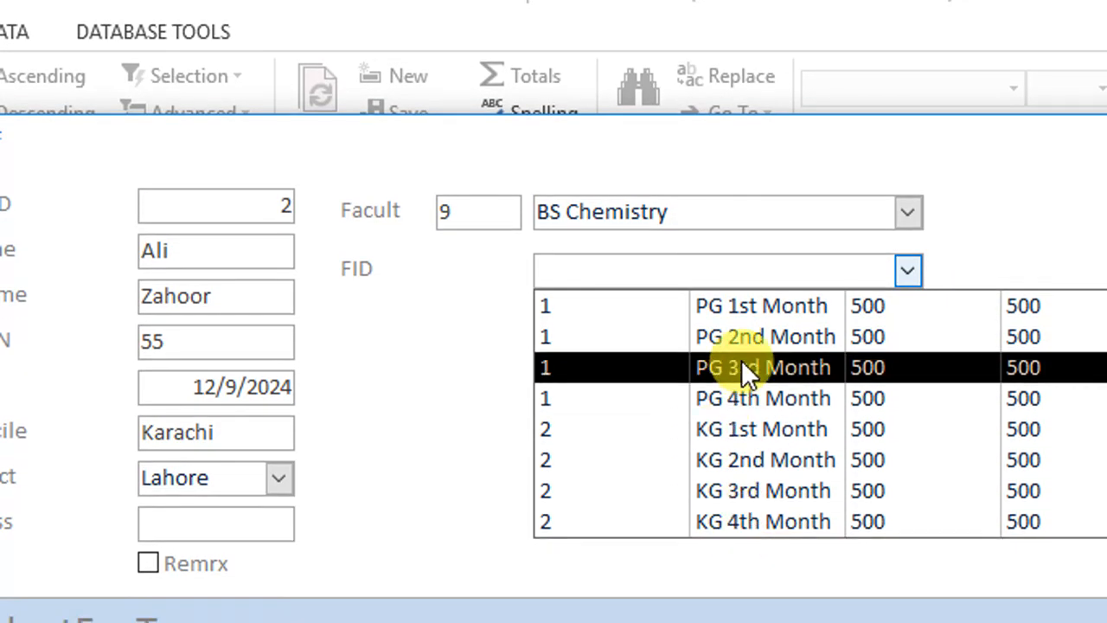
click(450, 353)
Step: In Design View, examine the FID combo box's row source query in the query builder, and close the builder
right_click(580, 382)
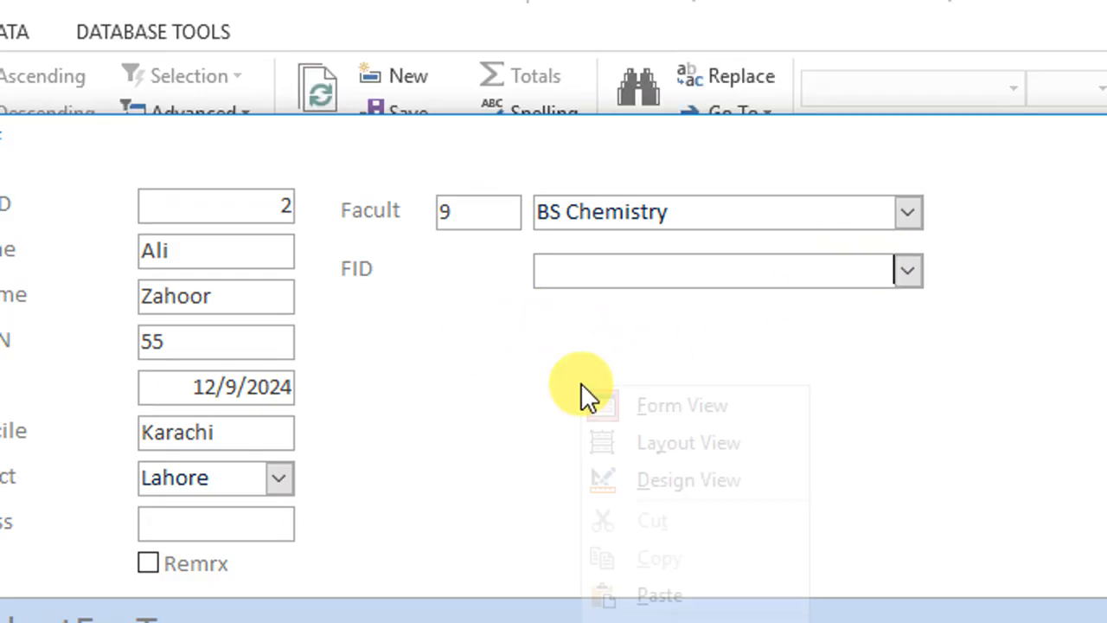
click(686, 482)
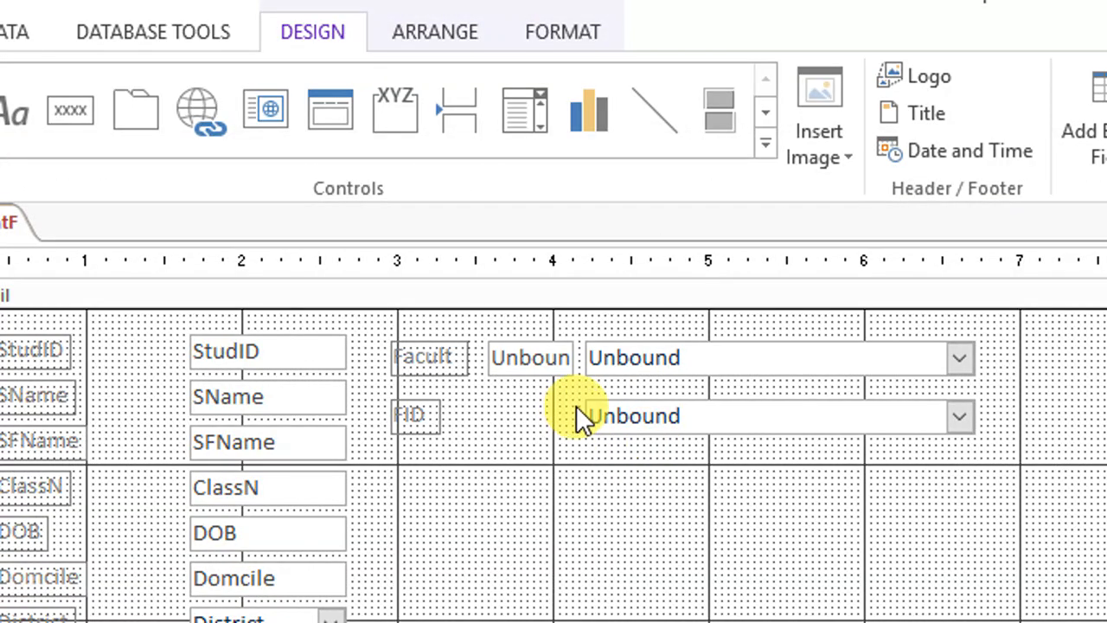
double_click(638, 419)
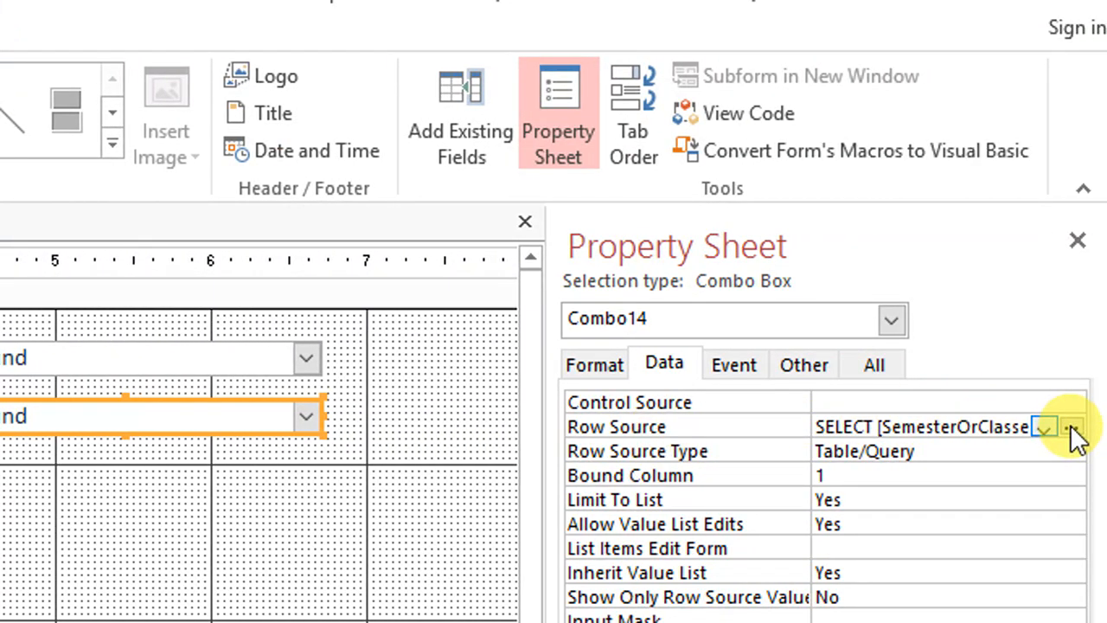
click(1073, 430)
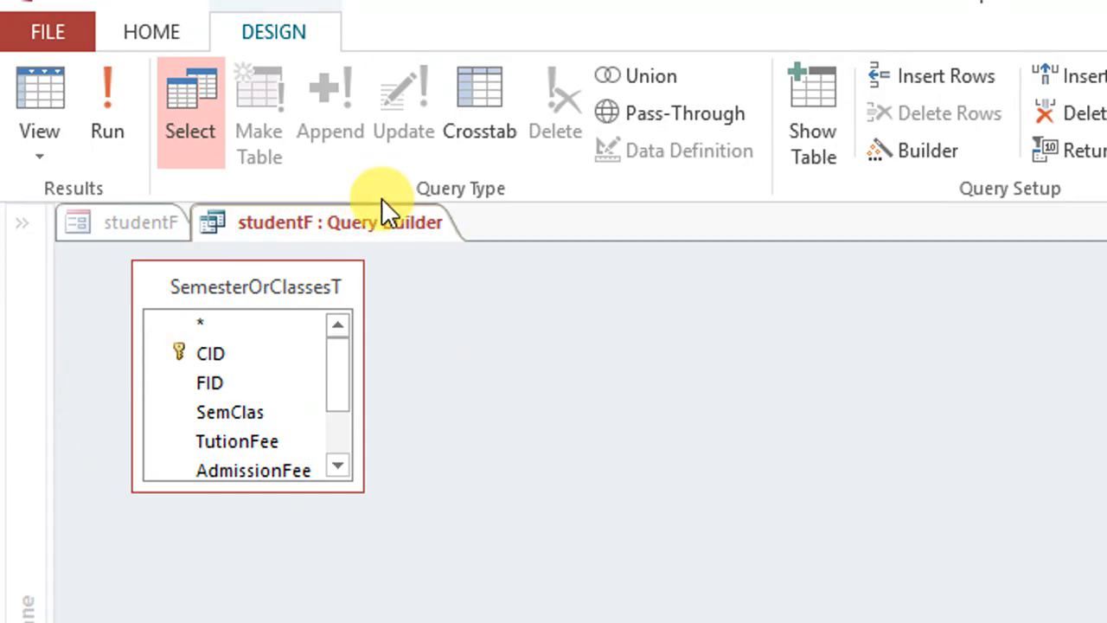
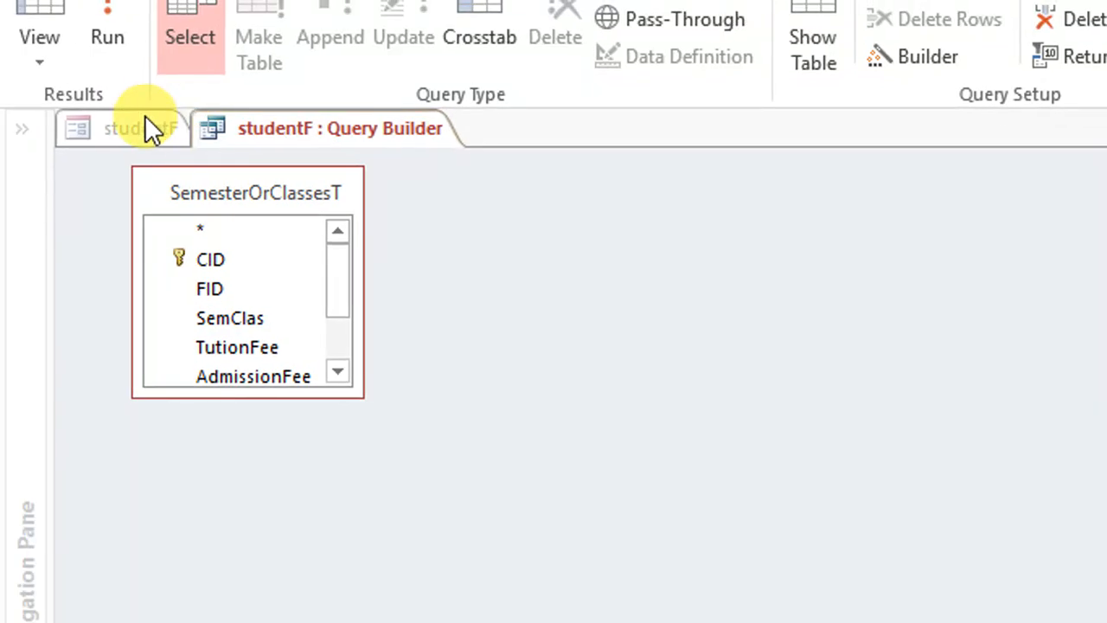
right_click(322, 130)
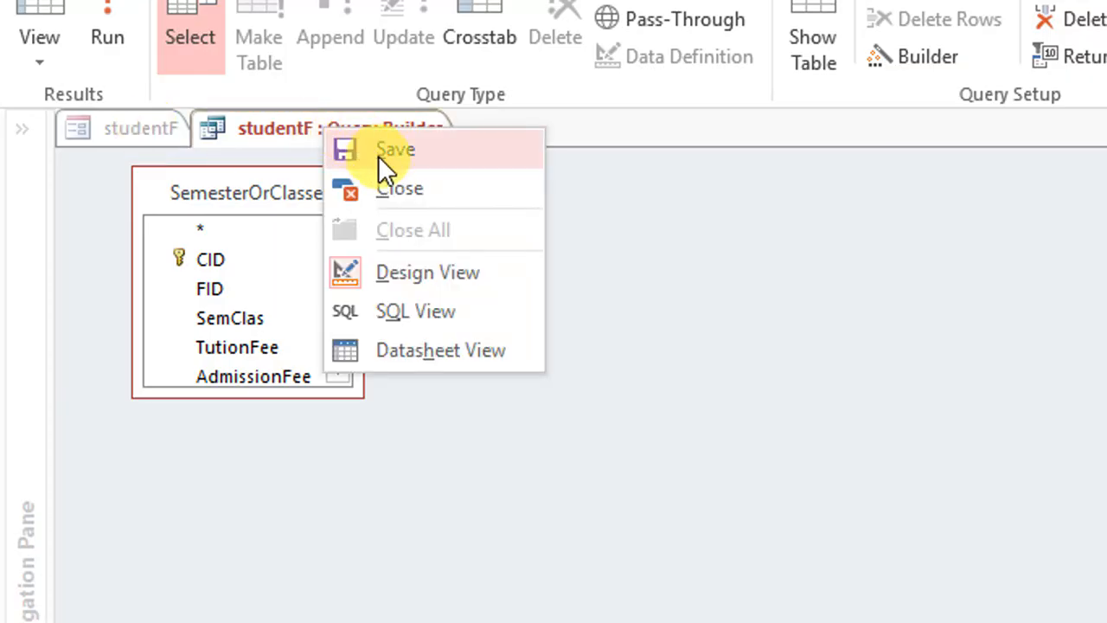
click(450, 193)
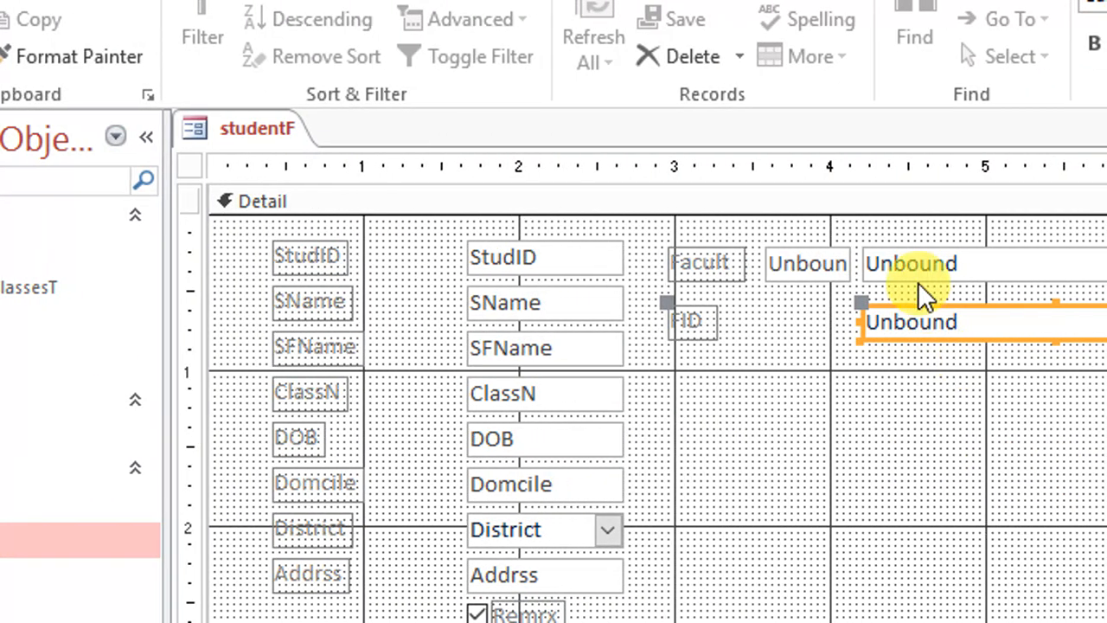
Step: Examine the FID field in the Facult combo box's row source query, and close the query builder
click(922, 265)
click(1075, 334)
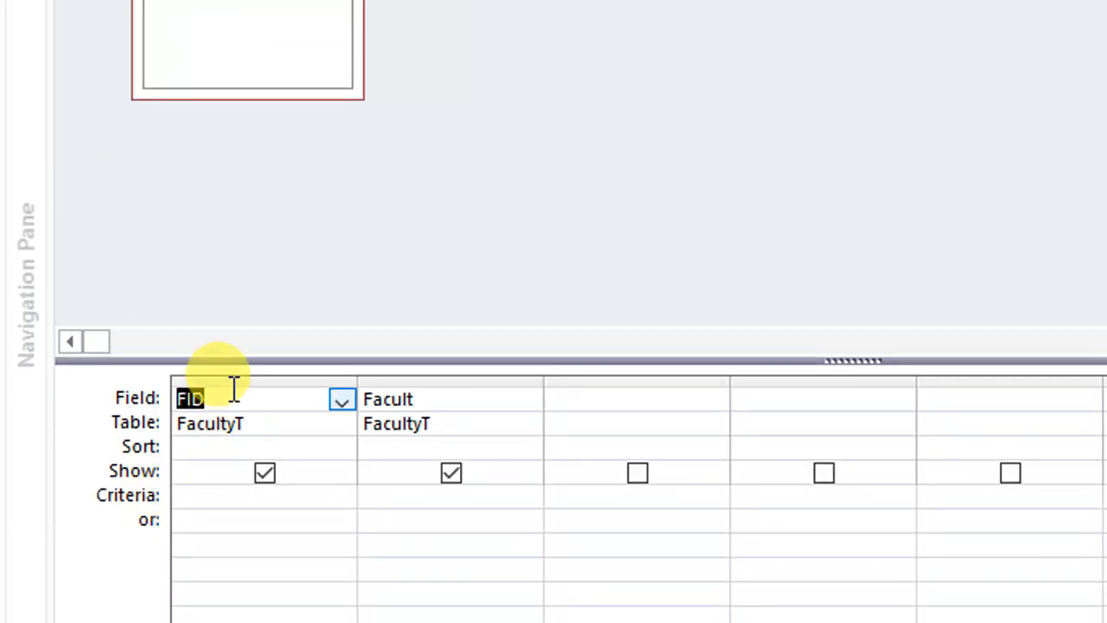
click(233, 381)
right_click(406, 112)
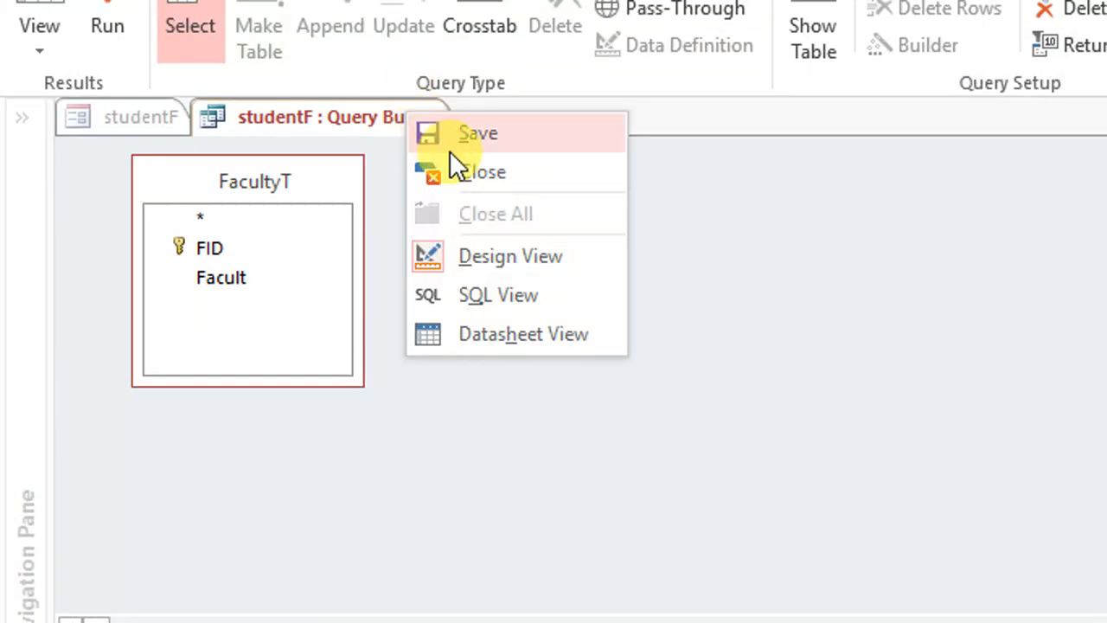
click(454, 166)
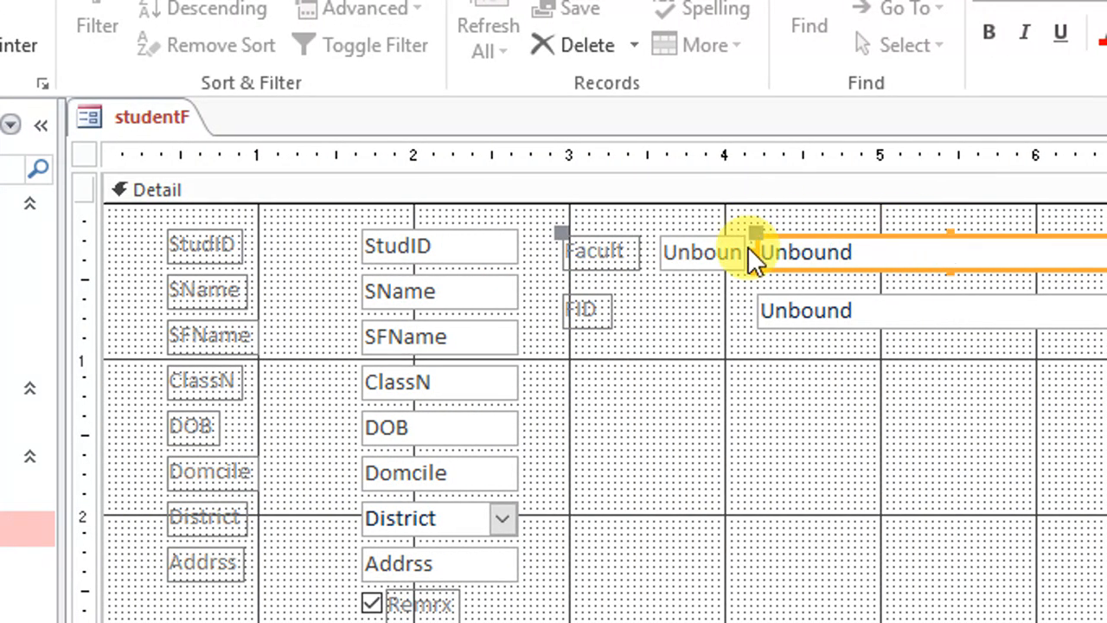
Step: Set the FID criteria to [Forms]![studentF]![Text16] in the FID combo box's row source query
click(702, 252)
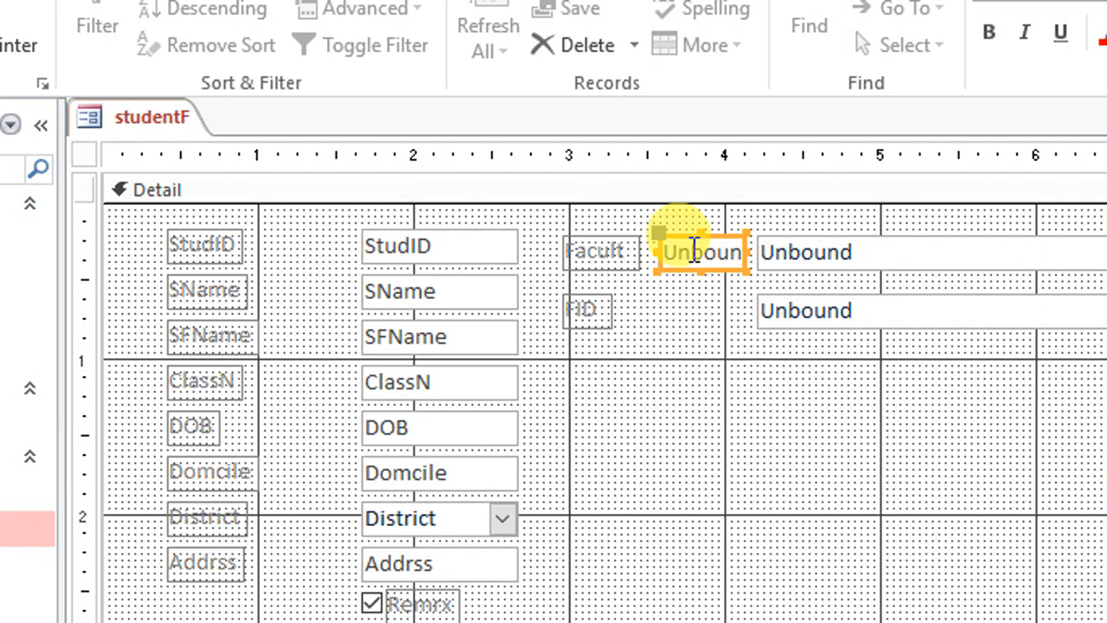
click(810, 315)
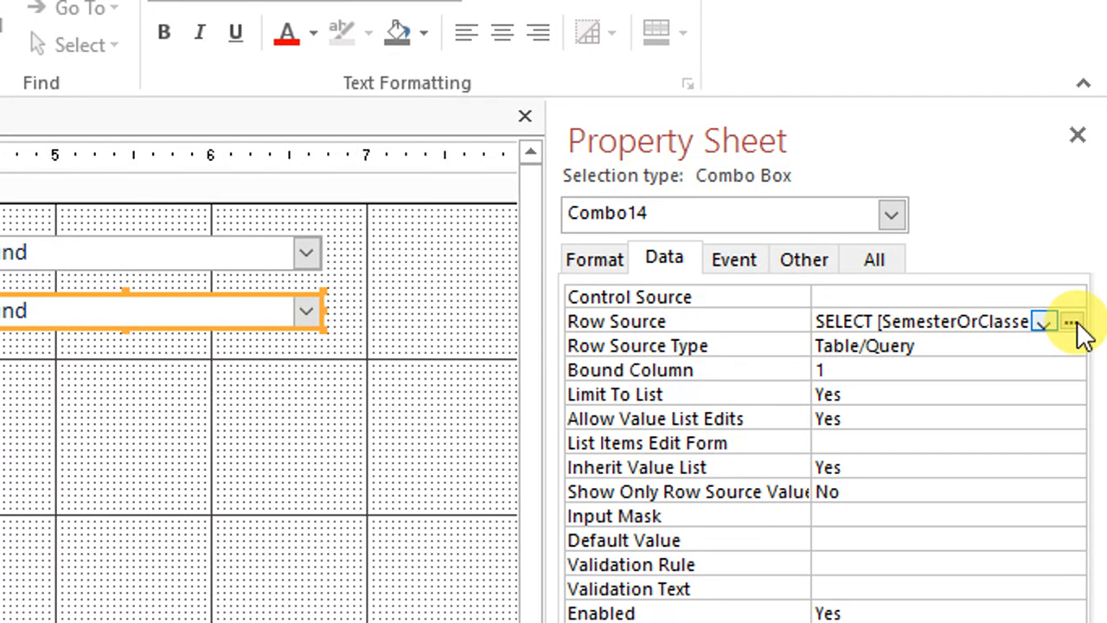
click(1073, 322)
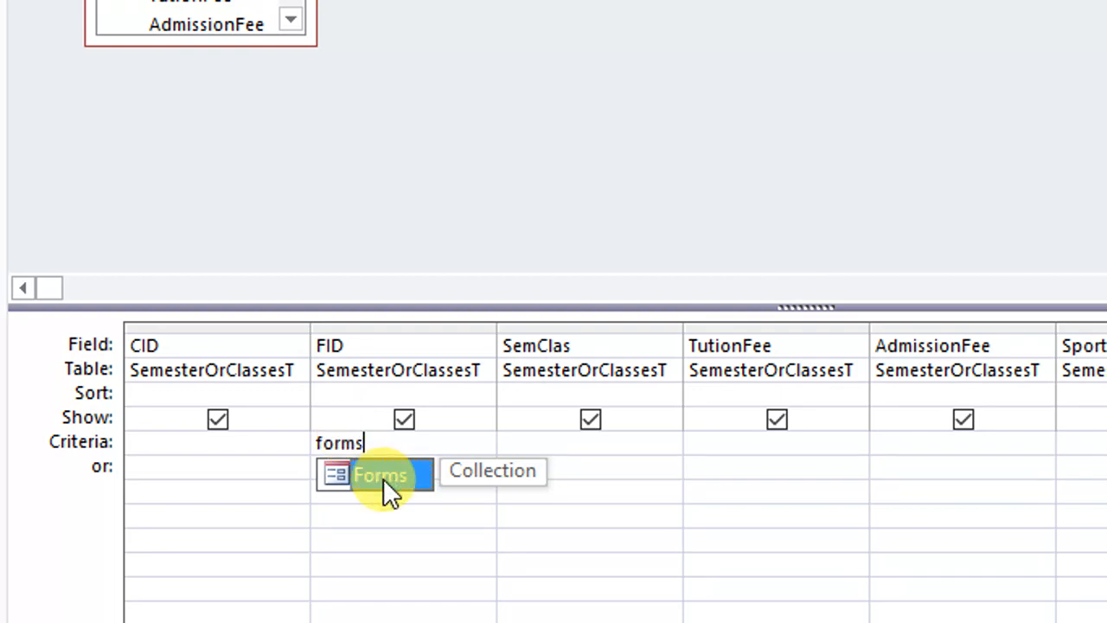
double_click(383, 479)
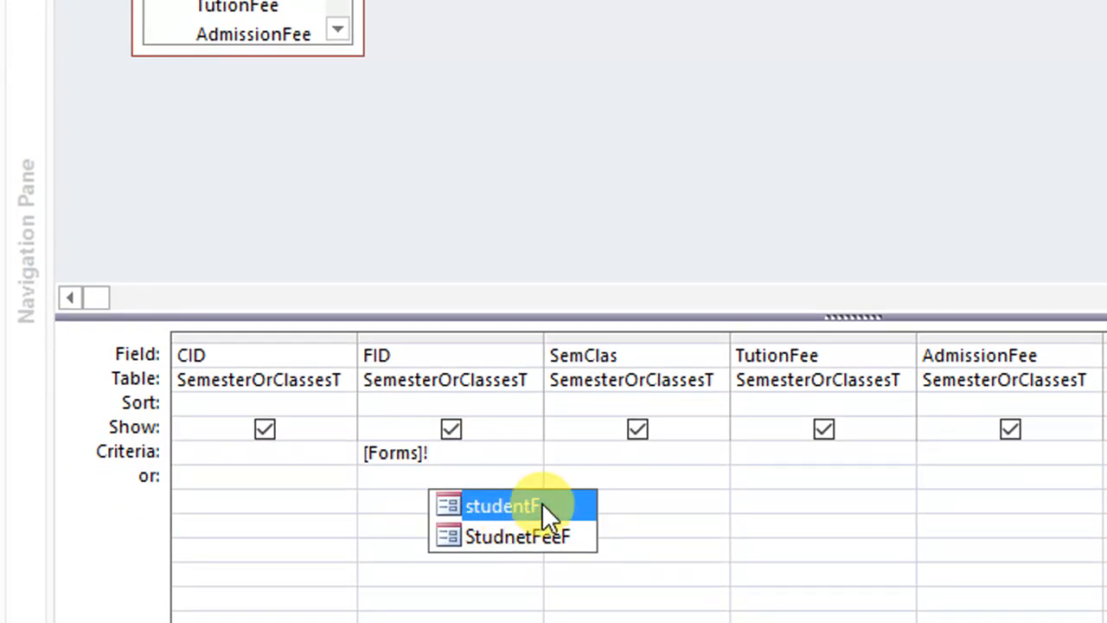
double_click(544, 505)
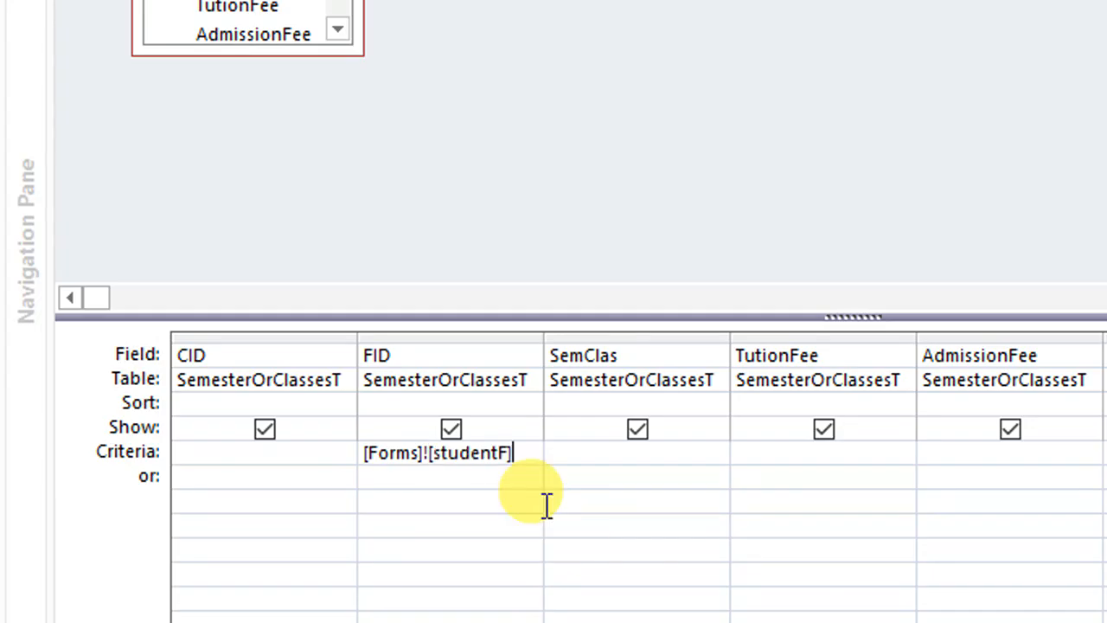
text(!)
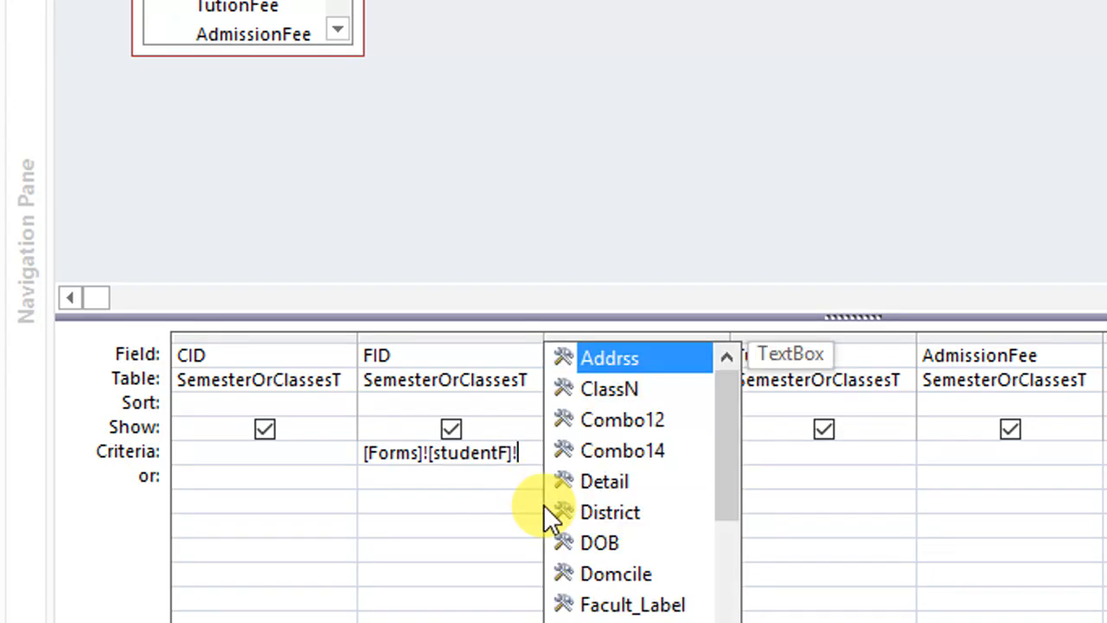
scroll(680, 526, down, 4)
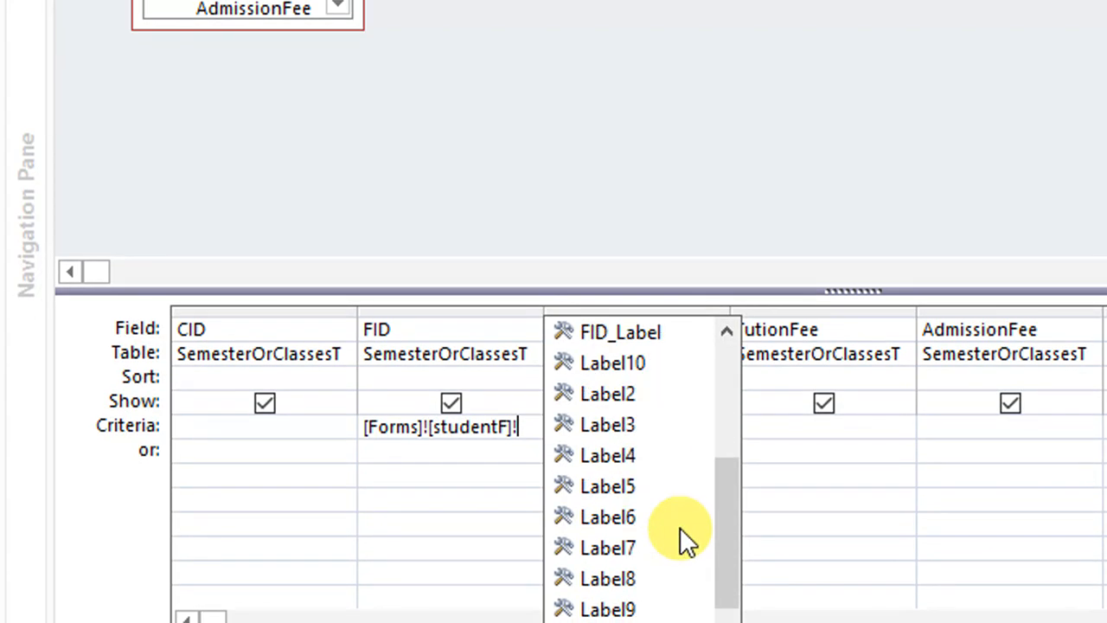
scroll(665, 552, up, 2)
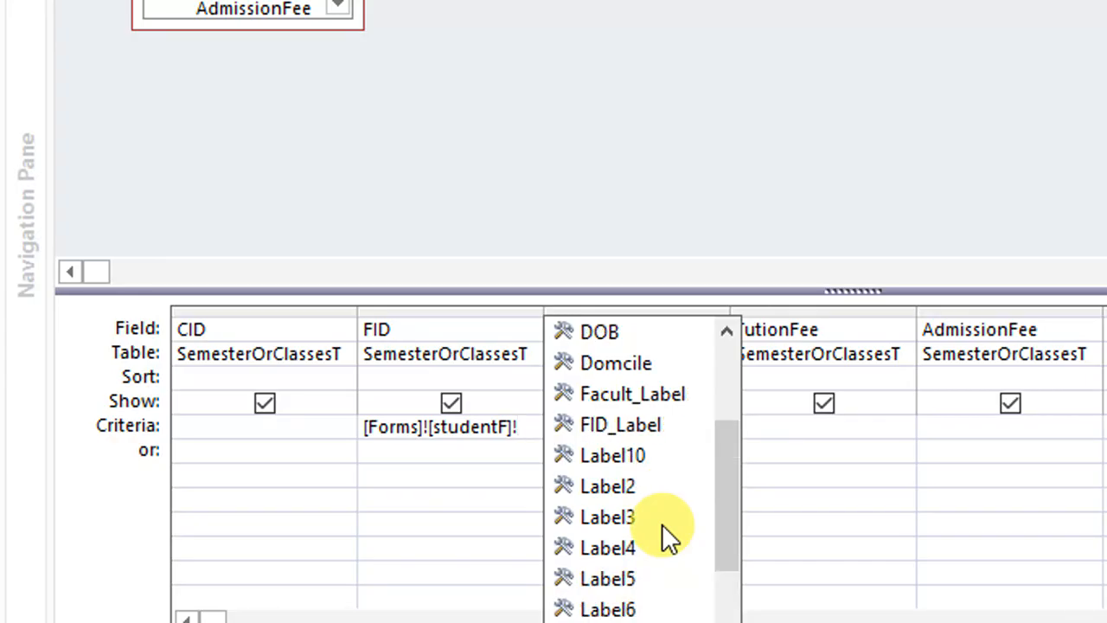
scroll(663, 524, down, 2)
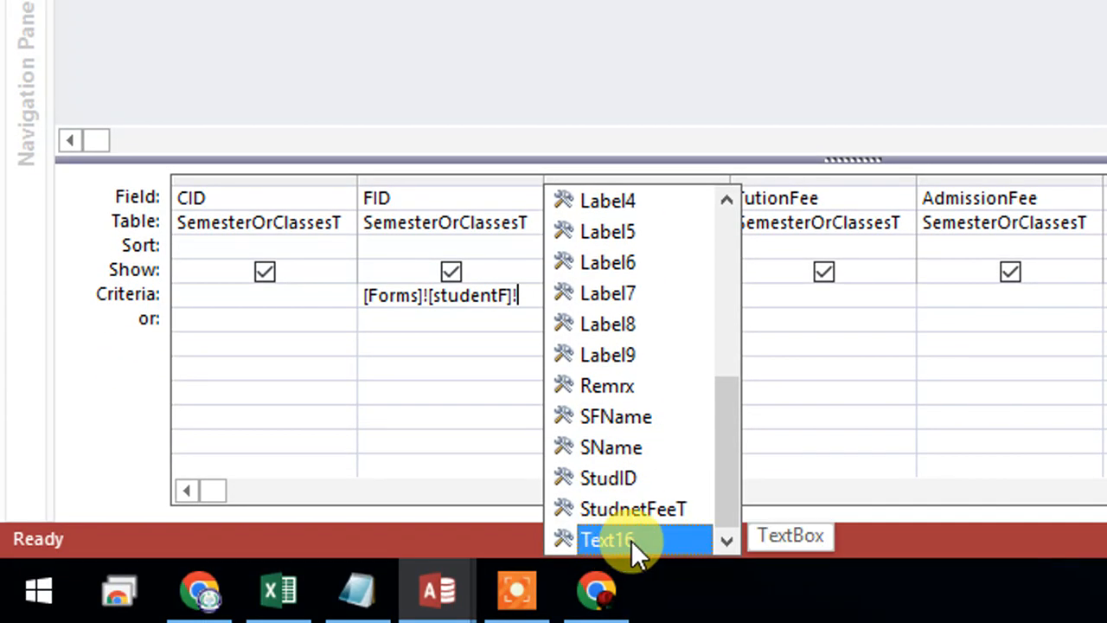
double_click(630, 540)
click(509, 341)
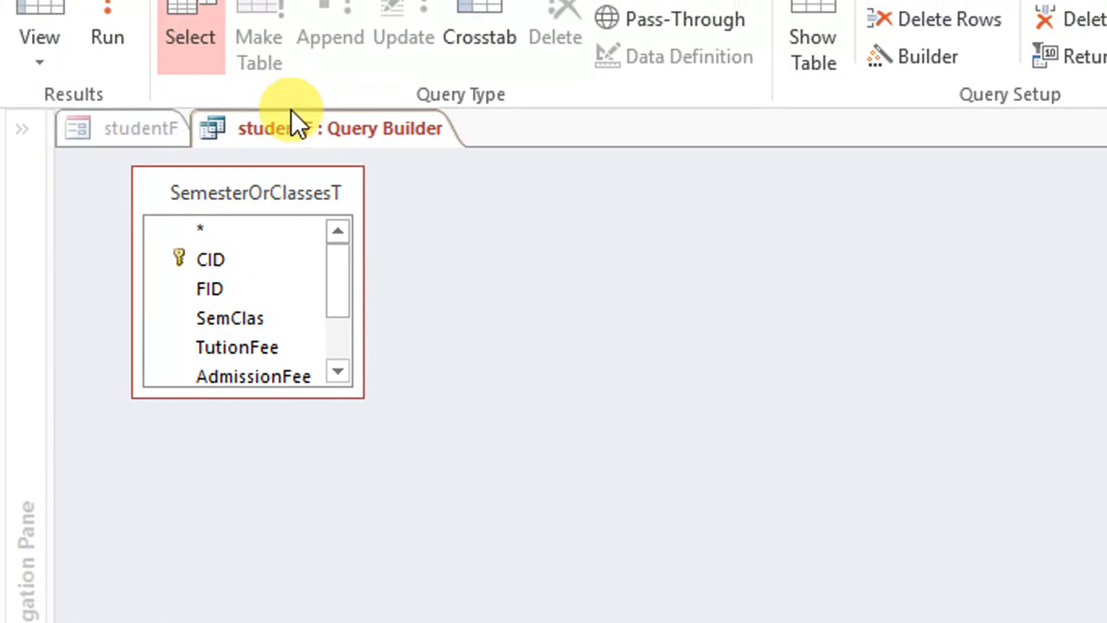
Step: Save and close the row source query builder, and show the studentF form in Form View
right_click(291, 130)
click(339, 151)
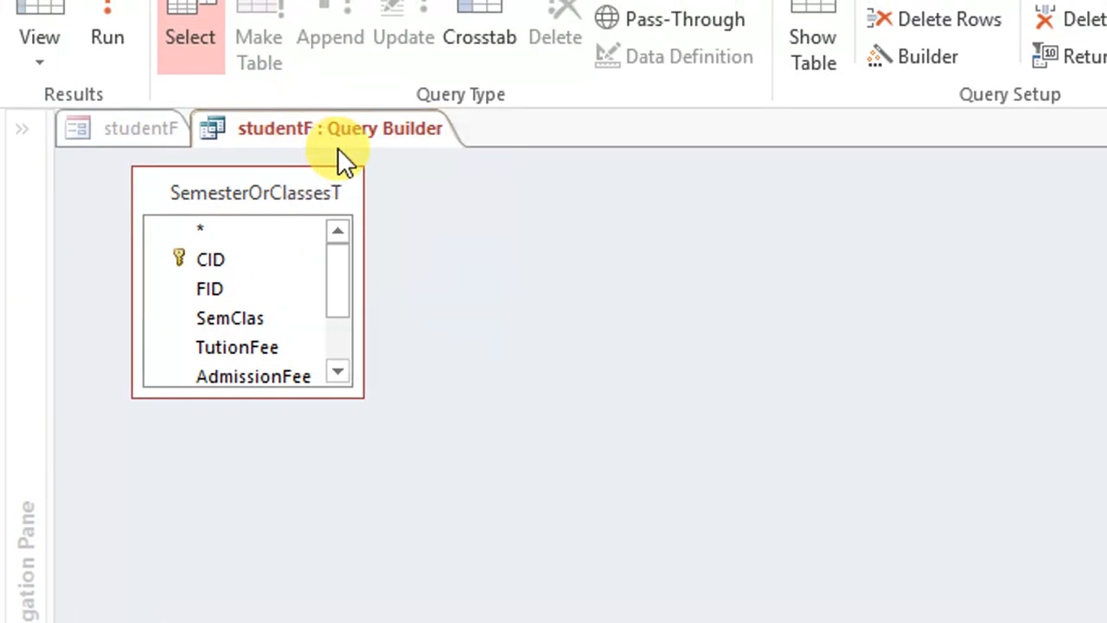
right_click(308, 120)
click(355, 143)
right_click(285, 130)
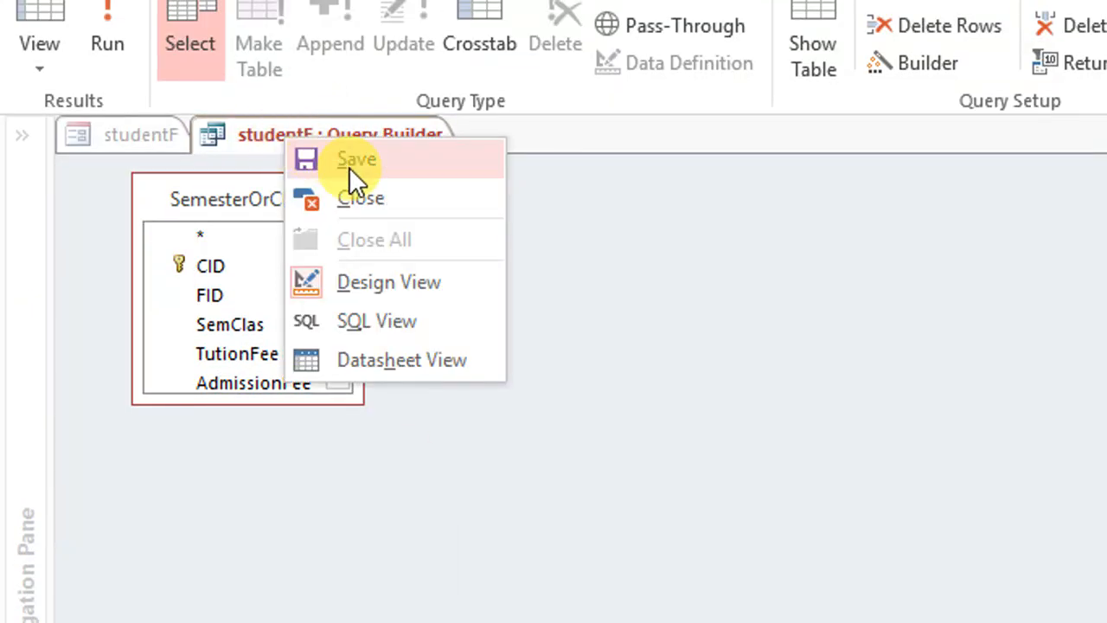
click(348, 194)
click(67, 92)
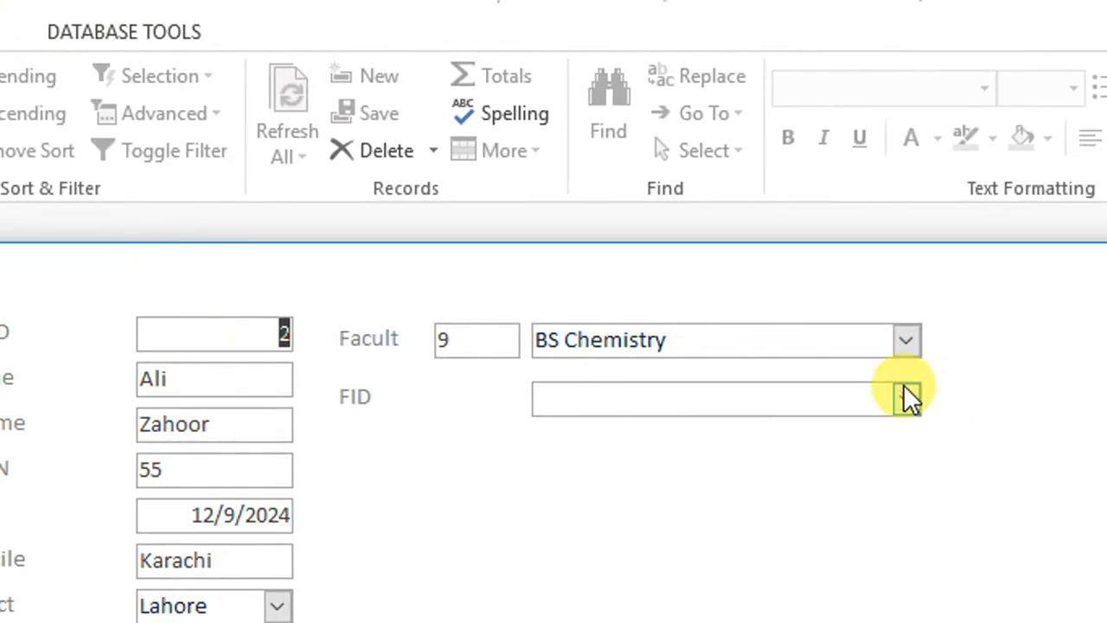
Step: Check the FID combo box's list with KG and PlayGroup chosen as the faculty
click(906, 342)
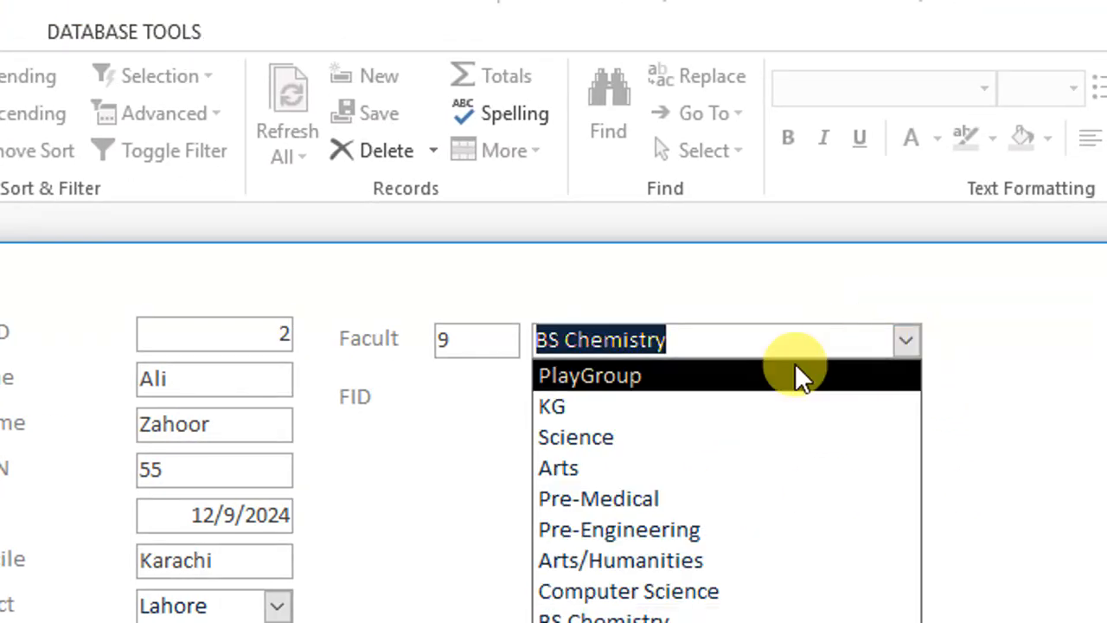
click(589, 408)
click(905, 400)
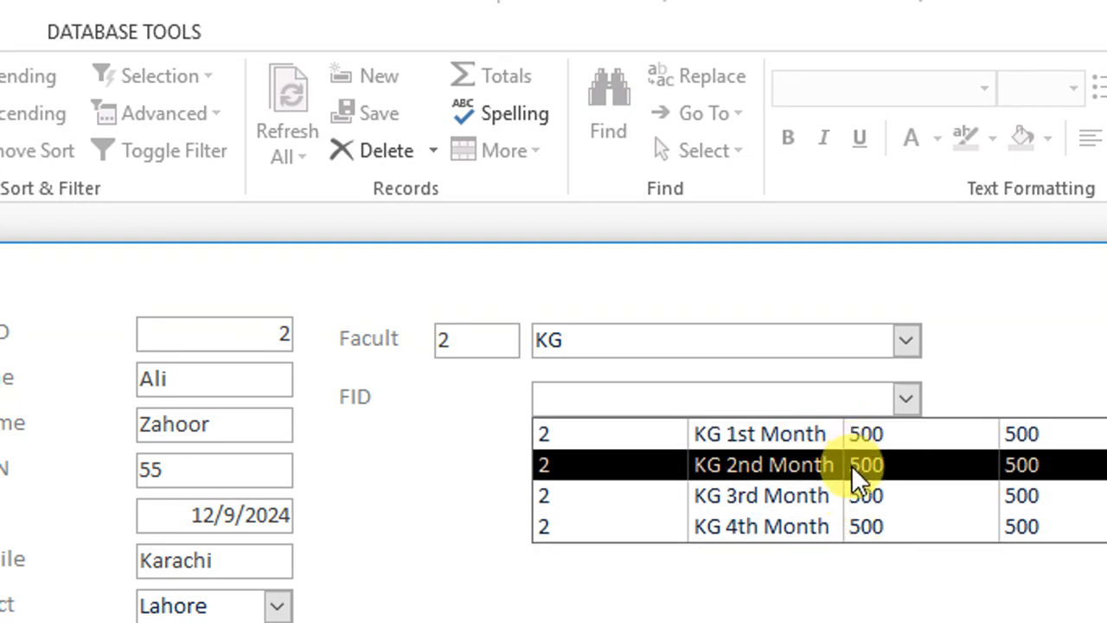
click(906, 340)
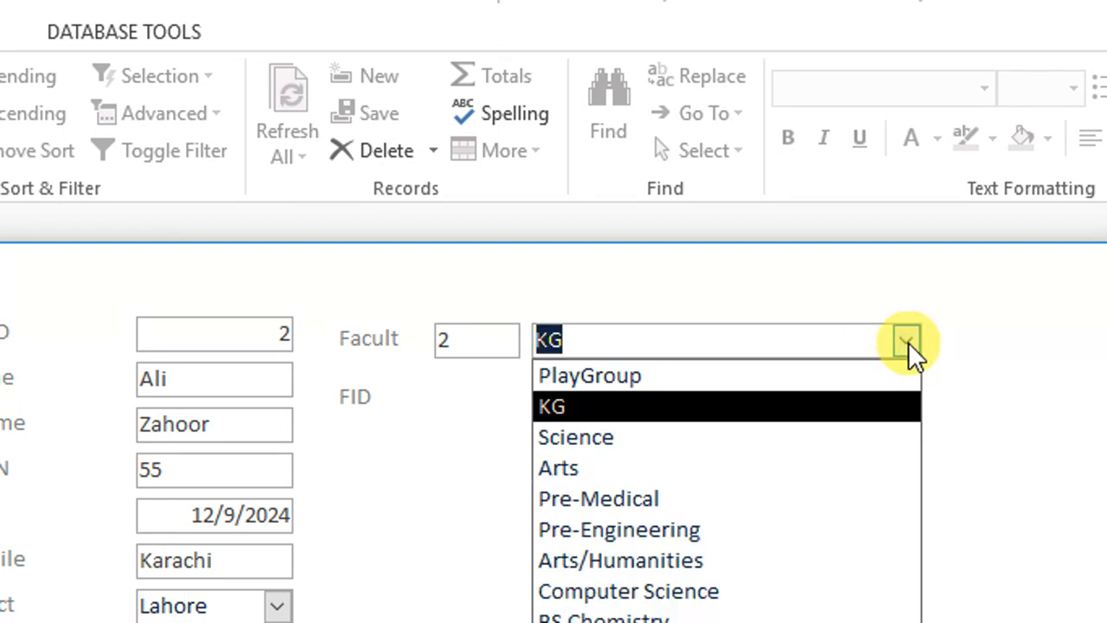
click(731, 378)
click(906, 399)
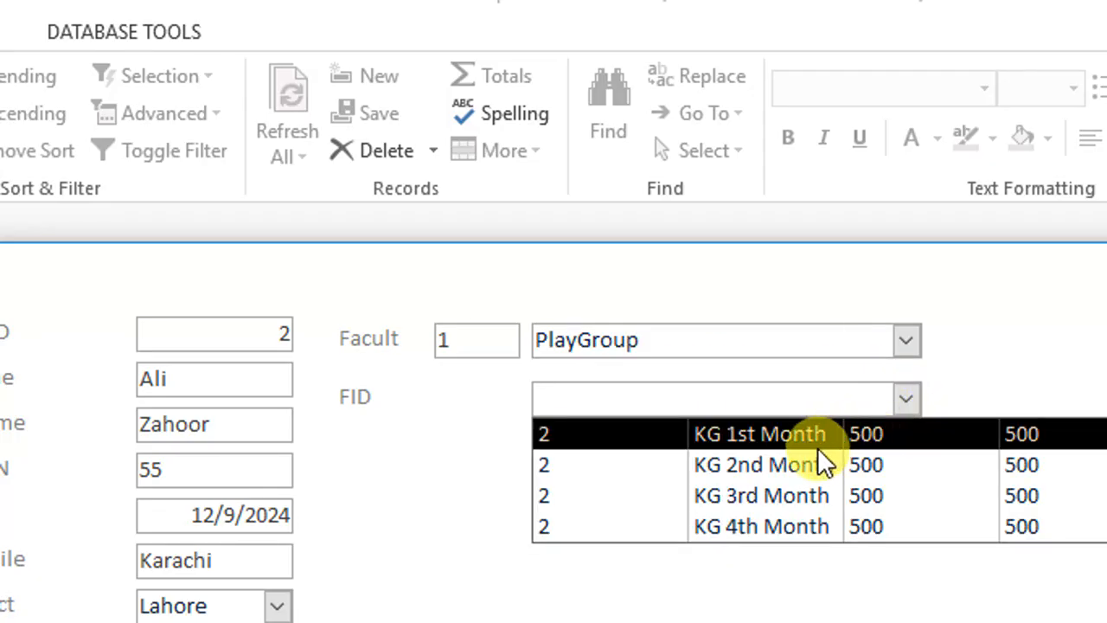
click(956, 360)
click(894, 342)
click(694, 378)
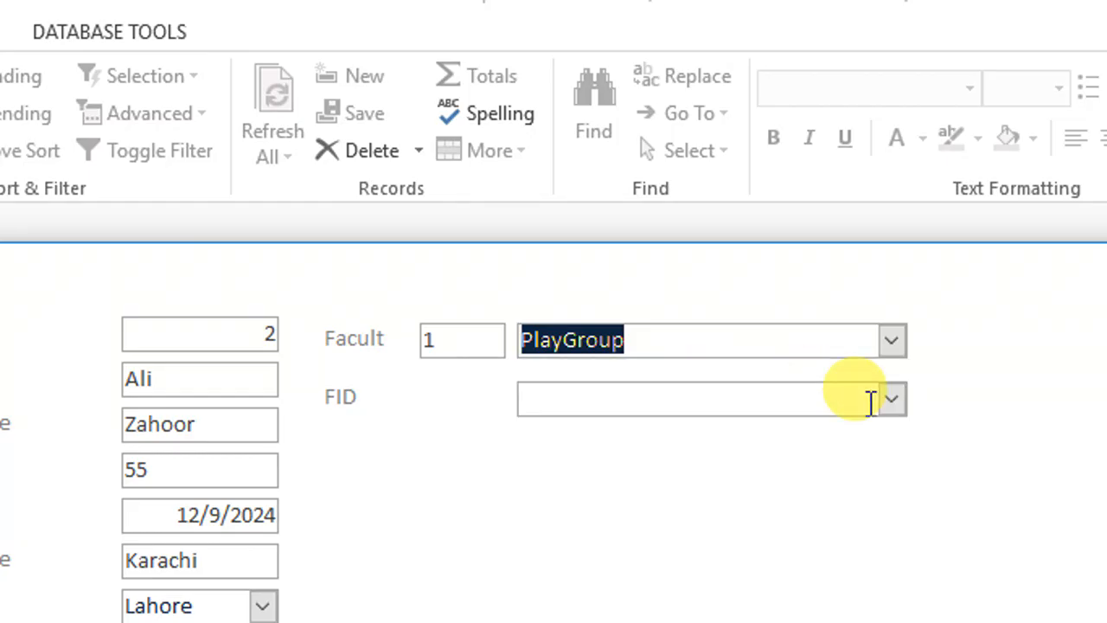
click(891, 399)
right_click(1027, 333)
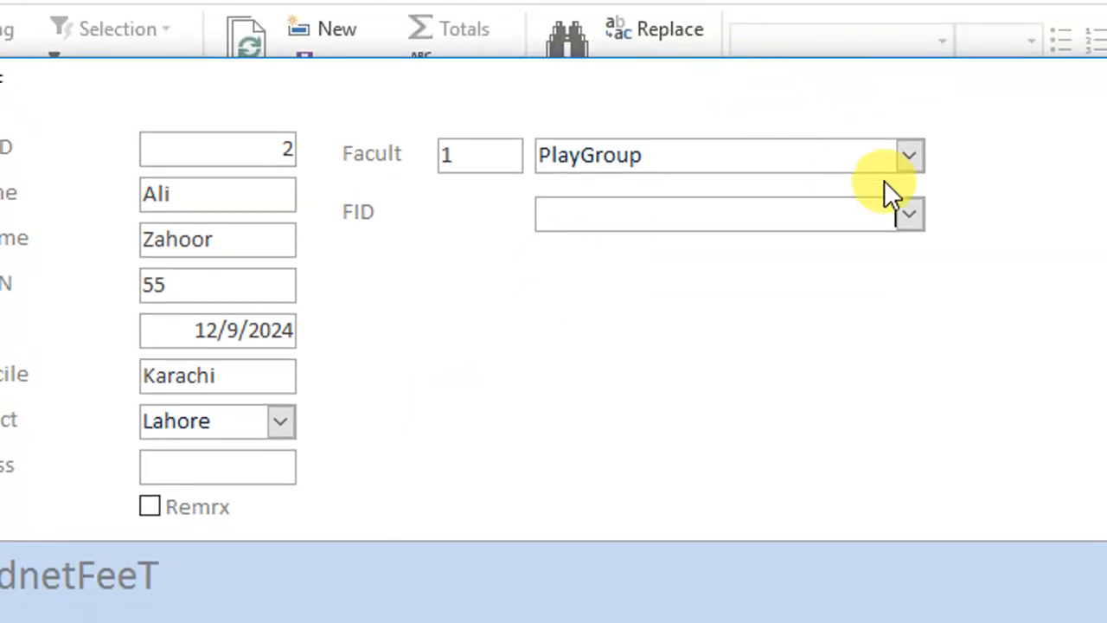
right_click(1025, 179)
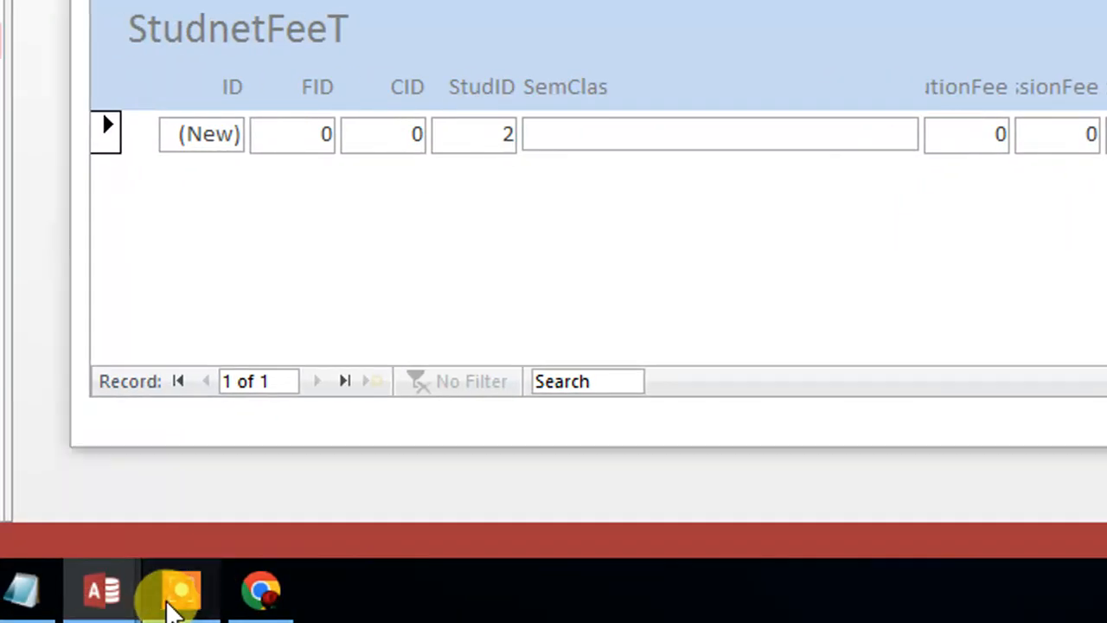
click(168, 600)
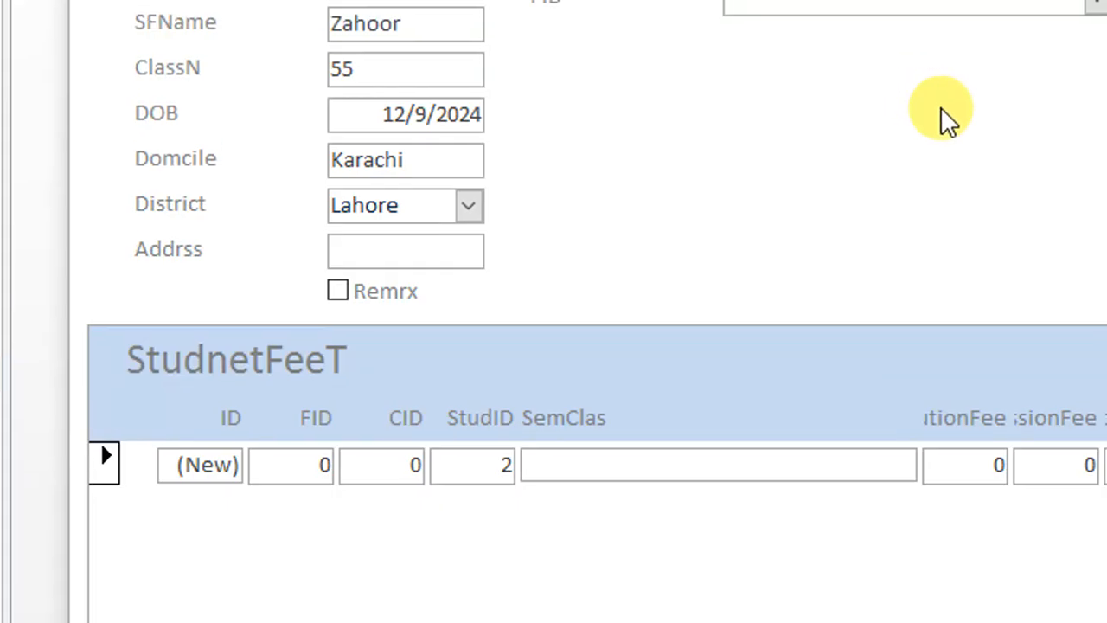
Step: In Design View, open the After Update event procedure of the Facult combo box in the code editor
right_click(825, 107)
click(918, 198)
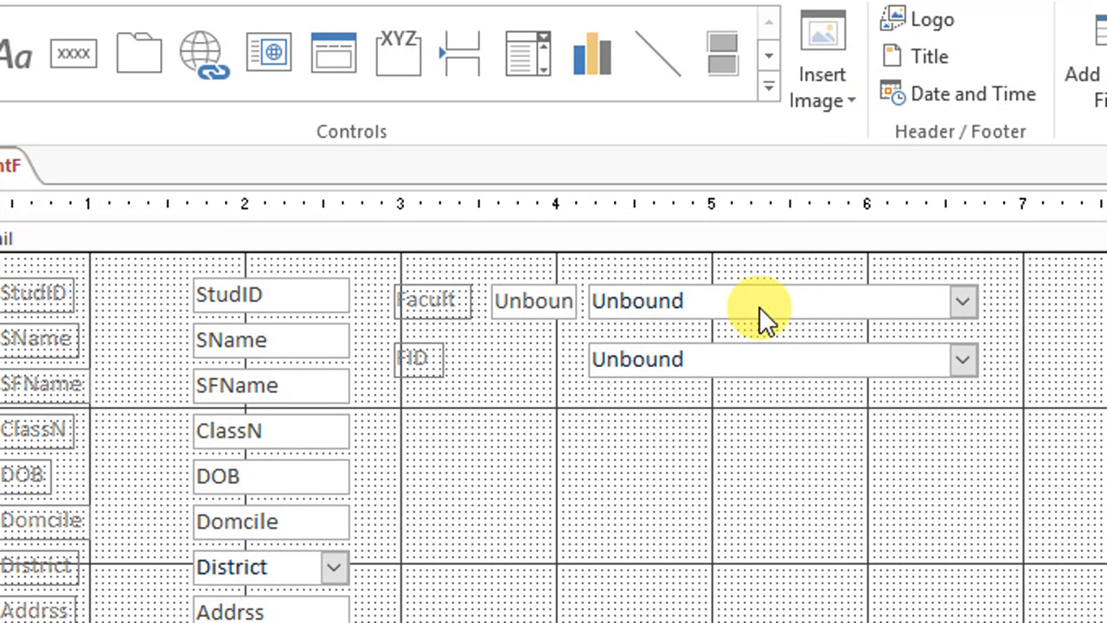
click(675, 363)
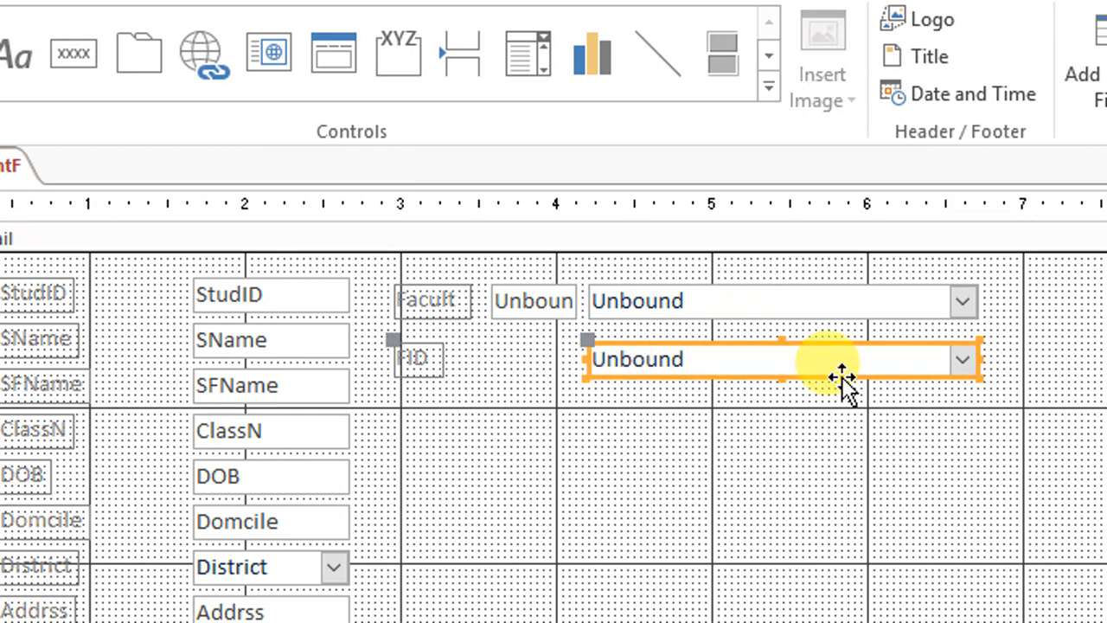
click(768, 303)
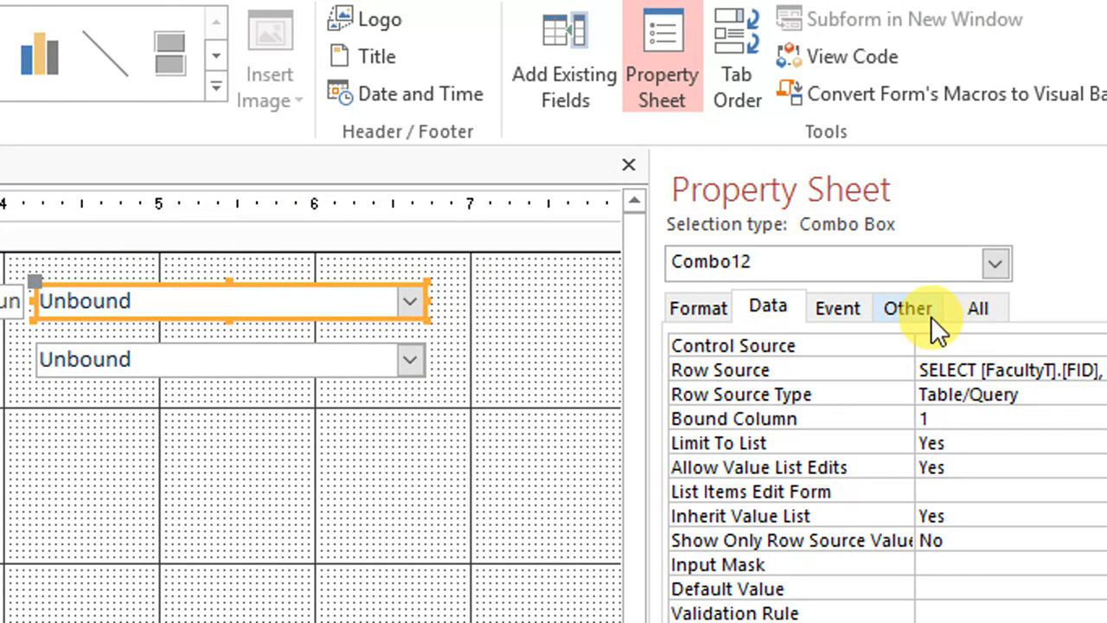
click(839, 307)
click(960, 394)
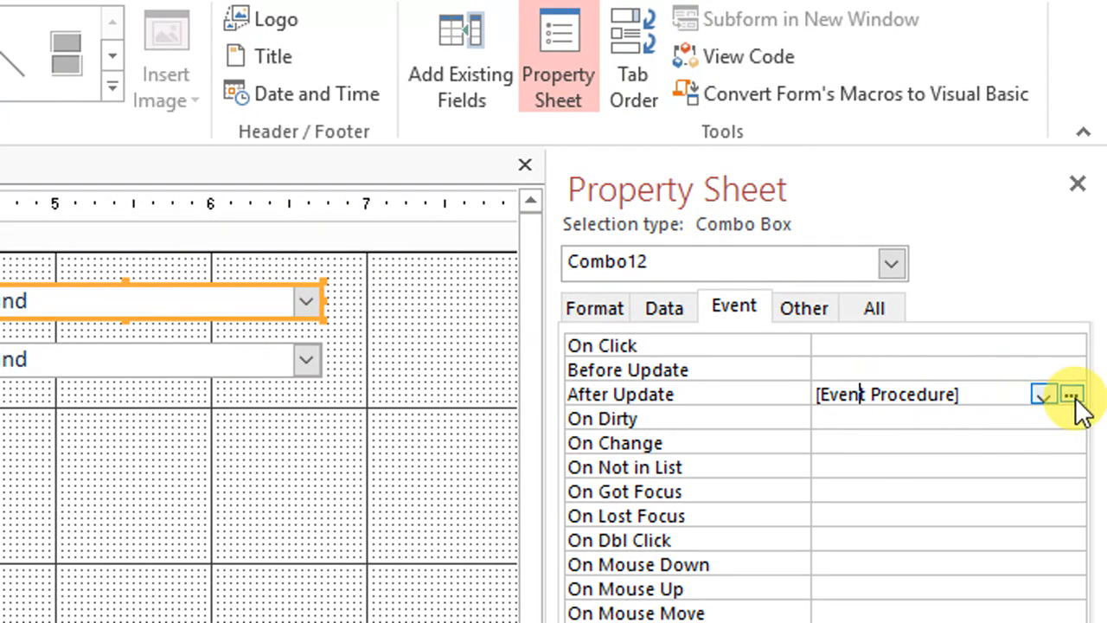
click(1073, 395)
click(348, 192)
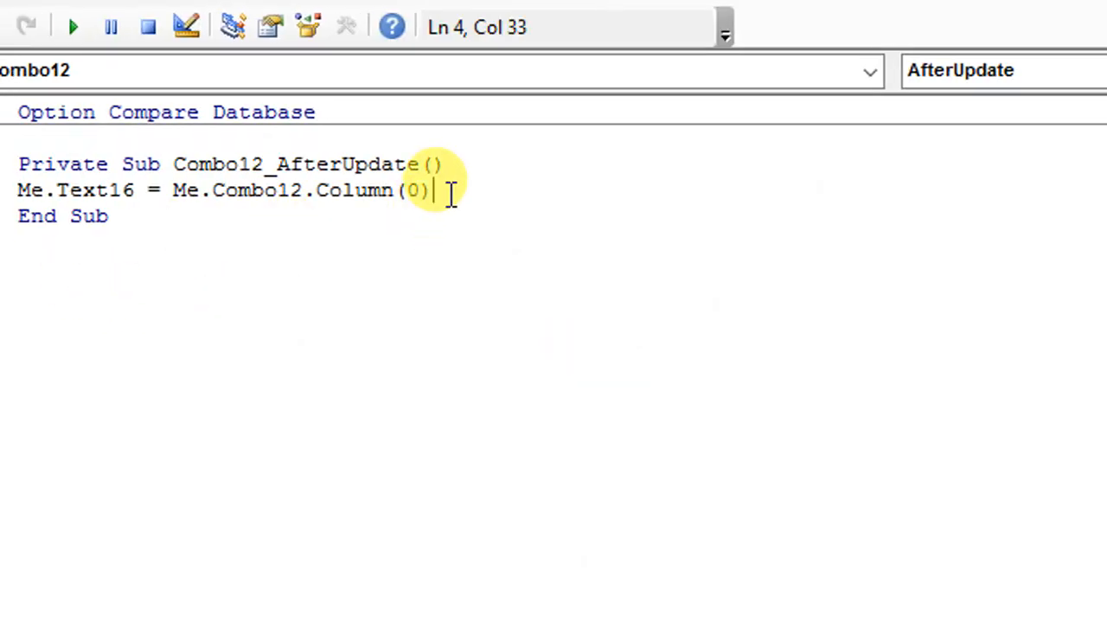
Step: Add the line me.Combo14.Requery below the Text16 assignment in Combo12_AfterUpdate, checking the FID combo box's name, and save the code
key(Return)
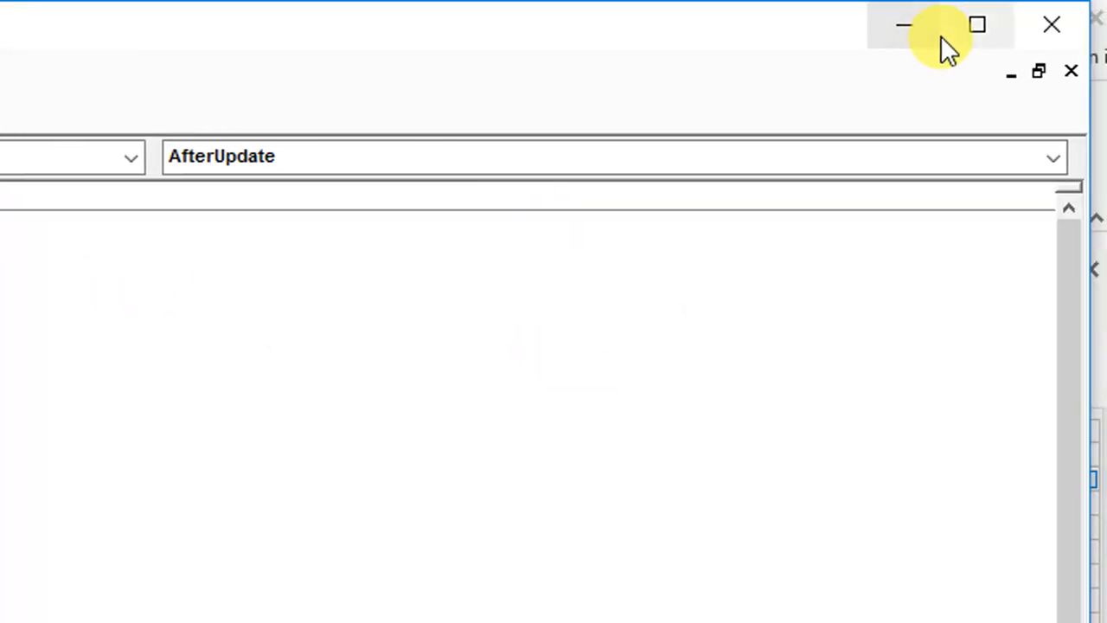
click(941, 35)
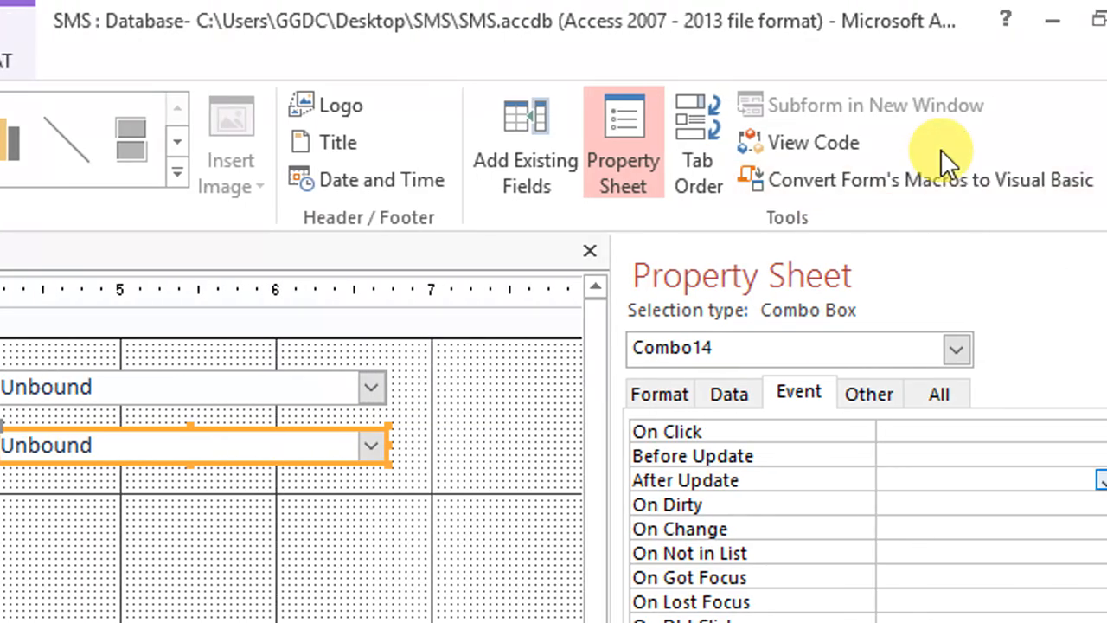
click(980, 26)
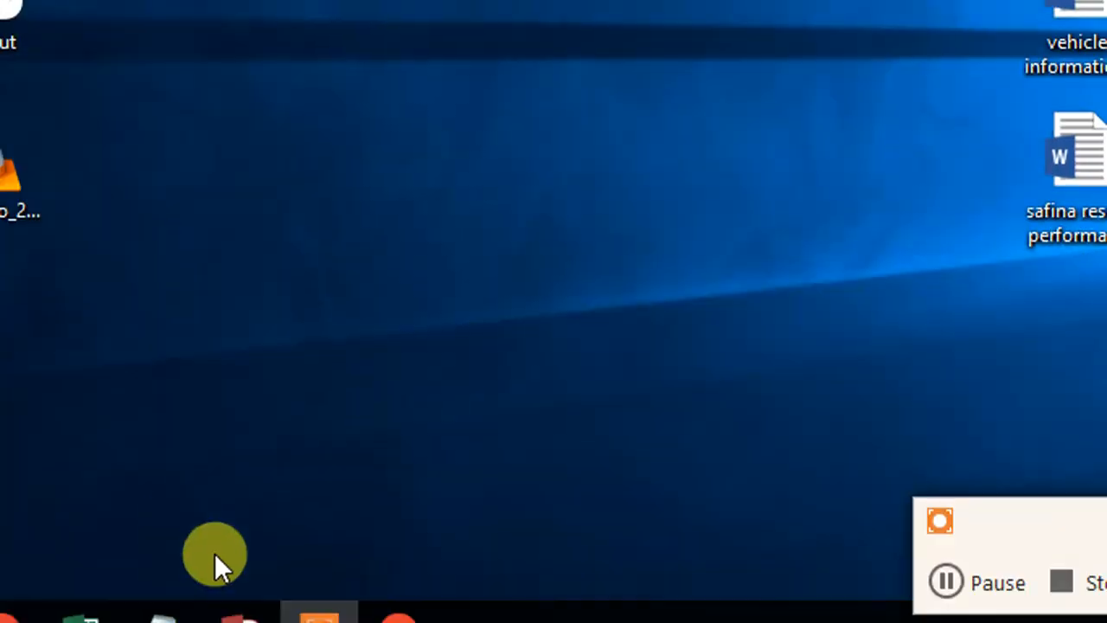
mouse_move(280, 606)
click(383, 494)
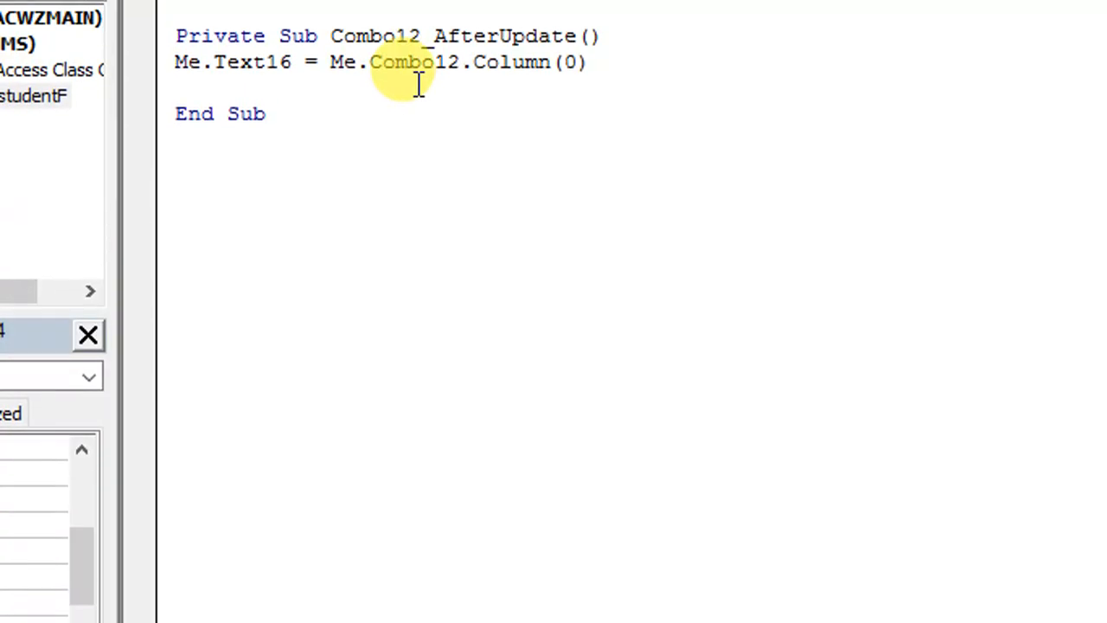
text(me.com)
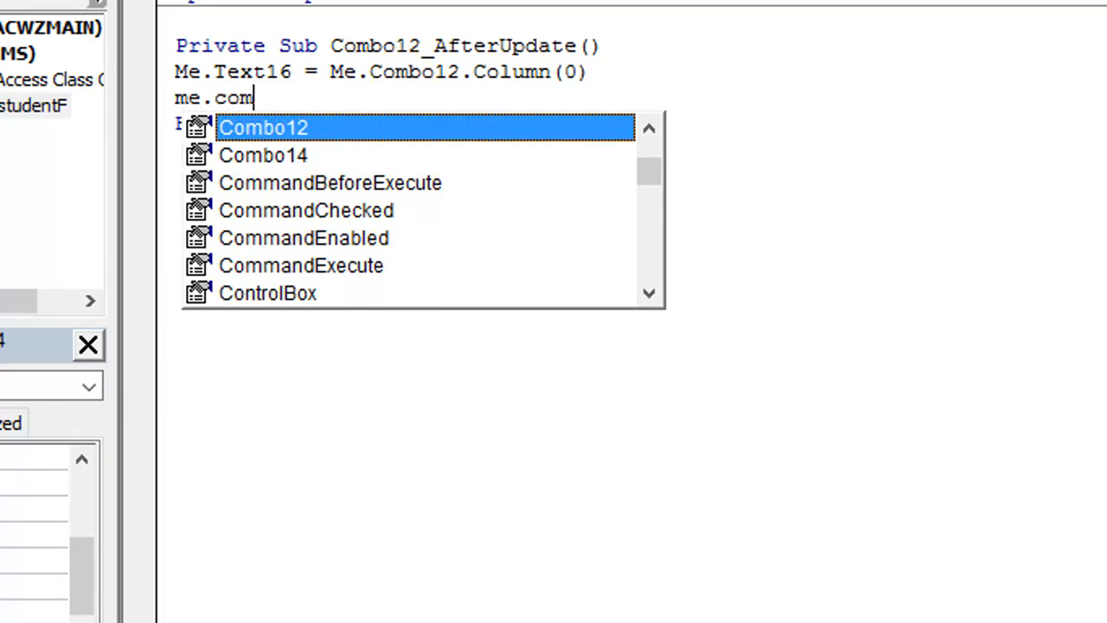
key(Down)
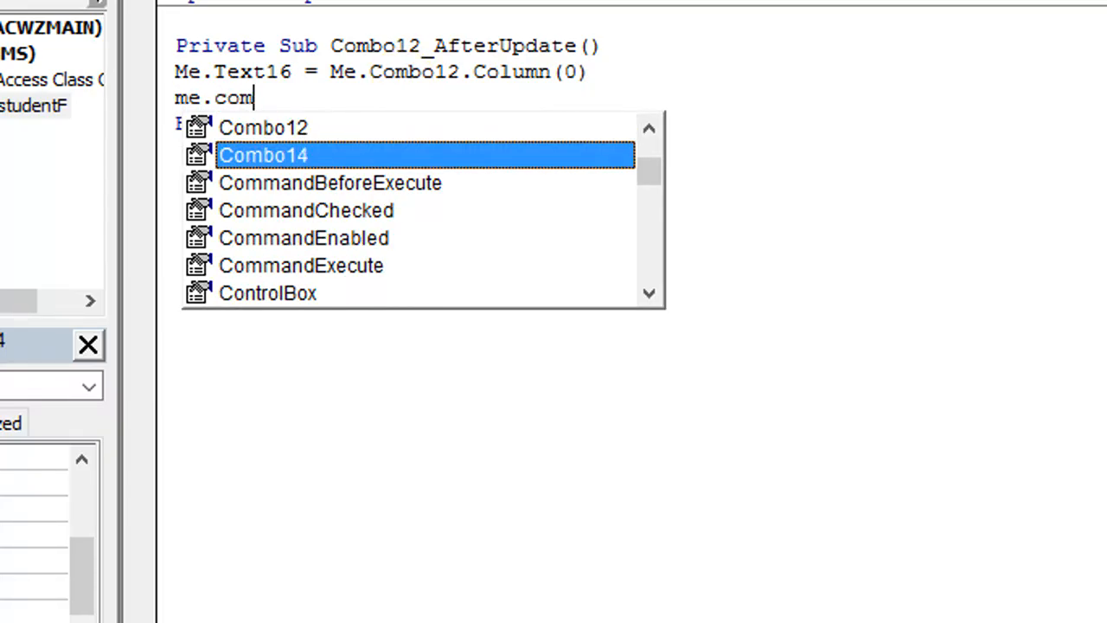
key(Tab)
text(.req)
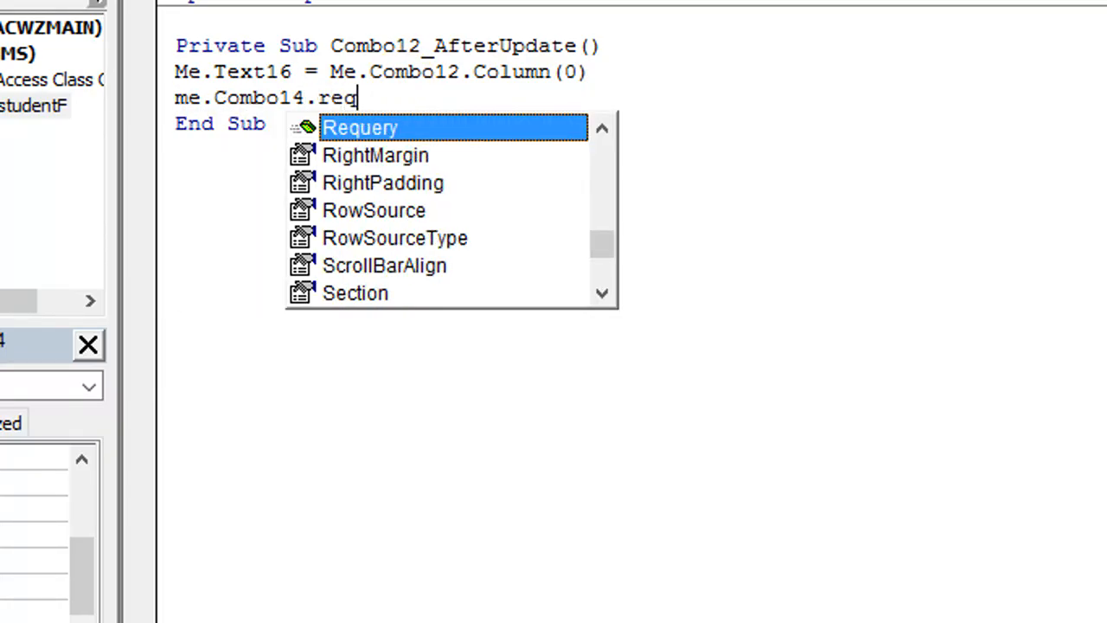
key(Tab)
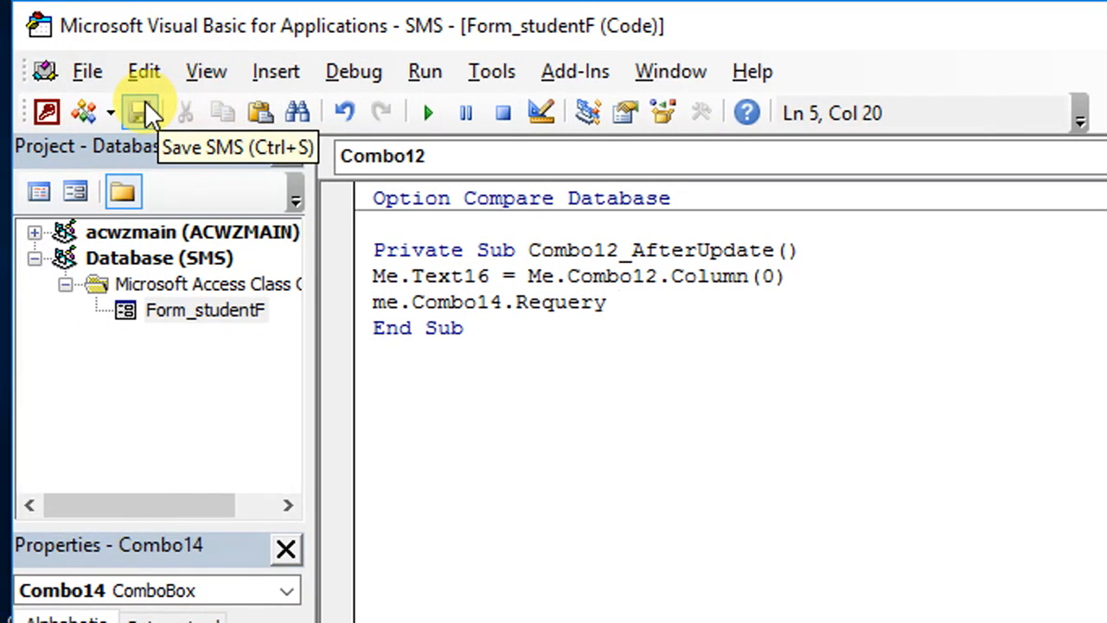
click(142, 113)
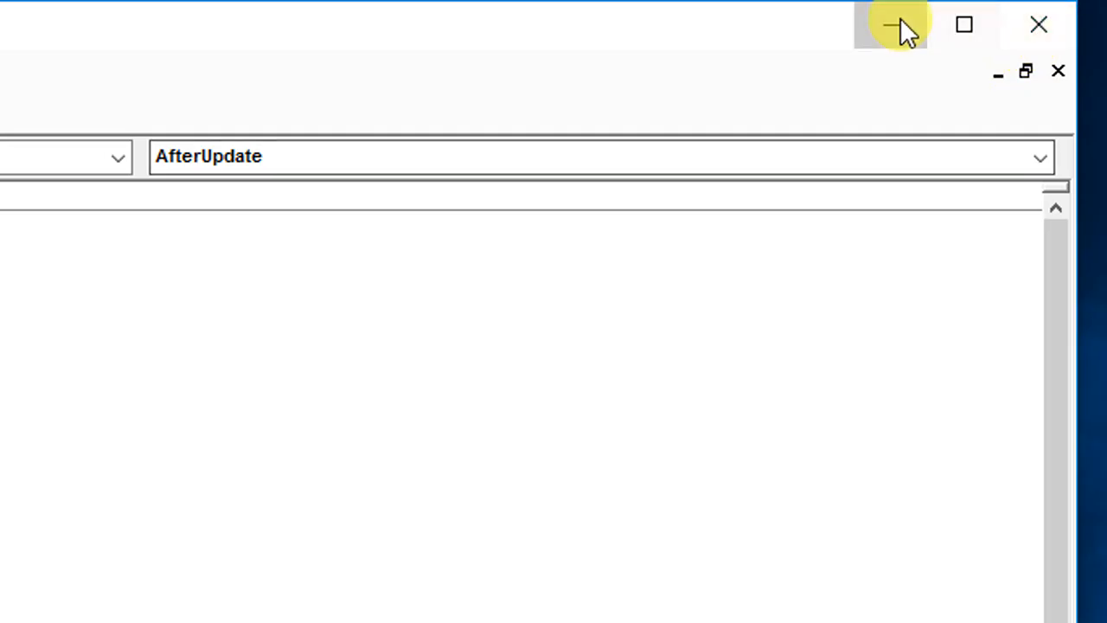
Step: Minimize the code editor, return to the Access window and show the studentF form in Form View
click(903, 27)
mouse_move(112, 601)
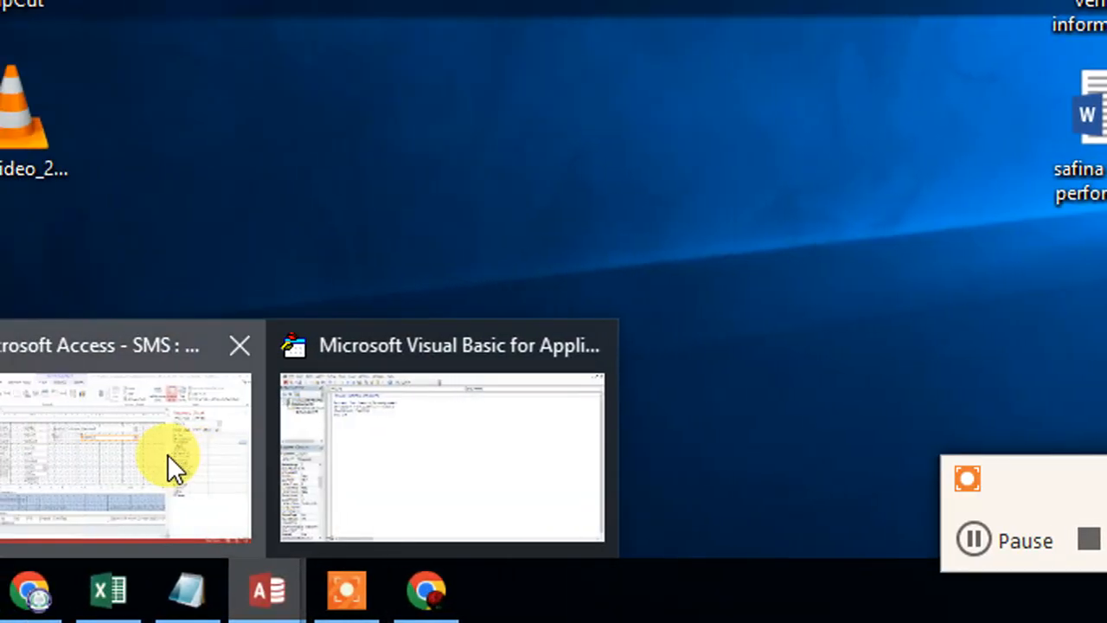
click(17, 465)
click(39, 129)
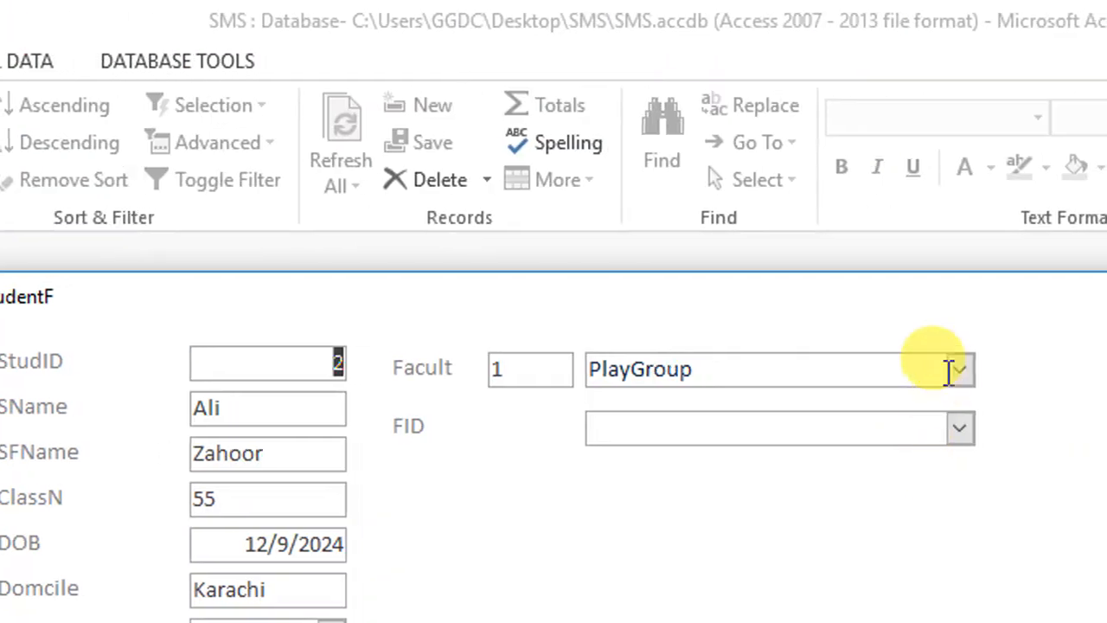
Step: Check the FID combo box's list with PlayGroup, KG and Science chosen as the faculty, ending on PlayGroup
click(951, 367)
click(693, 409)
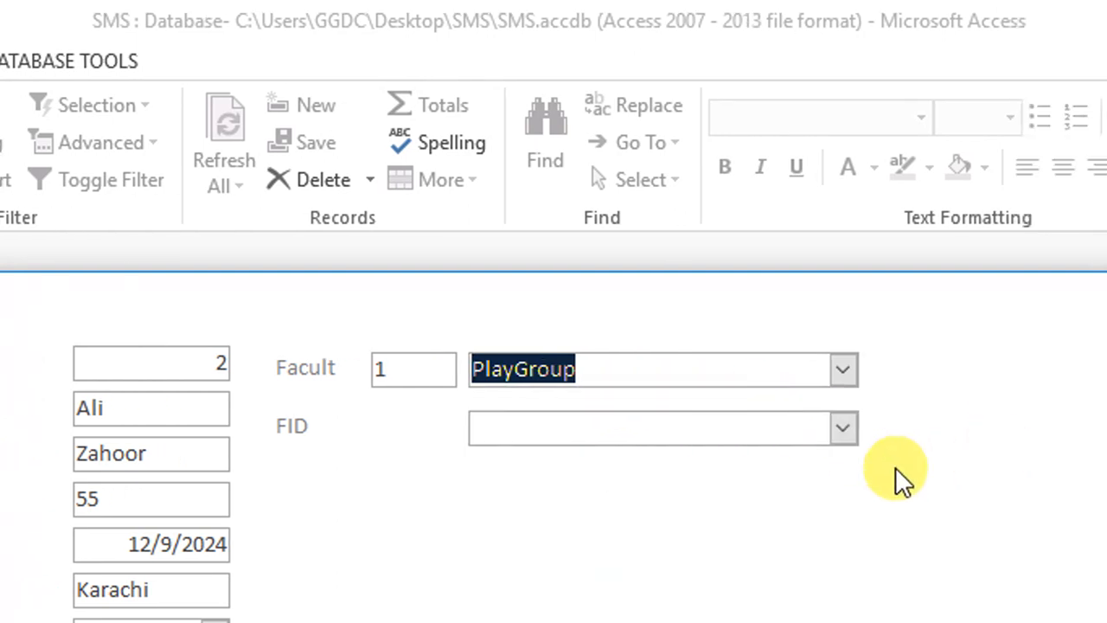
click(934, 427)
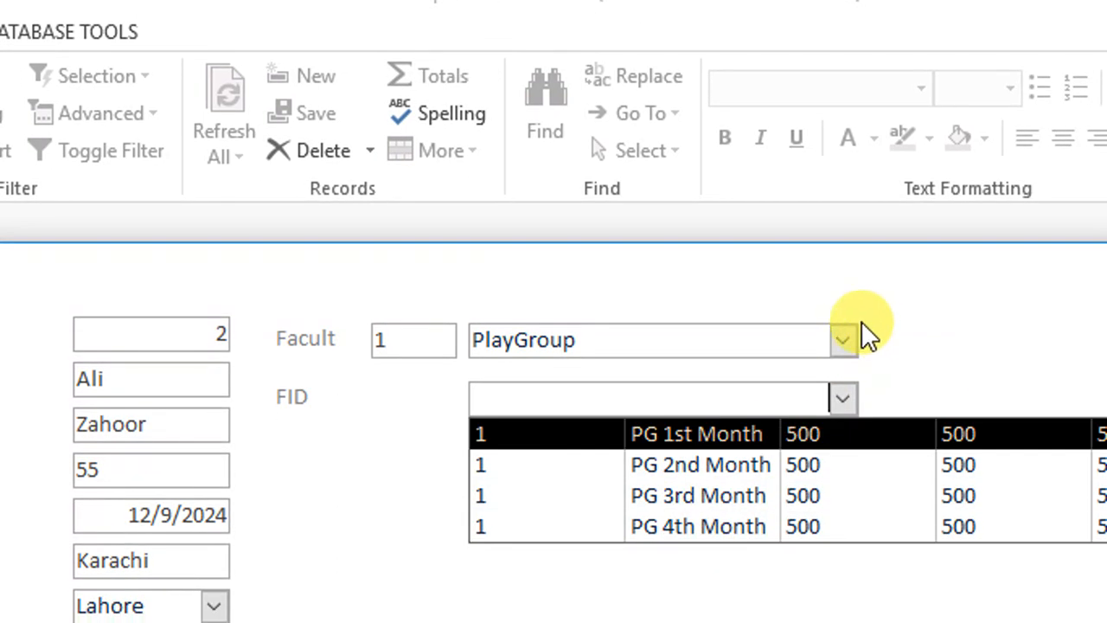
click(843, 369)
click(659, 403)
click(846, 400)
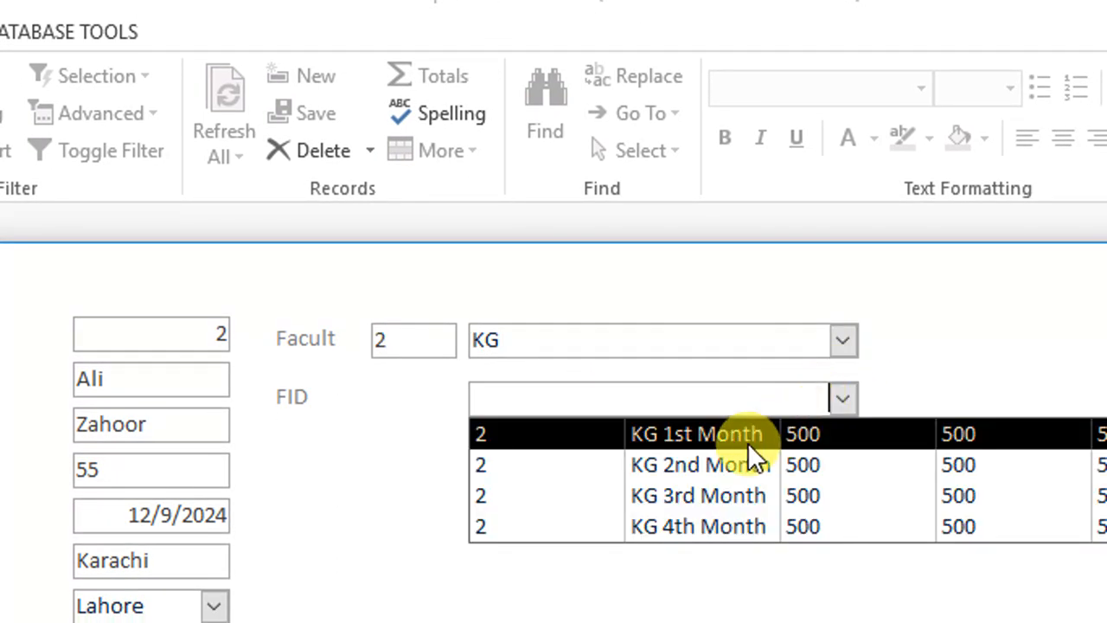
click(844, 340)
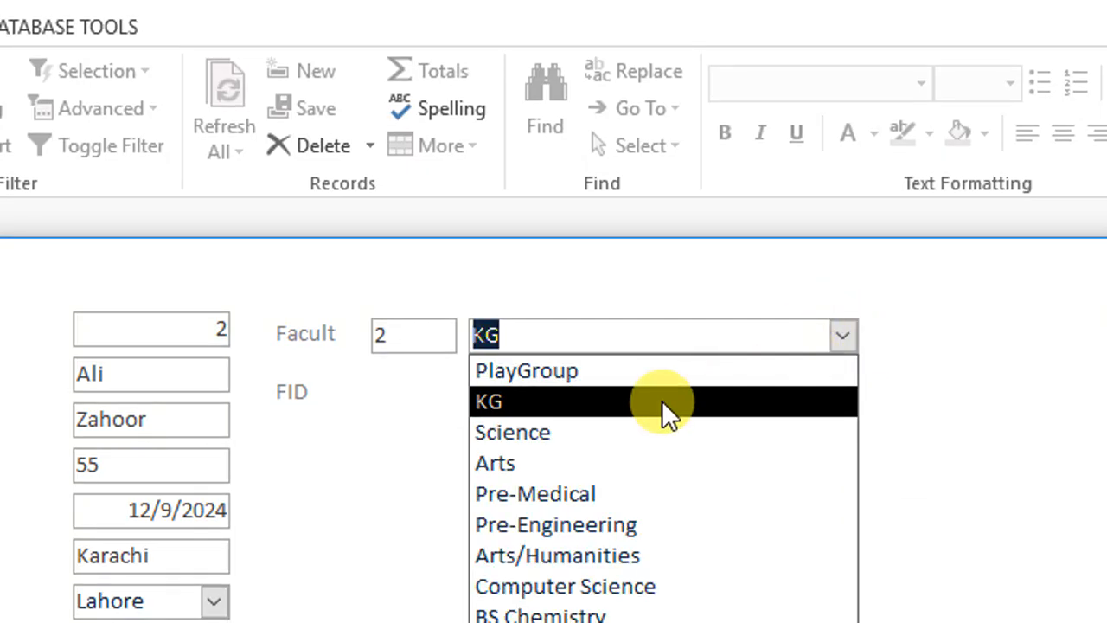
click(567, 440)
click(842, 394)
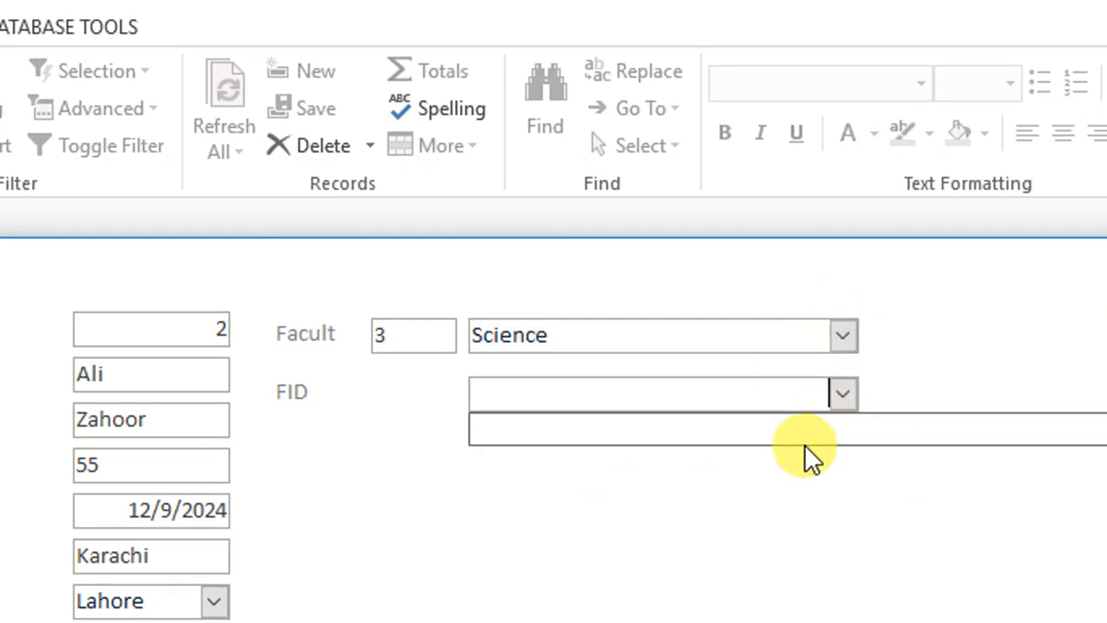
click(842, 336)
click(616, 332)
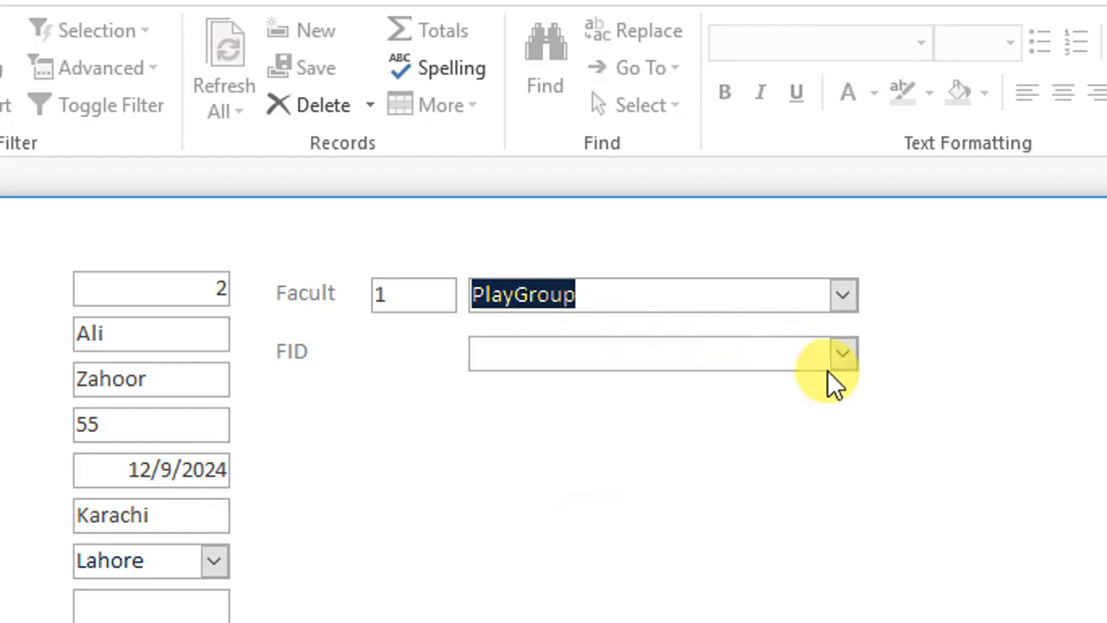
click(843, 353)
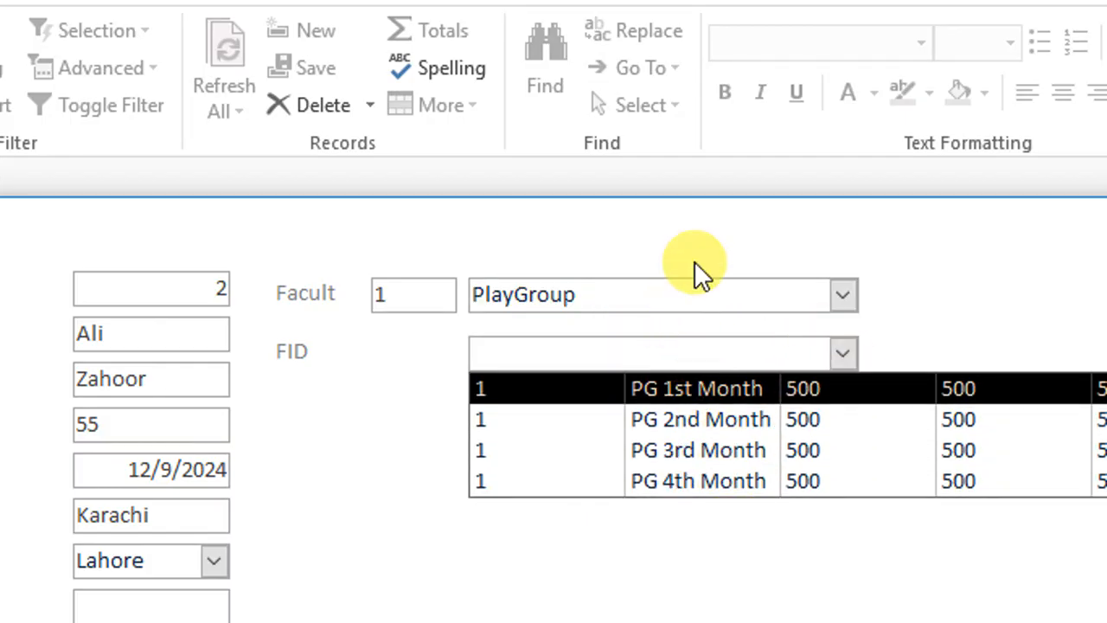
click(720, 223)
key(ctrl+F1)
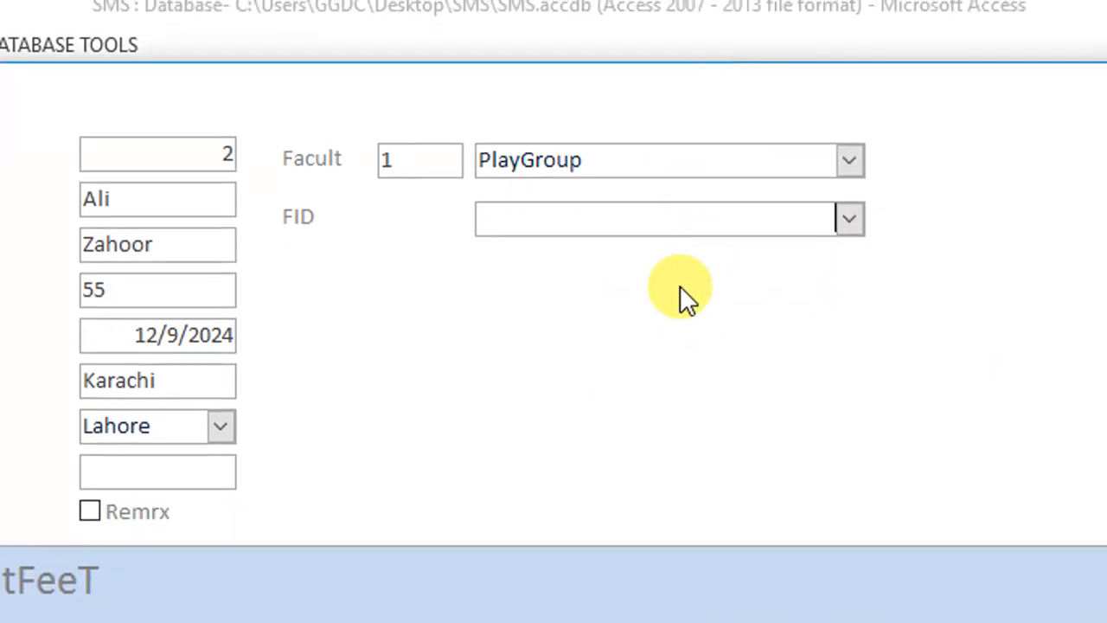
Step: In Design View, add a small text box between the FID label and its combo box, and delete the text box's attached label
right_click(681, 289)
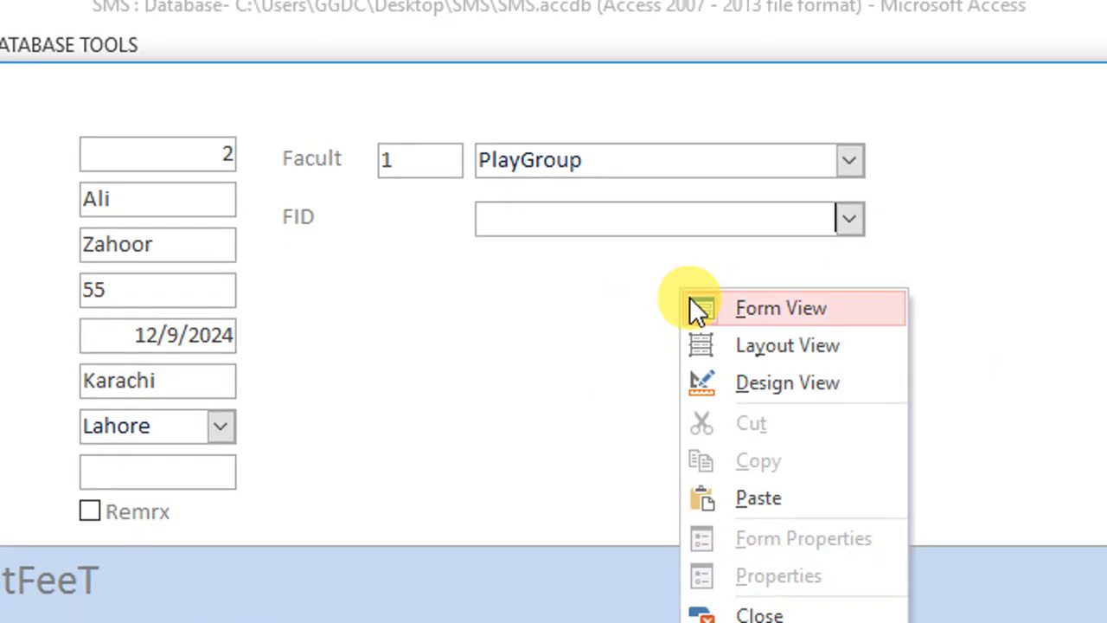
click(749, 390)
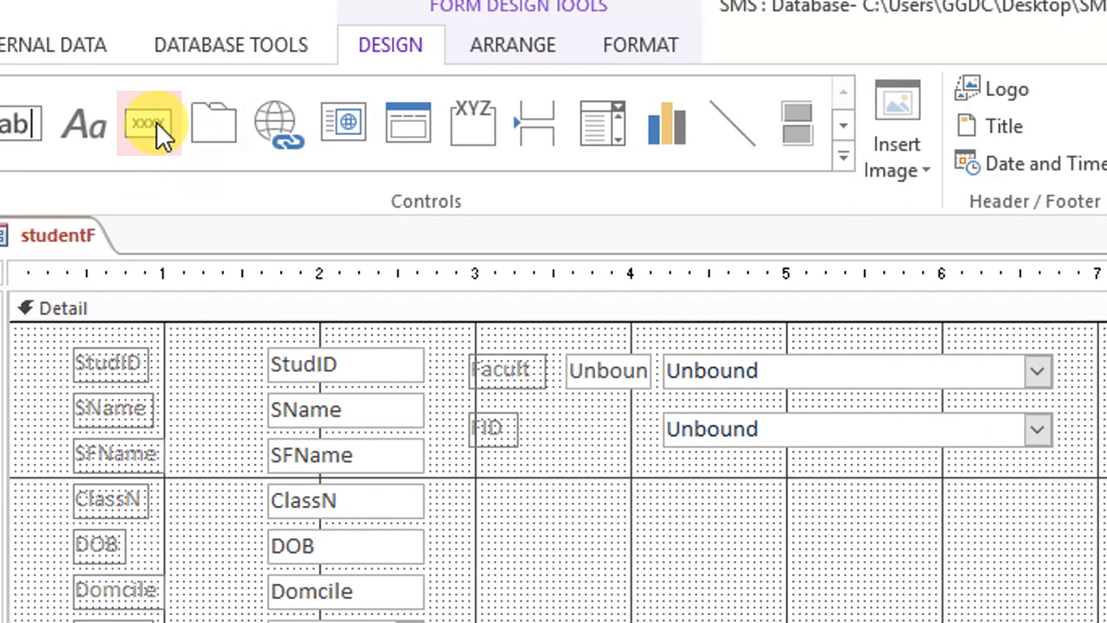
click(156, 123)
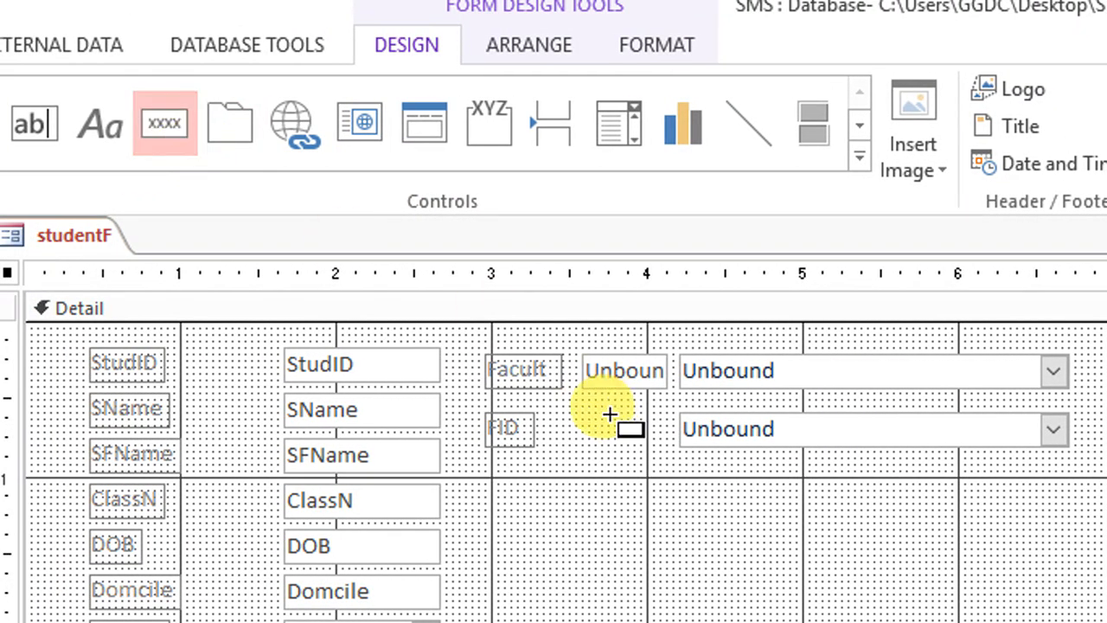
click(35, 123)
drag(584, 417, 666, 451)
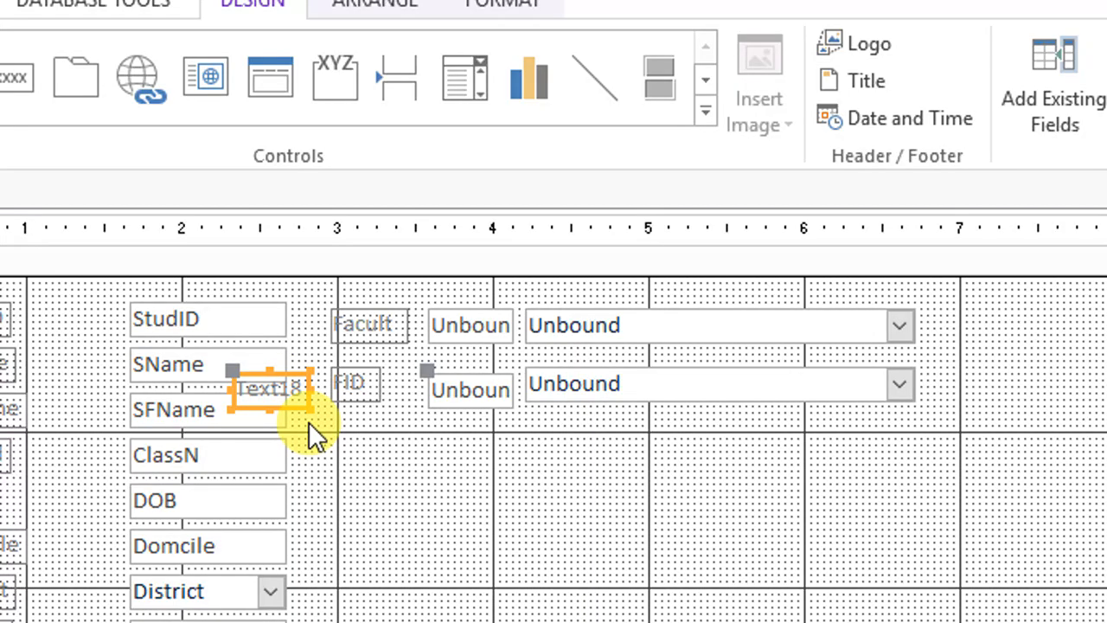
key(Delete)
Step: Open the After Update event procedure of the FID combo box with the Code Builder
click(597, 396)
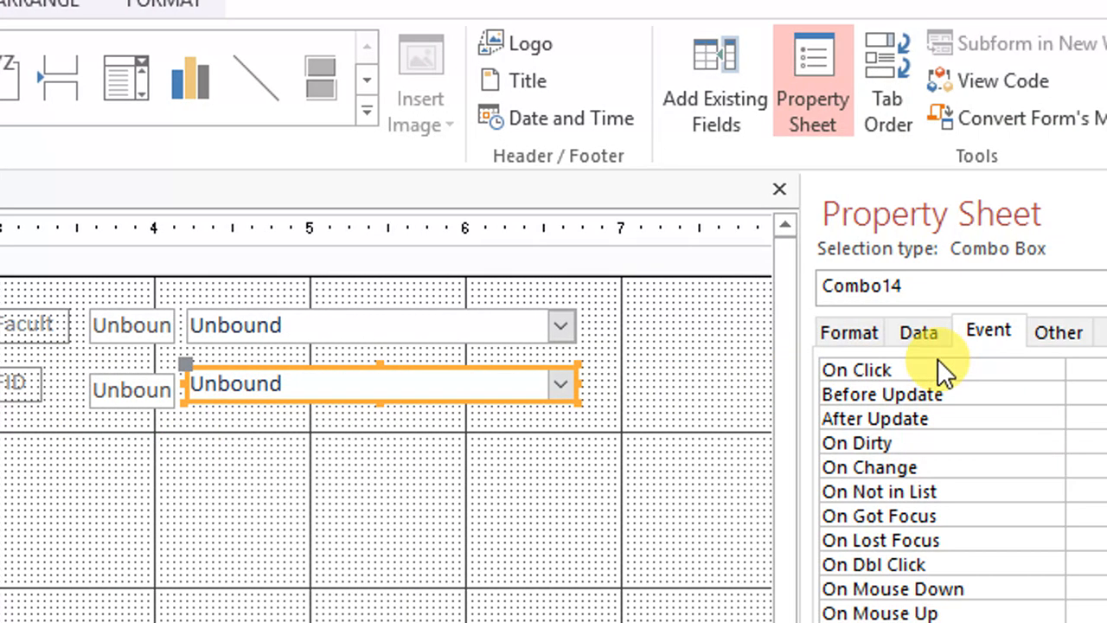
click(919, 330)
click(734, 333)
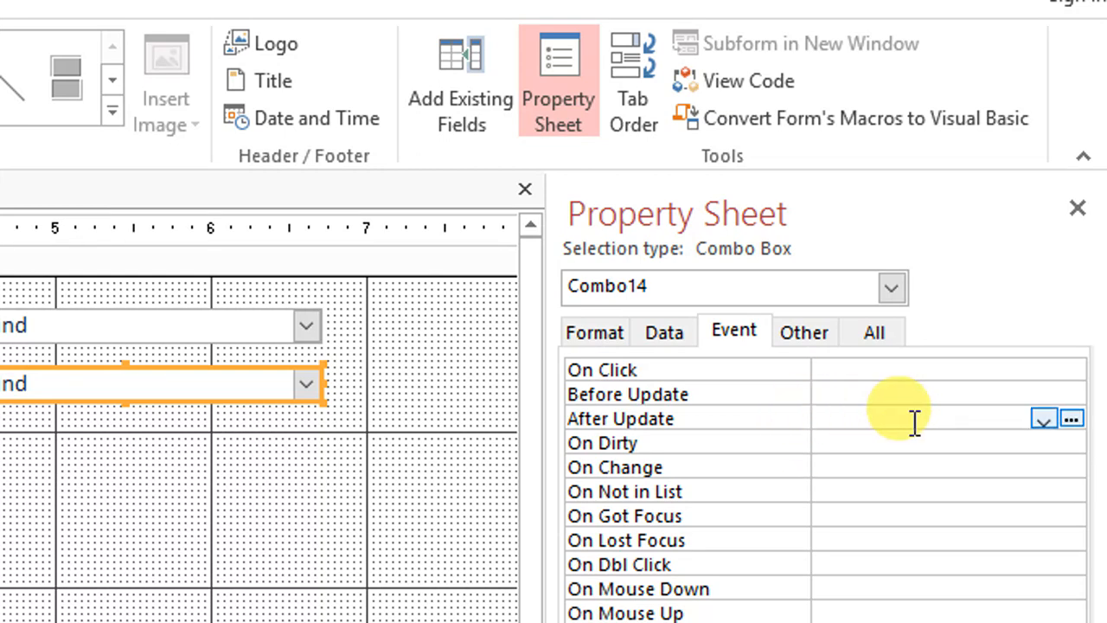
click(1071, 419)
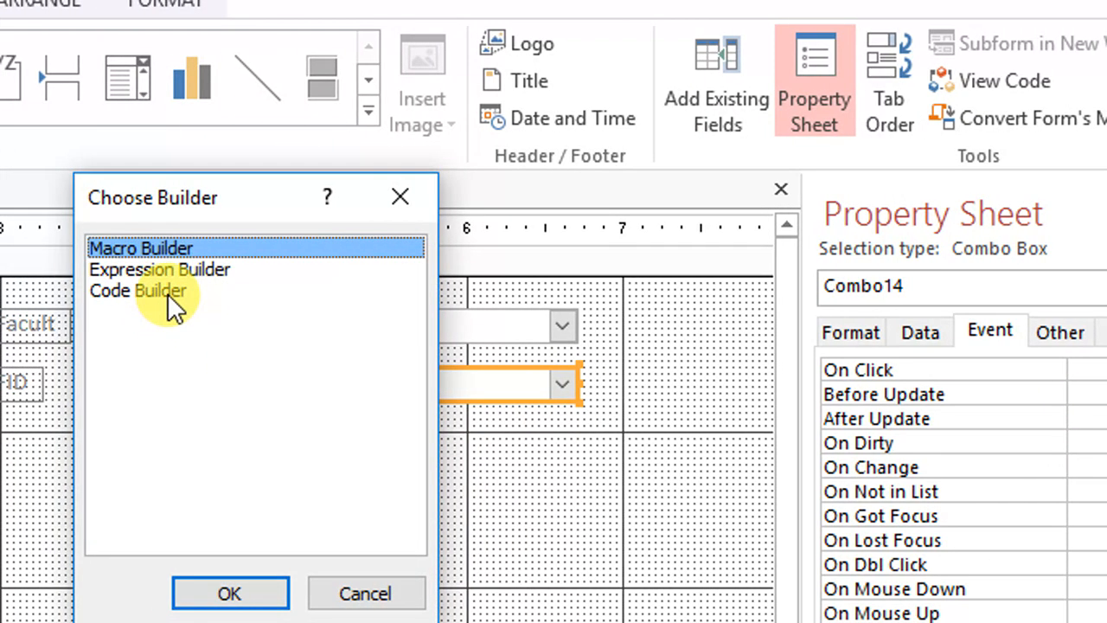
double_click(167, 293)
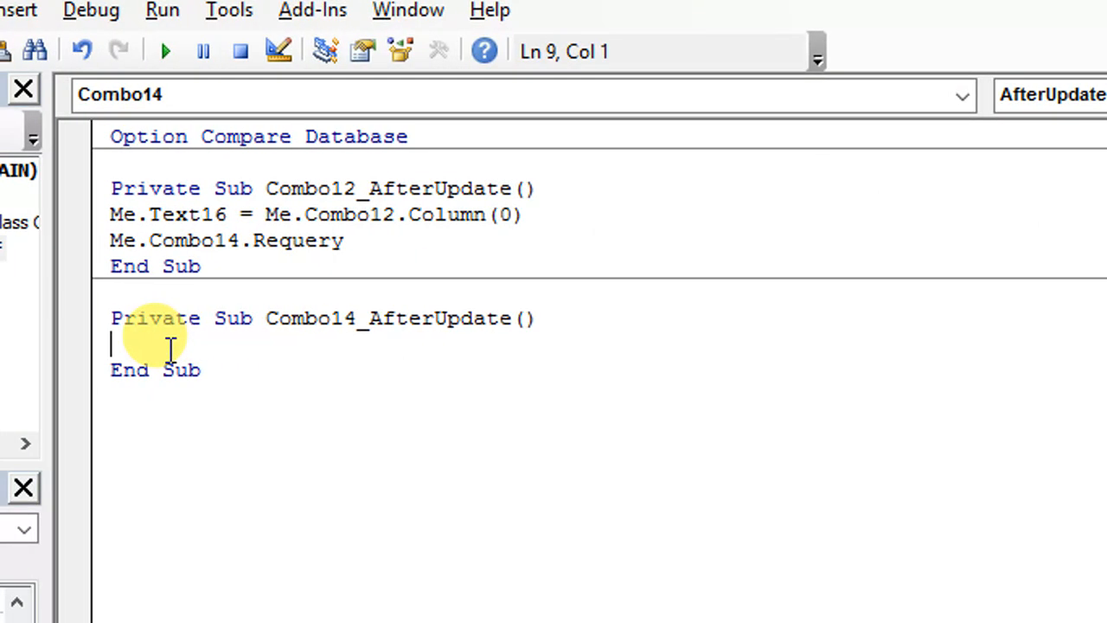
text(me.tex)
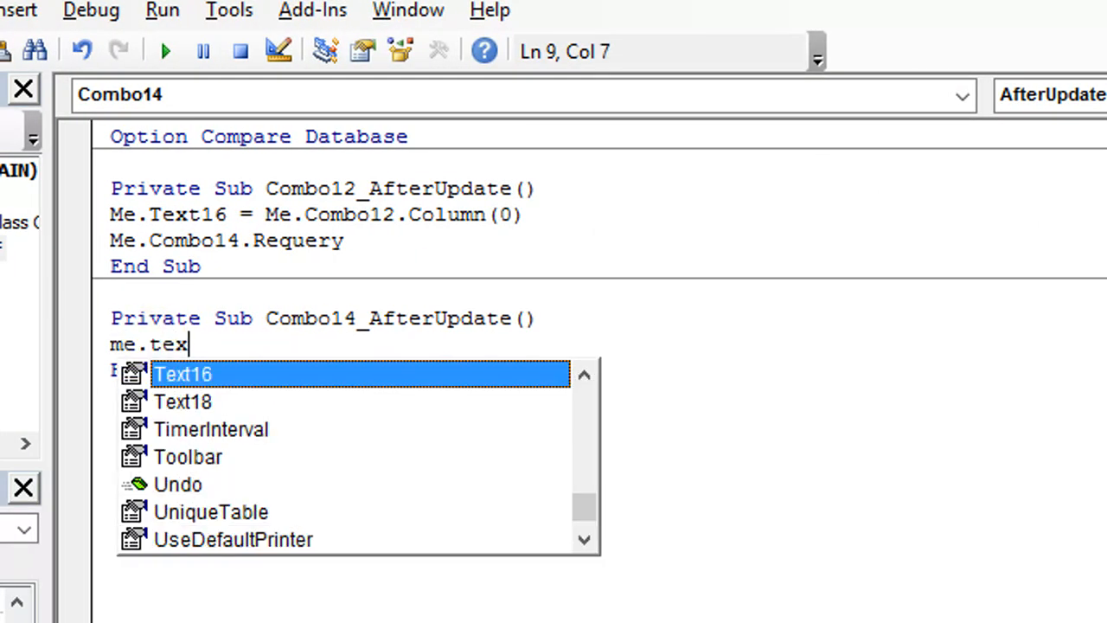
drag(222, 346, 13, 346)
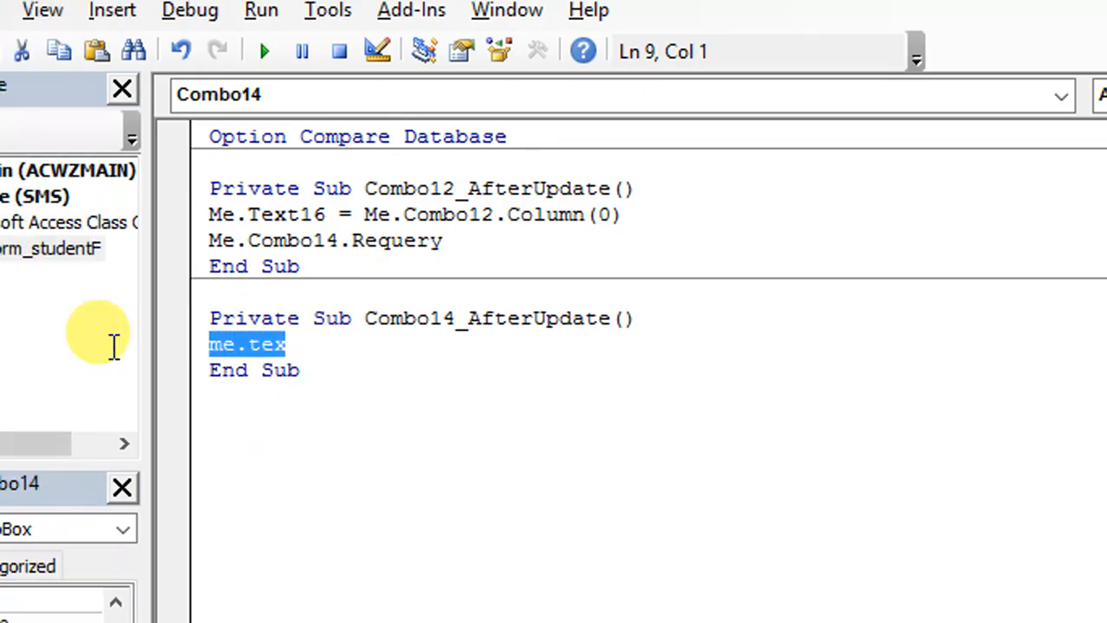
key(BackSpace)
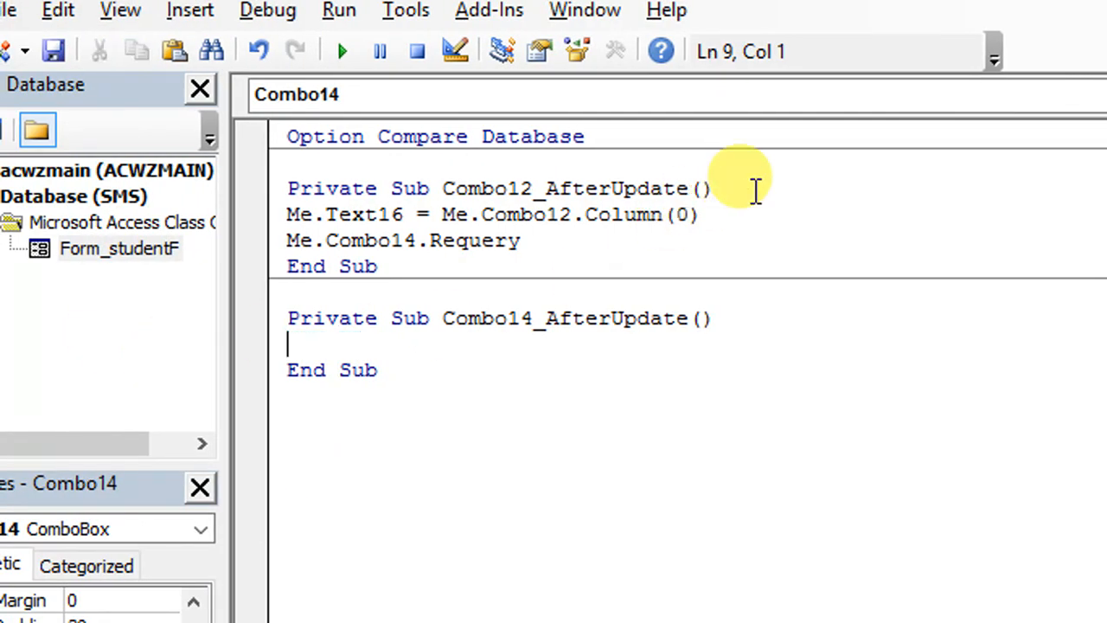
Step: Copy the Text16 assignment line into Combo14_AfterUpdate and change it to Me.Text18 = Me.Combo14.Column(0)
drag(718, 215, 272, 212)
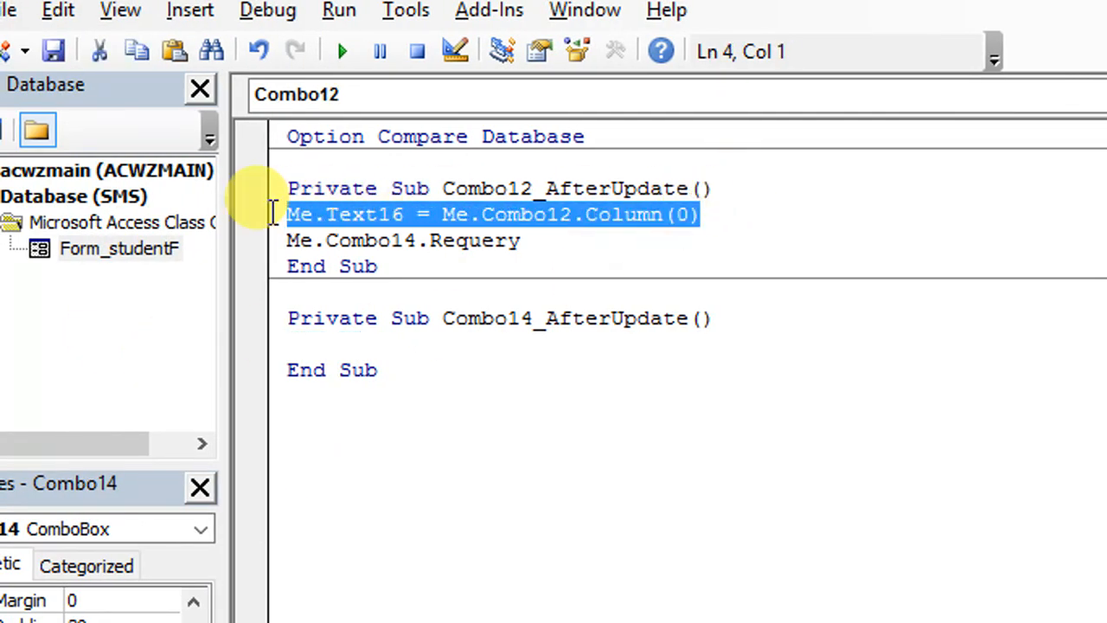
click(304, 344)
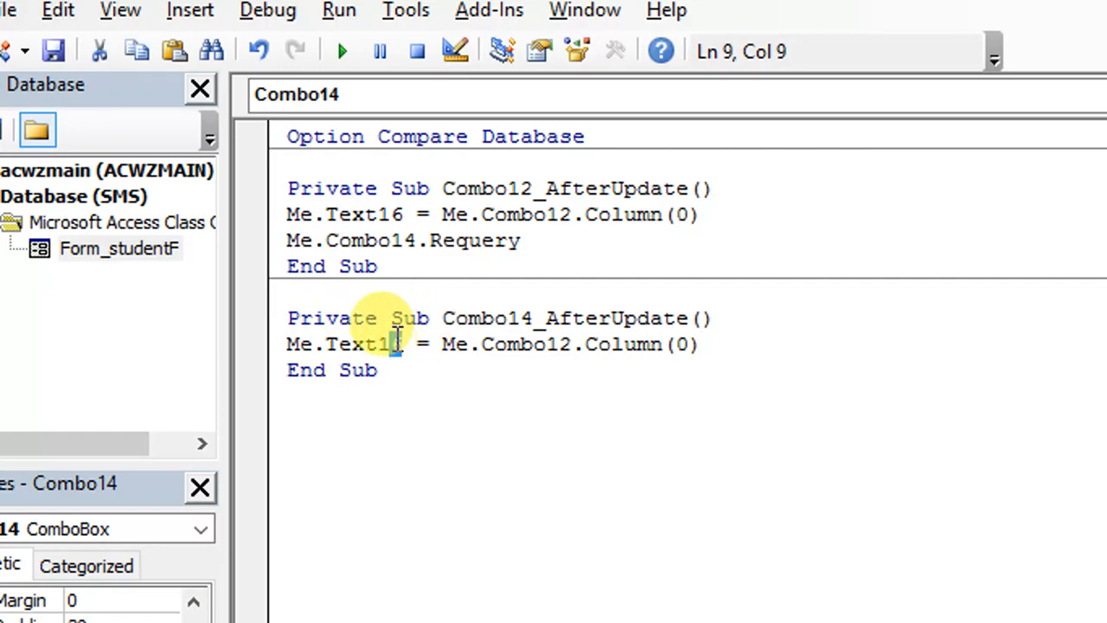
text(8)
click(562, 344)
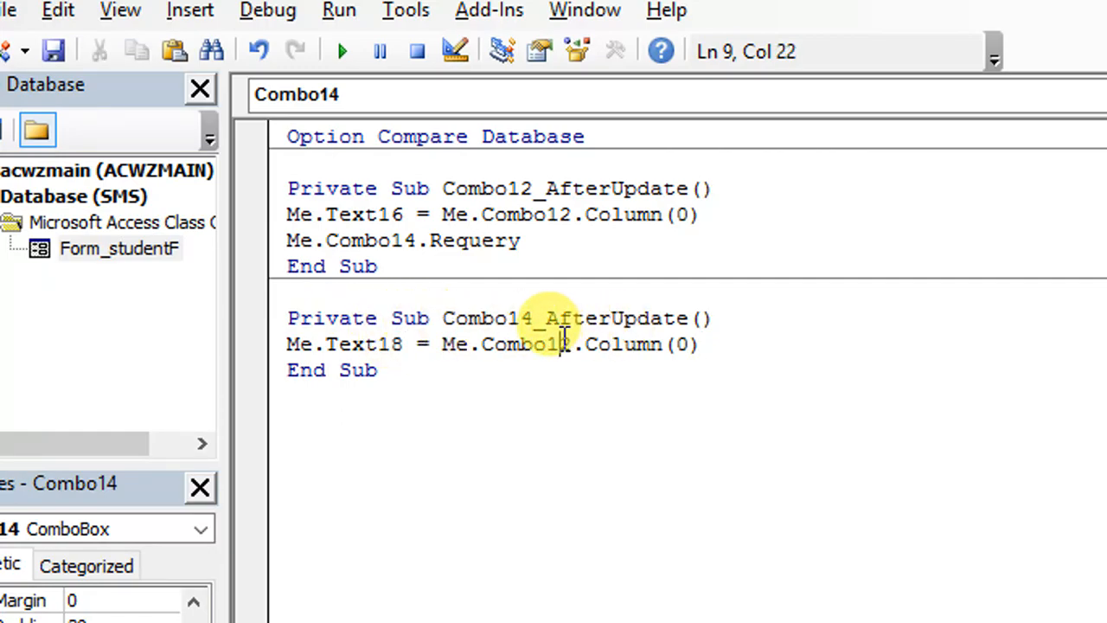
text(4)
click(736, 403)
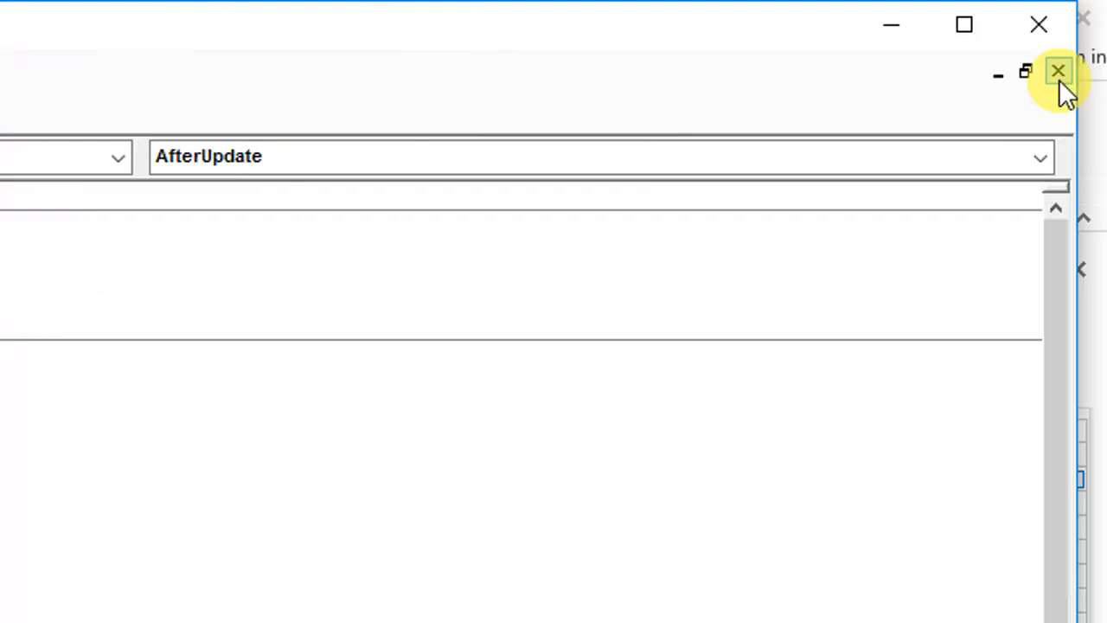
Step: Return to studentF in Form View and choose PlayGroup as the faculty and PG 1st Month in the FID combo box
click(915, 24)
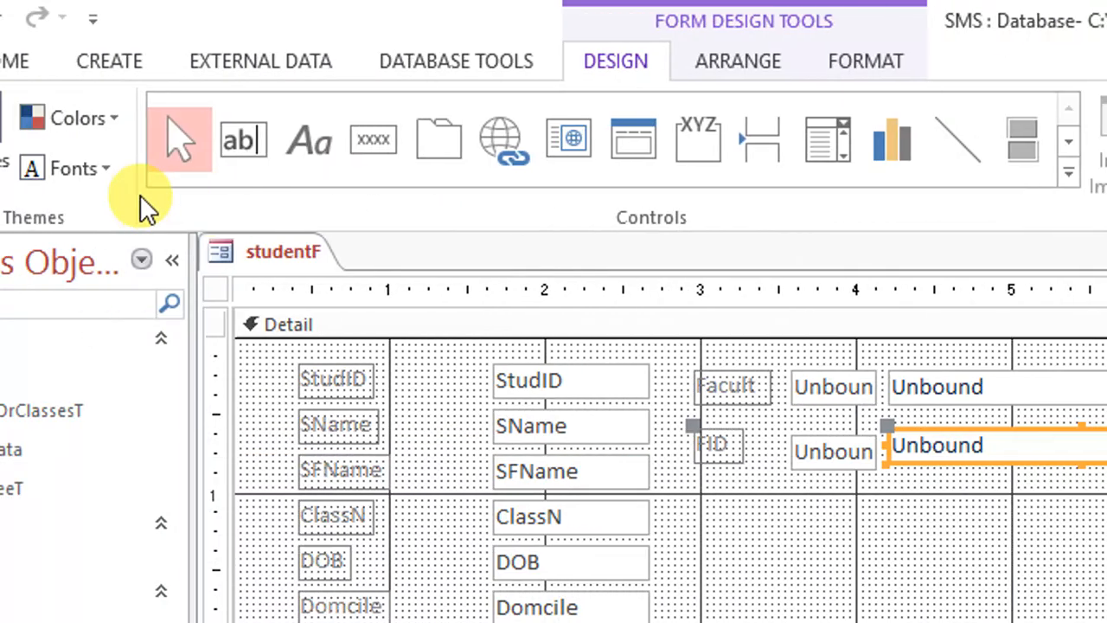
click(40, 124)
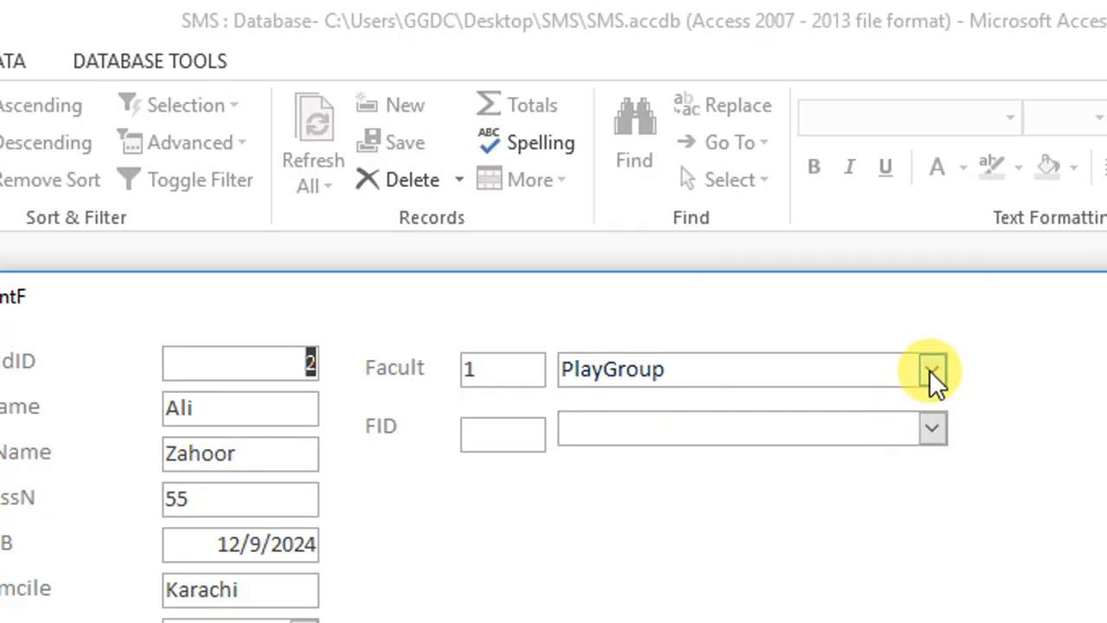
click(933, 372)
click(617, 425)
click(932, 429)
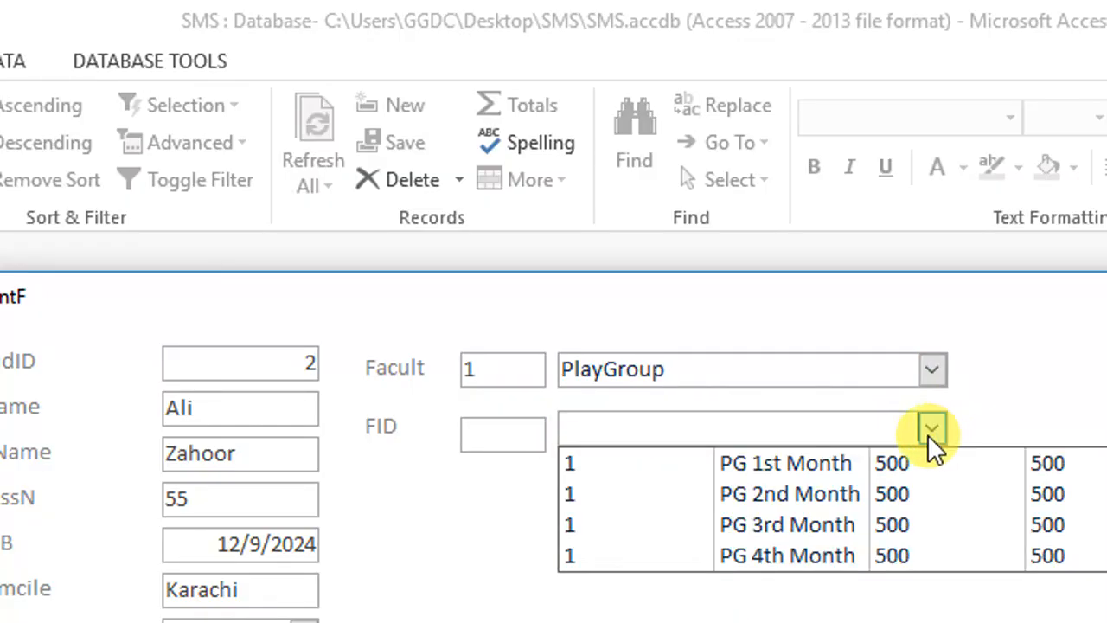
click(798, 474)
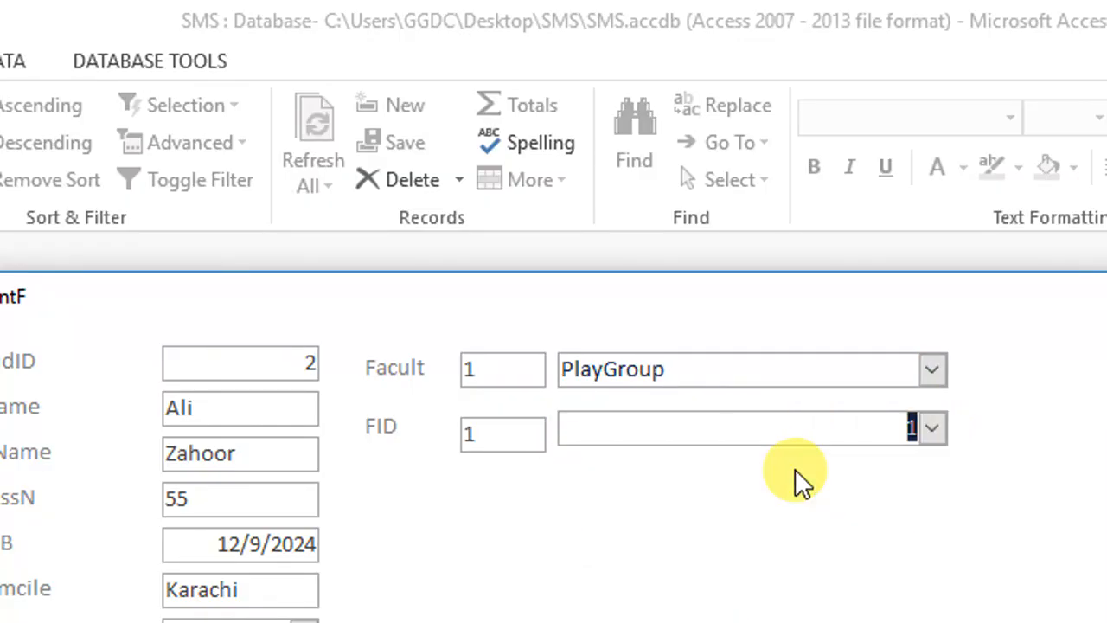
Step: Check the text box beside the FID combo box with PG 3rd Month and PG 4th Month chosen
double_click(490, 442)
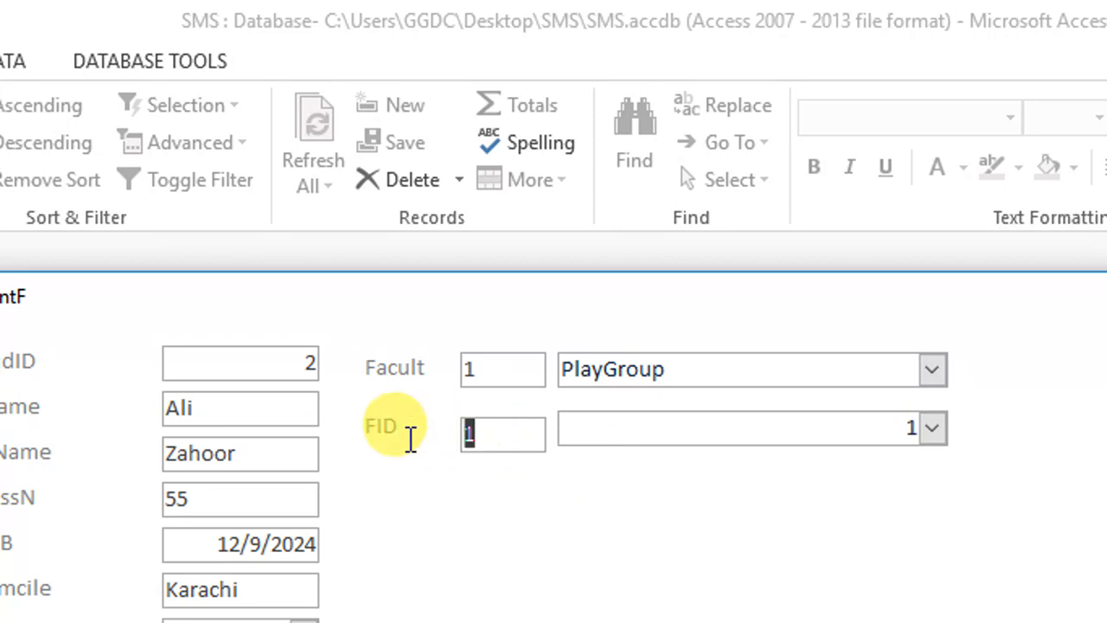
click(933, 427)
click(808, 538)
double_click(481, 437)
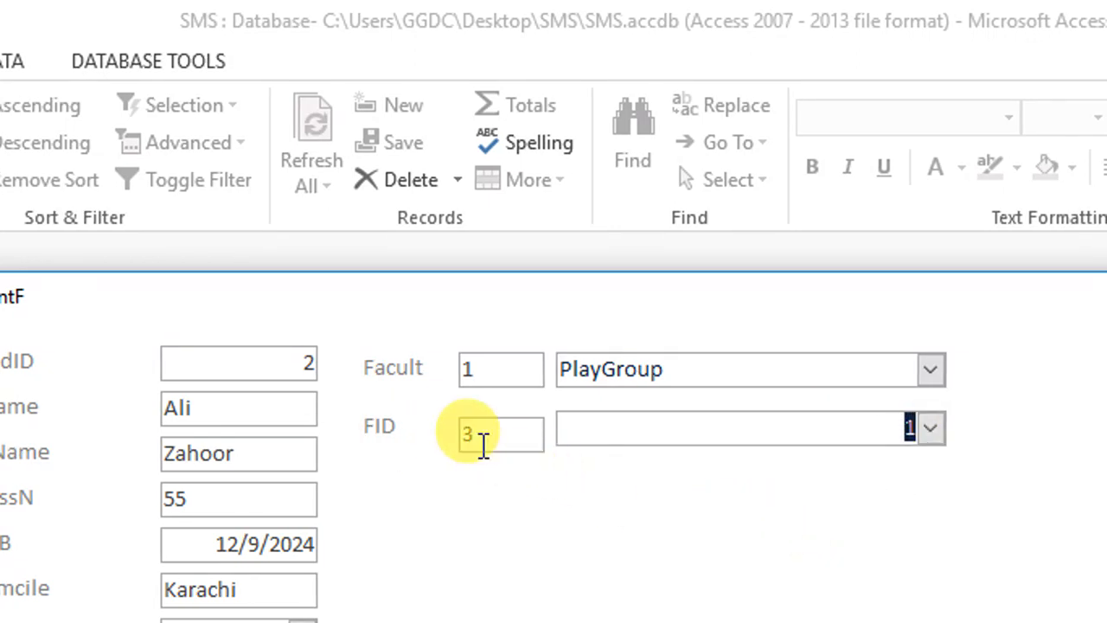
click(931, 428)
click(766, 566)
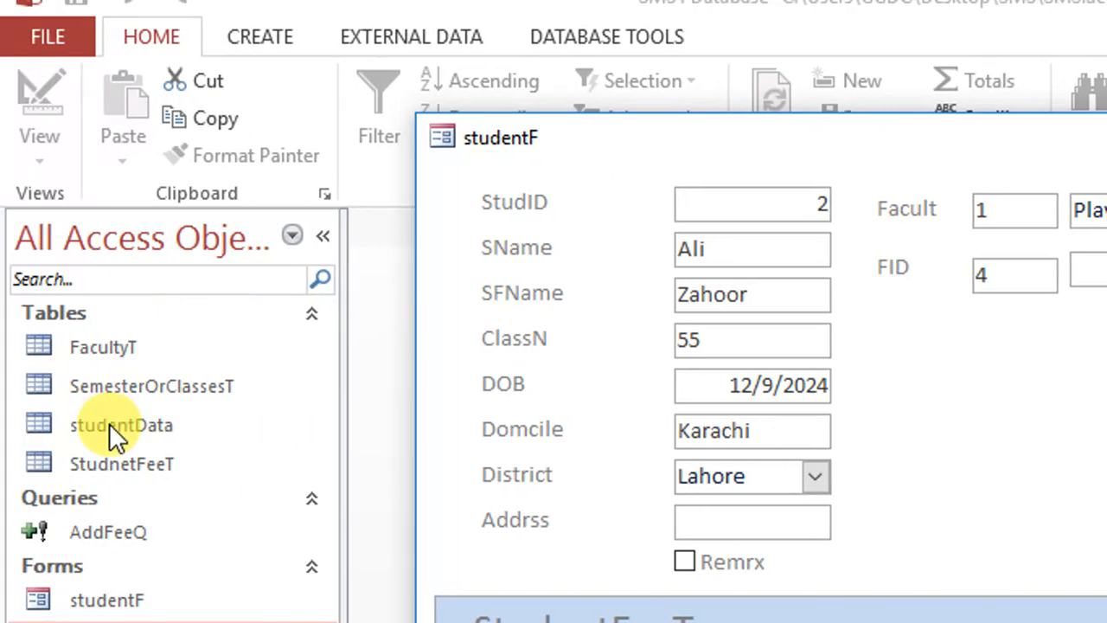
Step: In Design View, move the Text18 text box up so it lines up with the FID combo box
right_click(934, 470)
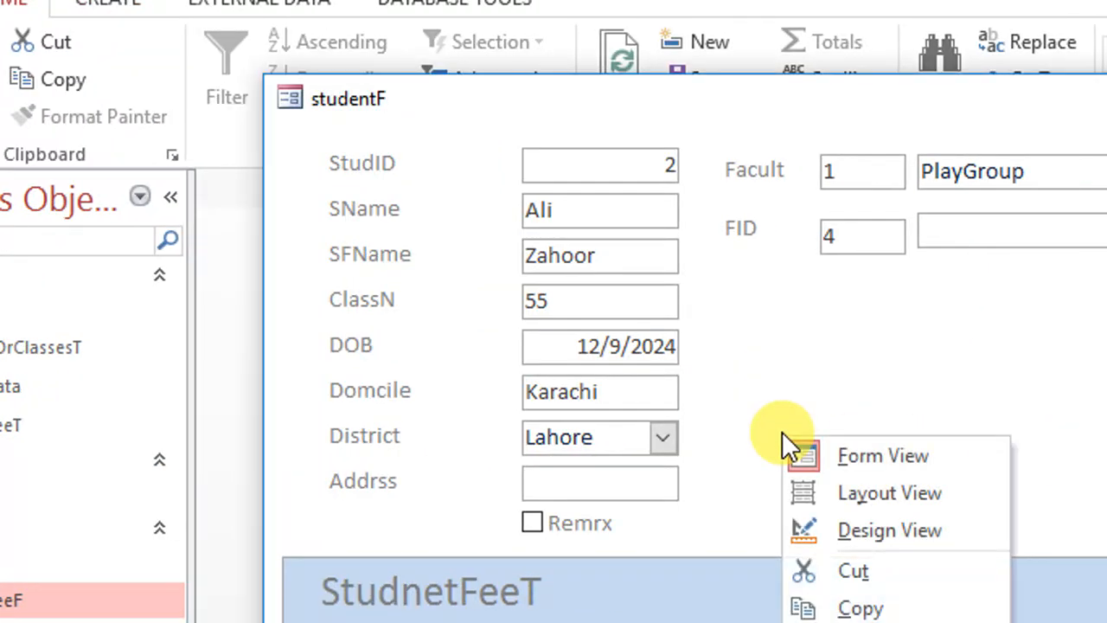
click(863, 529)
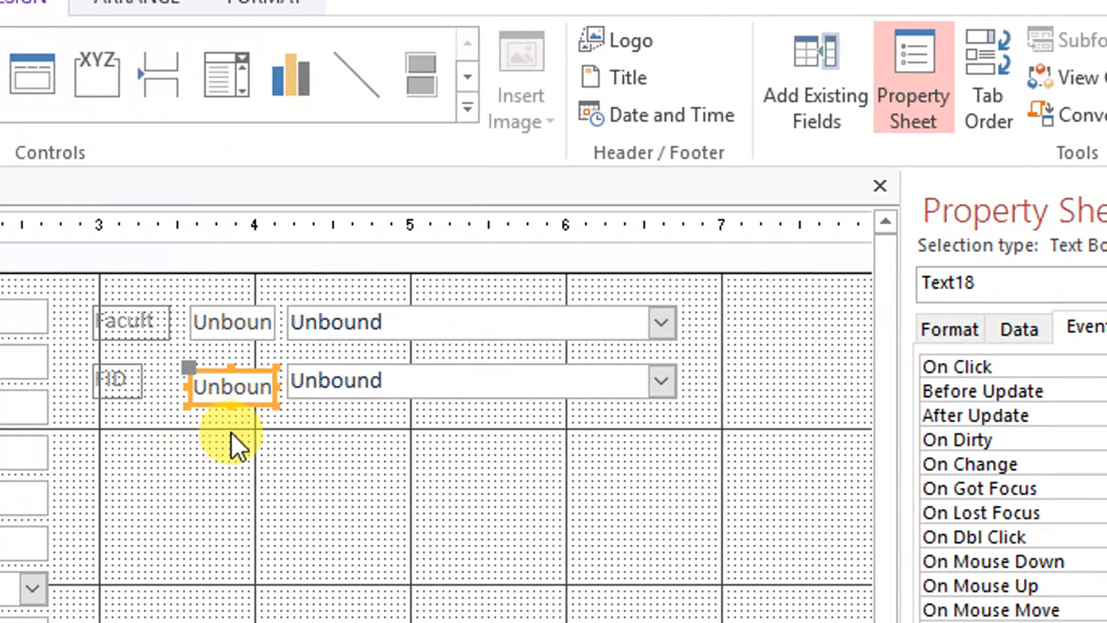
click(829, 433)
click(237, 387)
click(287, 455)
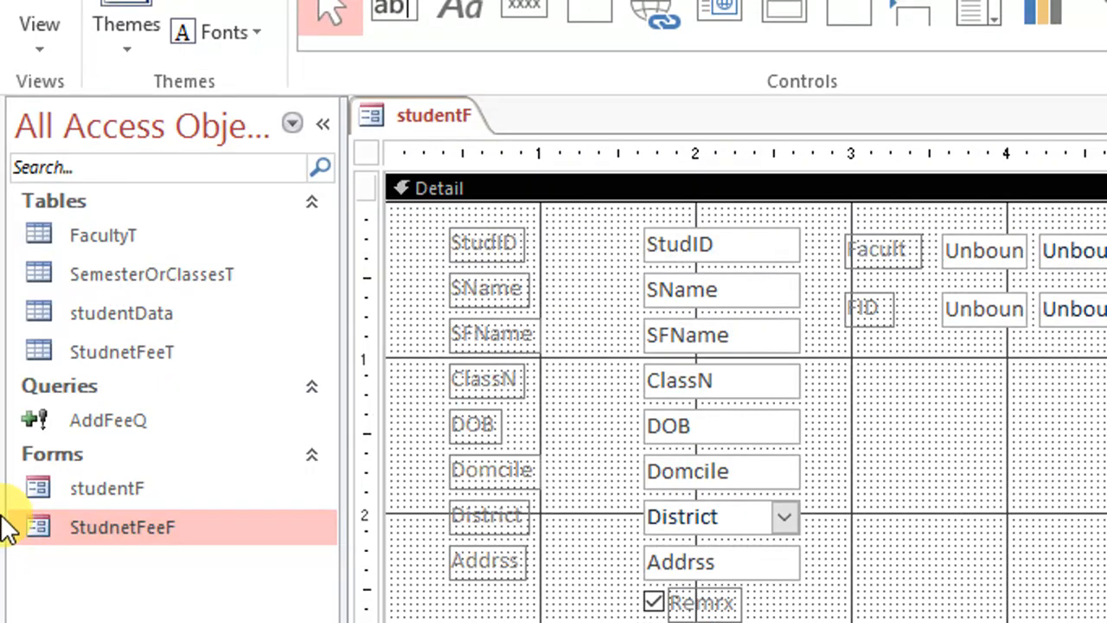
Step: Open the AddFeeQ append query in Design View
click(128, 425)
right_click(128, 425)
click(277, 486)
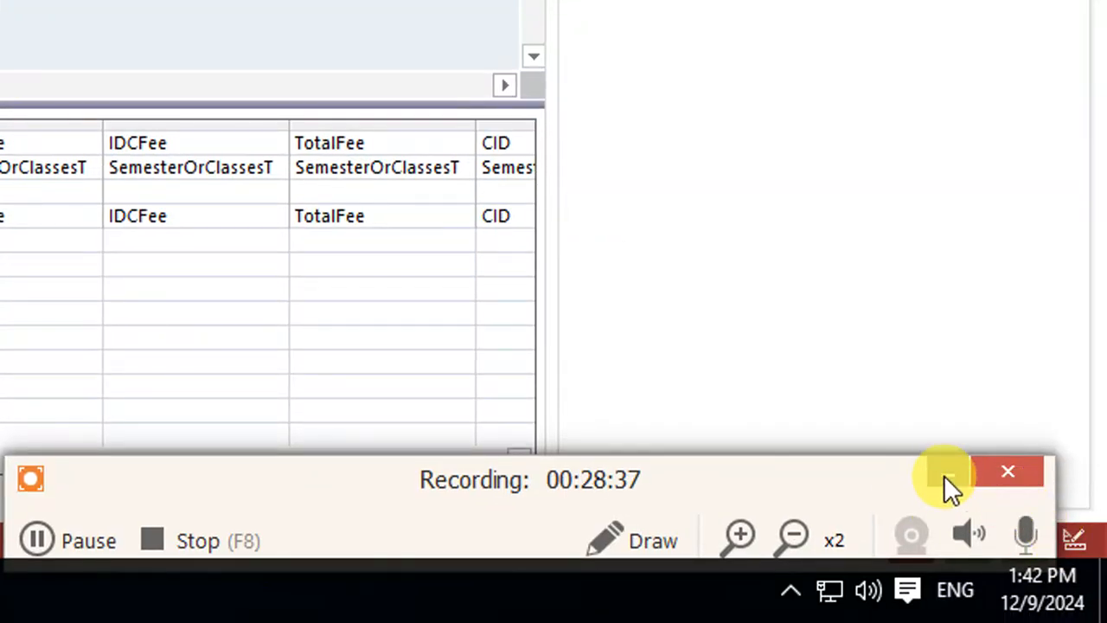
click(943, 475)
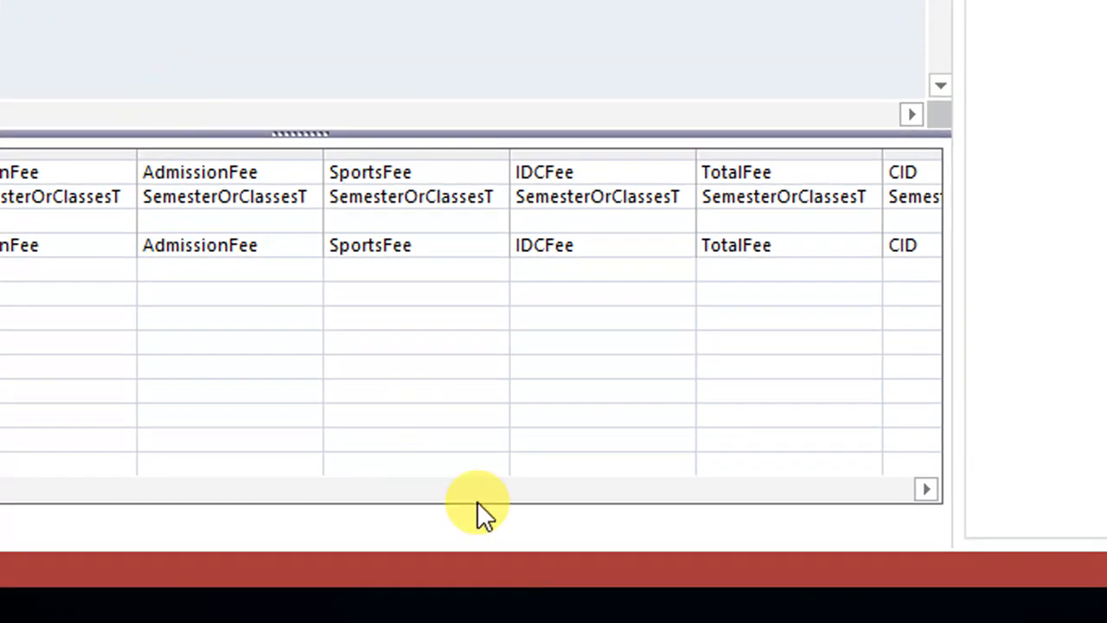
Step: Set the criteria of the CID column to [Forms]![studentF]![Text18]
drag(232, 479, 543, 478)
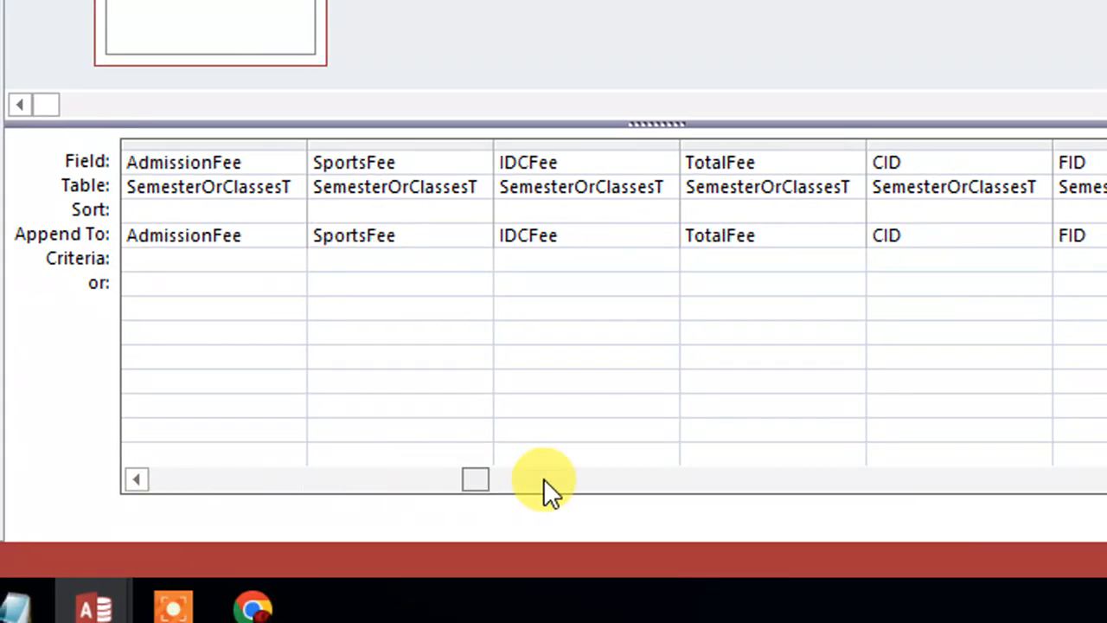
click(926, 141)
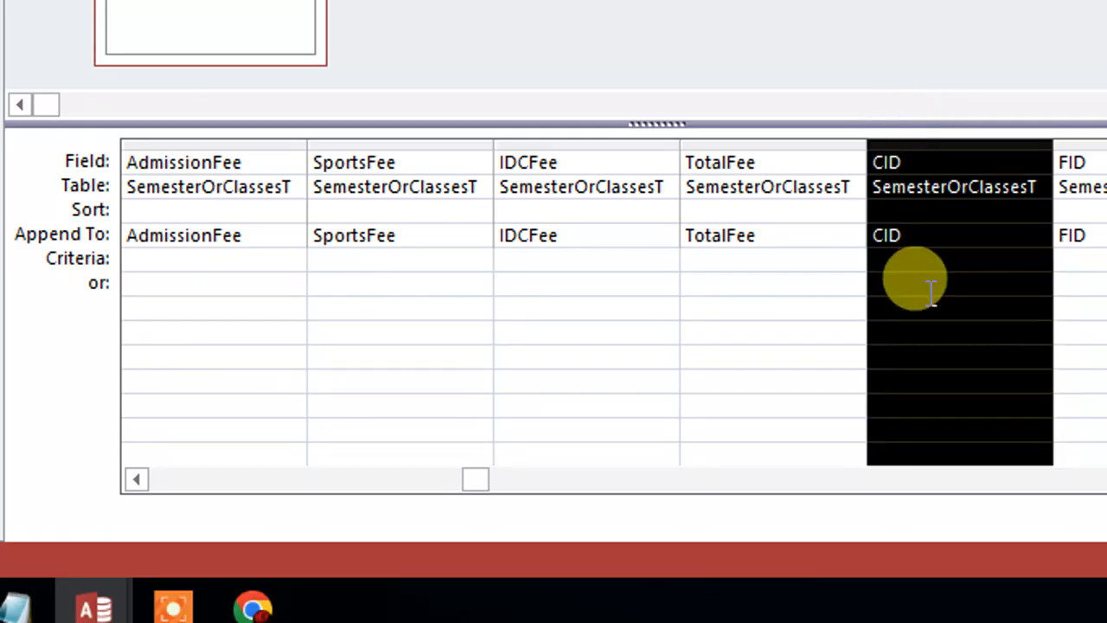
click(927, 260)
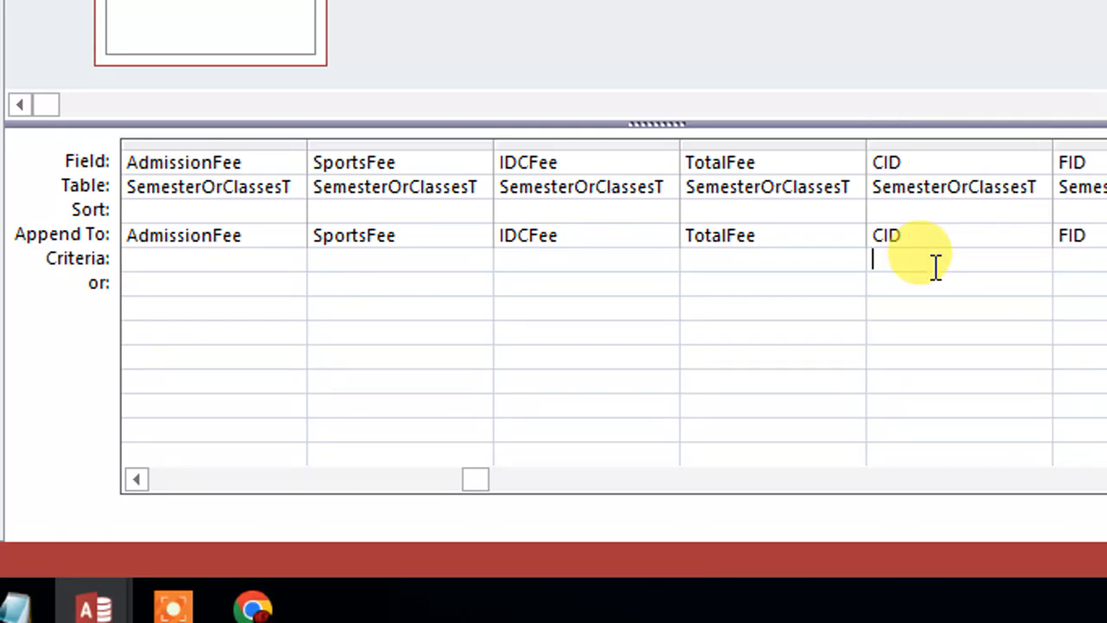
text(forms)
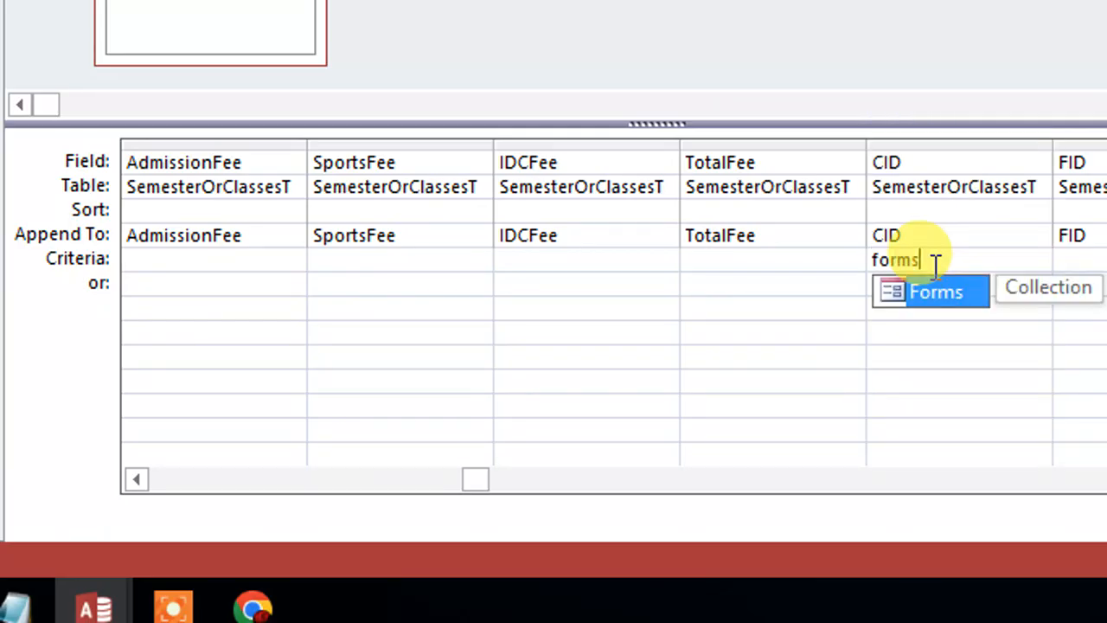
key(Tab)
text(!)
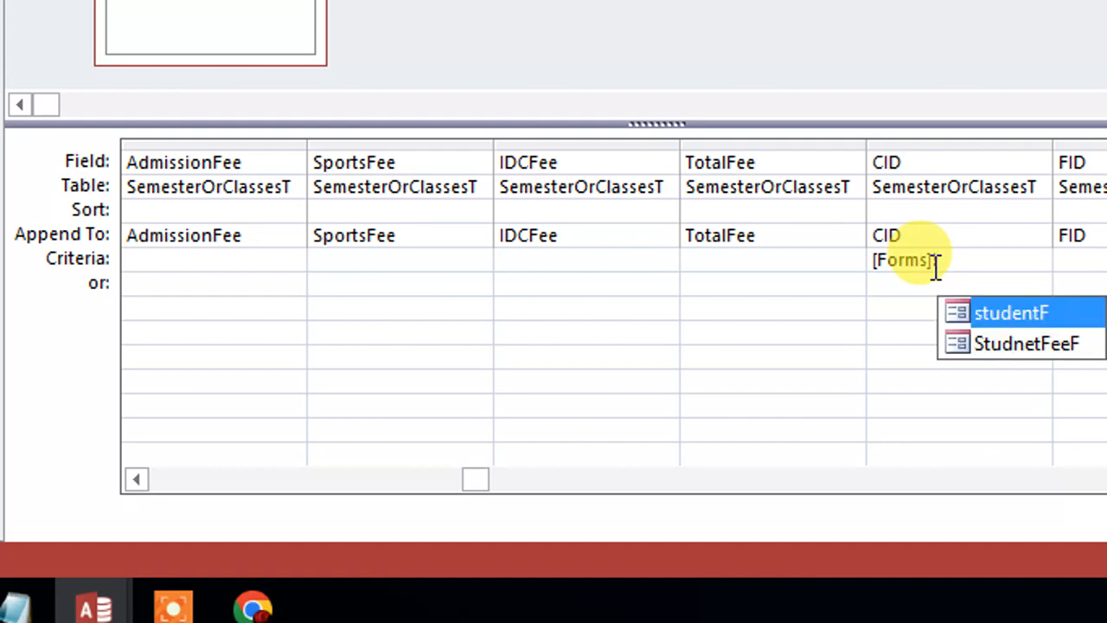
key(Tab)
text(!)
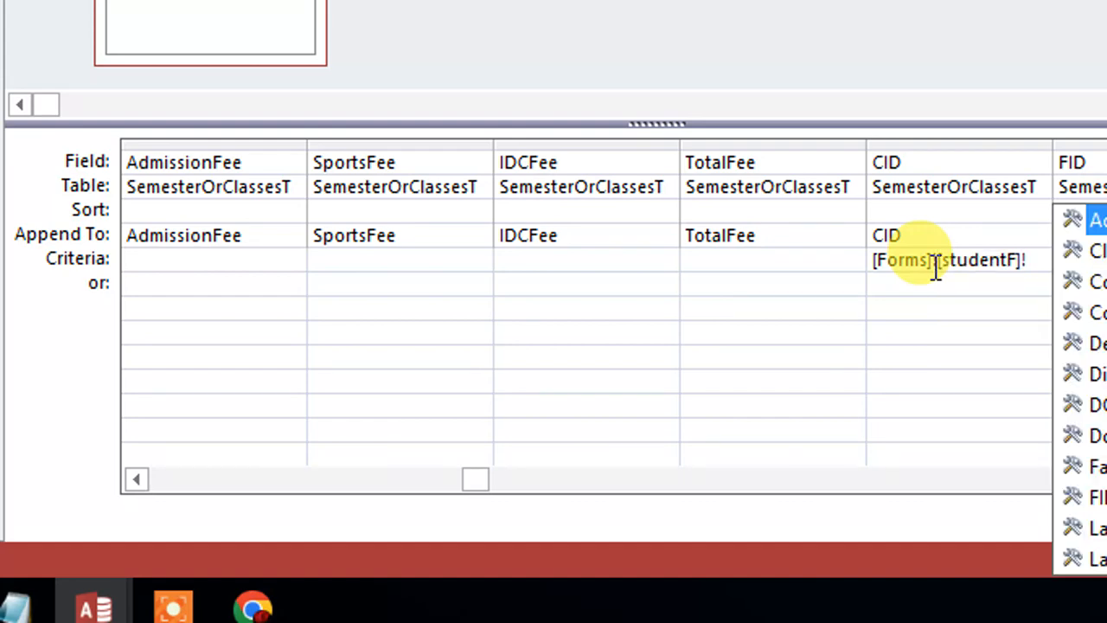
text(text)
key(Down)
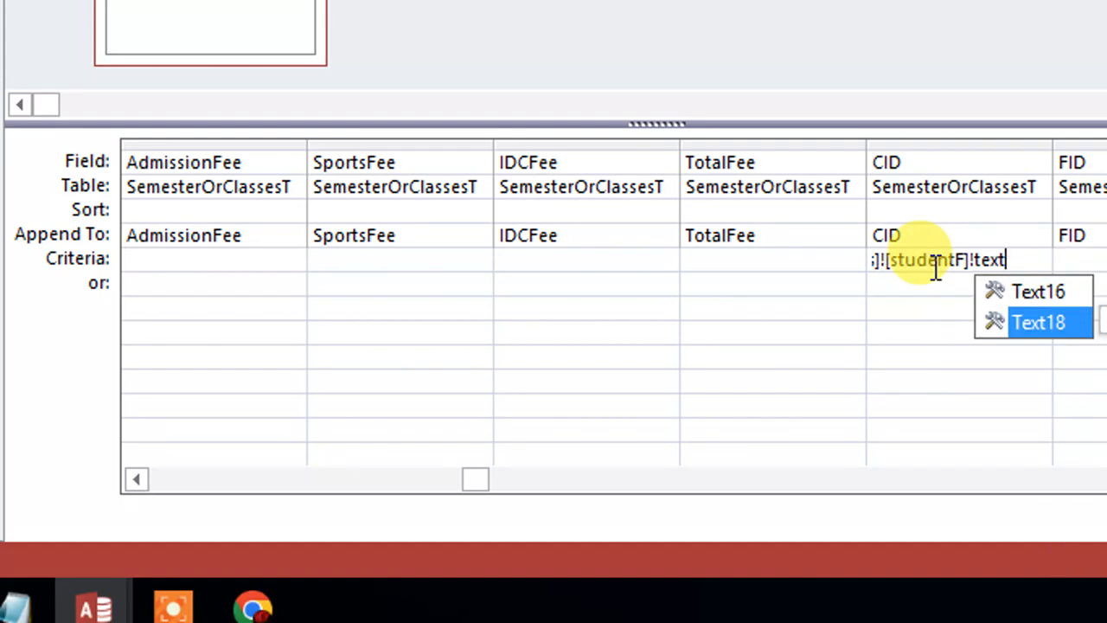
key(Tab)
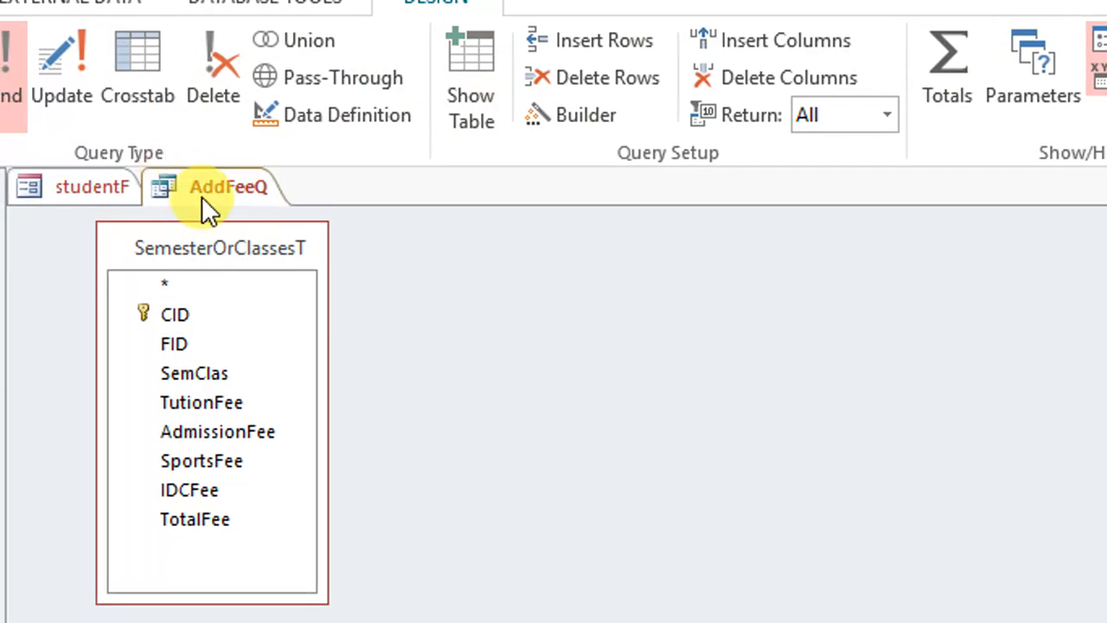
Step: Save the AddFeeQ query and close it
right_click(216, 188)
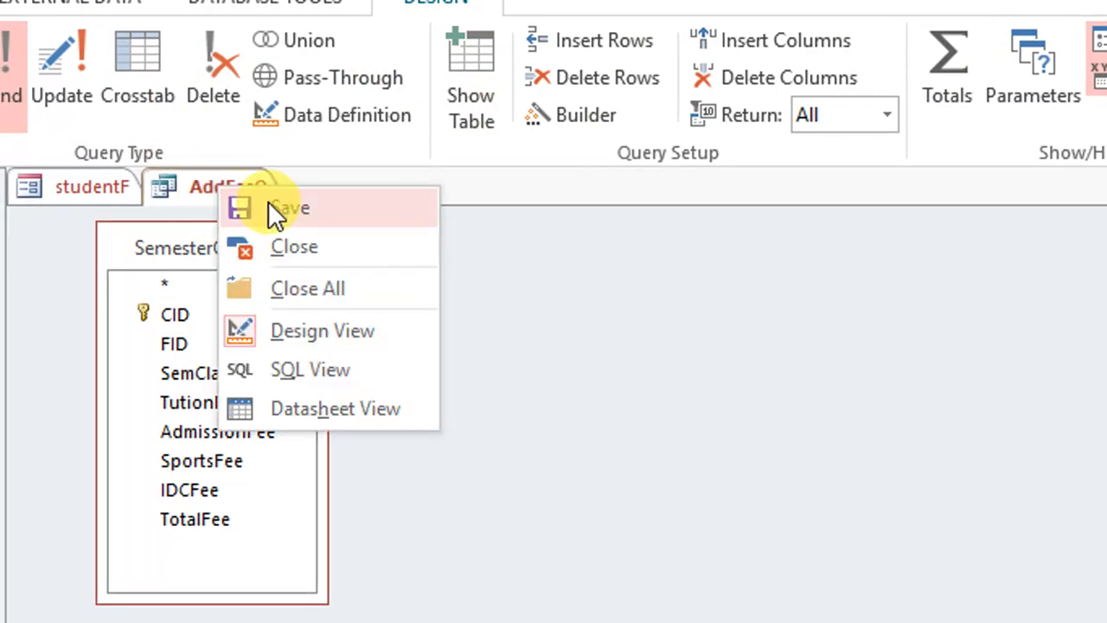
click(282, 208)
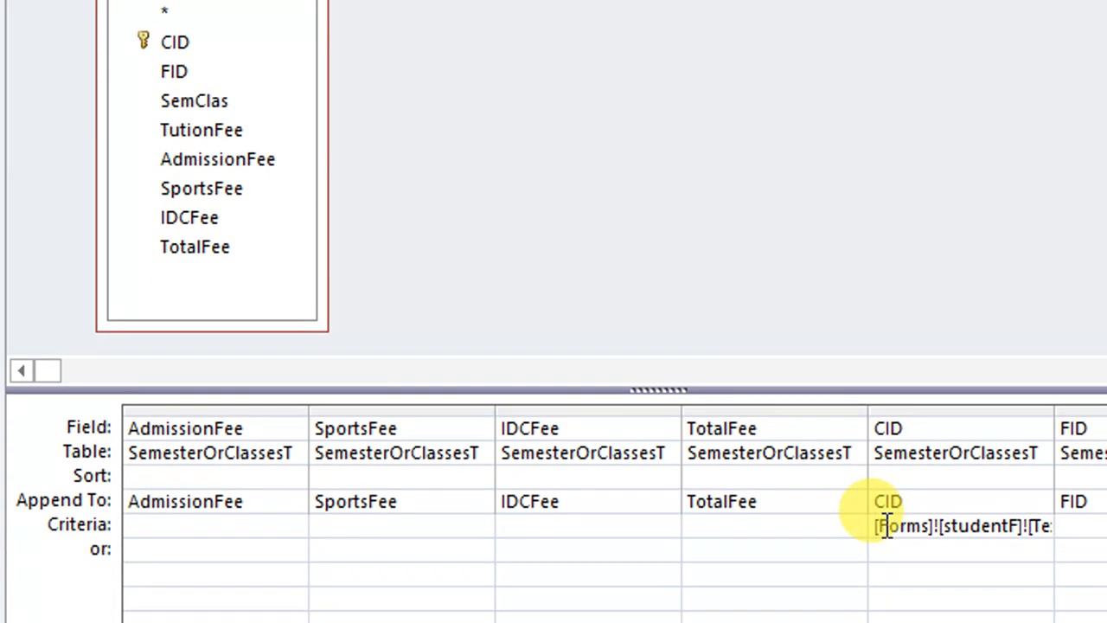
drag(877, 527, 942, 527)
right_click(84, 49)
click(116, 60)
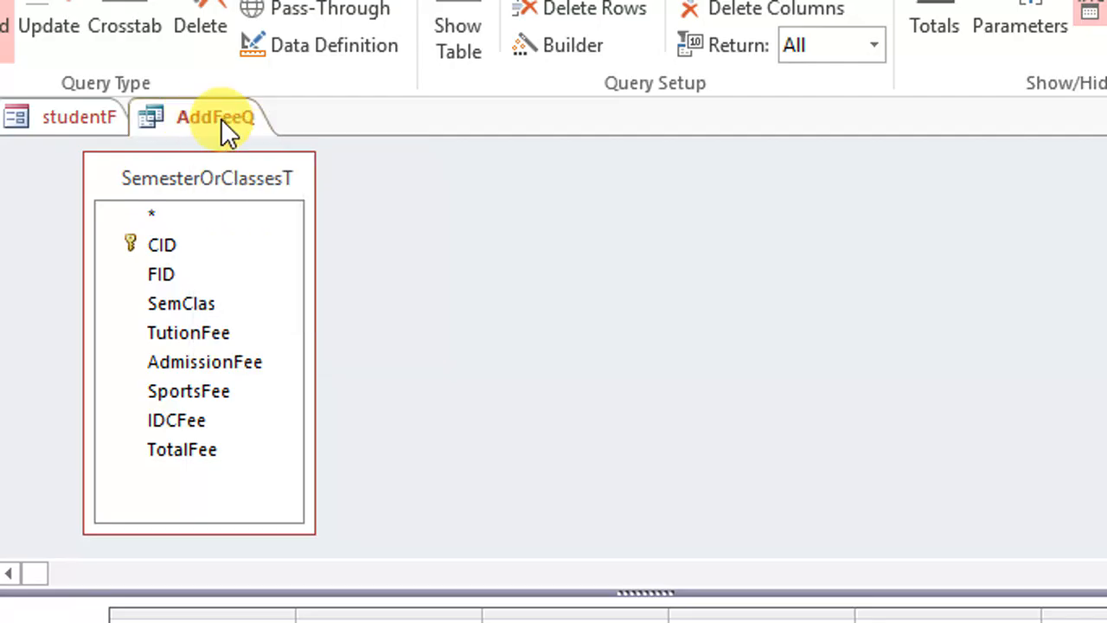
right_click(108, 54)
click(181, 119)
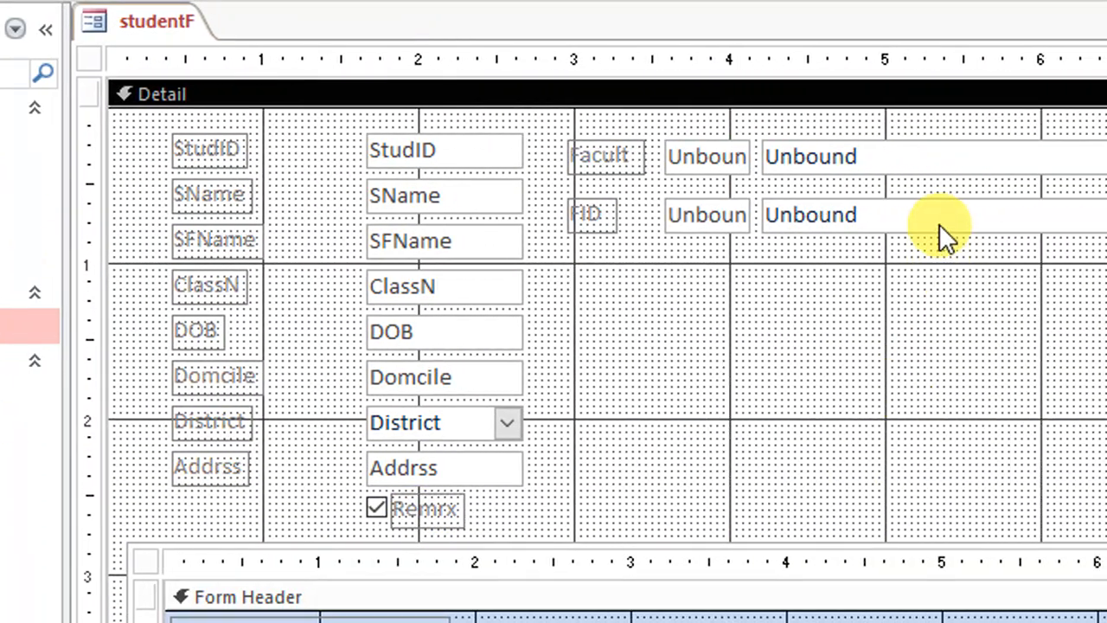
Step: Draw a command button below the FID combo box on studentF, without using the Command Button Wizard
click(889, 311)
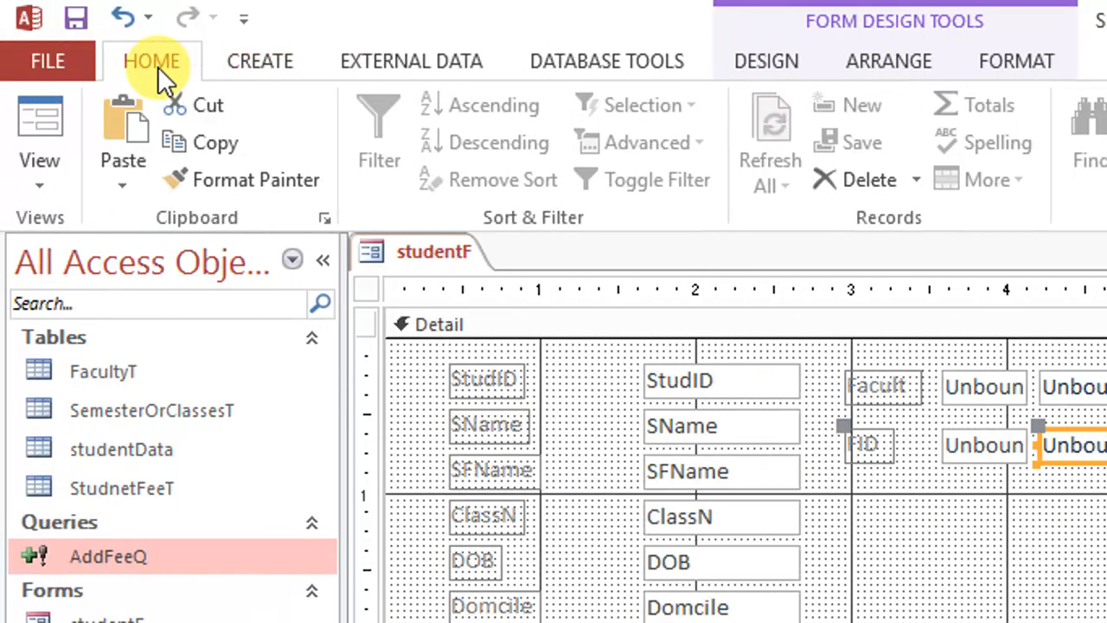
click(276, 61)
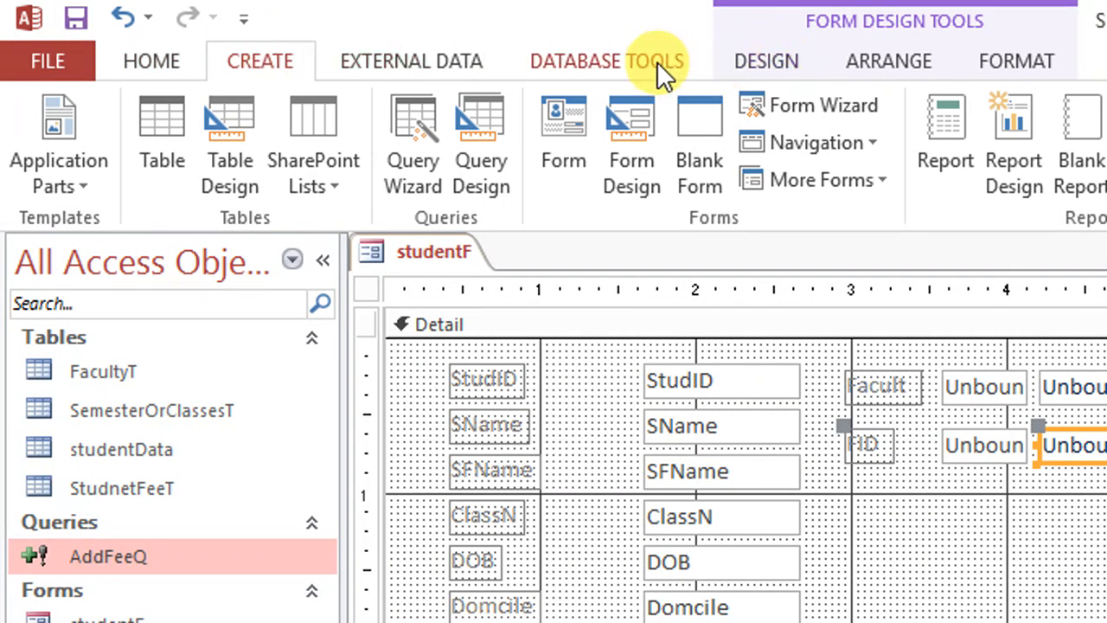
click(744, 61)
click(510, 148)
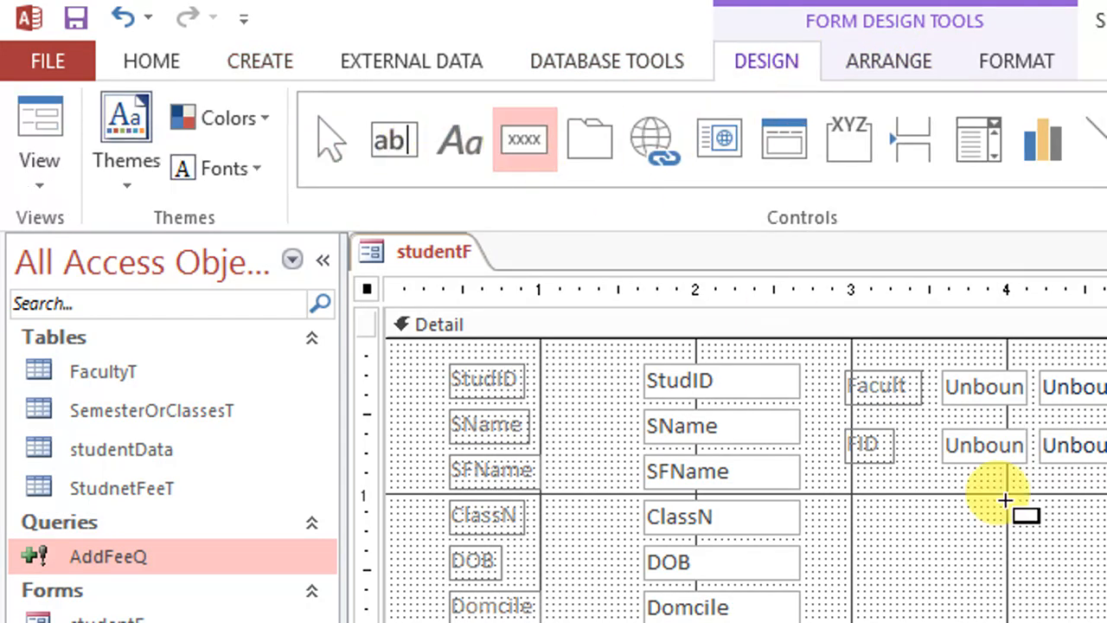
drag(1097, 482, 1106, 528)
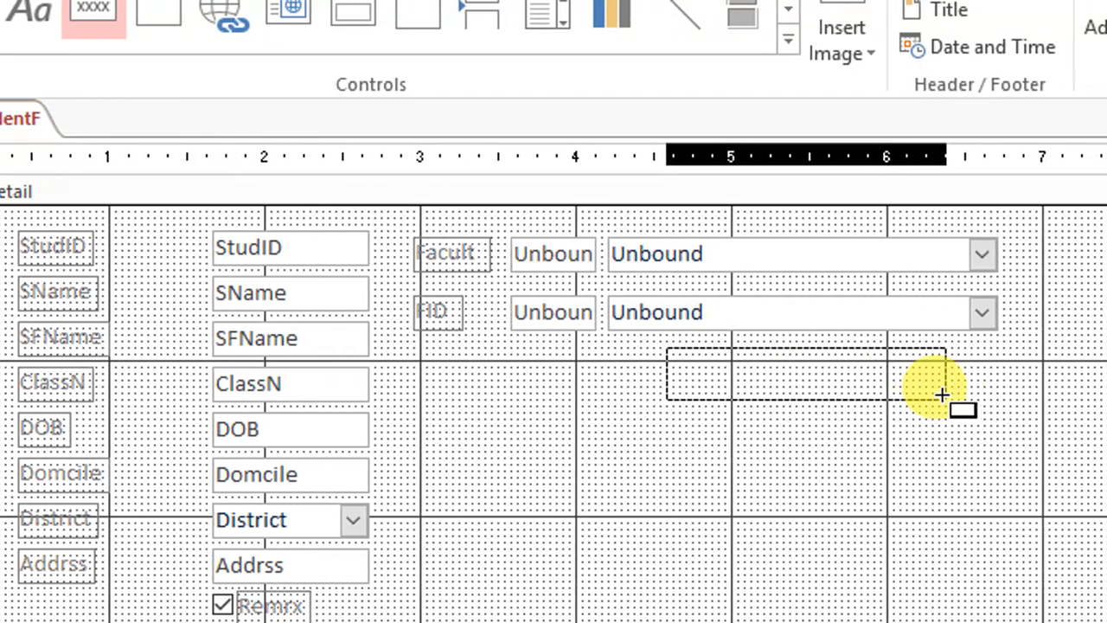
drag(942, 395, 943, 396)
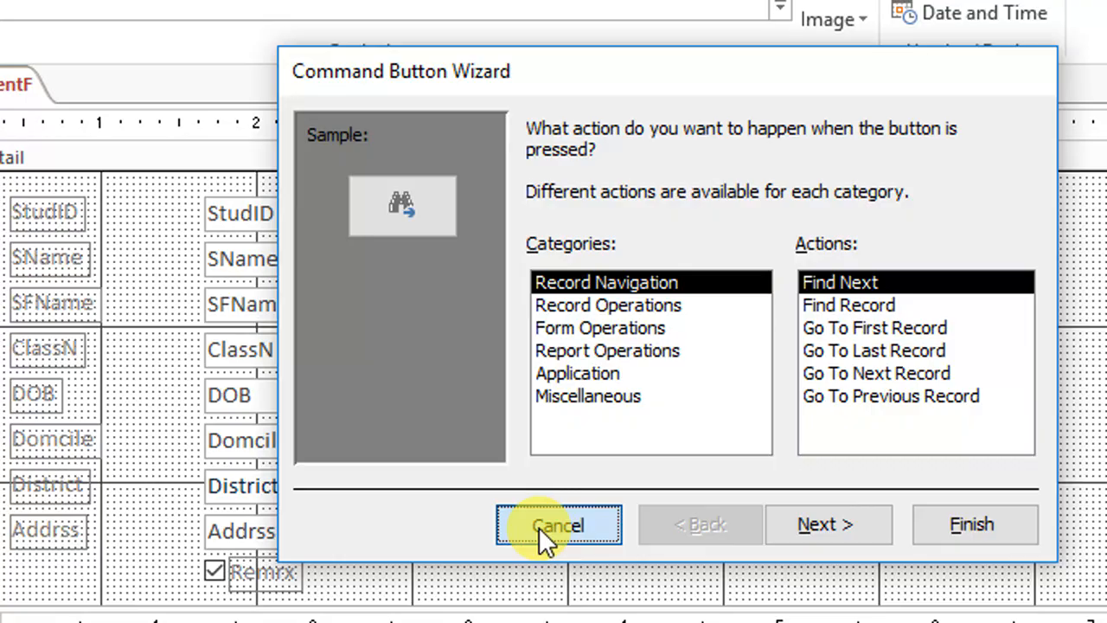
click(539, 527)
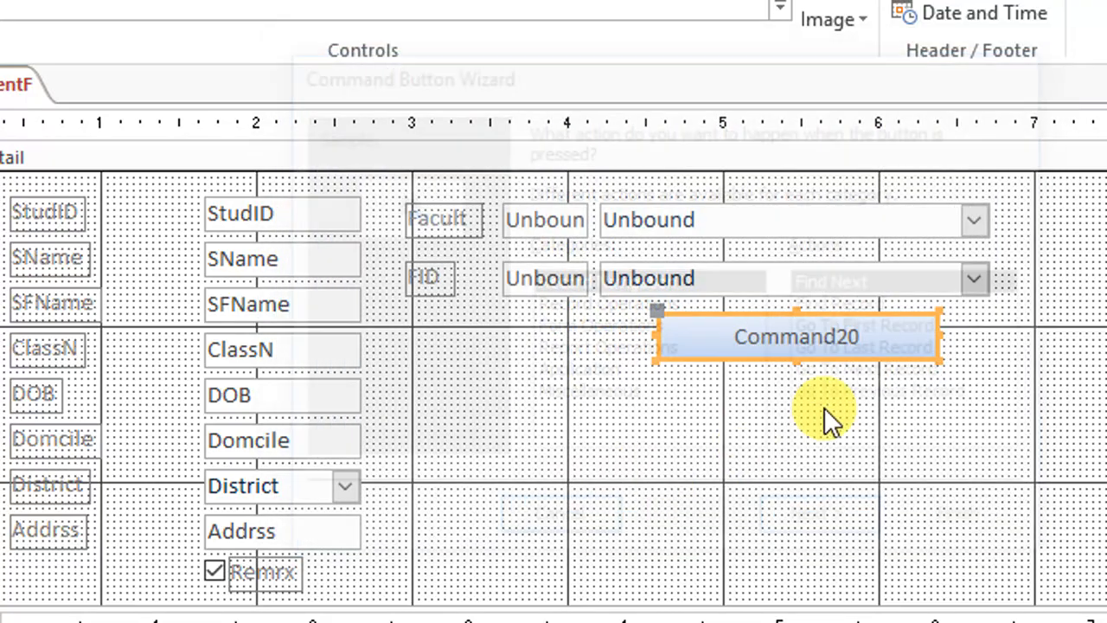
Step: Change the new command button's caption to Add Fee
double_click(882, 338)
text(Add Fee)
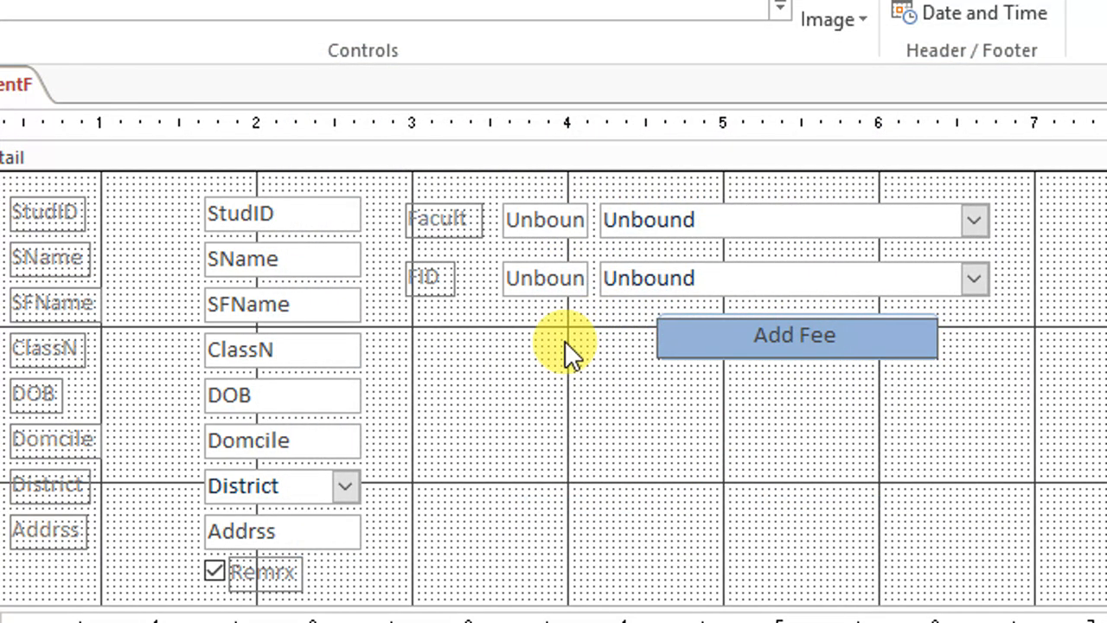
click(565, 341)
Step: Create a VBA procedure for the Add Fee button's On Click event and begin it with a DoCmd.OpenQuery statement
click(775, 340)
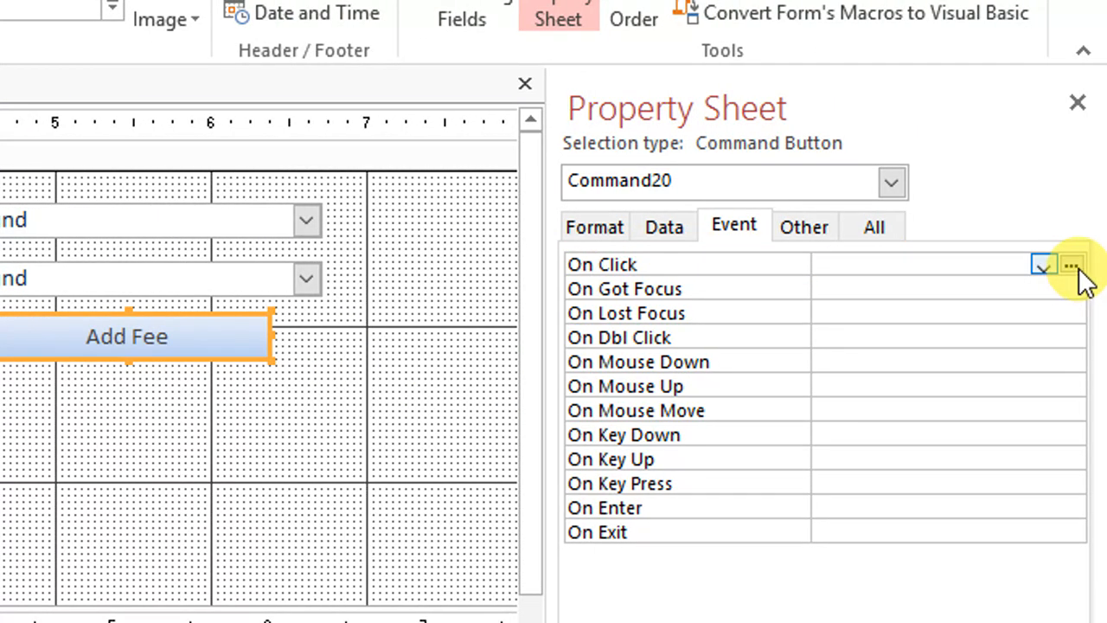
click(1071, 264)
double_click(168, 198)
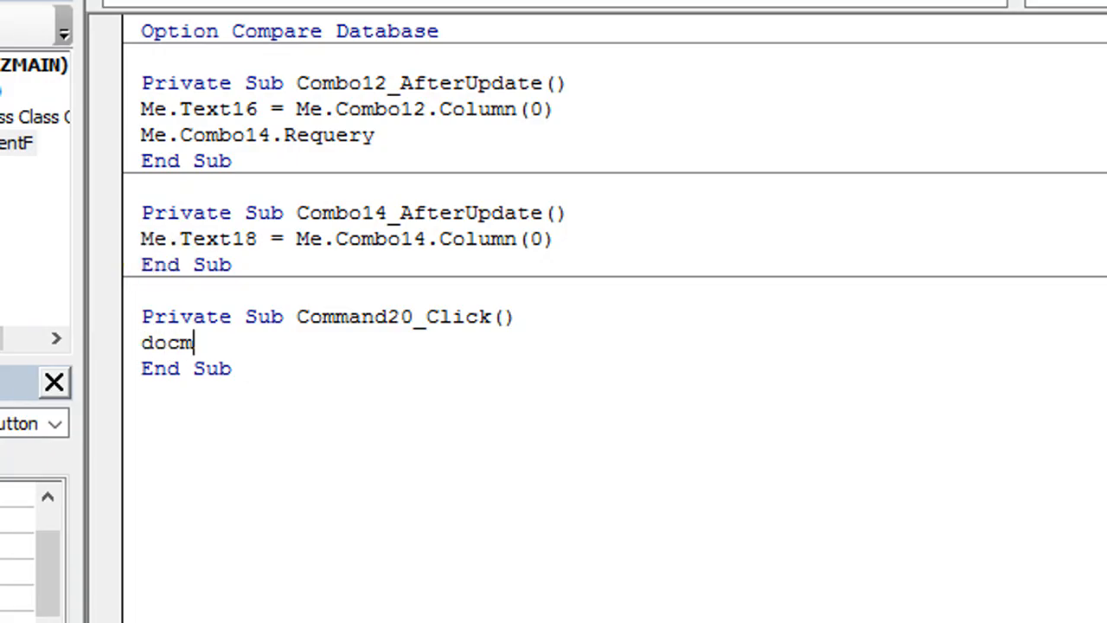
text(docmd.ope)
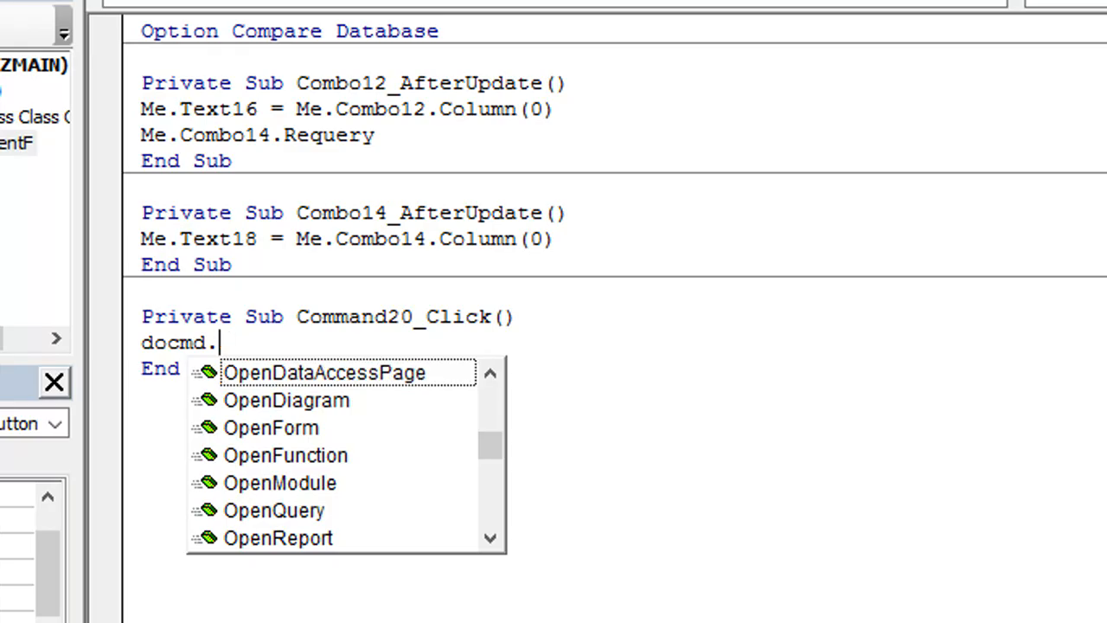
text(nq)
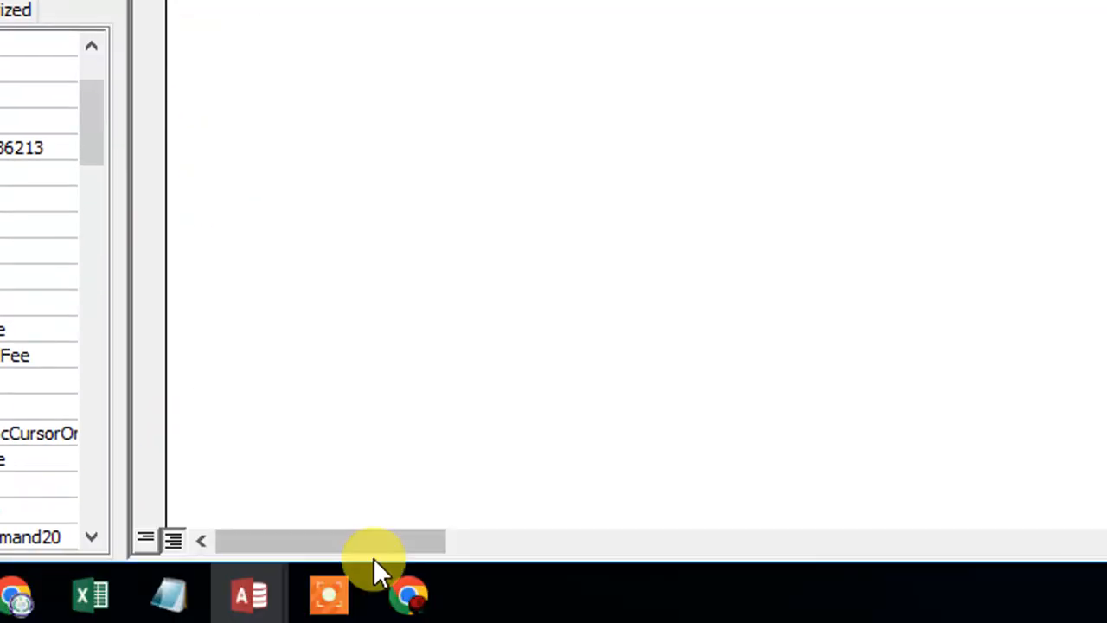
Step: Check the name of the append query in the main Access window
click(403, 591)
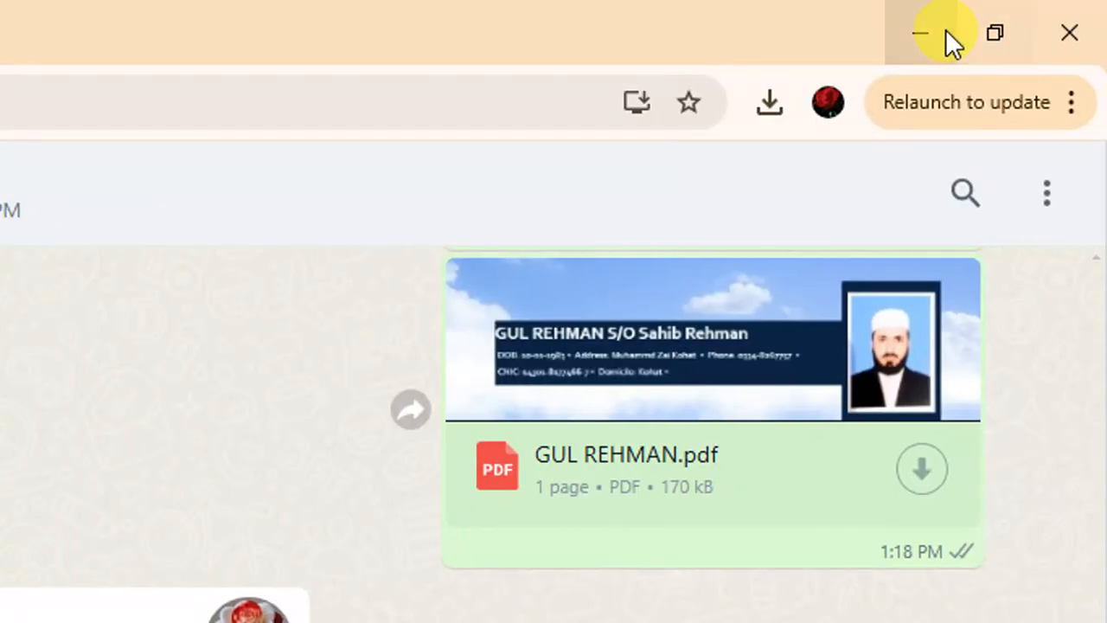
click(946, 21)
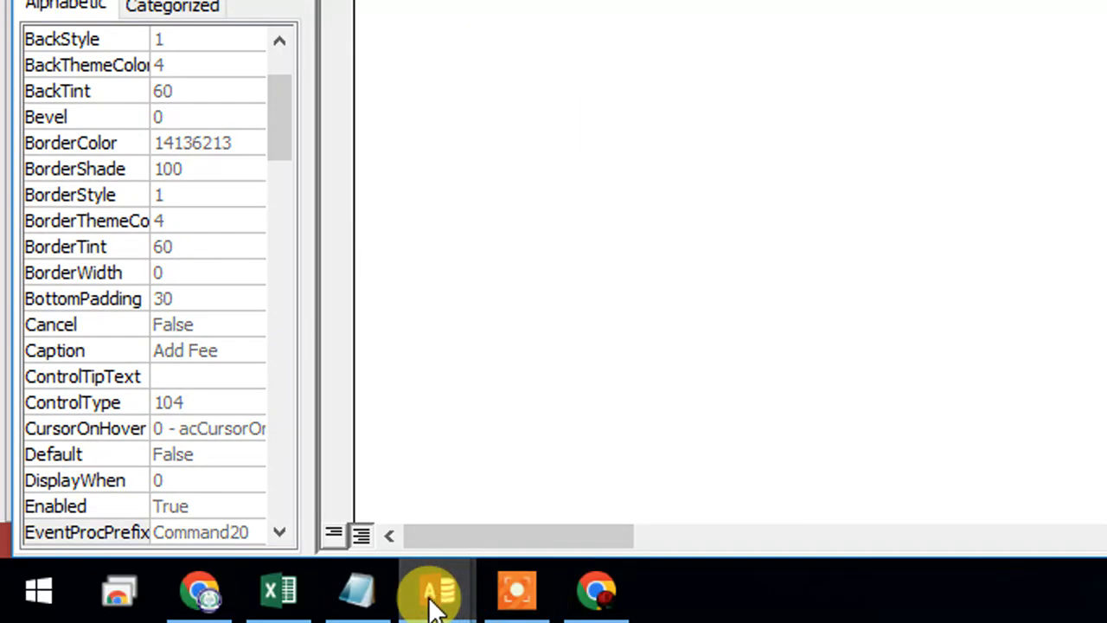
mouse_move(436, 597)
click(369, 532)
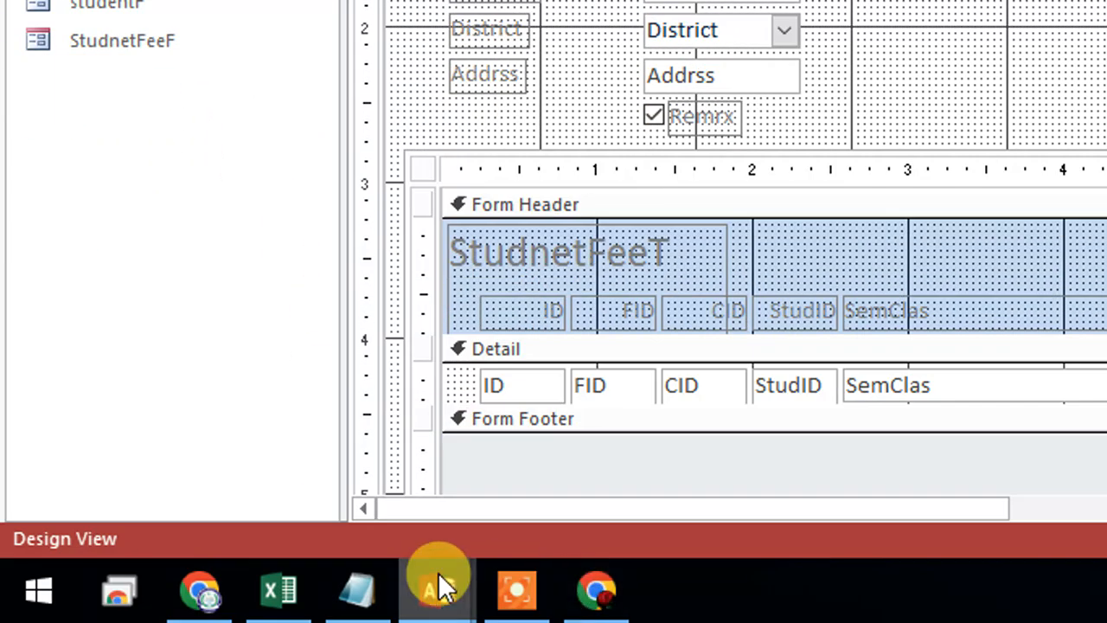
Step: Complete the Command20_Click statement as DoCmd.OpenQuery "apdfeeq" in the code editor and return to the studentF design
mouse_move(438, 589)
click(586, 487)
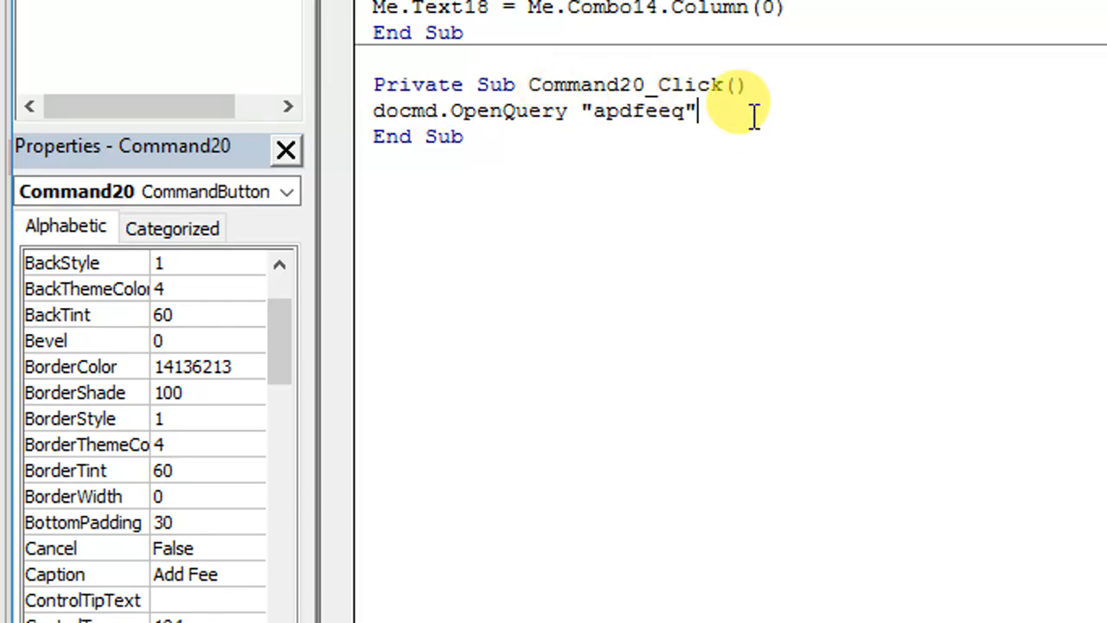
click(758, 84)
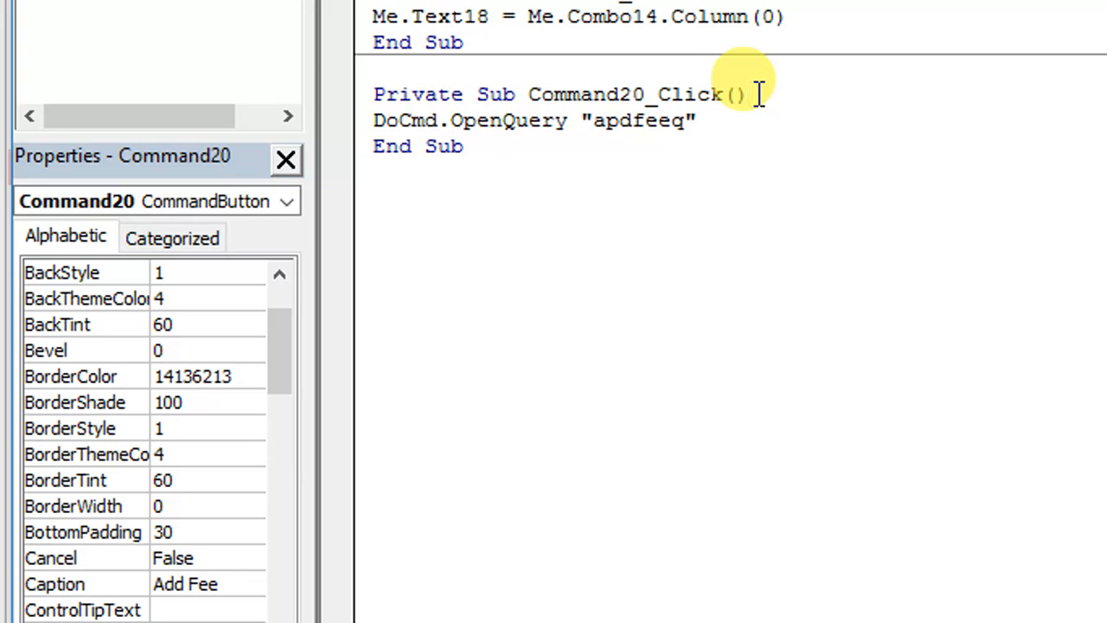
click(900, 33)
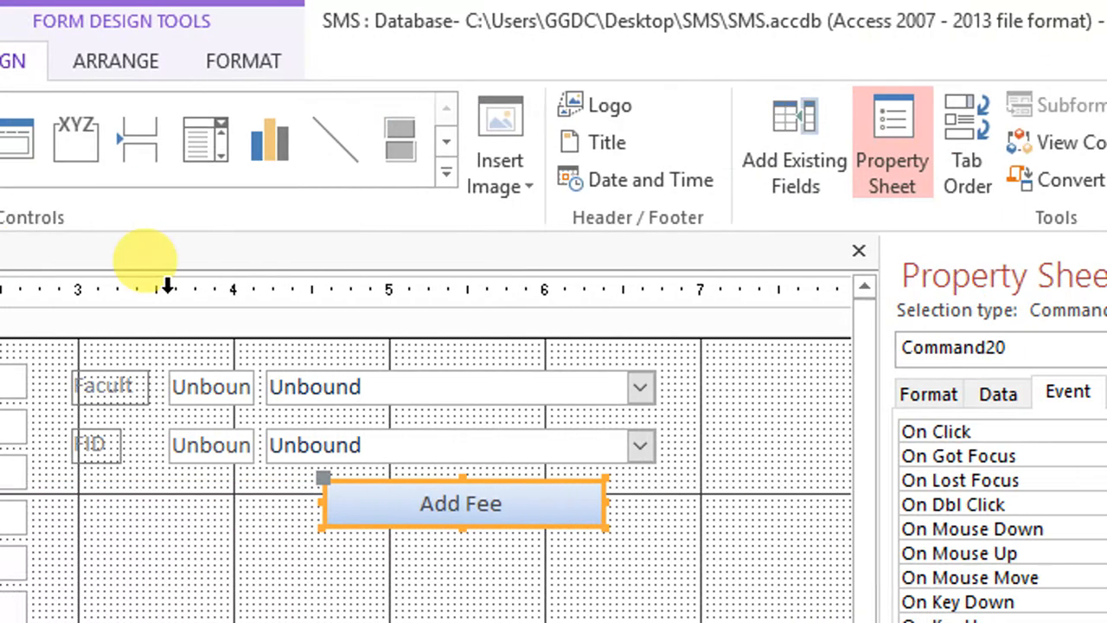
Step: Show studentF in Form View and choose PlayGroup as the faculty and PG 1st Month in the FID combo box
click(65, 164)
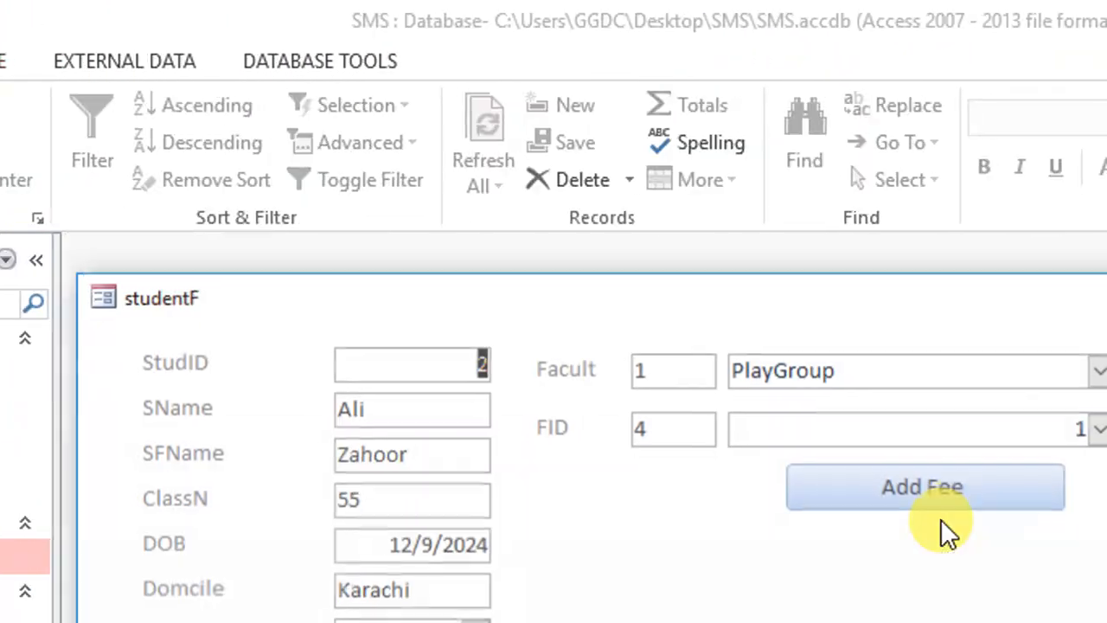
click(987, 372)
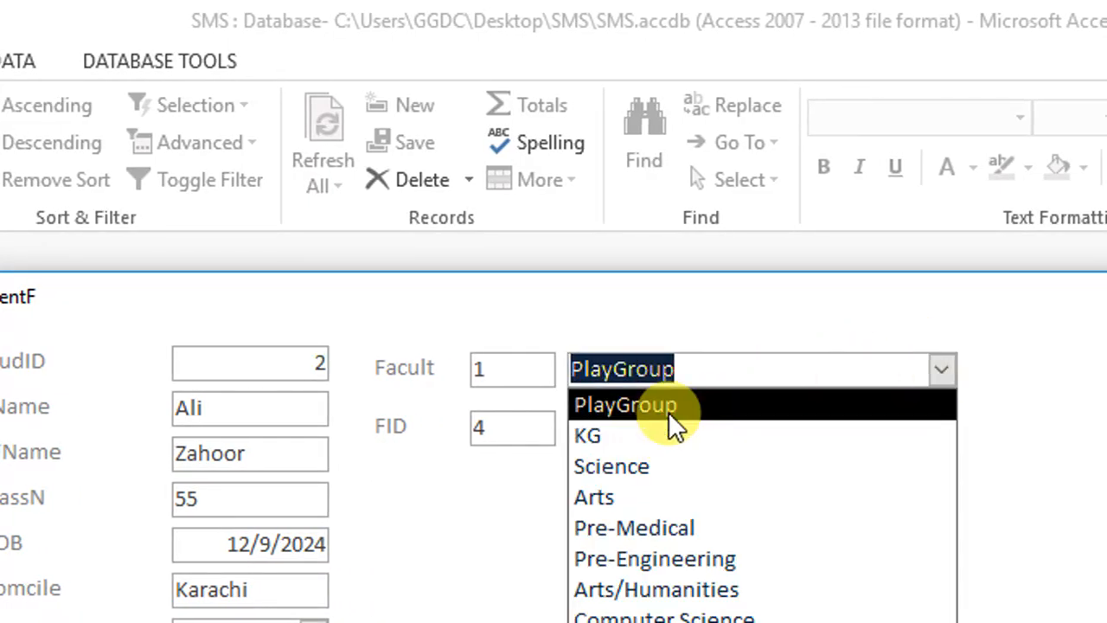
click(713, 407)
click(849, 421)
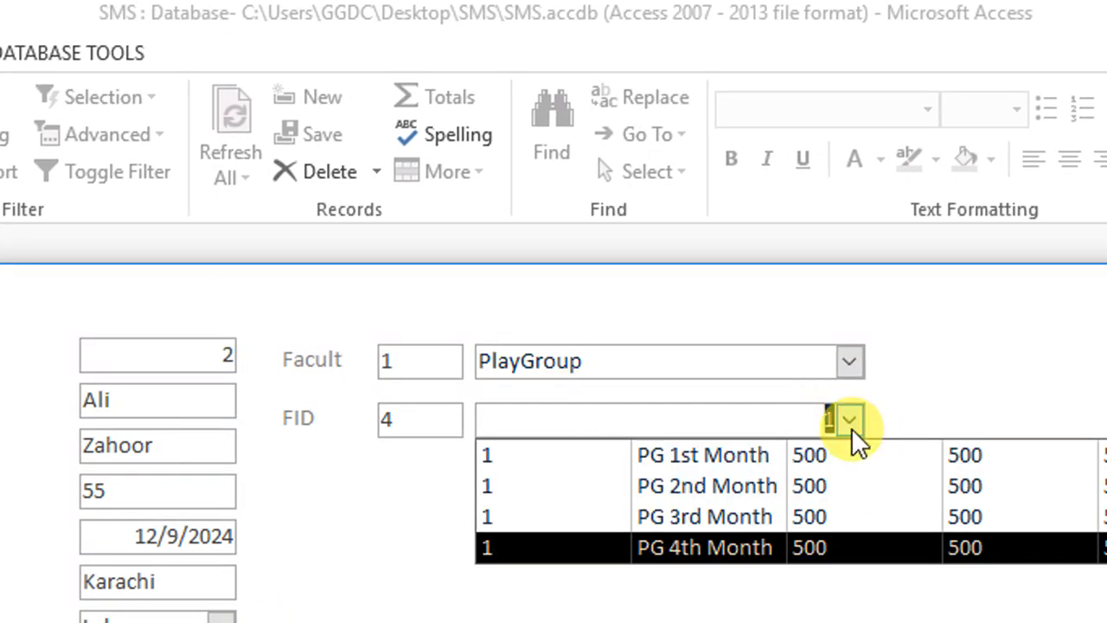
click(745, 457)
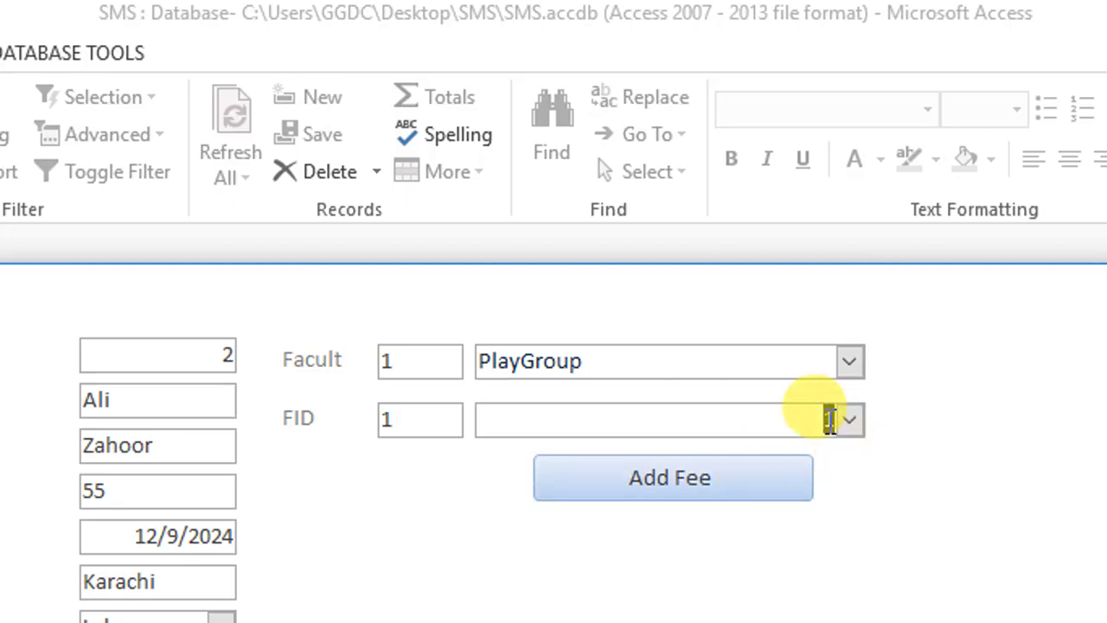
Step: Return studentF to Design View and open the row source query of the FID combo box (Combo14) in the Query Builder
right_click(973, 420)
click(1061, 509)
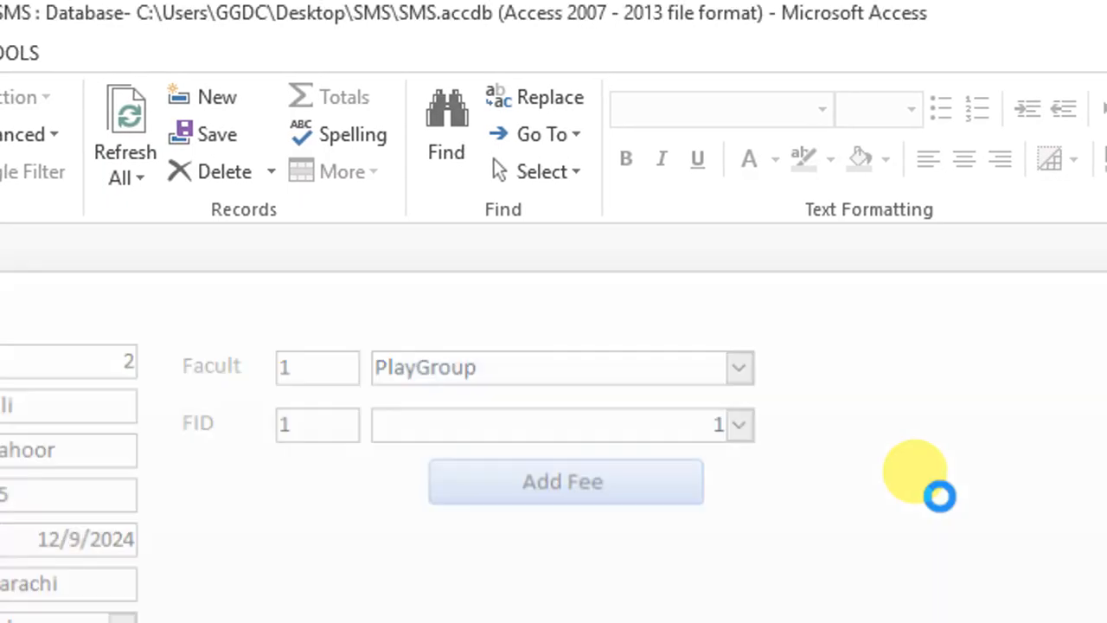
click(585, 437)
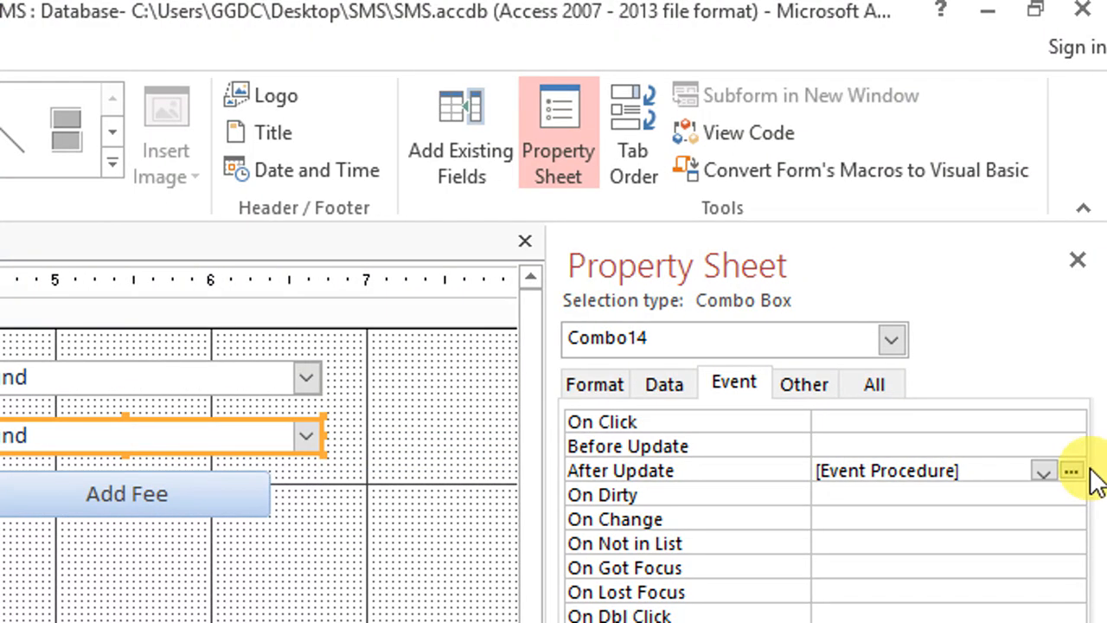
click(1073, 472)
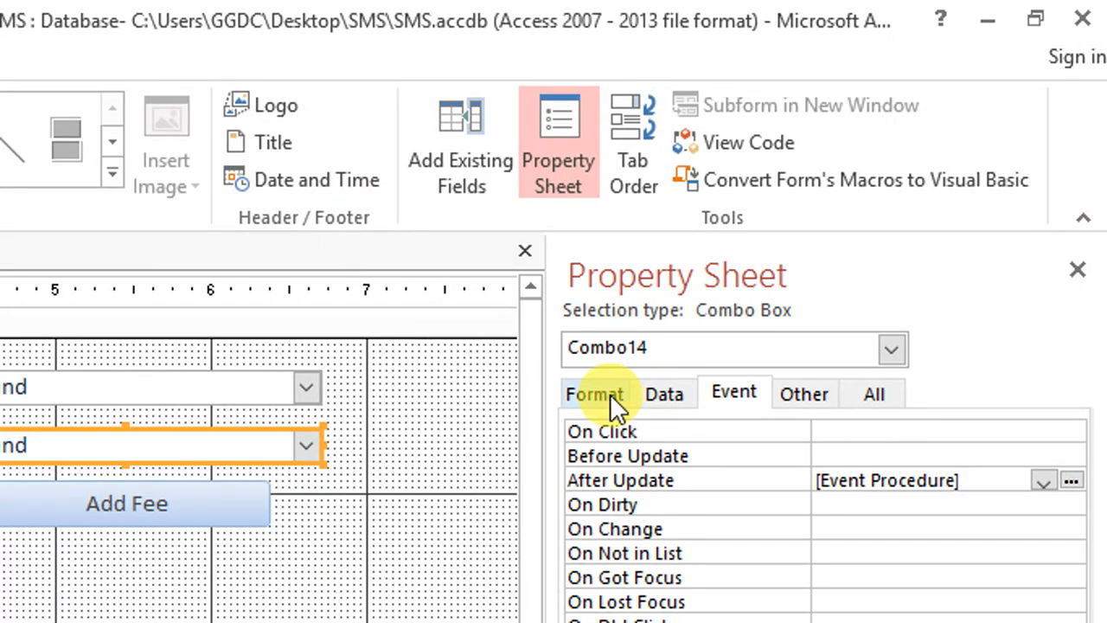
click(610, 394)
click(670, 396)
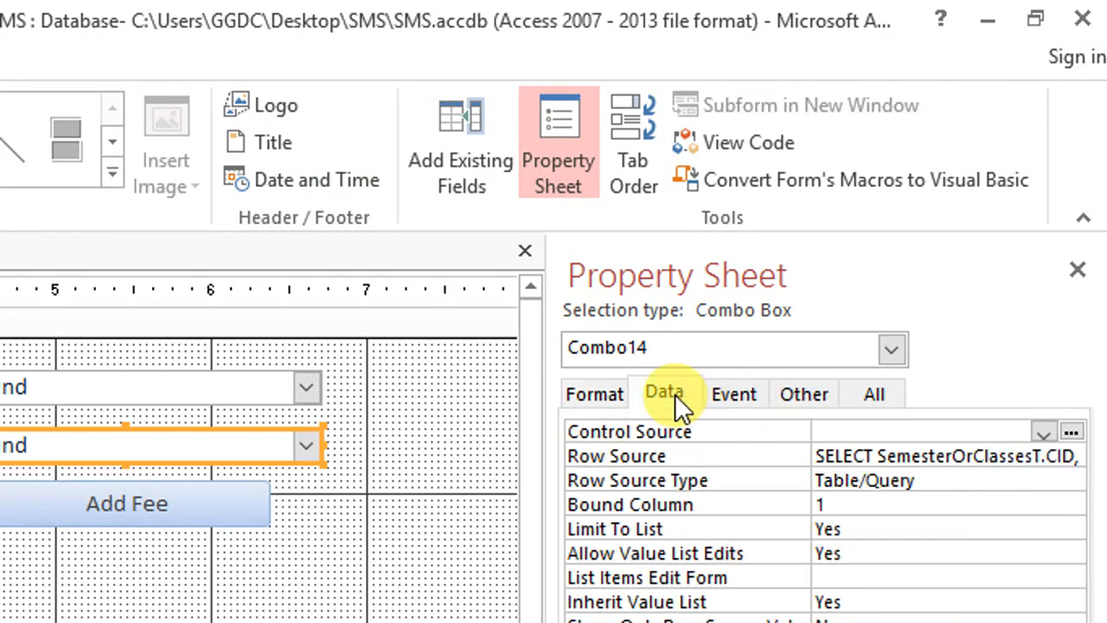
click(990, 456)
click(1069, 456)
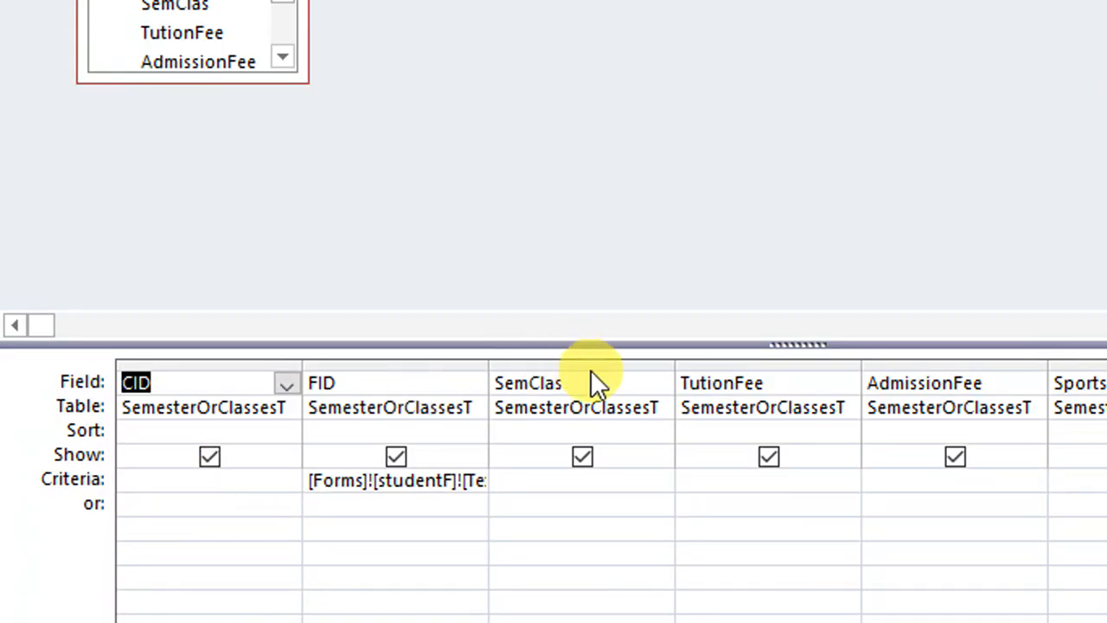
Step: Move the SemClas column between CID and FID in the row source query and close the Query Builder
click(593, 364)
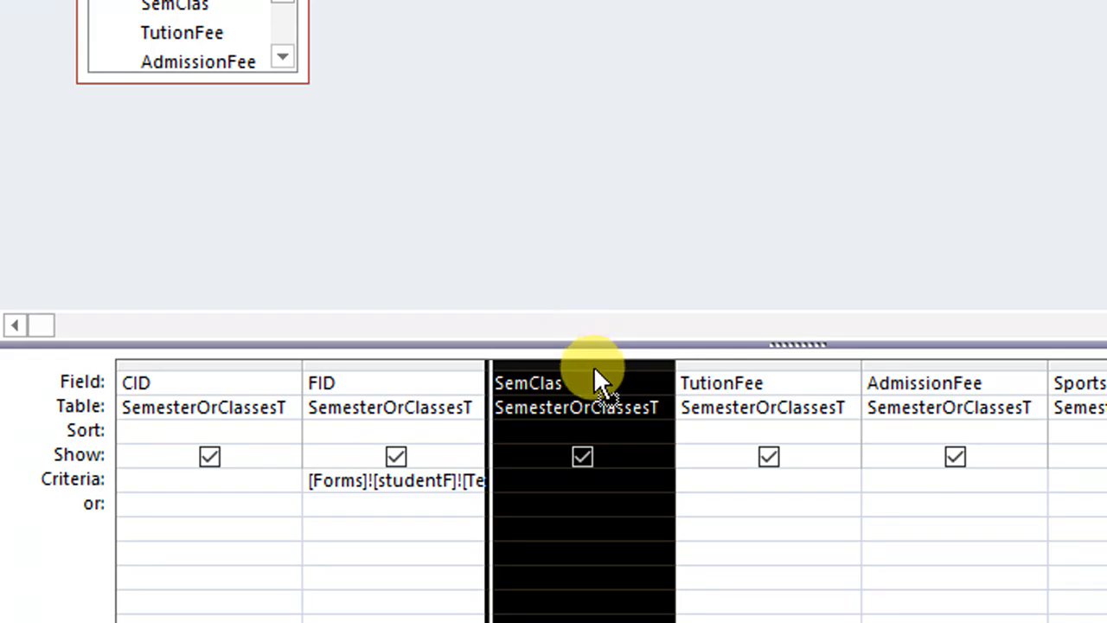
drag(596, 370, 386, 376)
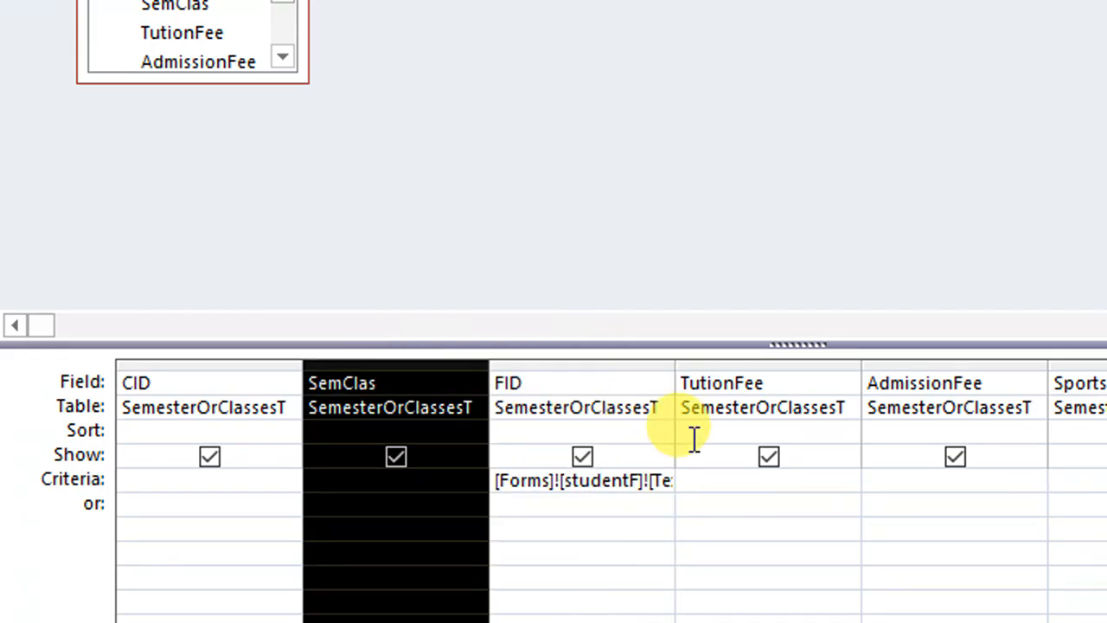
click(239, 364)
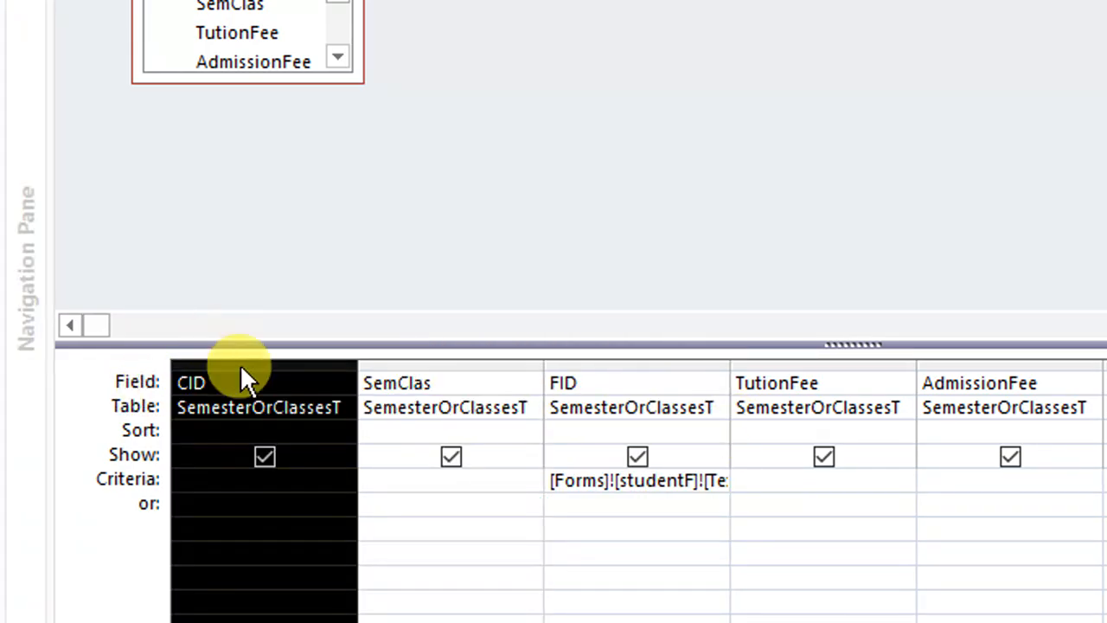
click(407, 367)
right_click(357, 6)
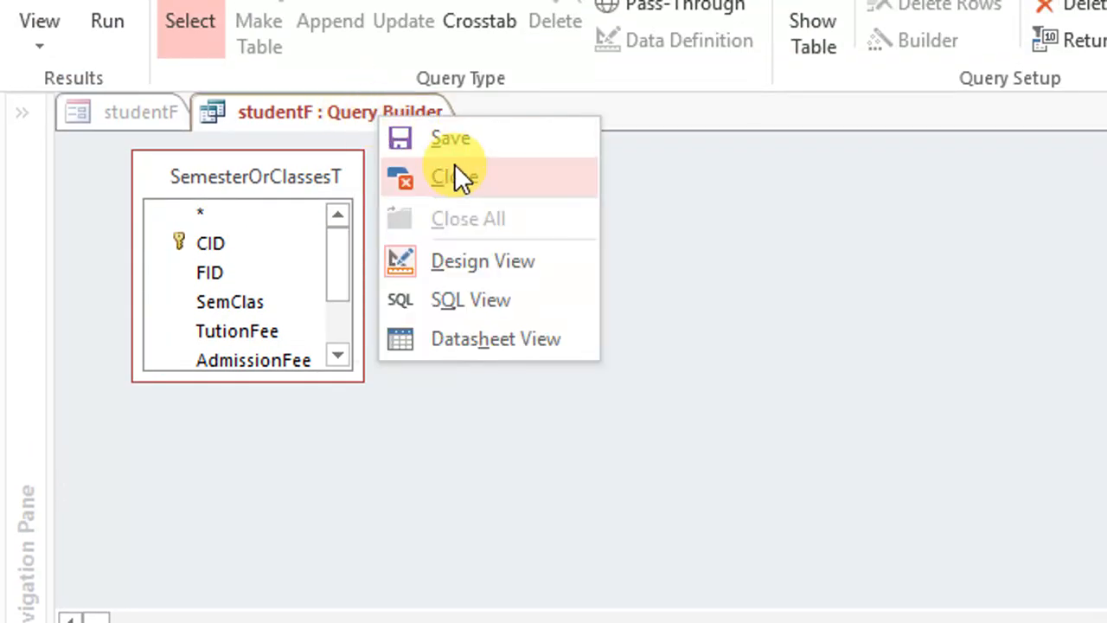
click(459, 61)
Step: Show studentF in Form View, choose PG 2nd Month in the FID combo box and run Add Fee
click(39, 82)
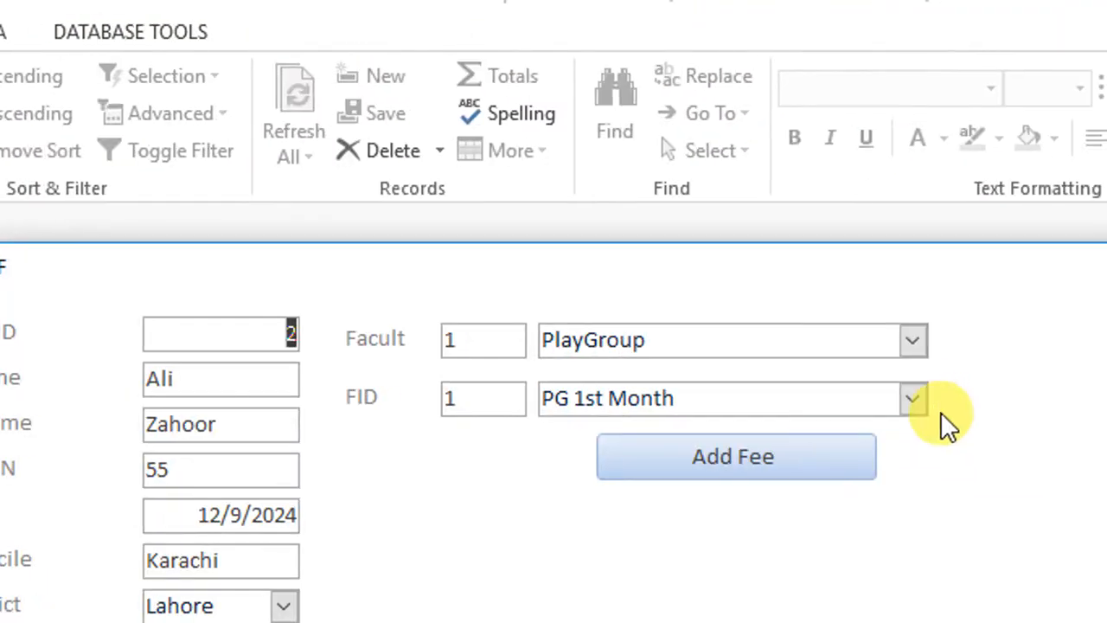
click(910, 397)
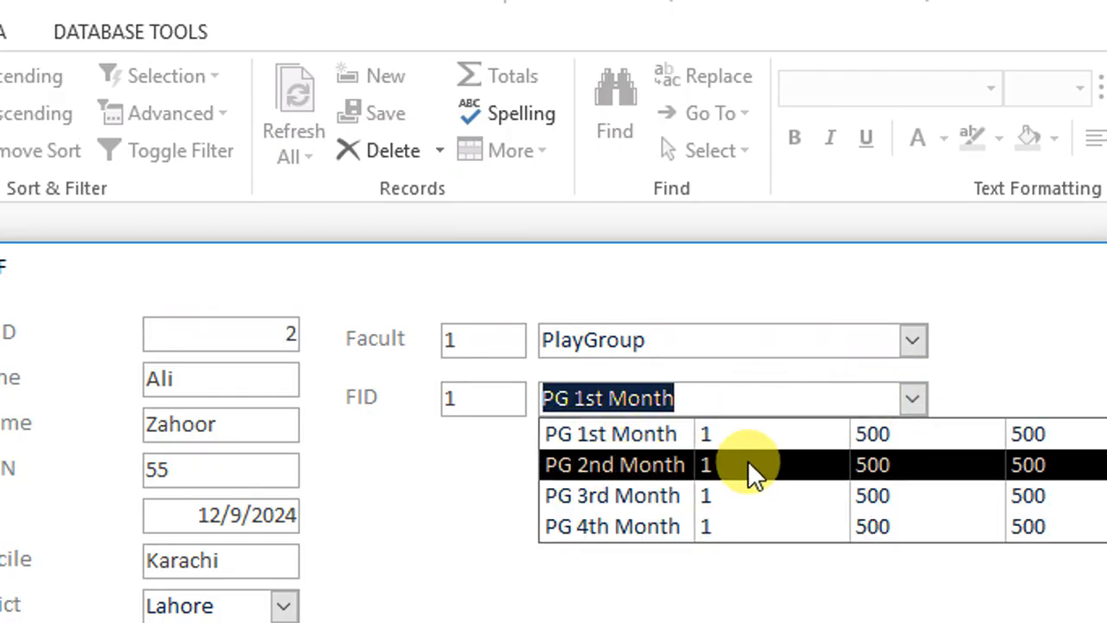
click(595, 475)
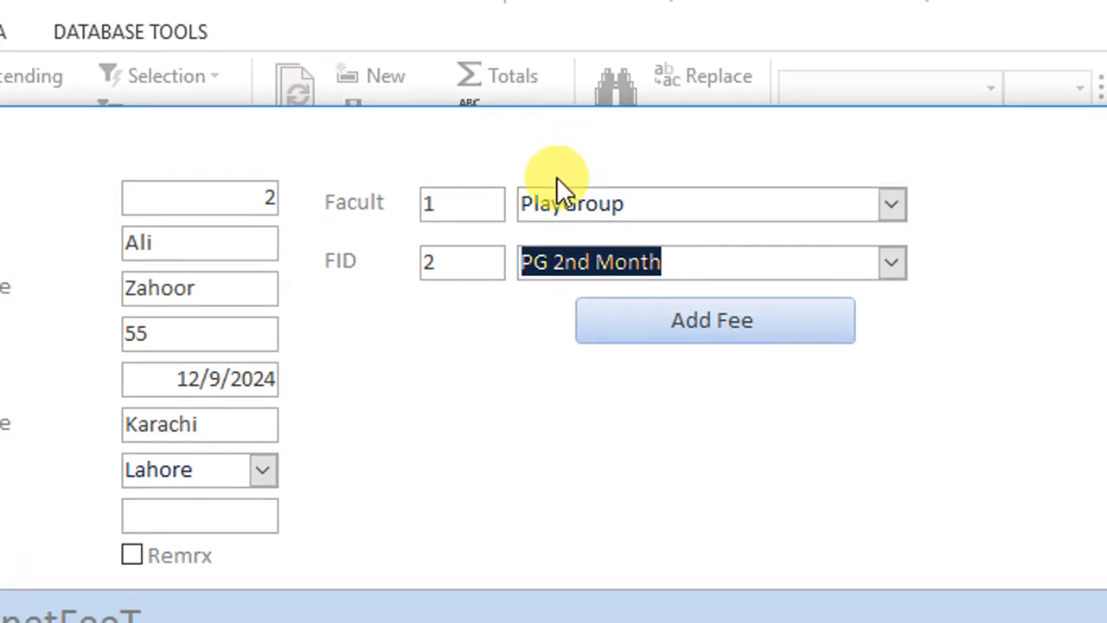
click(753, 323)
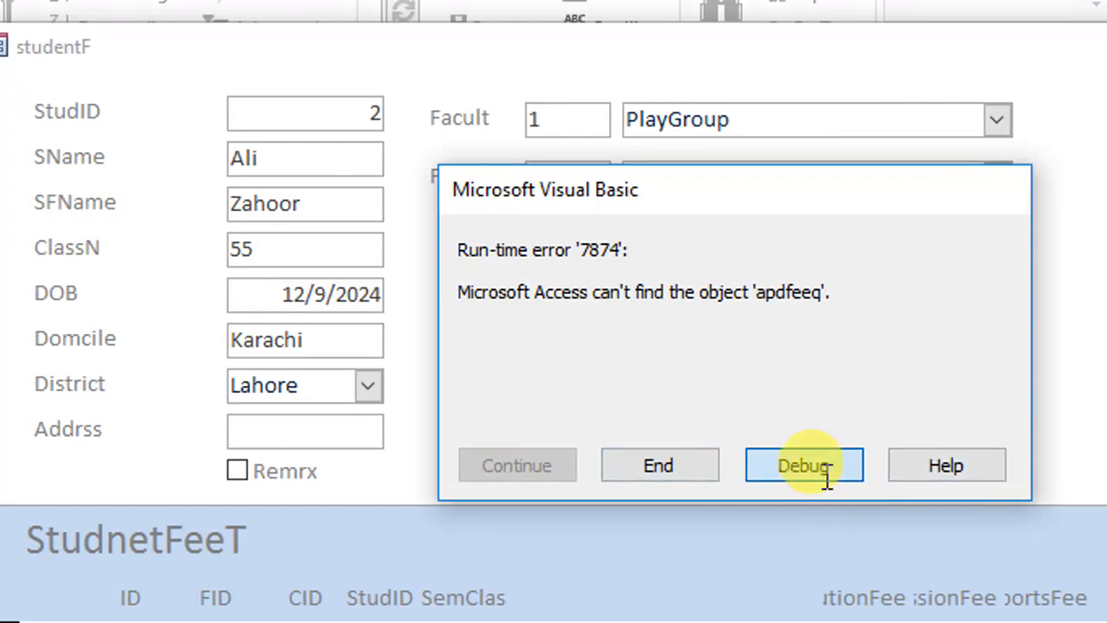
Step: Debug the Add Fee code, correct the query name to "addfeeq", save and reset the project, and return to the form
click(783, 468)
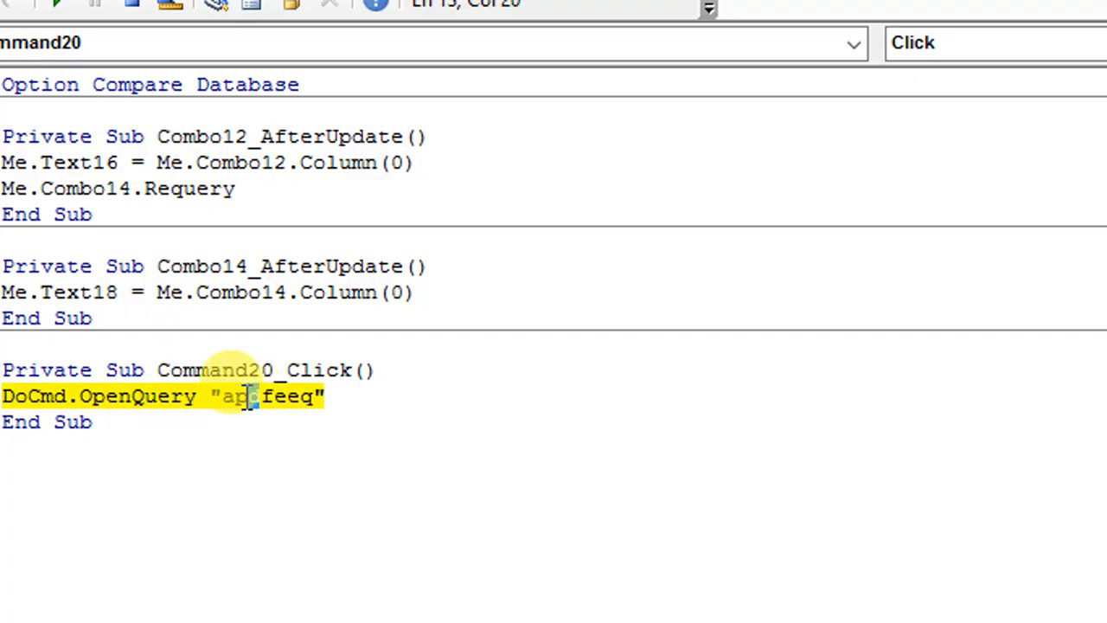
text(dd)
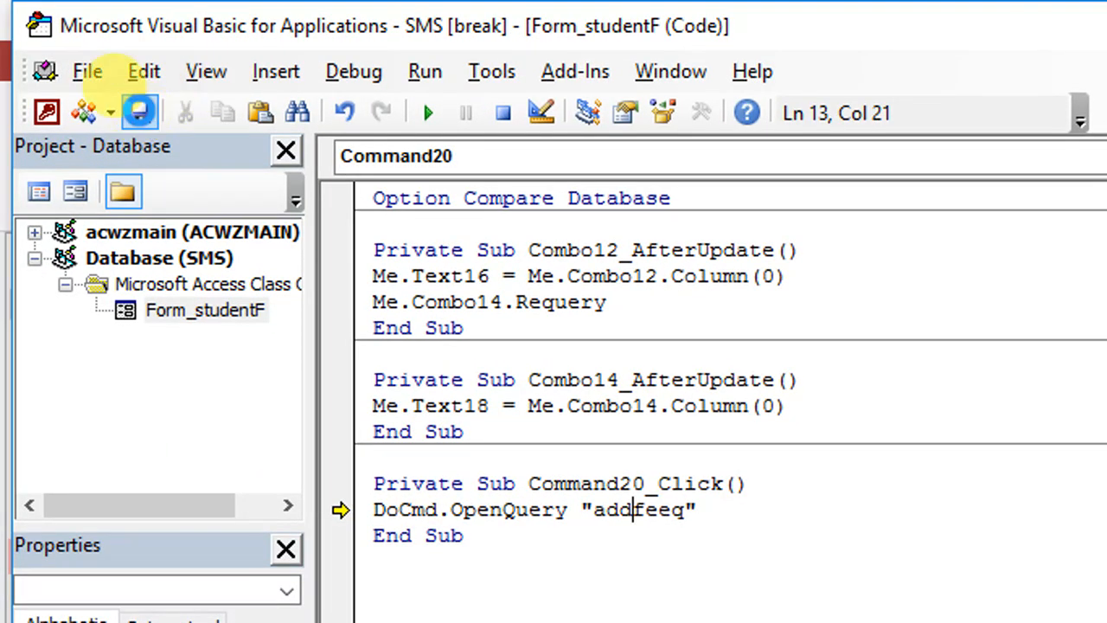
click(139, 110)
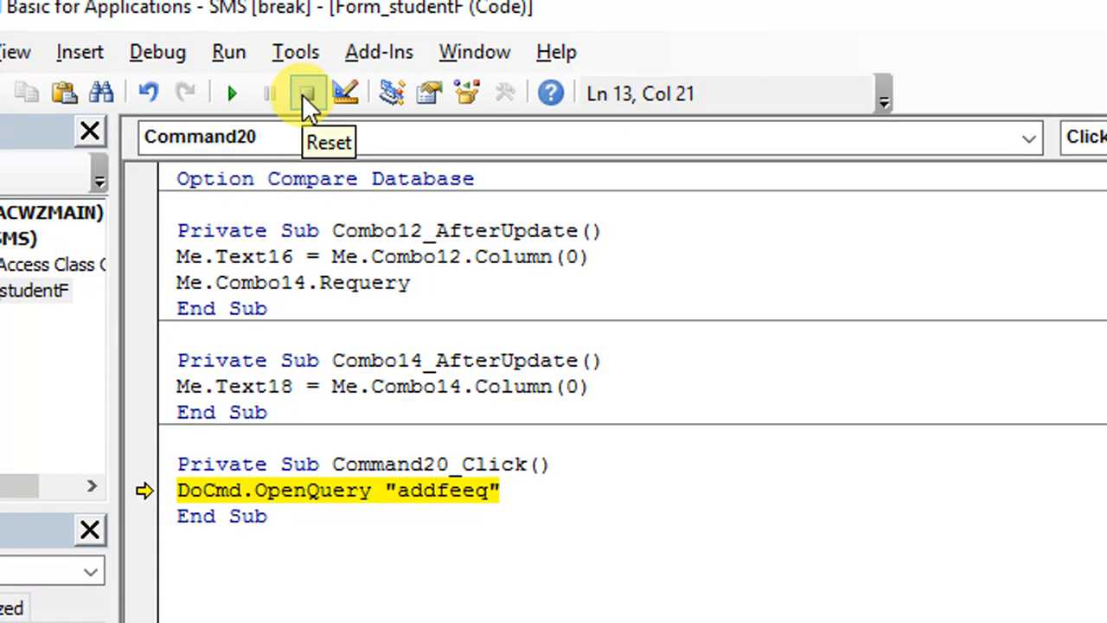
click(307, 104)
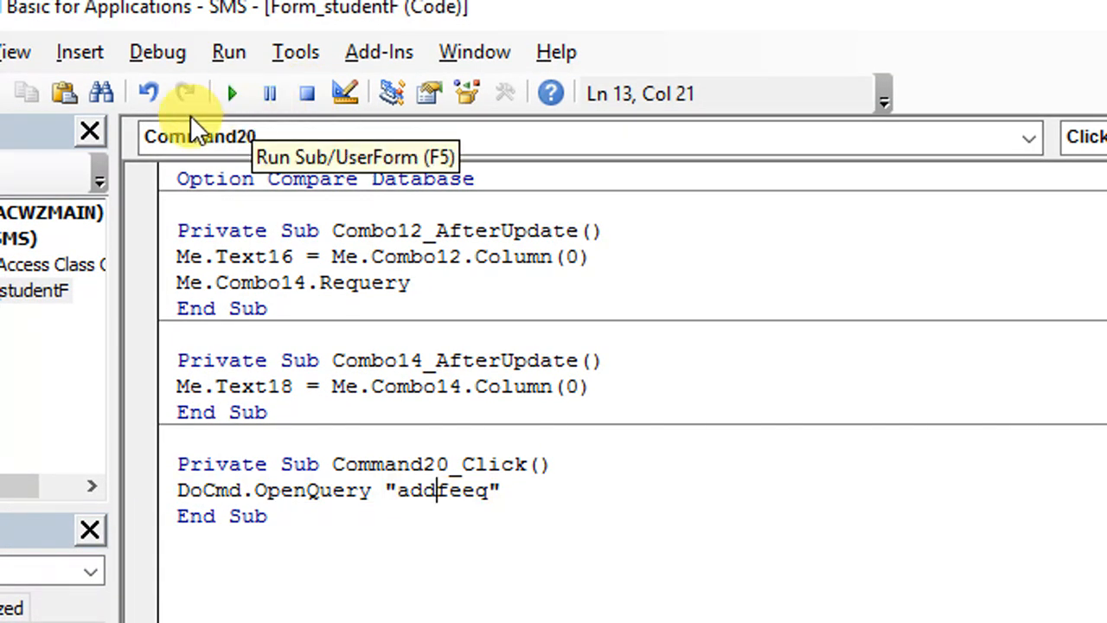
click(989, 28)
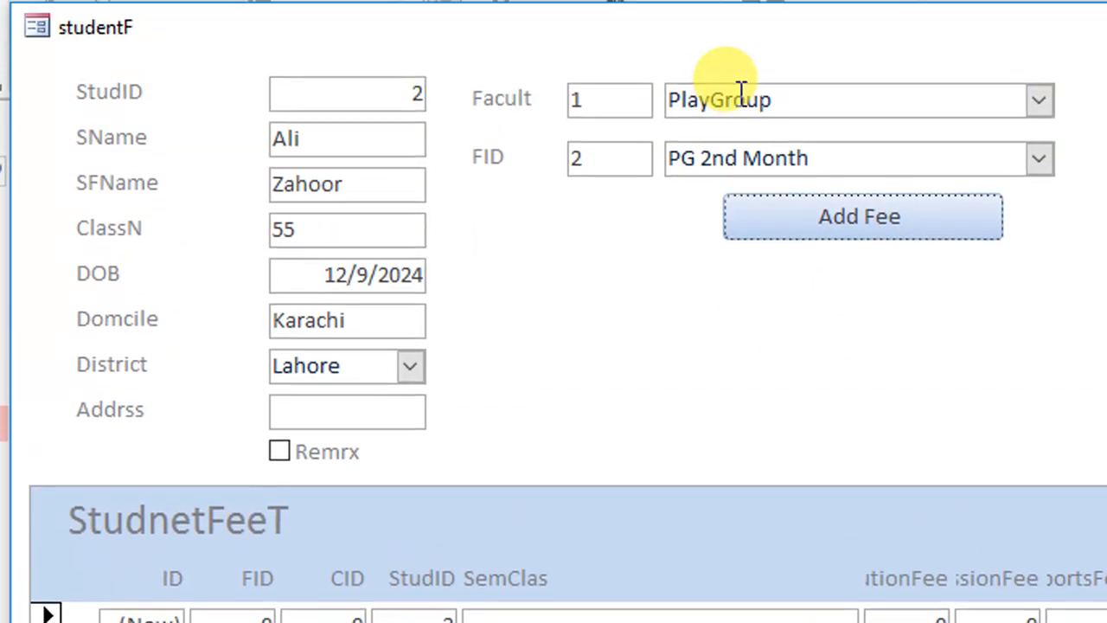
Step: Try Add Fee on studentF, dismiss the append query confirmation, and reset the interrupted code in the debugger
click(995, 199)
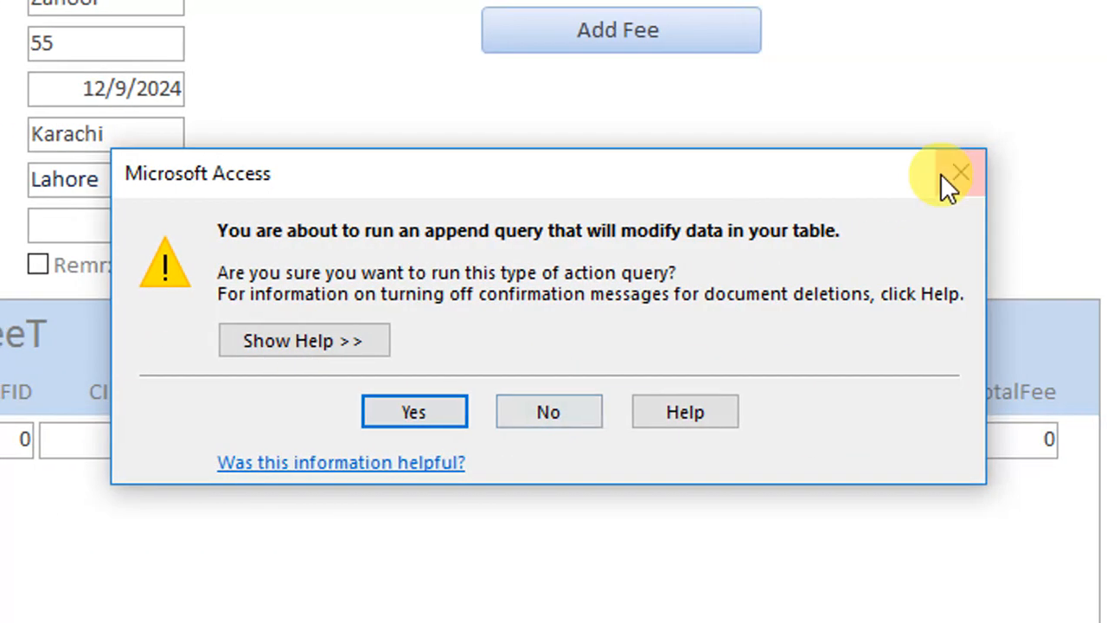
click(1106, 173)
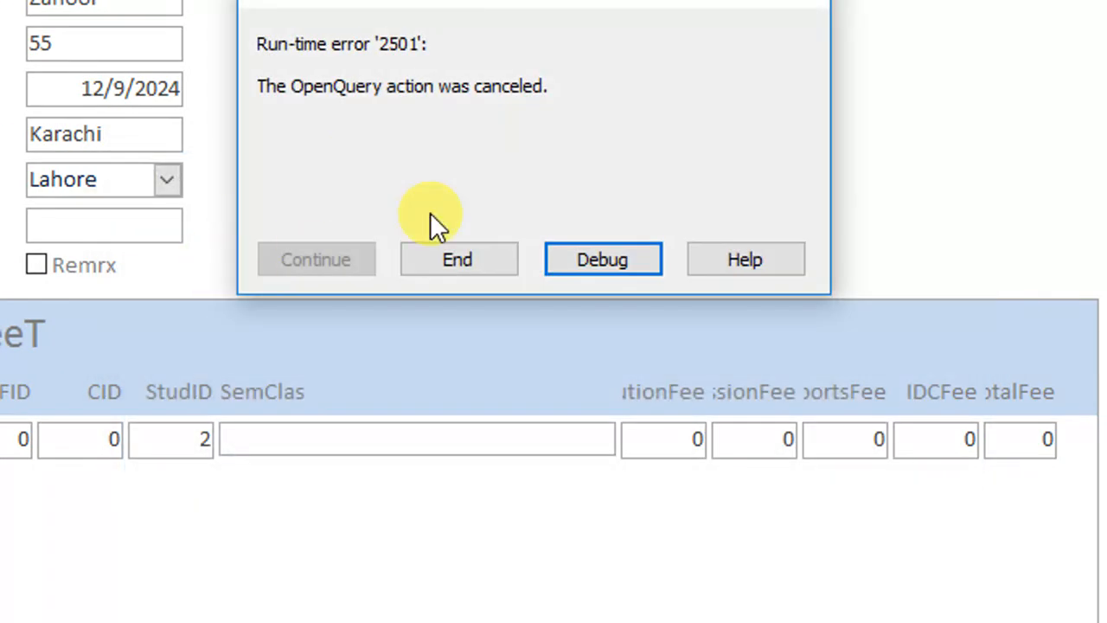
click(588, 259)
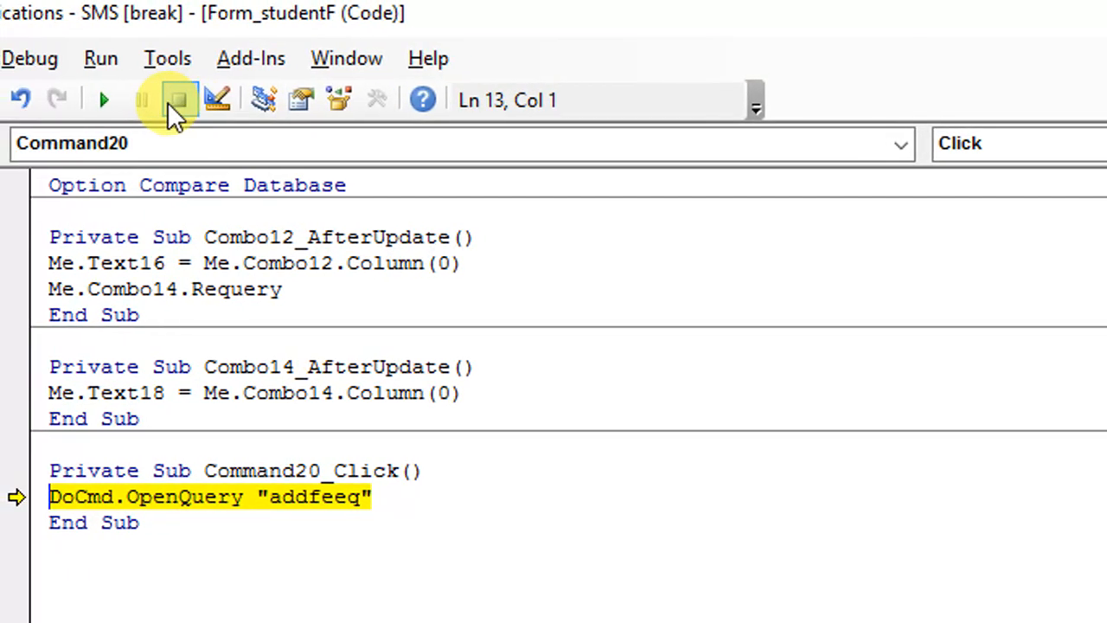
click(173, 104)
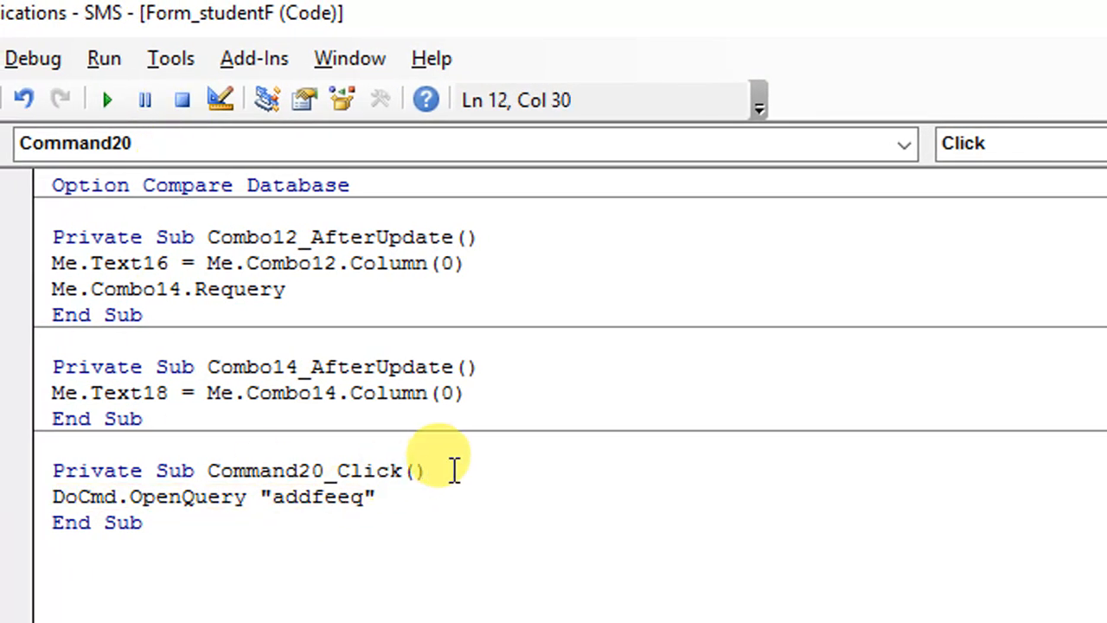
Step: Insert DoCmd.SetWarnings False above the OpenQuery line in Command20_Click and leave the code editor
key(Return)
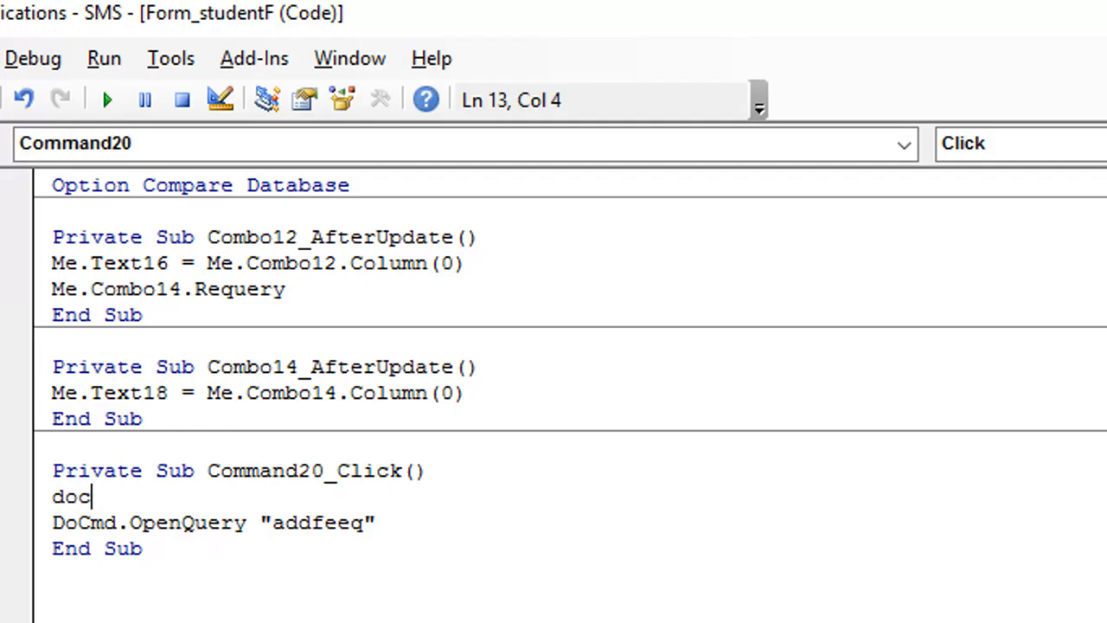
text(docmd.setw)
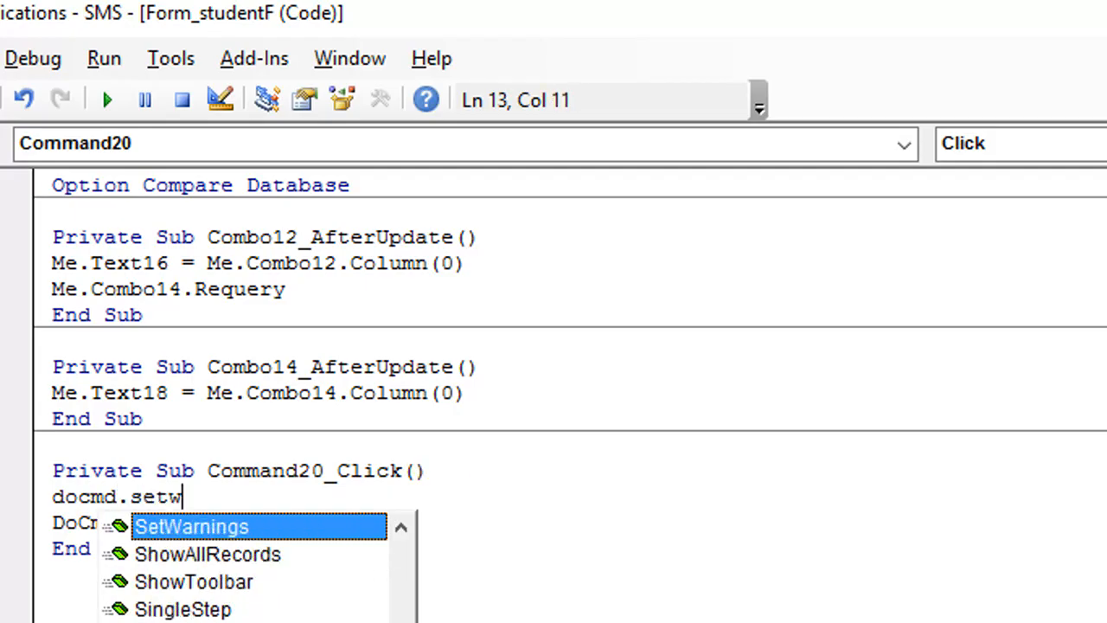
text(ar f)
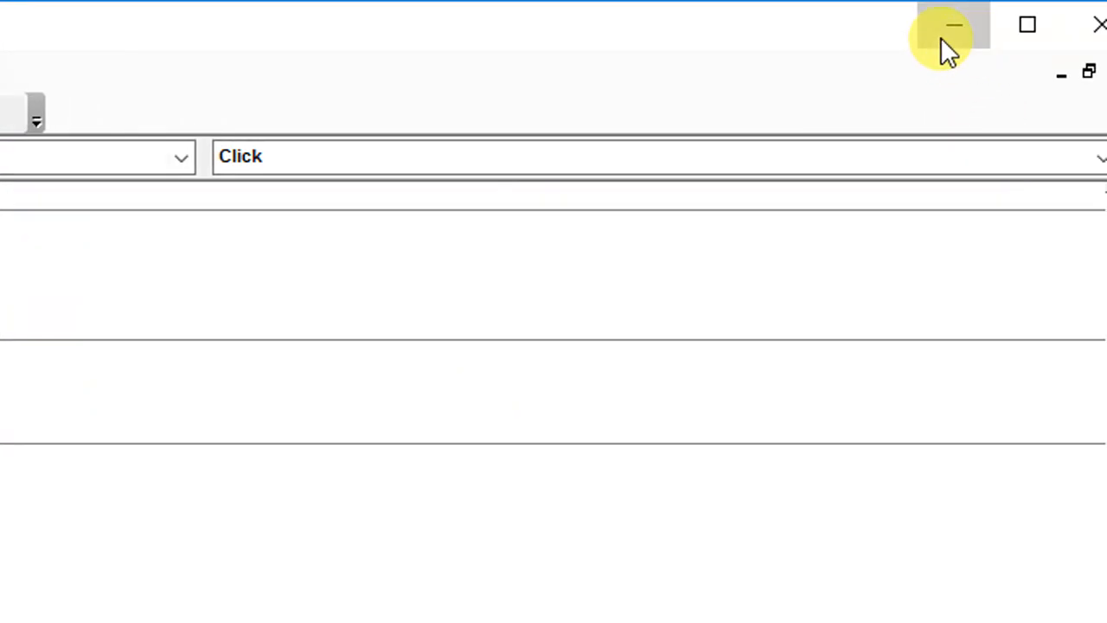
click(941, 37)
Step: Close the studentF form, check the StudnetFeeT table for appended fee records, and close the table
click(539, 363)
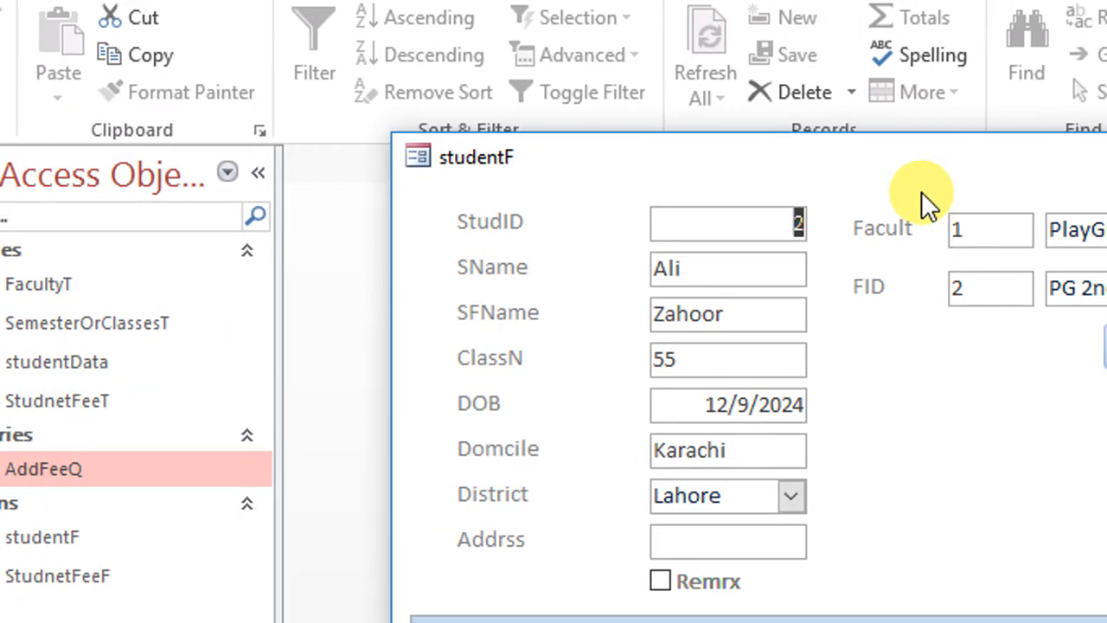
right_click(917, 161)
click(983, 216)
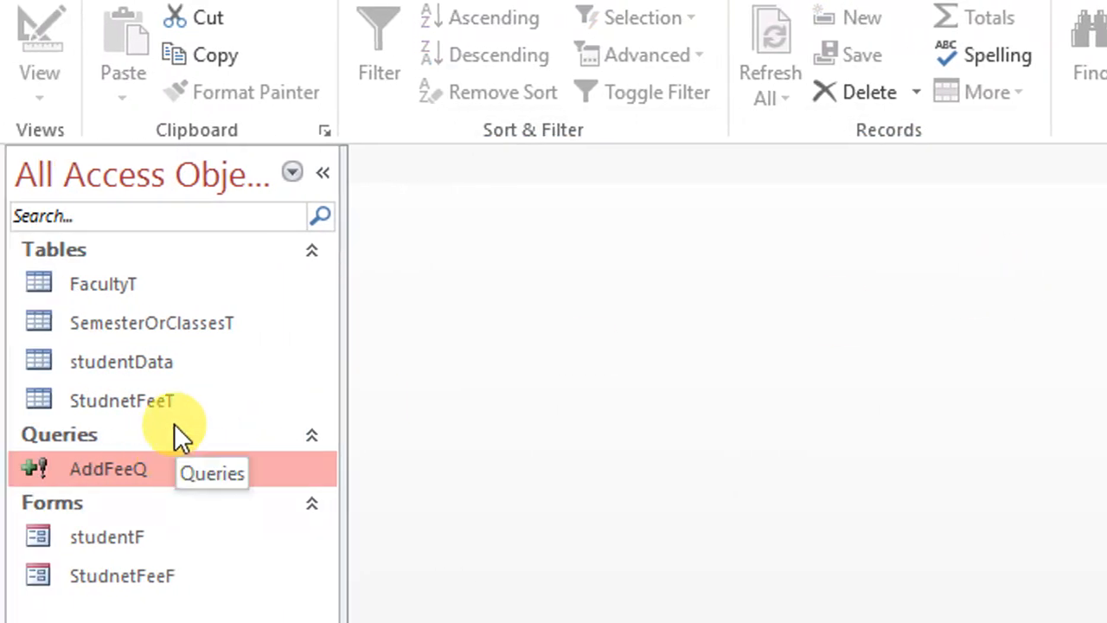
double_click(15, 403)
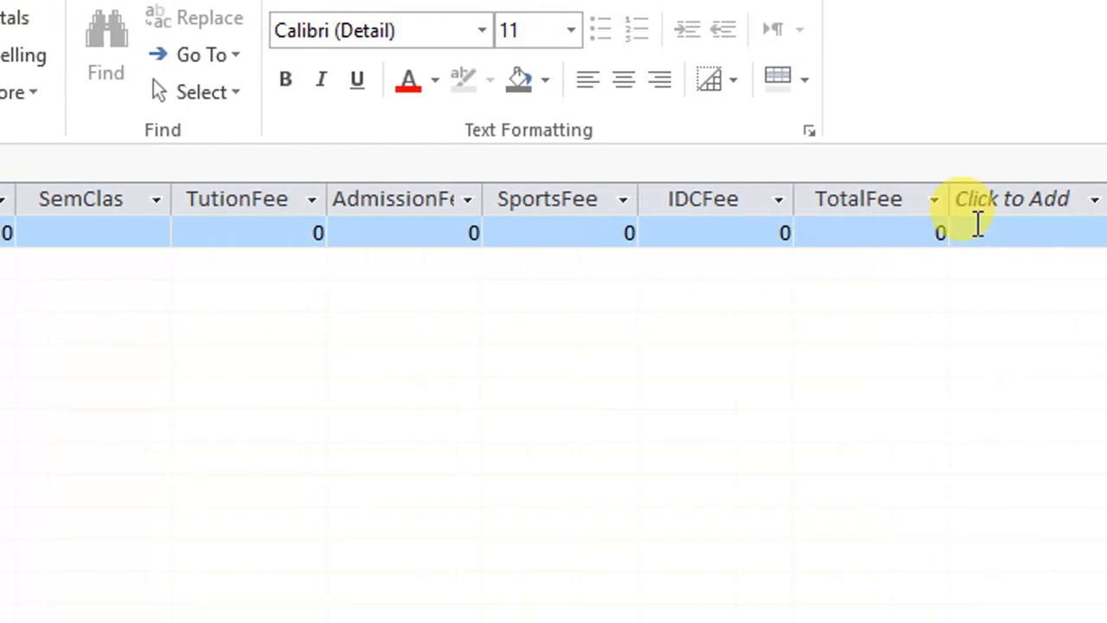
right_click(229, 165)
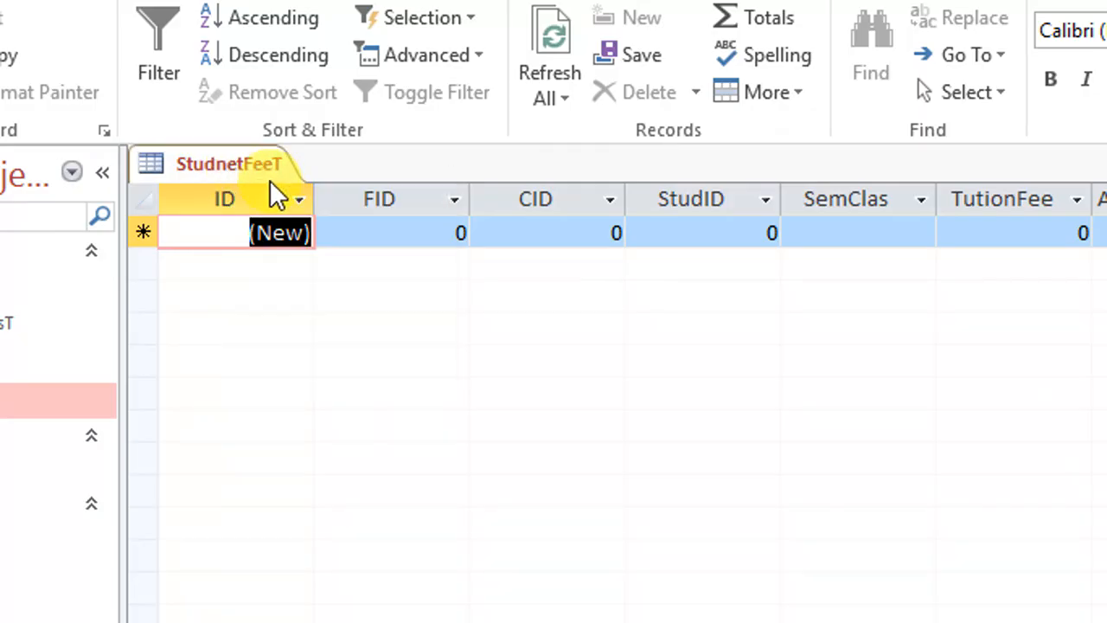
right_click(270, 180)
click(340, 224)
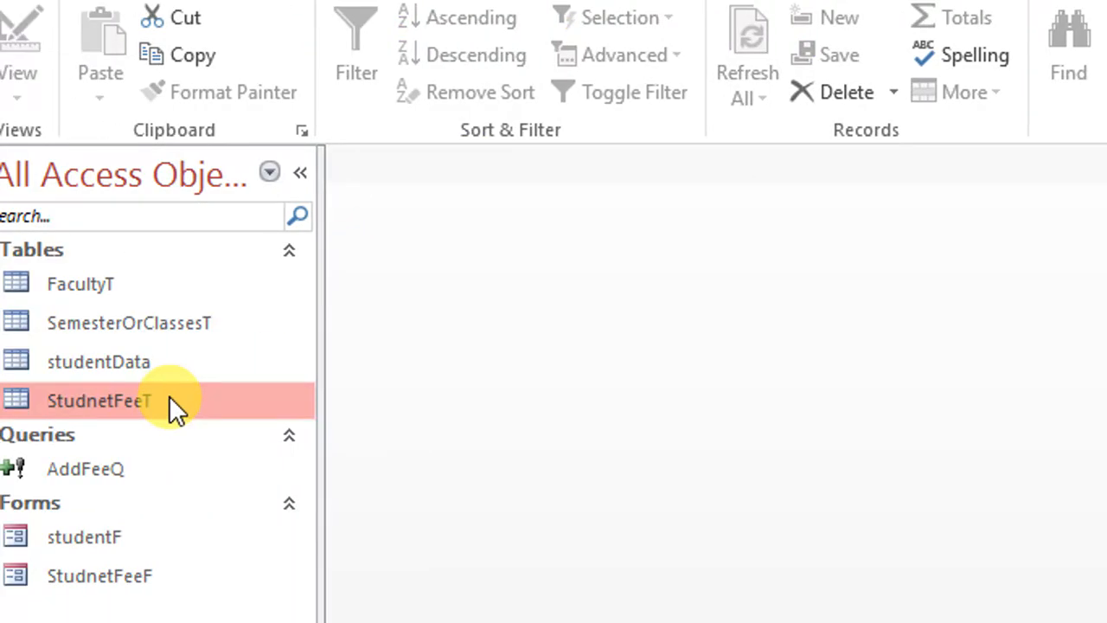
Step: Try to run the AddFeeQ query directly and cancel its parameter prompt
click(105, 471)
double_click(104, 470)
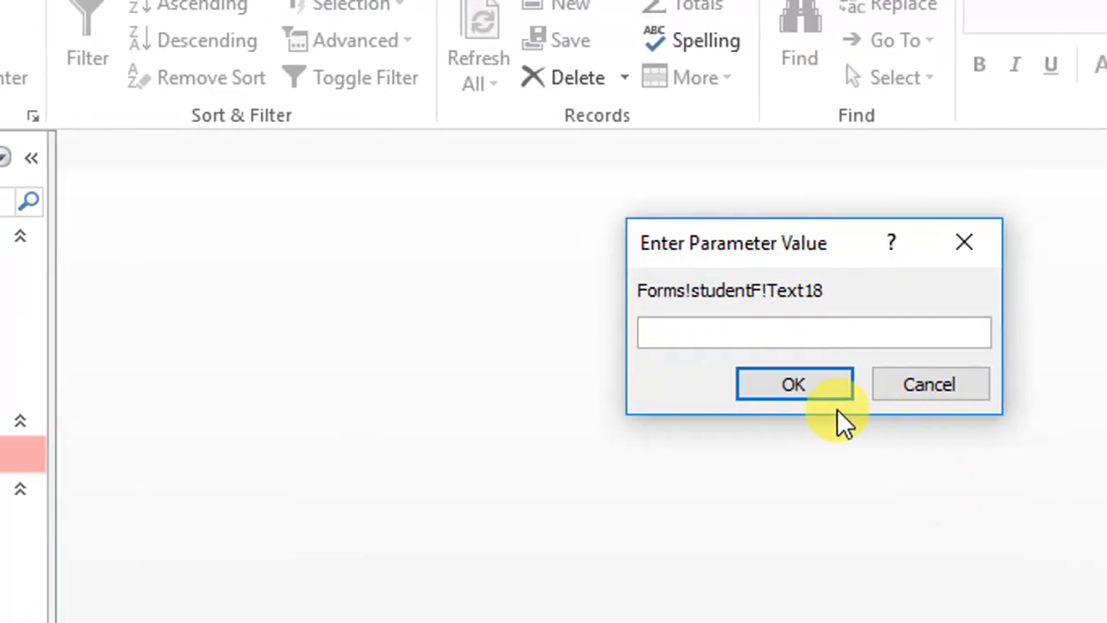
click(1086, 397)
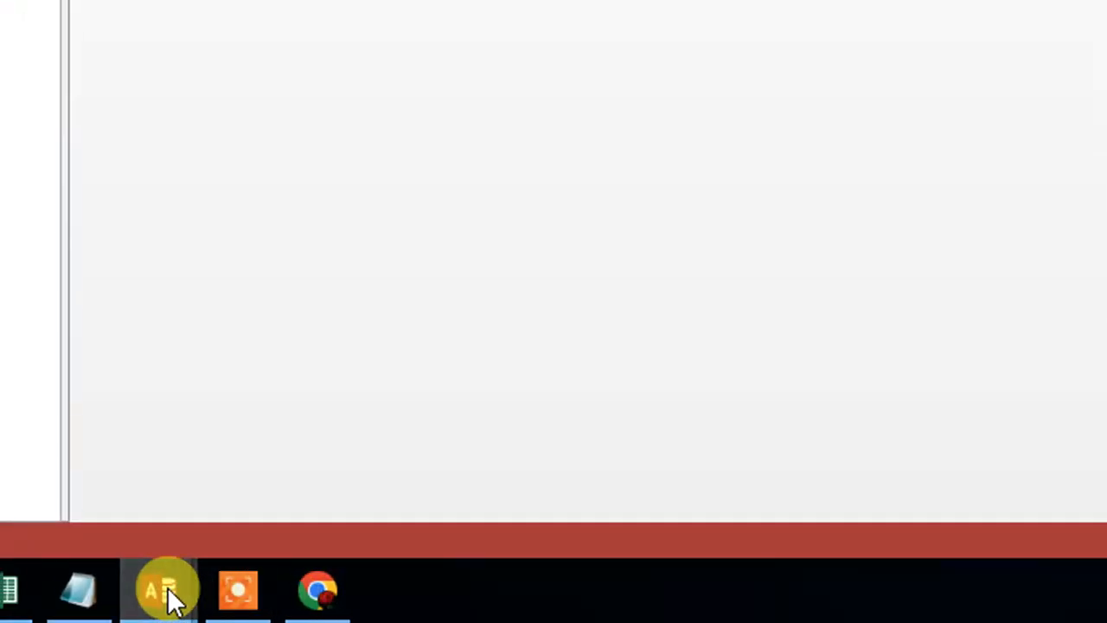
Step: Comment out the DoCmd.SetWarnings False line in Command20_Click and close the code editor
click(161, 594)
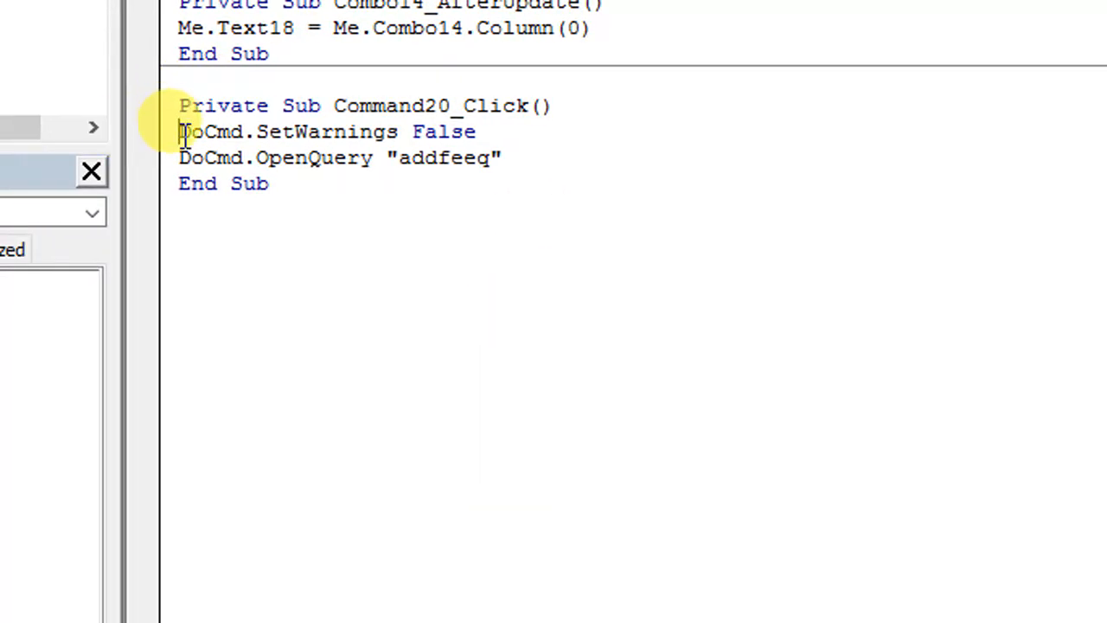
click(180, 132)
text(')
click(497, 208)
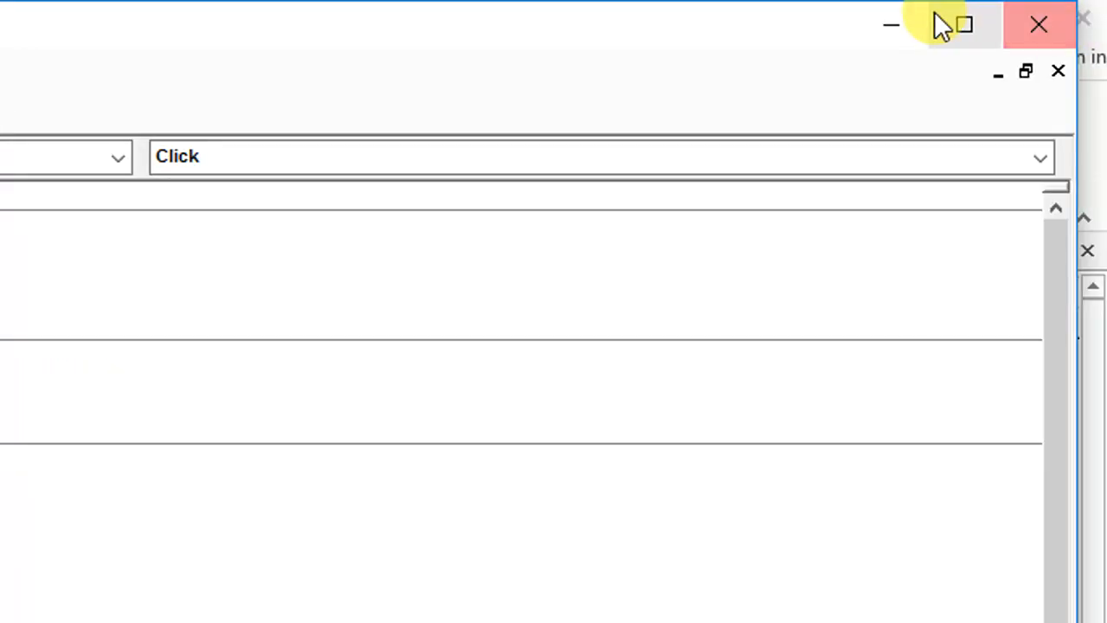
click(1039, 25)
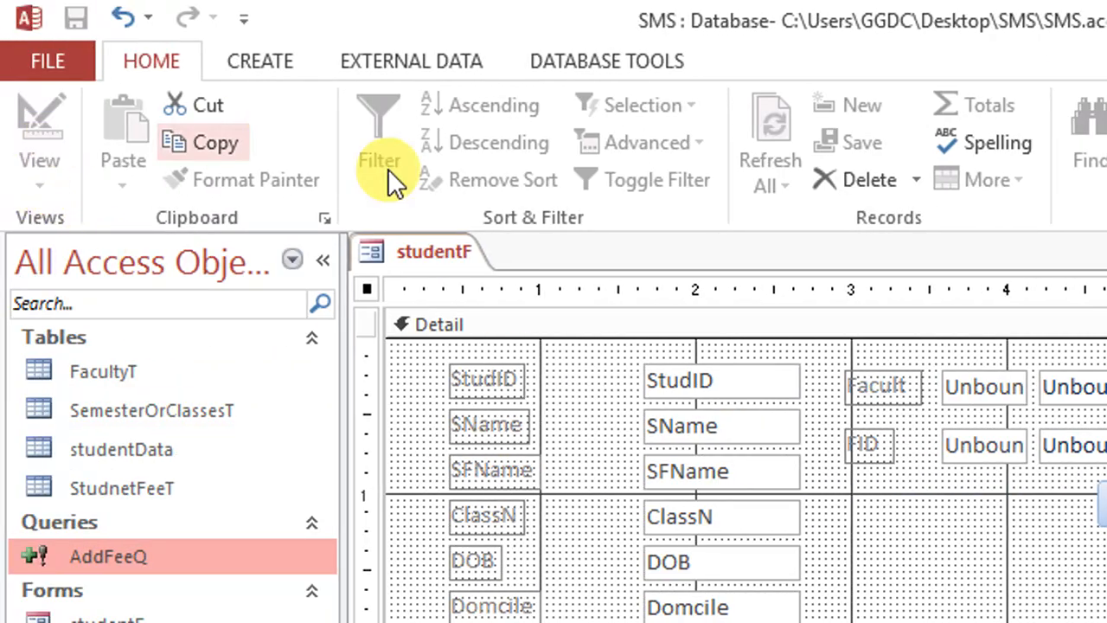
Step: Open studentF in form view, choose the PlayGroup faculty and PG 1st Month, and run Add Fee
right_click(275, 249)
click(295, 255)
right_click(307, 261)
click(571, 405)
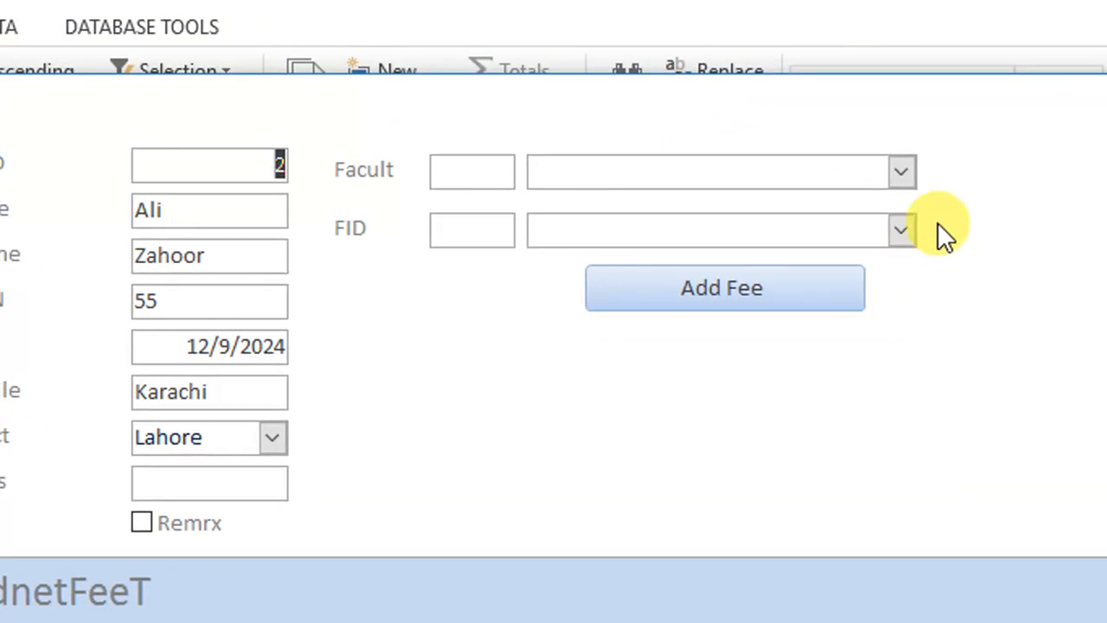
click(900, 174)
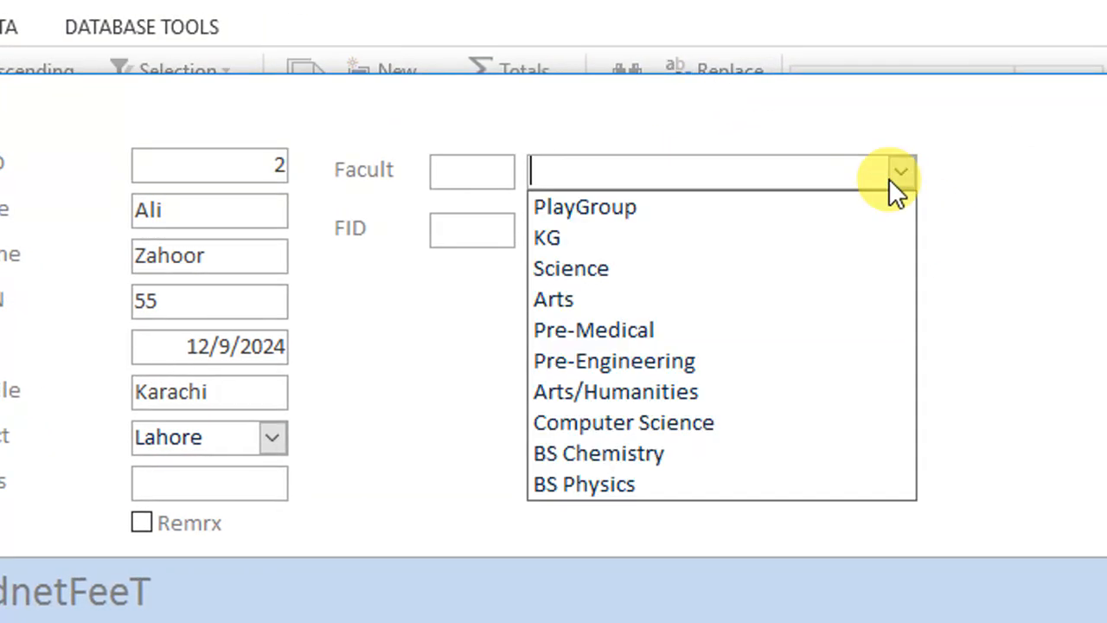
click(736, 202)
click(903, 230)
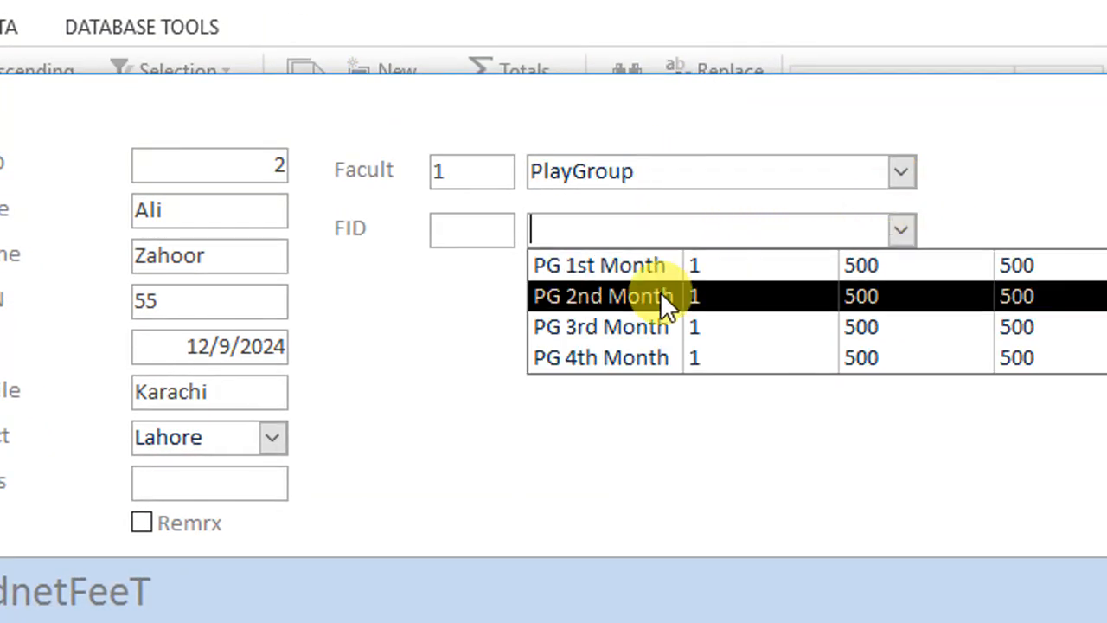
click(640, 265)
click(708, 300)
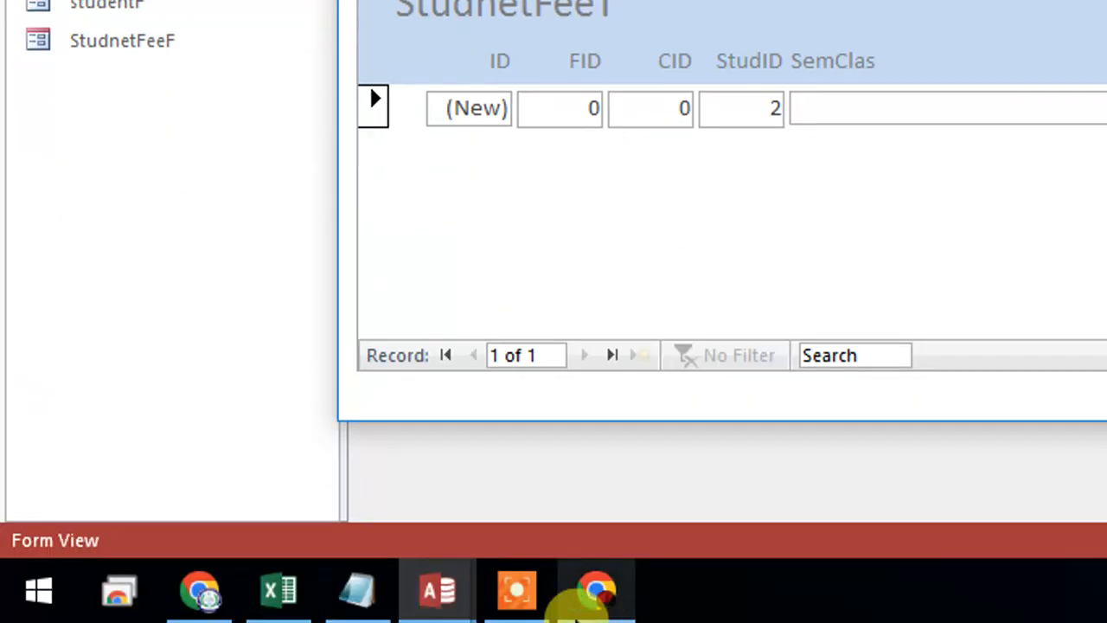
Step: Bring up the form's code editor and minimise it to get back to the studentF form
click(445, 597)
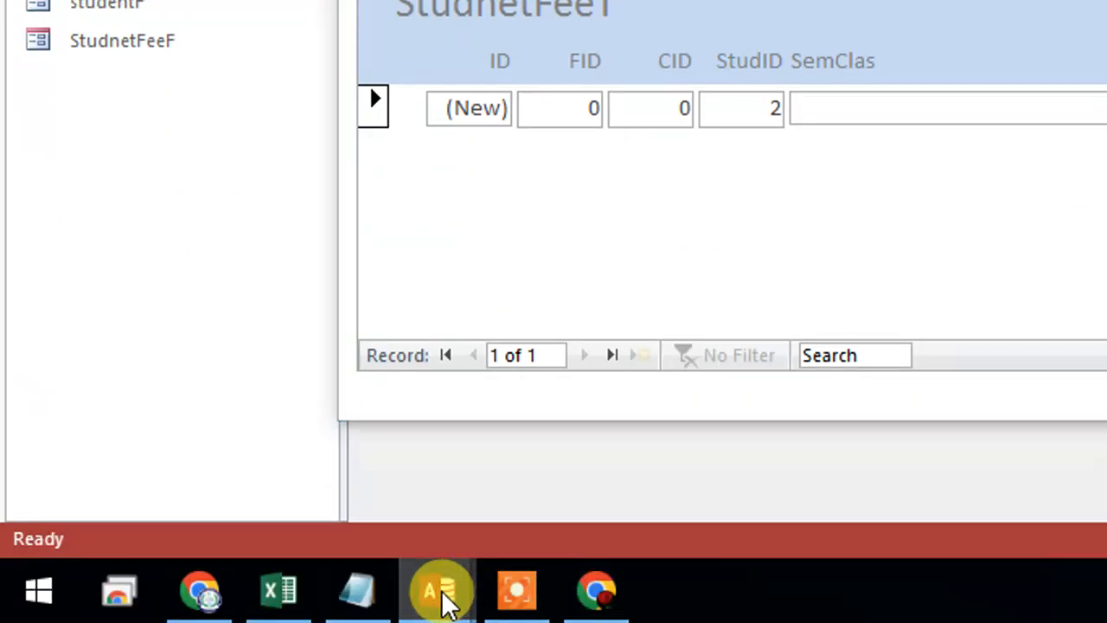
click(690, 458)
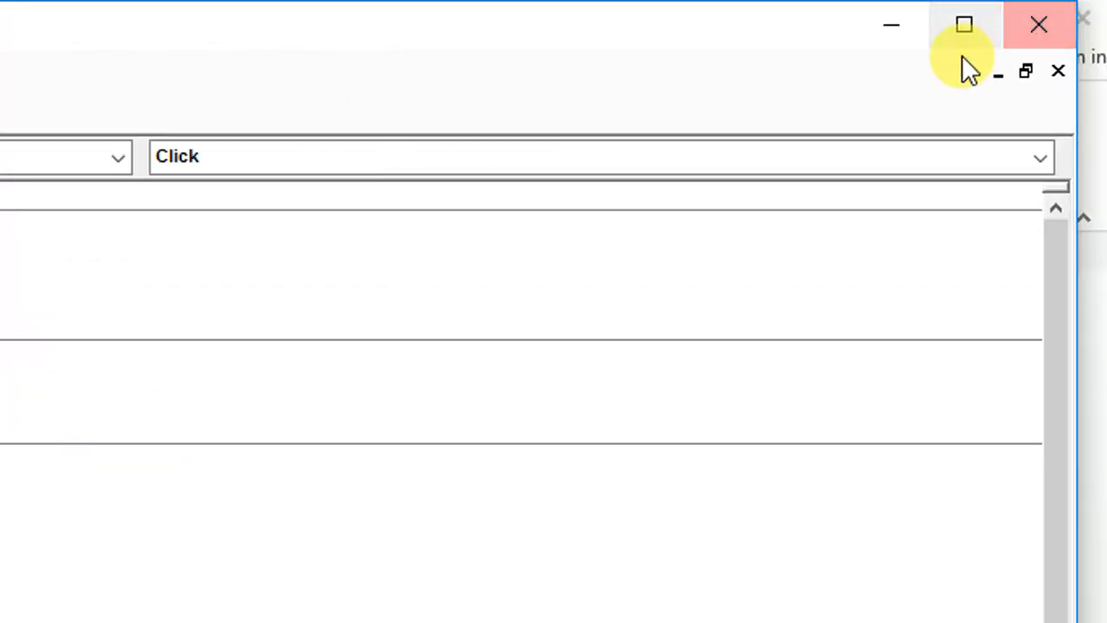
click(892, 26)
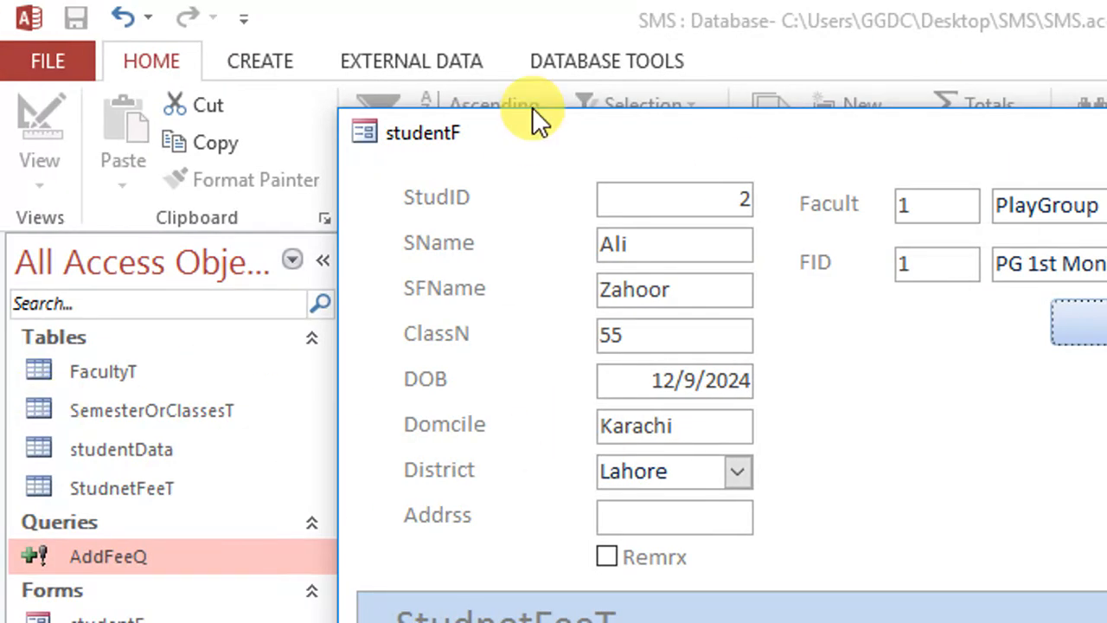
Step: Close the studentF form, then check the StudnetFeeT table for an appended fee record and close the table
drag(533, 131, 581, 403)
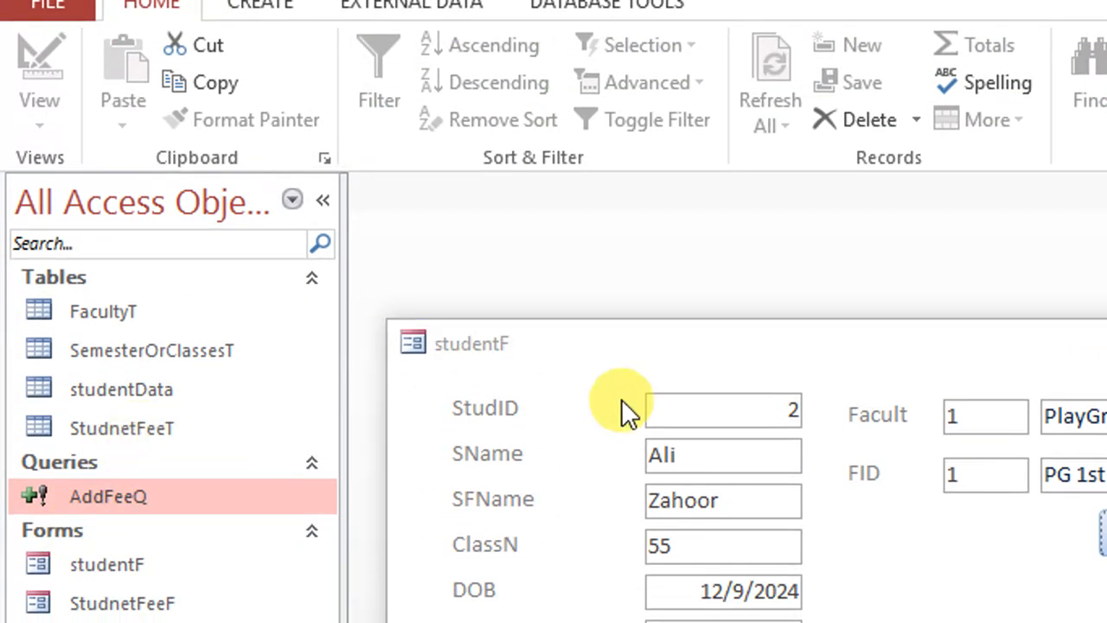
right_click(614, 355)
click(662, 391)
right_click(662, 355)
click(736, 429)
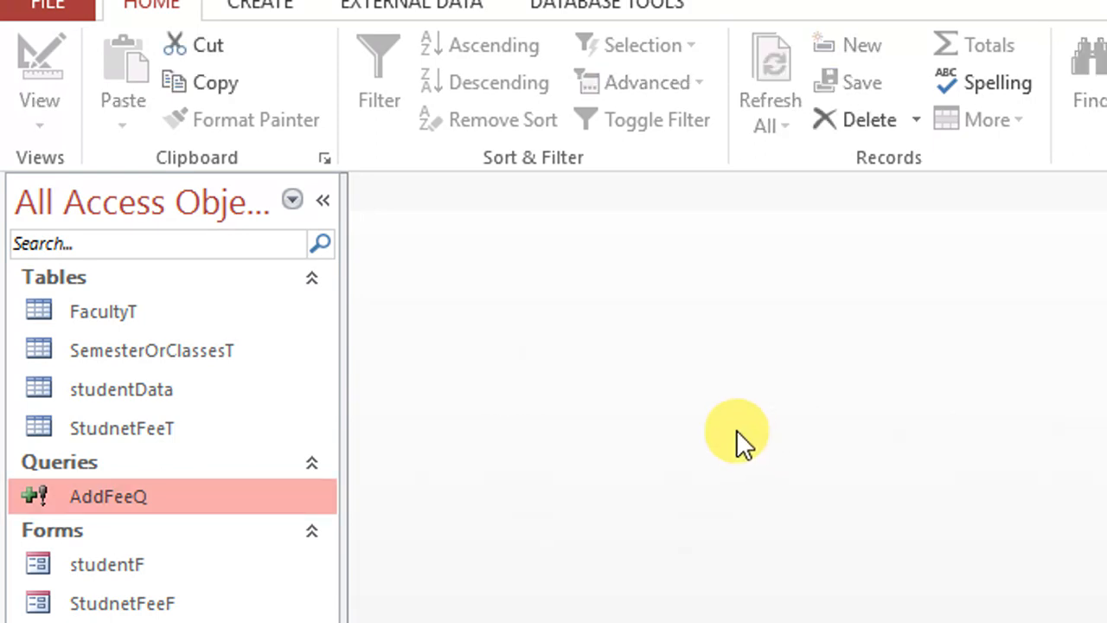
double_click(161, 427)
right_click(462, 185)
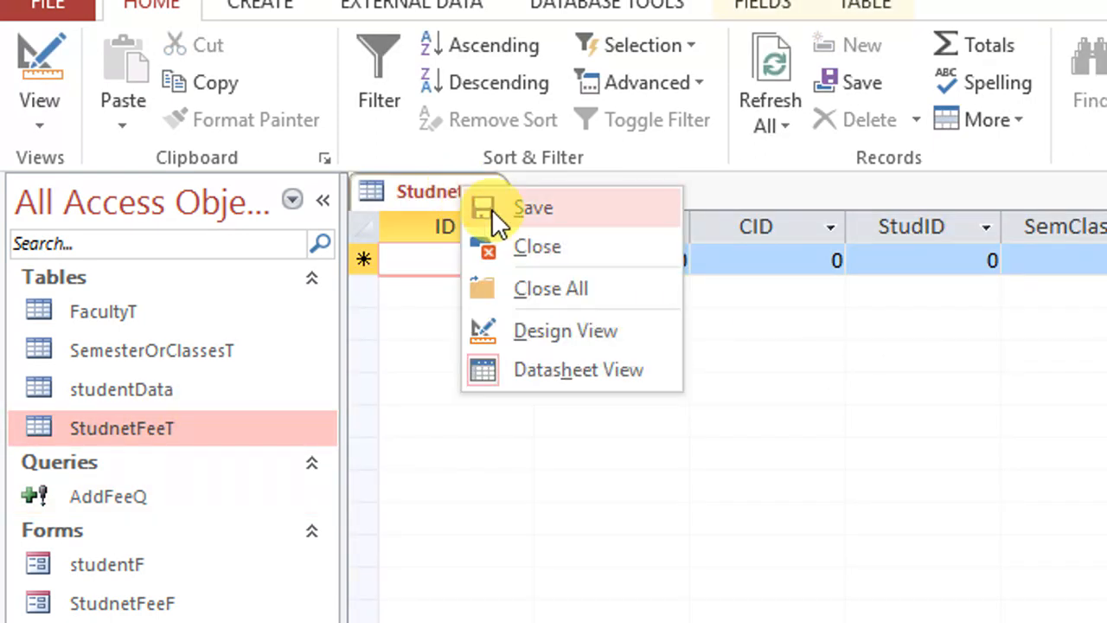
click(494, 247)
Step: Review the commented SetWarnings line in Command20_Click and leave the code editor
mouse_move(437, 591)
click(660, 491)
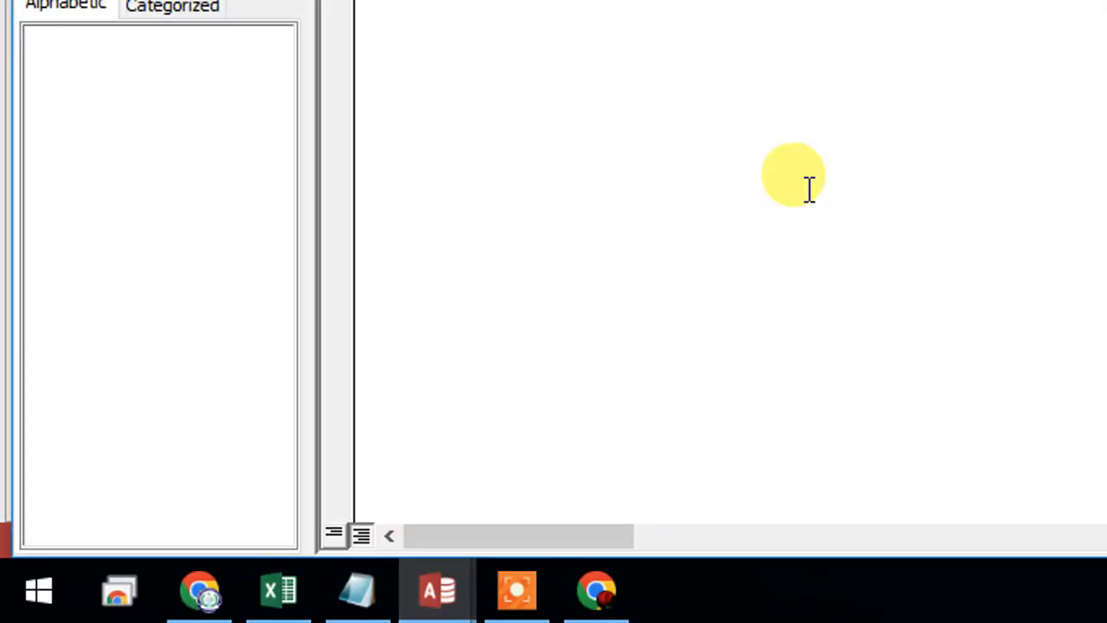
click(835, 123)
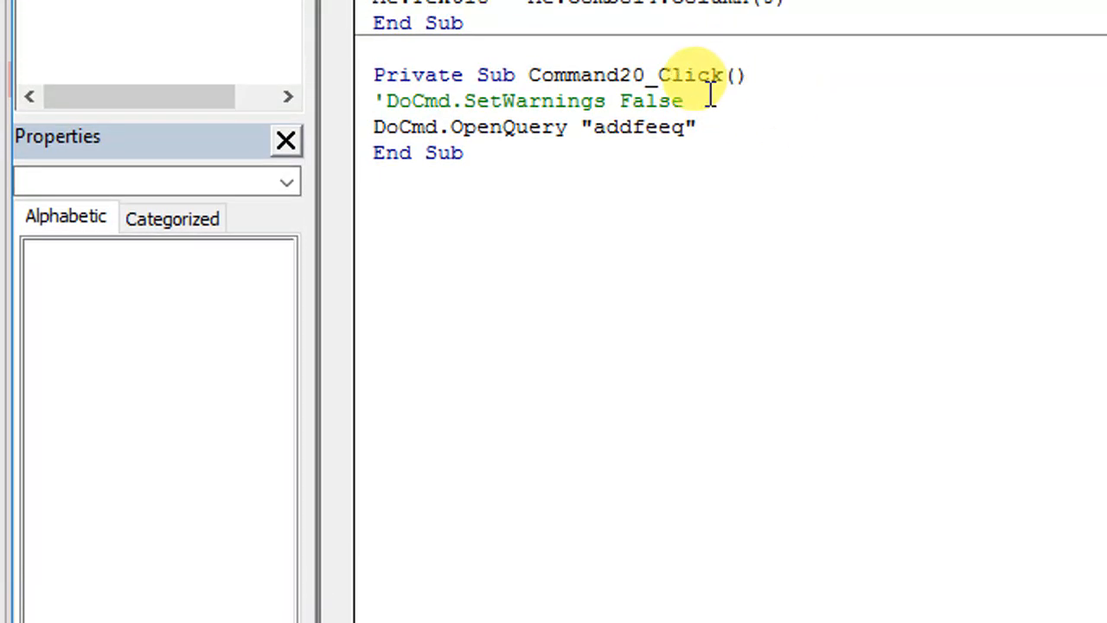
drag(688, 87, 378, 87)
click(379, 107)
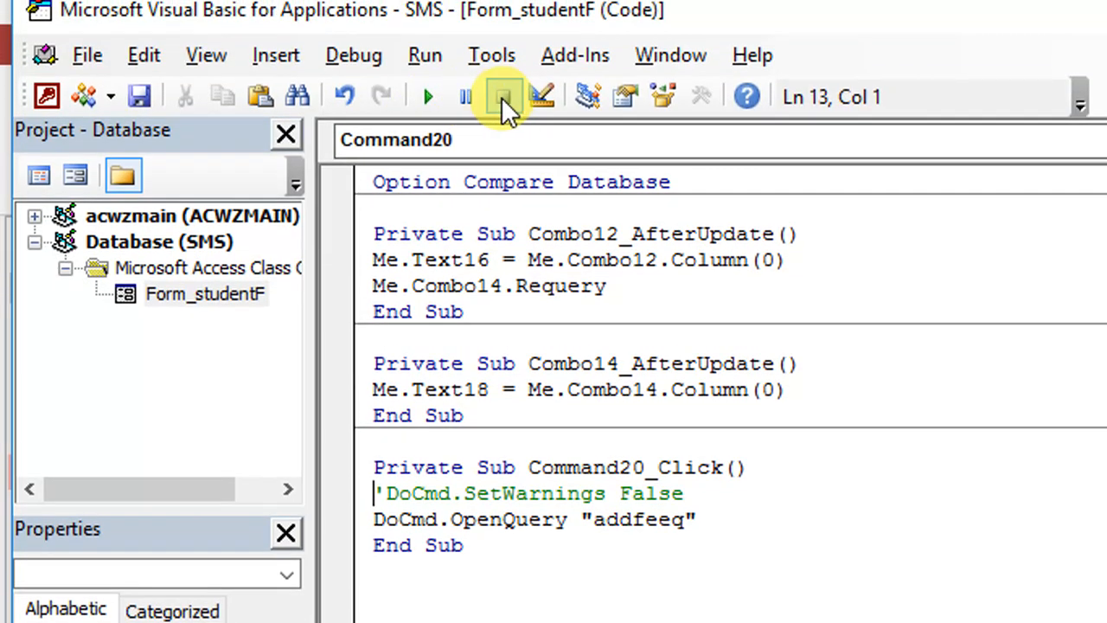
click(921, 35)
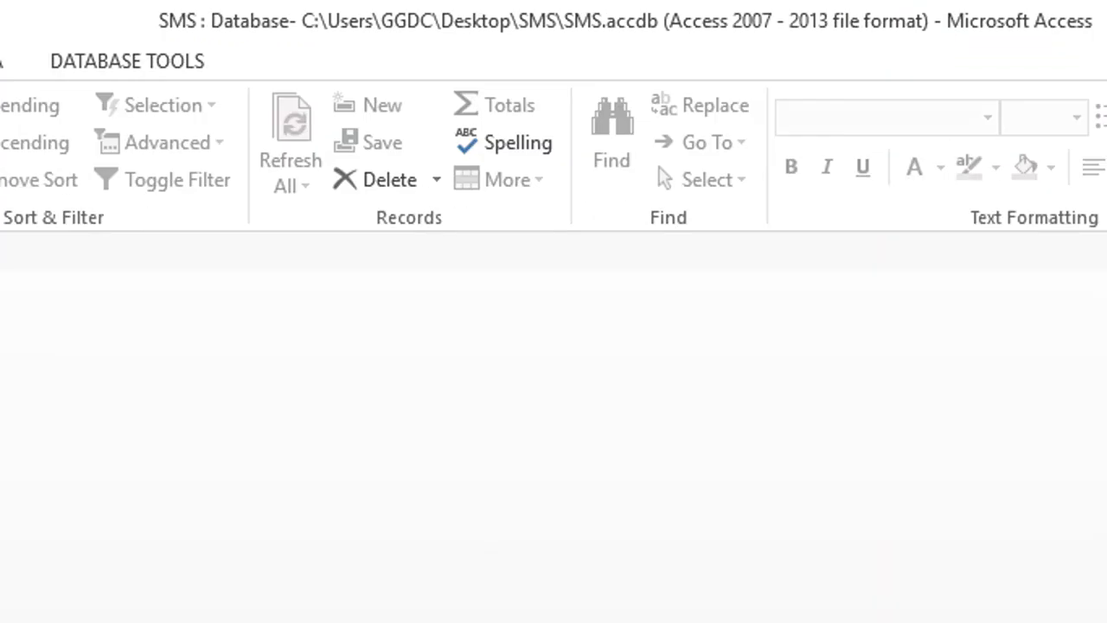
Step: Open the studentF form, choose the Science faculty and list its available fee entries
click(184, 521)
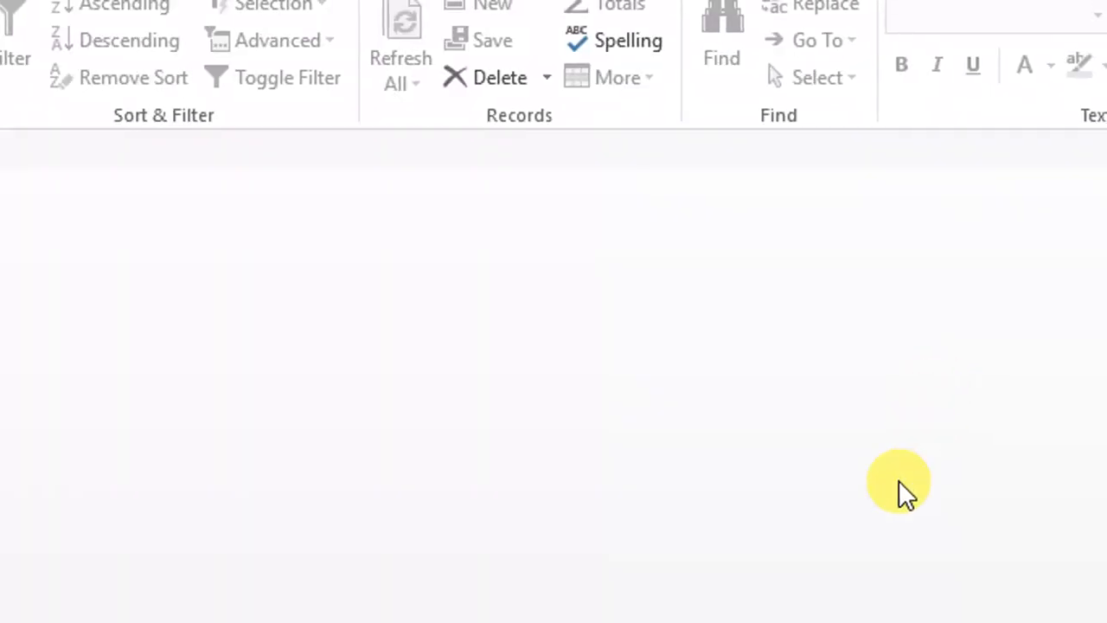
double_click(105, 522)
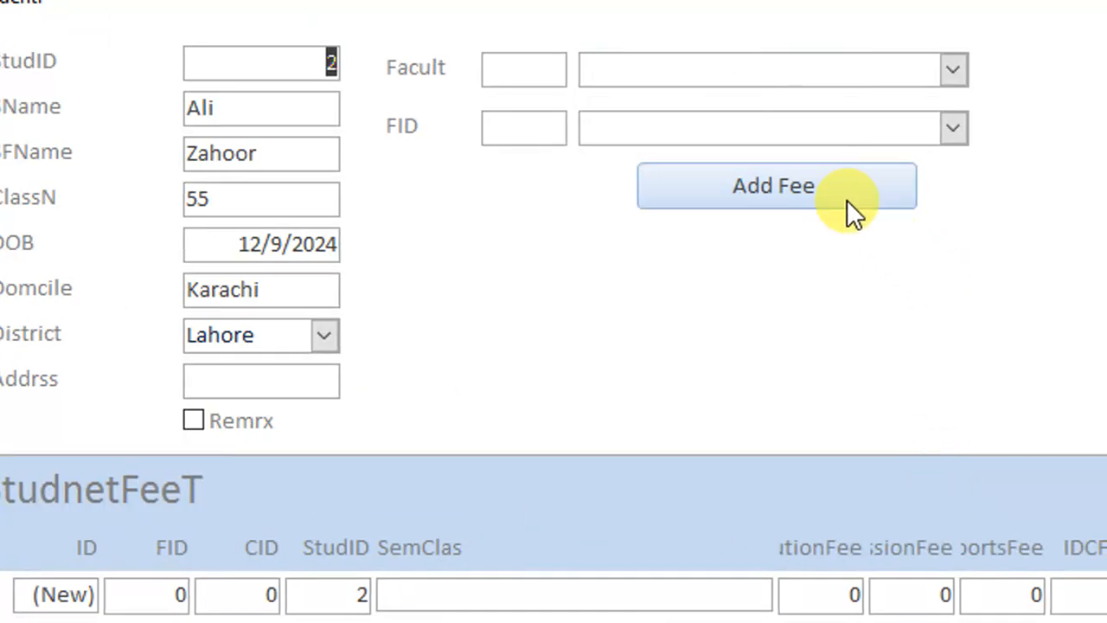
click(848, 198)
click(848, 198)
click(949, 88)
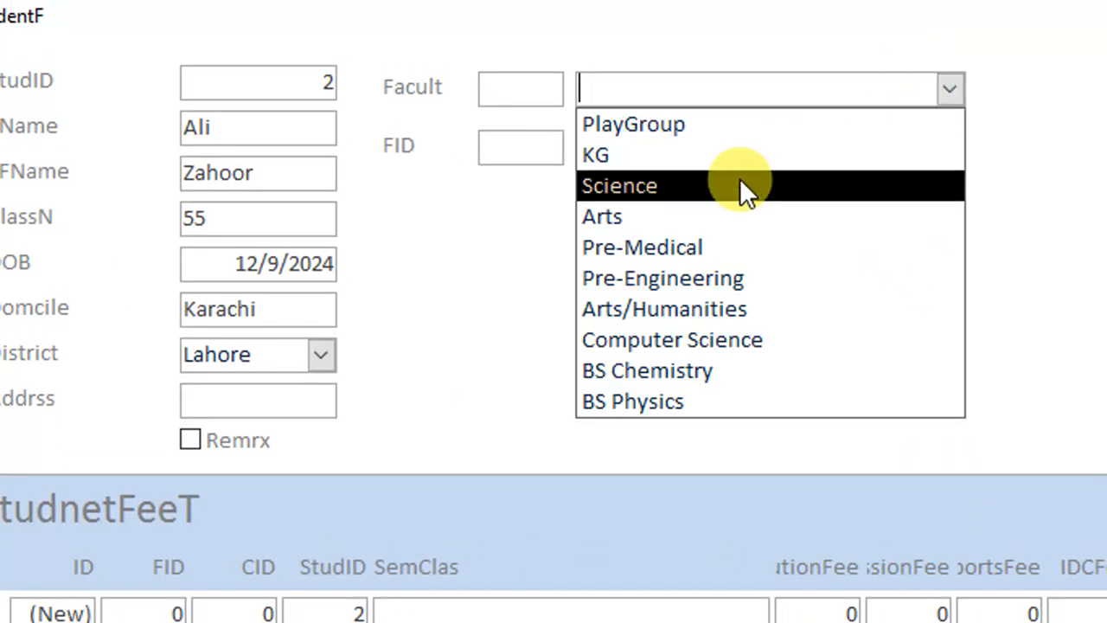
click(740, 183)
click(949, 145)
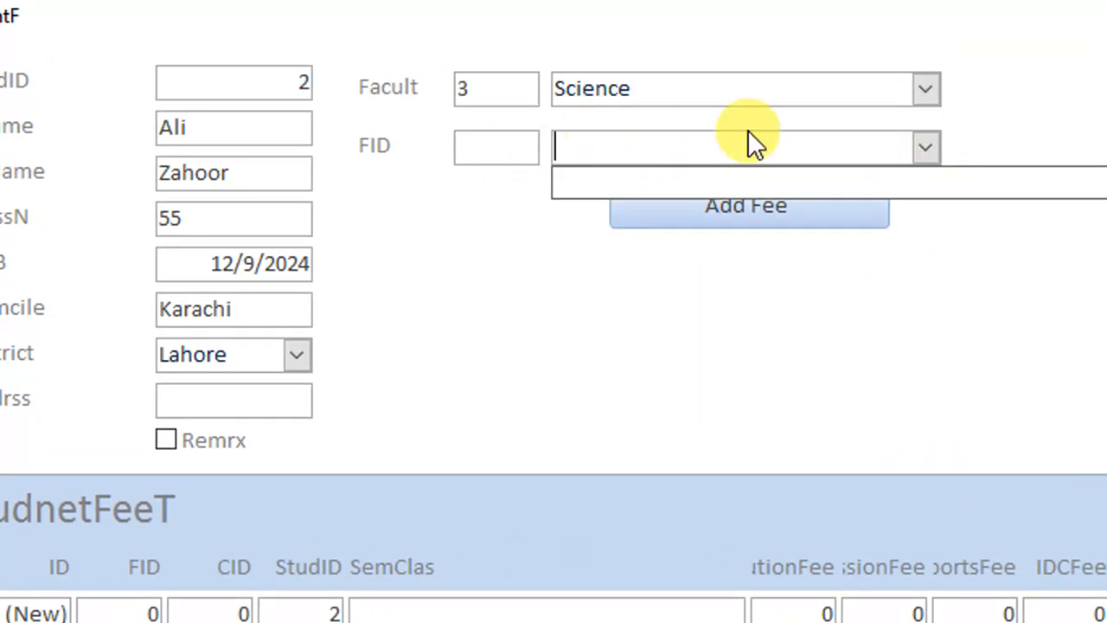
Step: Change the faculty to PlayGroup, choose PG 2nd Month and run Add Fee
click(925, 90)
click(720, 128)
click(914, 149)
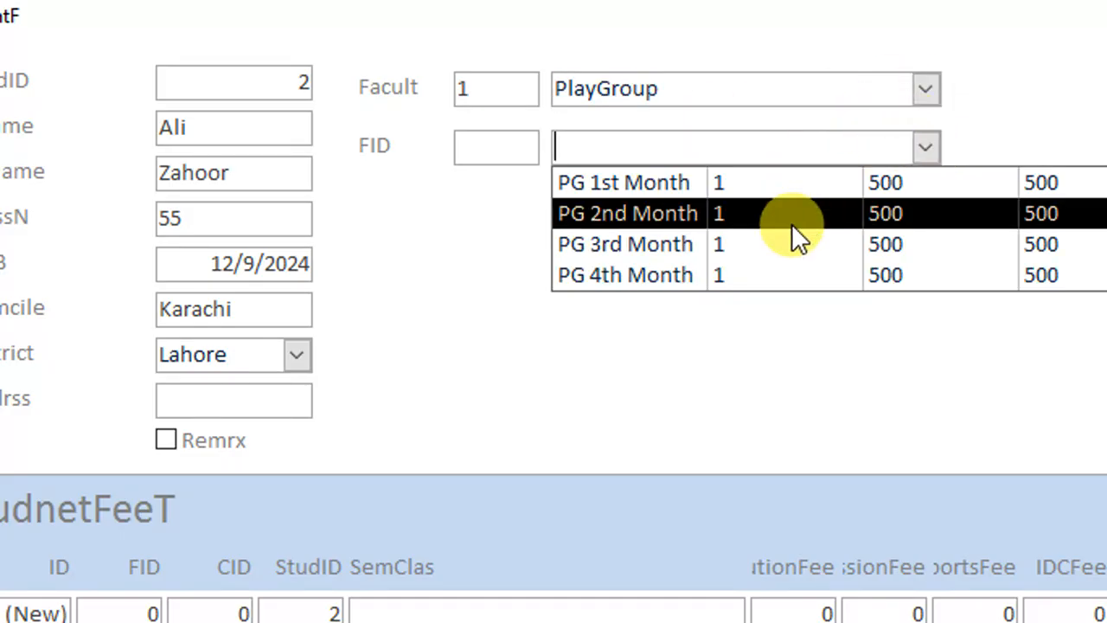
click(791, 223)
click(792, 225)
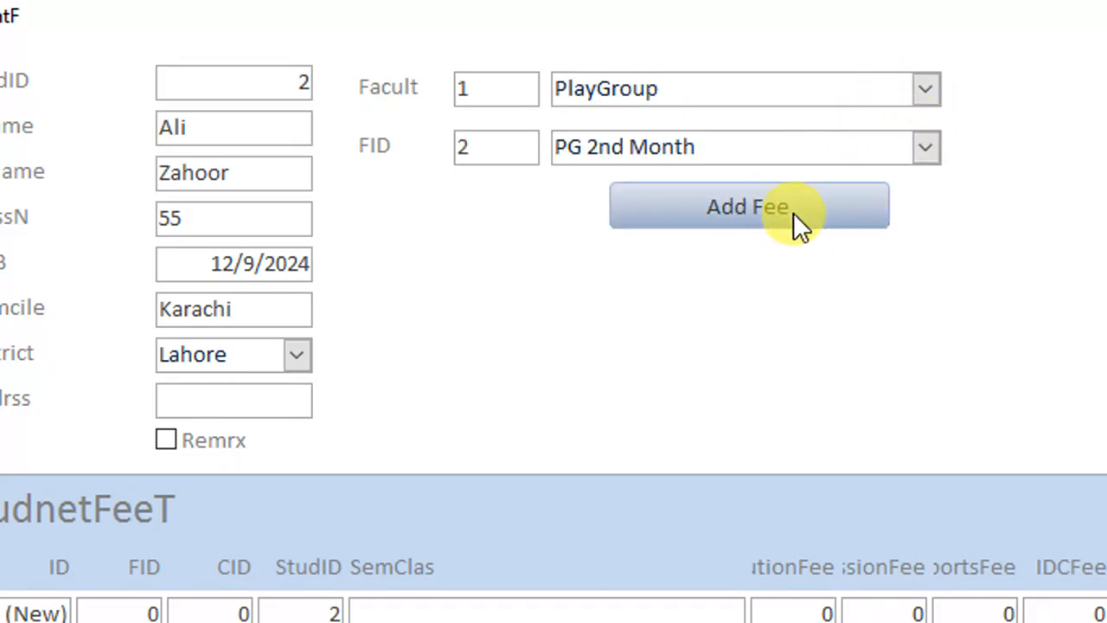
Step: Turn off the studentF form's Modal property in design view and return to form view
right_click(740, 288)
click(763, 378)
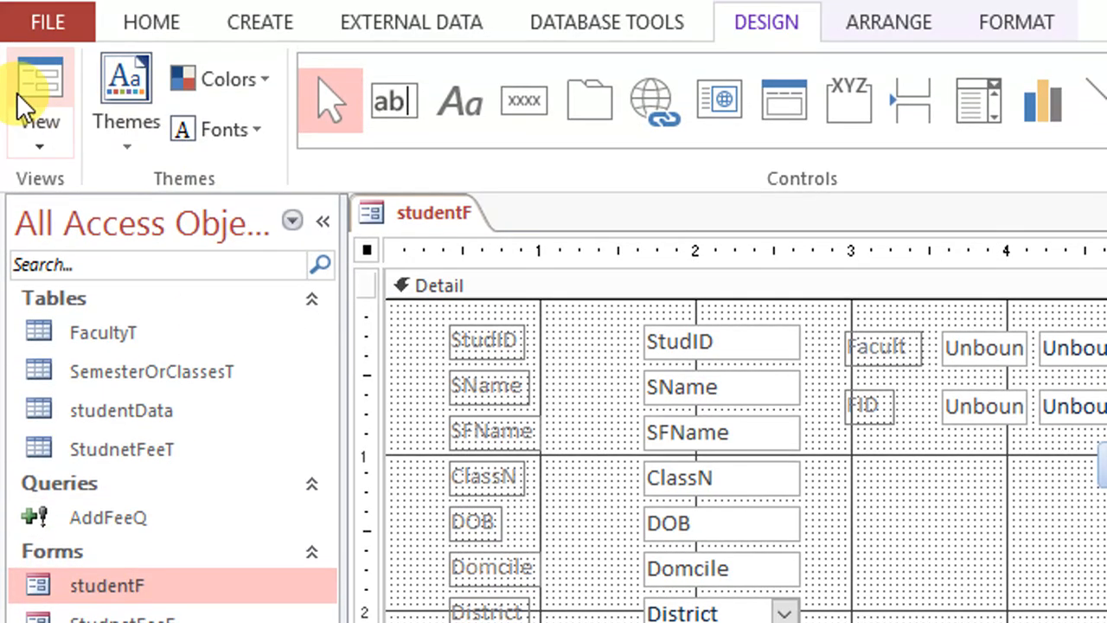
click(22, 95)
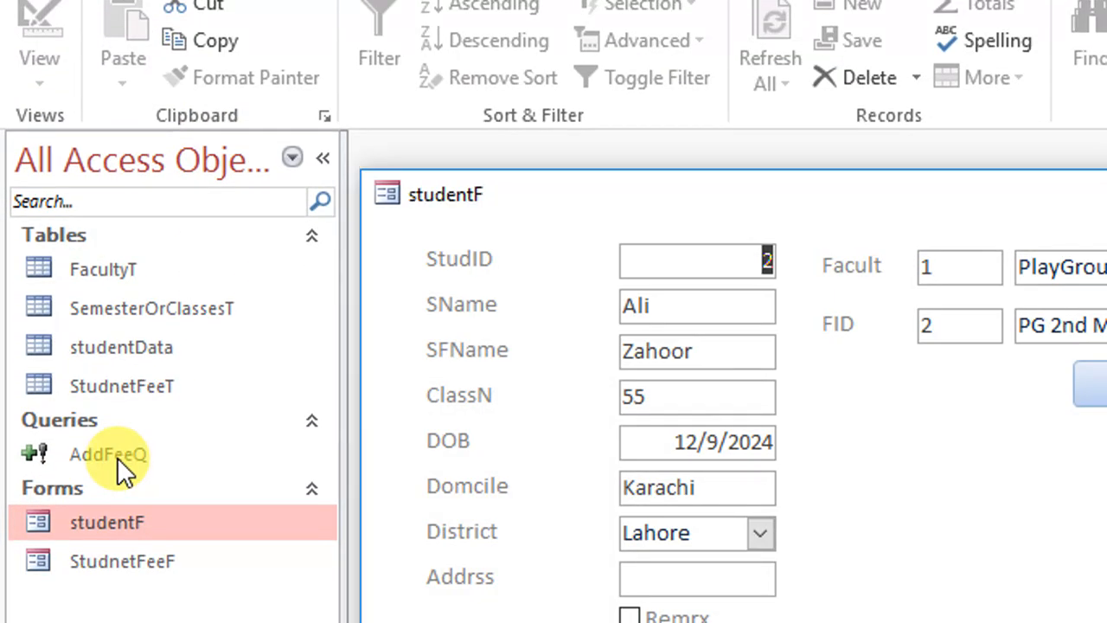
right_click(860, 218)
click(944, 433)
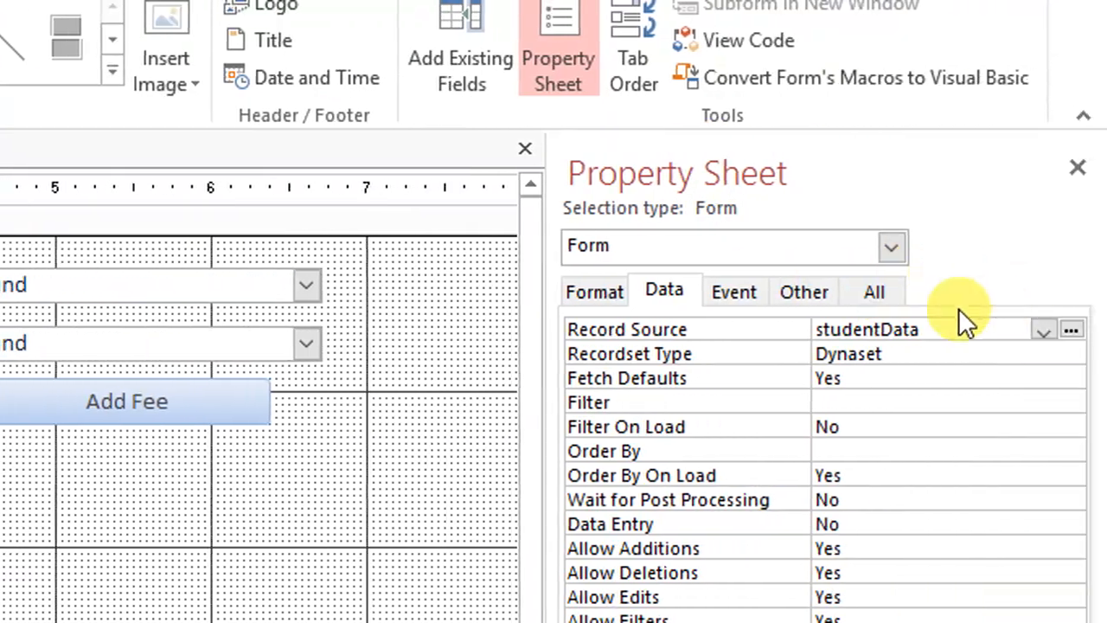
click(876, 295)
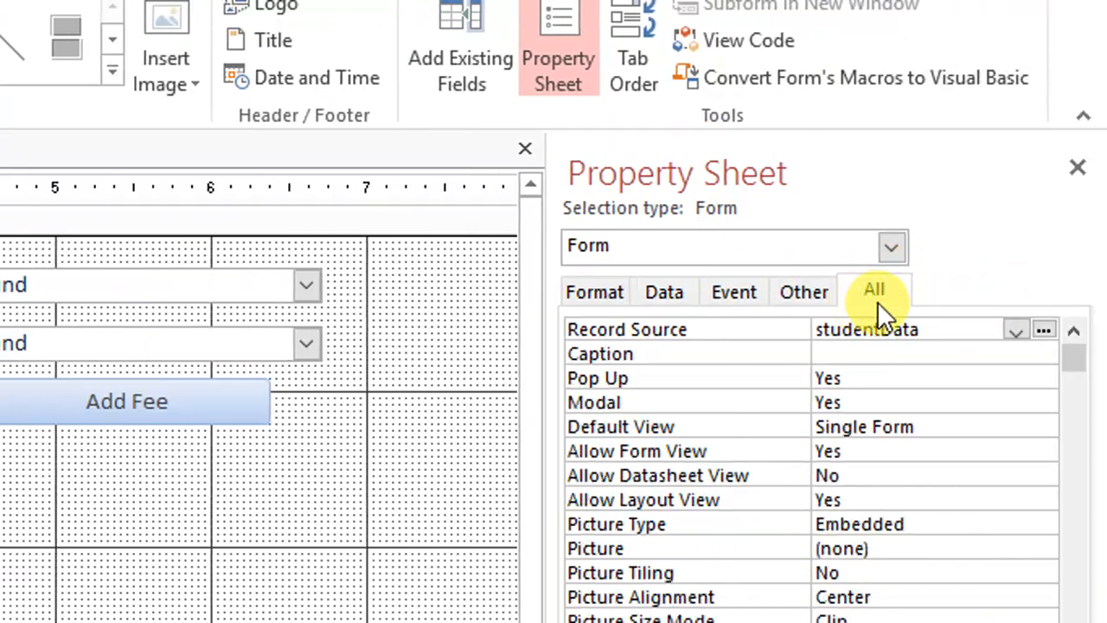
double_click(863, 398)
click(40, 71)
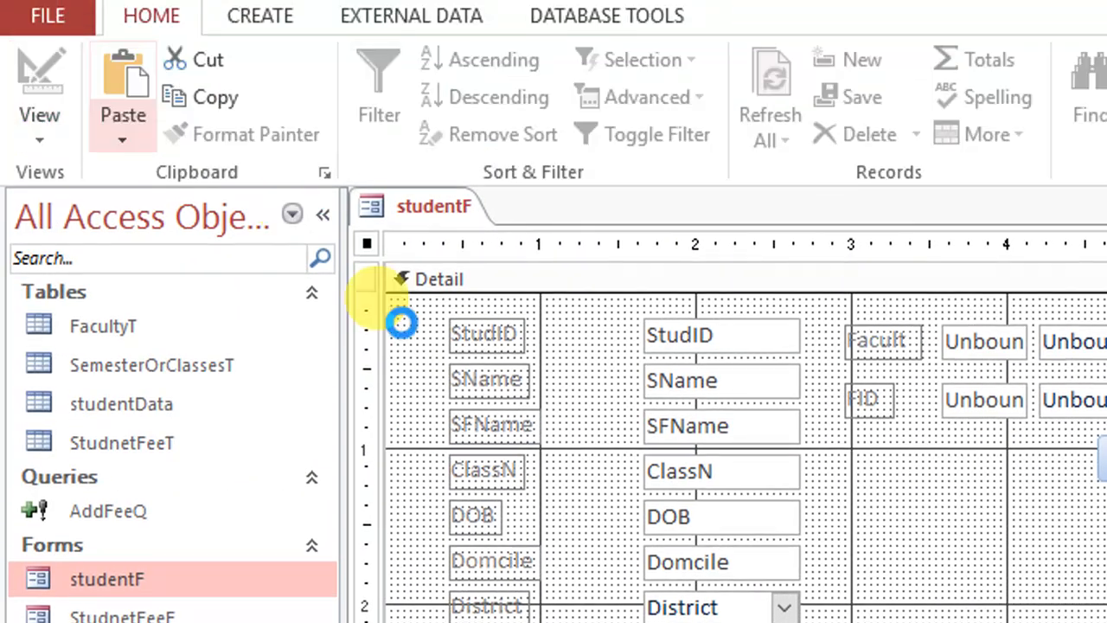
Step: Move the studentF form aside, try to run the AddFeeQ query while it is open, and close the form
click(124, 511)
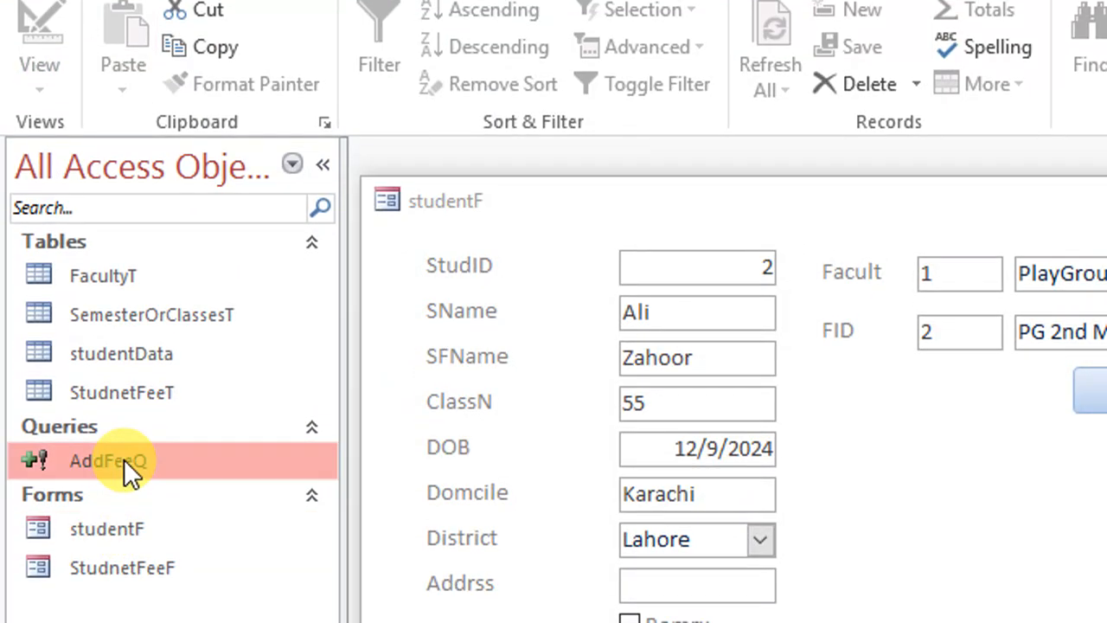
drag(717, 198, 752, 108)
click(165, 470)
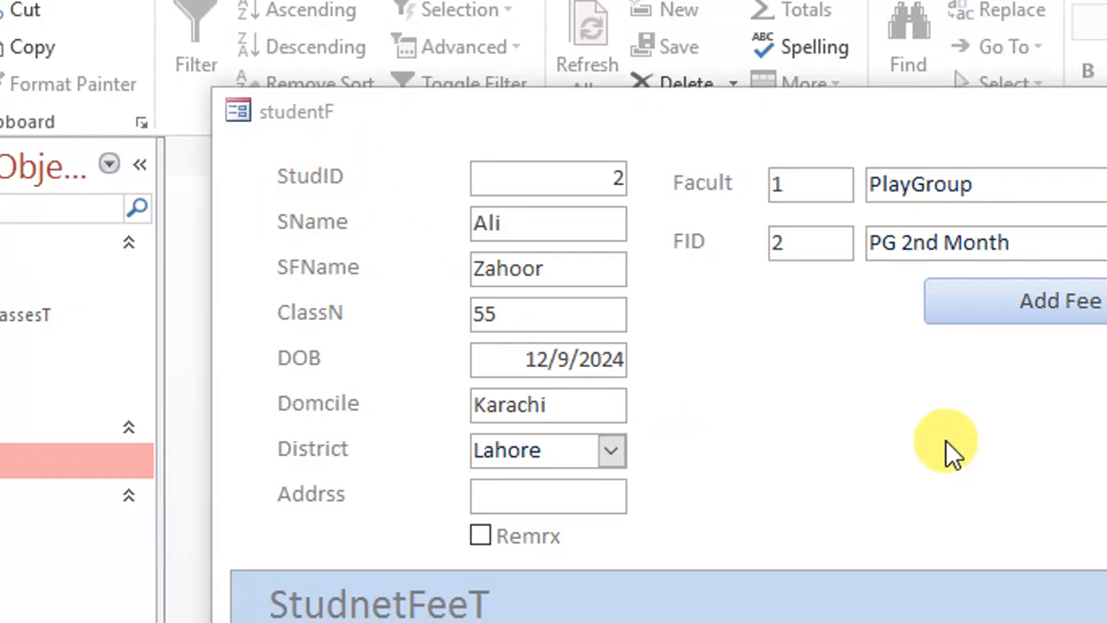
right_click(793, 106)
right_click(812, 115)
right_click(812, 115)
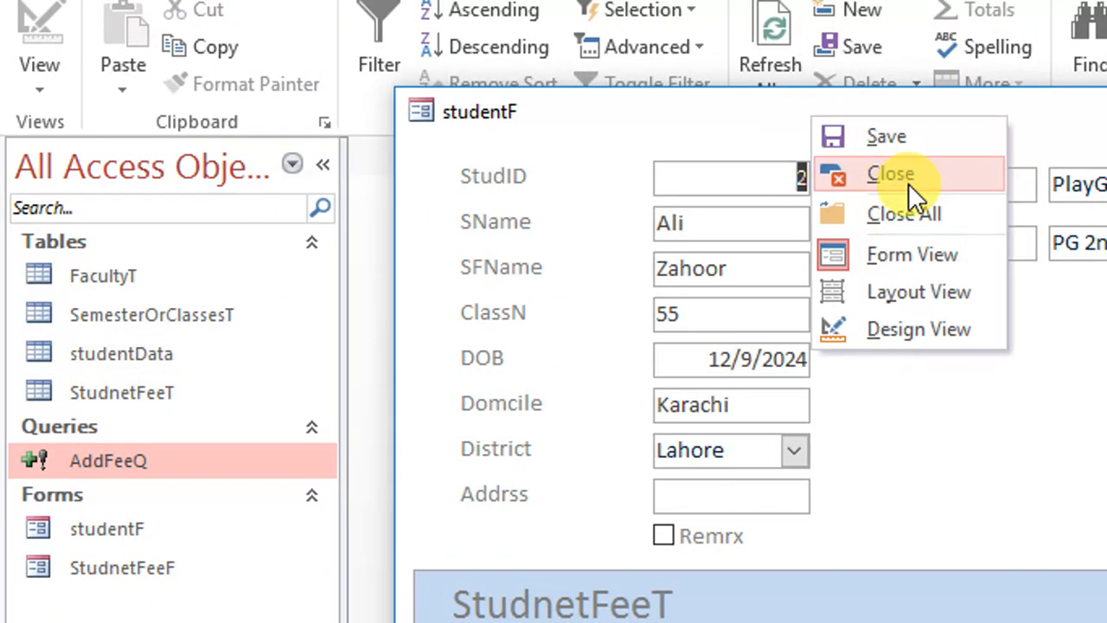
click(891, 175)
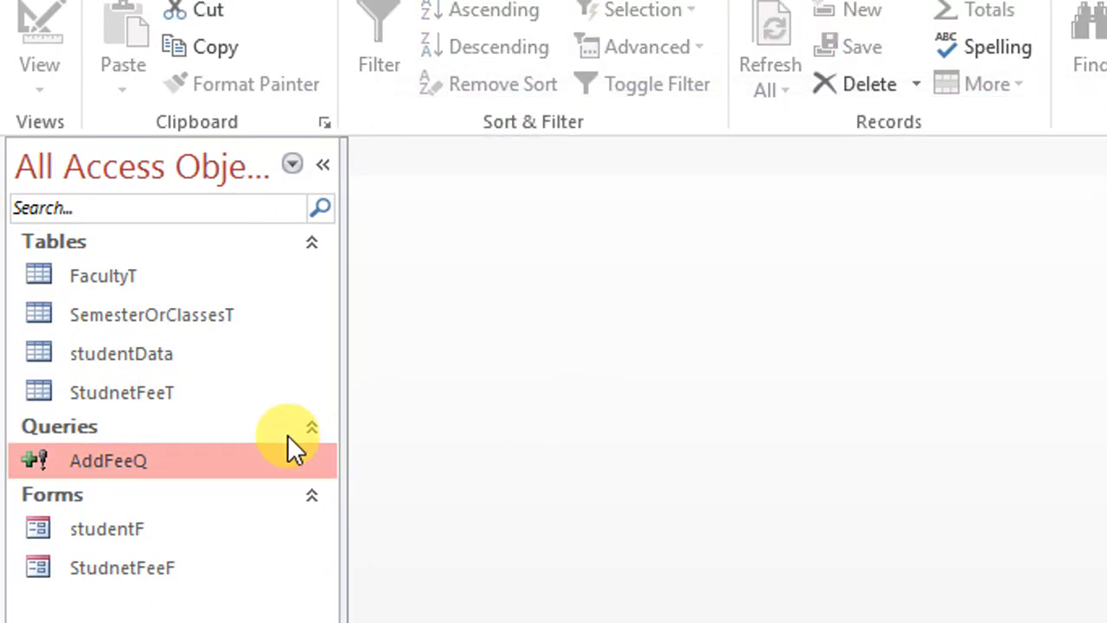
Step: Inspect the records in the FacultyT and StudnetFeeT tables and close both tables
double_click(124, 271)
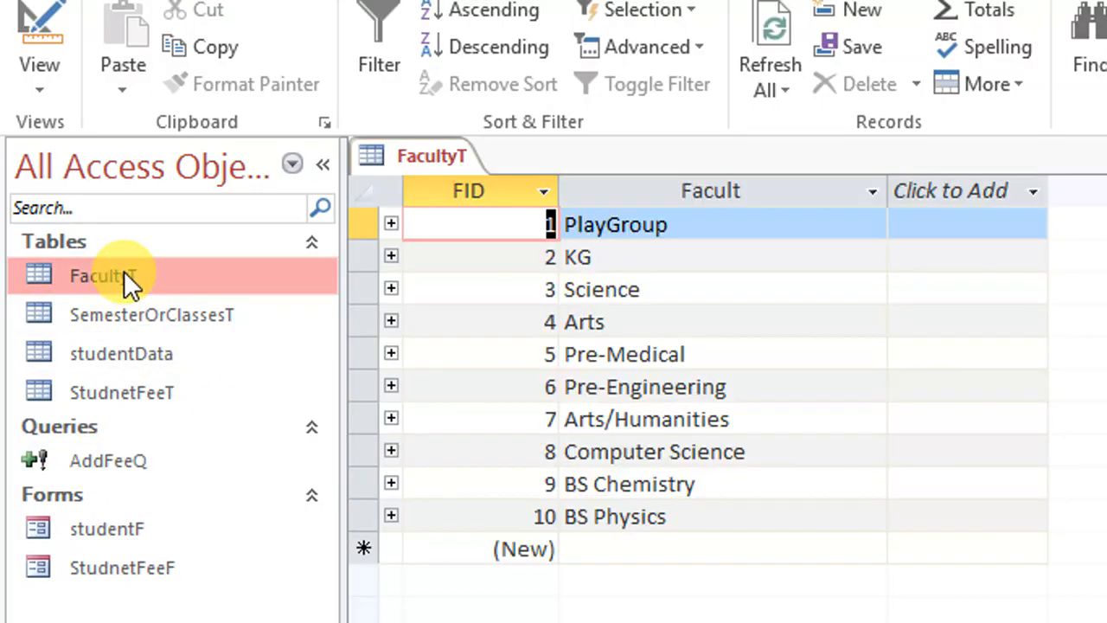
right_click(437, 157)
click(479, 219)
double_click(203, 394)
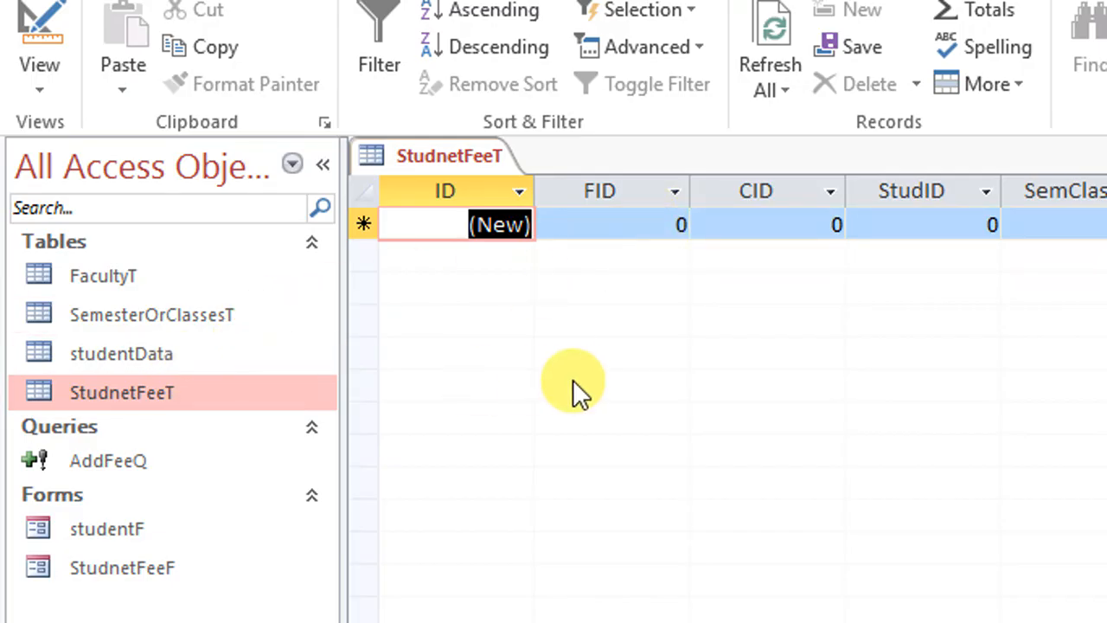
right_click(456, 154)
click(519, 207)
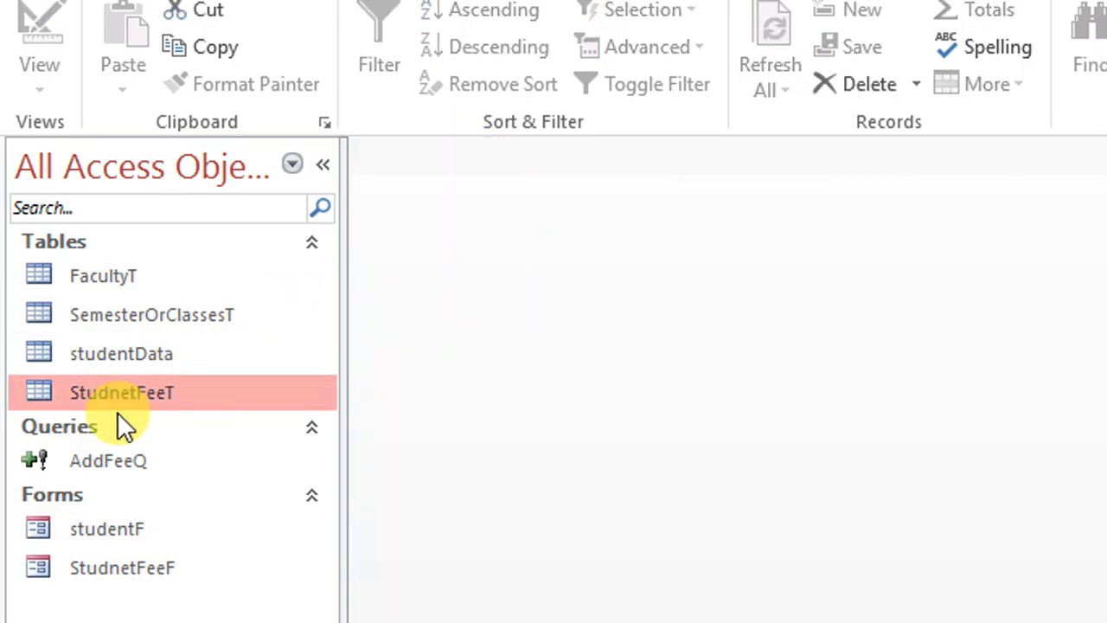
Step: Open the Relationships window without adding tables and delete the StudID relationship between studentData and StudnetFeeT
click(639, 40)
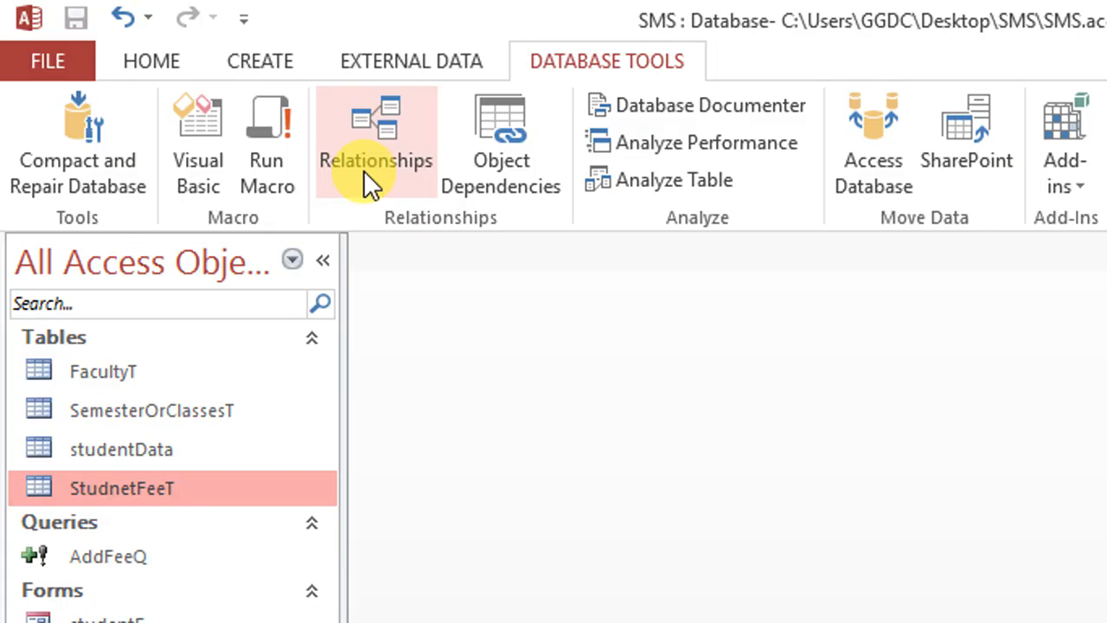
click(367, 178)
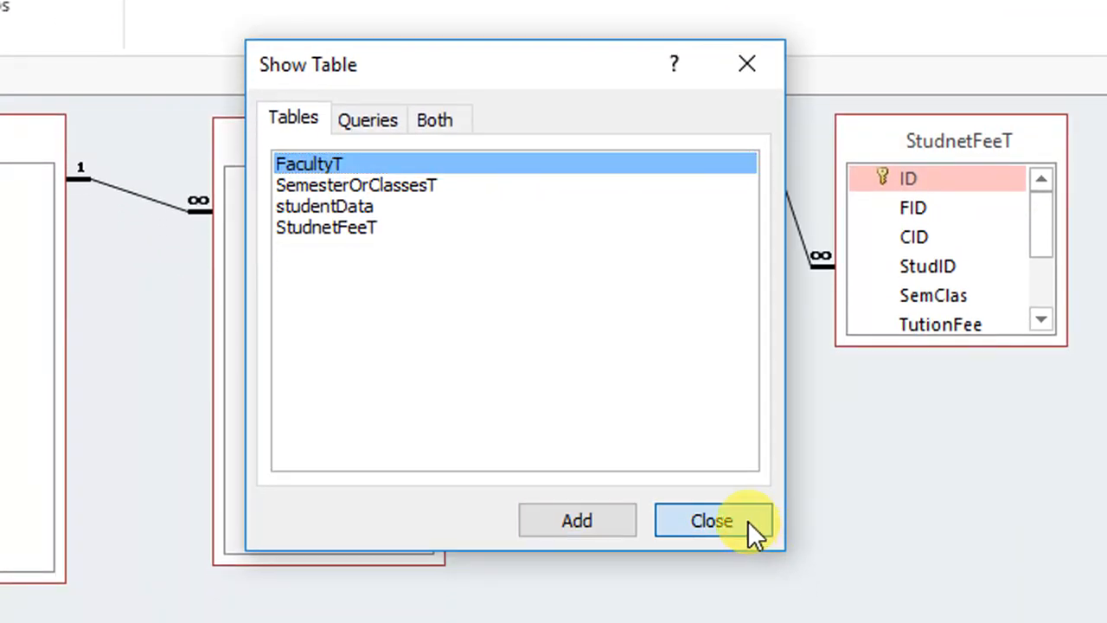
click(749, 529)
click(798, 213)
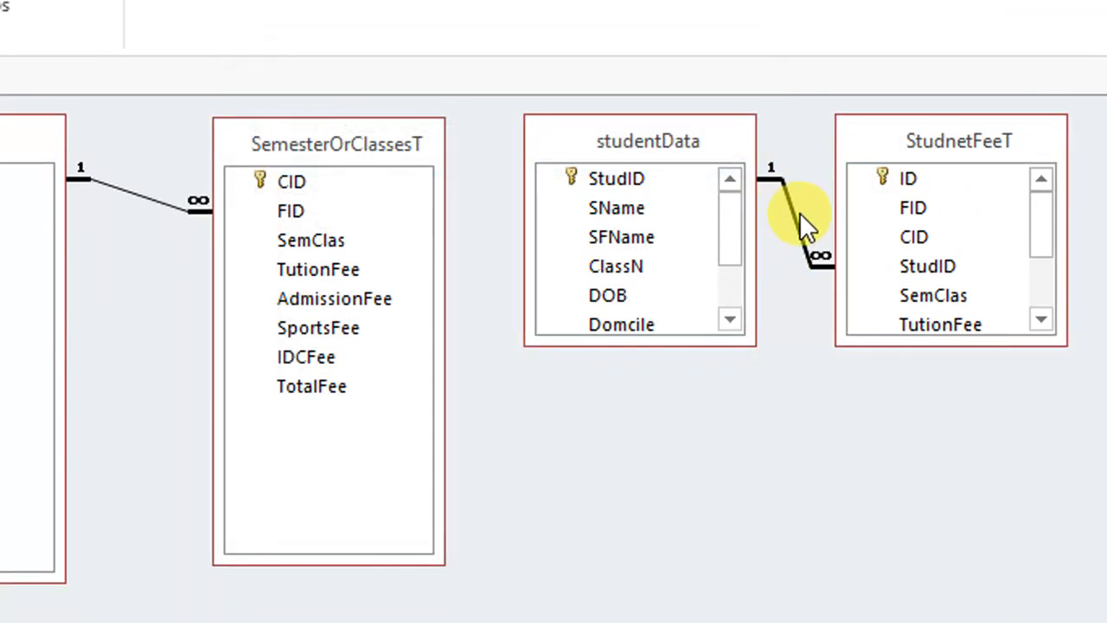
key(Delete)
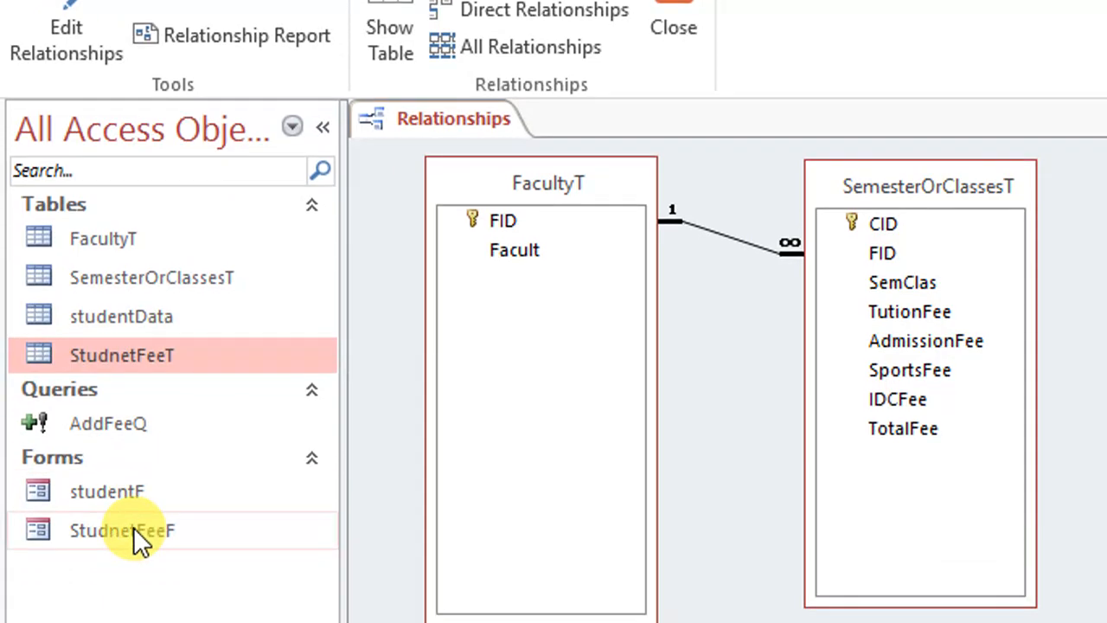
Step: Open the studentF form, choose PlayGroup as faculty and PG 1st Month as class, and add the fee
double_click(139, 491)
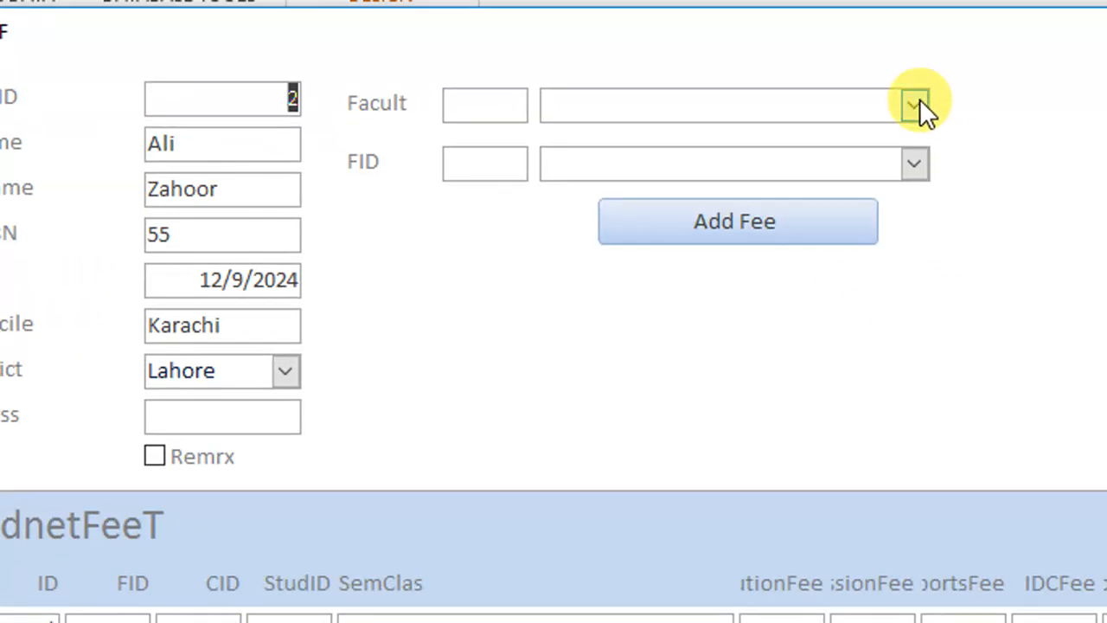
click(978, 38)
click(857, 78)
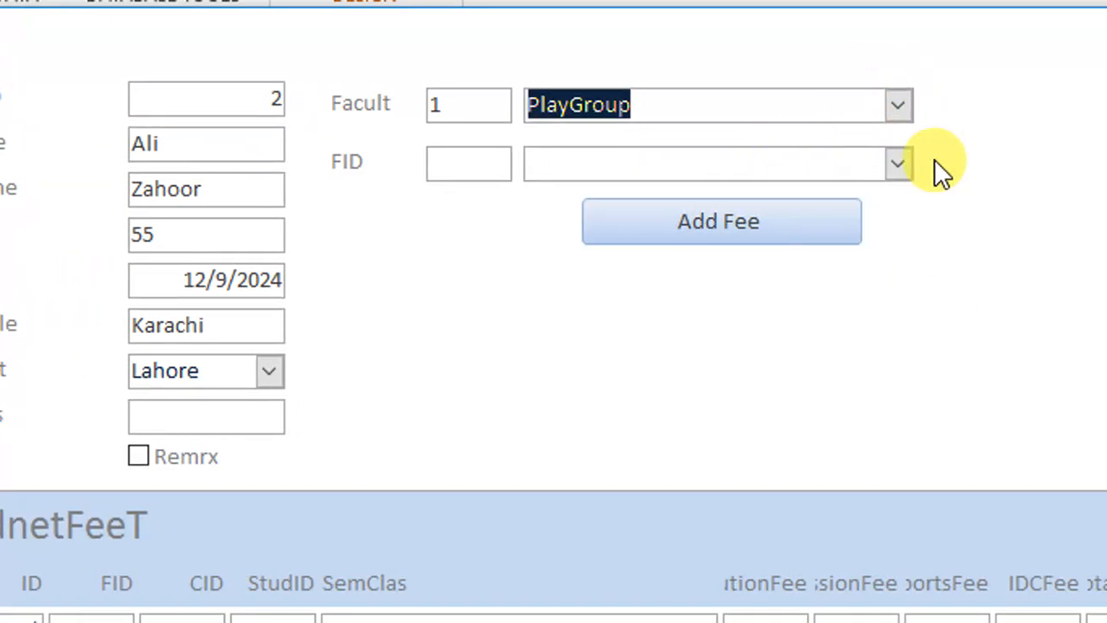
click(976, 97)
click(864, 208)
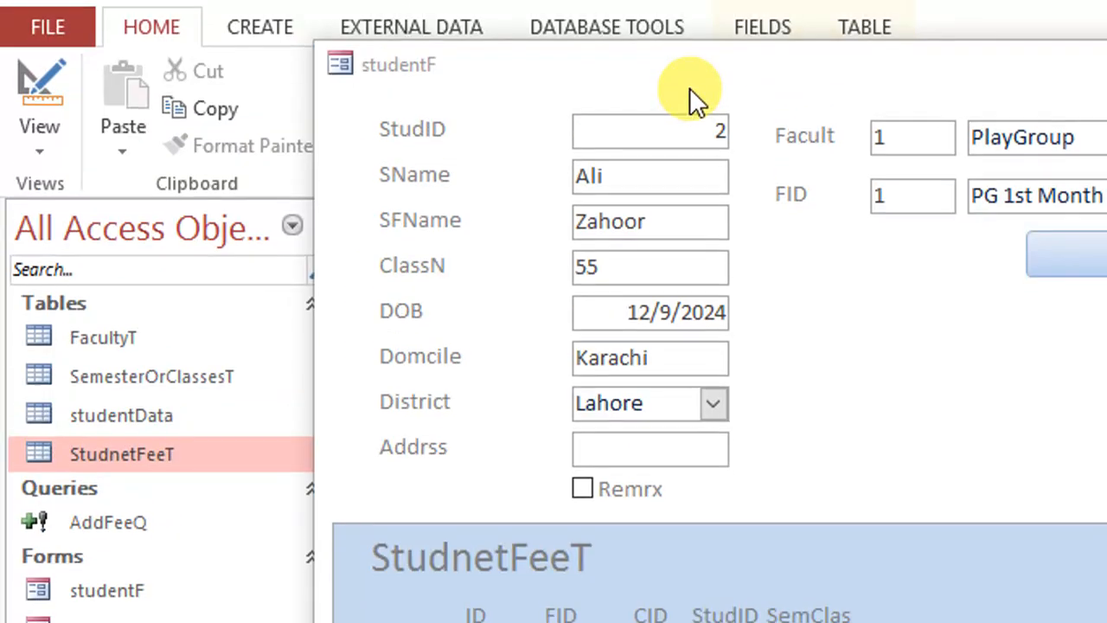
Step: Move the studentF form aside to examine the fee and StudID values of the added StudnetFeeT record
drag(696, 0, 794, 445)
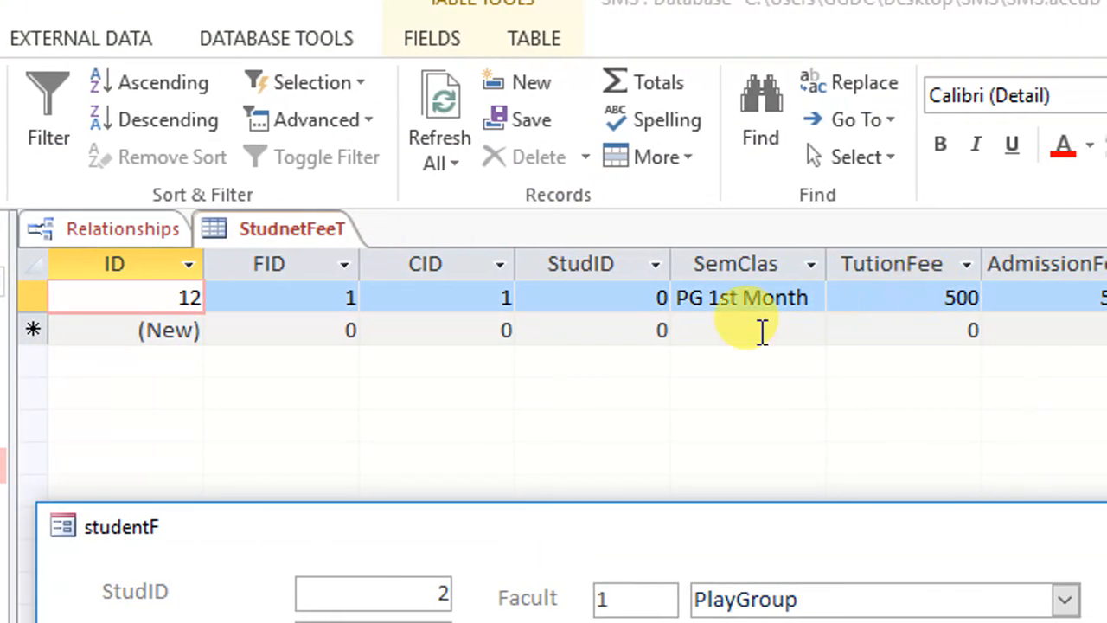
drag(632, 303, 699, 302)
drag(924, 297, 995, 296)
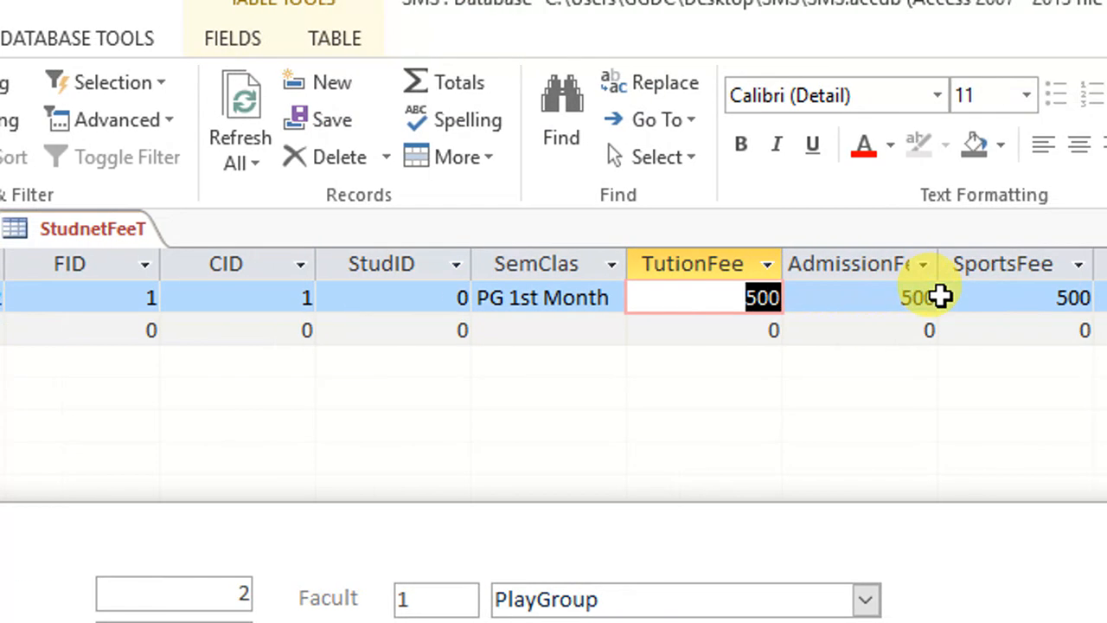
drag(1079, 297, 1099, 297)
click(1011, 297)
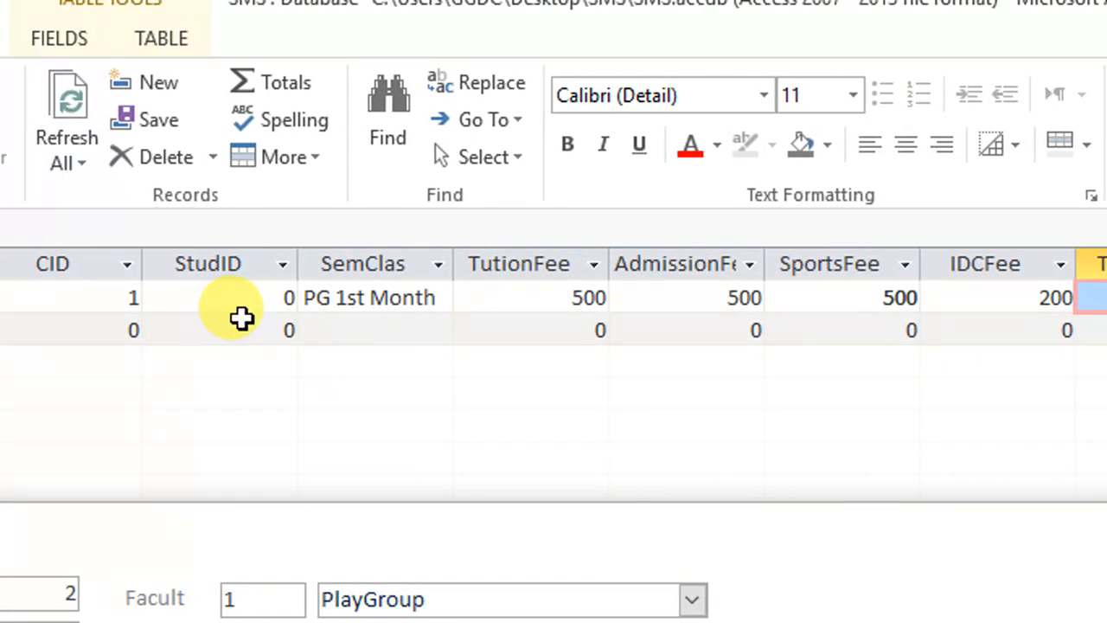
click(306, 298)
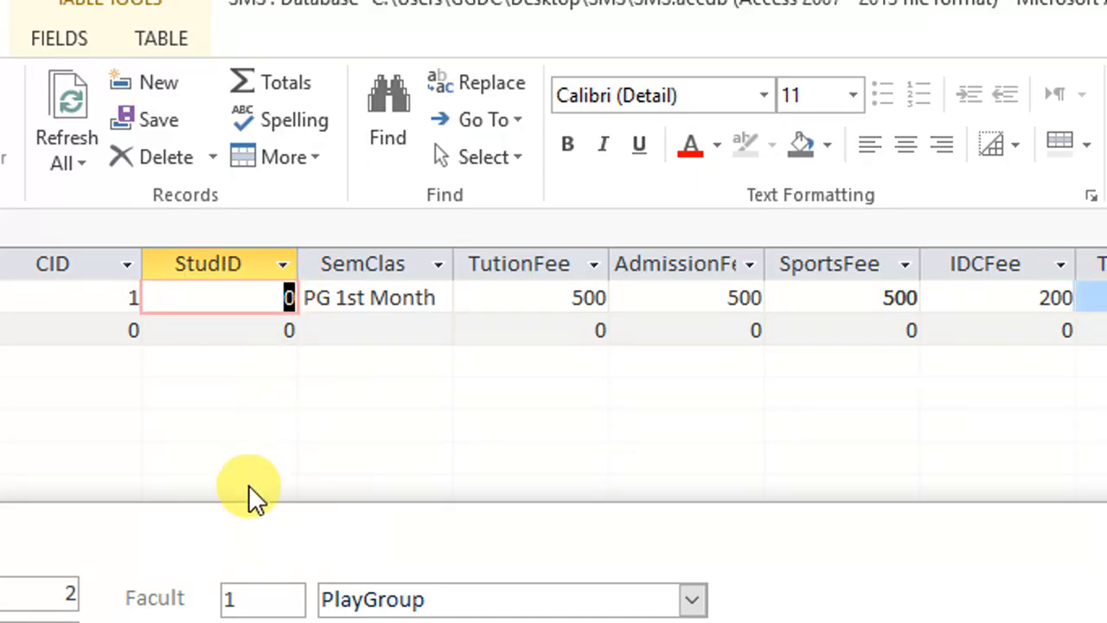
drag(249, 484, 256, 421)
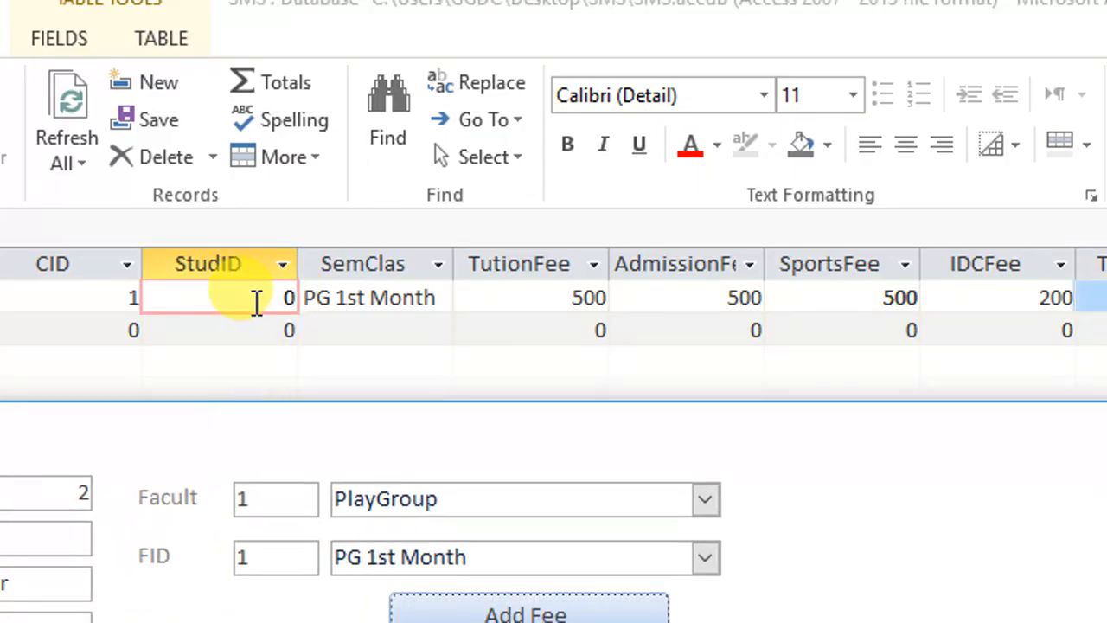
drag(256, 302, 329, 302)
drag(272, 421, 264, 261)
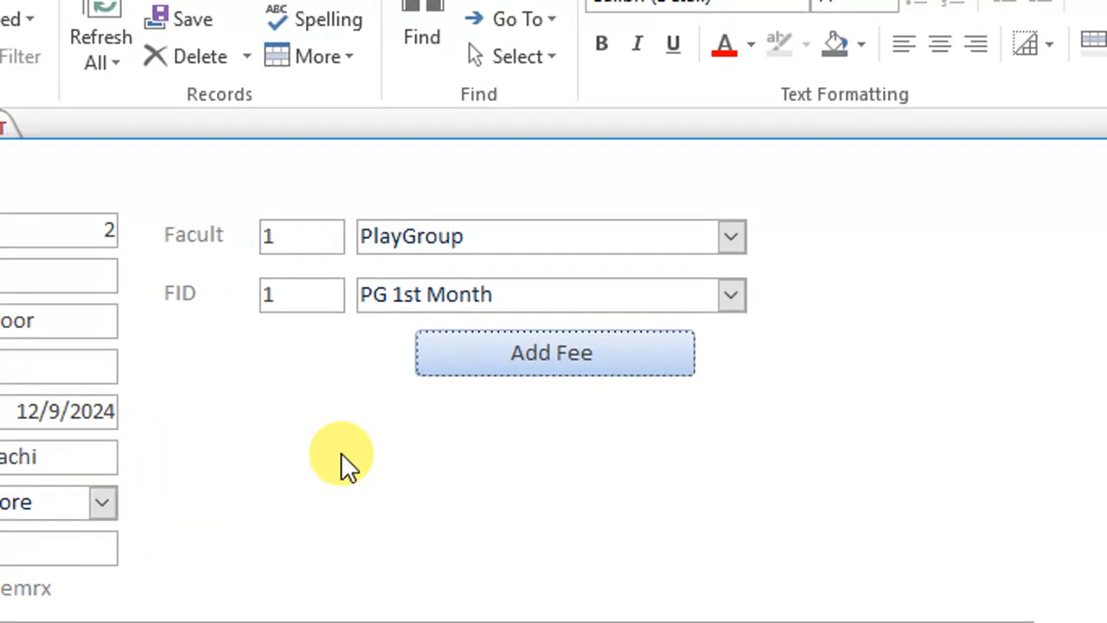
Step: Open the studentF form and the AddFeeQ query in design view and review the StudnetFeeT table and form for the StudID field
right_click(341, 453)
click(445, 548)
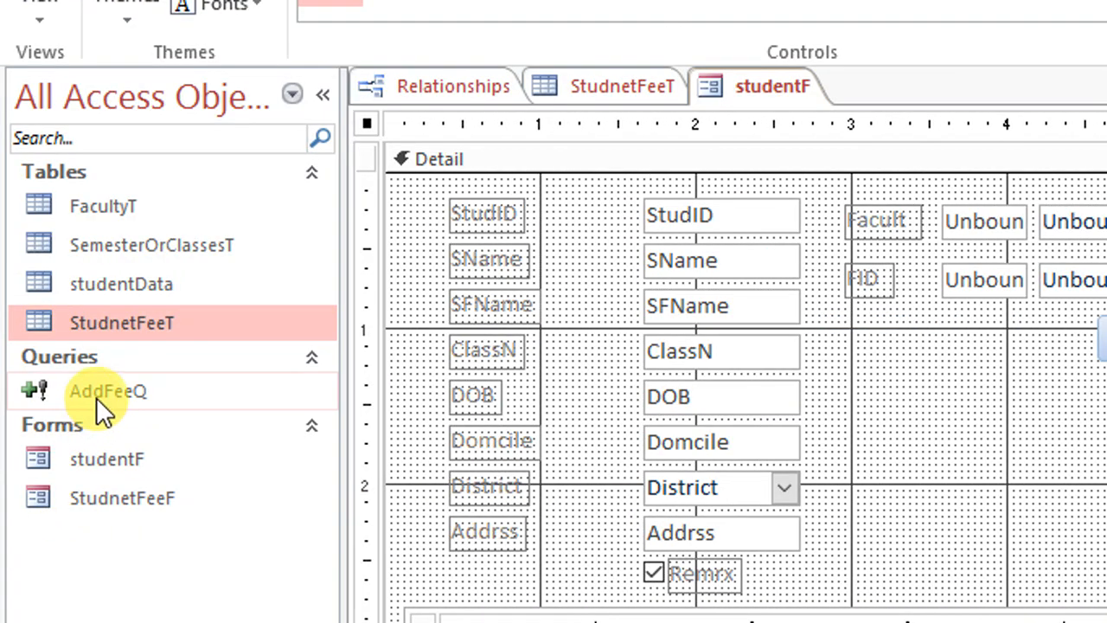
right_click(96, 395)
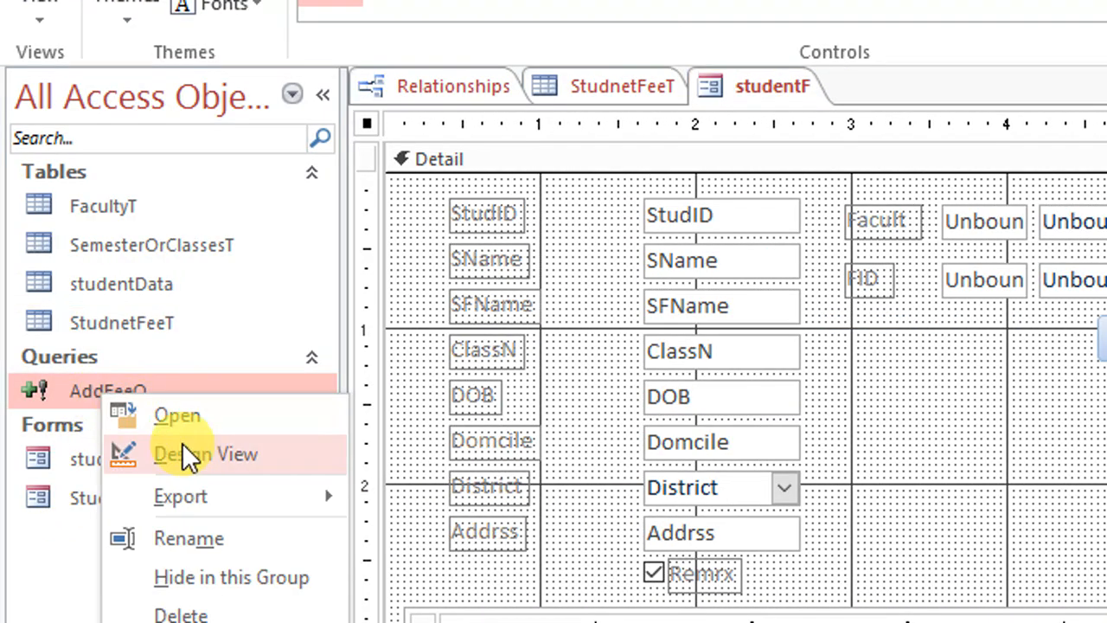
click(173, 454)
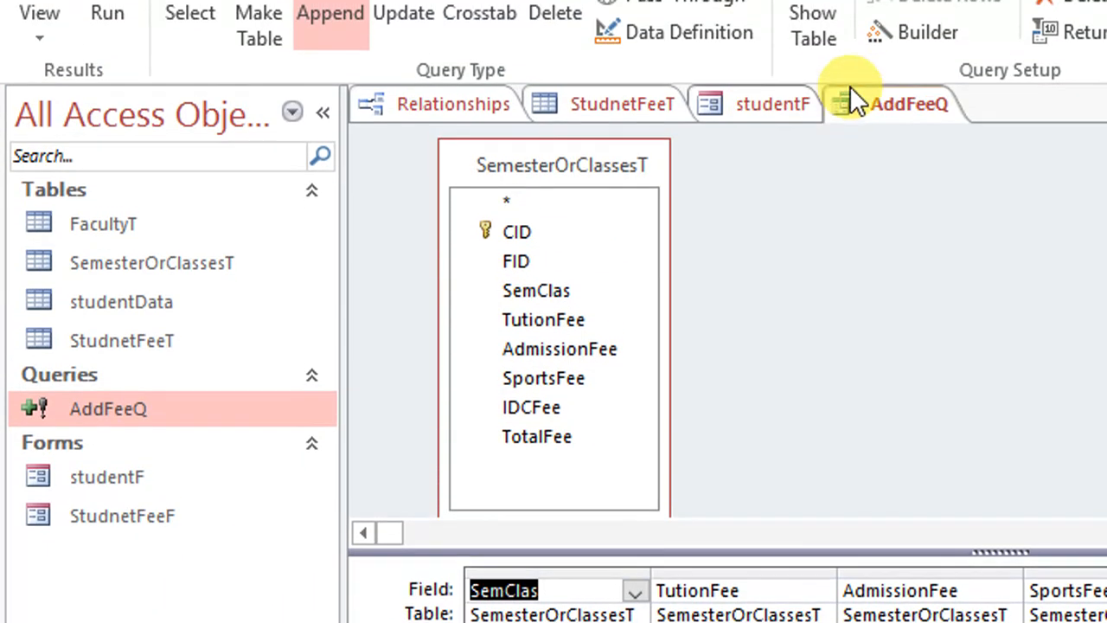
click(582, 117)
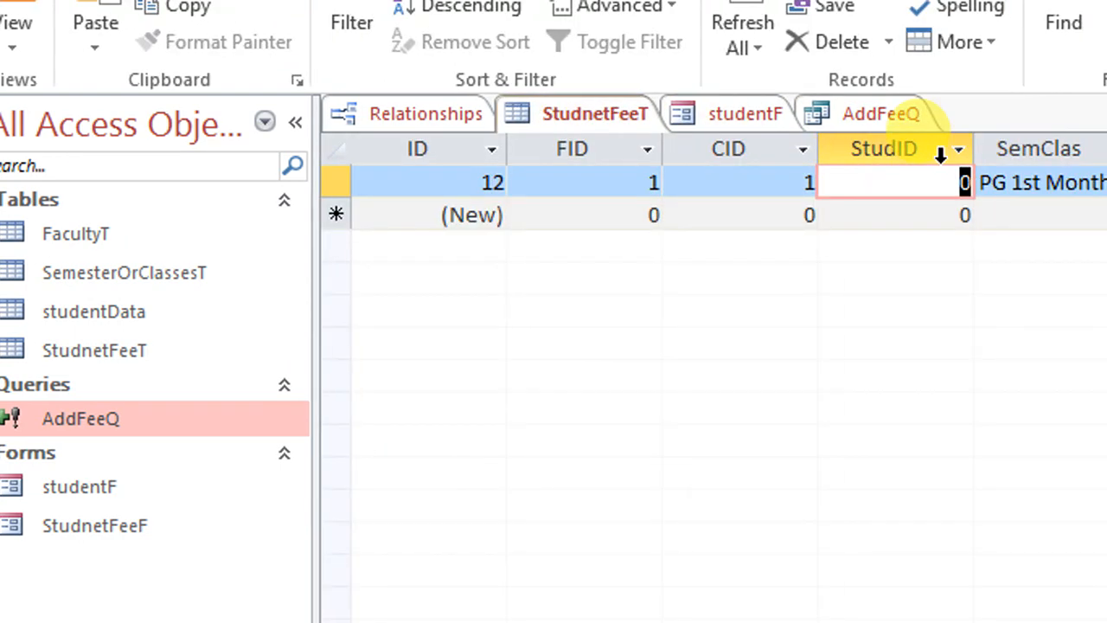
click(710, 117)
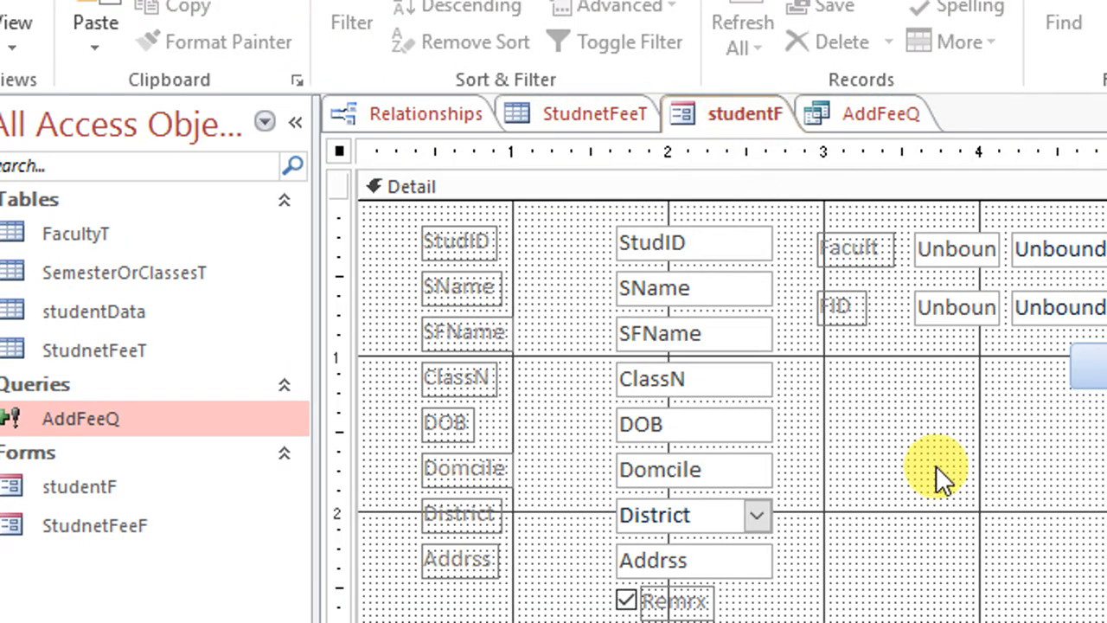
Step: Add the calculated field a: forms!studentF!StudID to the first empty AddFeeQ column and append it to StudID
click(878, 121)
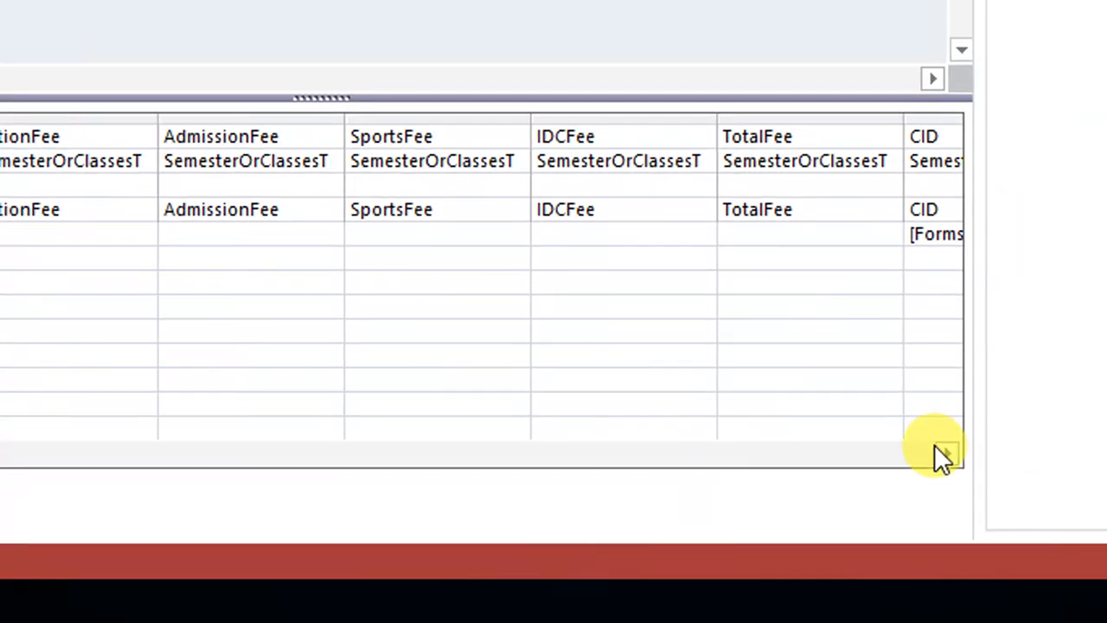
click(942, 454)
click(941, 454)
click(942, 455)
click(941, 454)
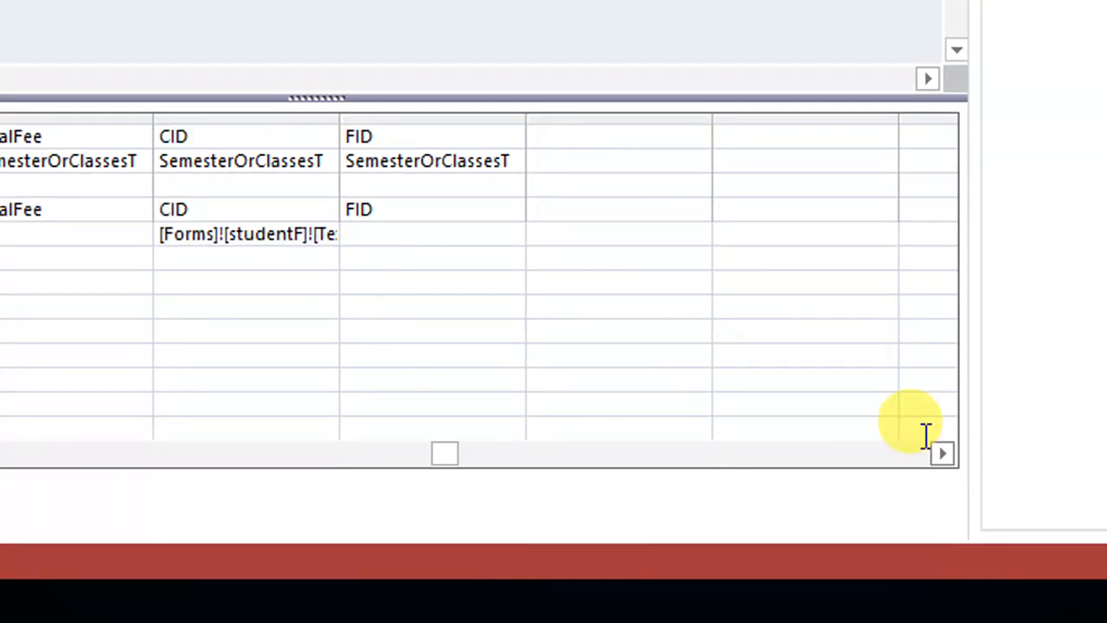
click(586, 138)
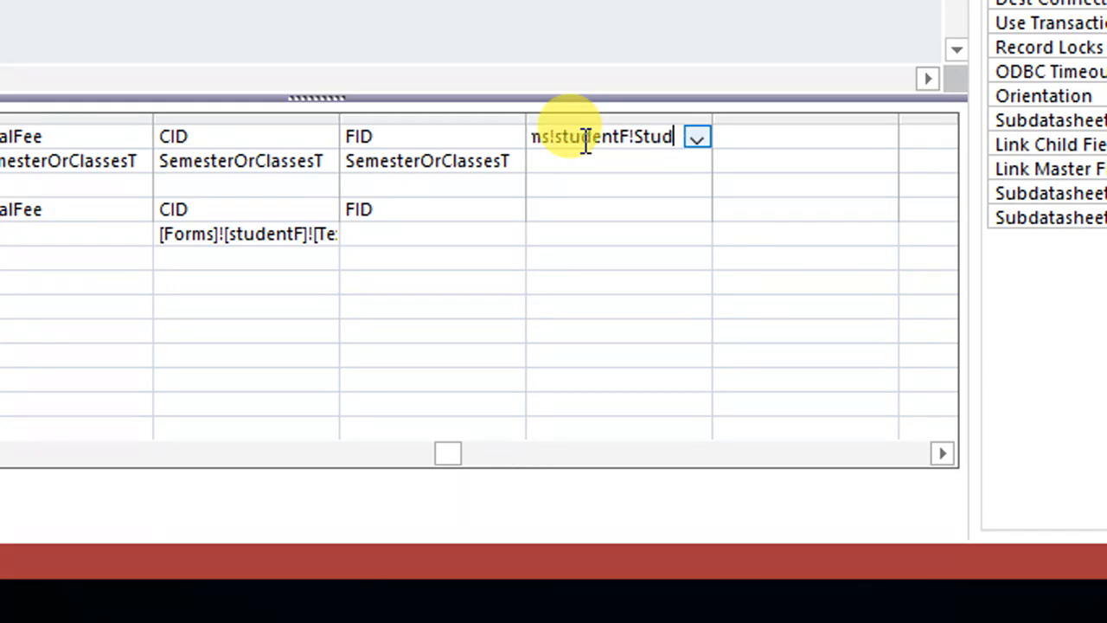
click(660, 187)
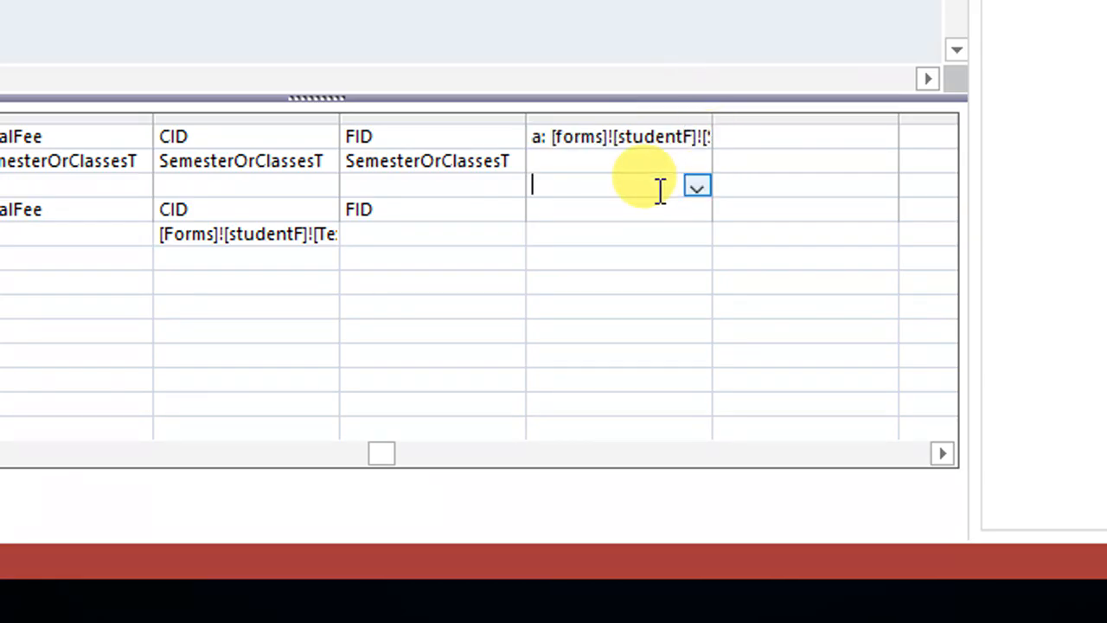
click(637, 211)
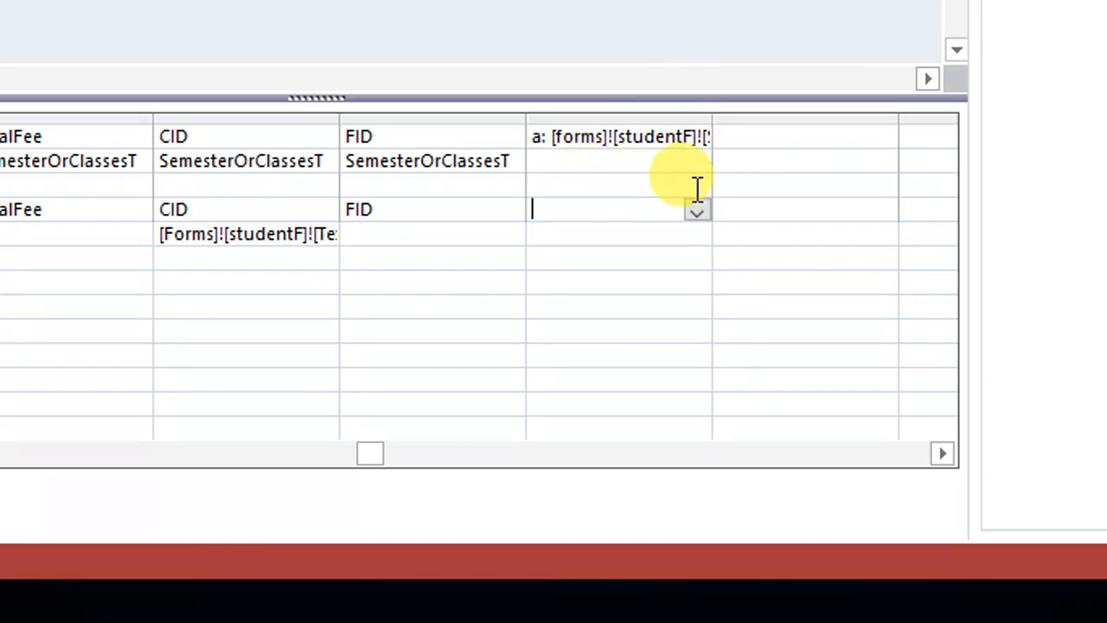
click(696, 211)
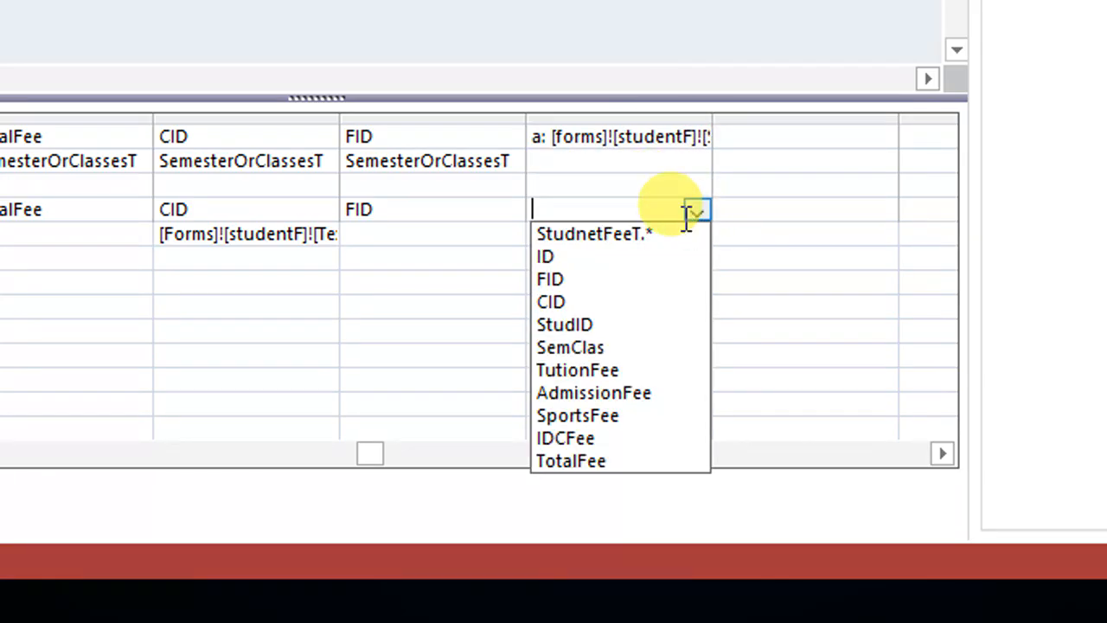
click(604, 323)
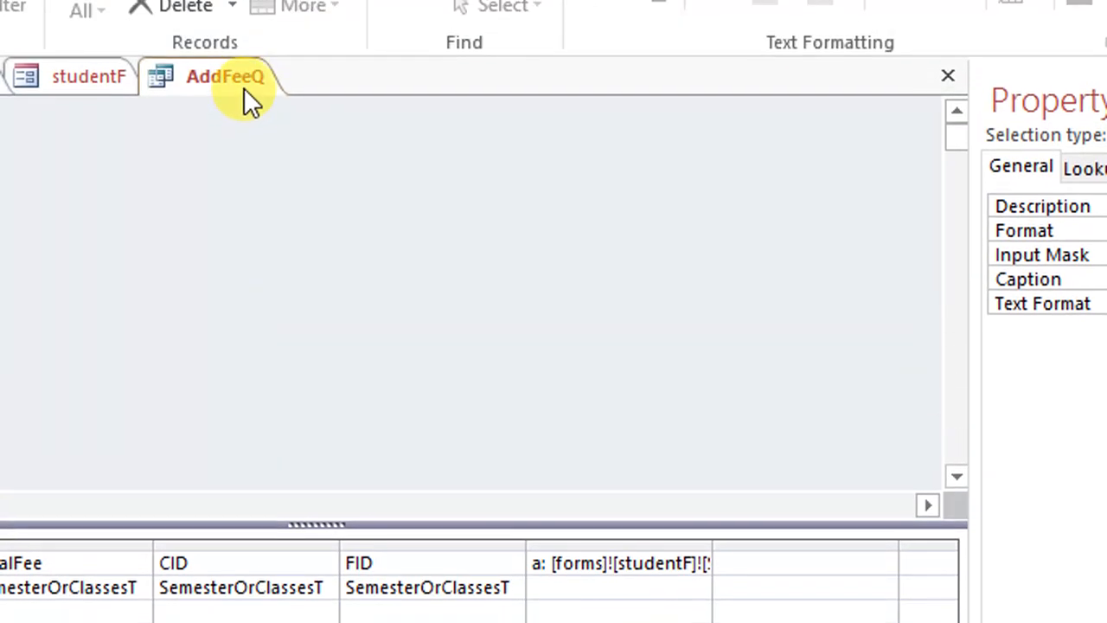
Step: Save and close the AddFeeQ query and switch the studentF form back to form view
right_click(244, 87)
click(289, 156)
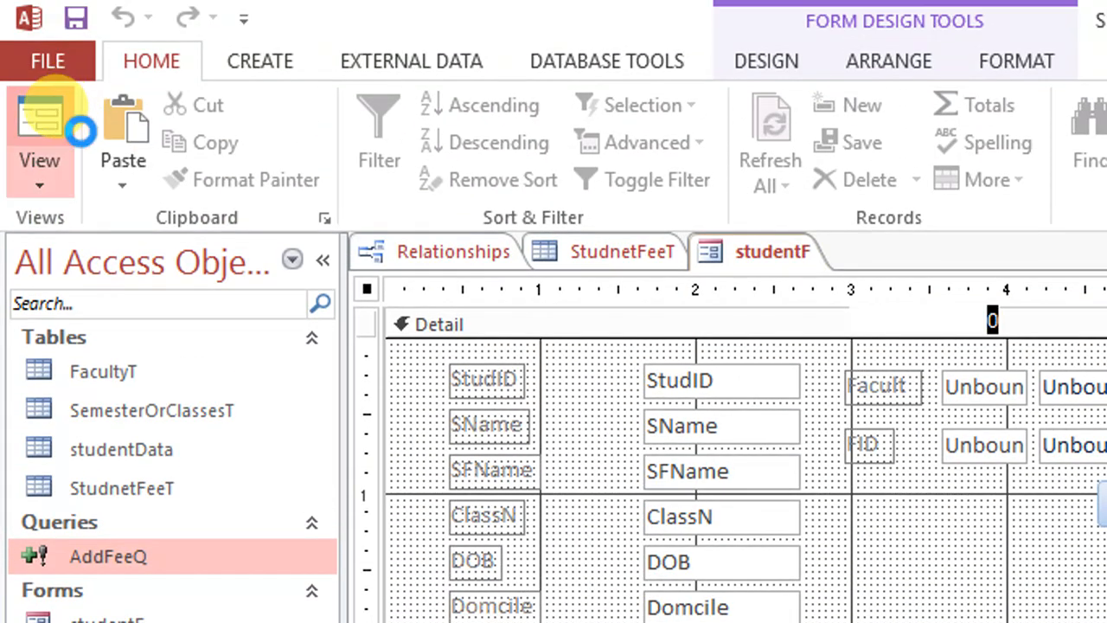
click(69, 126)
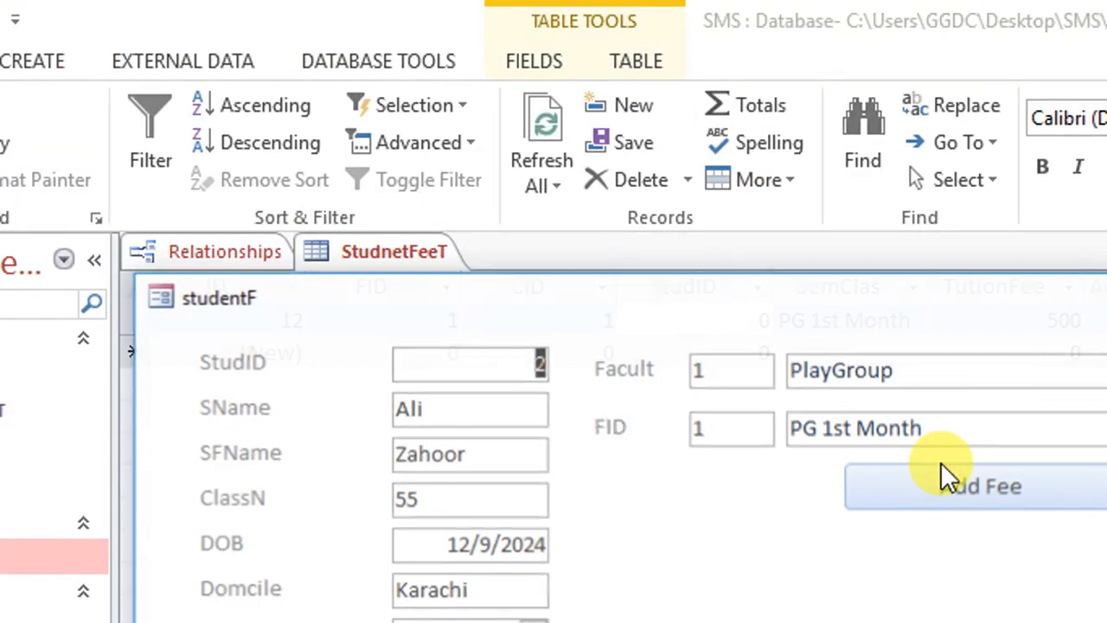
Step: Run Add Fee for the current student, refresh StudnetFeeT and check the new record's StudID
click(897, 476)
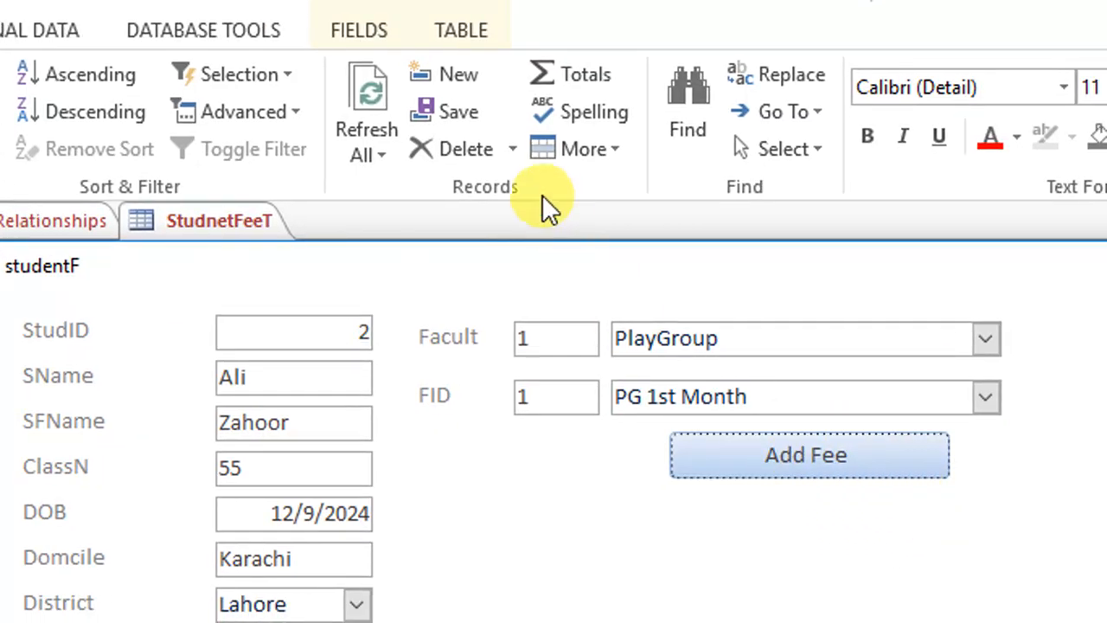
click(372, 134)
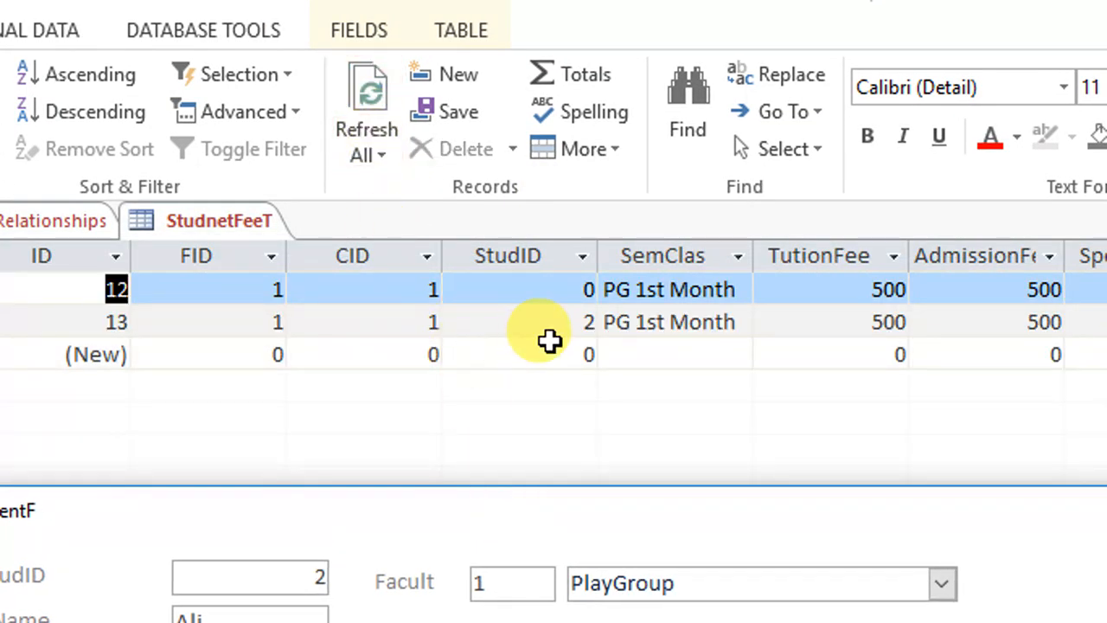
click(593, 322)
drag(609, 493, 545, 126)
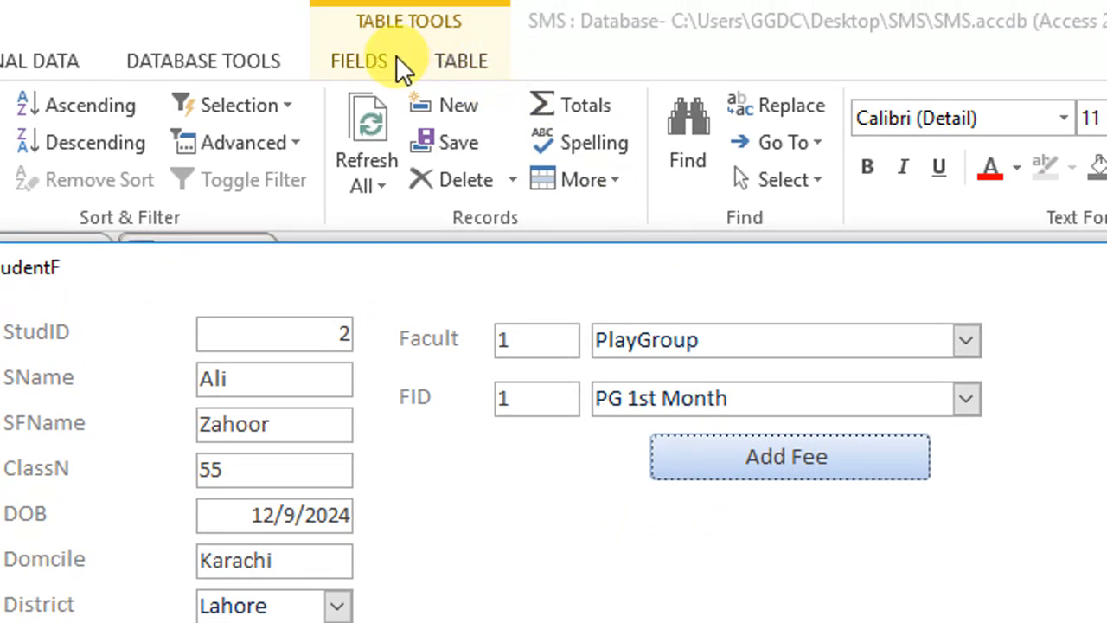
Step: Close the studentF form
click(230, 61)
right_click(945, 347)
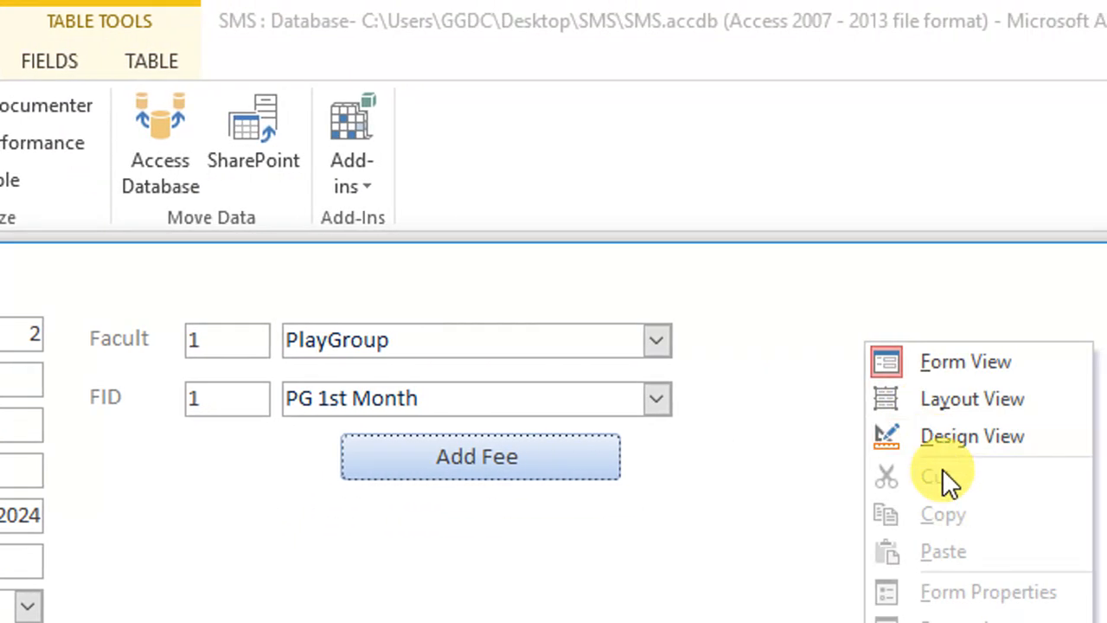
click(879, 540)
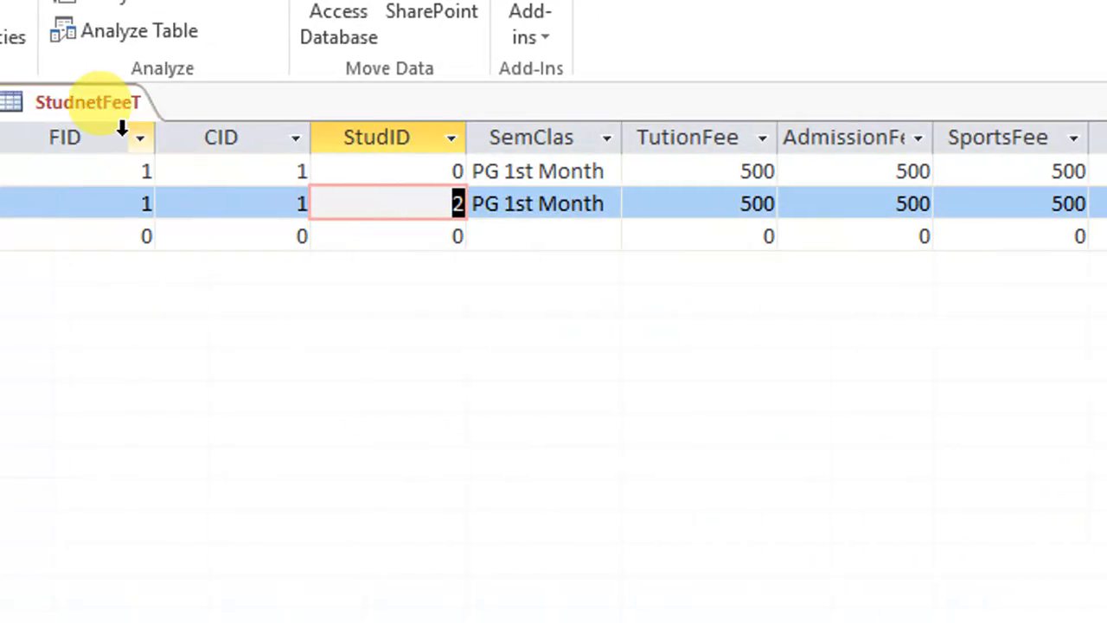
Step: Try to relate studentData's StudID to StudnetFeeT's StudID with referential integrity, cascade update and cascade delete
click(176, 105)
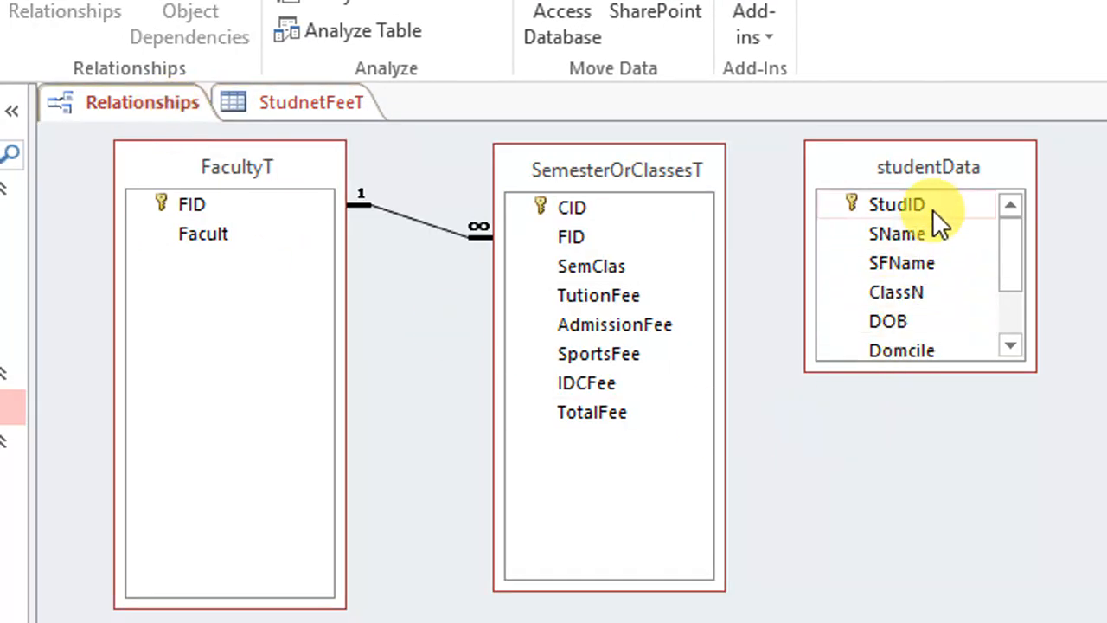
drag(933, 209, 940, 299)
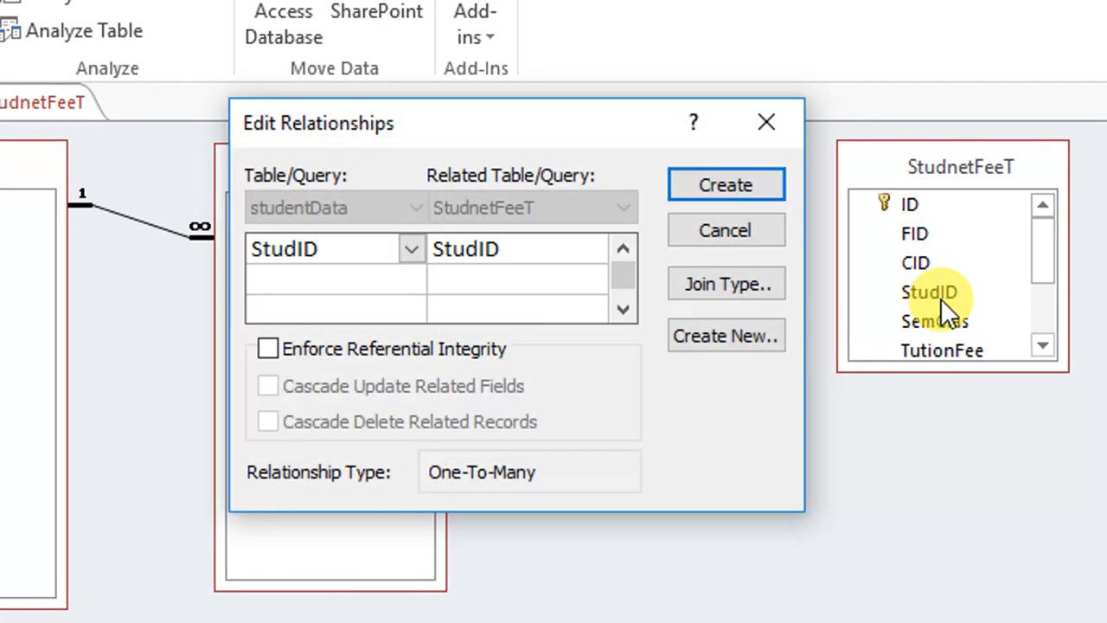
click(382, 356)
click(417, 391)
click(418, 424)
click(722, 194)
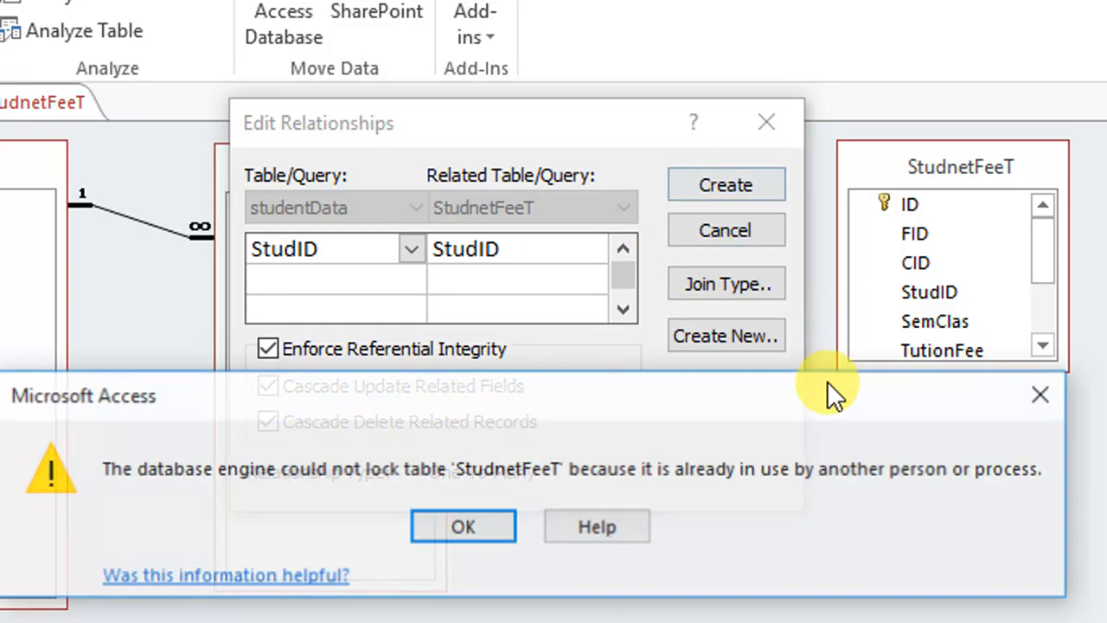
click(471, 528)
click(725, 227)
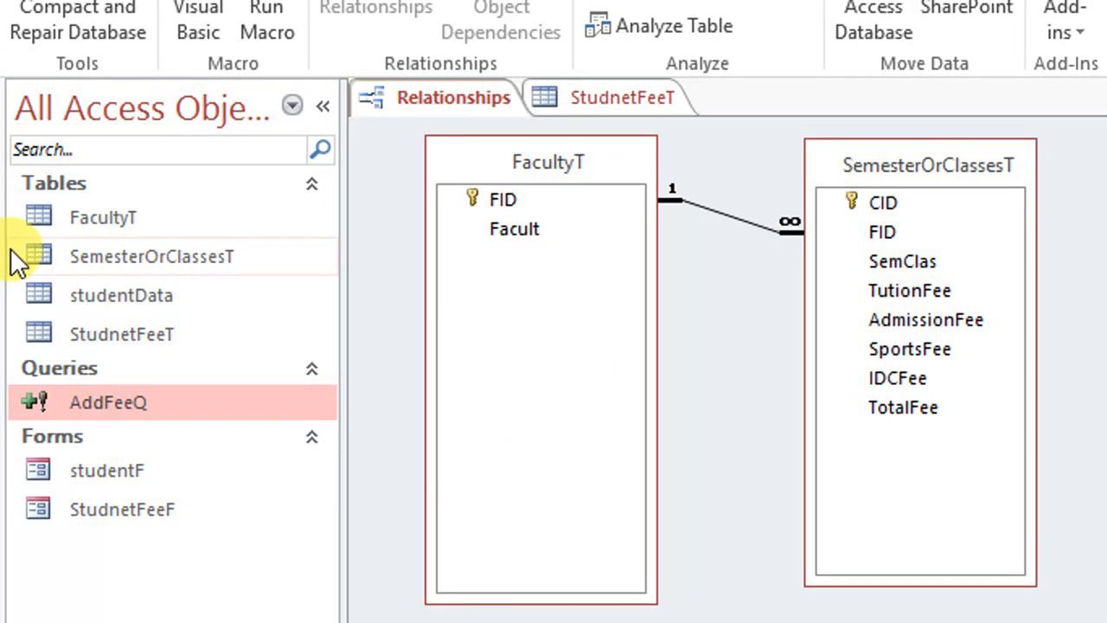
Step: Delete the fee record with StudID 0 from the StudnetFeeT table
double_click(161, 334)
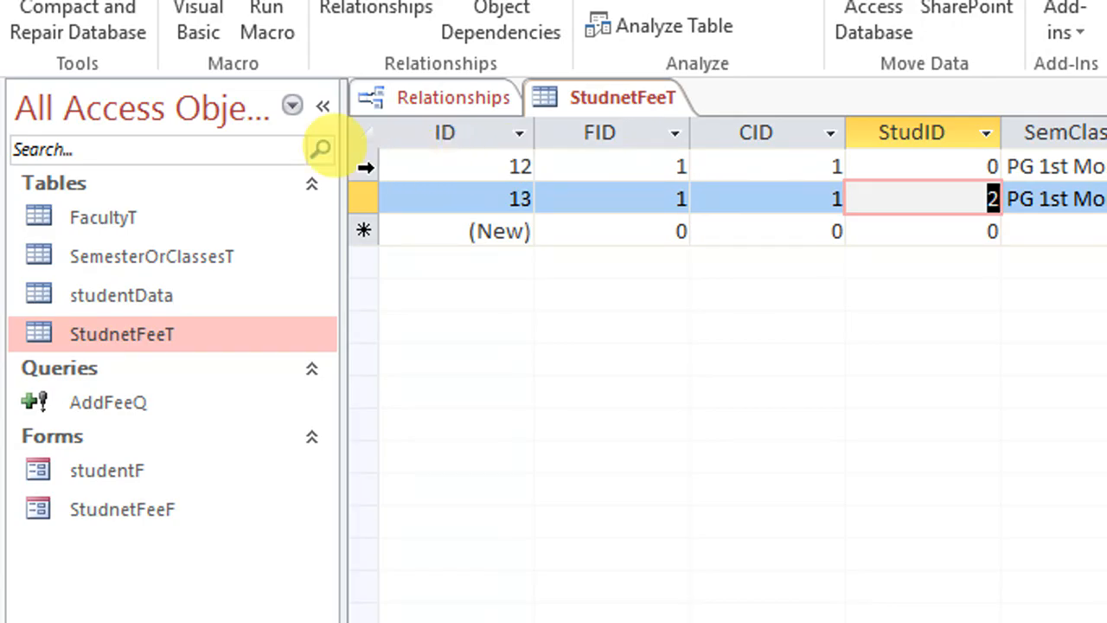
click(365, 167)
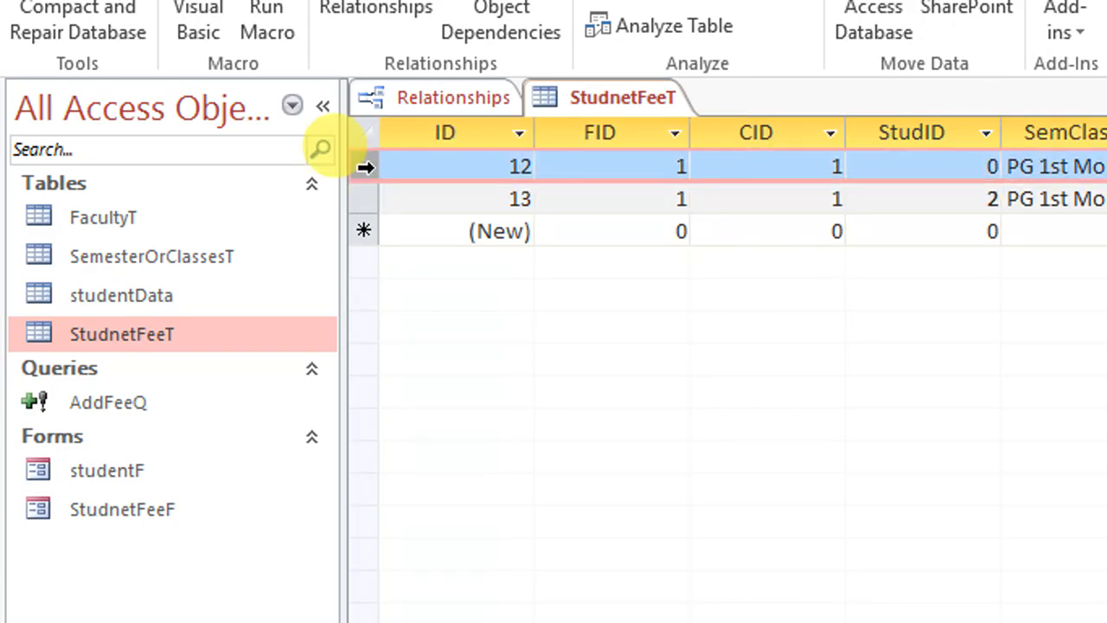
key(Delete)
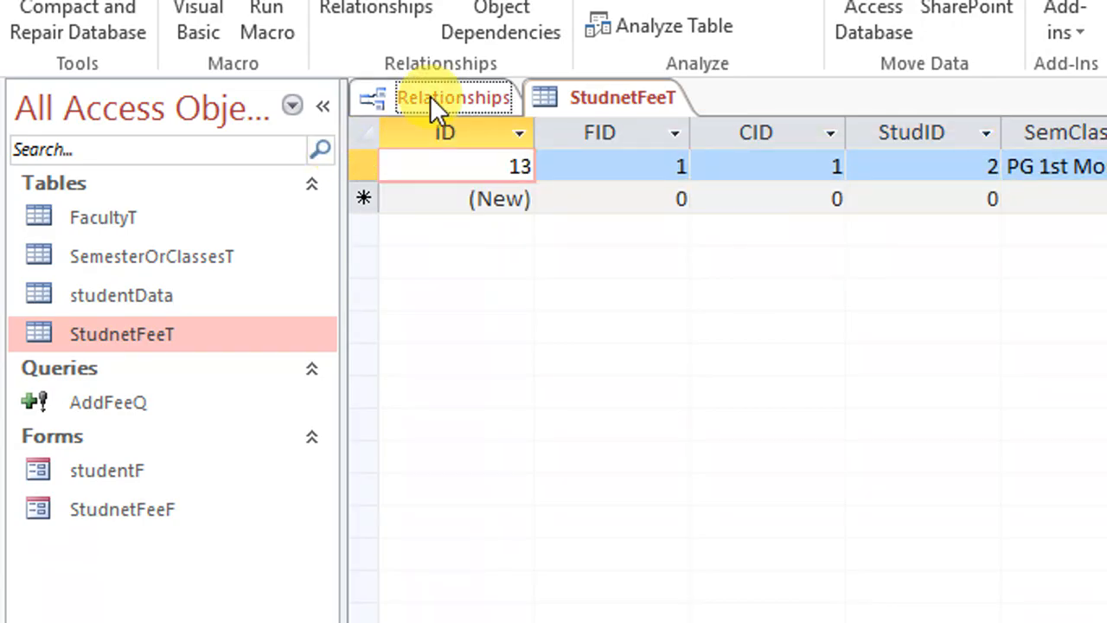
Step: Retry the enforced one-to-many StudID relationship between studentData and StudnetFeeT with both cascade options
click(436, 100)
drag(927, 220, 1106, 294)
click(531, 347)
click(510, 383)
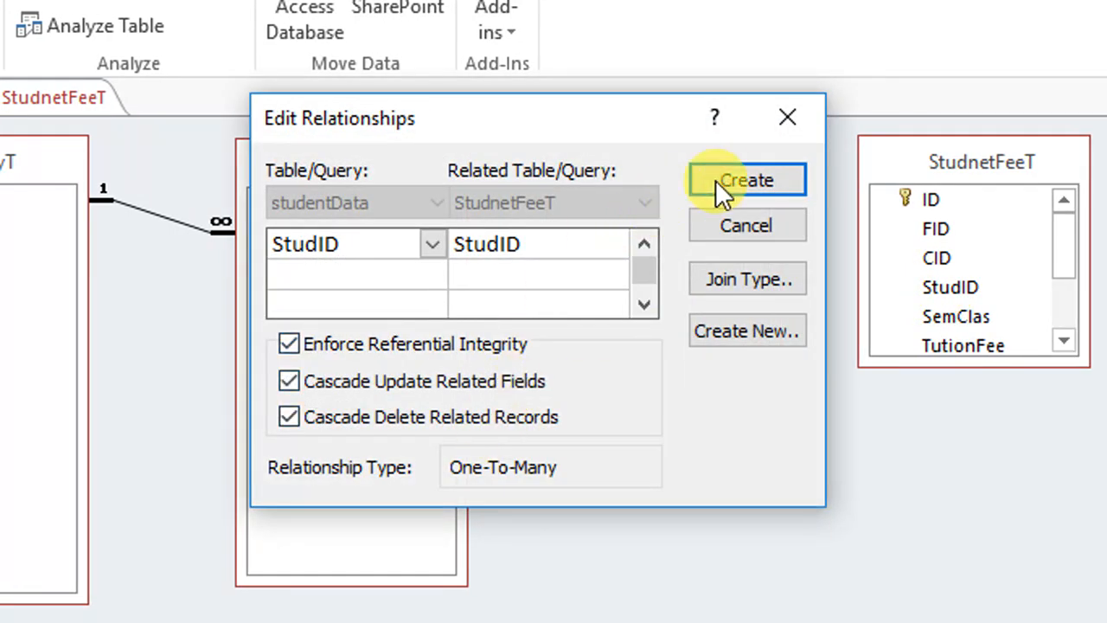
click(718, 182)
click(522, 521)
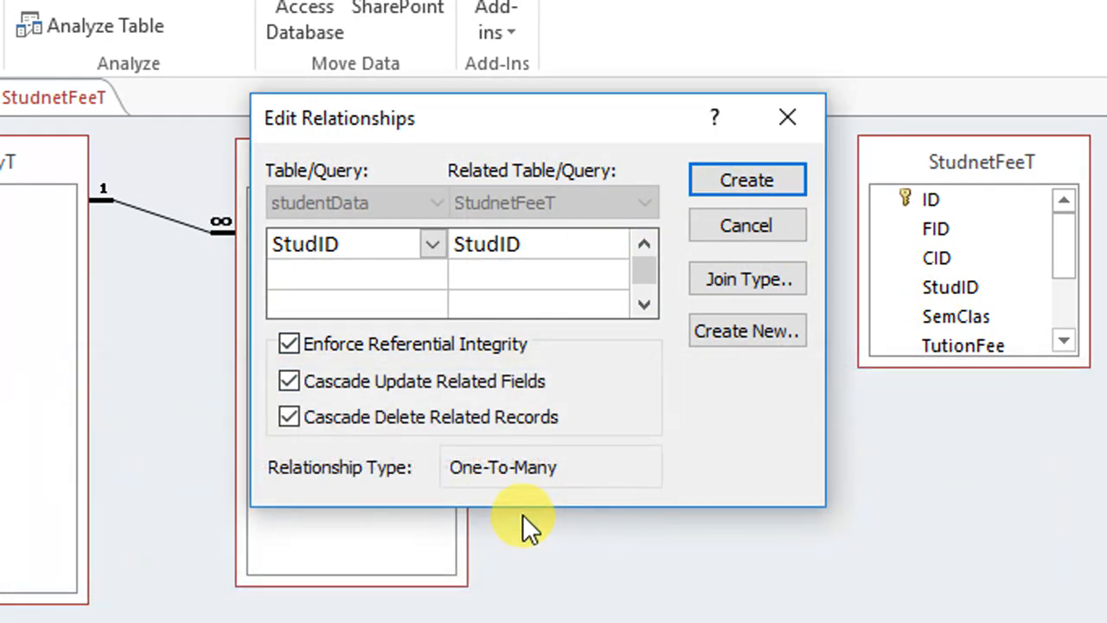
click(736, 227)
Step: Delete the remaining fee record from the StudnetFeeT table
click(60, 98)
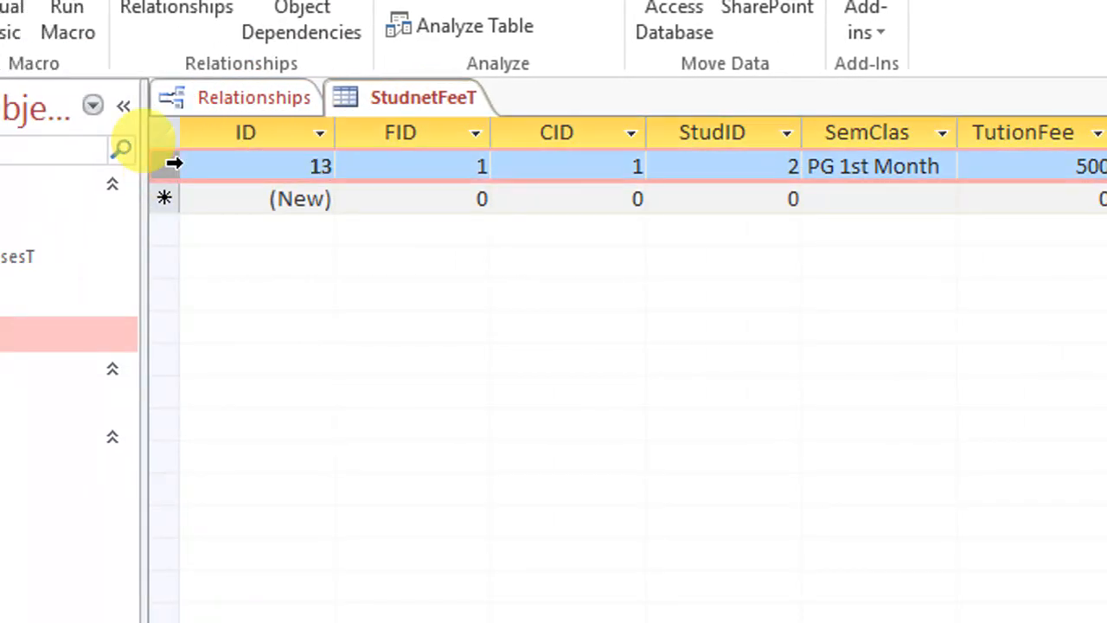
key(Delete)
Step: Try again to link studentData to StudnetFeeT on StudID with referential integrity and cascade options enabled
click(250, 97)
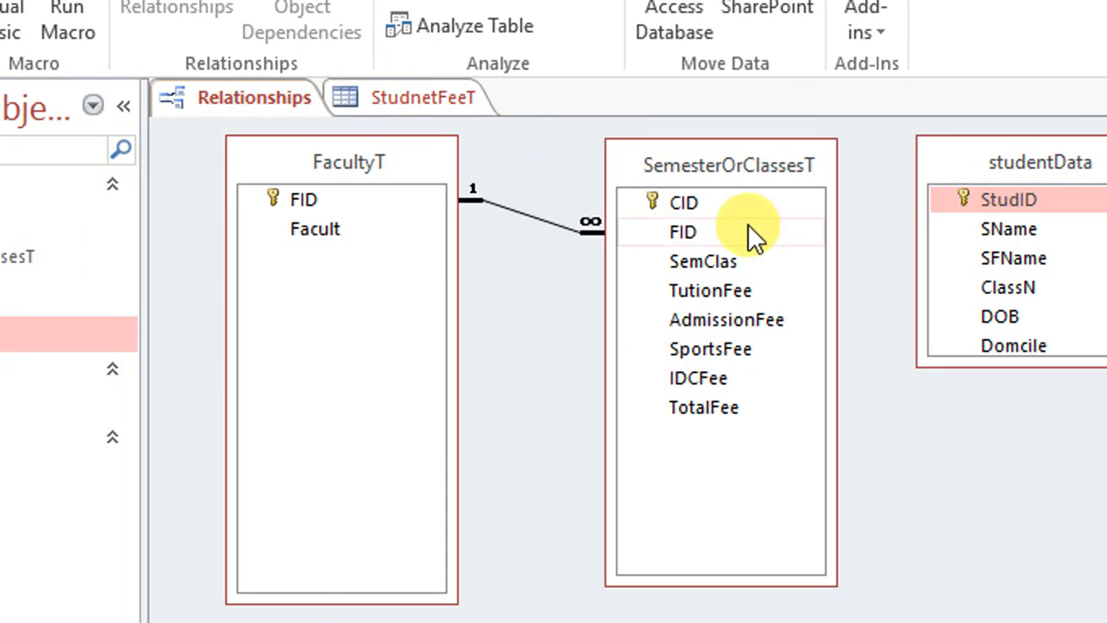
drag(977, 199, 991, 287)
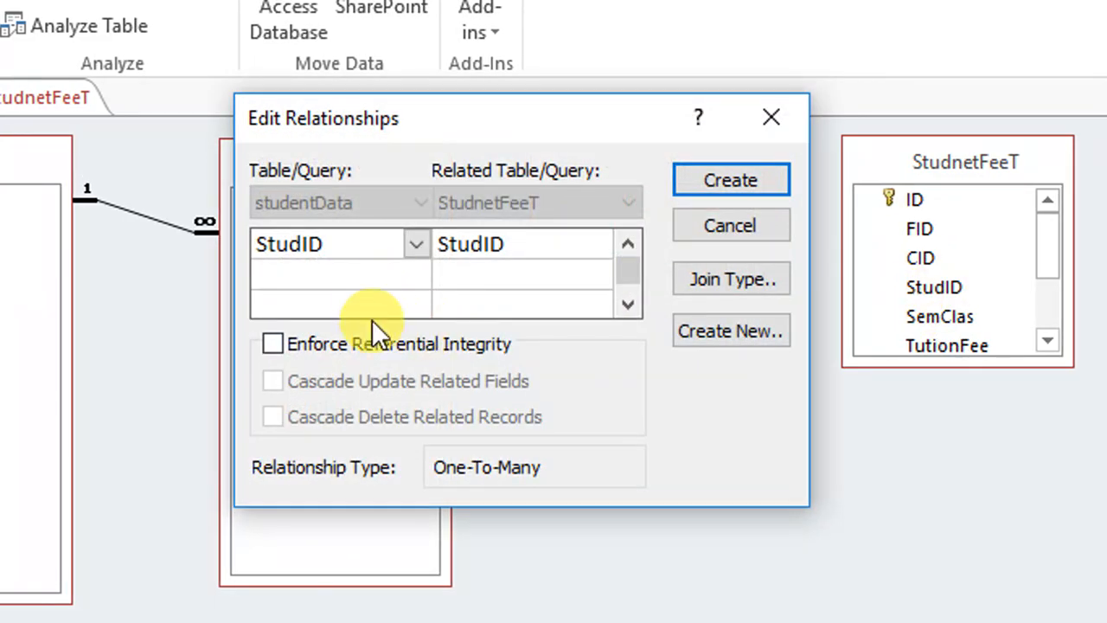
click(370, 343)
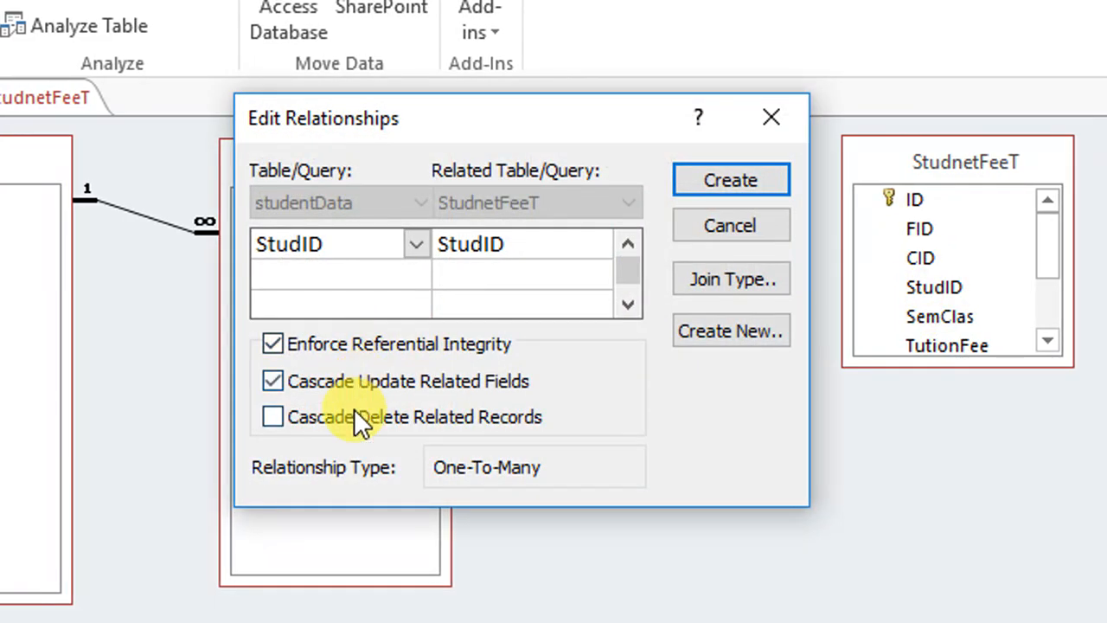
click(704, 181)
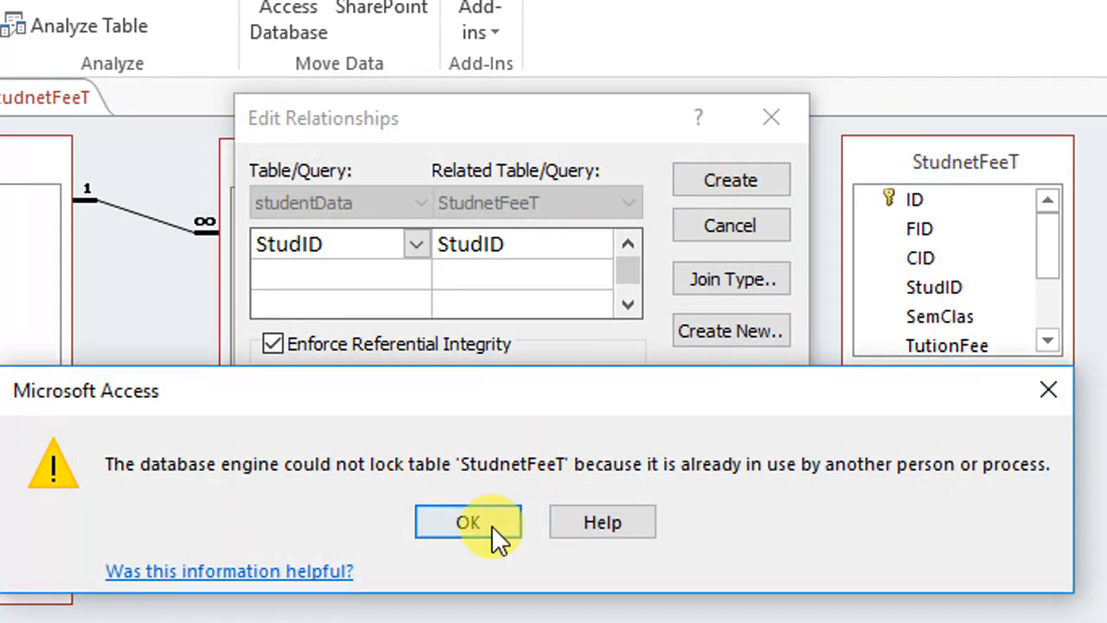
click(492, 528)
click(734, 234)
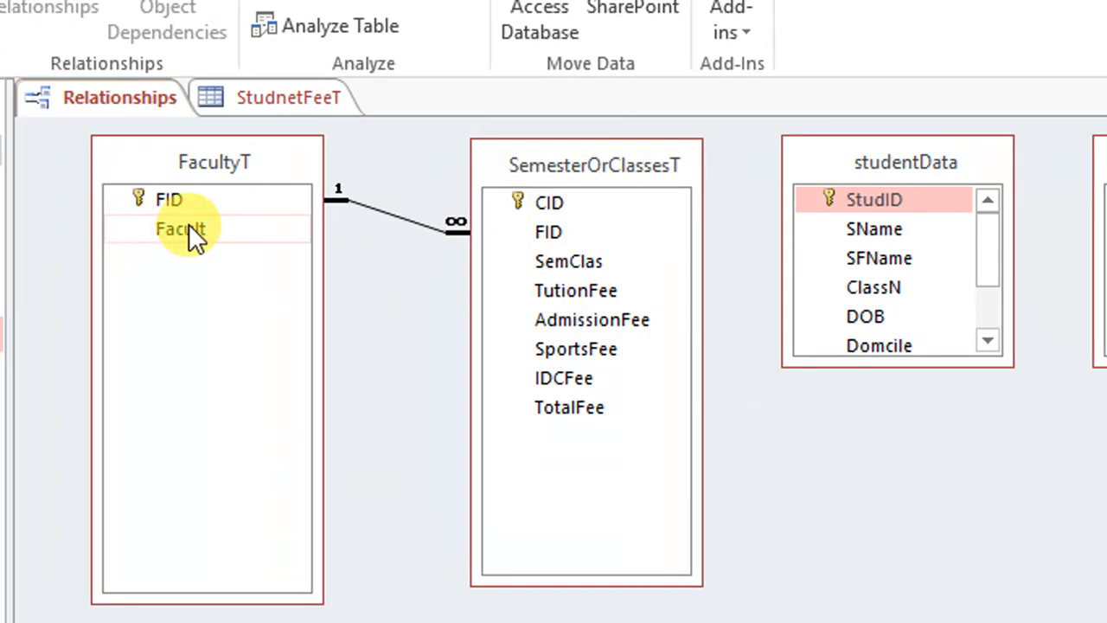
Step: Save and close the StudnetFeeT table
click(288, 107)
right_click(291, 102)
click(348, 119)
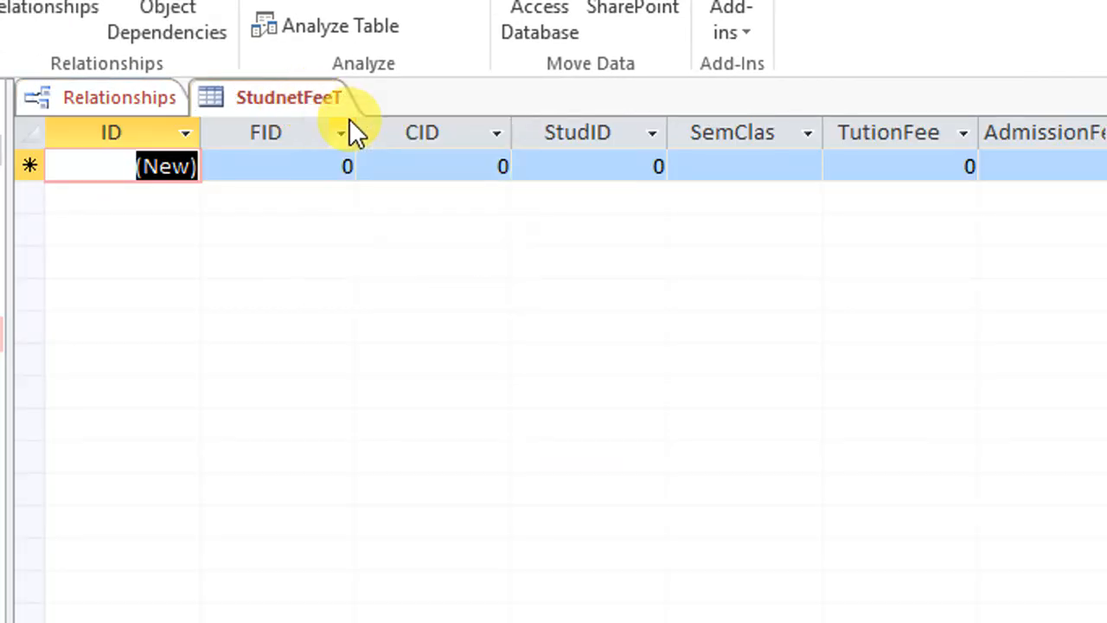
right_click(275, 98)
click(355, 155)
Step: Open the studentData table and try to create its cascading StudID relationship with StudnetFeeT
double_click(130, 299)
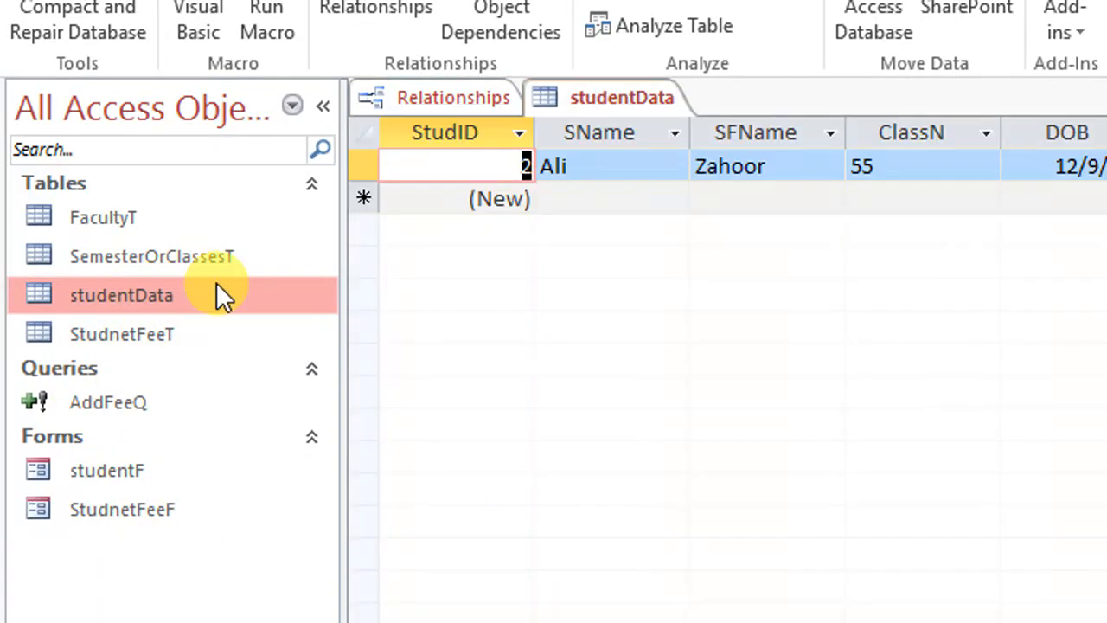
click(469, 108)
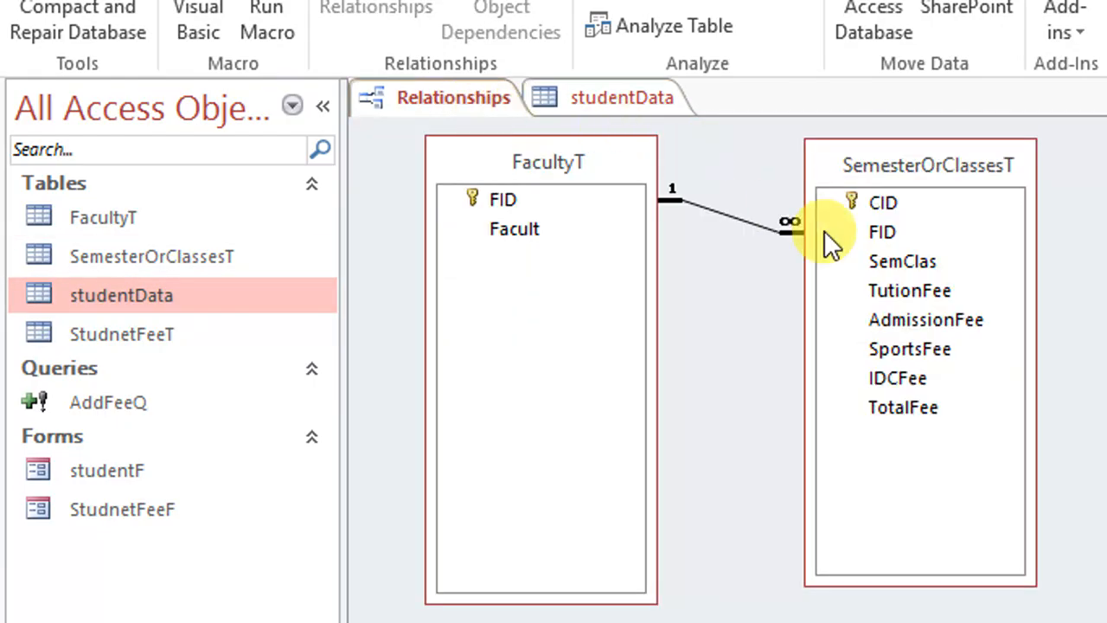
drag(907, 201, 944, 294)
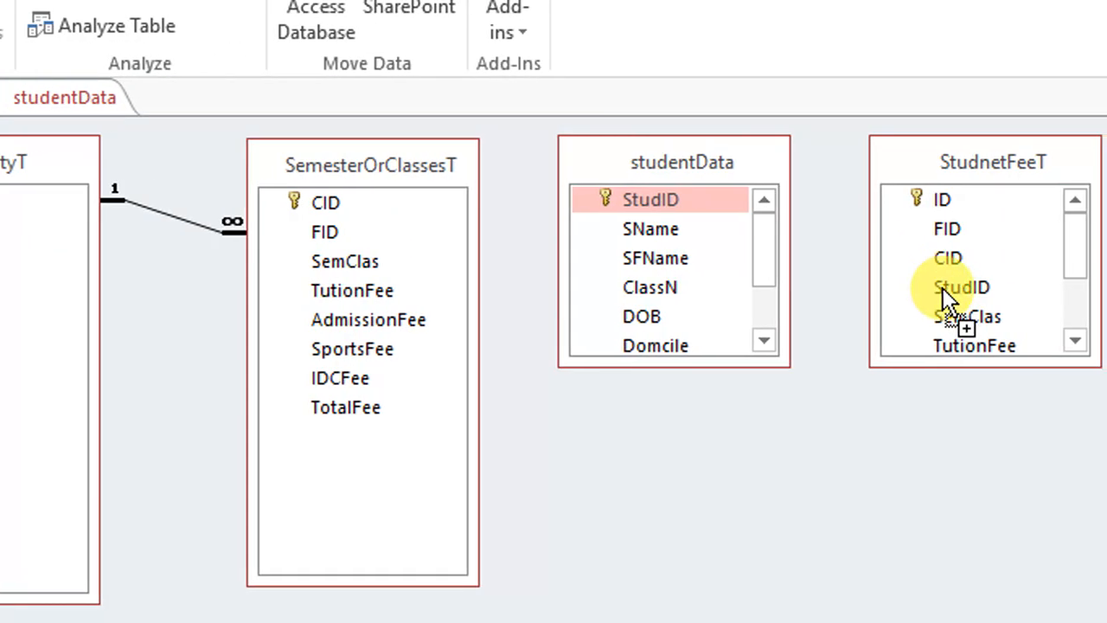
click(410, 341)
click(414, 382)
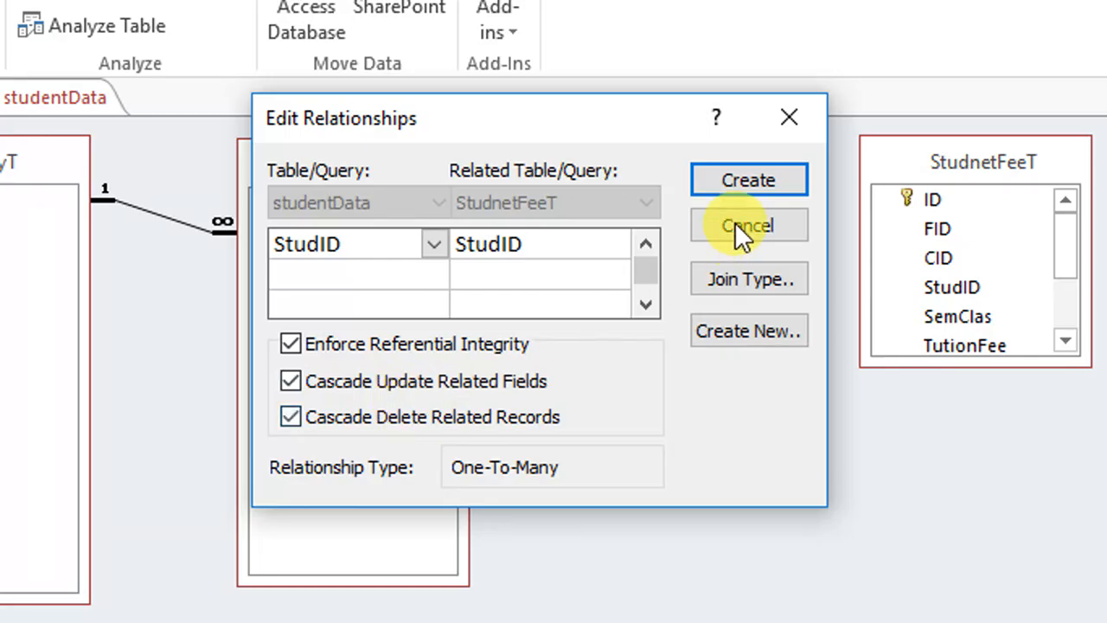
click(773, 186)
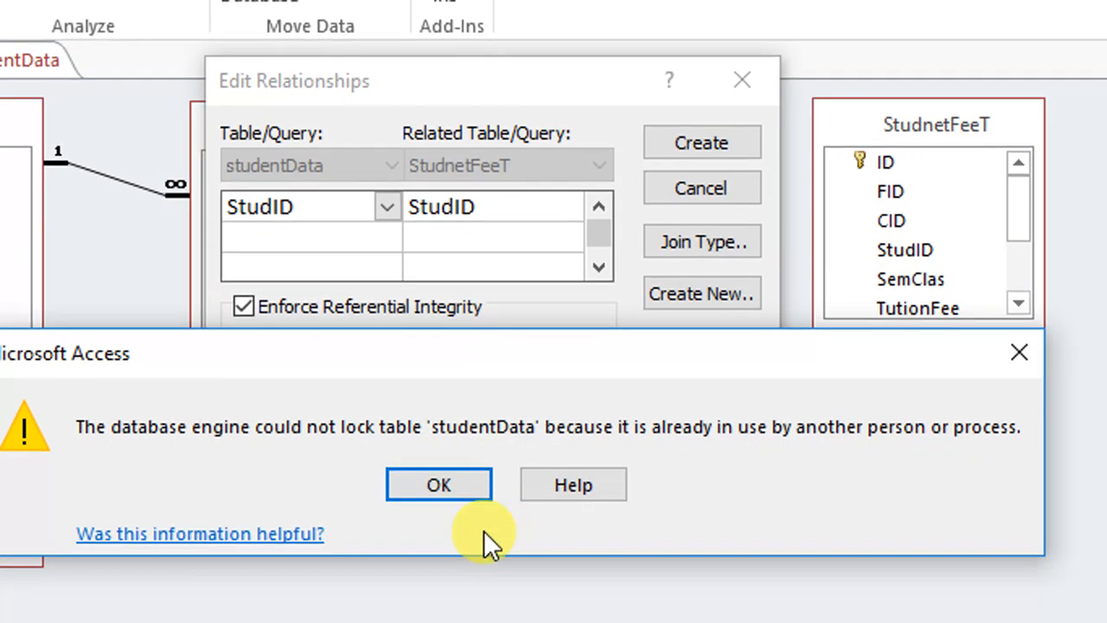
click(485, 522)
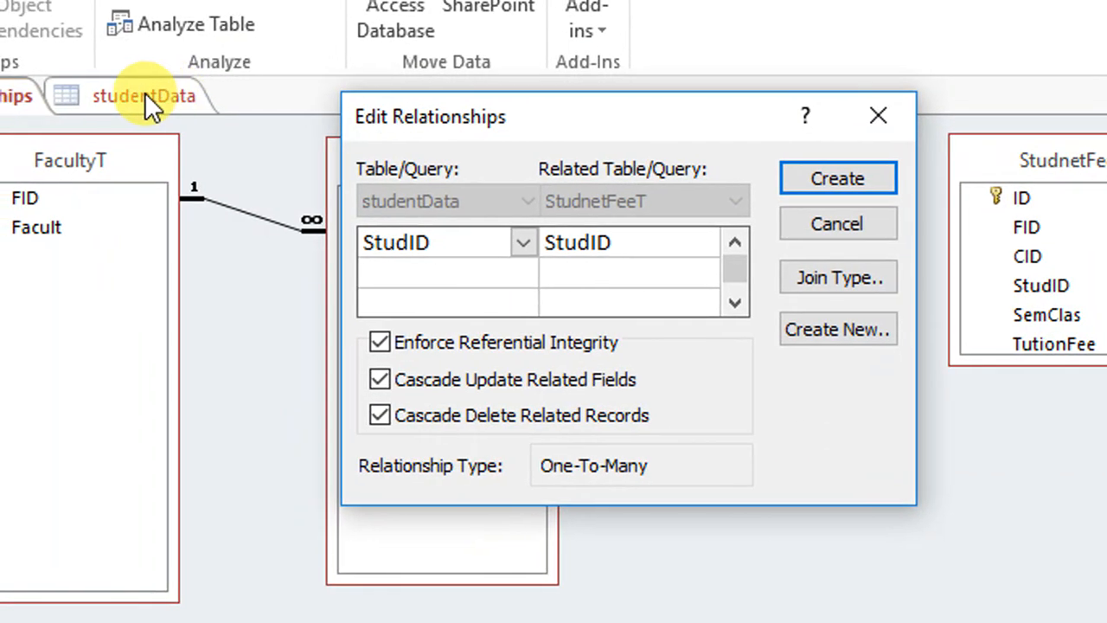
click(837, 224)
Step: Close the studentData table
click(138, 94)
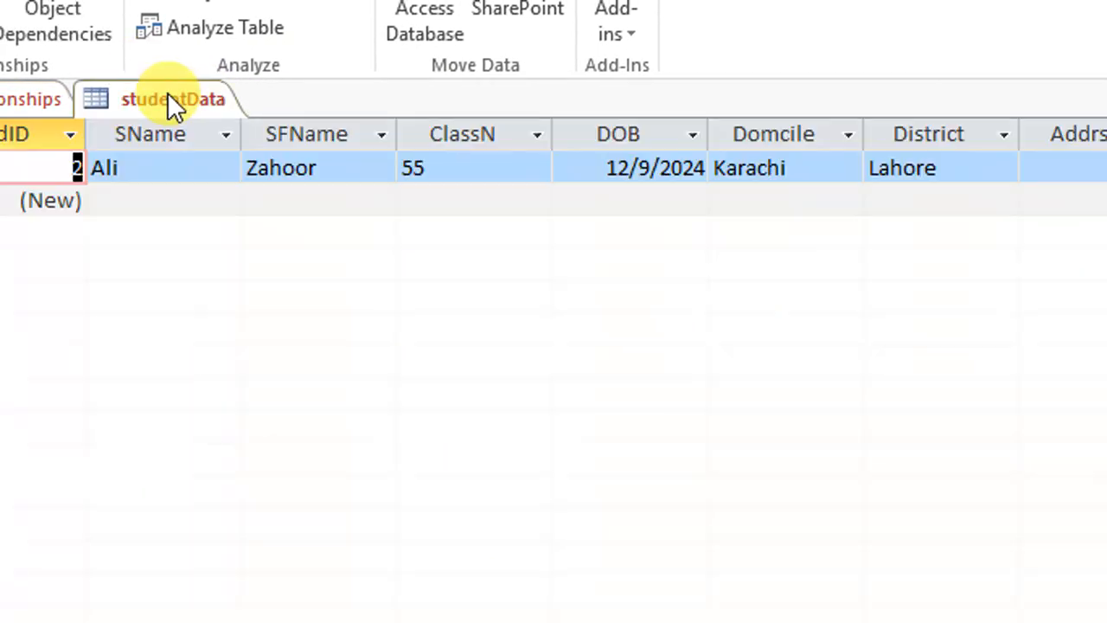
right_click(138, 91)
click(276, 154)
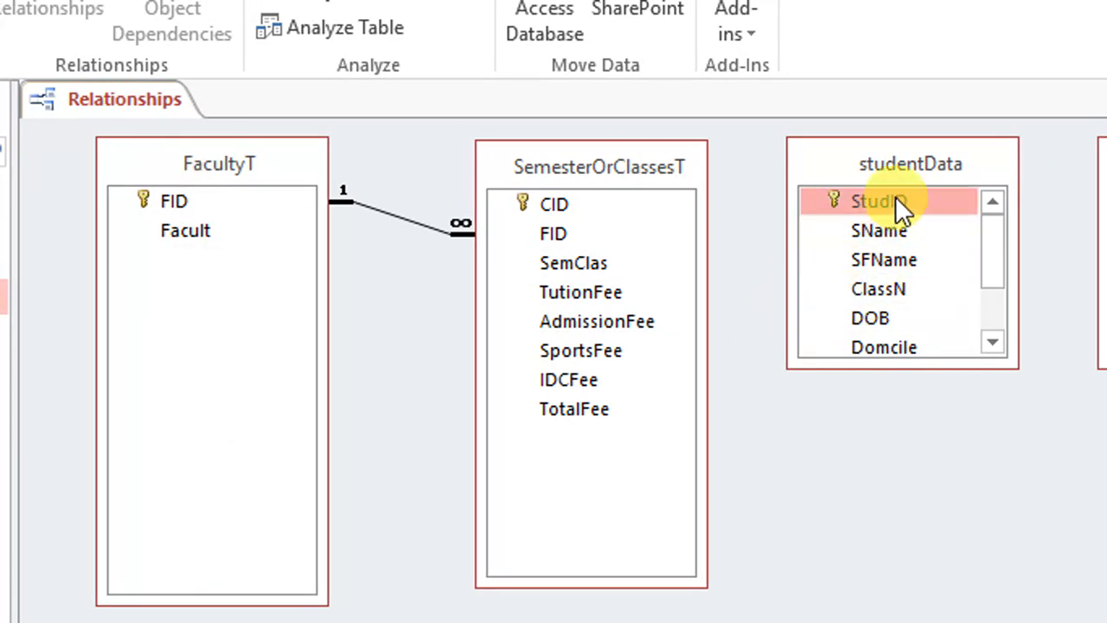
Step: Create the StudID relationship from studentData to StudnetFeeT, enforcing referential integrity with cascade update and cascade delete
drag(897, 213, 948, 289)
click(344, 346)
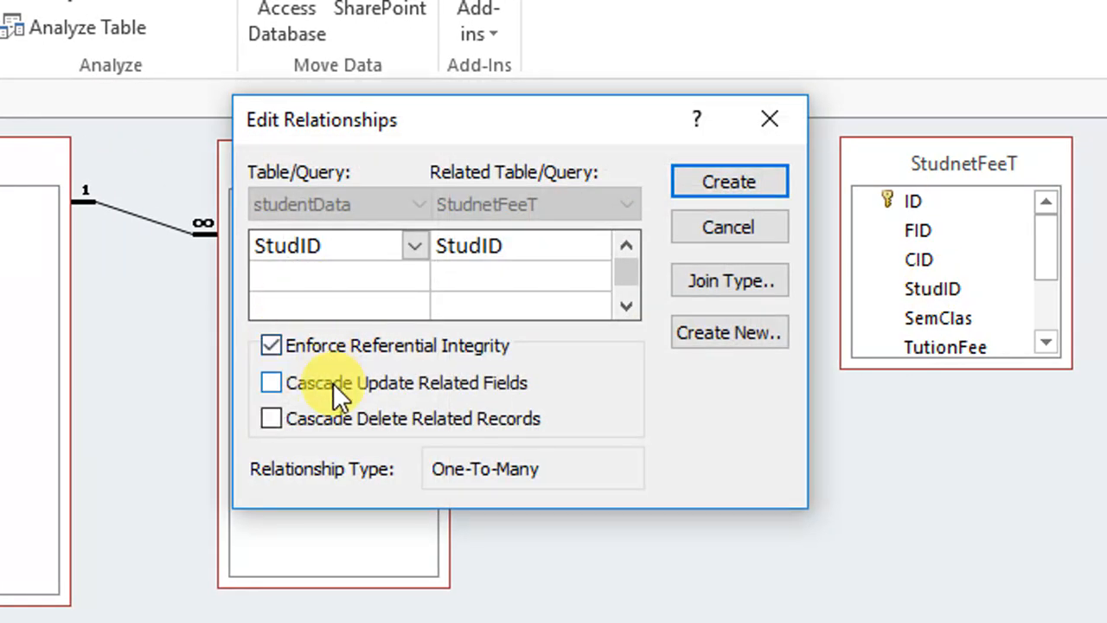
click(422, 382)
click(421, 420)
click(697, 192)
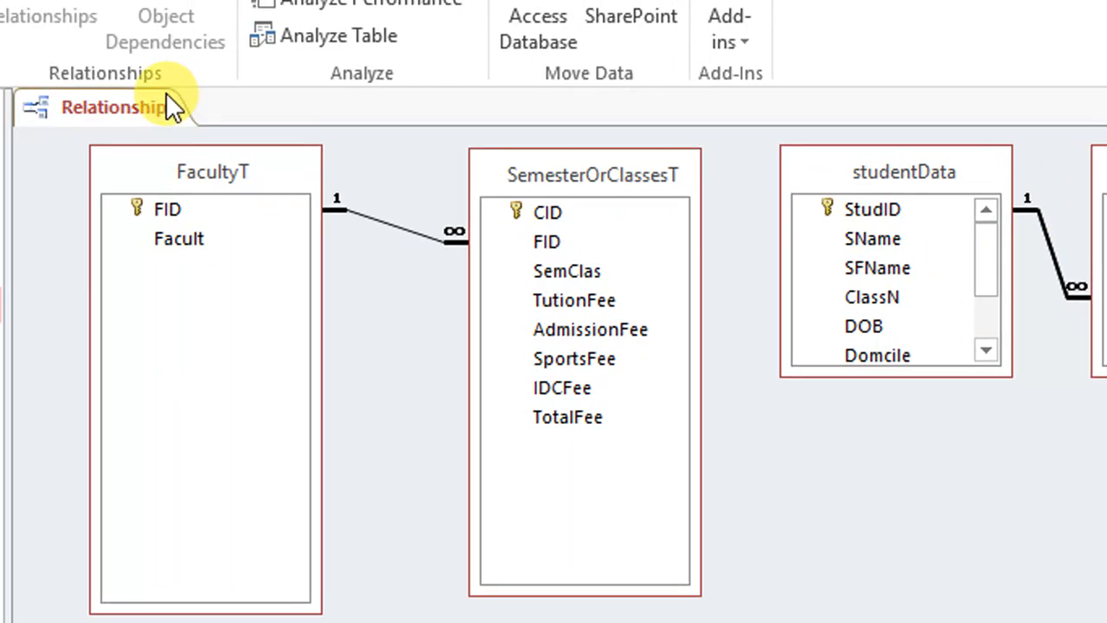
Step: Close the Relationships window and open the studentF form
right_click(173, 106)
click(223, 163)
double_click(143, 485)
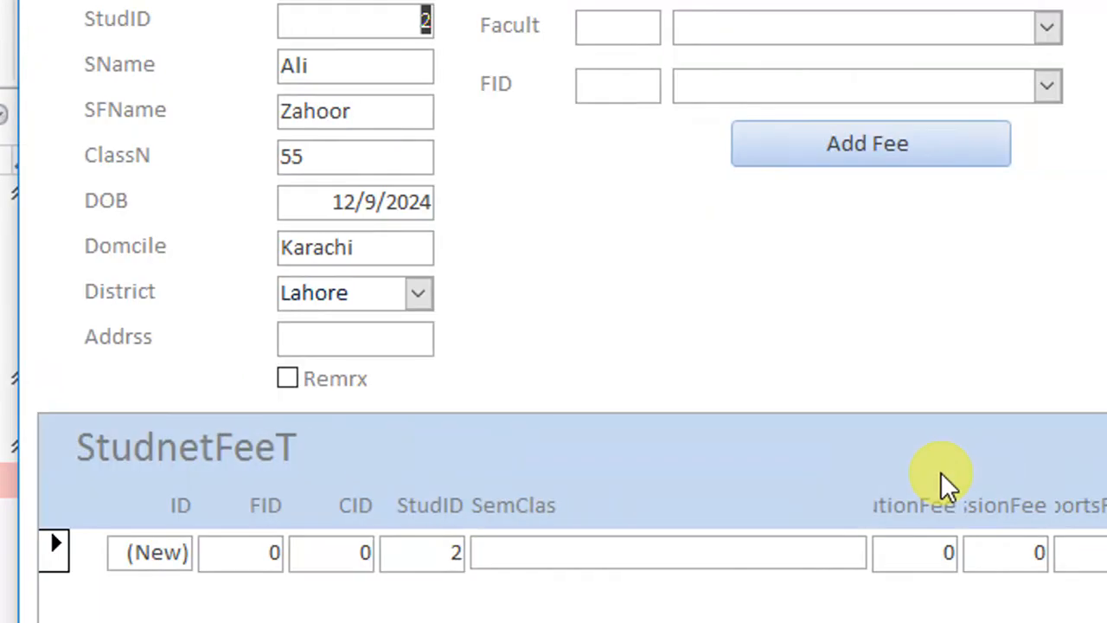
Step: Choose PlayGroup as the faculty and PG 1st Month as the class for the current student in studentF
click(1049, 29)
click(1004, 58)
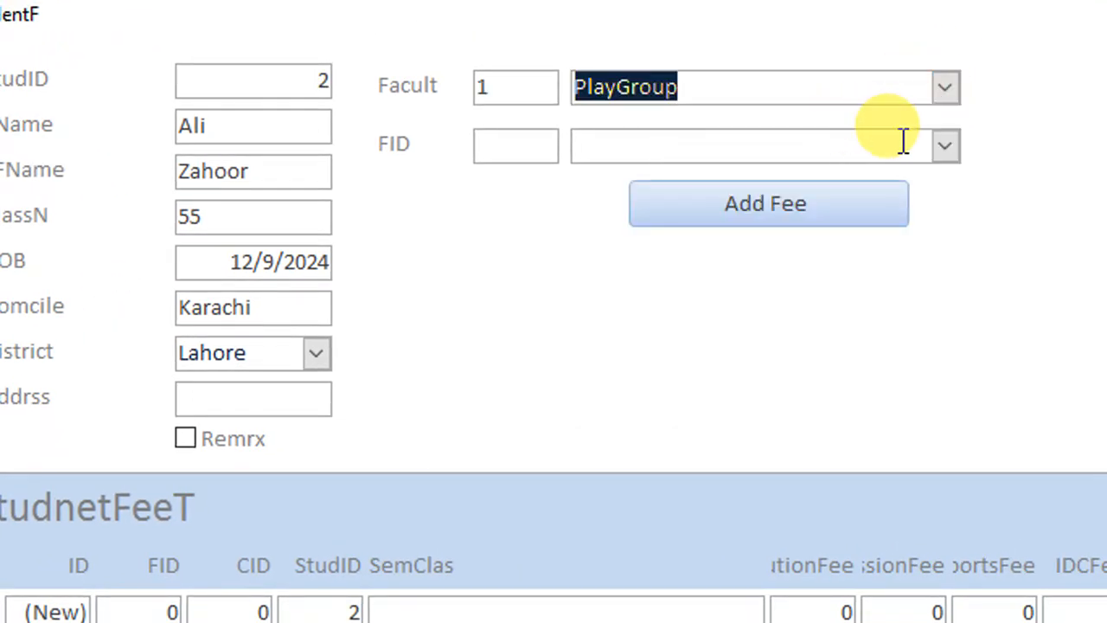
click(1045, 86)
click(789, 184)
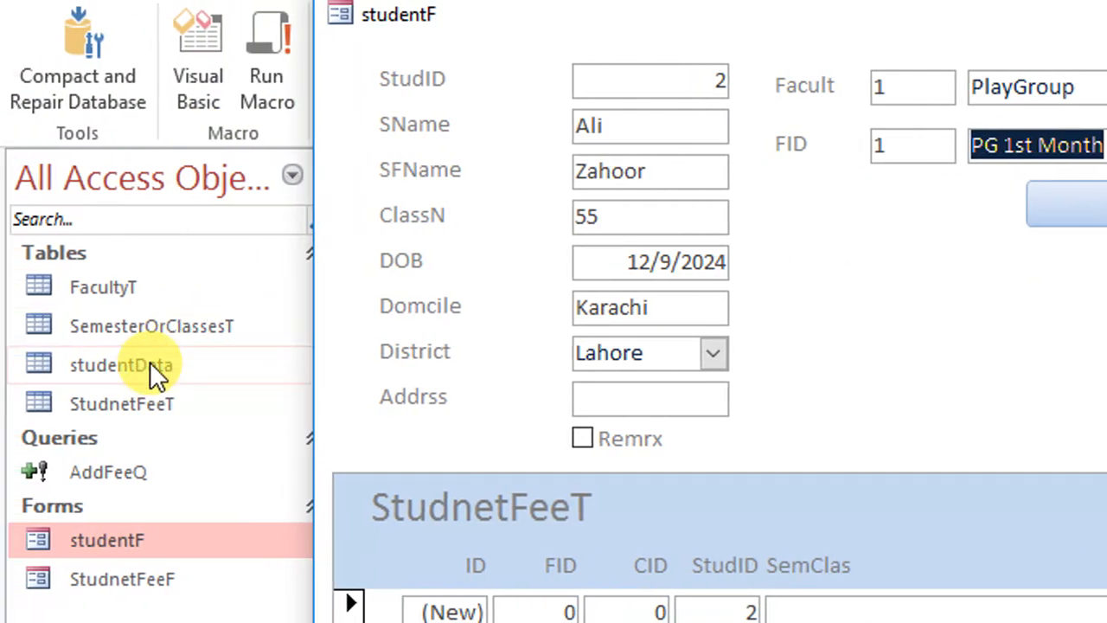
Step: Run Add Fee for the current student with the StudnetFeeT table open behind the form, and refresh the table
double_click(142, 400)
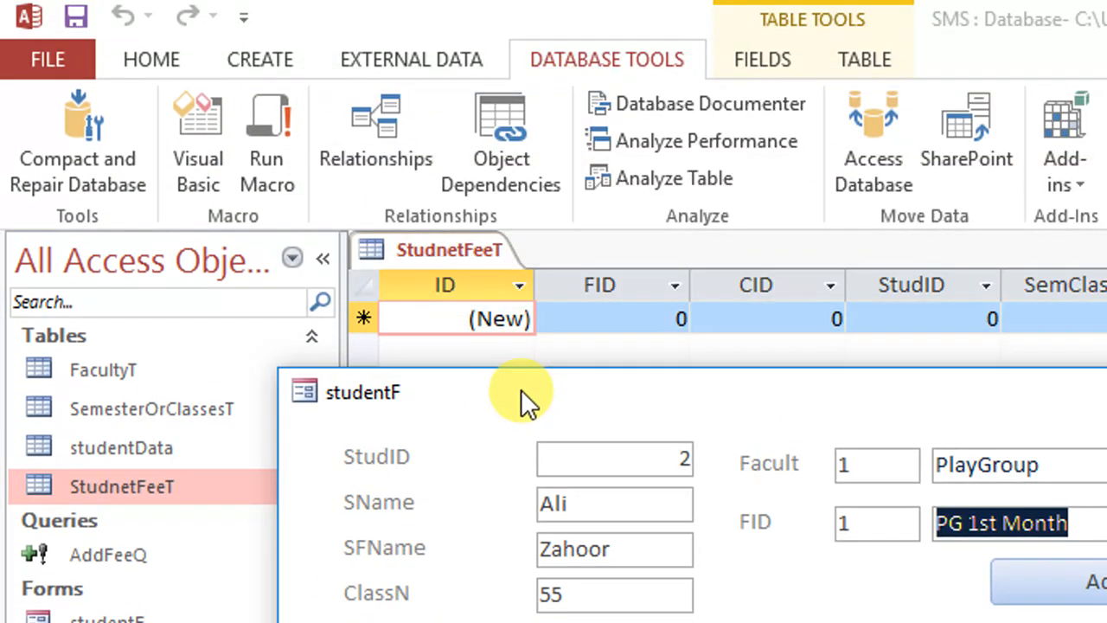
click(475, 129)
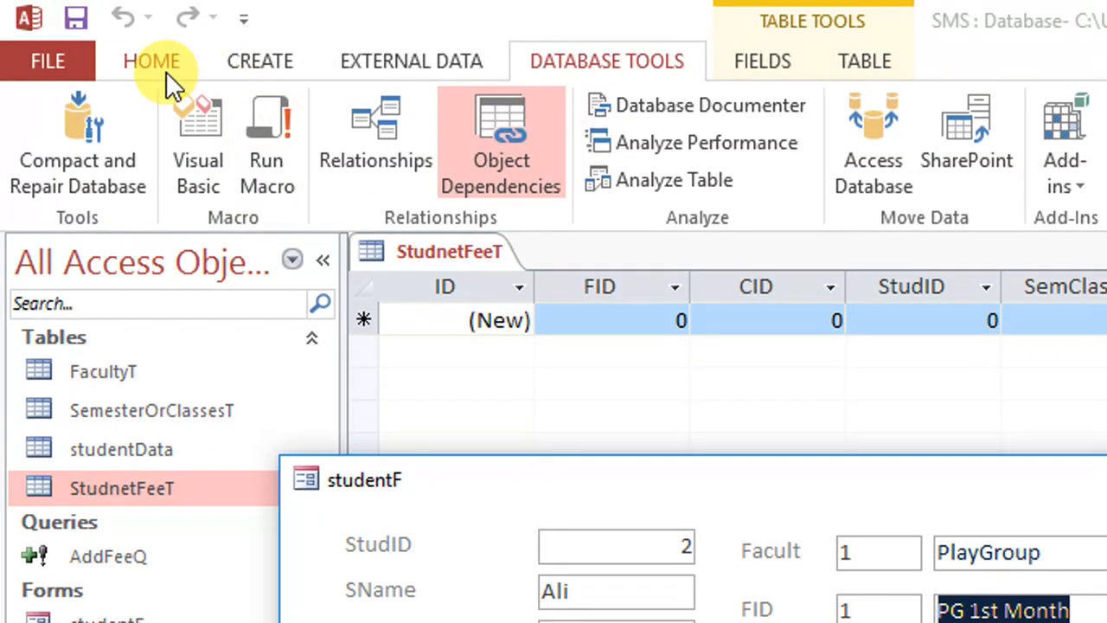
click(160, 63)
click(776, 134)
click(914, 454)
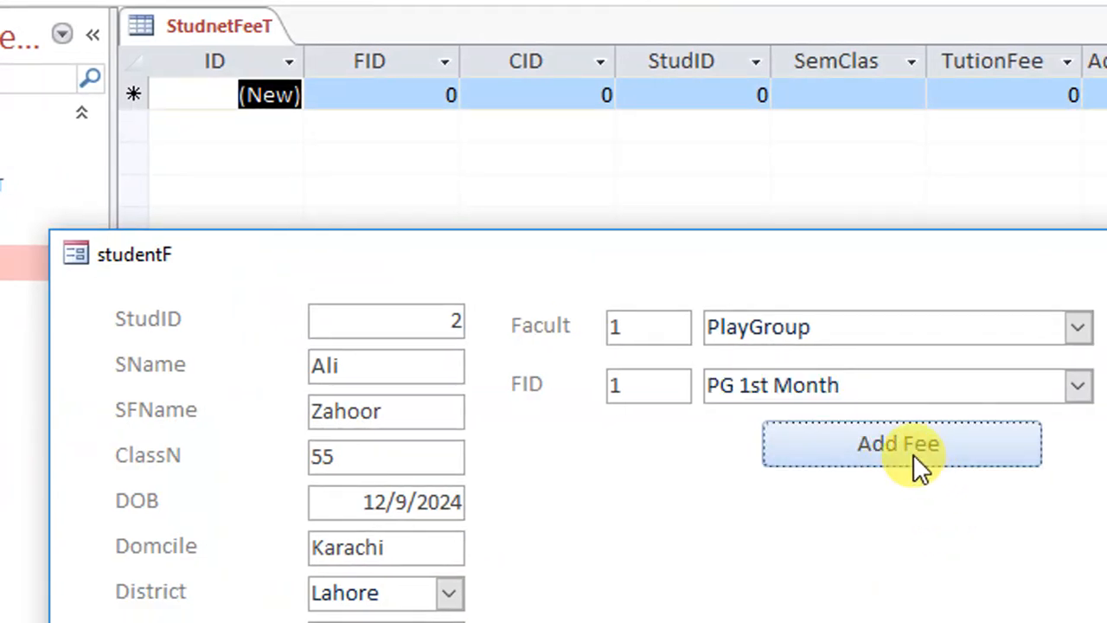
click(543, 91)
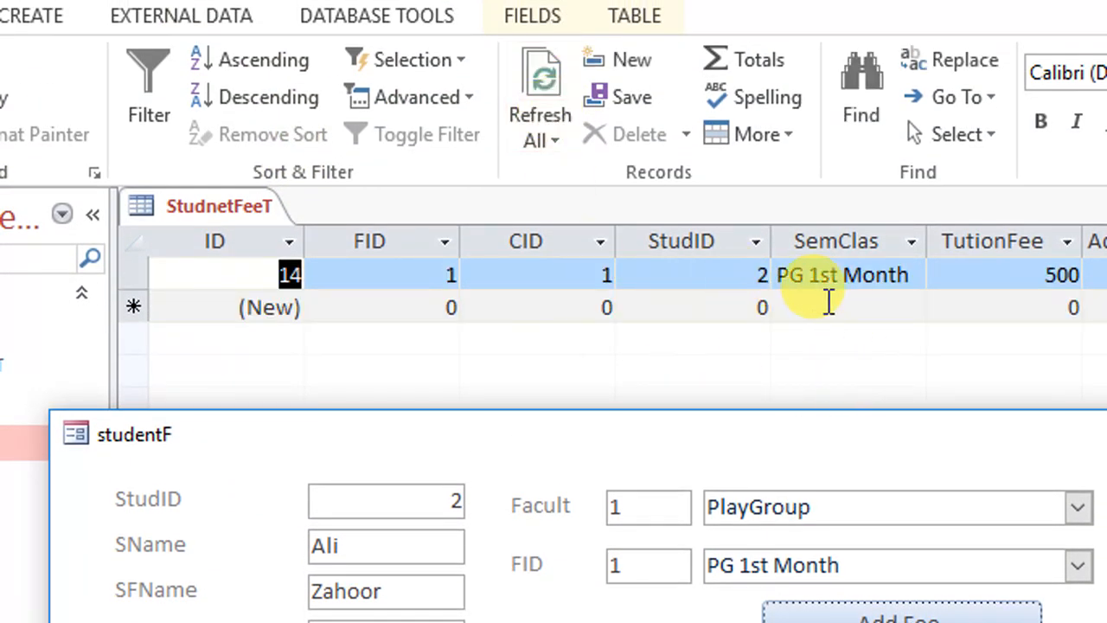
Step: Reposition the studentF form and refresh its StudnetFeeT subform to load the added fee record
drag(755, 414, 778, 242)
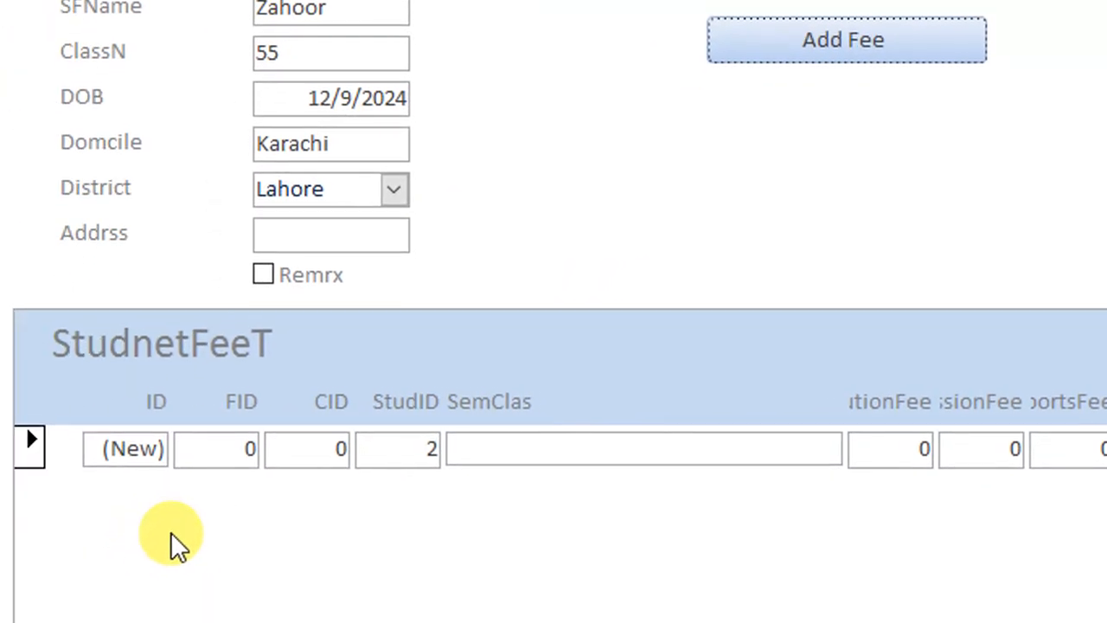
click(173, 532)
key(F5)
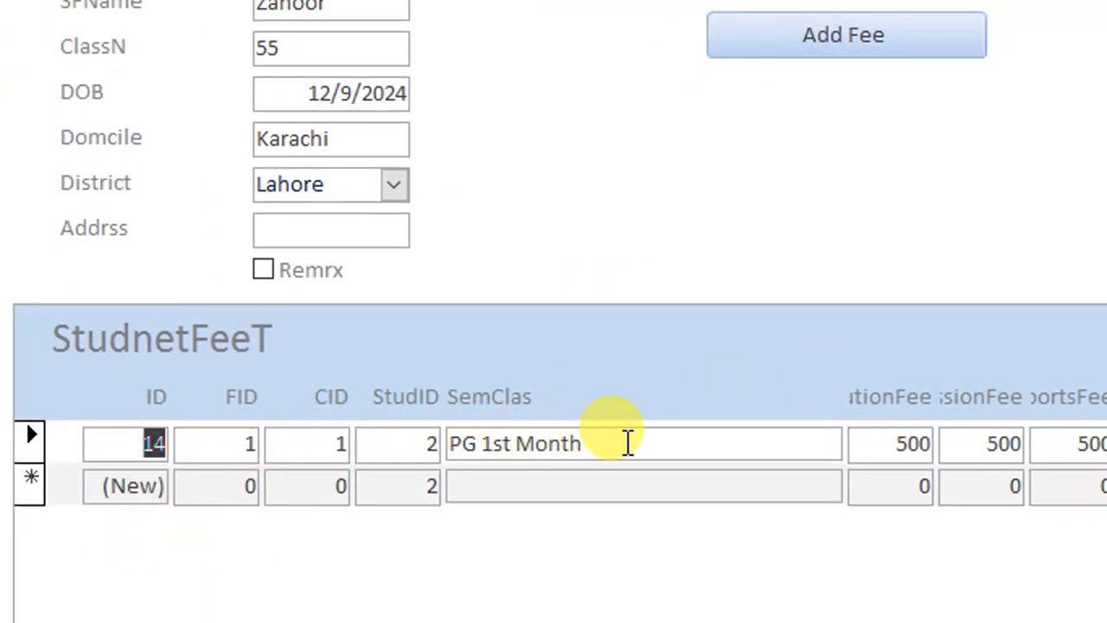
Step: Switch the studentF form to Design view and open the On Click event procedure of its Add Fee button
drag(628, 445, 429, 443)
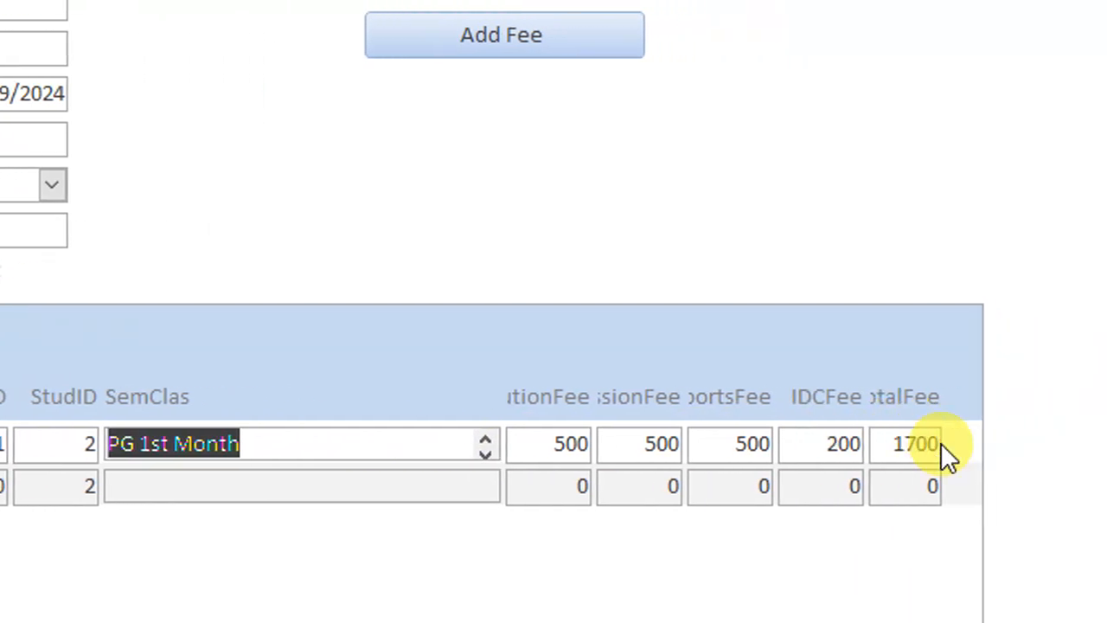
right_click(592, 213)
click(687, 303)
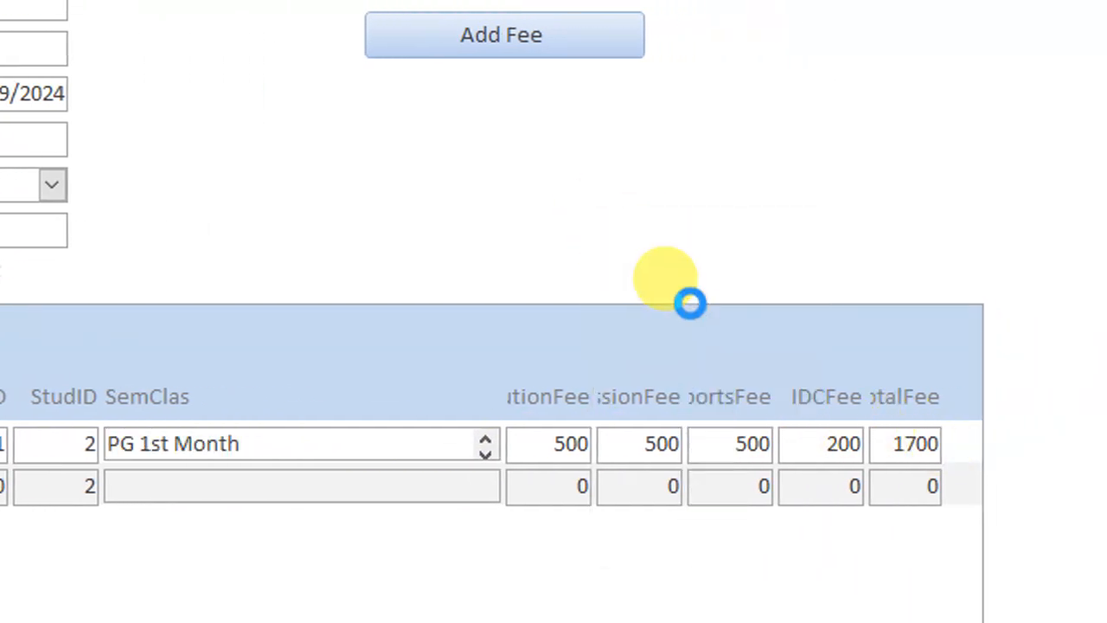
click(520, 143)
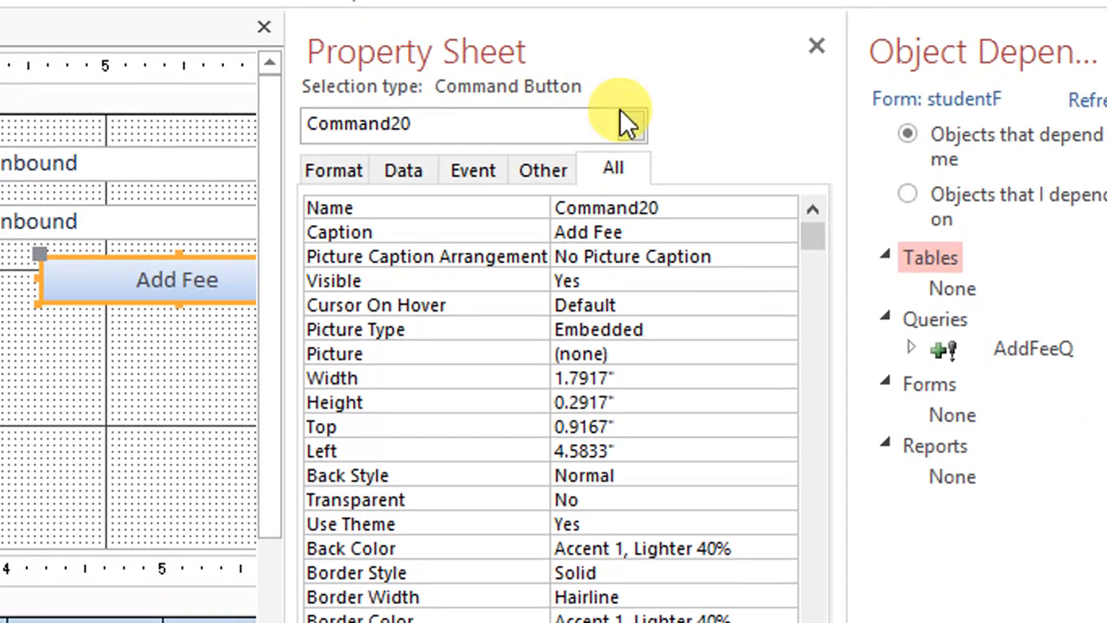
click(420, 173)
click(474, 171)
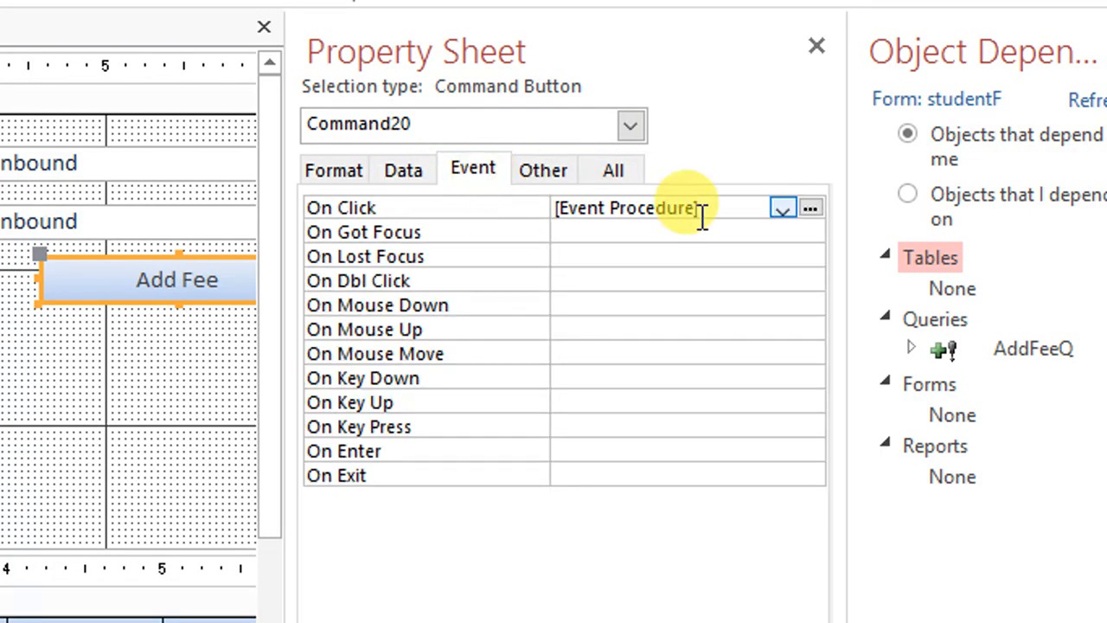
click(807, 210)
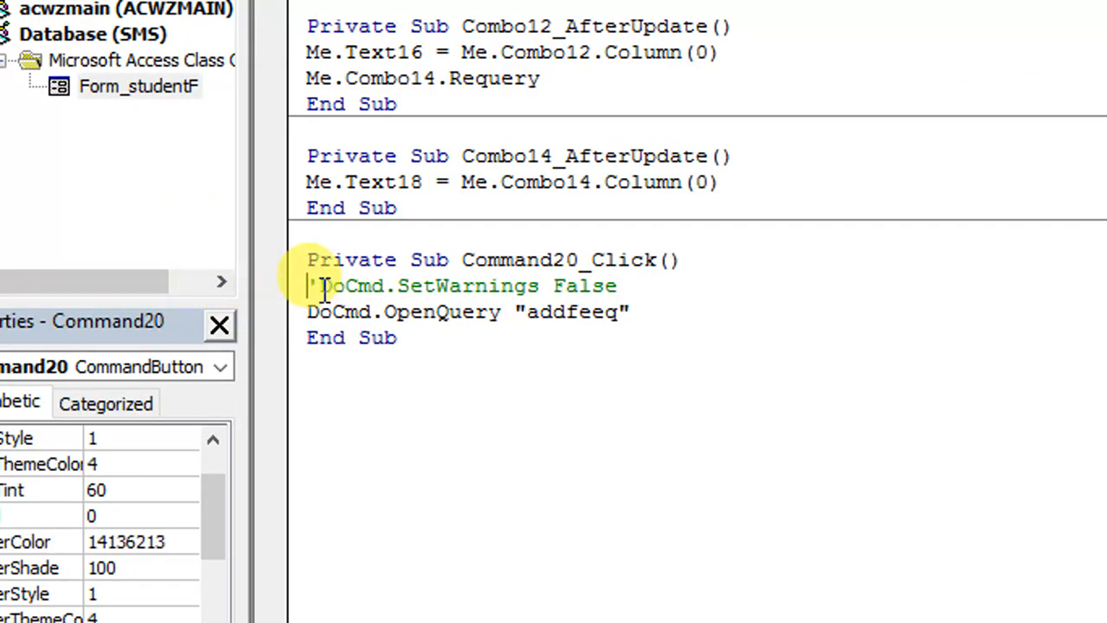
Step: In Command20_Click, uncomment DoCmd.SetWarnings False and add a Me.Refresh line after the addfeeq query call
key(Delete)
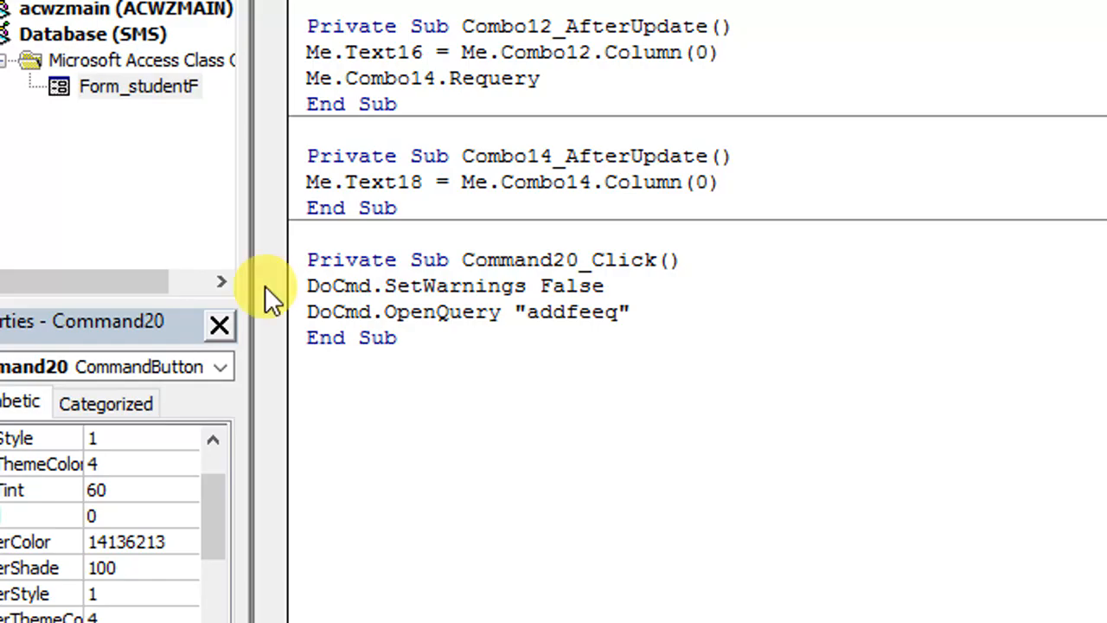
key(Return)
text(me)
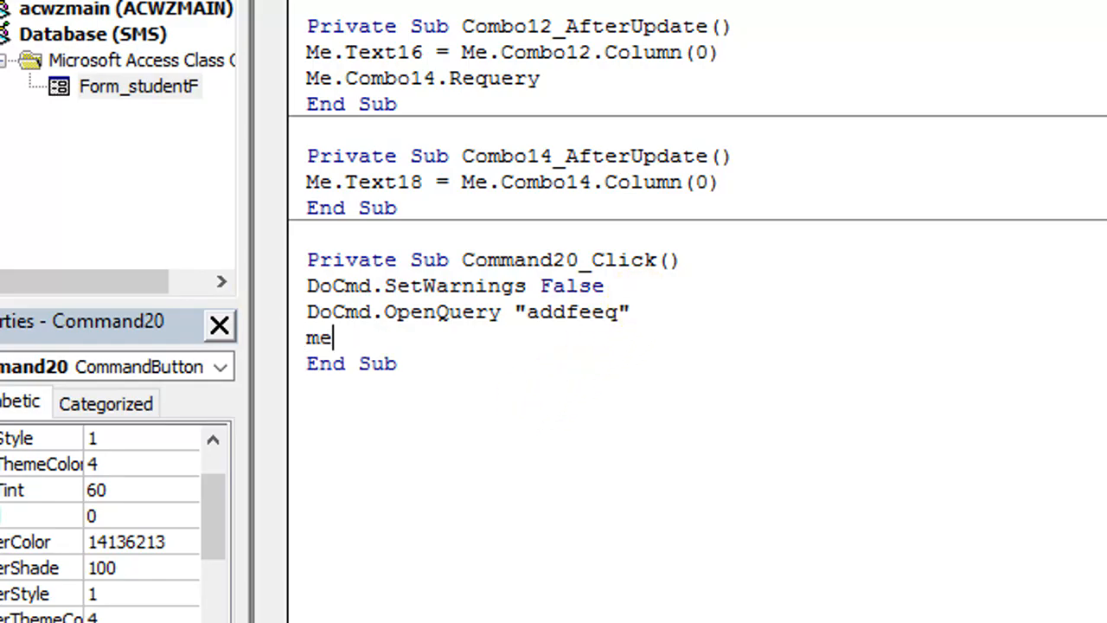
text(.refre)
key(Return)
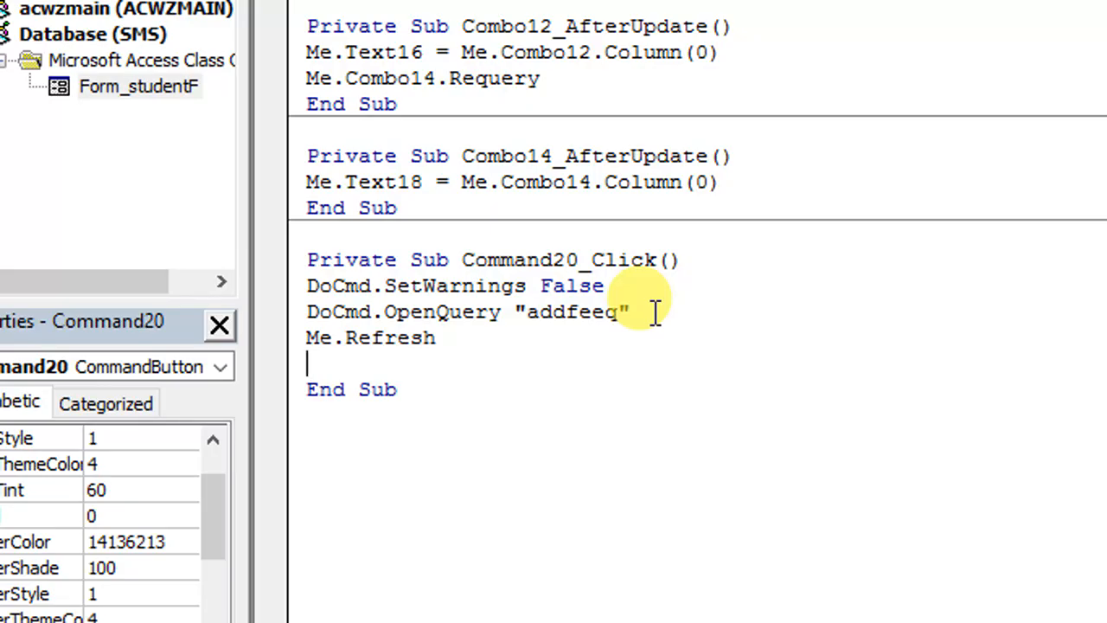
Step: Add a msgbox "fee added successfully!" line with vbinformation after Me.Refresh, and close the code editor
text(msgbox "")
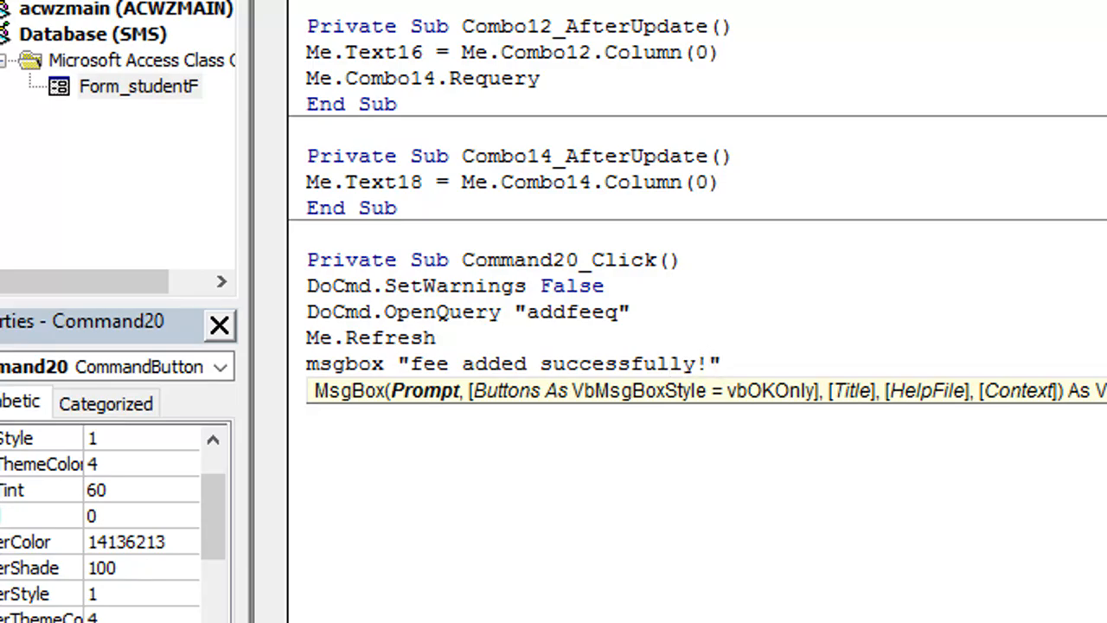
text(, vbinformation)
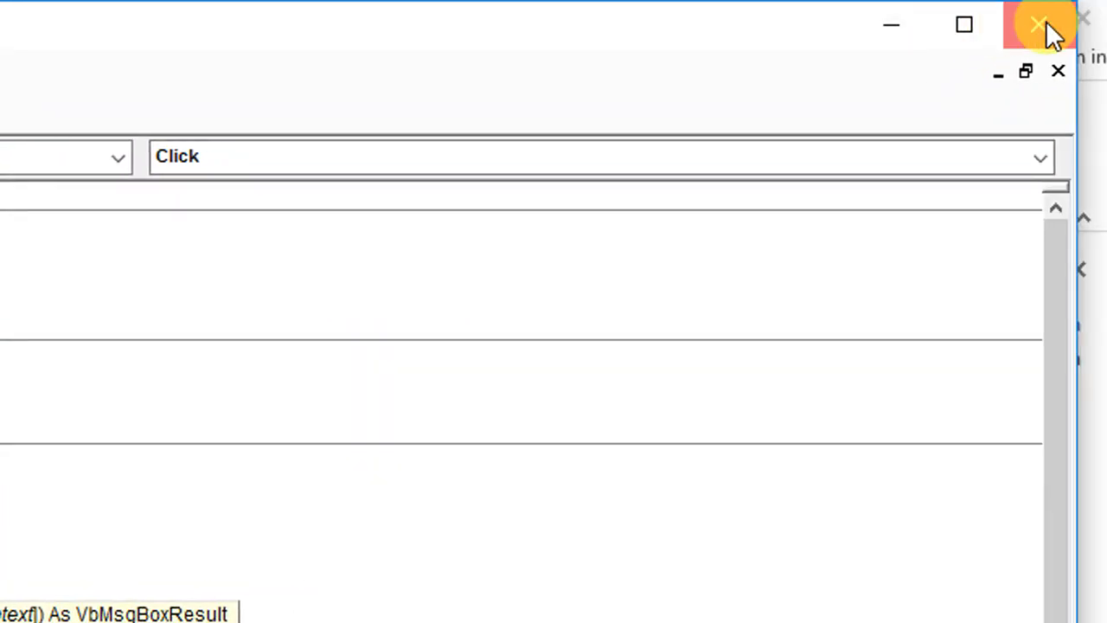
click(1050, 35)
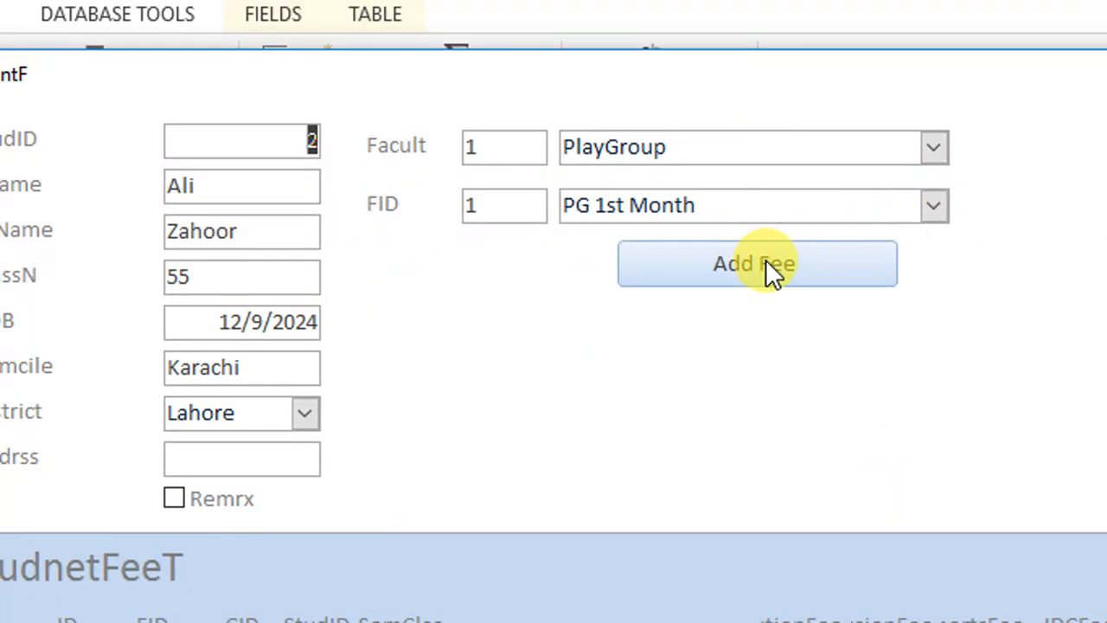
Step: Test Add Fee by adding PG 1st Month and PG 2nd Month fee records for the current student, dismissing each message
click(766, 261)
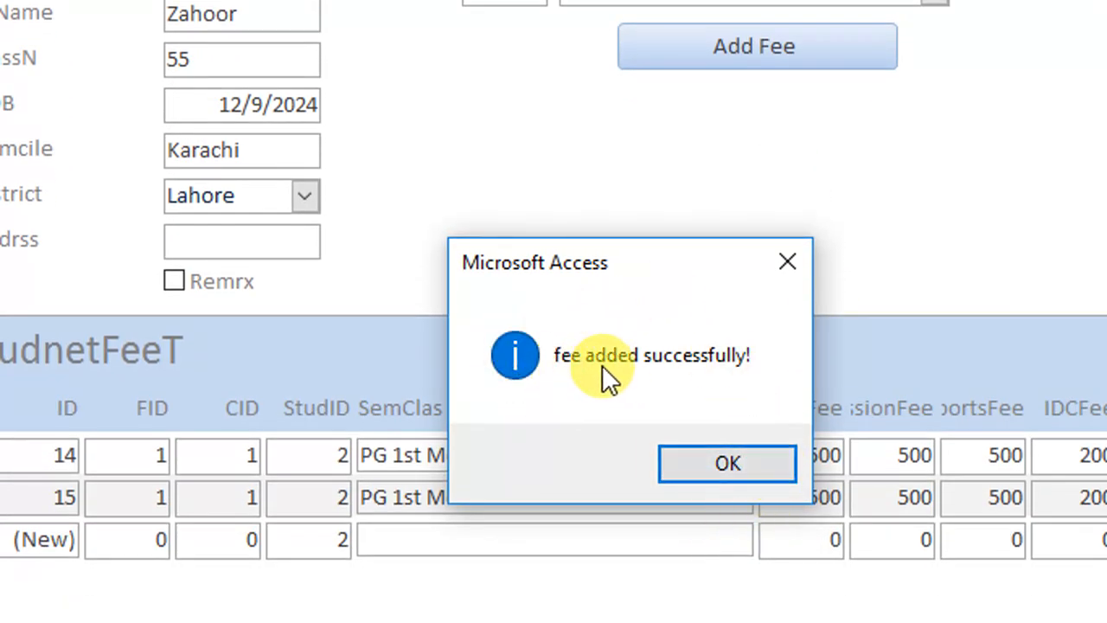
click(739, 482)
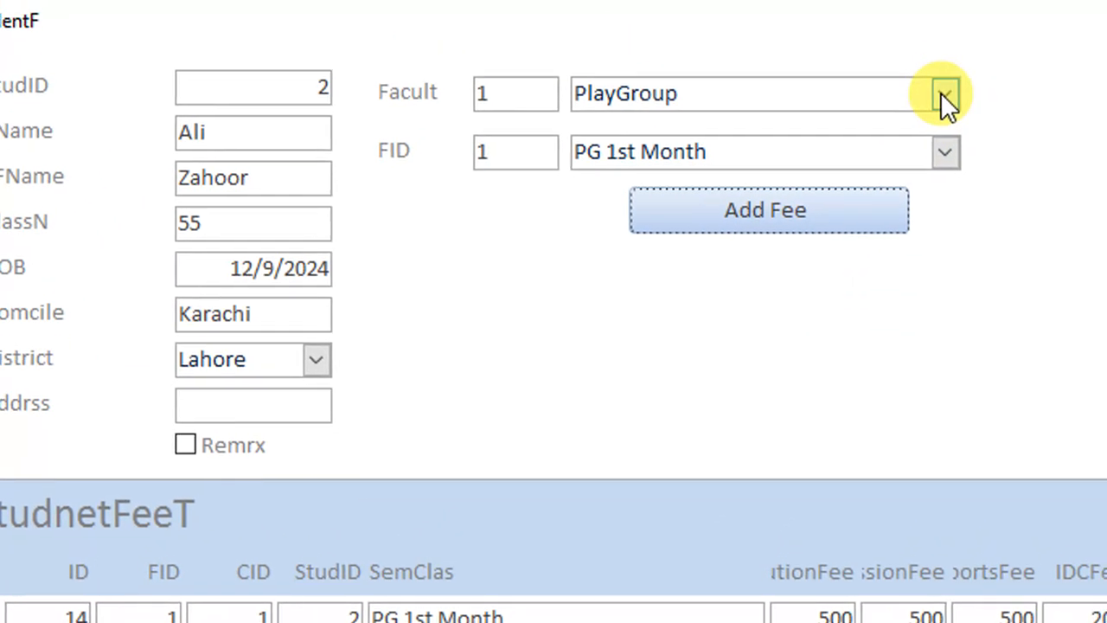
click(941, 151)
click(832, 221)
click(827, 214)
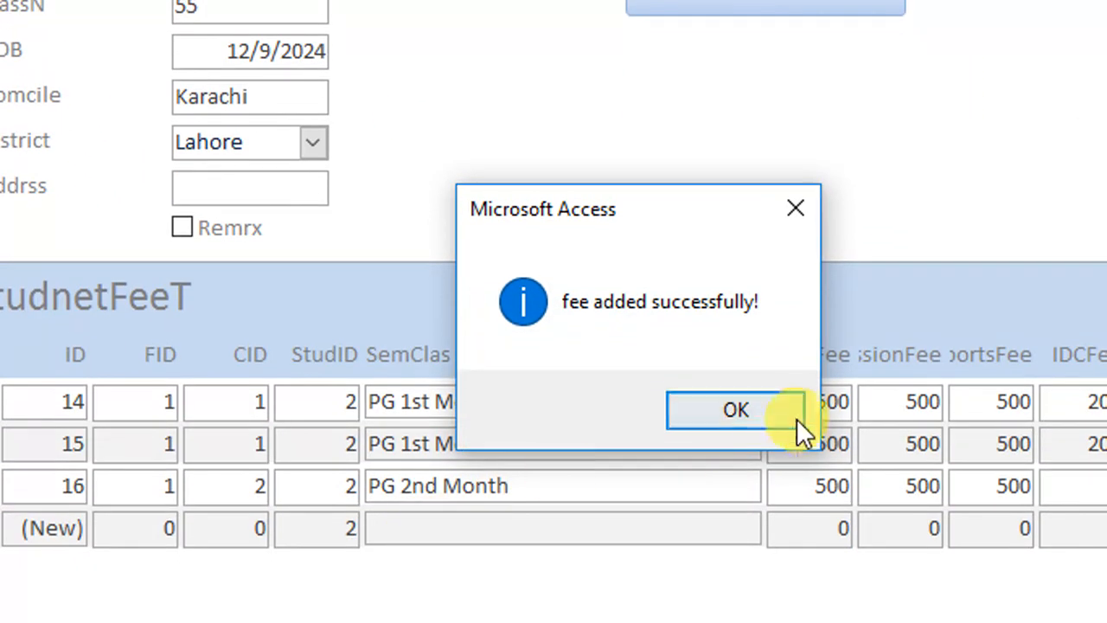
click(797, 419)
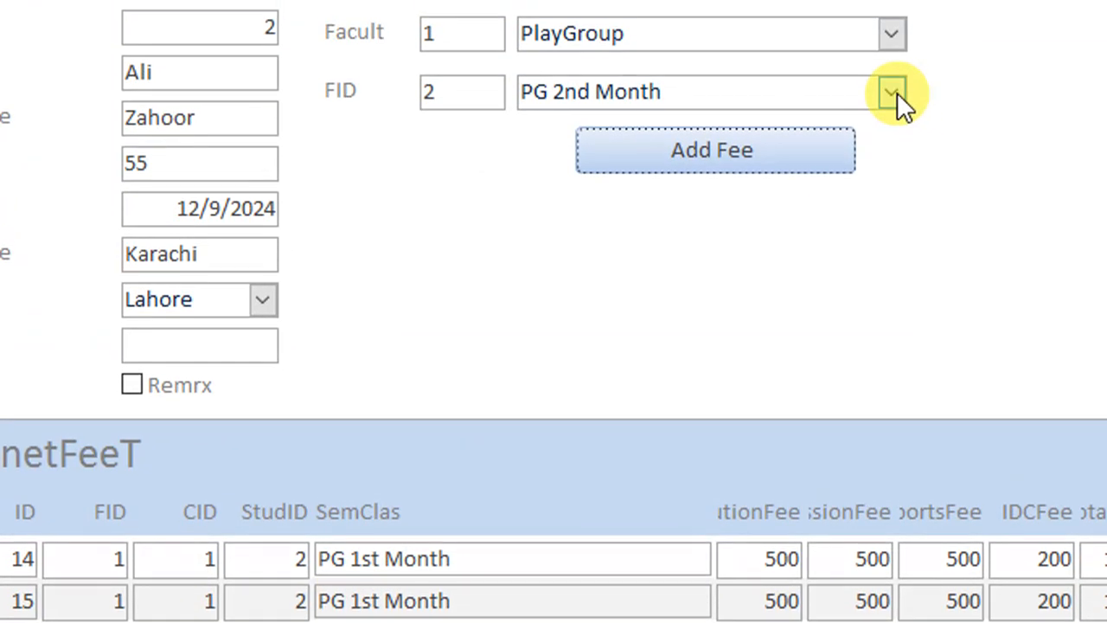
Step: Choose PG 3rd Month as the class, add its fee record for the current student, and dismiss the message
click(893, 93)
click(705, 187)
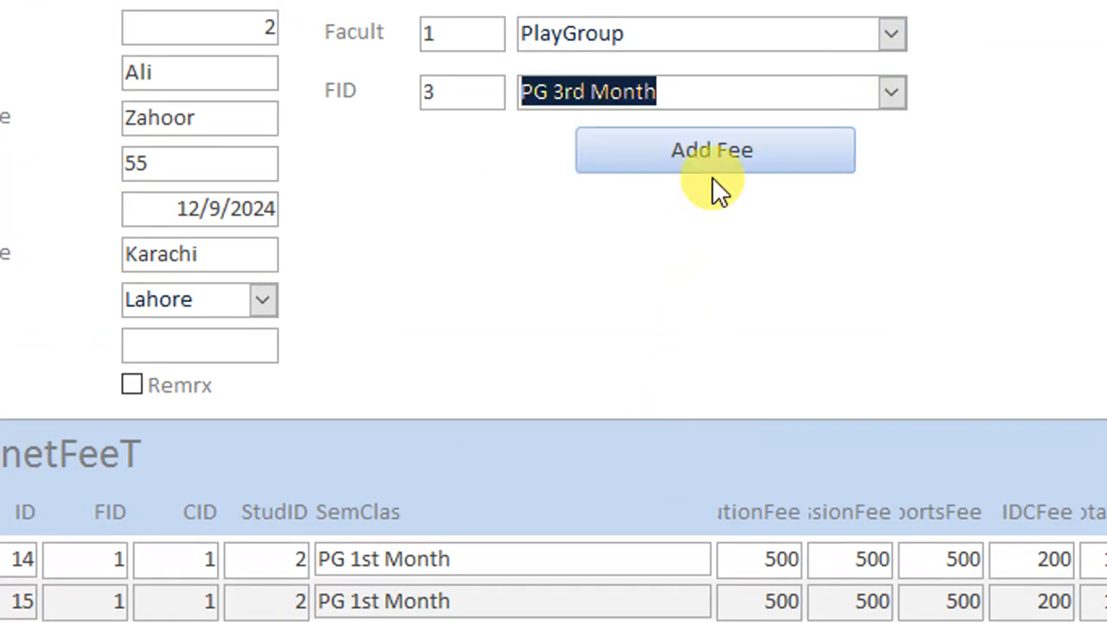
click(715, 149)
click(681, 437)
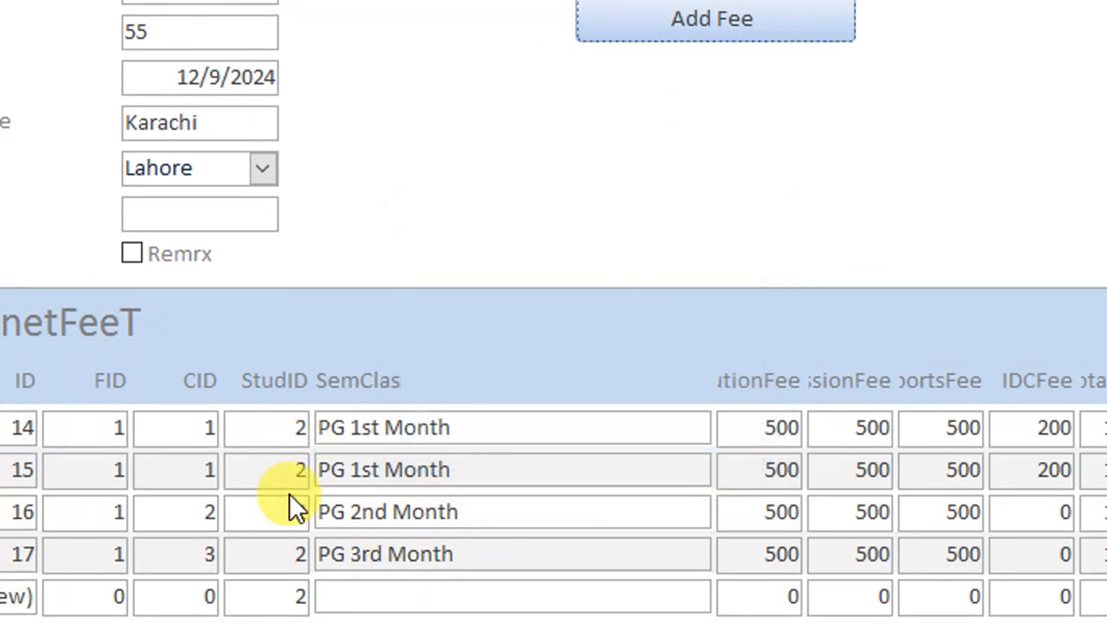